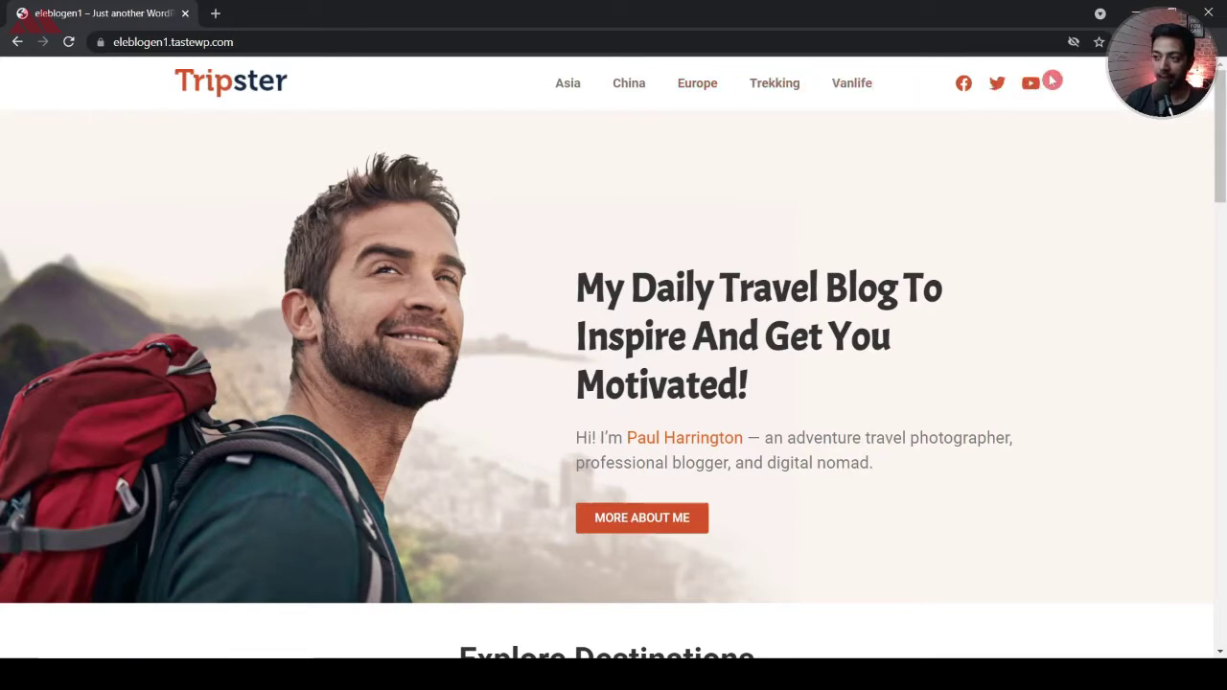
# Examine the Tripster travel blog home page, from the hero section through destinations, videos, journal and newsletter to the footer
pyautogui.scroll(-1, 1222, 128)
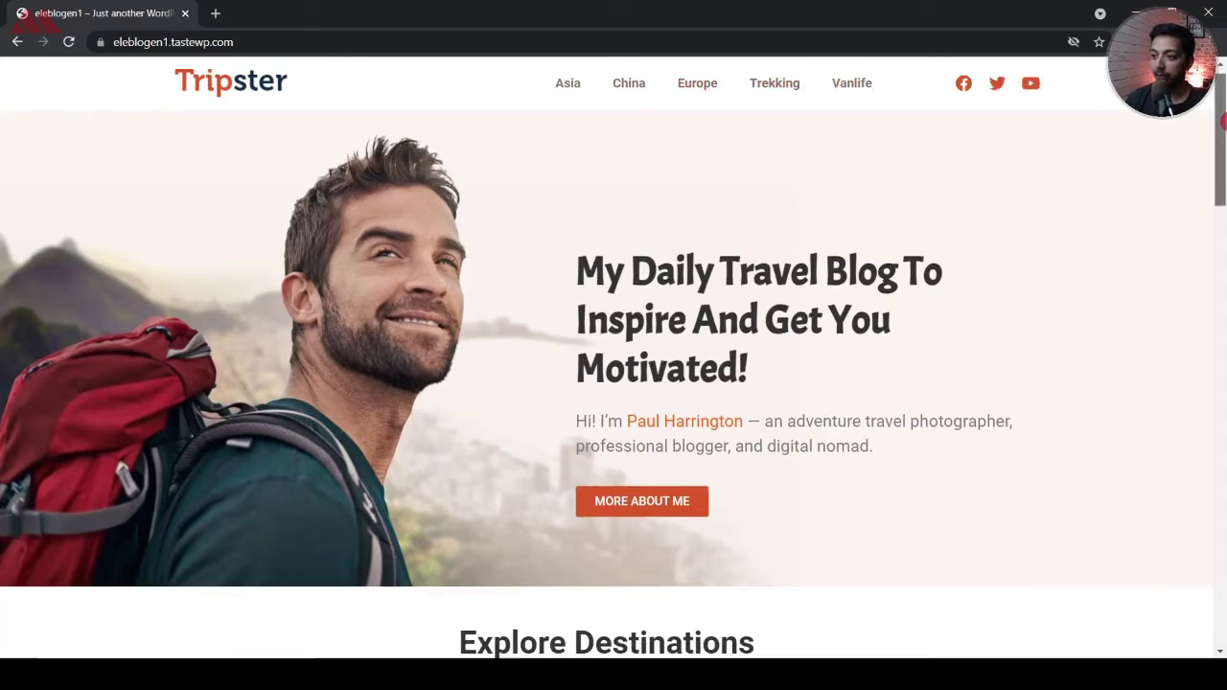
pyautogui.scroll(1, 365, 356)
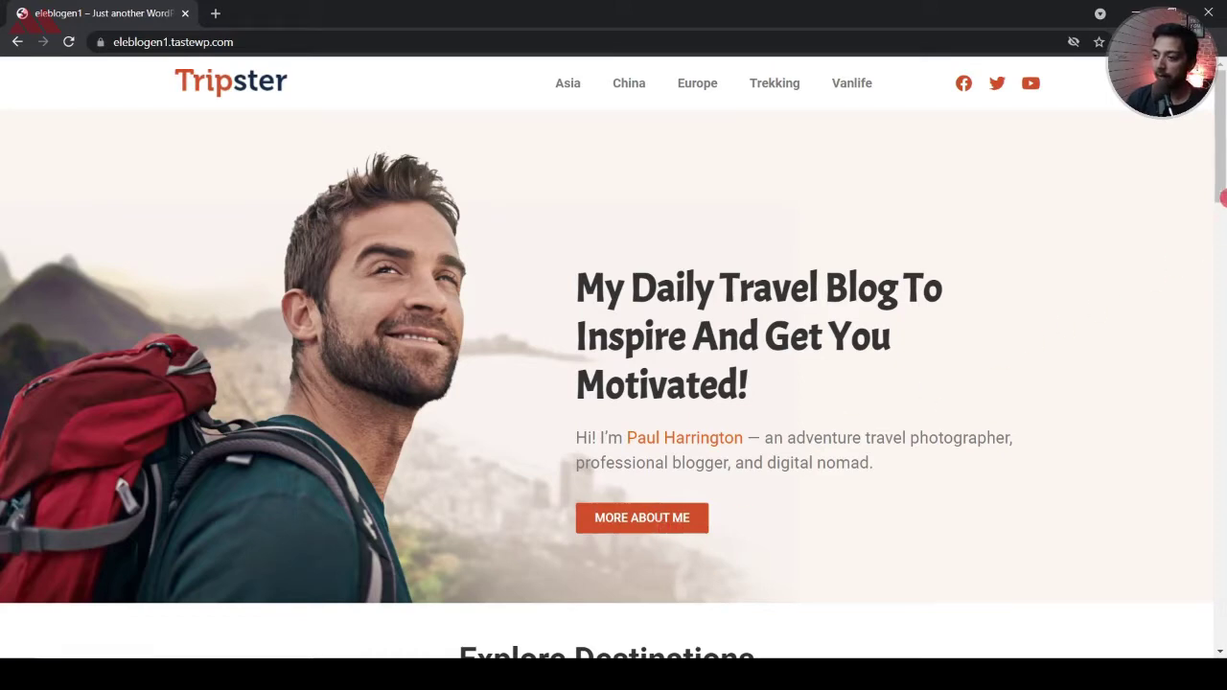
pyautogui.scroll(-1, 1223, 182)
pyautogui.moveTo(1224, 182); pyautogui.dragTo(1216, 282)
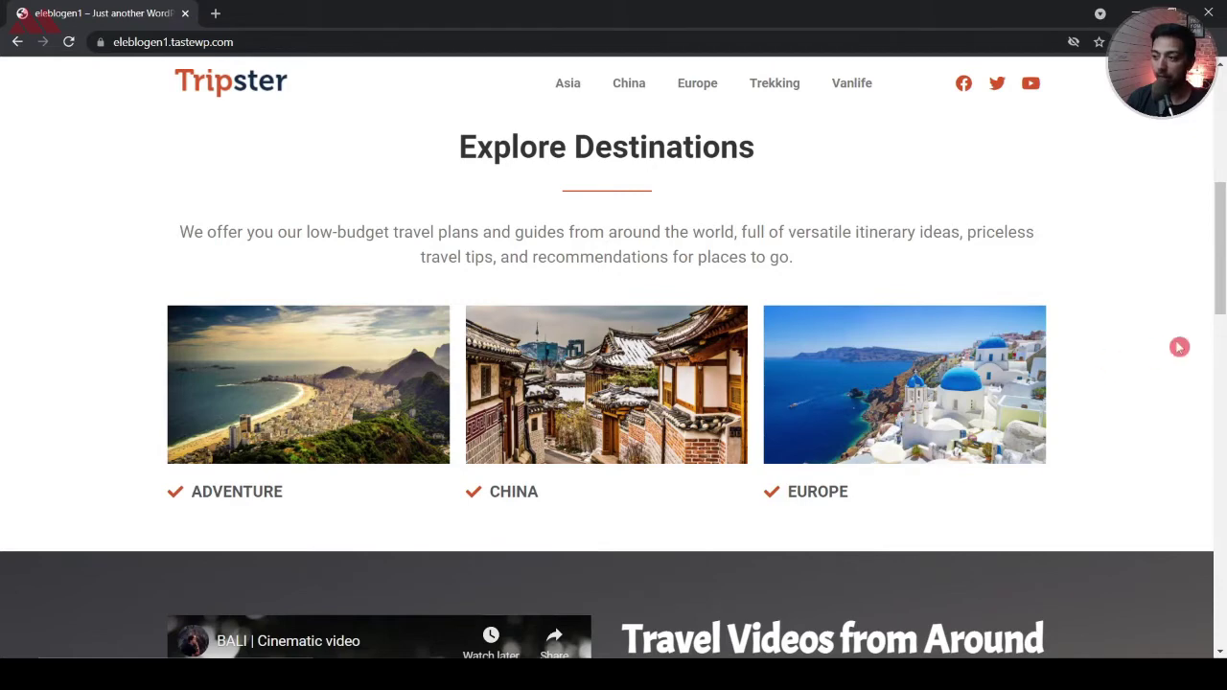
pyautogui.moveTo(1223, 265); pyautogui.dragTo(1224, 369)
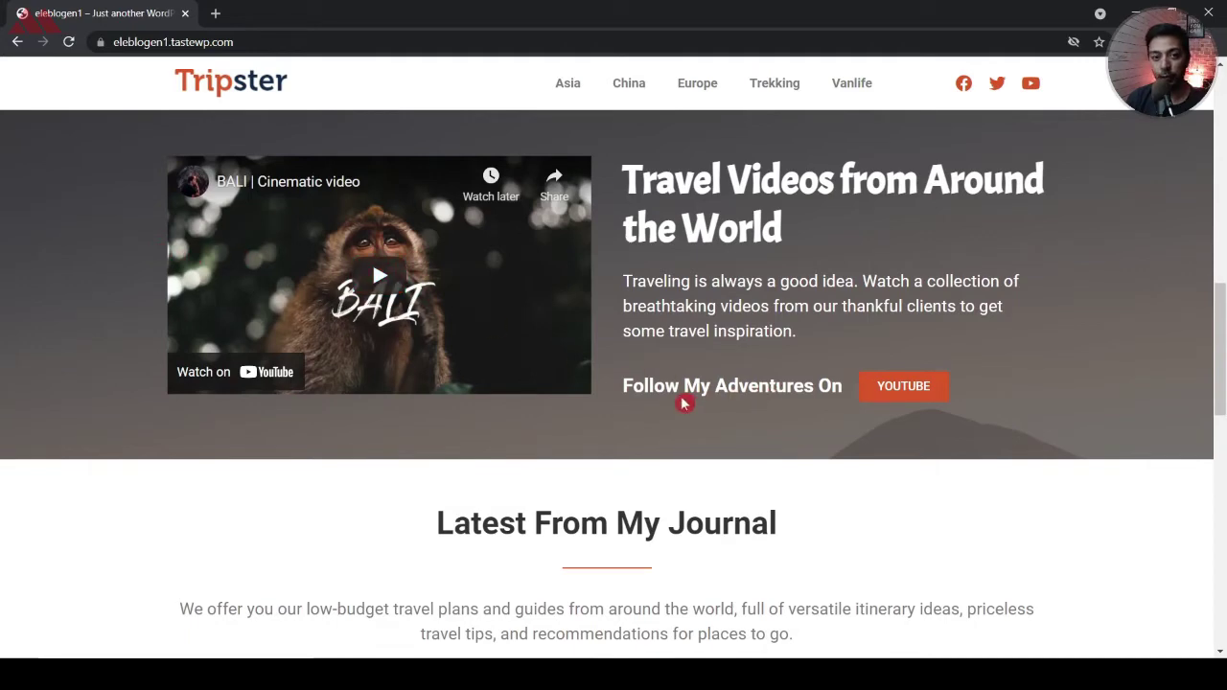
pyautogui.moveTo(1224, 317); pyautogui.dragTo(1223, 376)
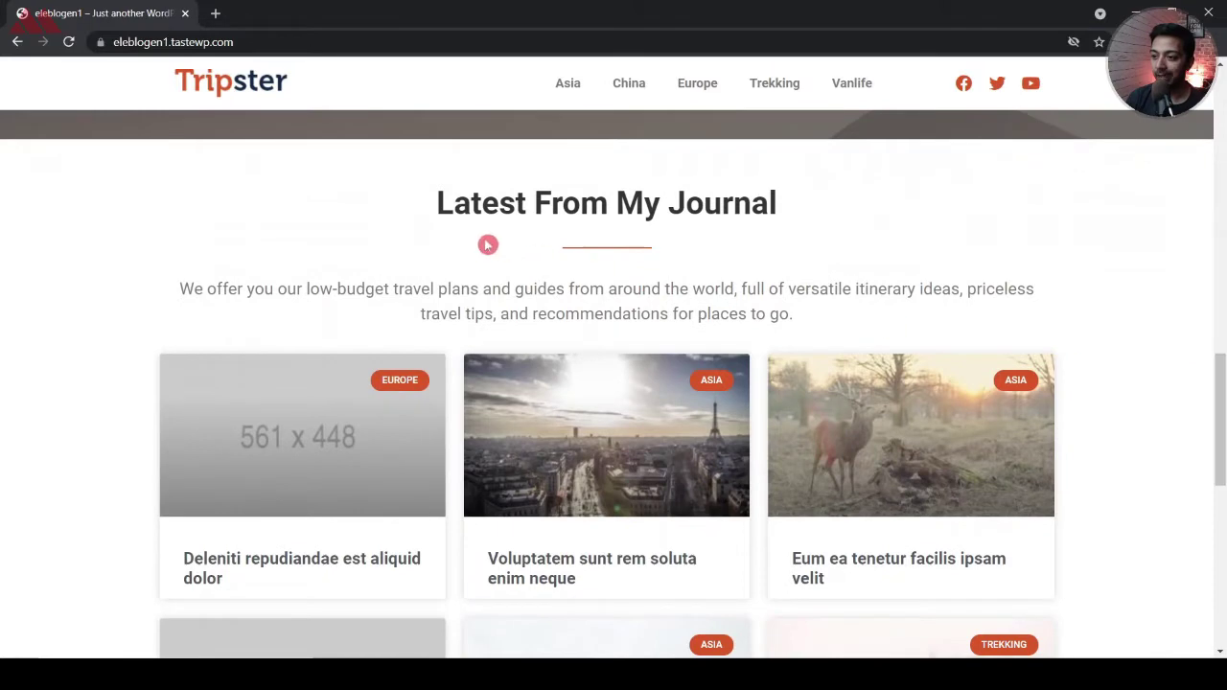
pyautogui.scroll(-1, 570, 255)
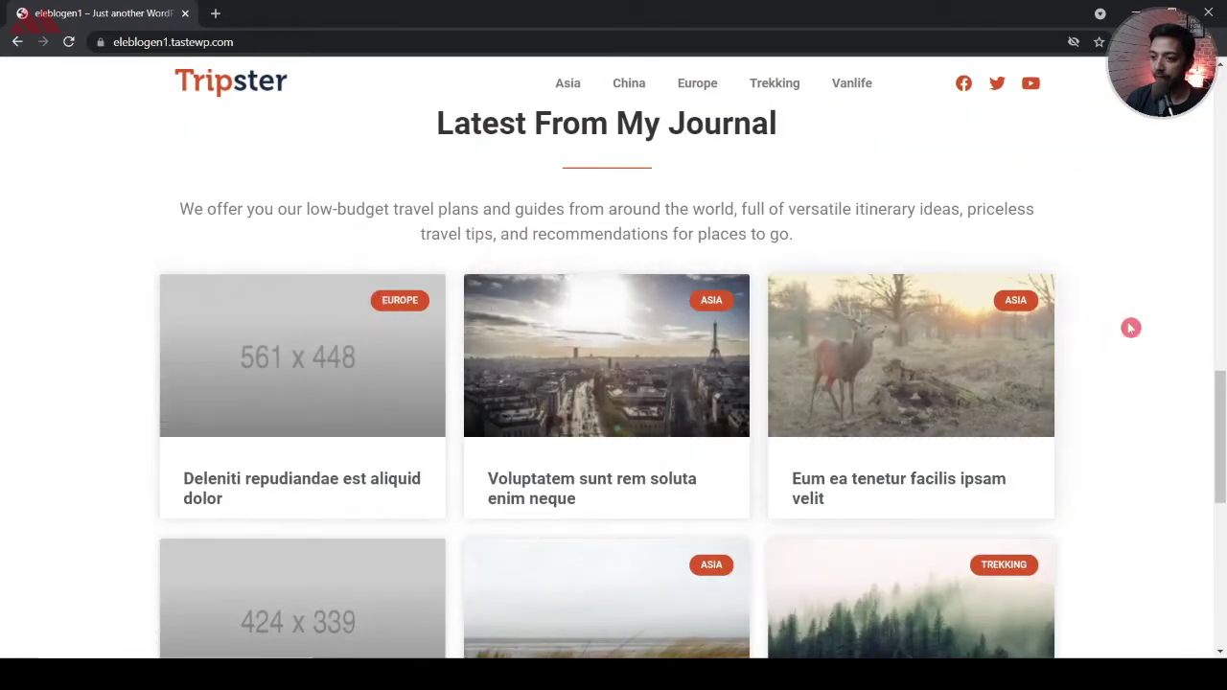
pyautogui.scroll(-3, 1151, 335)
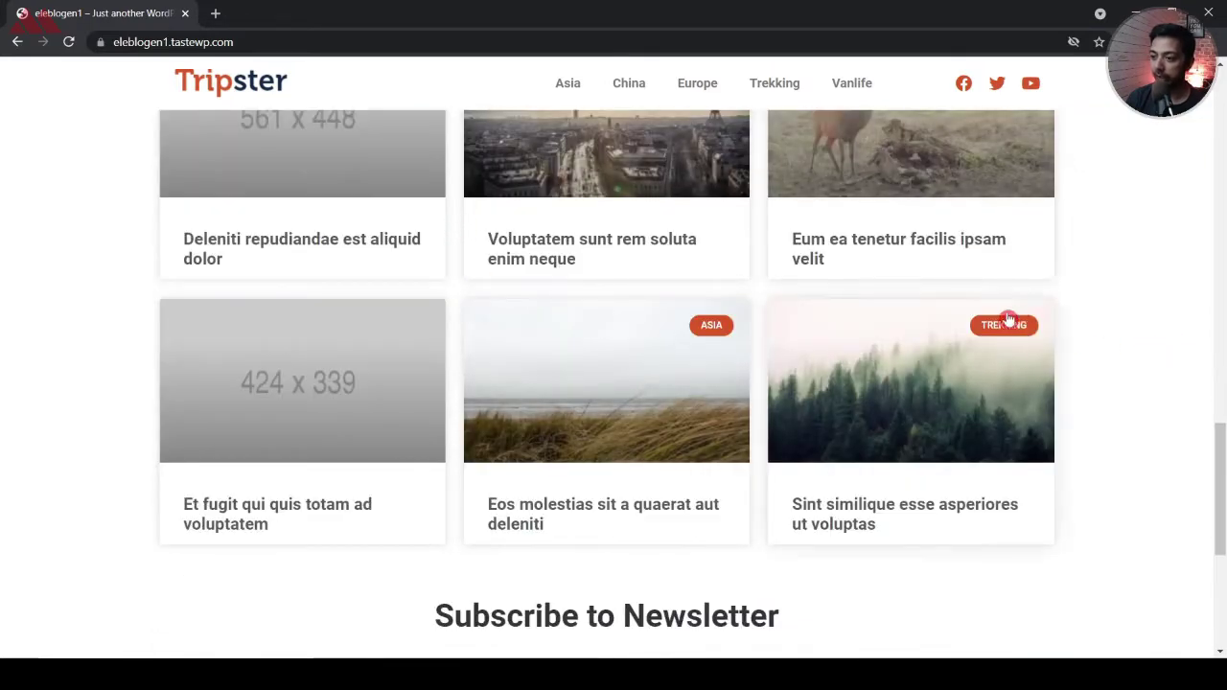
pyautogui.scroll(-3, 1009, 319)
pyautogui.scroll(-1, 940, 287)
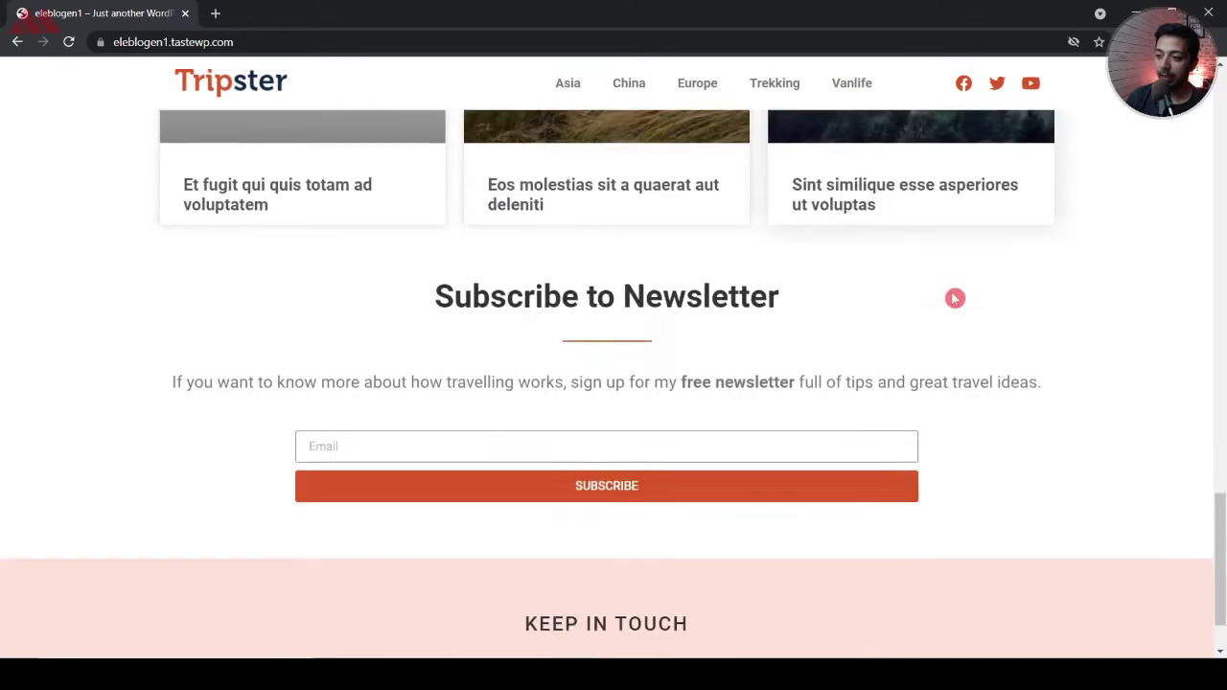
pyautogui.scroll(-1, 955, 298)
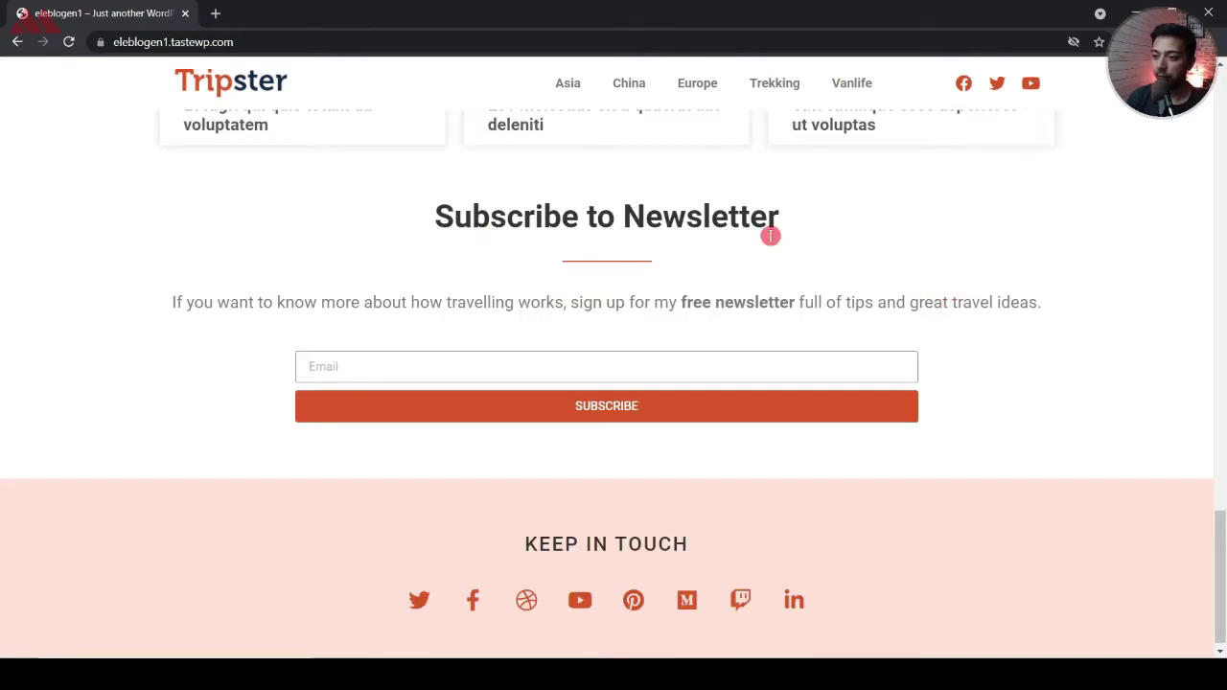
pyautogui.scroll(-1, 1049, 389)
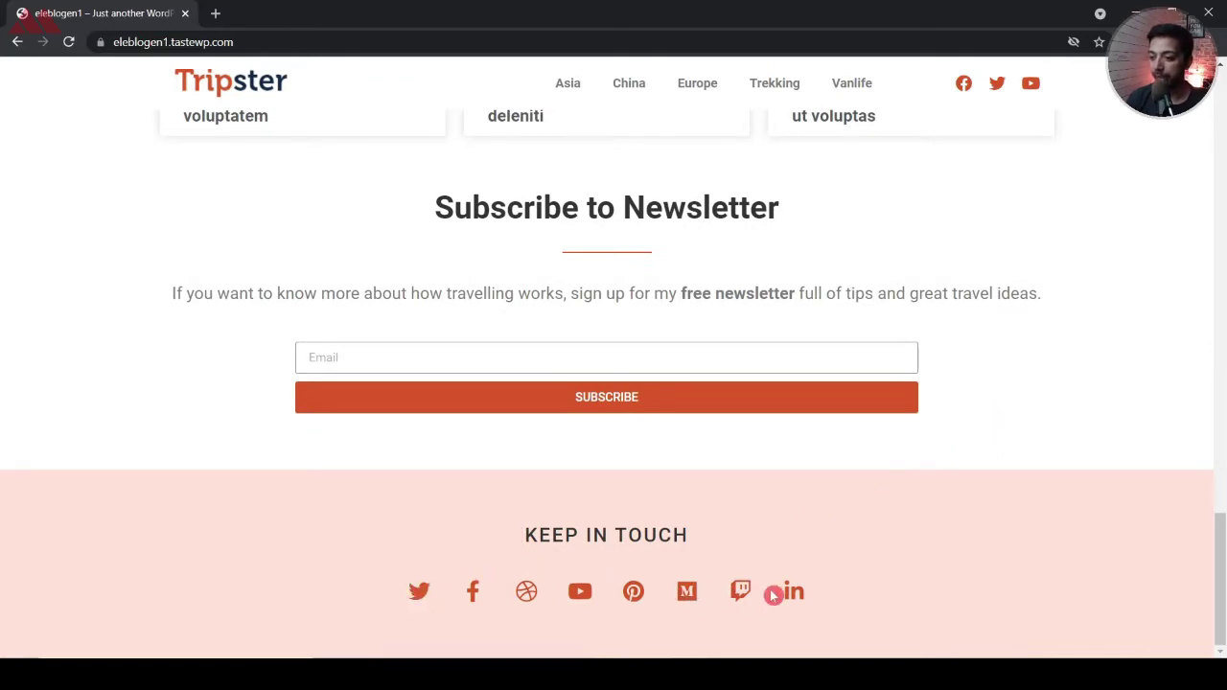
pyautogui.press('Home')
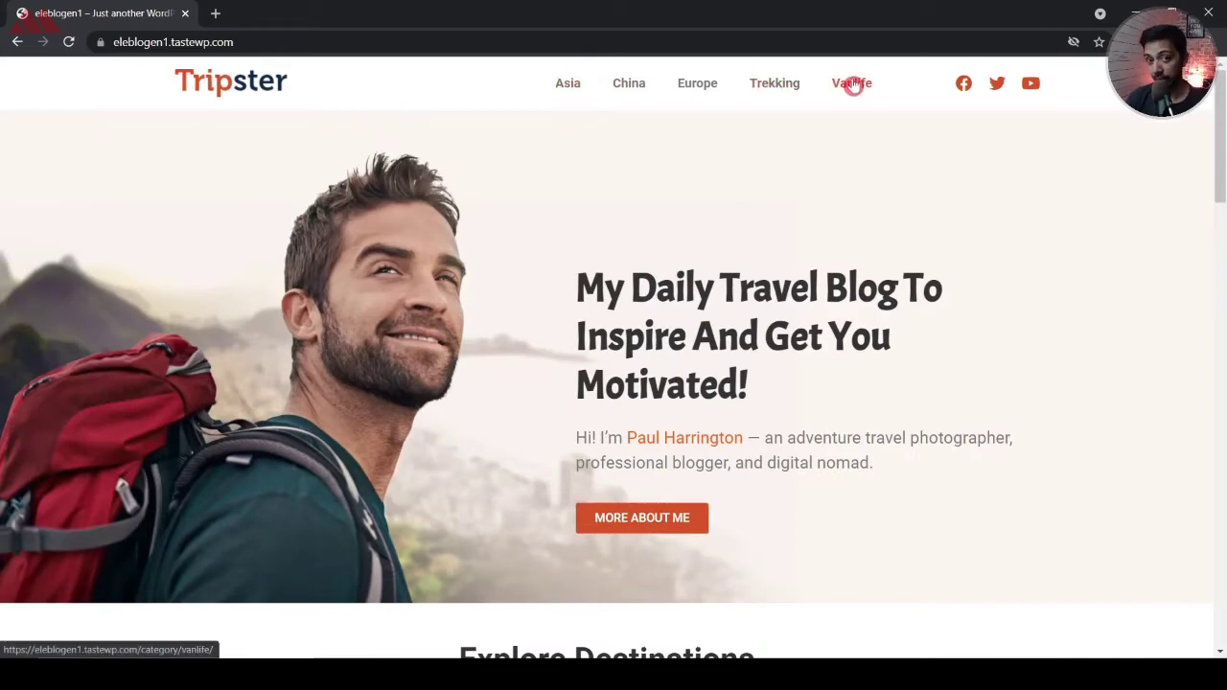
# Open the blog's Asia category archive and look through its grid of posts
pyautogui.click(573, 85)
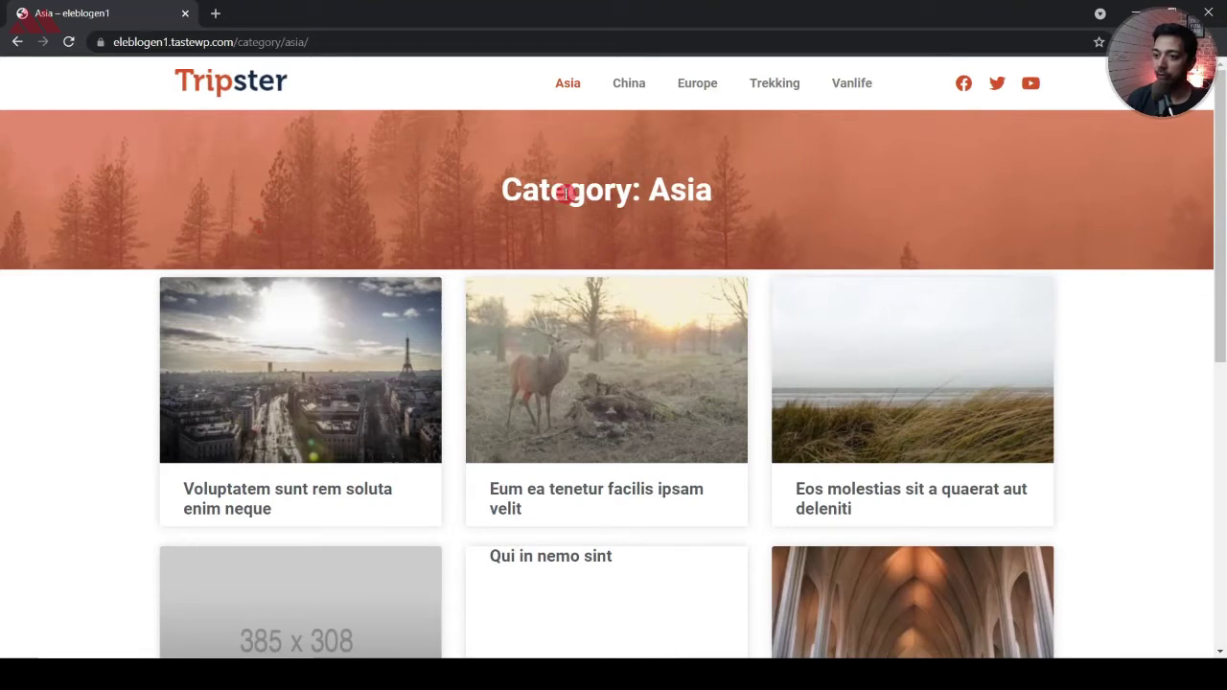
pyautogui.scroll(-3, 710, 199)
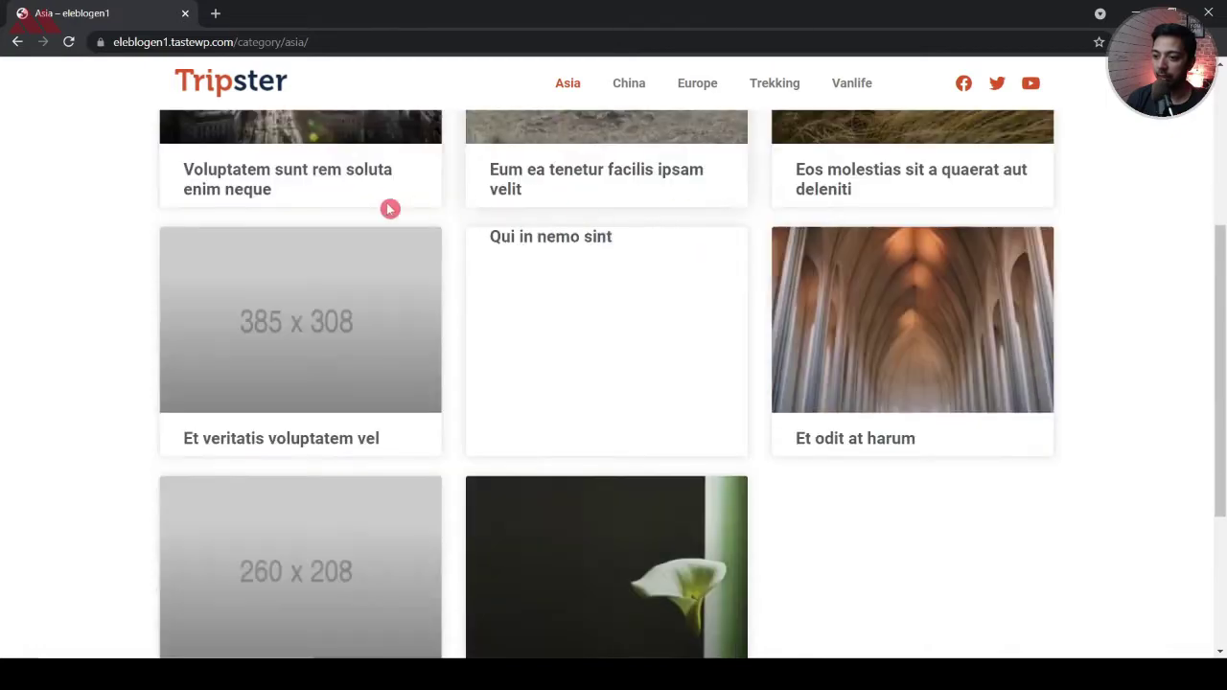
pyautogui.scroll(-3, 931, 252)
pyautogui.scroll(6, 597, 310)
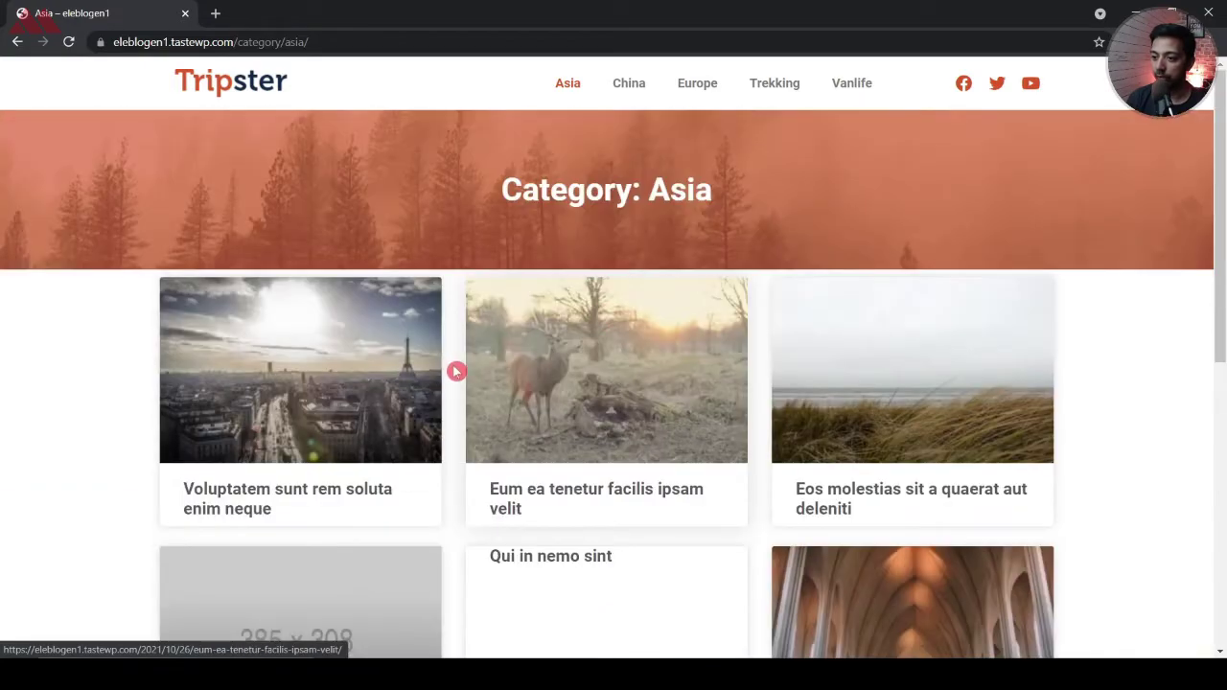
# Open the post "Voluptatem sunt rem soluta enim neque" and examine its header, share links and body text
pyautogui.click(296, 354)
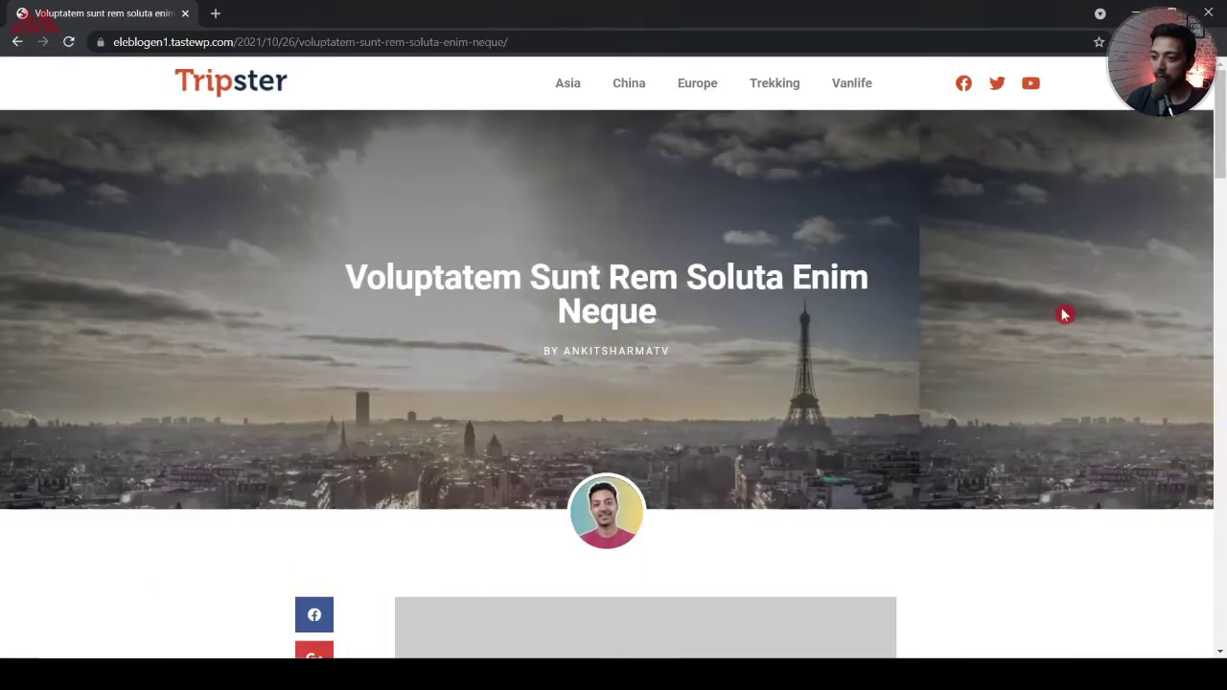
pyautogui.scroll(-3, 1065, 316)
pyautogui.scroll(3, 1065, 316)
pyautogui.scroll(-4, 975, 343)
pyautogui.scroll(-5, 553, 350)
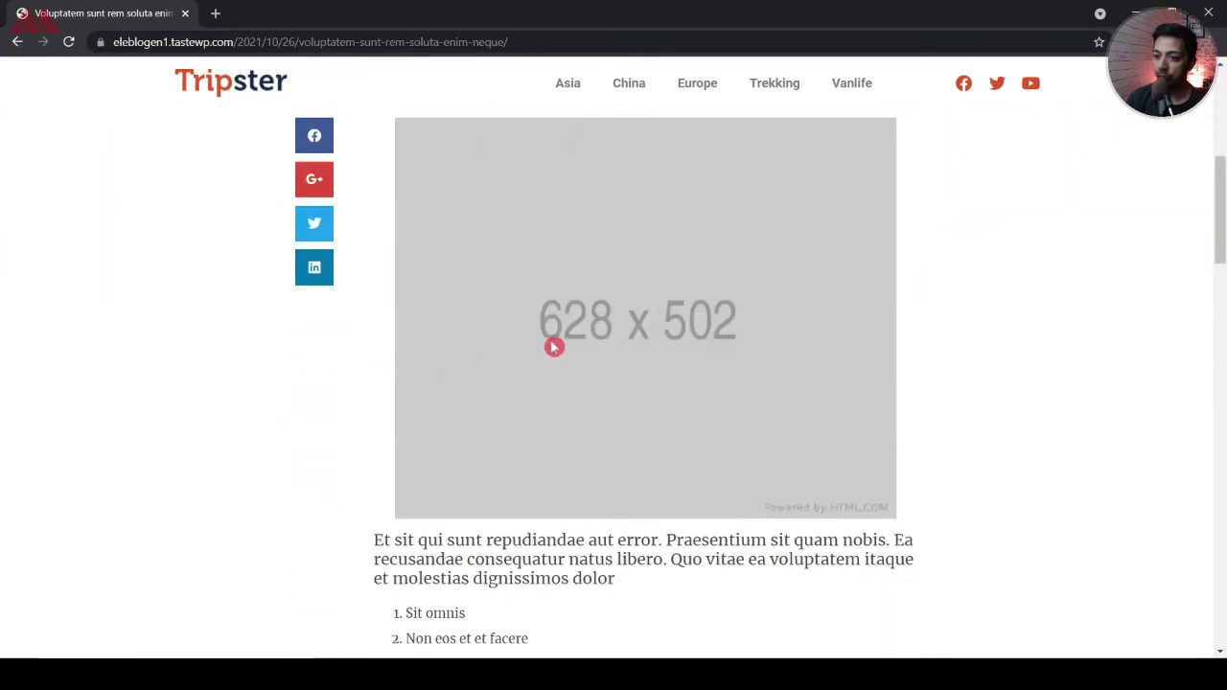
pyautogui.scroll(-15, 549, 341)
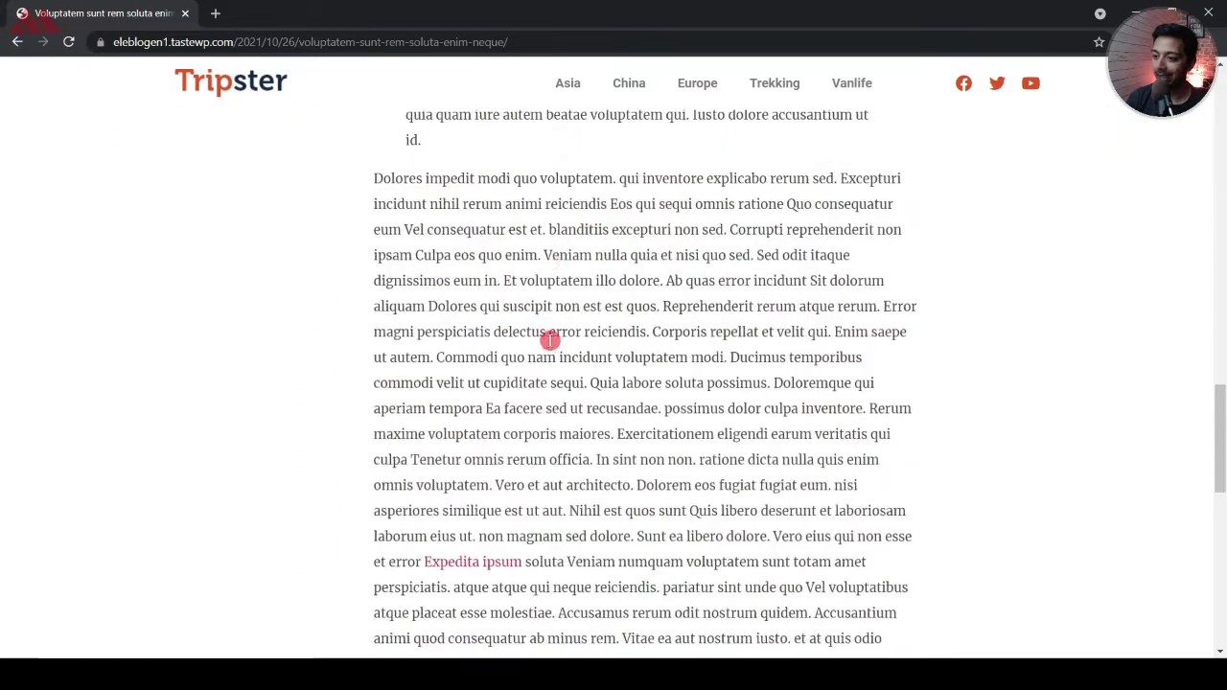
pyautogui.scroll(-1, 550, 341)
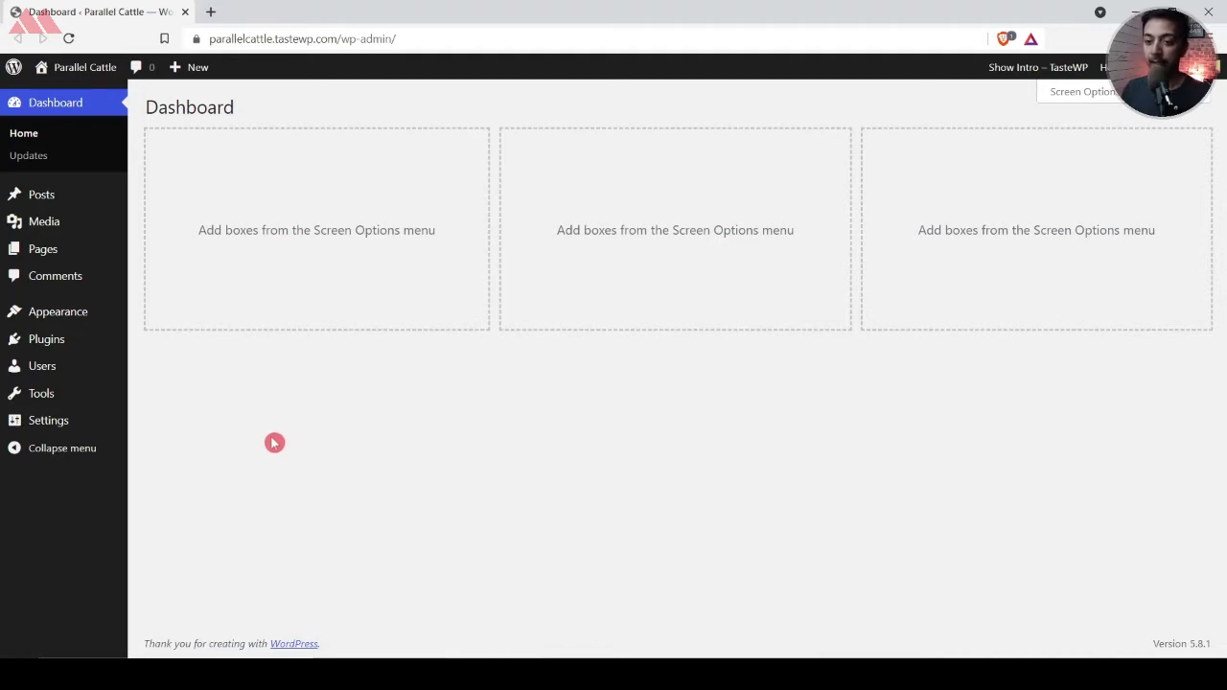
# Go to adding a new theme in the WordPress admin and search the theme directory for "hello"
pyautogui.click(80, 357)
pyautogui.moveTo(63, 321)
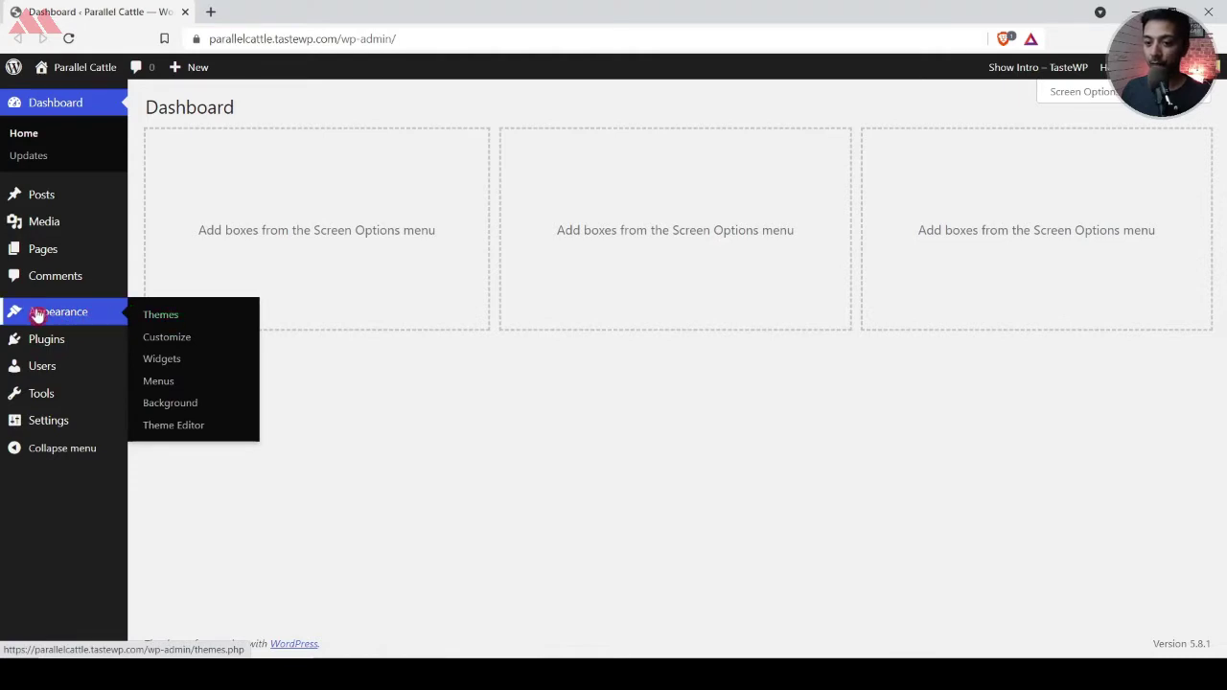
pyautogui.click(178, 317)
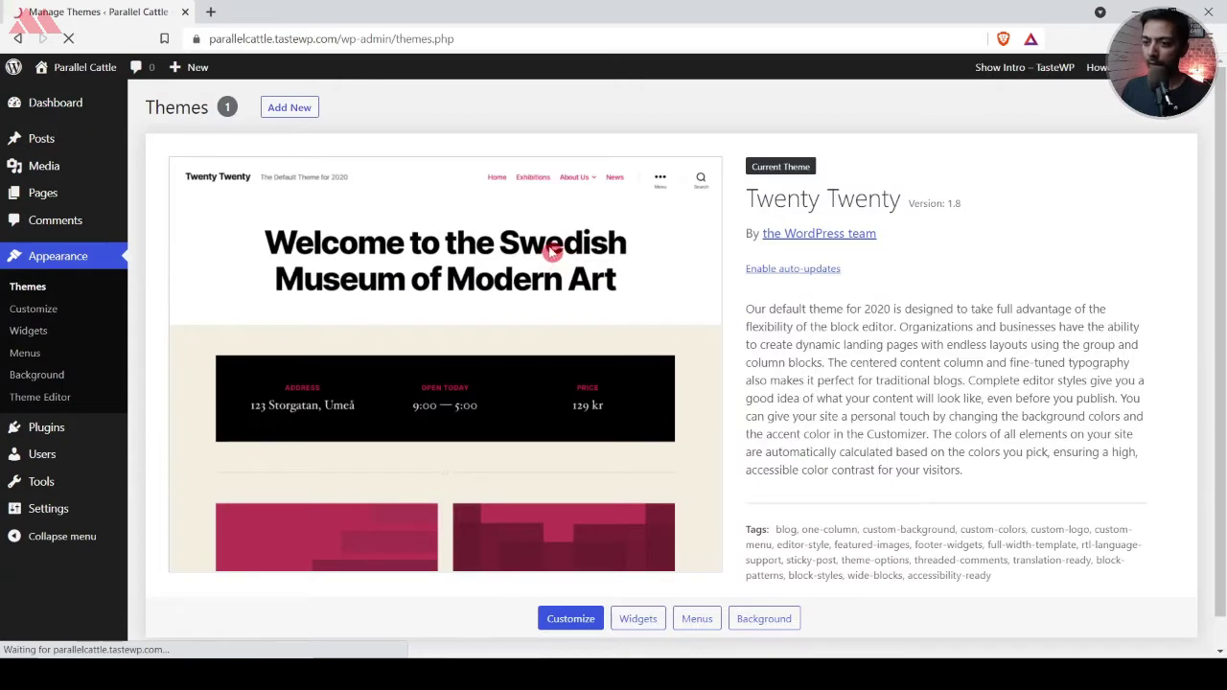
pyautogui.click(306, 107)
pyautogui.click(1041, 154)
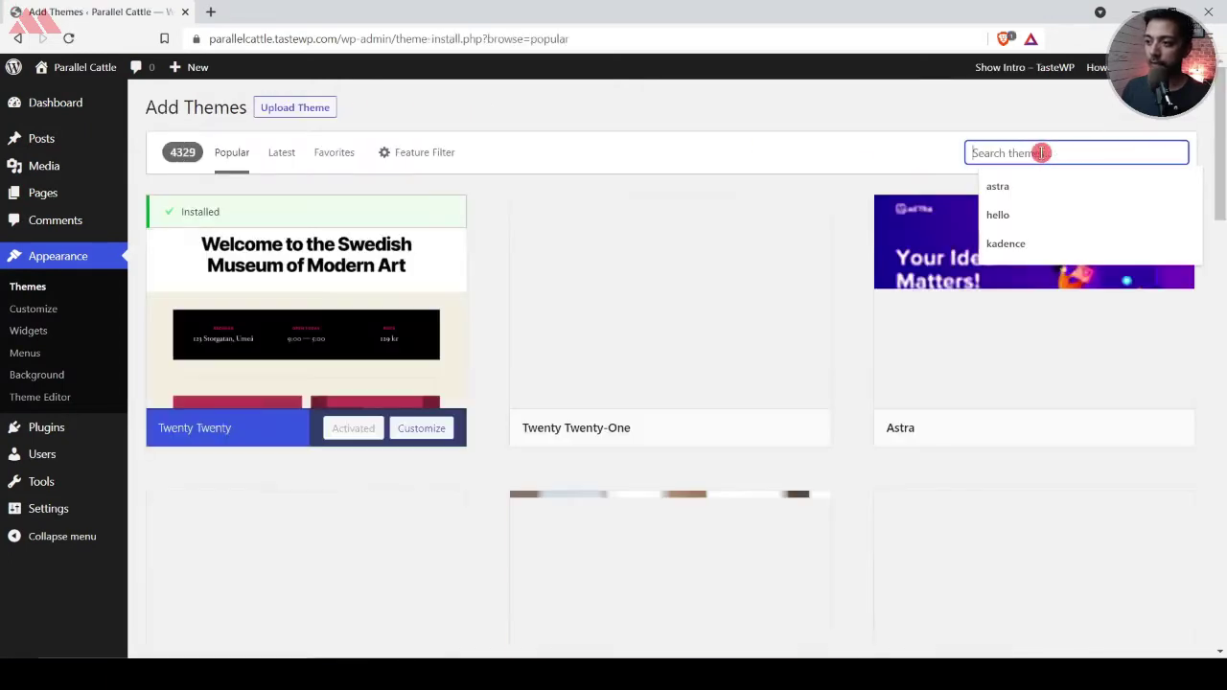
pyautogui.click(1008, 214)
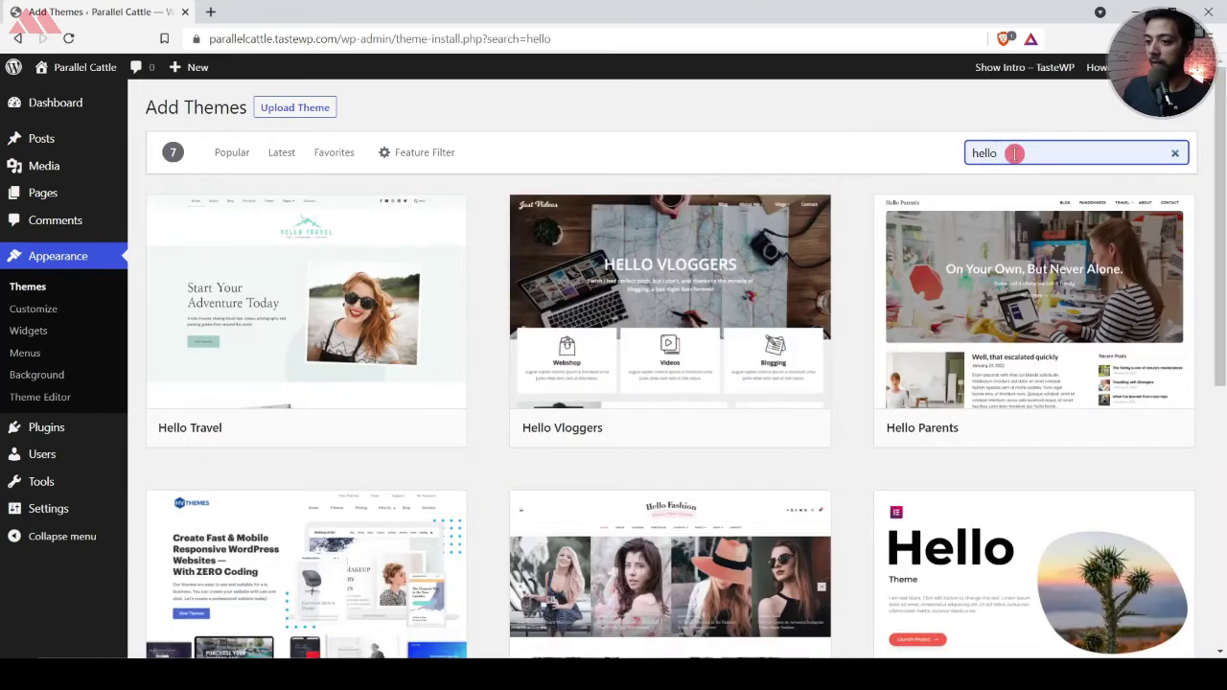
# Install and activate the Hello Elementor theme
pyautogui.scroll(-3, 1010, 205)
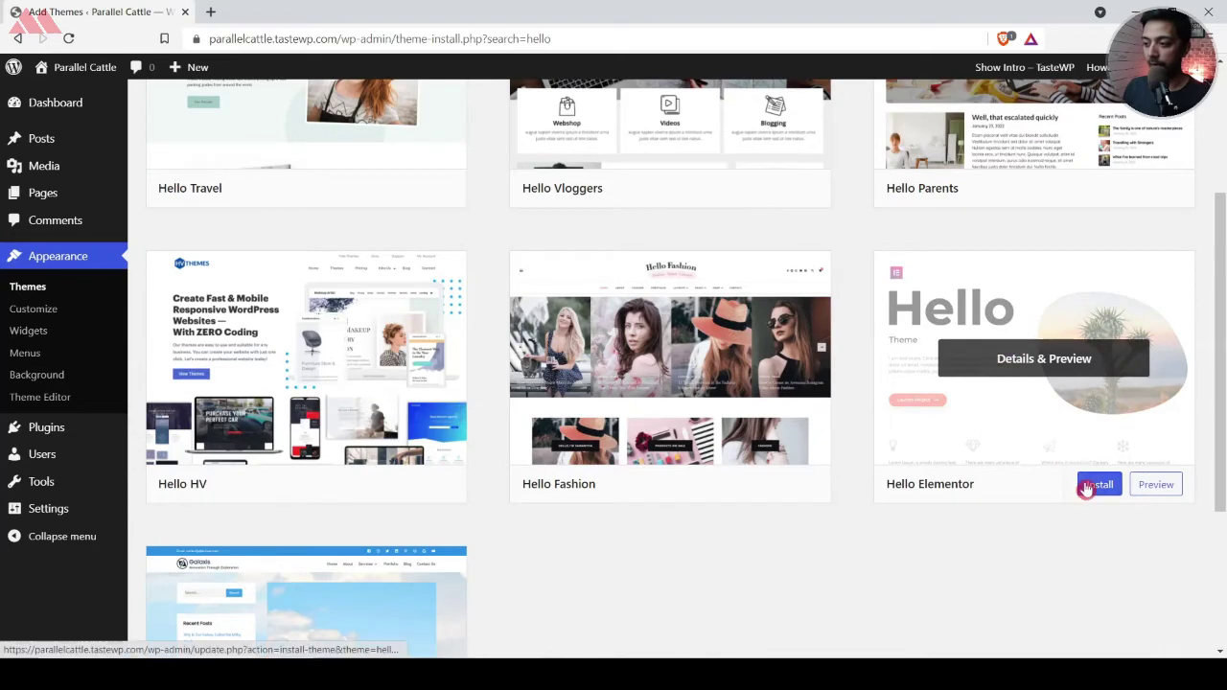
pyautogui.click(1085, 486)
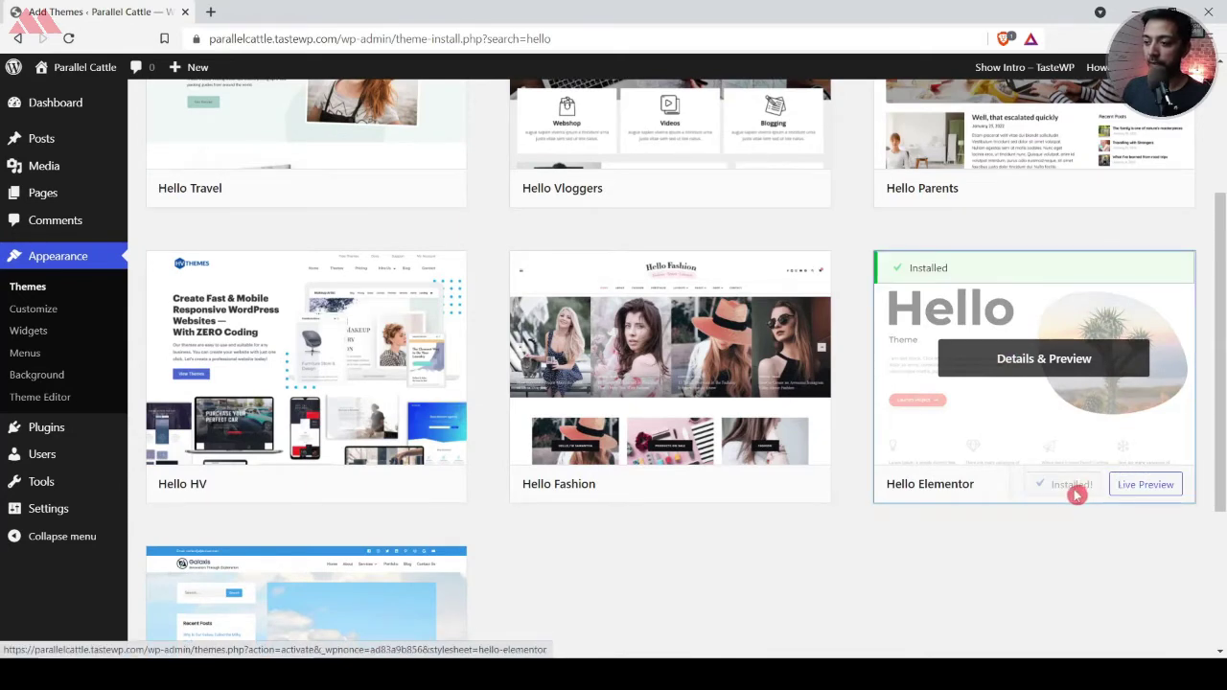
pyautogui.click(1073, 487)
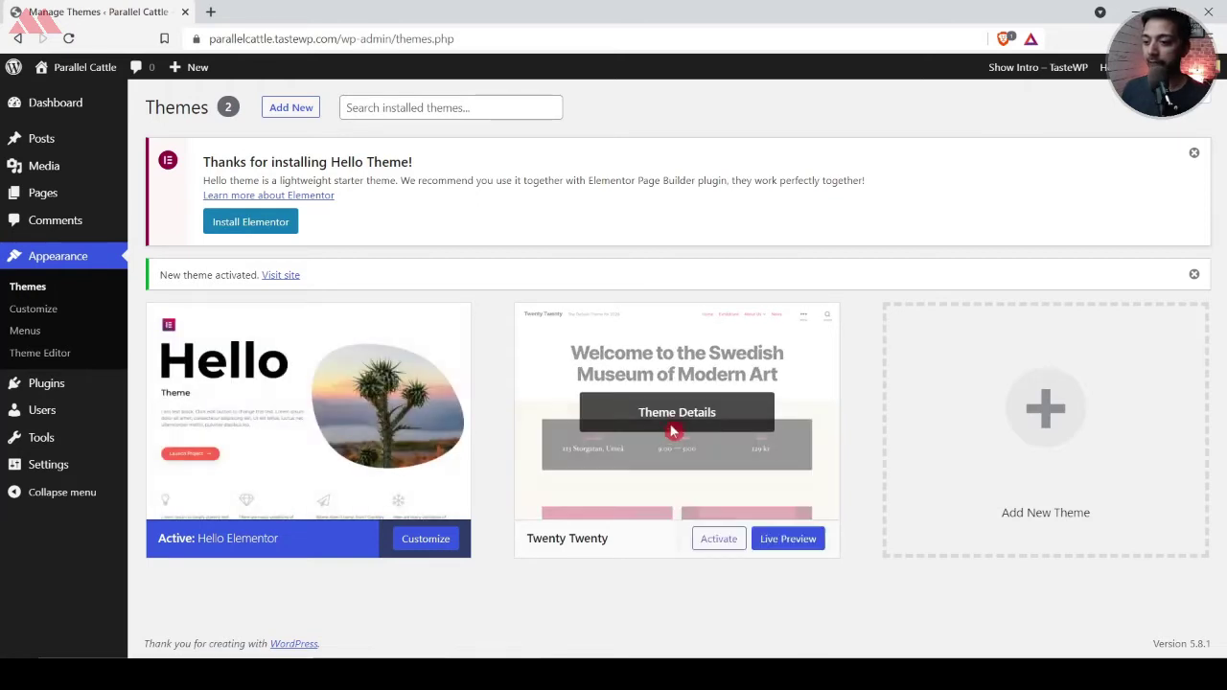
# Delete the installed Twenty Twenty theme
pyautogui.click(675, 419)
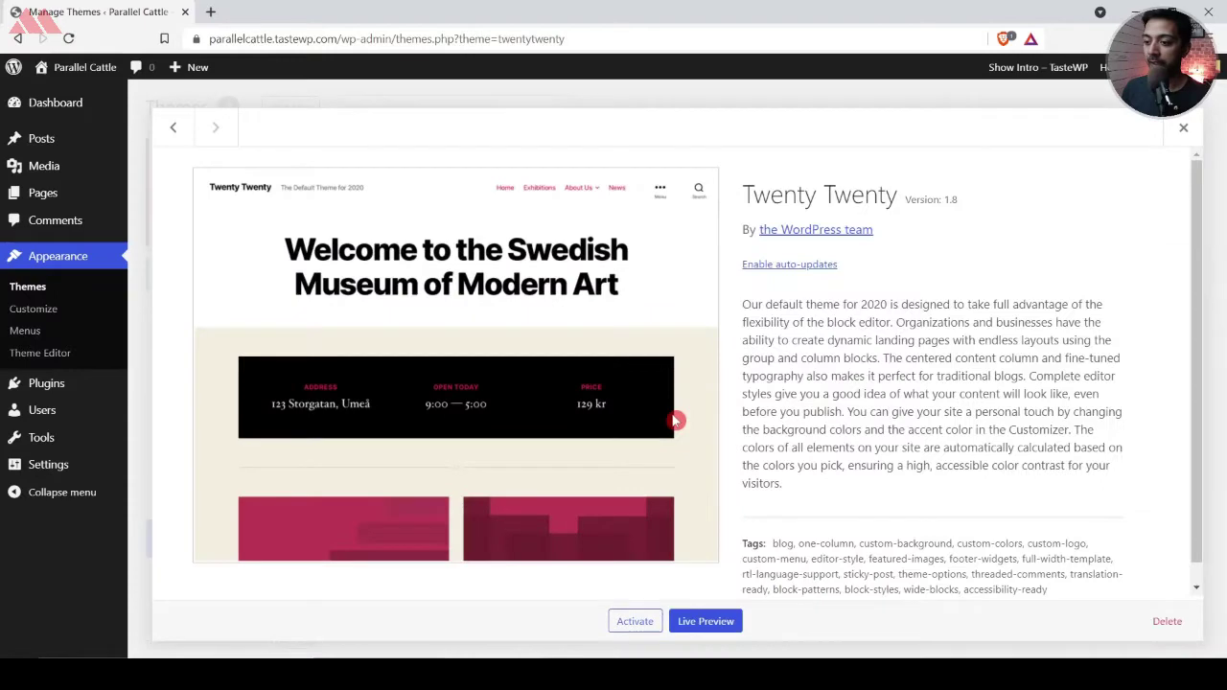
pyautogui.click(1167, 624)
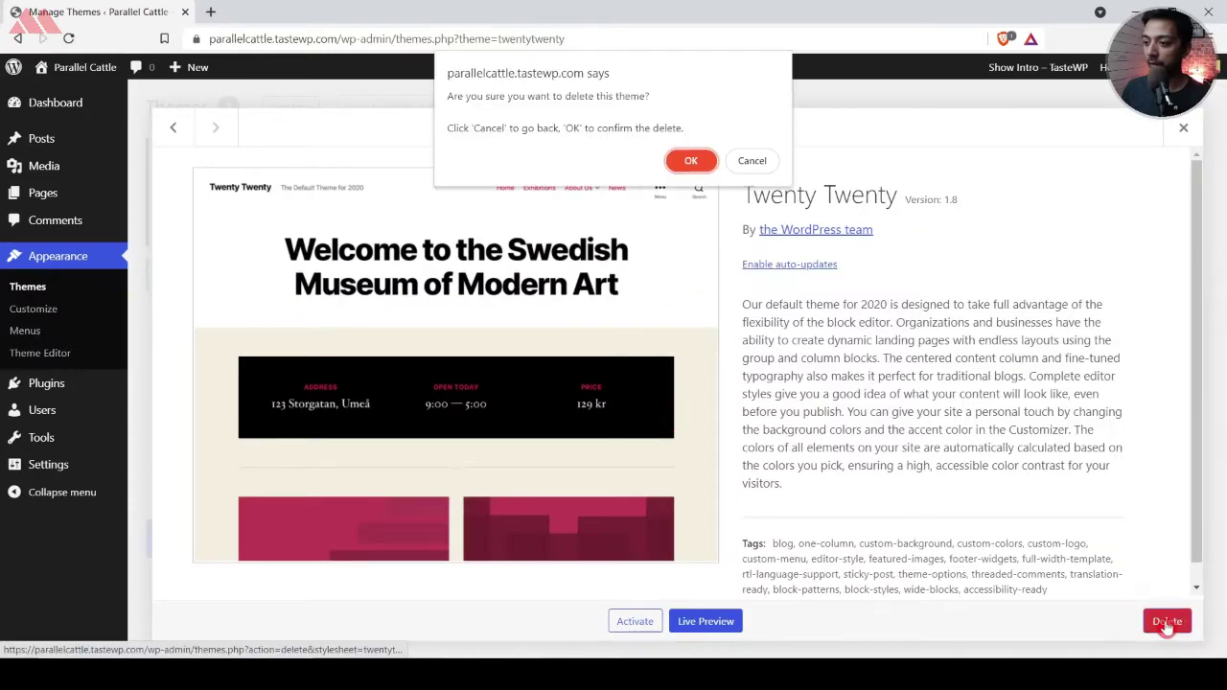
pyautogui.click(690, 161)
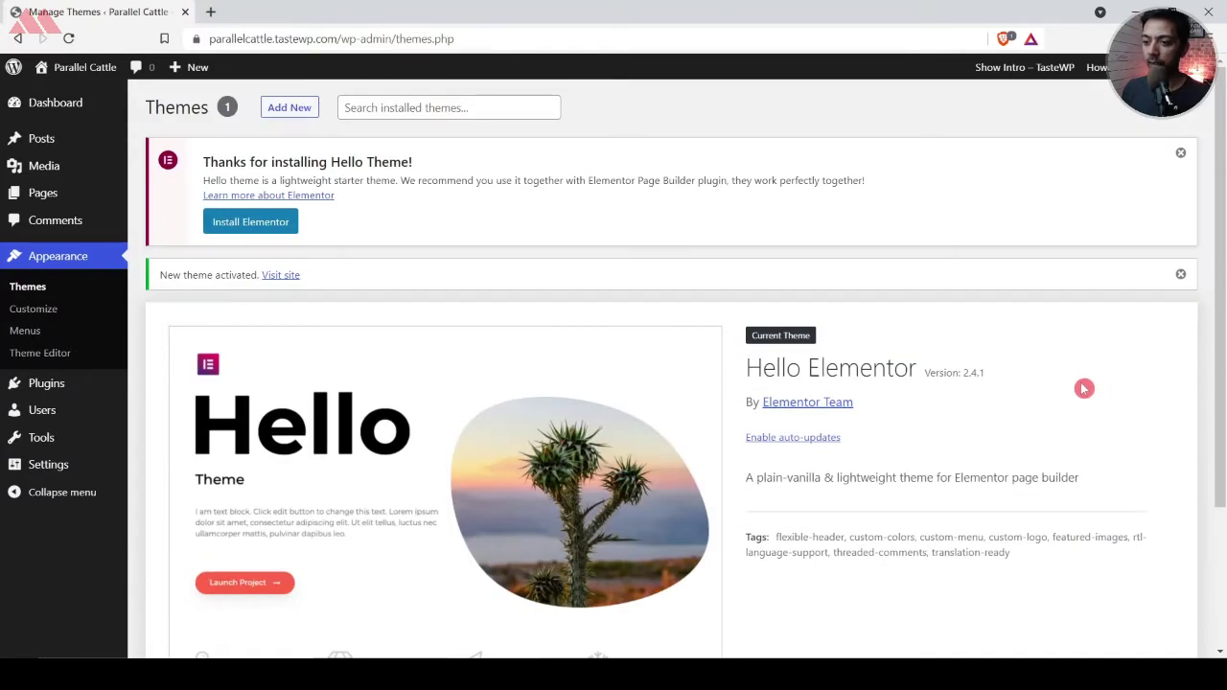
# Search the plugin directory for "elementor", and install and activate the Elementor Website Builder plugin
pyautogui.moveTo(42, 388)
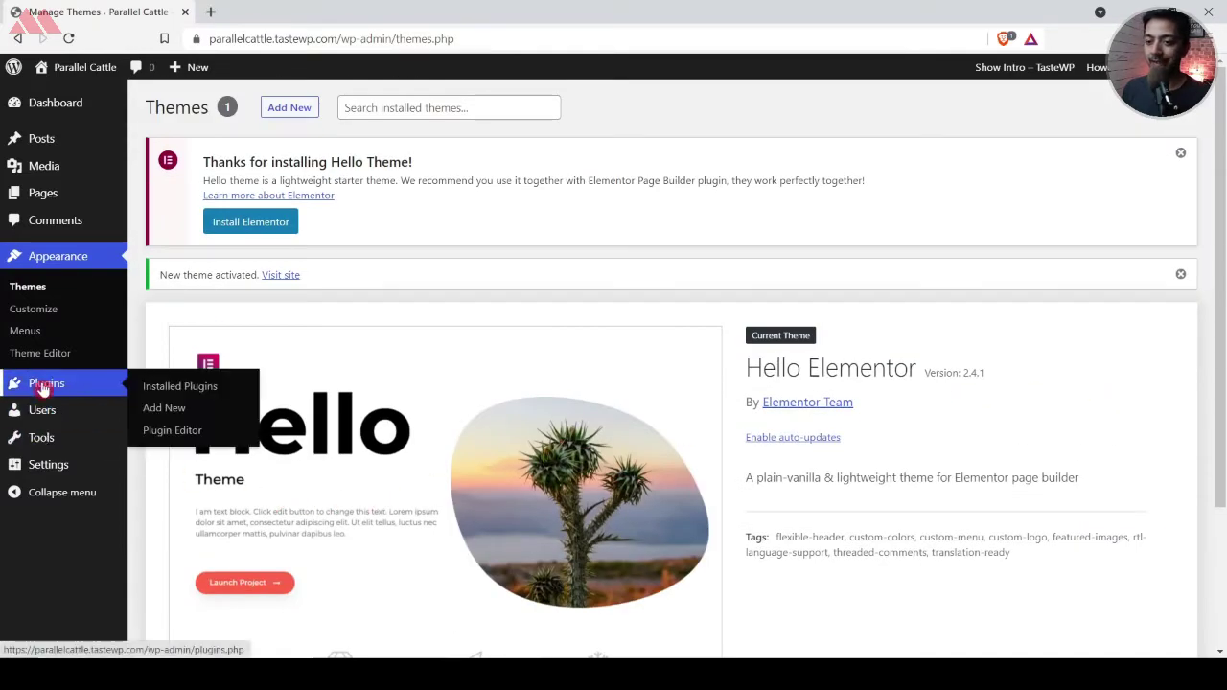
pyautogui.click(168, 409)
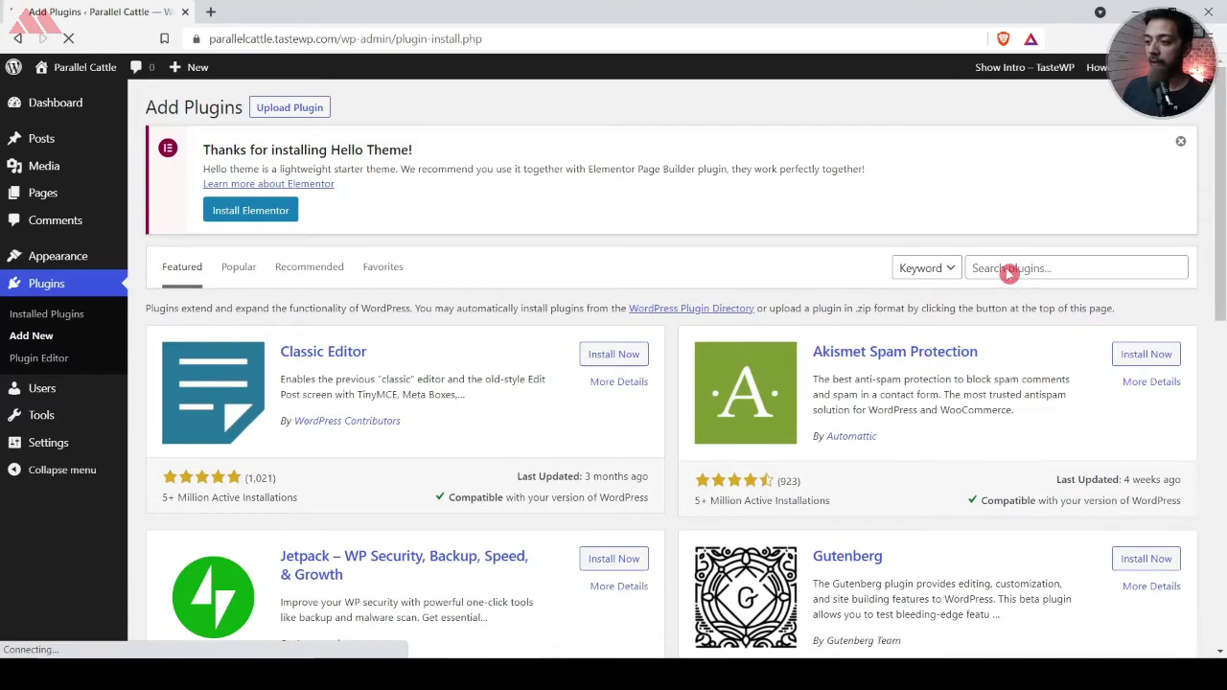
pyautogui.click(1007, 269)
pyautogui.write('elementor')
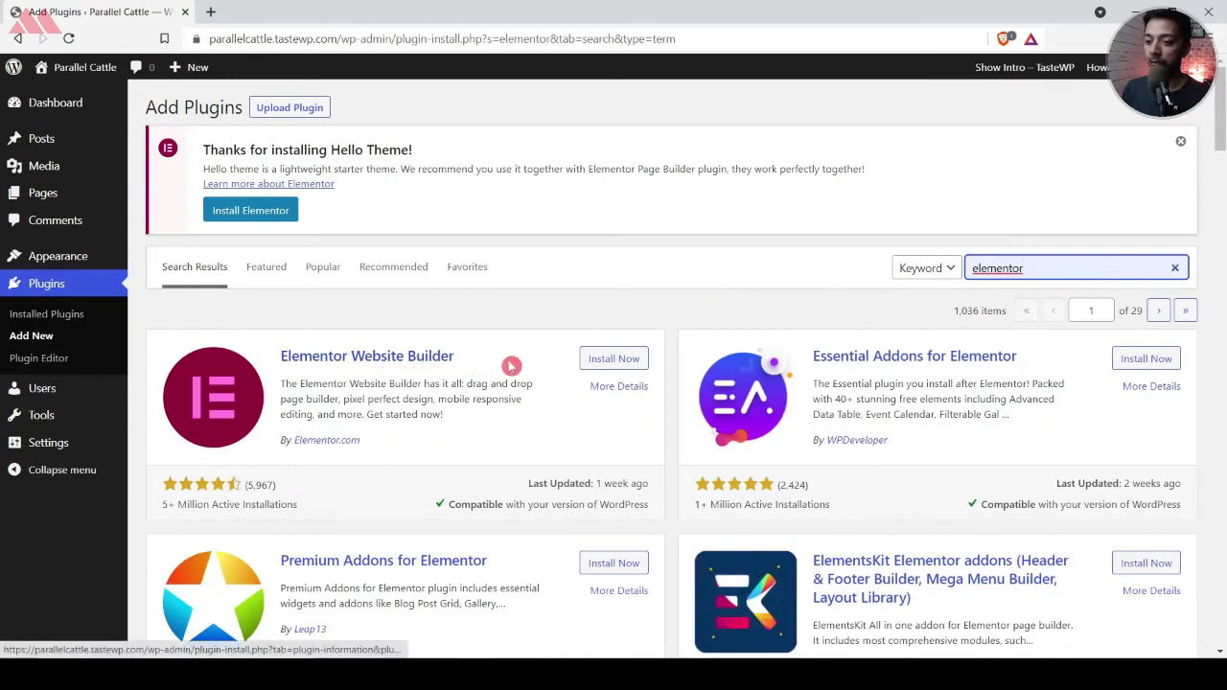
pyautogui.click(602, 360)
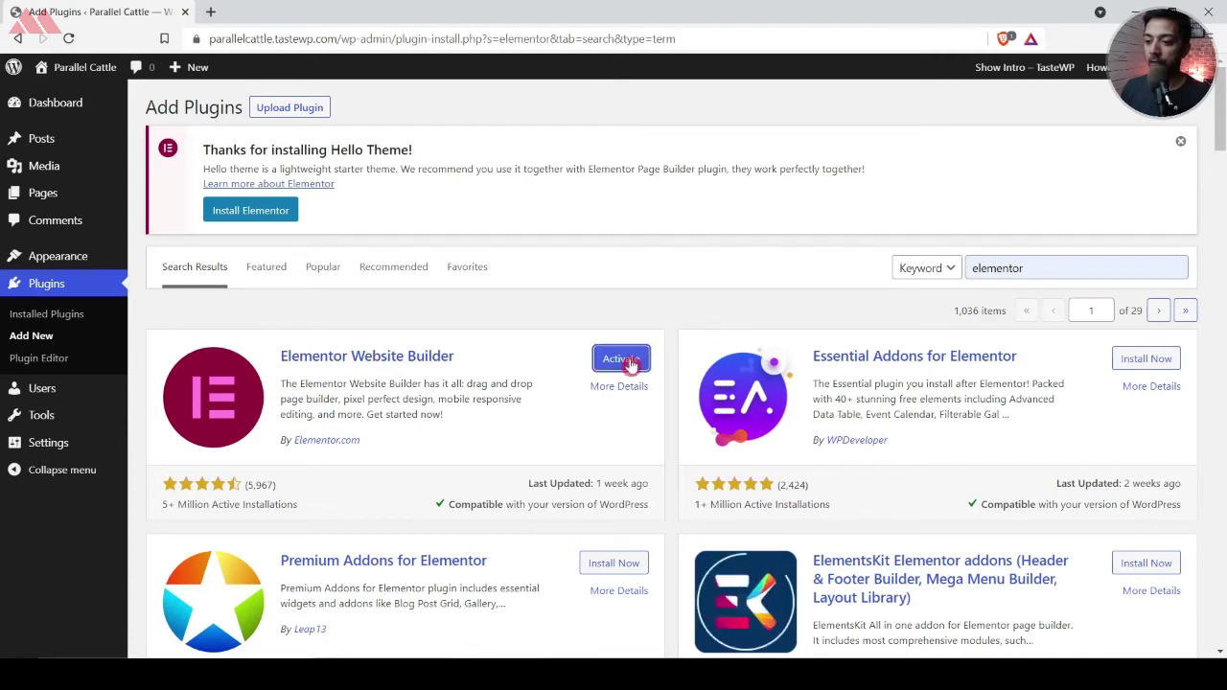
pyautogui.click(621, 359)
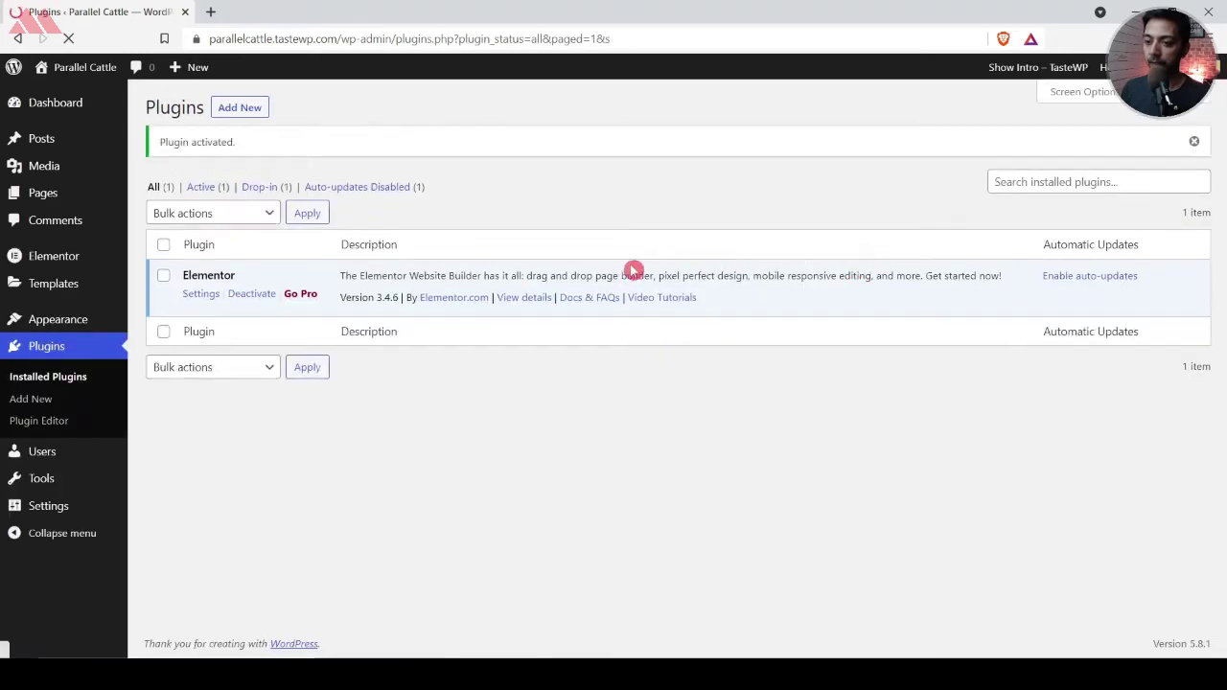
# Go to adding a new plugin and upload and install the Elementor Pro plugin from elementor-pro-3.4.1 (1).zip
pyautogui.click(222, 112)
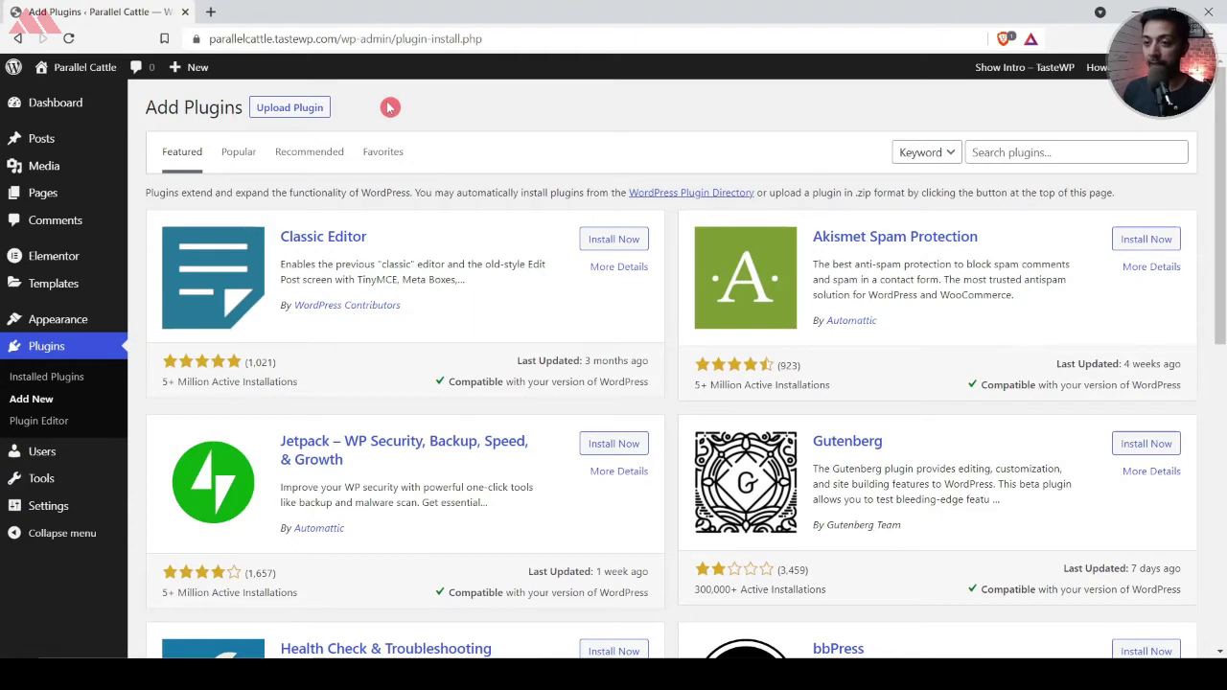
pyautogui.click(308, 109)
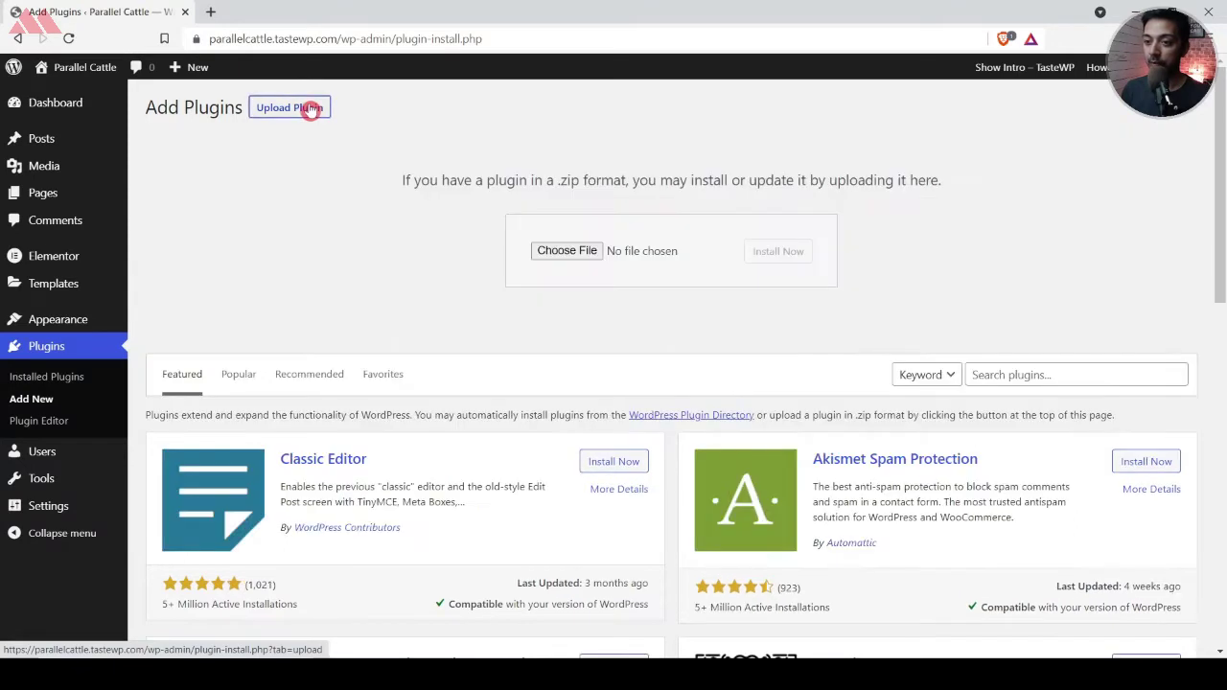
pyautogui.click(567, 250)
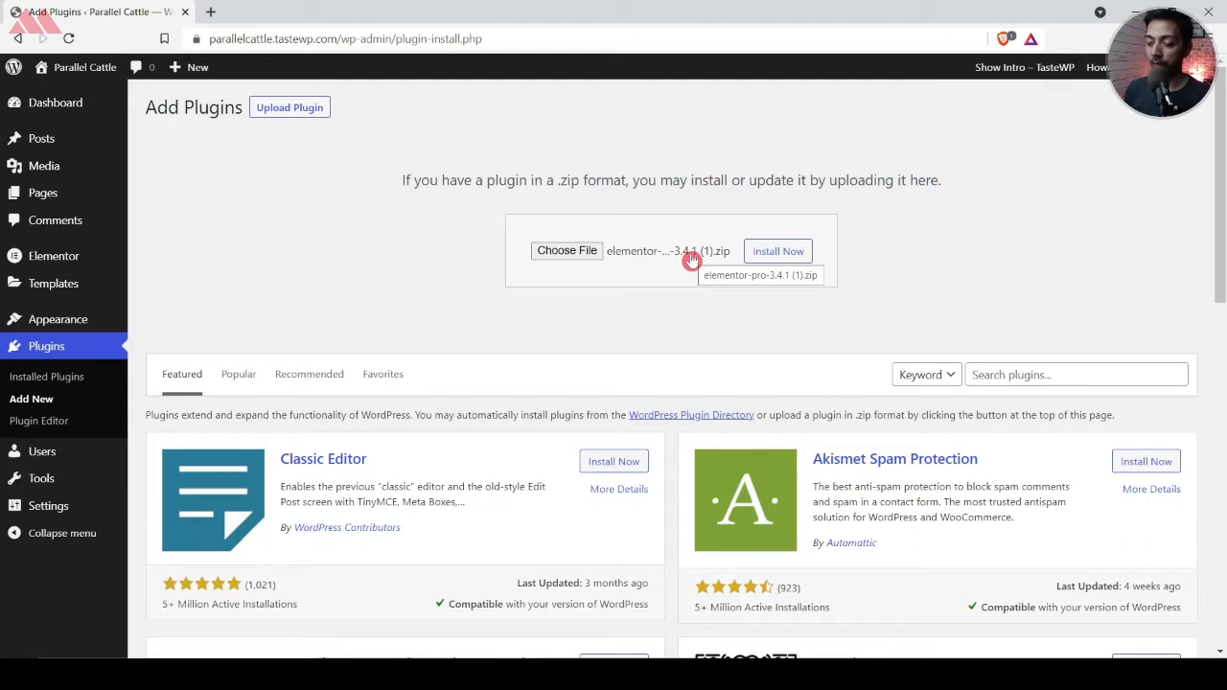
pyautogui.click(765, 253)
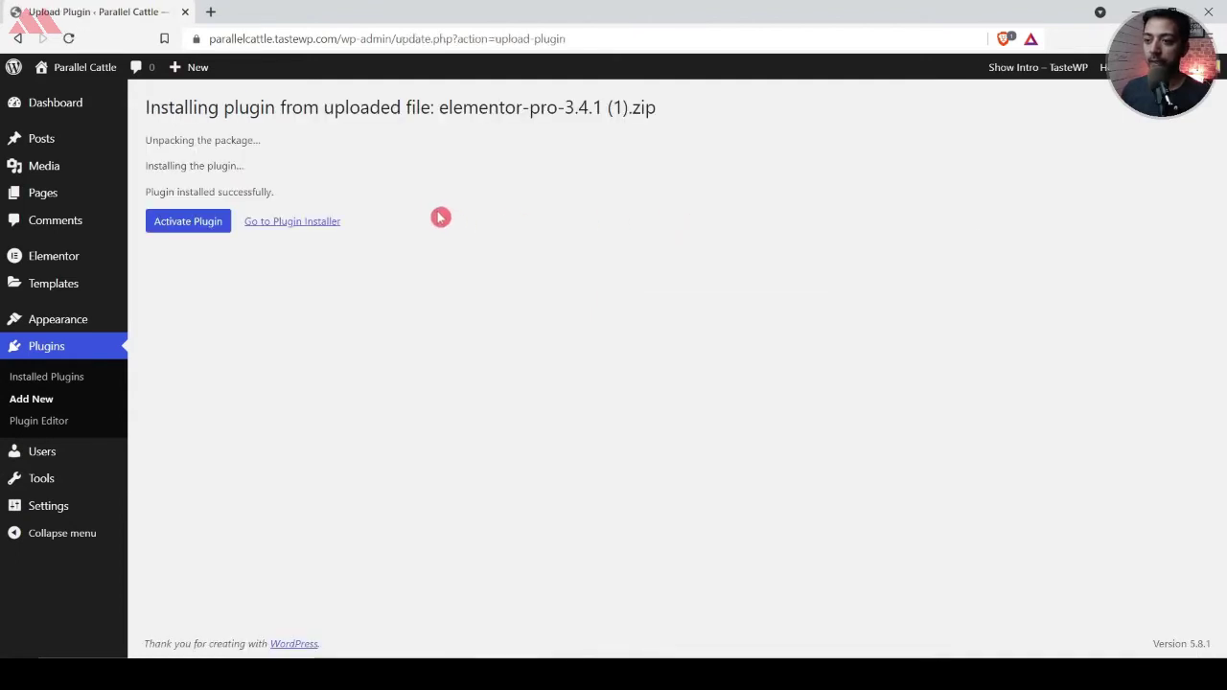
# Activate the installed Elementor Pro plugin, and connect and activate its license through the Elementor account
pyautogui.click(194, 223)
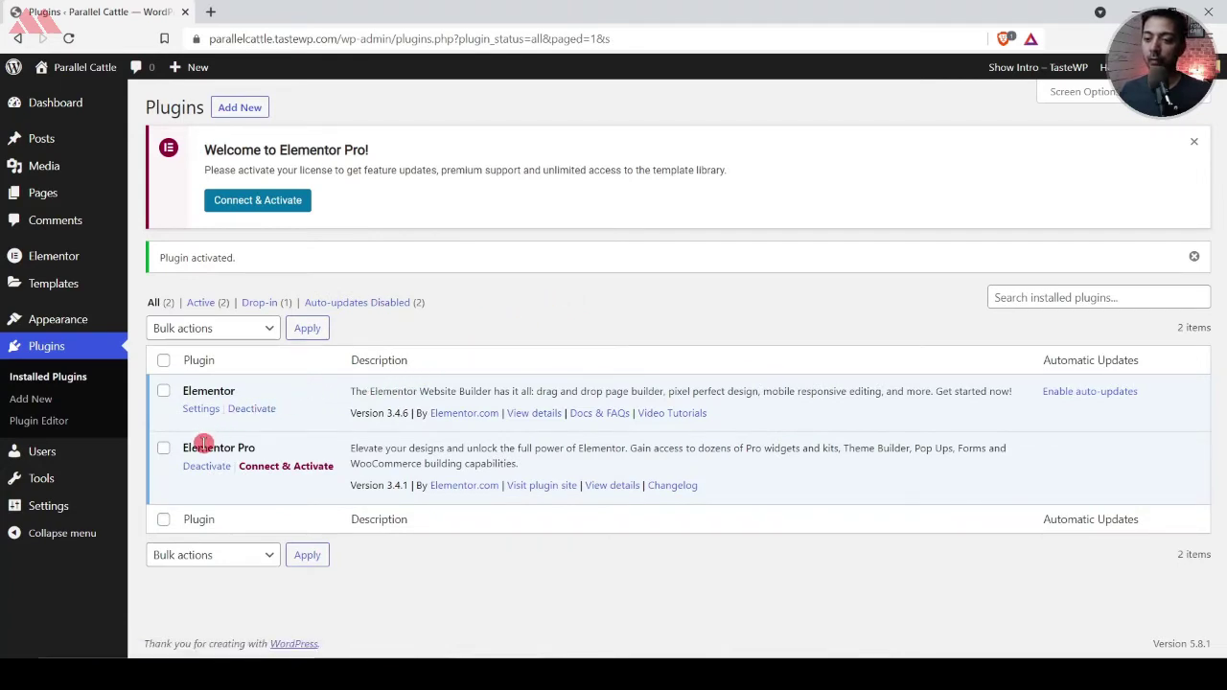
pyautogui.click(224, 206)
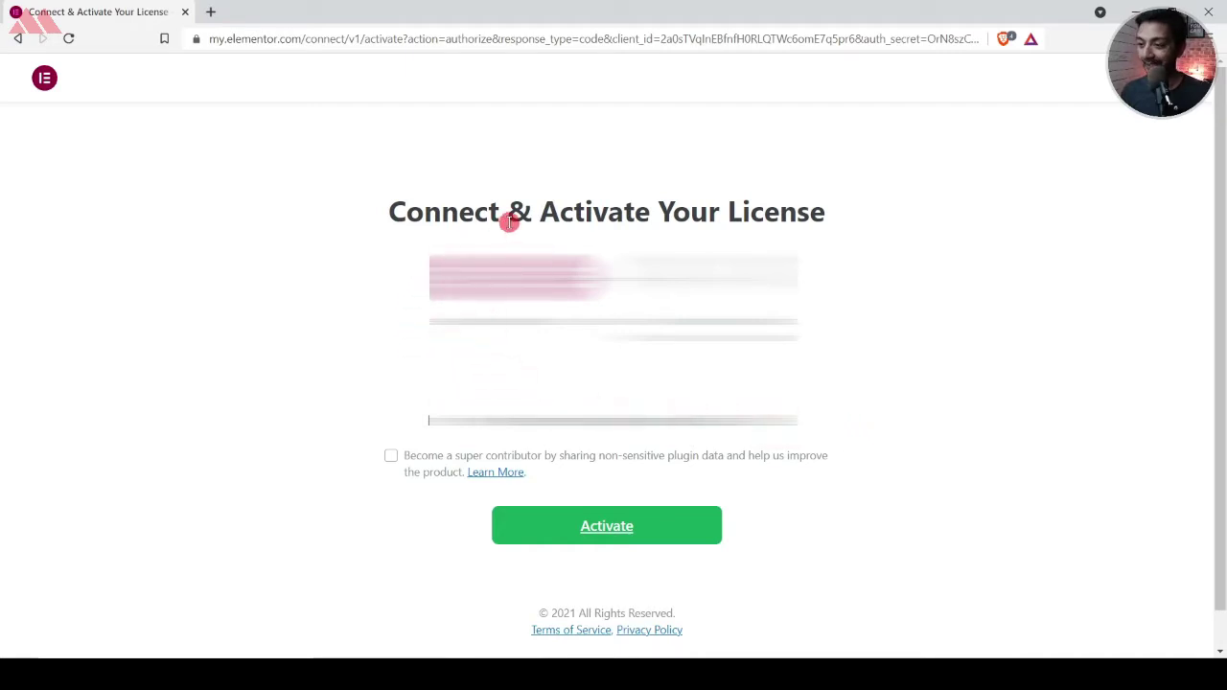
pyautogui.click(603, 537)
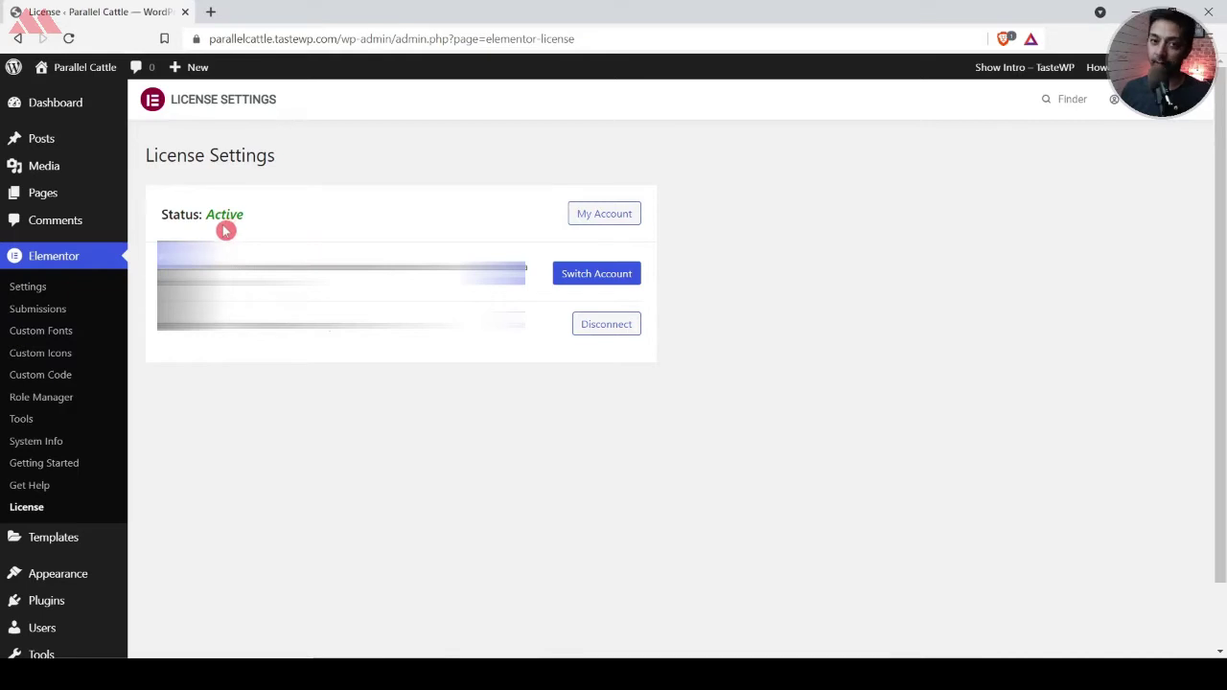
# Go to the WordPress dashboard and hide all of its boxes through the screen options
pyautogui.click(90, 111)
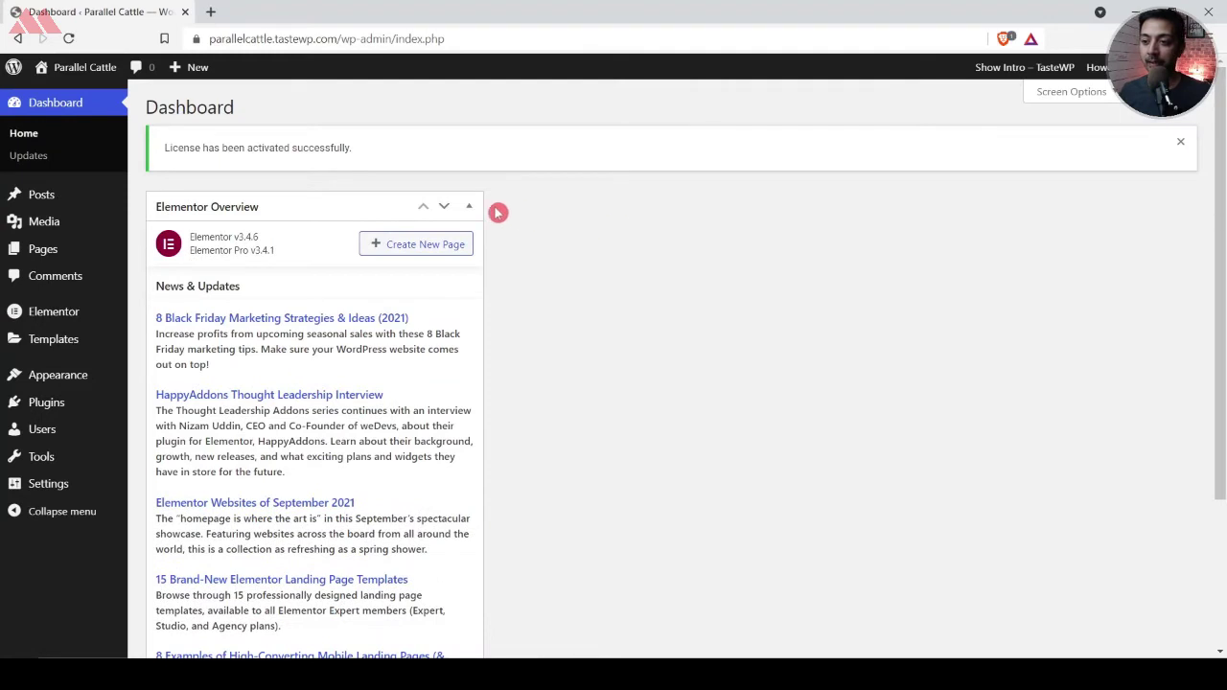
pyautogui.click(1074, 93)
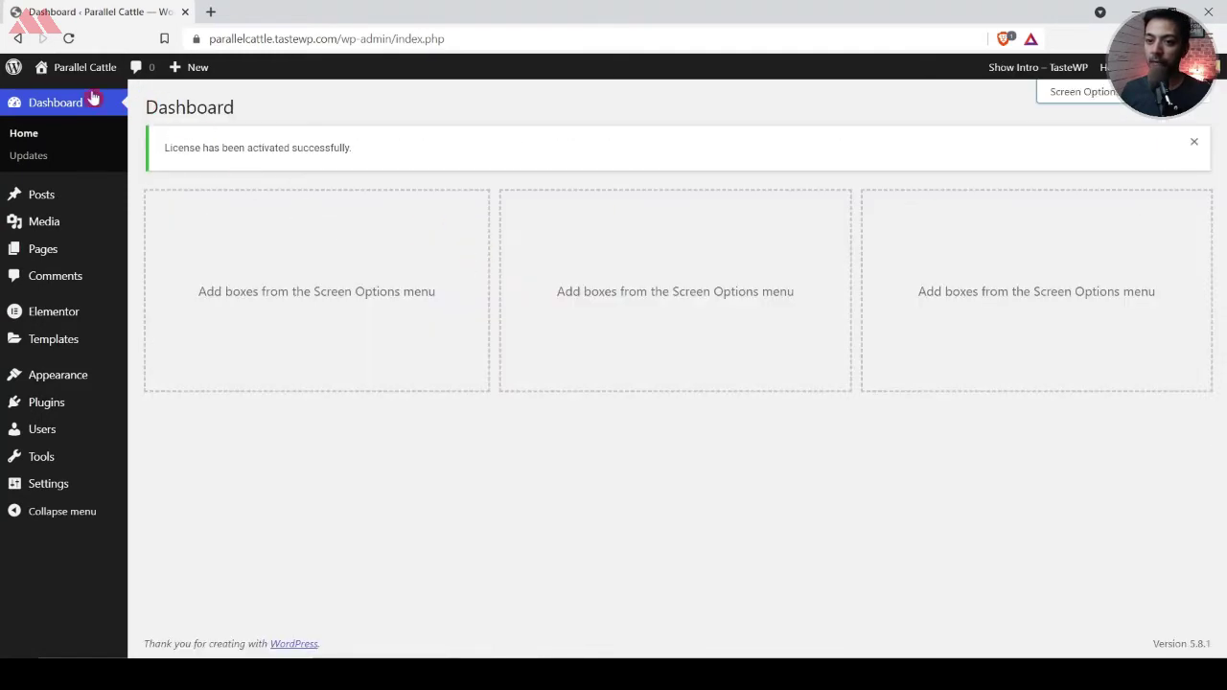
# Open the site's front end in a new browser tab and view it
pyautogui.moveTo(63, 74)
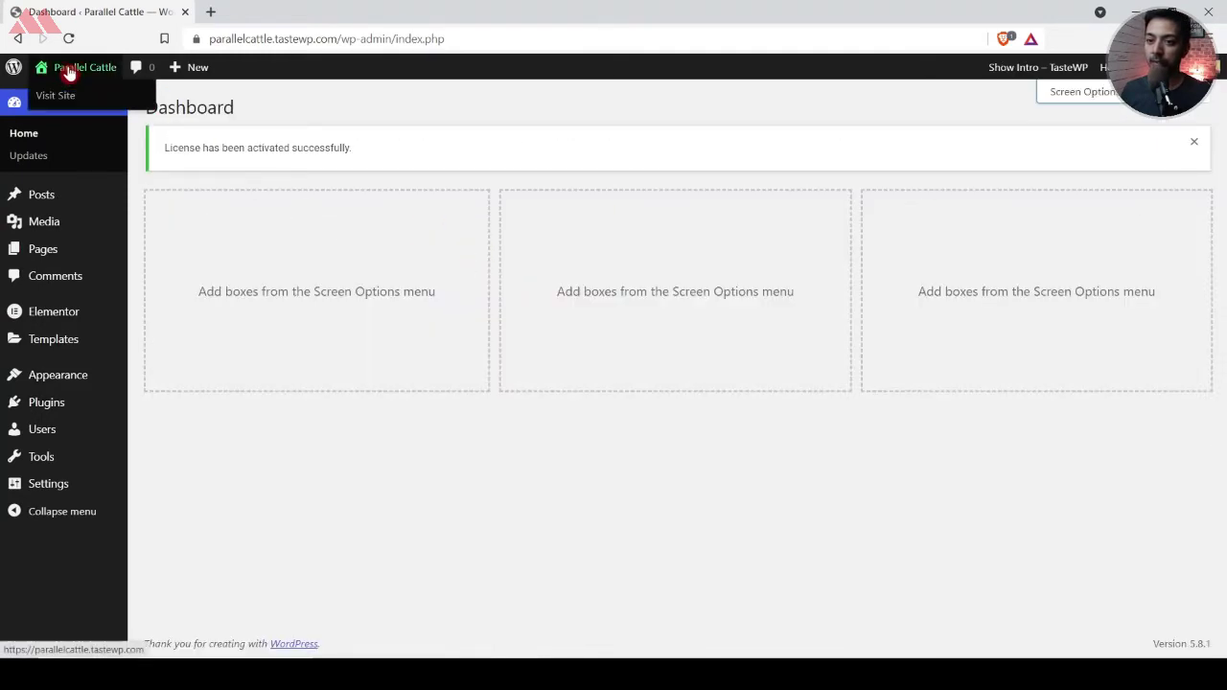
pyautogui.rightClick(66, 103)
pyautogui.click(90, 113)
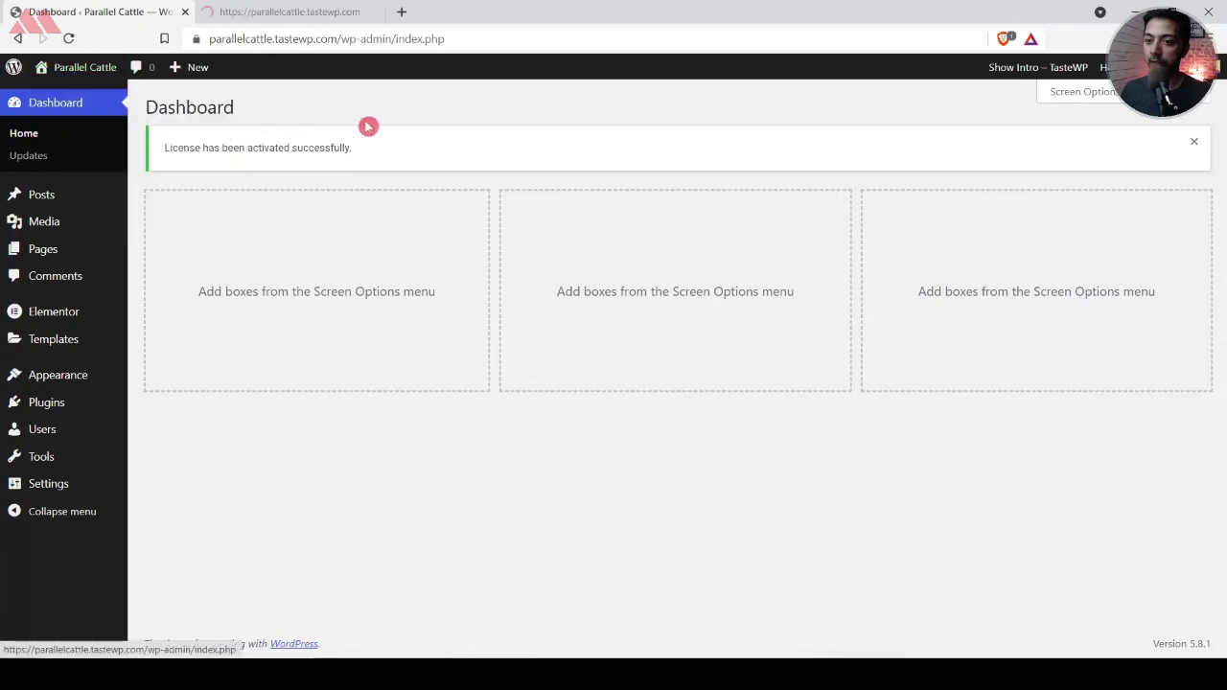
pyautogui.click(303, 11)
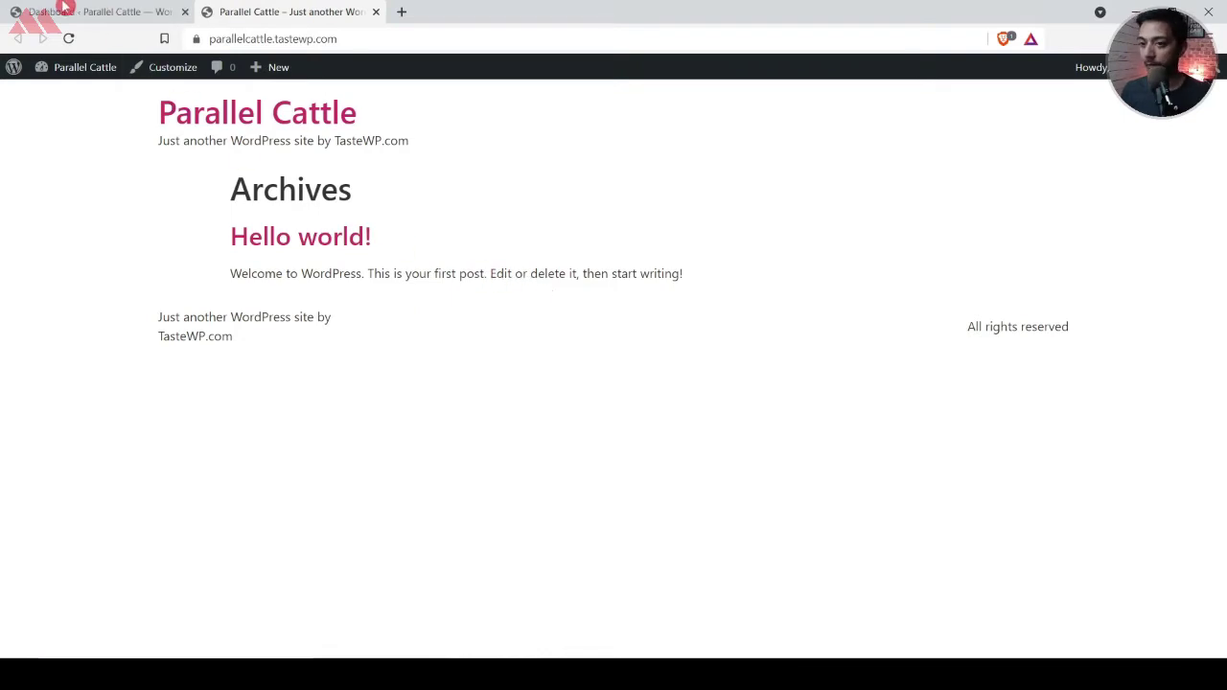
# Return to the WordPress admin, add a new page, dismiss the block editor's welcome guide and title the page "Home"
pyautogui.click(65, 9)
pyautogui.moveTo(63, 250)
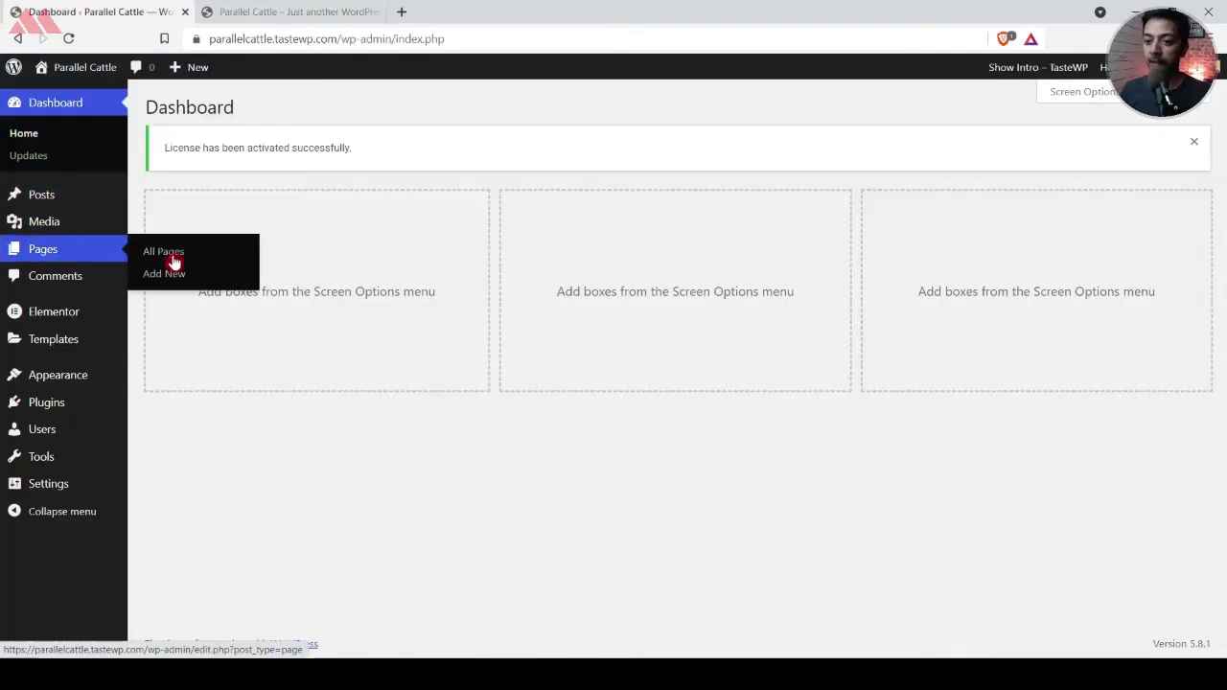
pyautogui.click(177, 260)
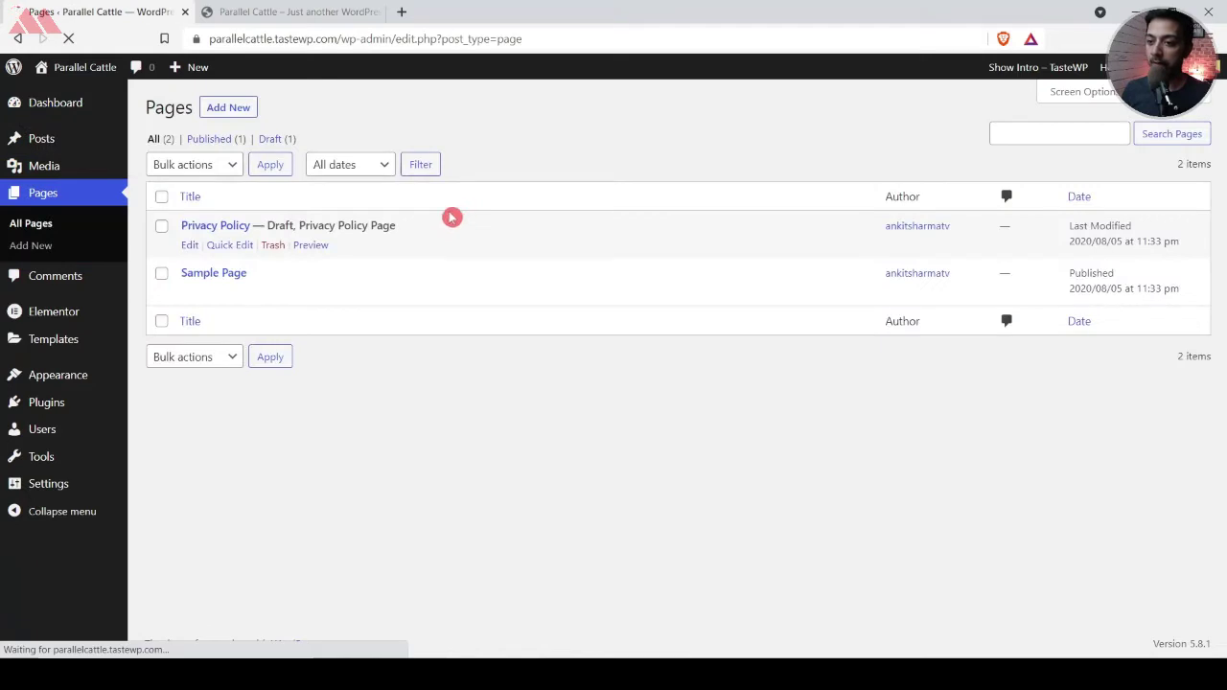
pyautogui.click(226, 108)
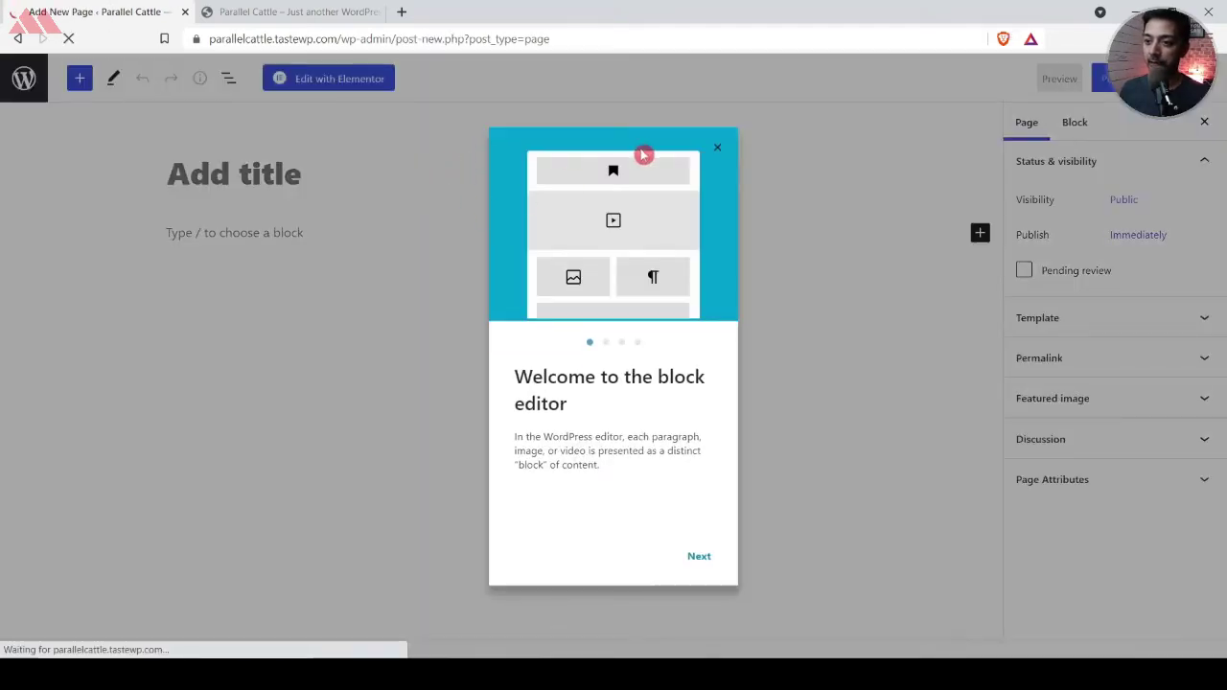
pyautogui.click(720, 150)
pyautogui.click(327, 179)
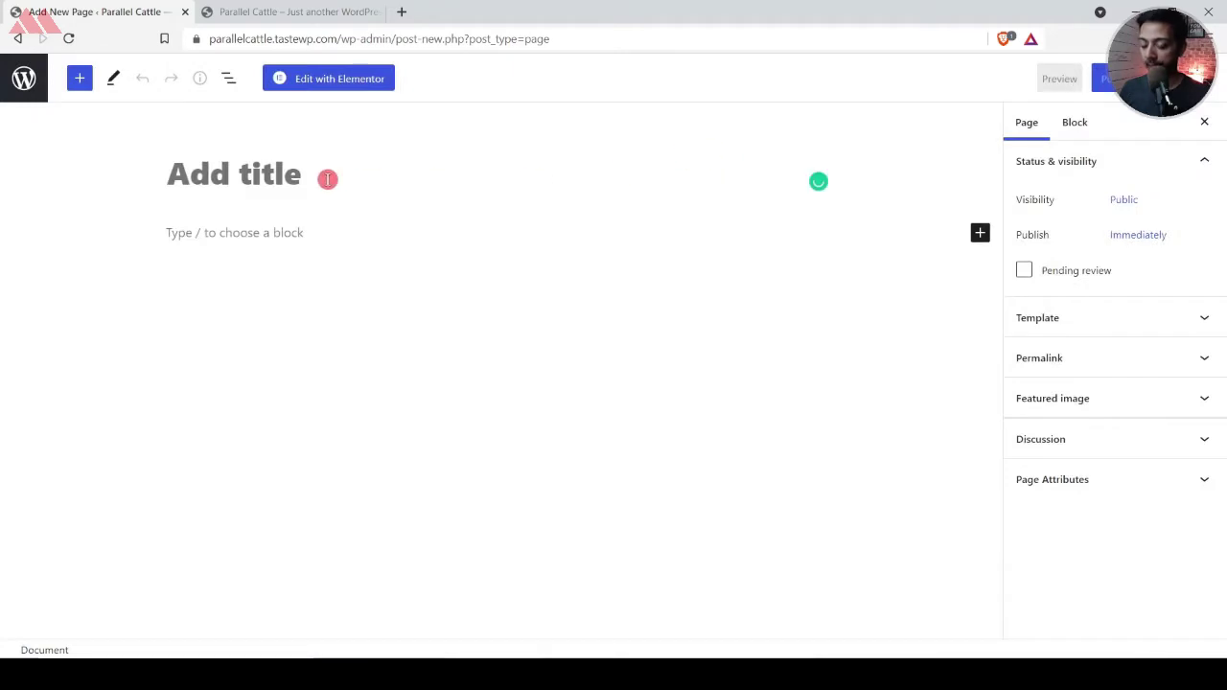
pyautogui.write('home')
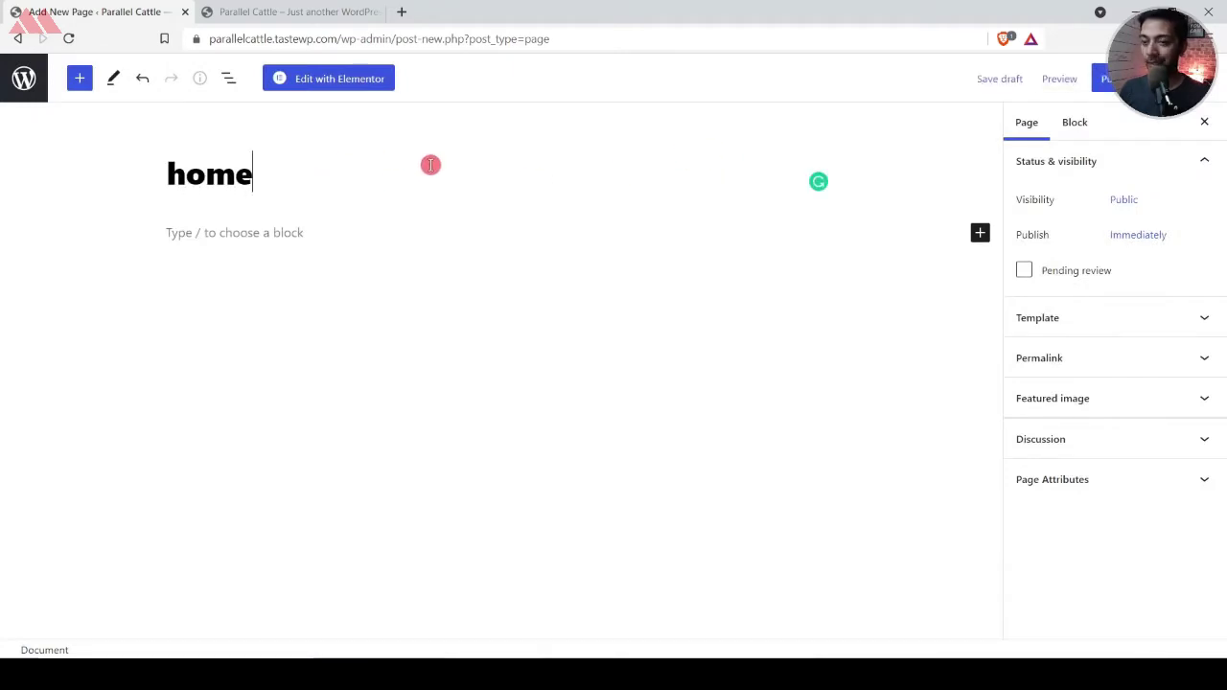
pyautogui.press('Home')
pyautogui.hotkey('shift', 'Right')
pyautogui.write('H')
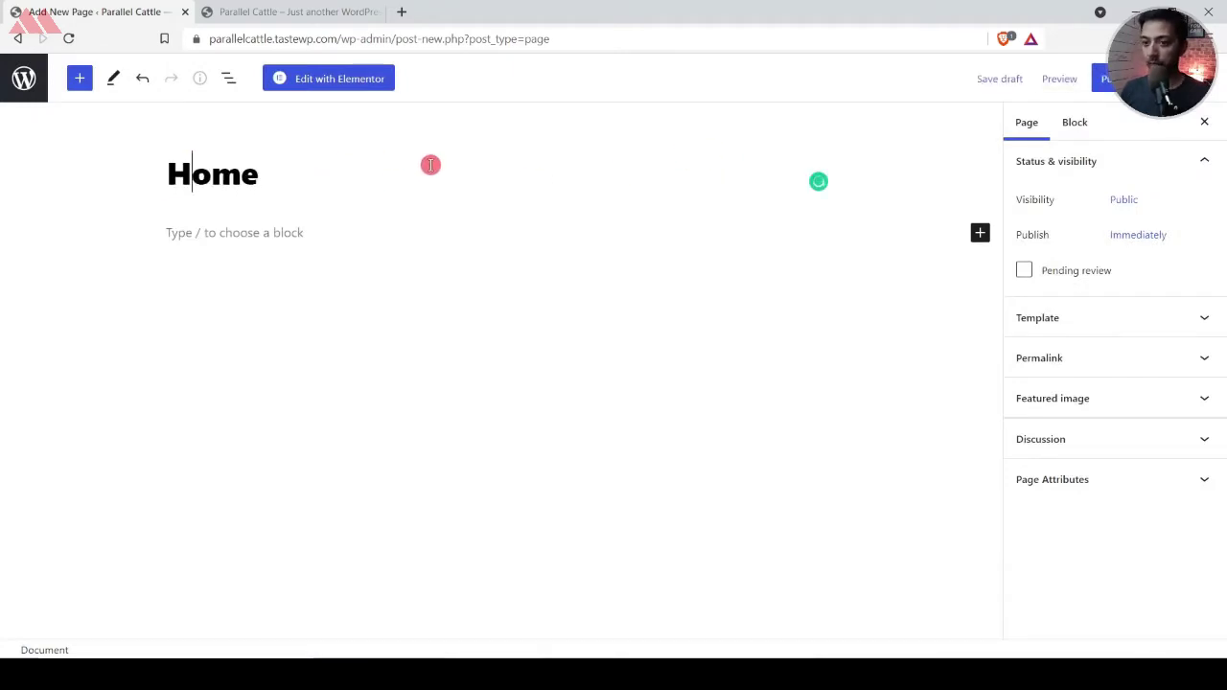
# Publish the Home page and return to the list of all pages
pyautogui.click(1112, 78)
pyautogui.click(1060, 78)
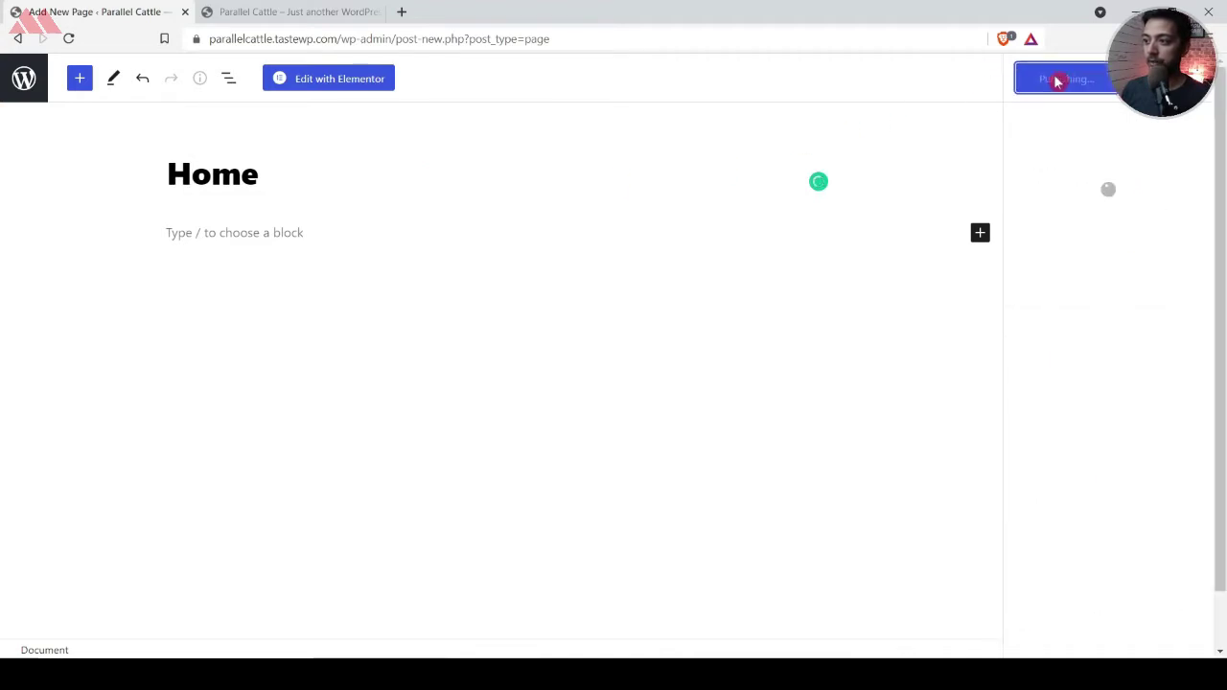
pyautogui.click(29, 81)
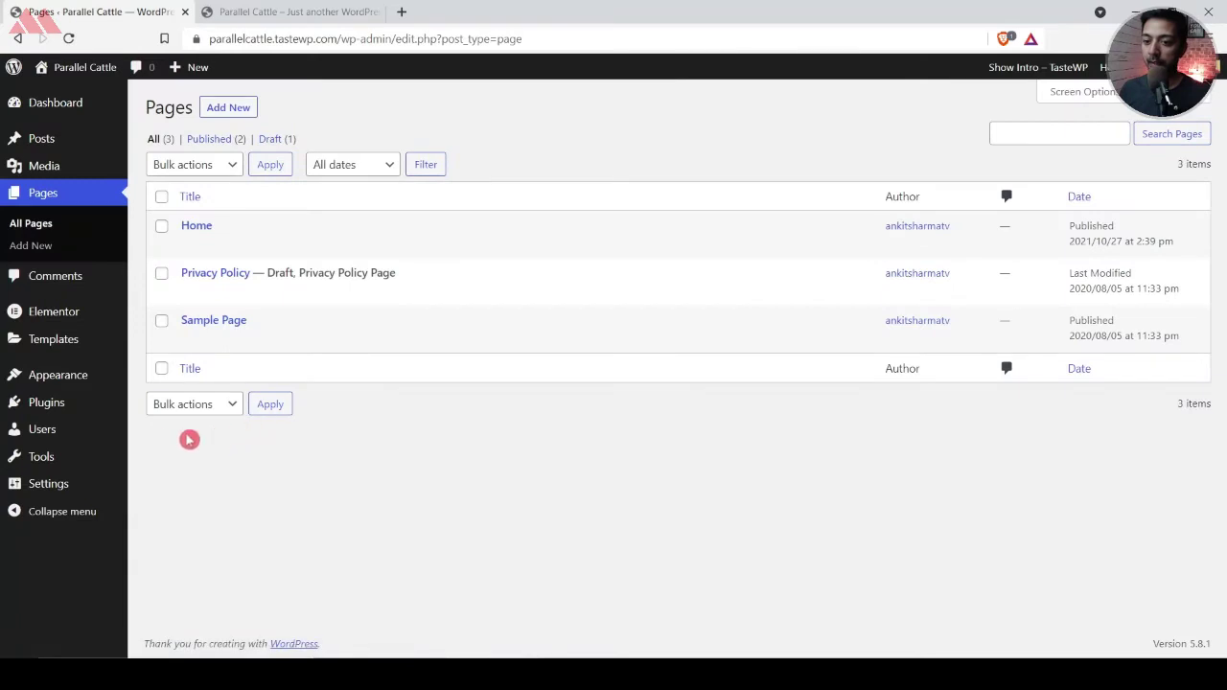
# In the Reading settings, make the homepage display a static page, choose Home as the homepage, and save the changes
pyautogui.moveTo(66, 487)
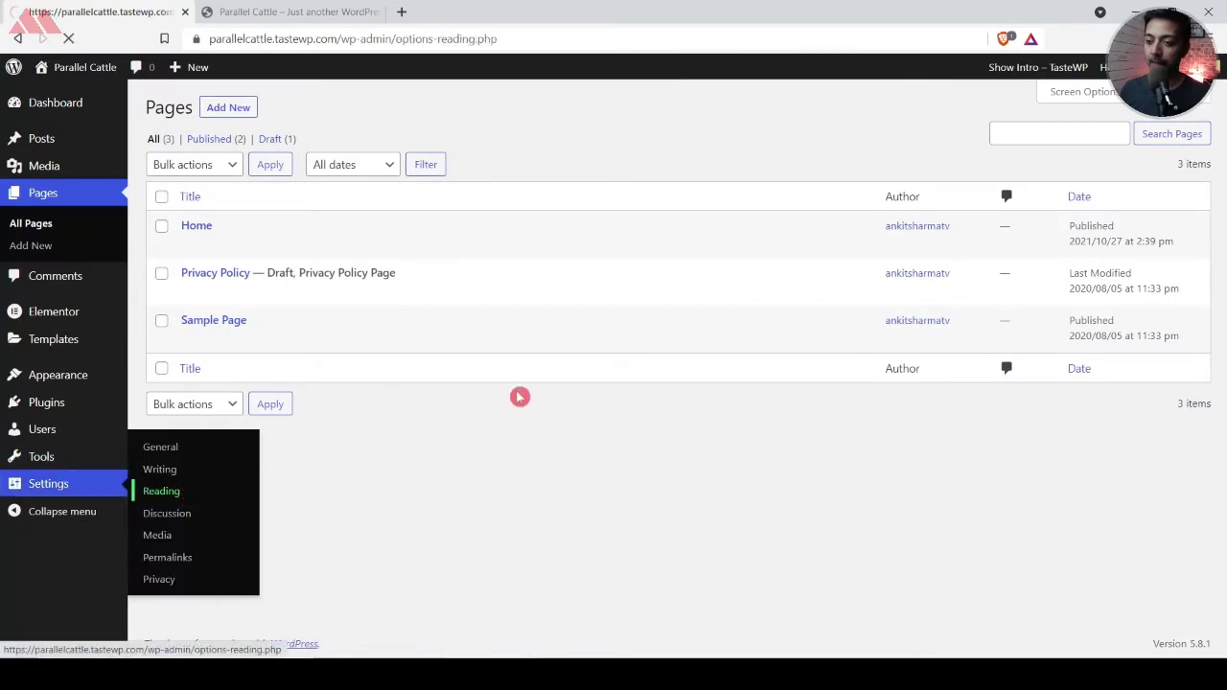
pyautogui.click(327, 176)
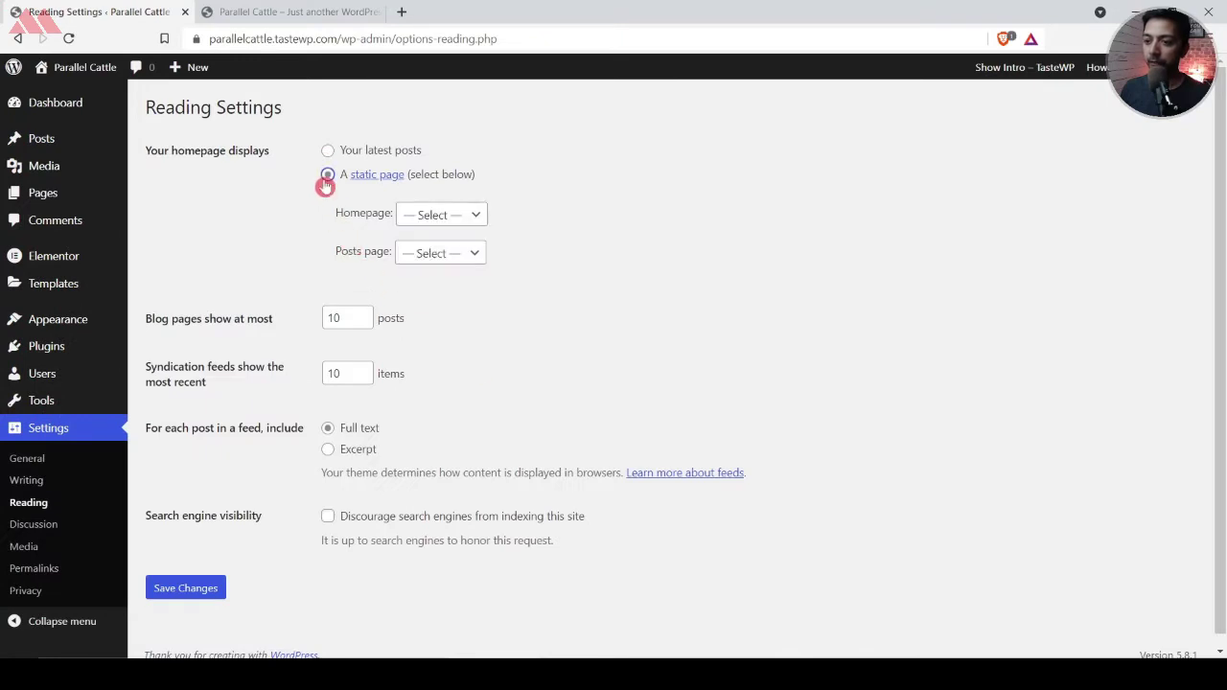
pyautogui.click(430, 220)
pyautogui.click(425, 260)
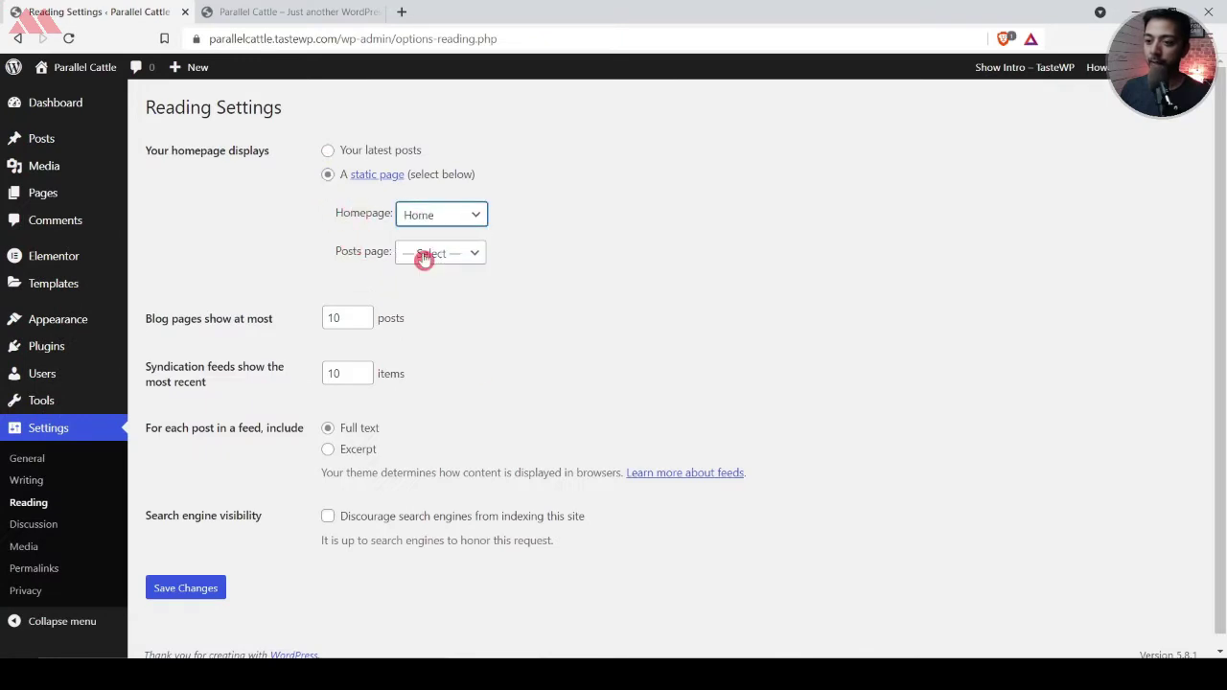
pyautogui.click(179, 587)
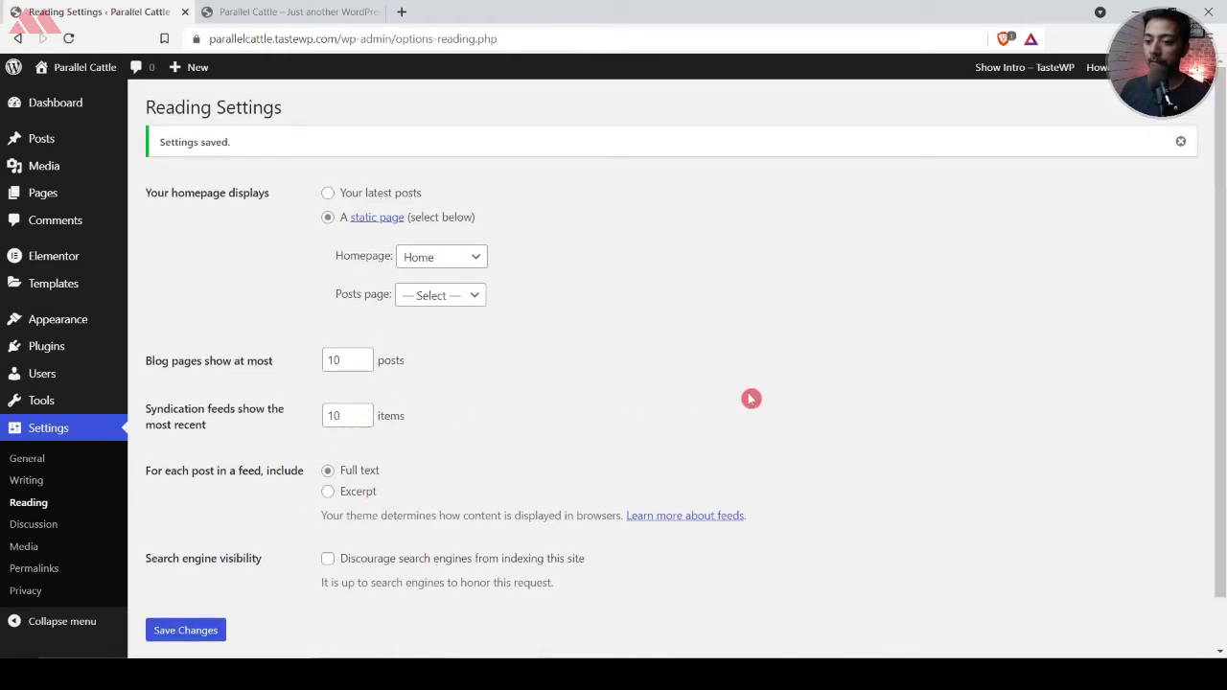
# Reload the site's front end and check which page it shows as the homepage
pyautogui.click(286, 8)
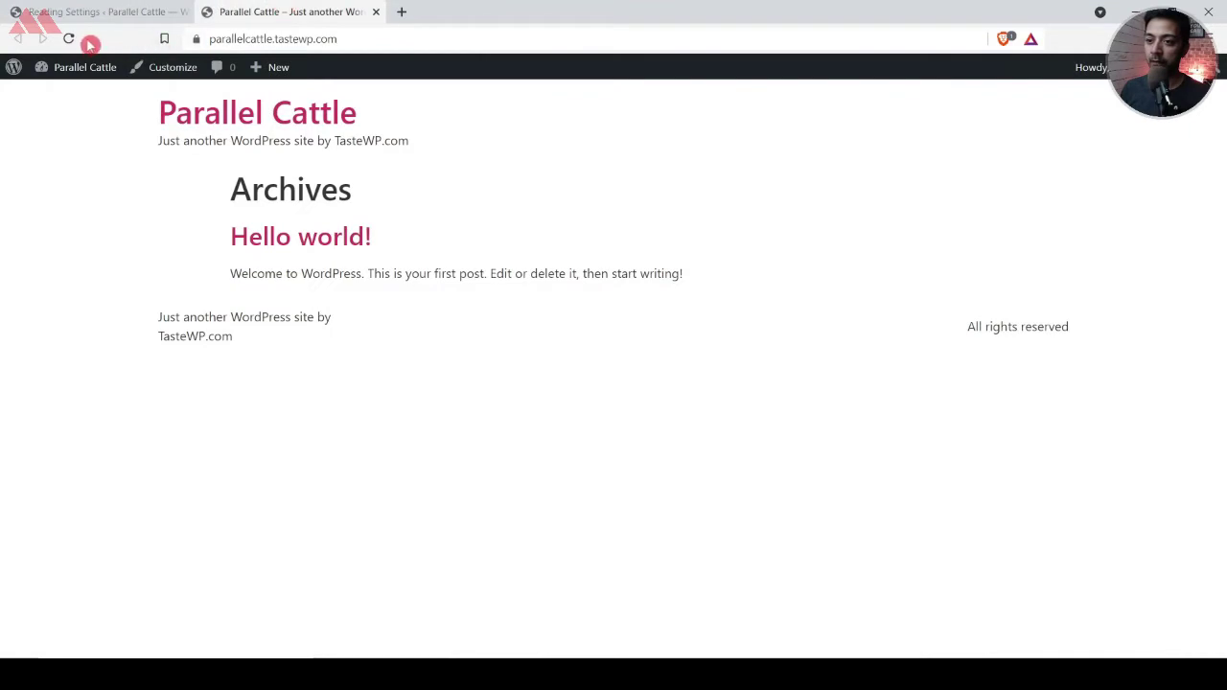
pyautogui.click(70, 39)
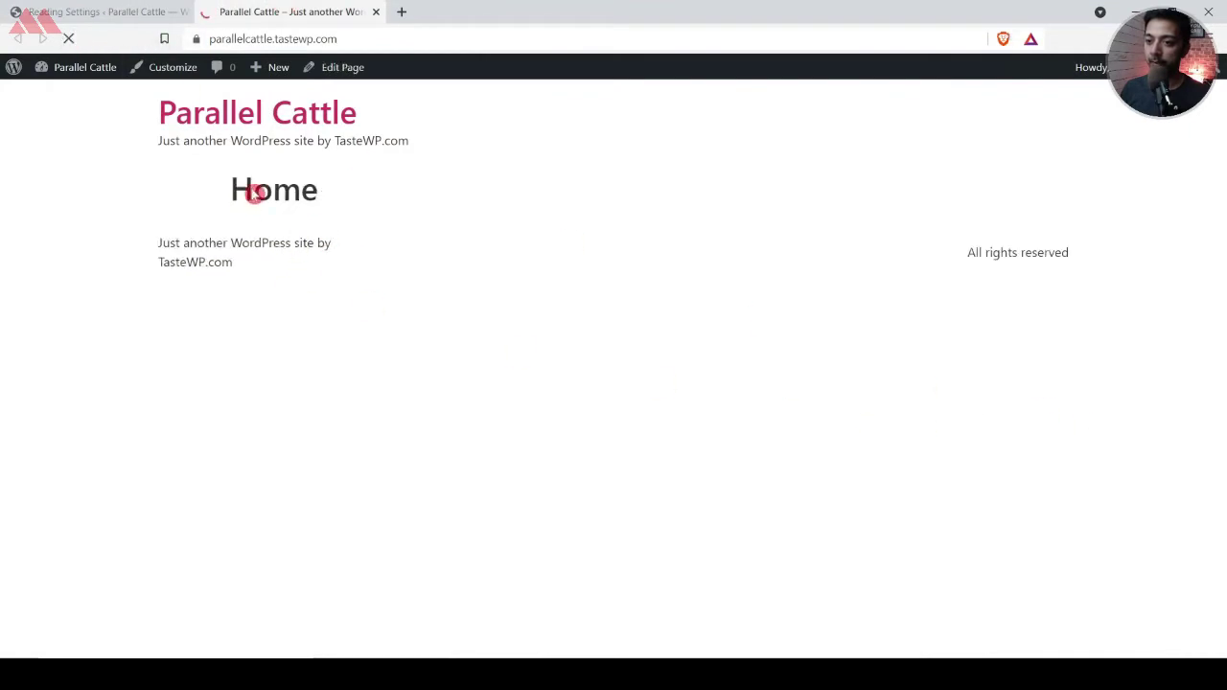
pyautogui.click(91, 10)
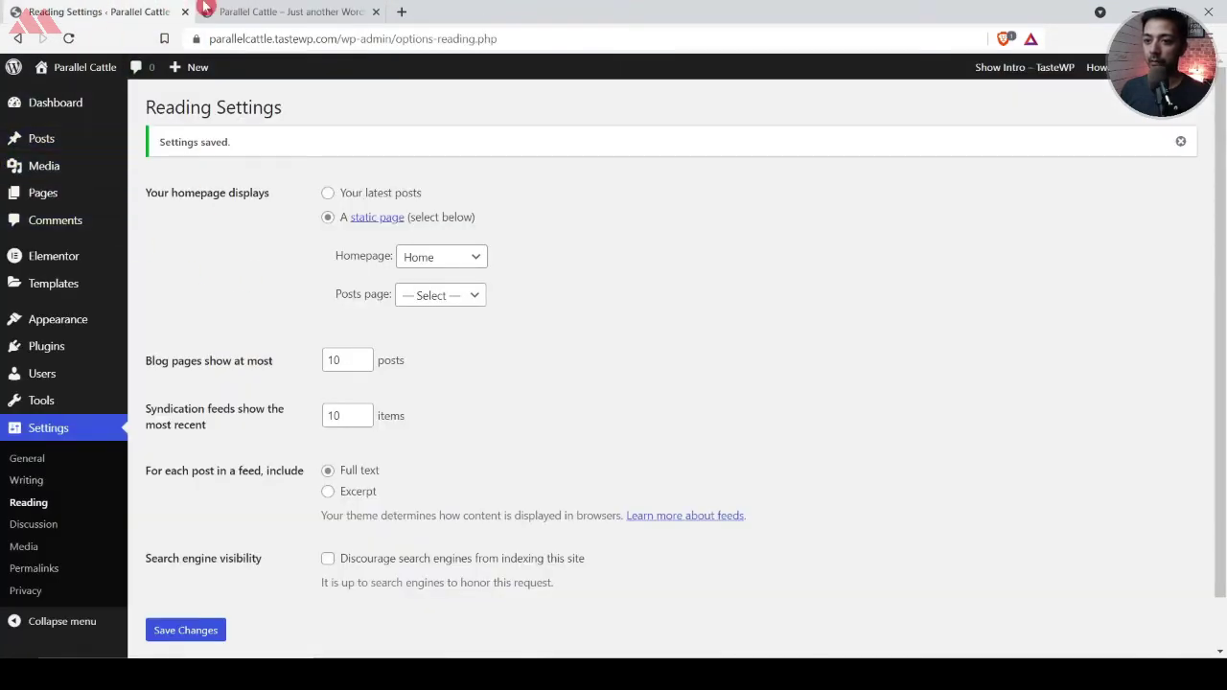
pyautogui.click(207, 10)
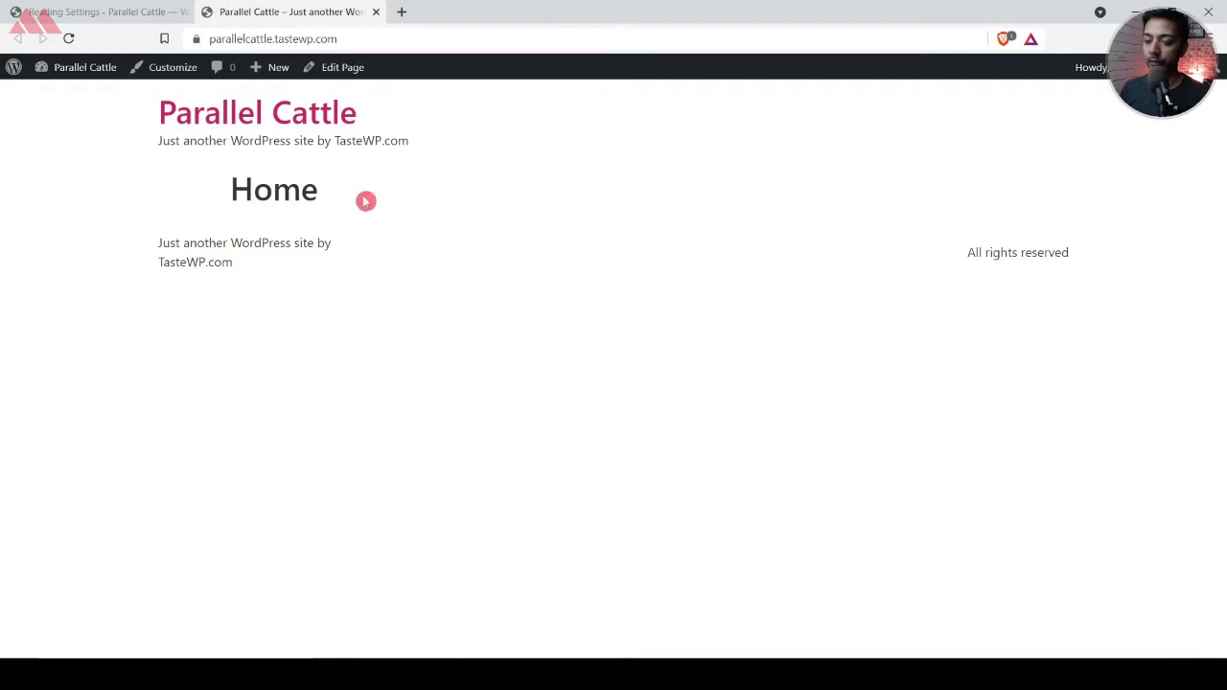
# Return to the WordPress admin and open the Site Identity settings in the theme Customizer
pyautogui.click(96, 10)
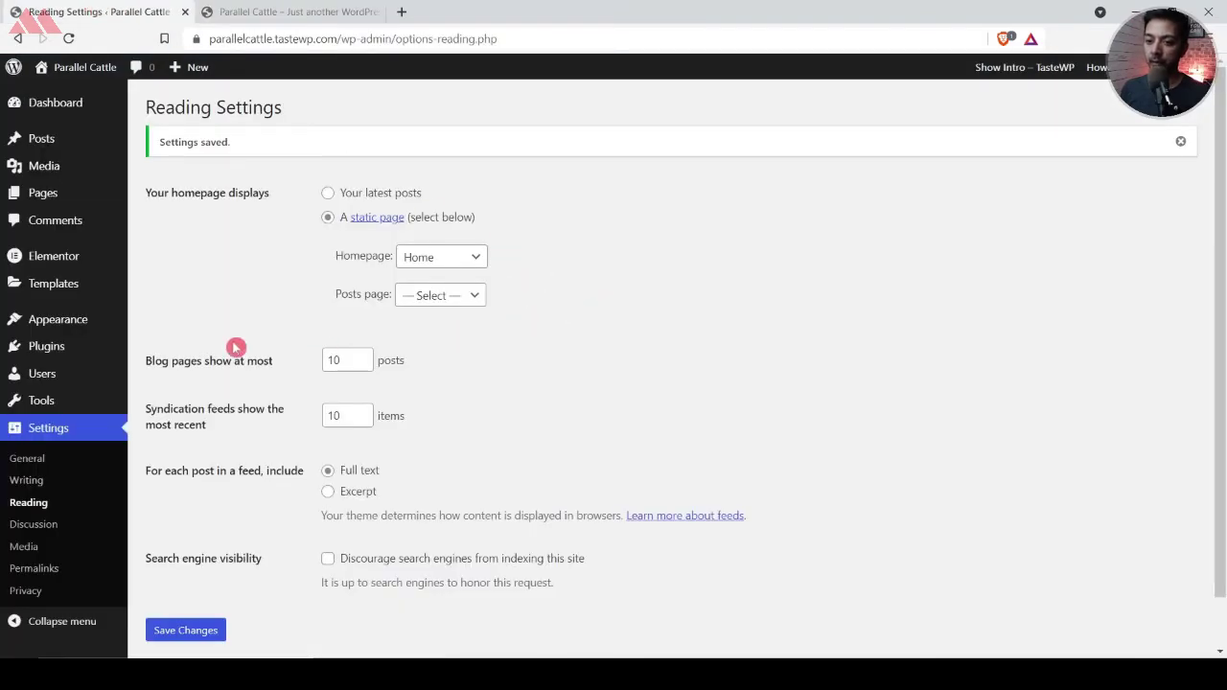
pyautogui.moveTo(24, 324)
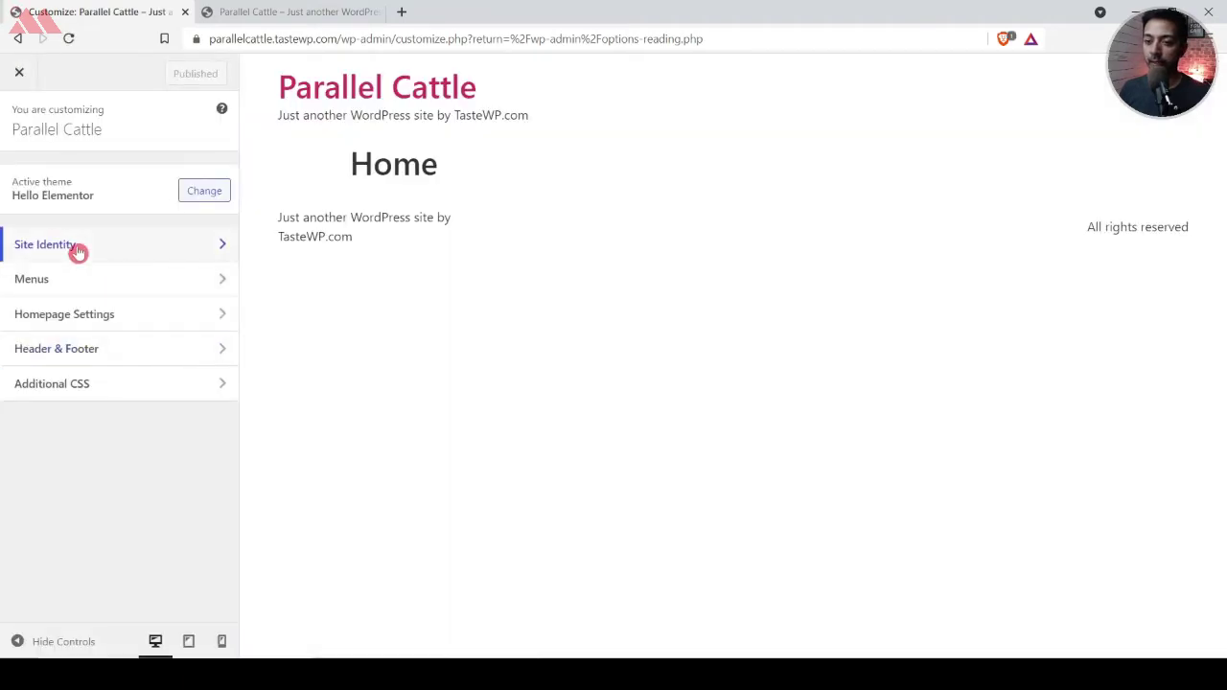
pyautogui.click(77, 251)
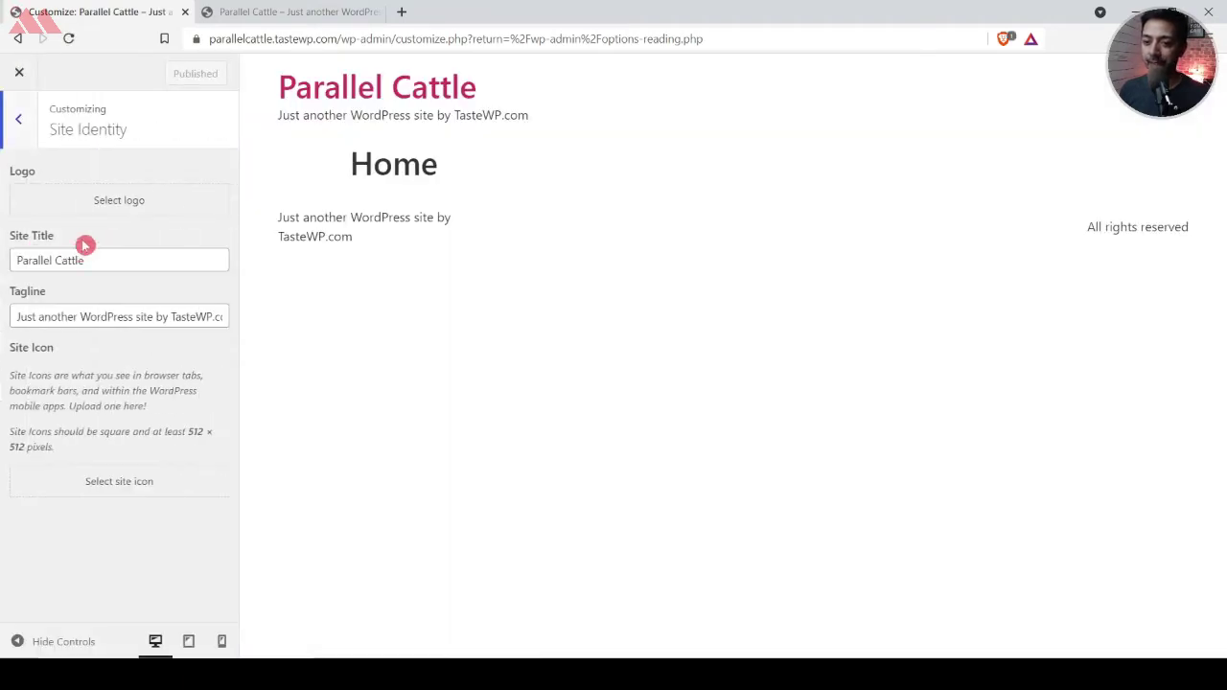
# Upload logo_1.webp from the desktop's blog folder and set it as the site logo without cropping
pyautogui.click(108, 203)
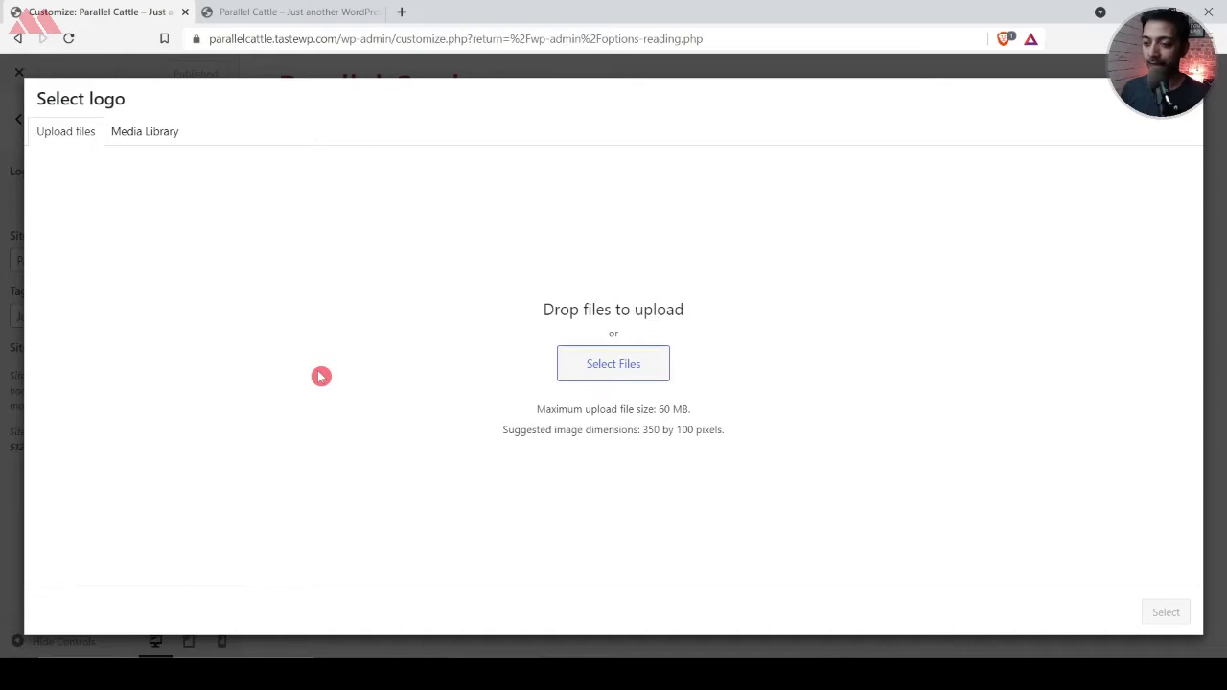
pyautogui.click(575, 365)
pyautogui.click(265, 276)
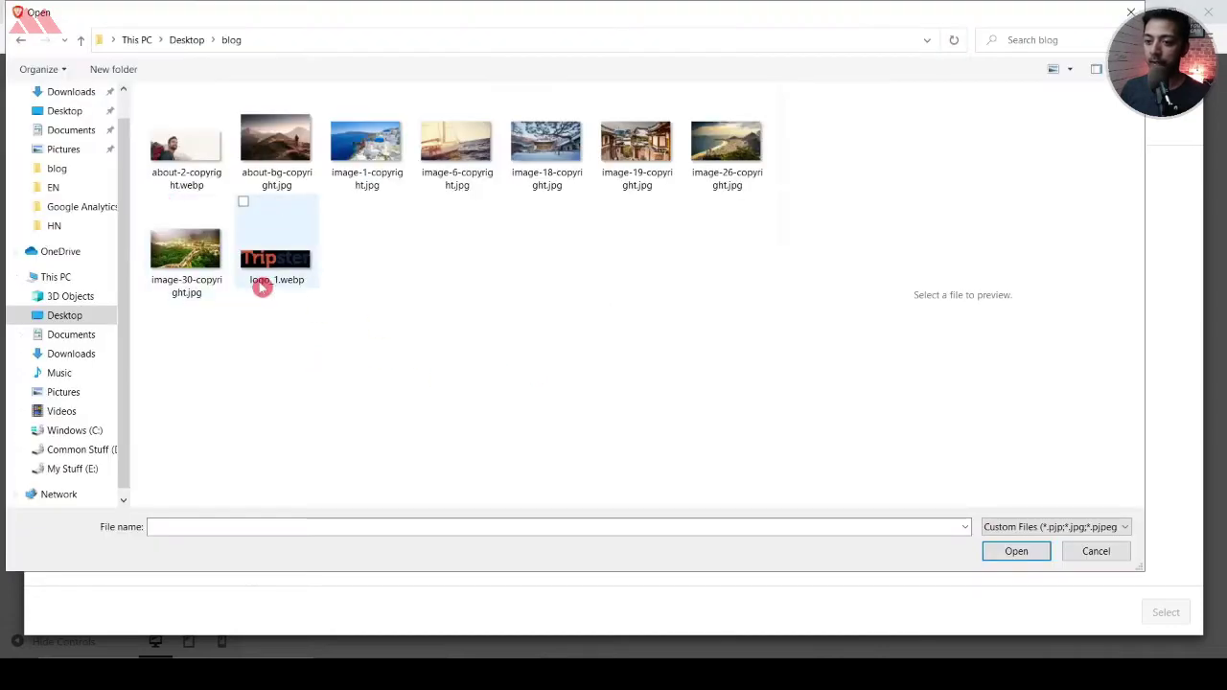
pyautogui.click(1018, 552)
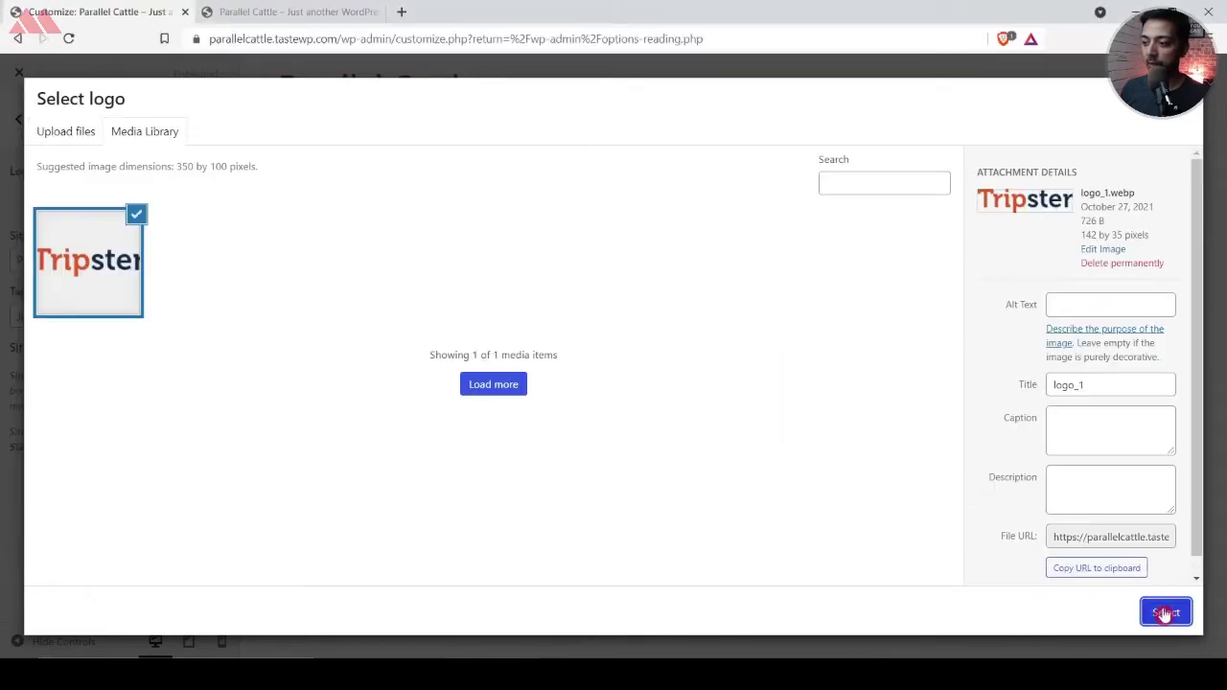
pyautogui.click(1165, 611)
pyautogui.click(1086, 616)
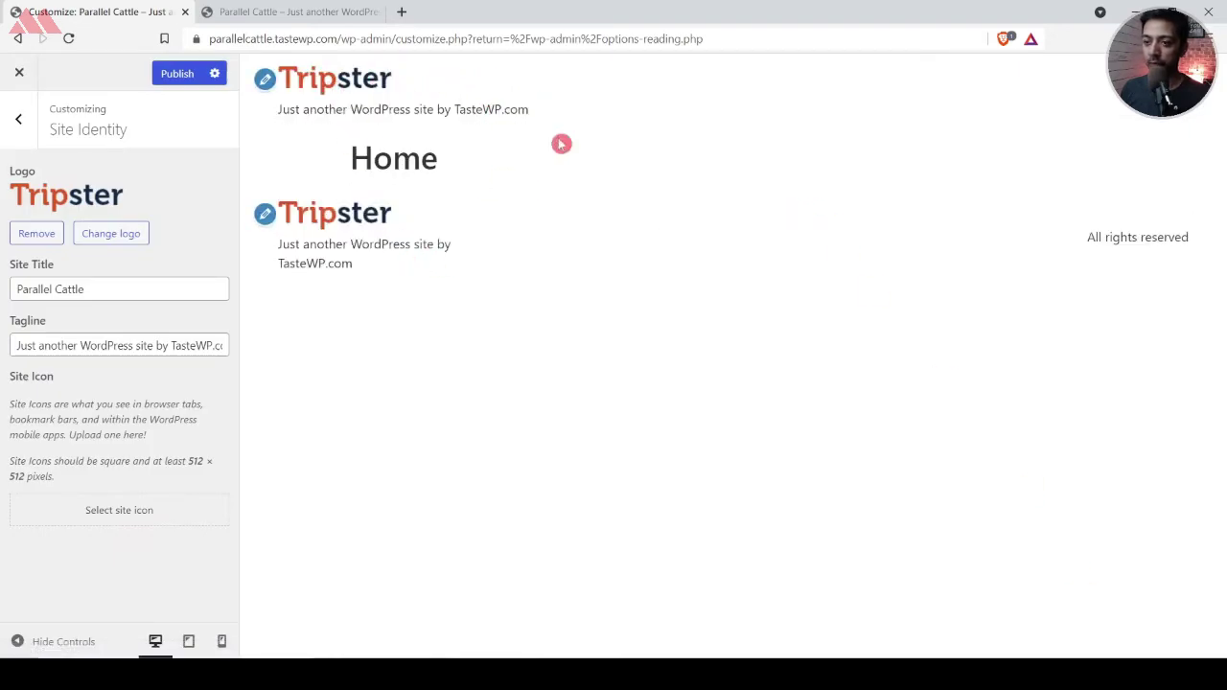
# Publish the site logo change and close the theme Customizer
pyautogui.click(165, 76)
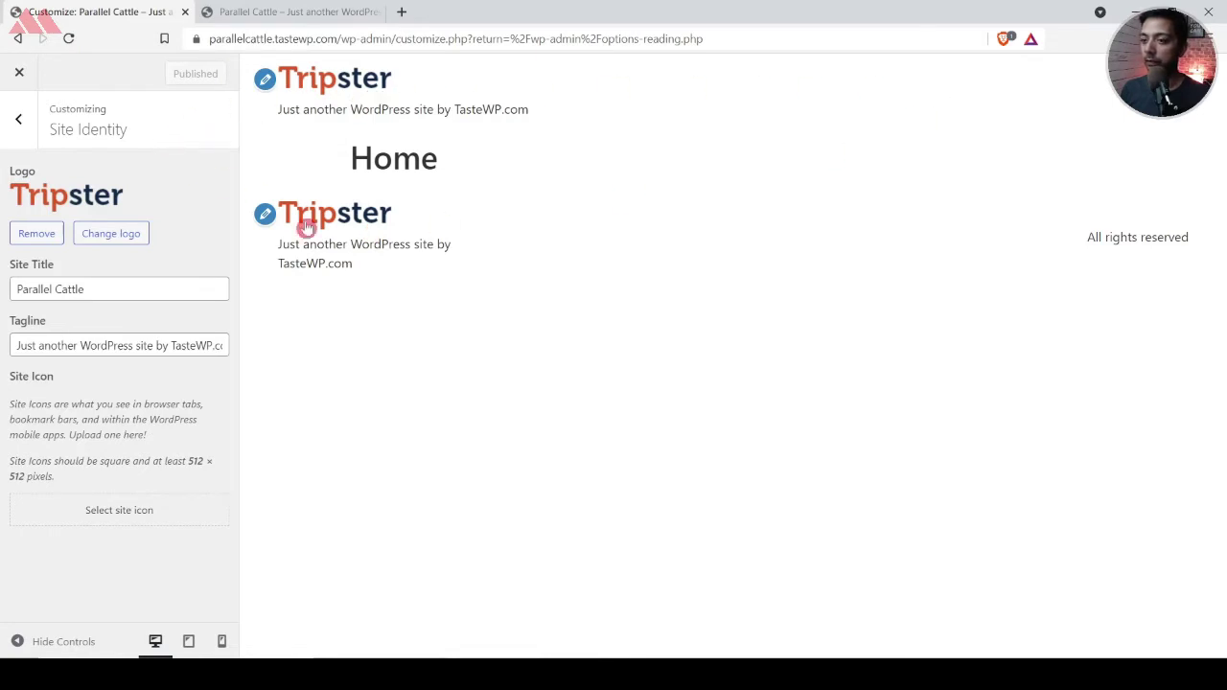
pyautogui.click(17, 76)
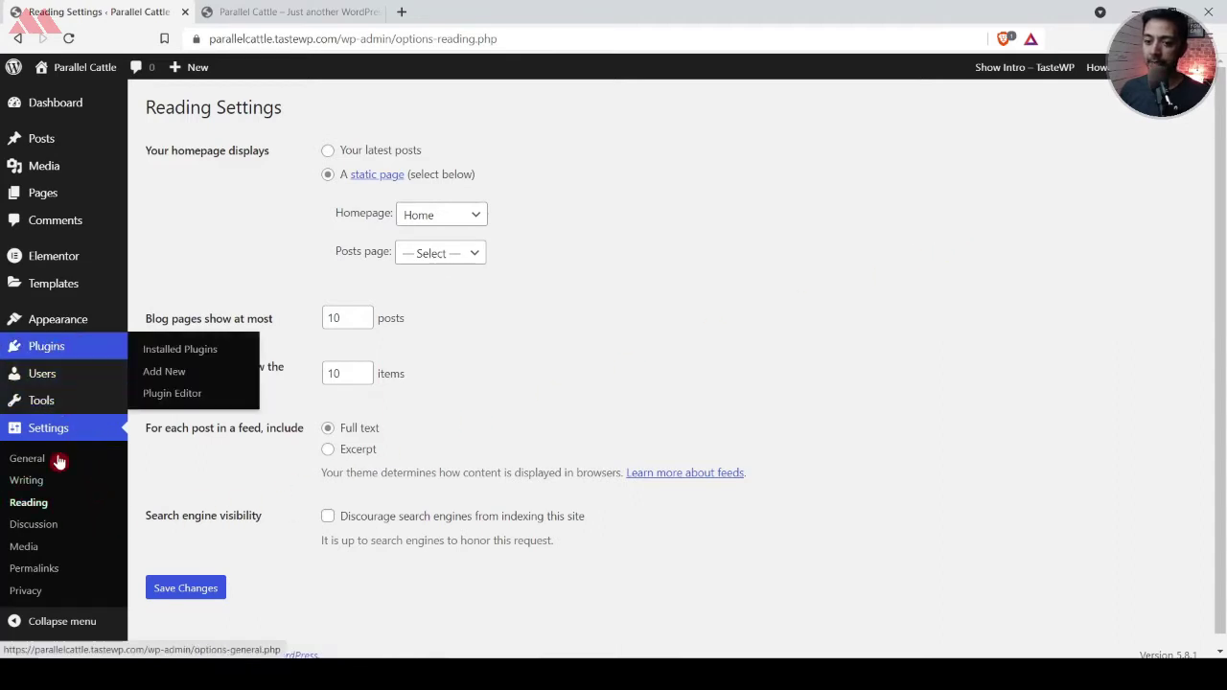
# In the Permalink settings, select Post name, edit the custom structure to /%postname%/ without index.php, and save the changes
pyautogui.click(48, 571)
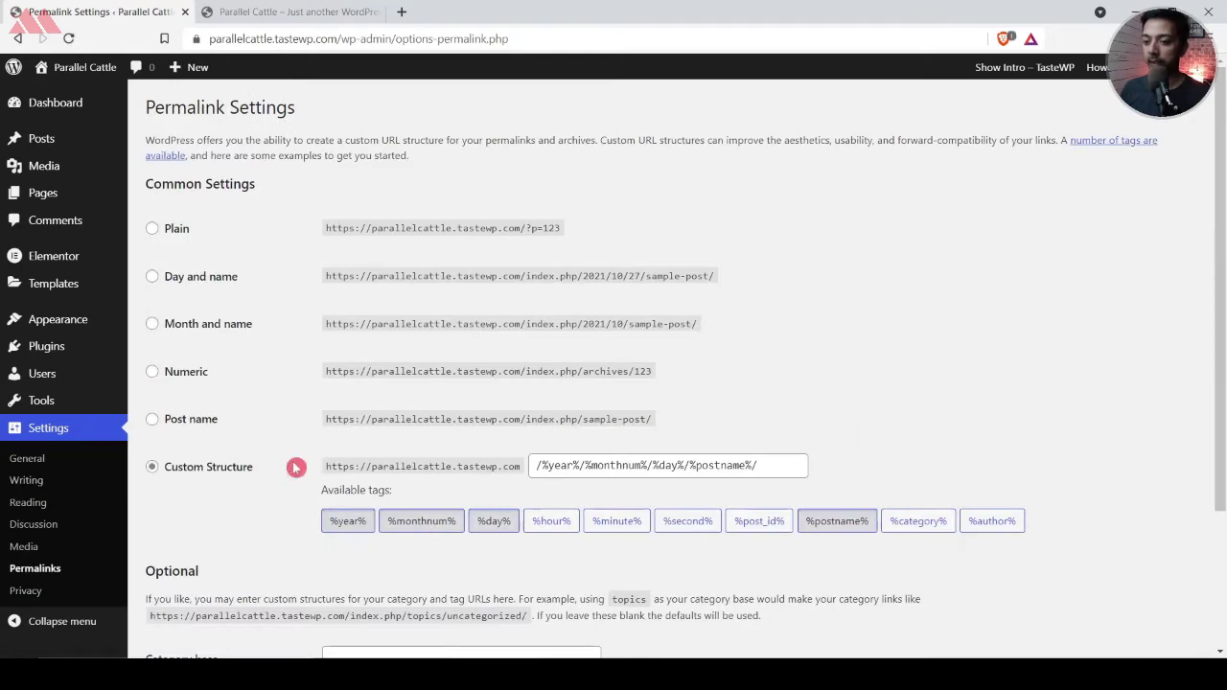
pyautogui.click(187, 422)
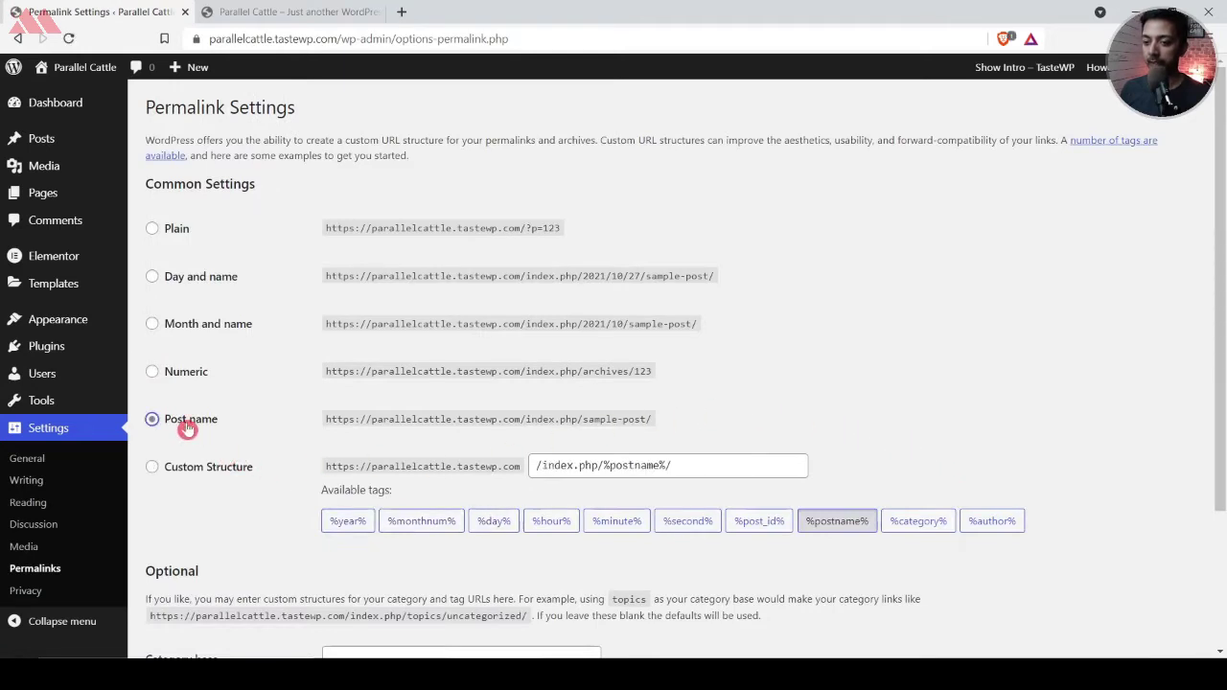
pyautogui.click(602, 466)
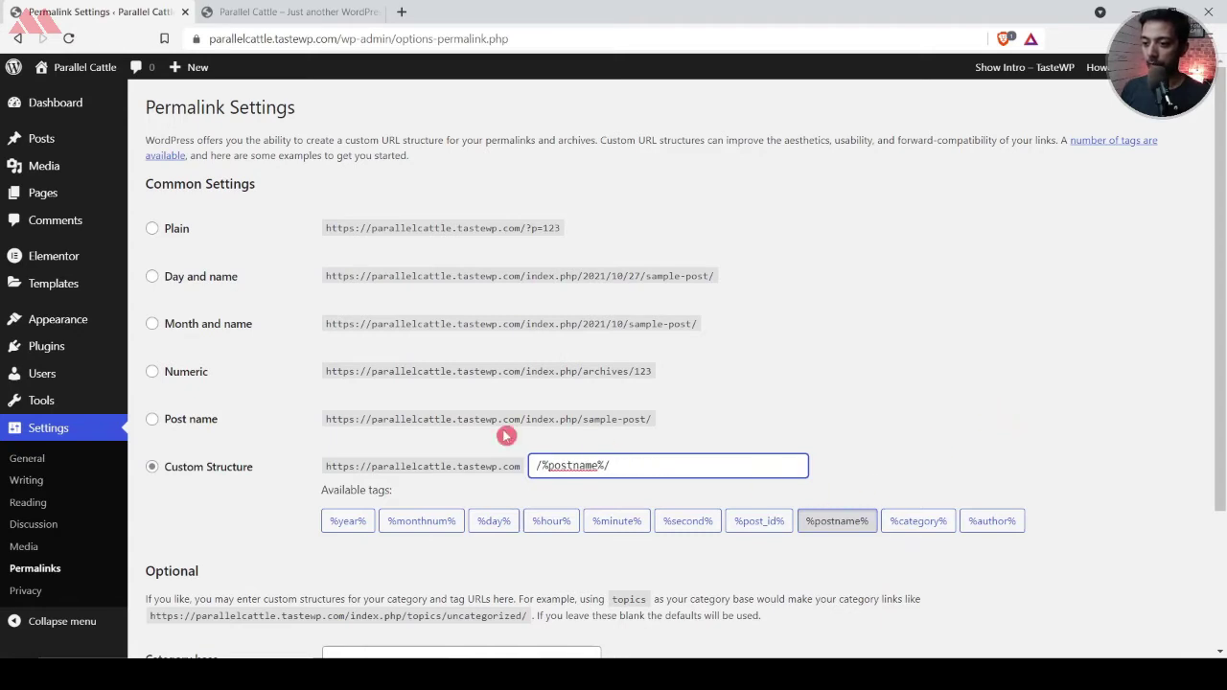
pyautogui.scroll(-2, 406, 433)
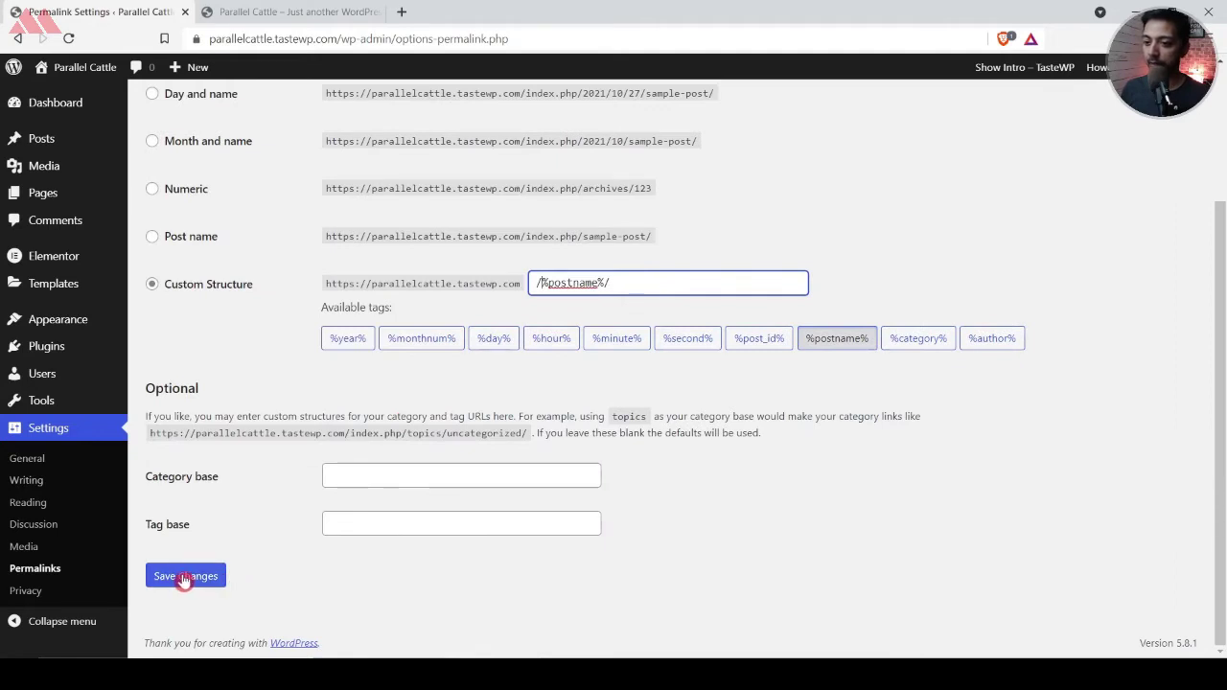
pyautogui.click(176, 587)
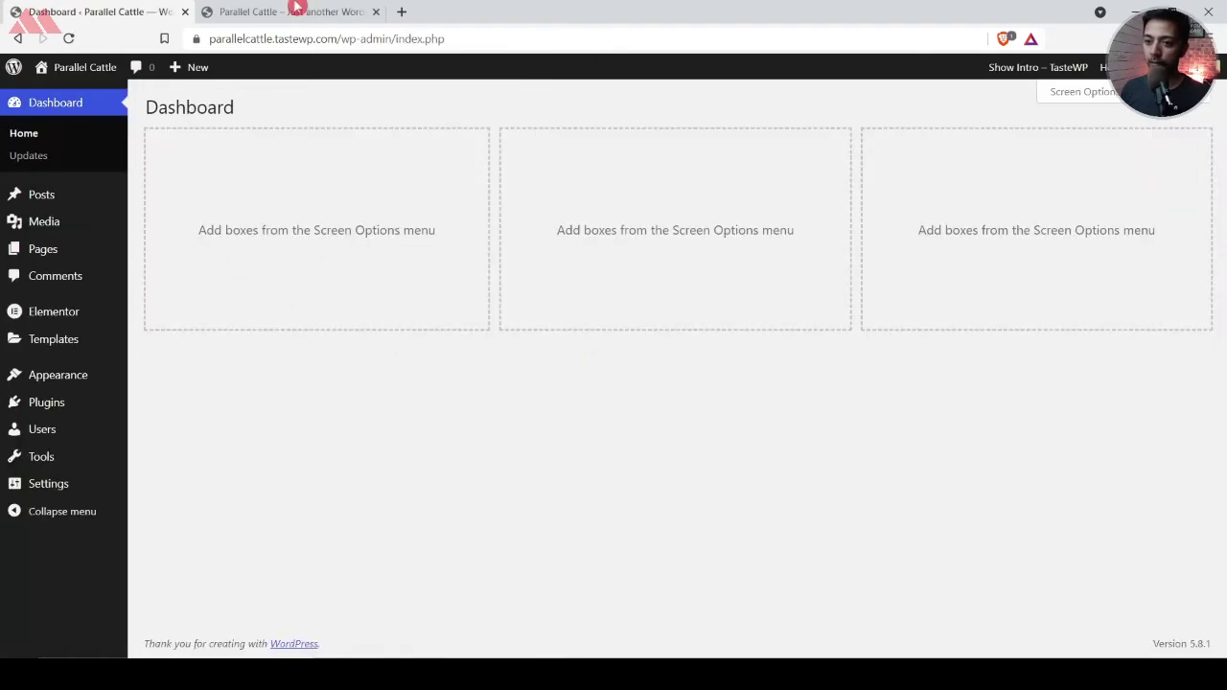
# Reload the site's front end and check how the logo appears in the header and footer
pyautogui.click(293, 10)
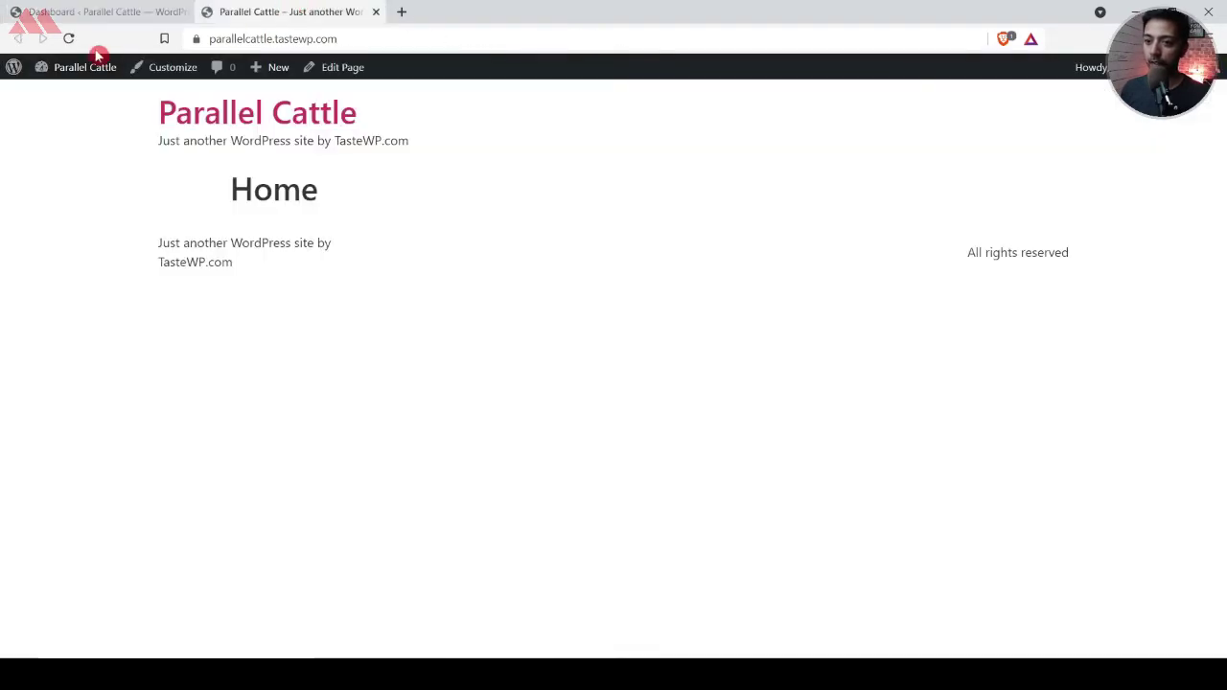
pyautogui.click(68, 38)
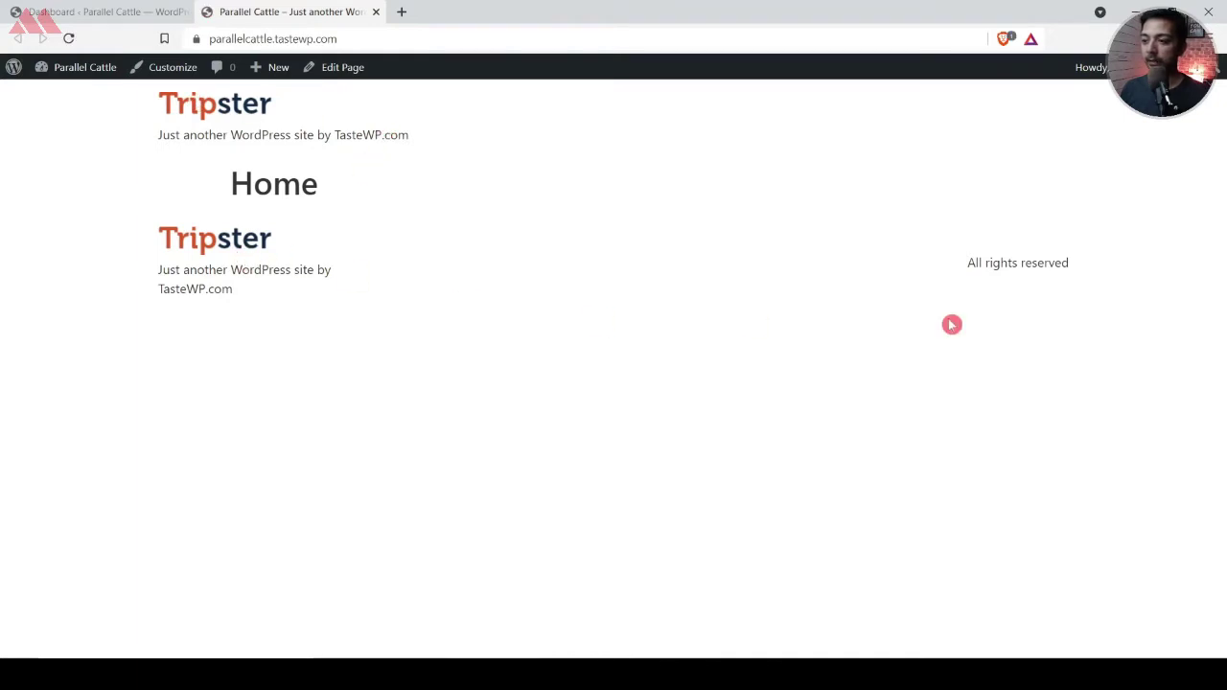
pyautogui.click(118, 9)
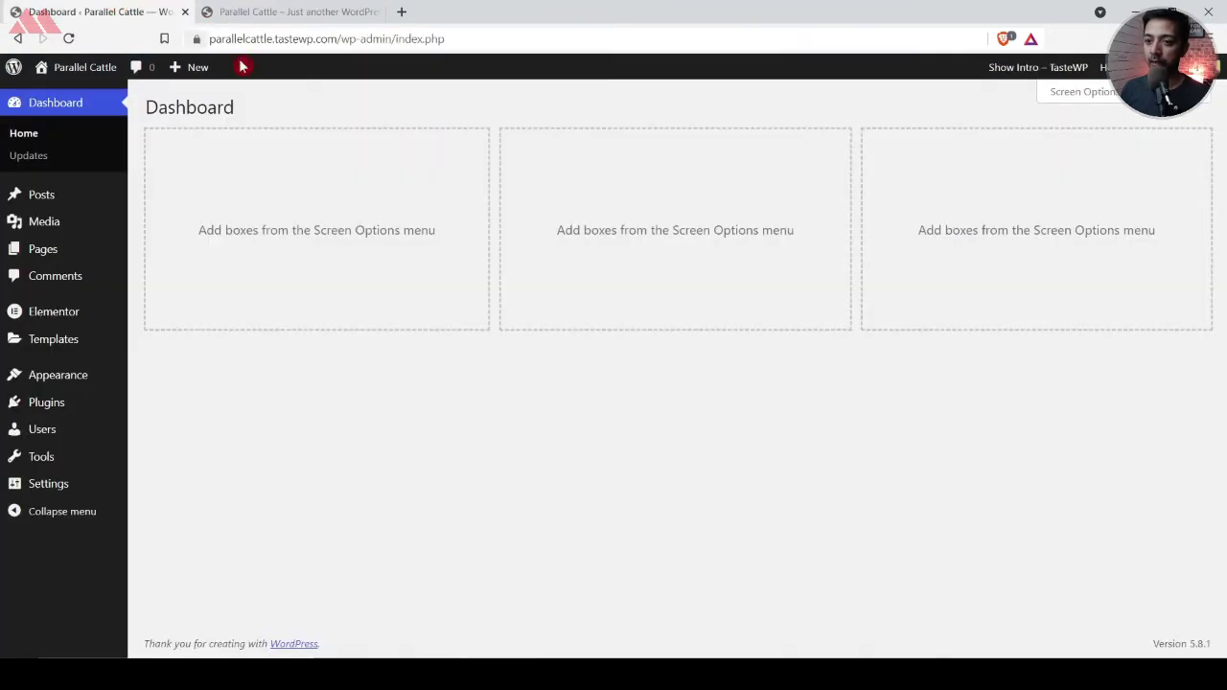
pyautogui.click(224, 7)
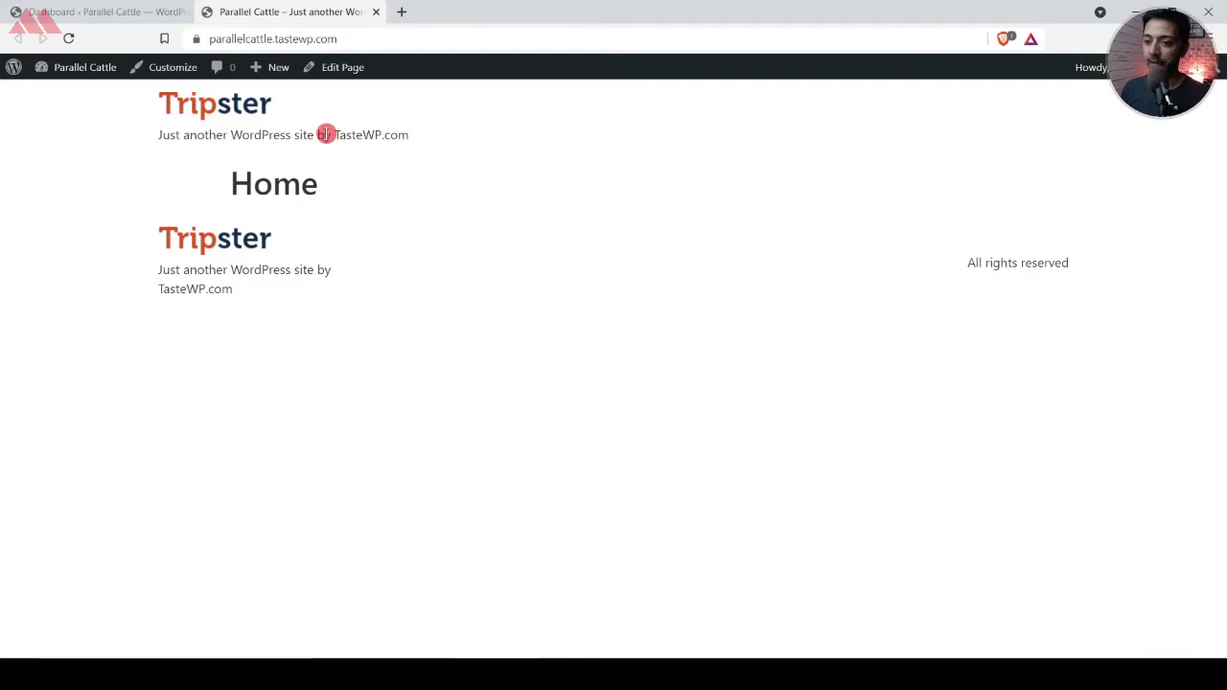
# Create a new header template in Elementor's Theme Builder and close the block library without inserting a ready-made header
pyautogui.click(105, 10)
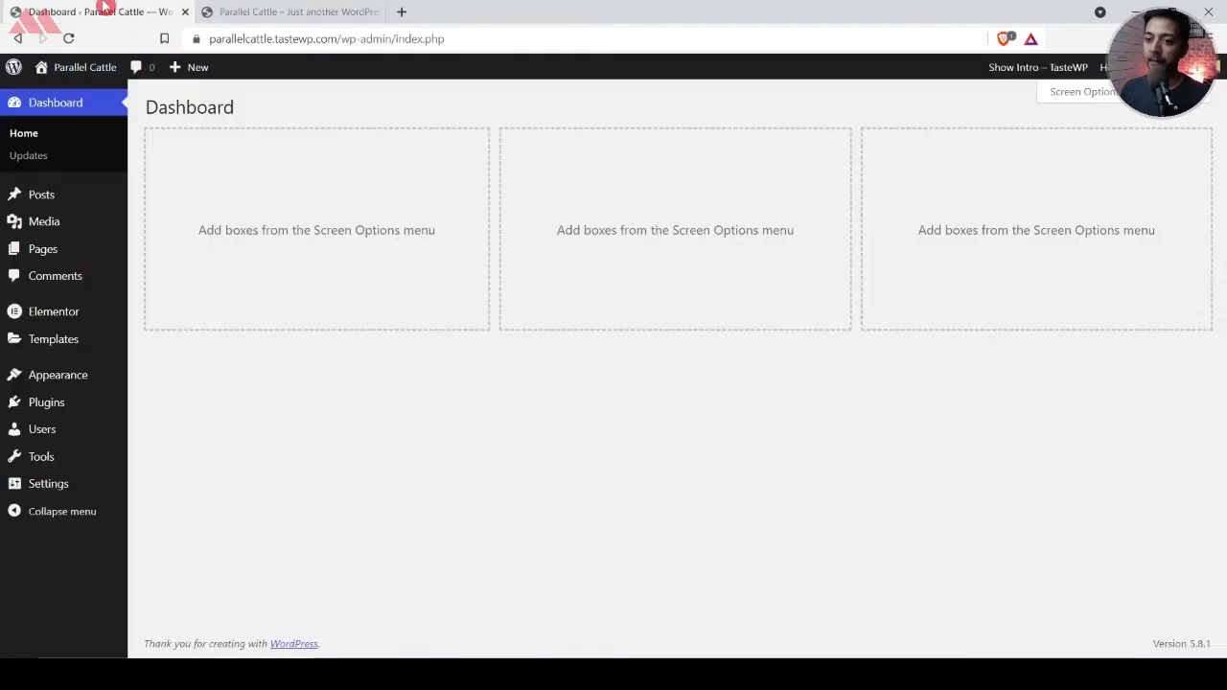
pyautogui.moveTo(56, 316)
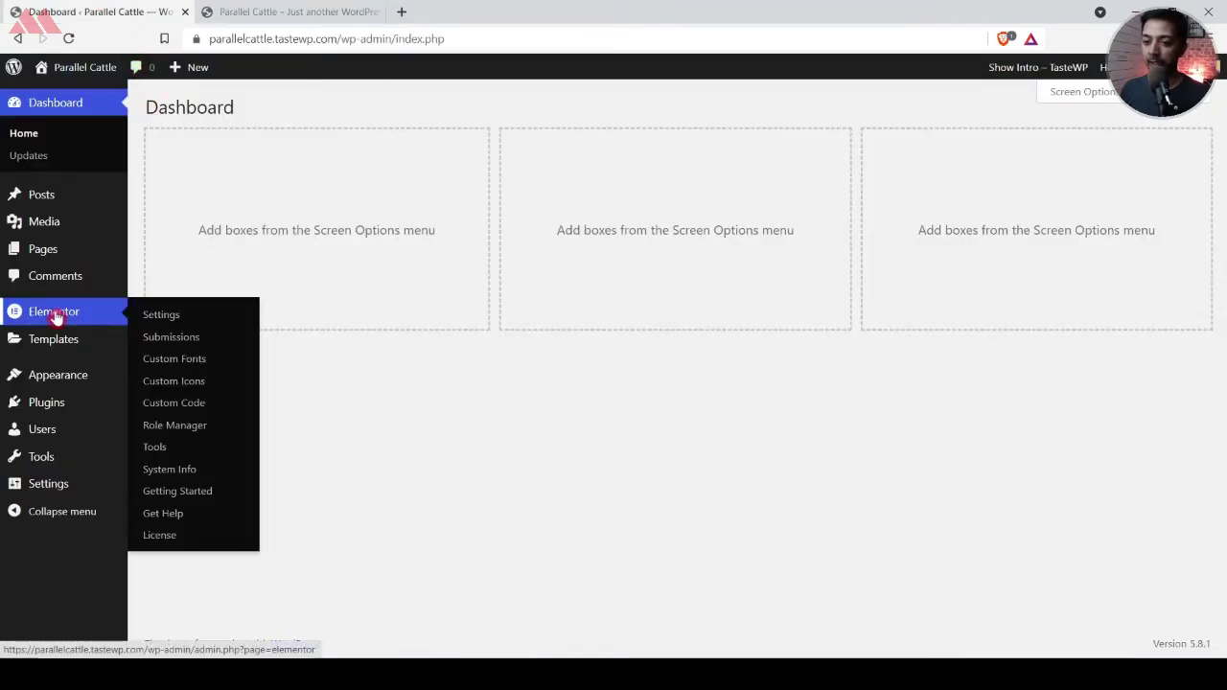
pyautogui.moveTo(50, 345)
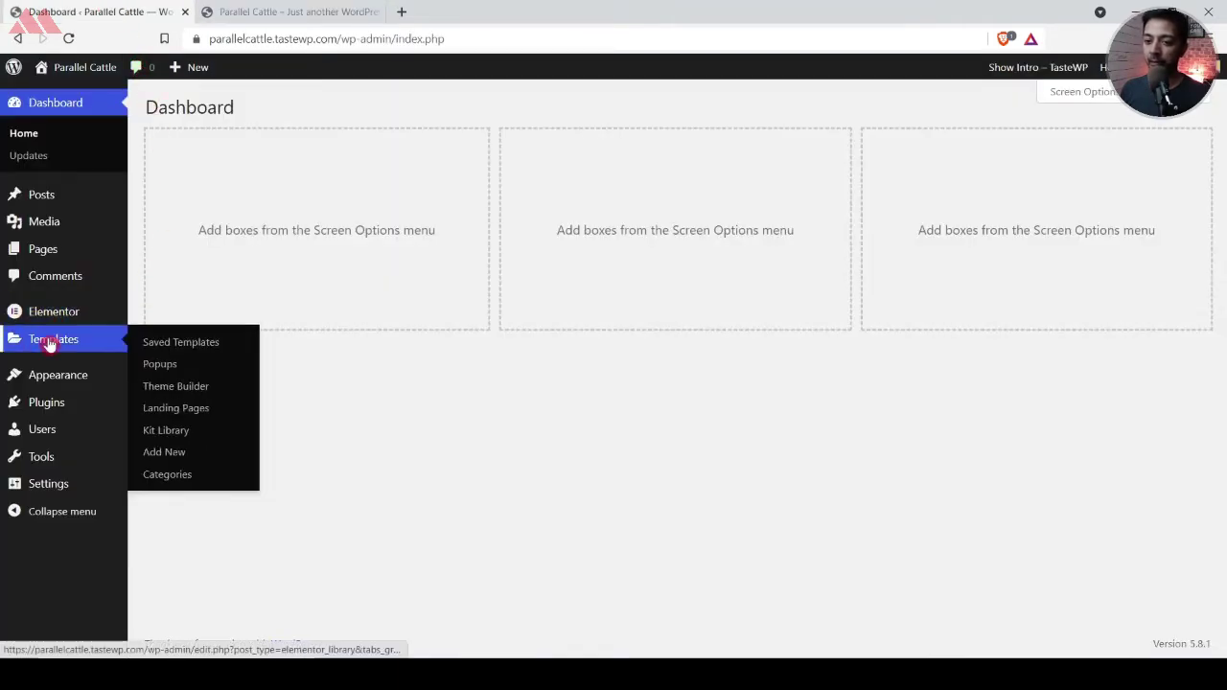
pyautogui.click(191, 386)
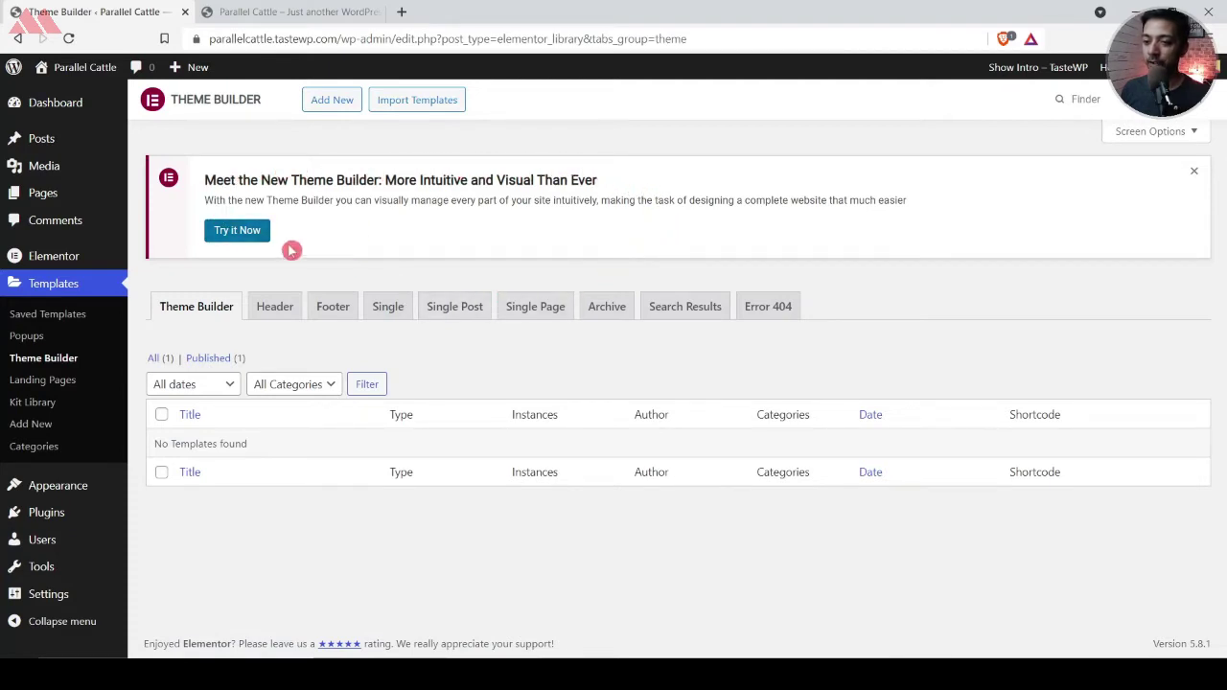
pyautogui.click(223, 232)
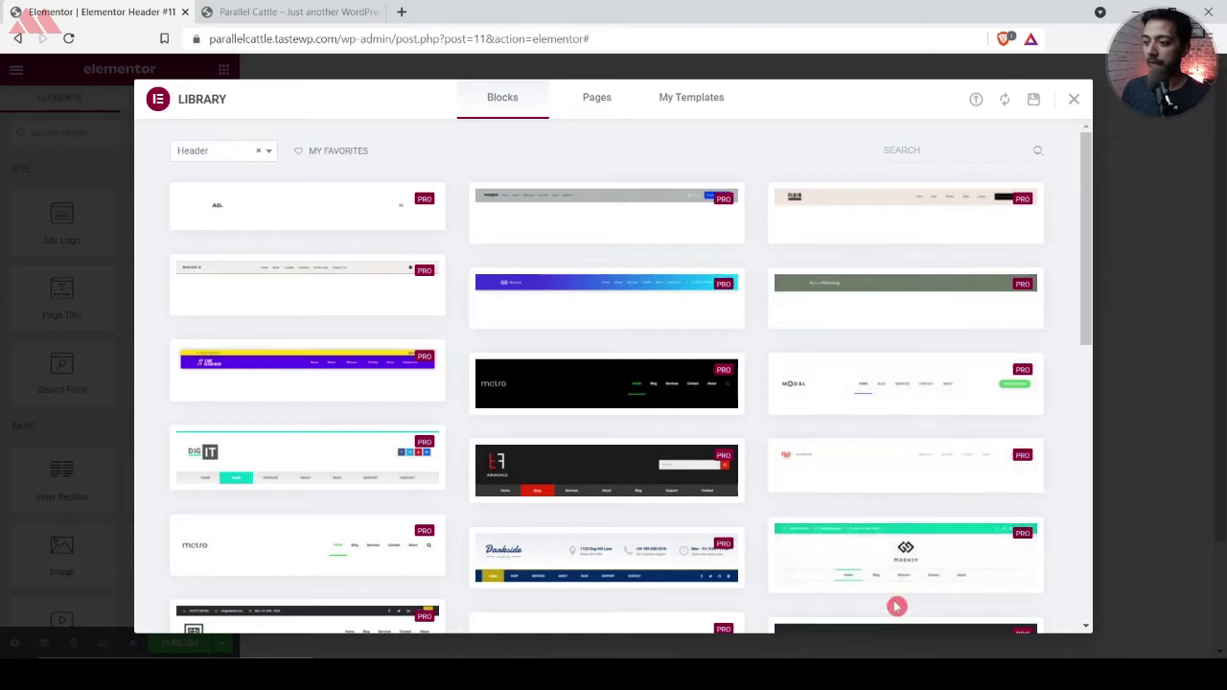
pyautogui.scroll(-10, 540, 518)
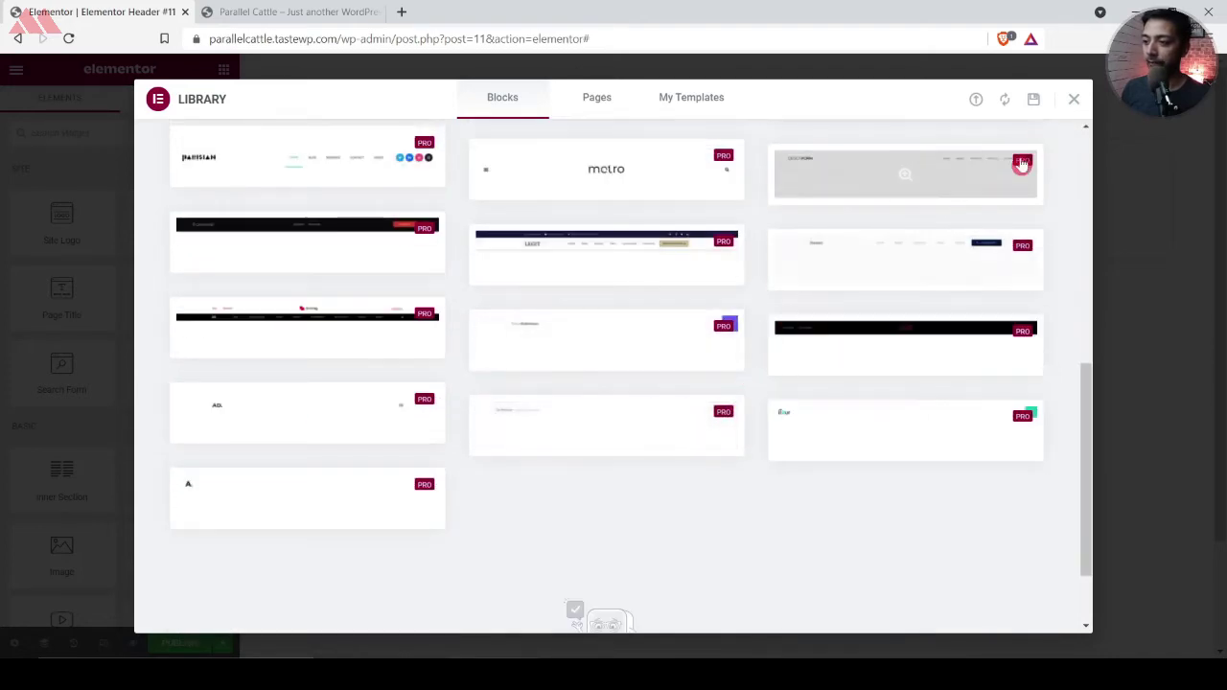
pyautogui.click(1075, 101)
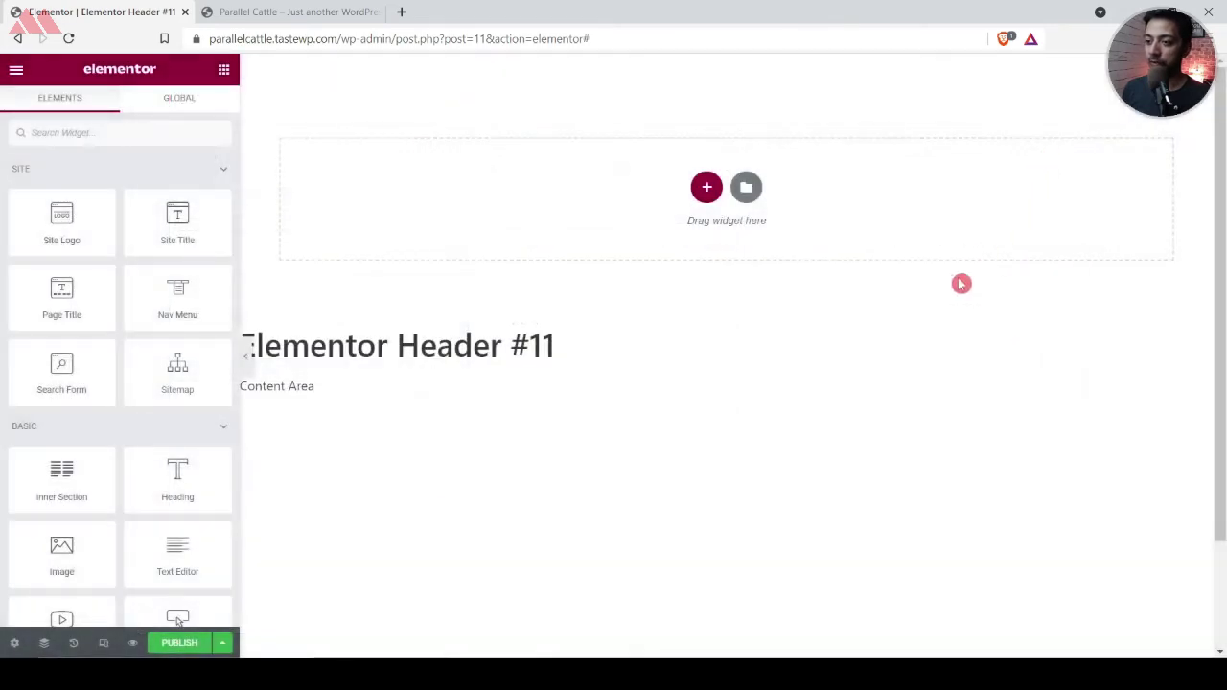
# Set the header template's title to Main Header in its general settings
pyautogui.click(15, 643)
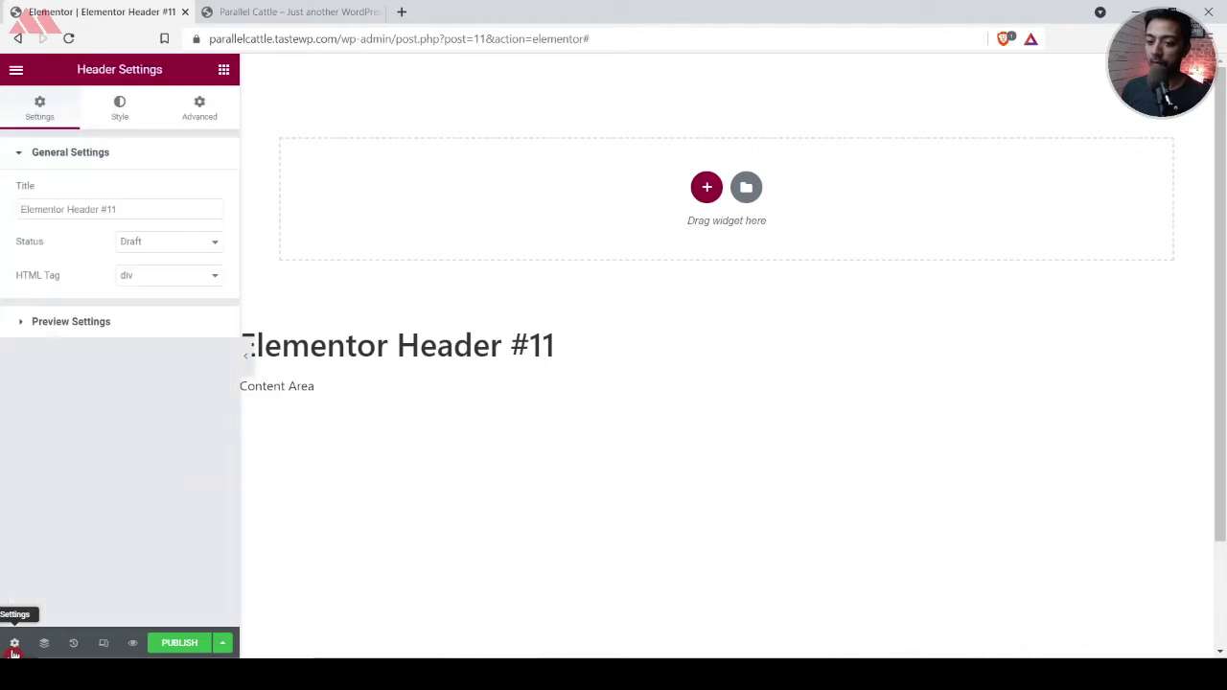
pyautogui.tripleClick(149, 207)
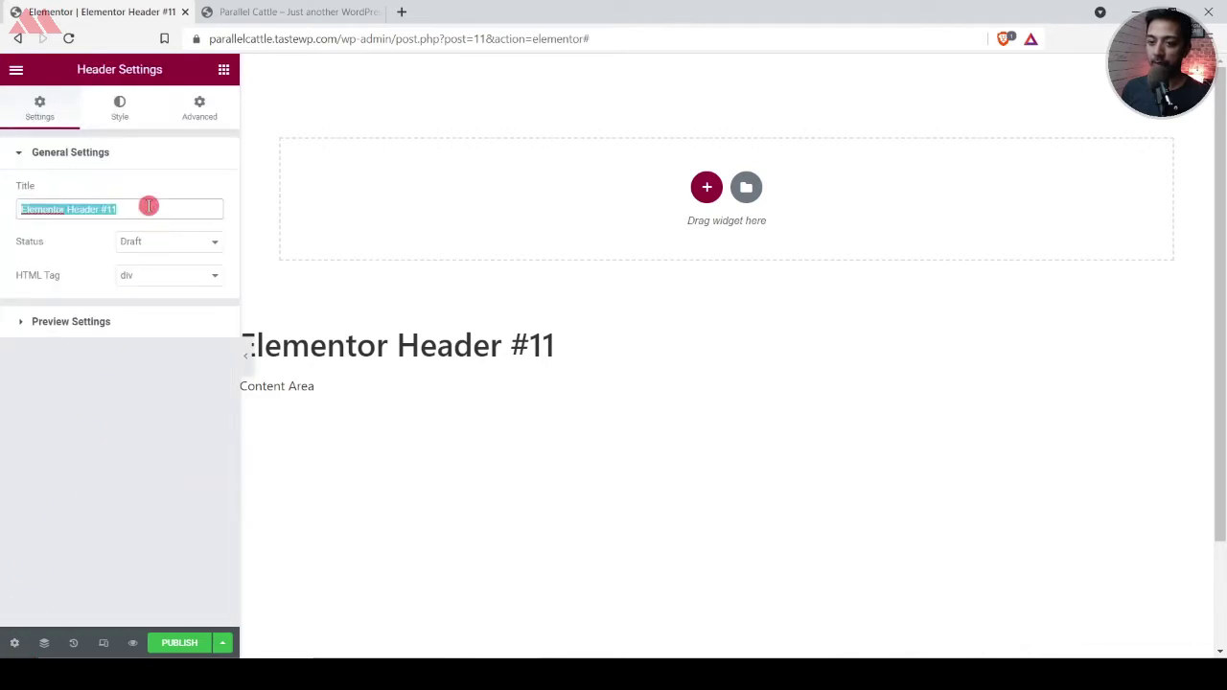
pyautogui.write('Main Header')
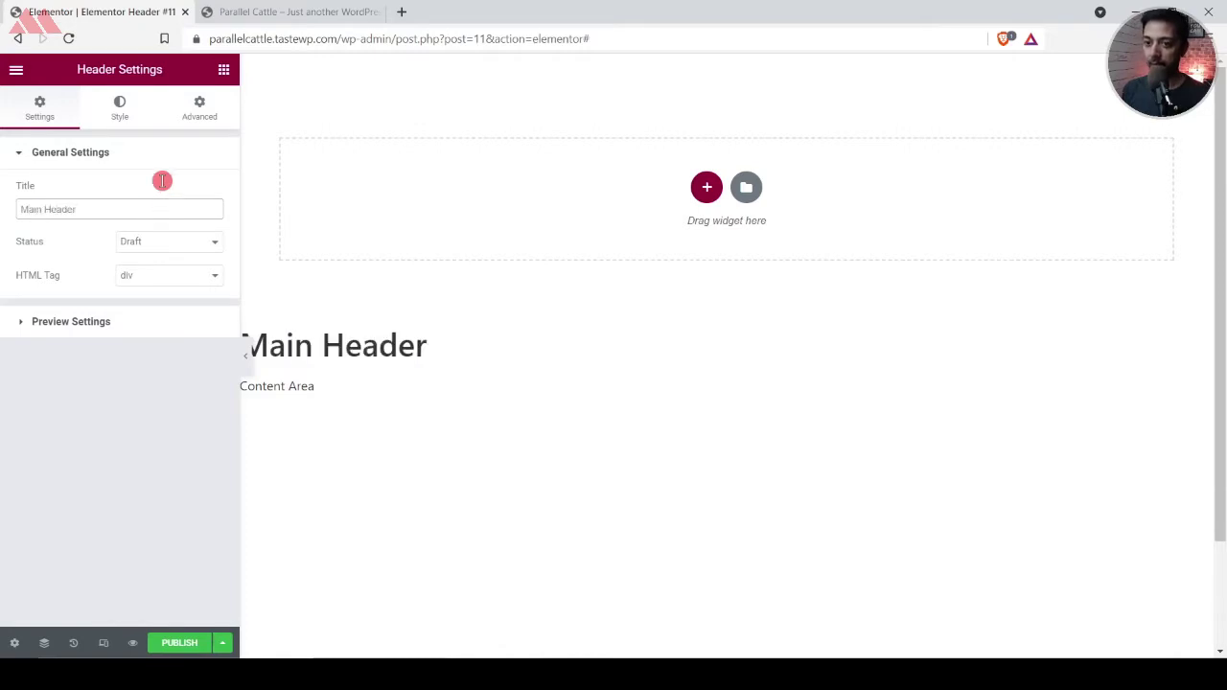
pyautogui.click(697, 433)
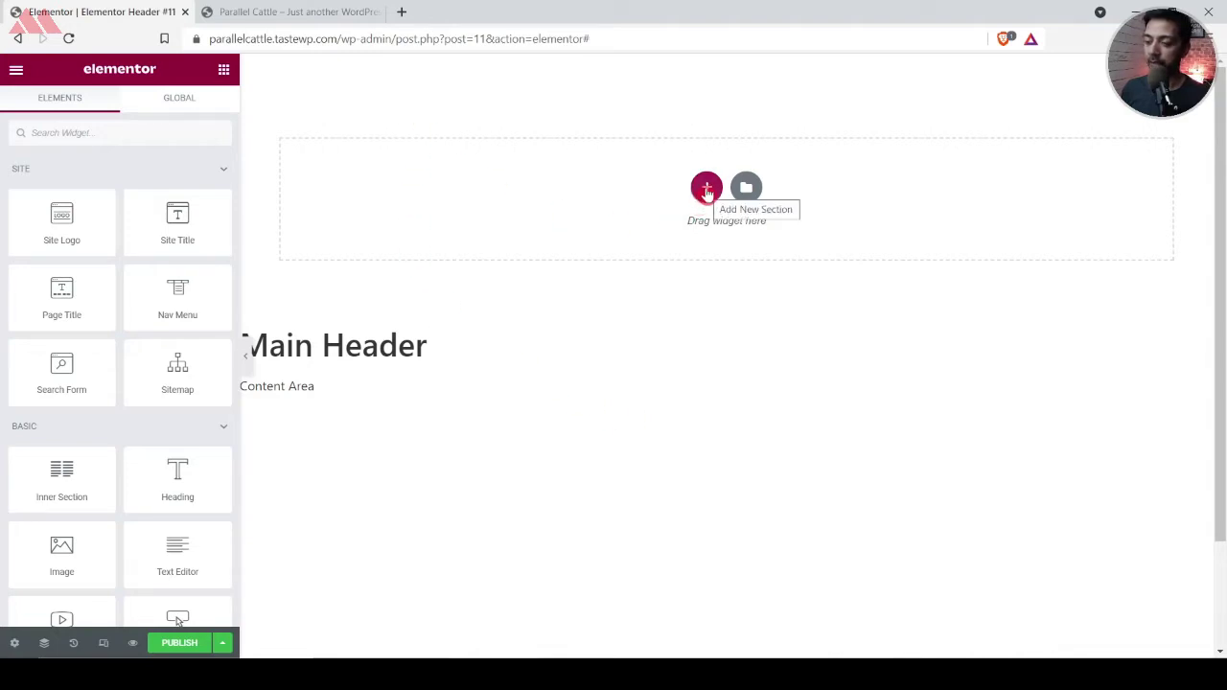
# Add a three-column section to the header, narrow its first column, and place the Site Logo widget in that column
pyautogui.click(707, 189)
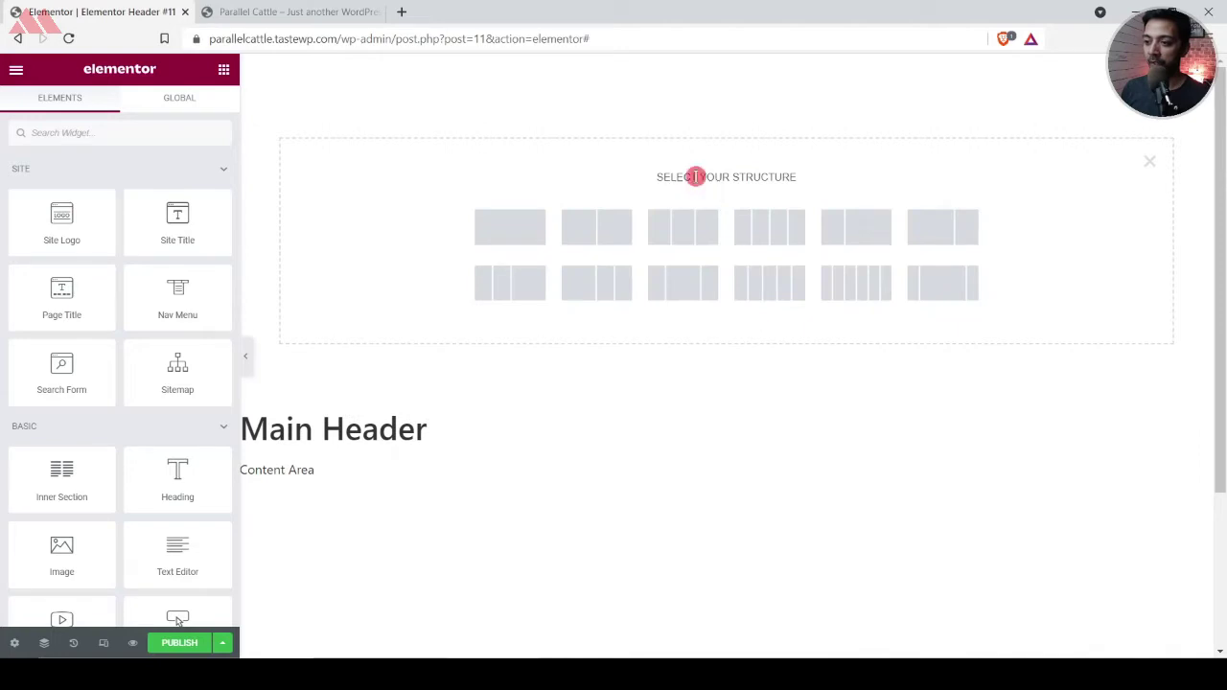
pyautogui.click(697, 227)
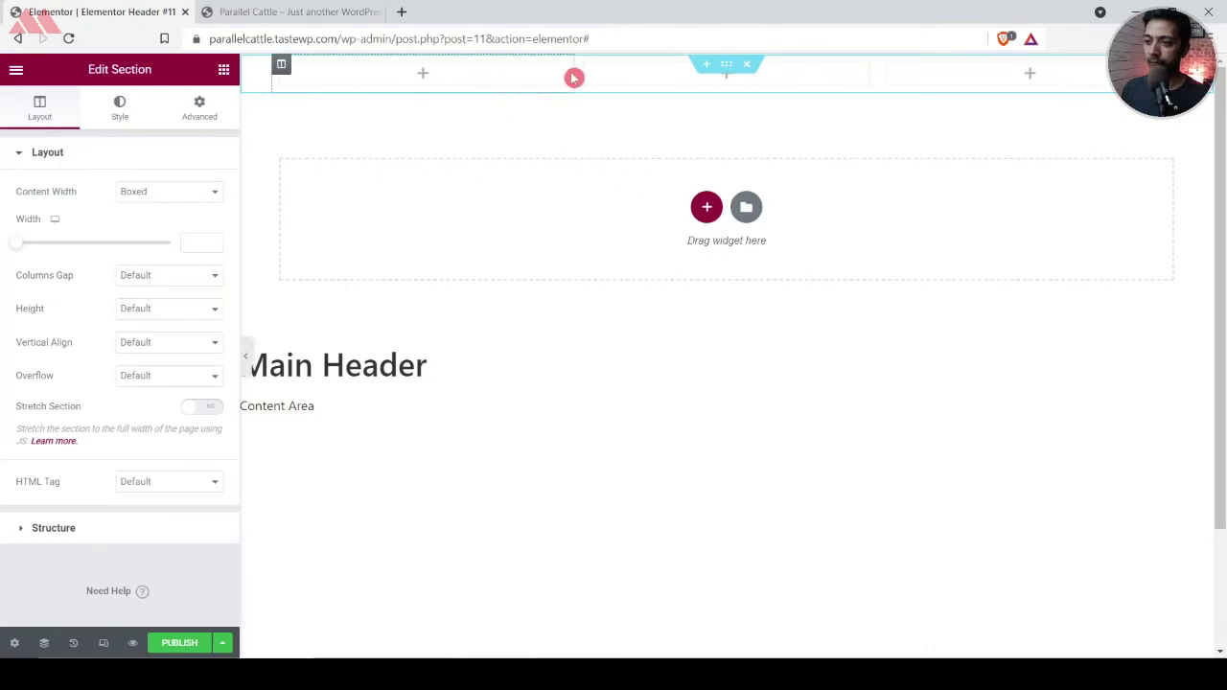
pyautogui.moveTo(574, 71); pyautogui.dragTo(496, 76)
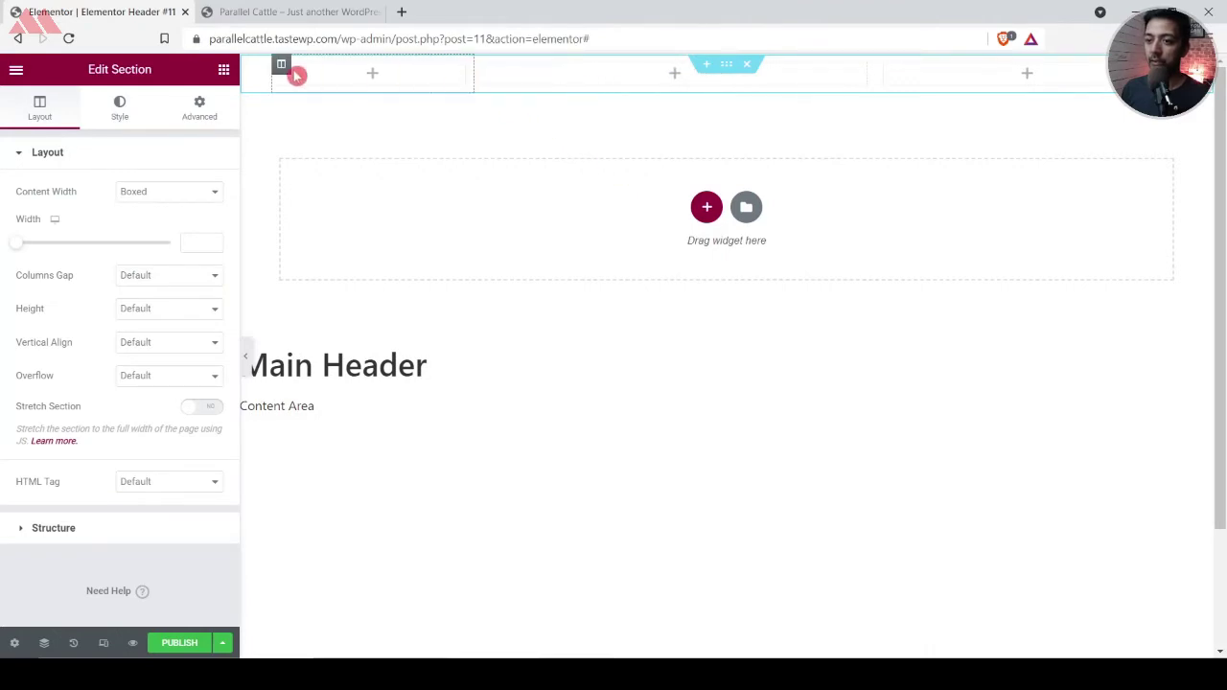
pyautogui.click(223, 69)
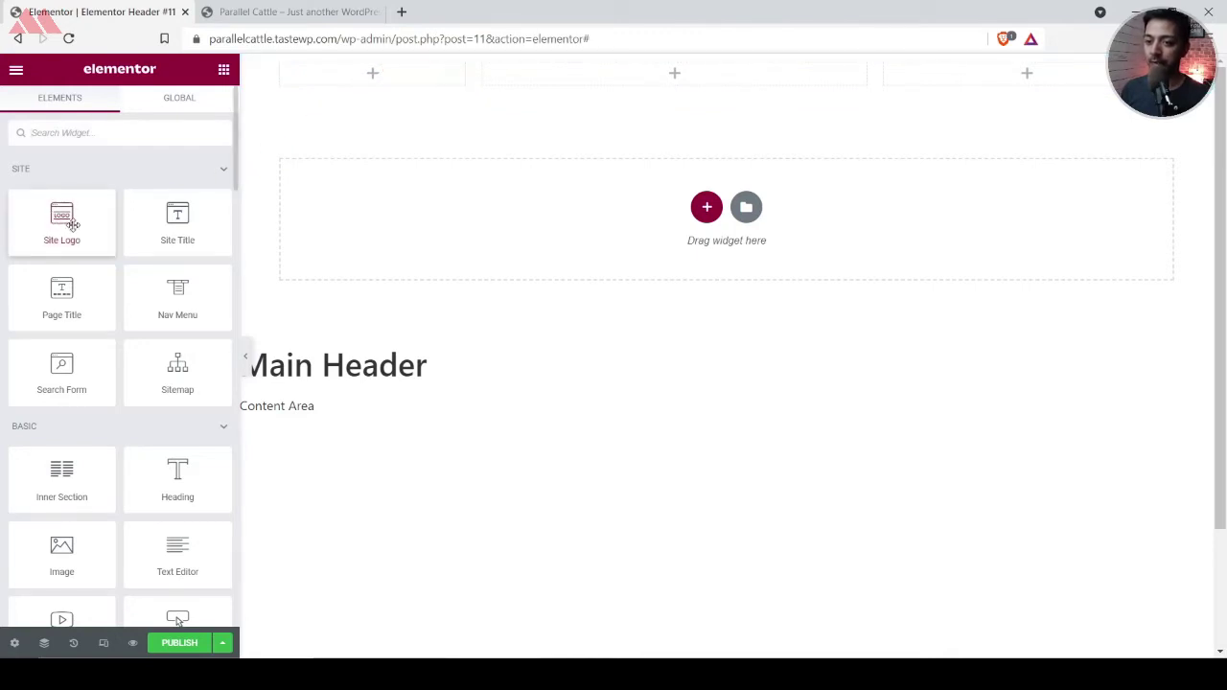
pyautogui.moveTo(67, 227); pyautogui.dragTo(403, 73)
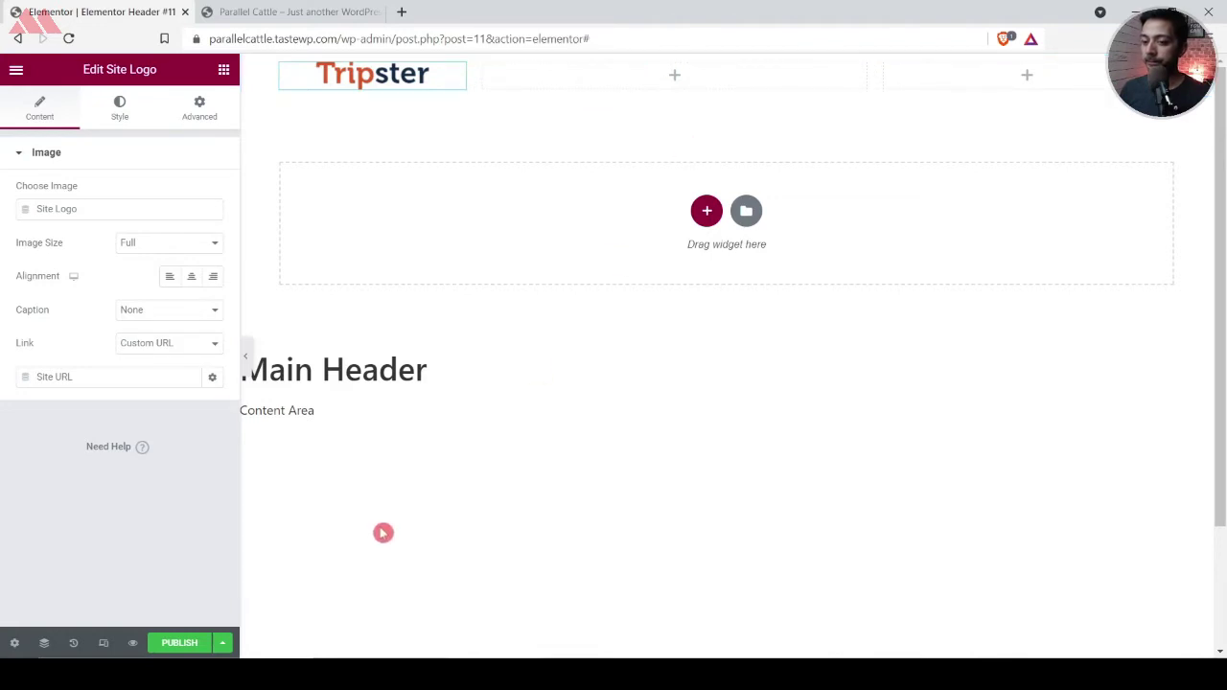
# Publish the header template with a display condition that includes the Entire Site
pyautogui.click(175, 647)
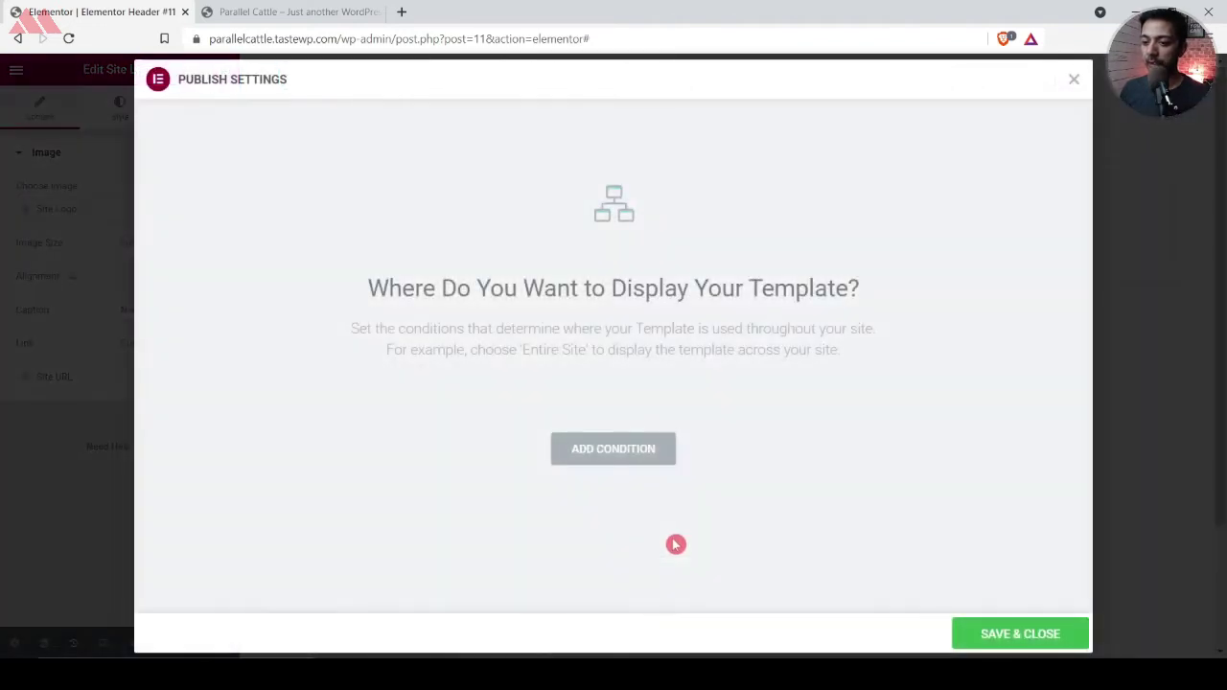
pyautogui.click(646, 455)
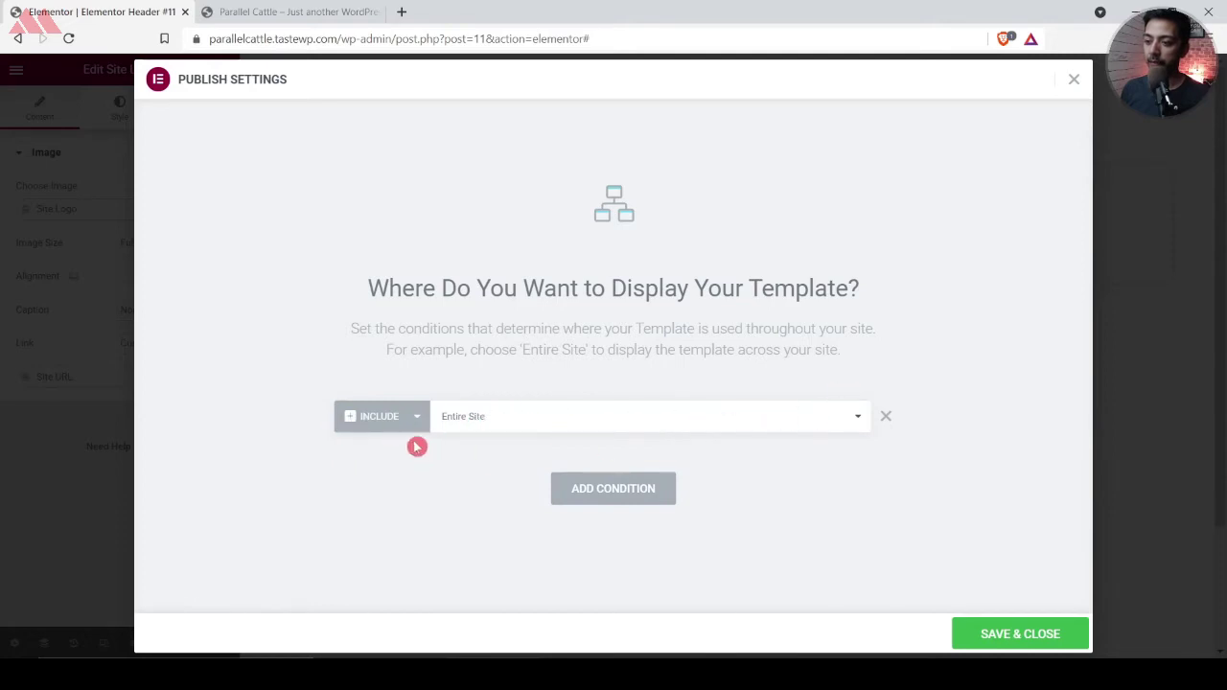
pyautogui.click(972, 636)
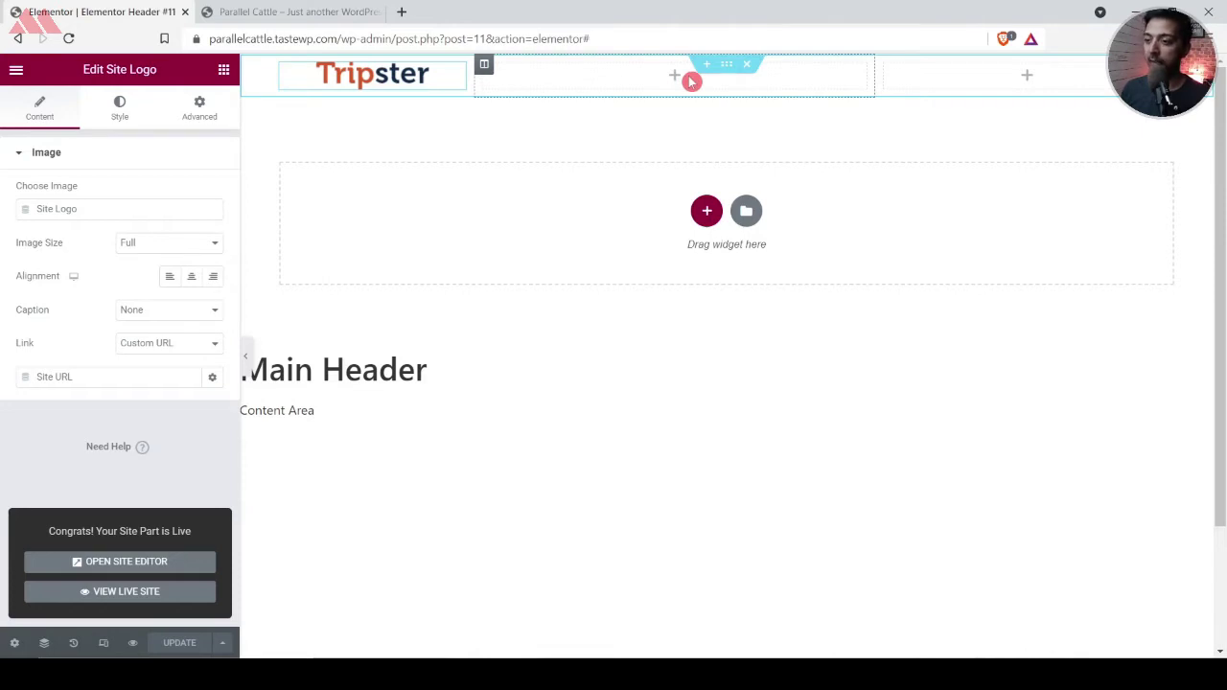
# Switch to the live site, enter its WordPress dashboard and open the post categories screen
pyautogui.click(299, 9)
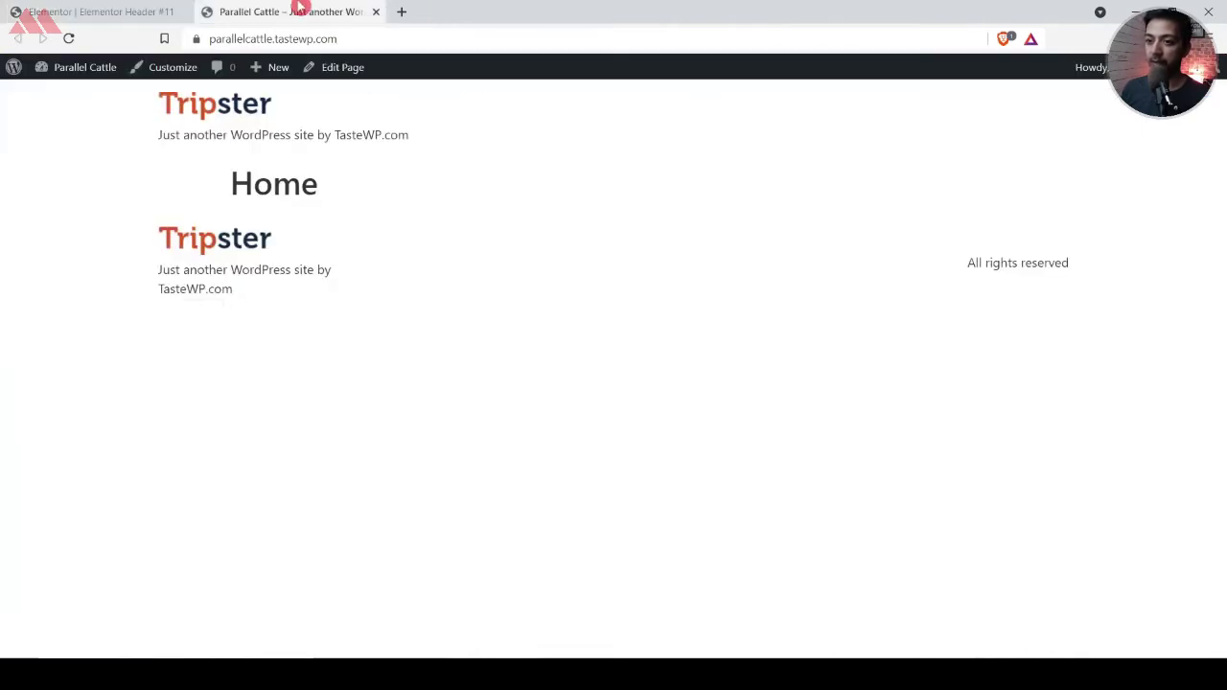
pyautogui.moveTo(75, 76)
pyautogui.click(69, 99)
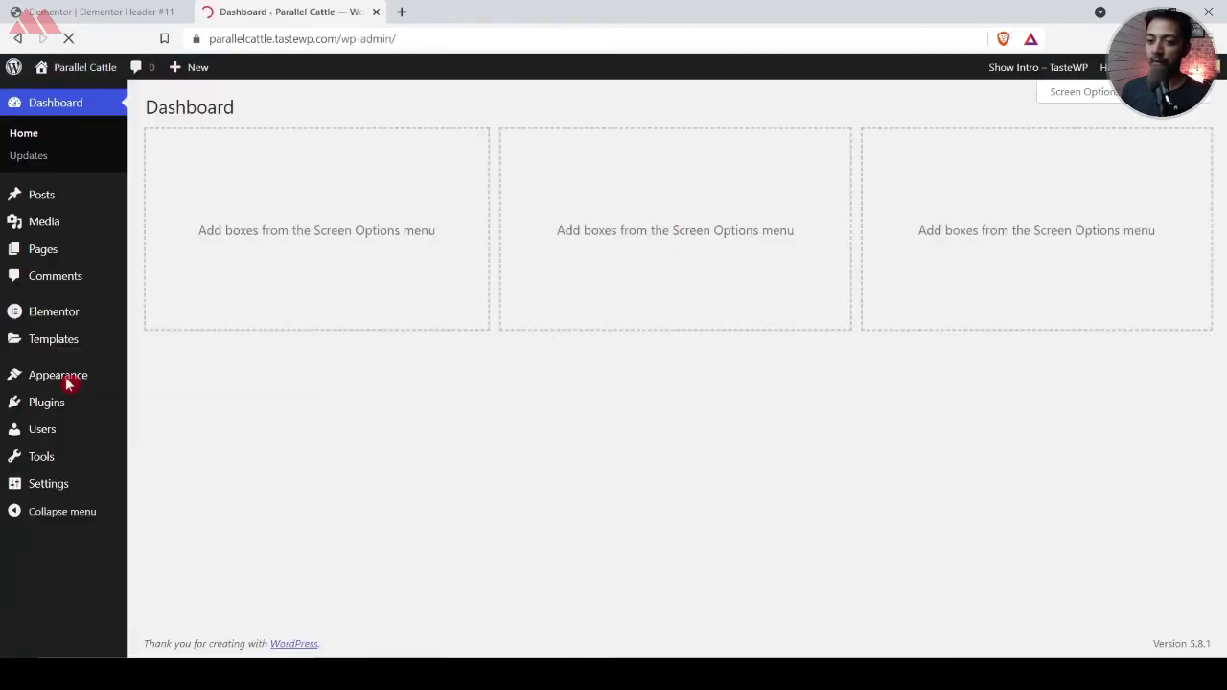
pyautogui.moveTo(29, 202)
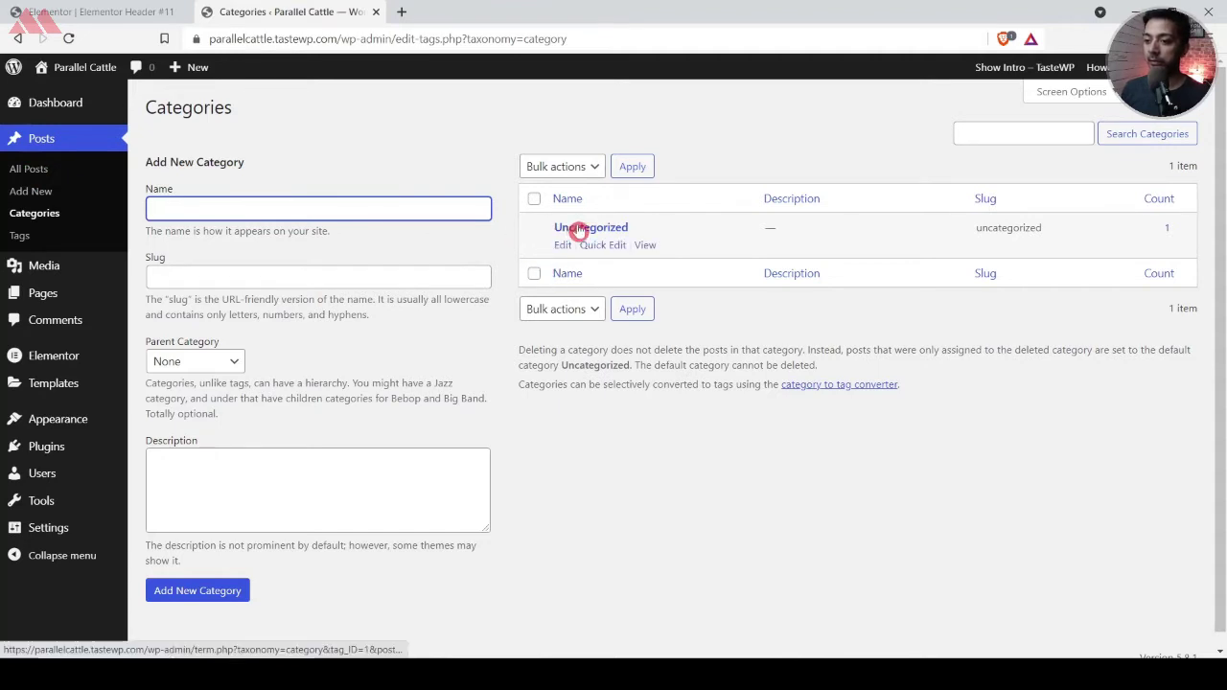
# Rename the Uncategorized category to Vanlife with the slug vanlife and save the change
pyautogui.click(584, 247)
pyautogui.click(795, 252)
pyautogui.doubleClick(812, 252)
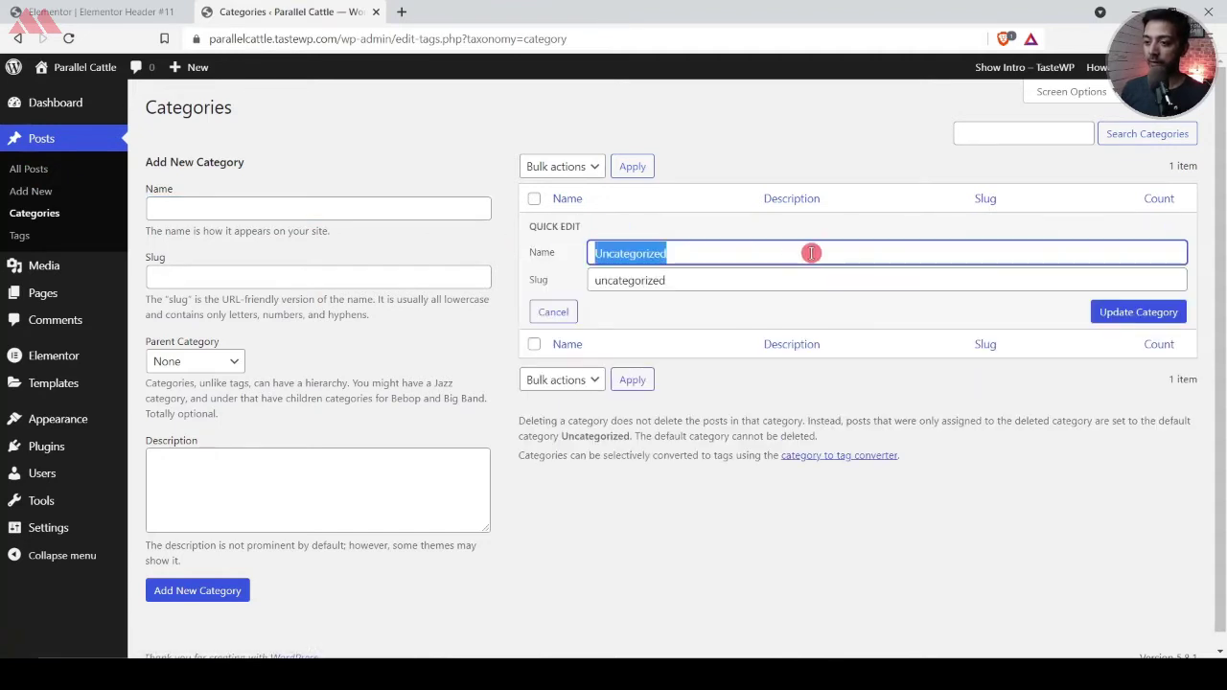
pyautogui.write('Vanli')
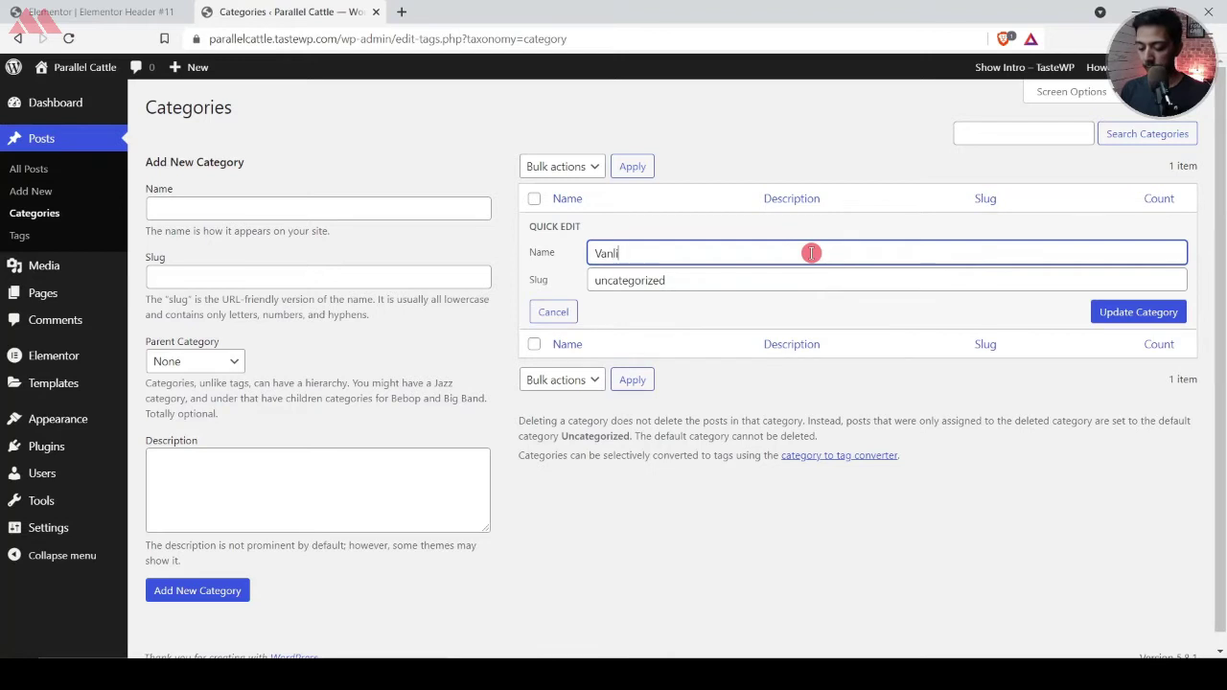
pyautogui.write('fe')
pyautogui.press('Tab')
pyautogui.write('v')
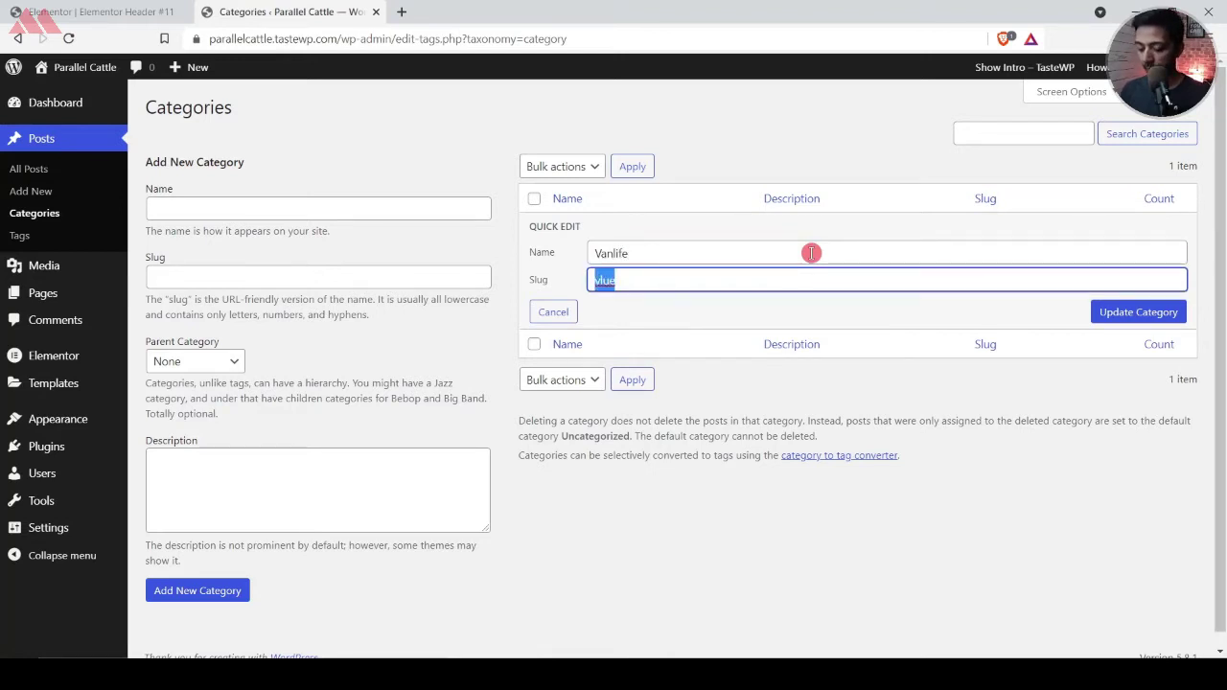
pyautogui.hotkey('shift', 'Tab')
pyautogui.press('Tab')
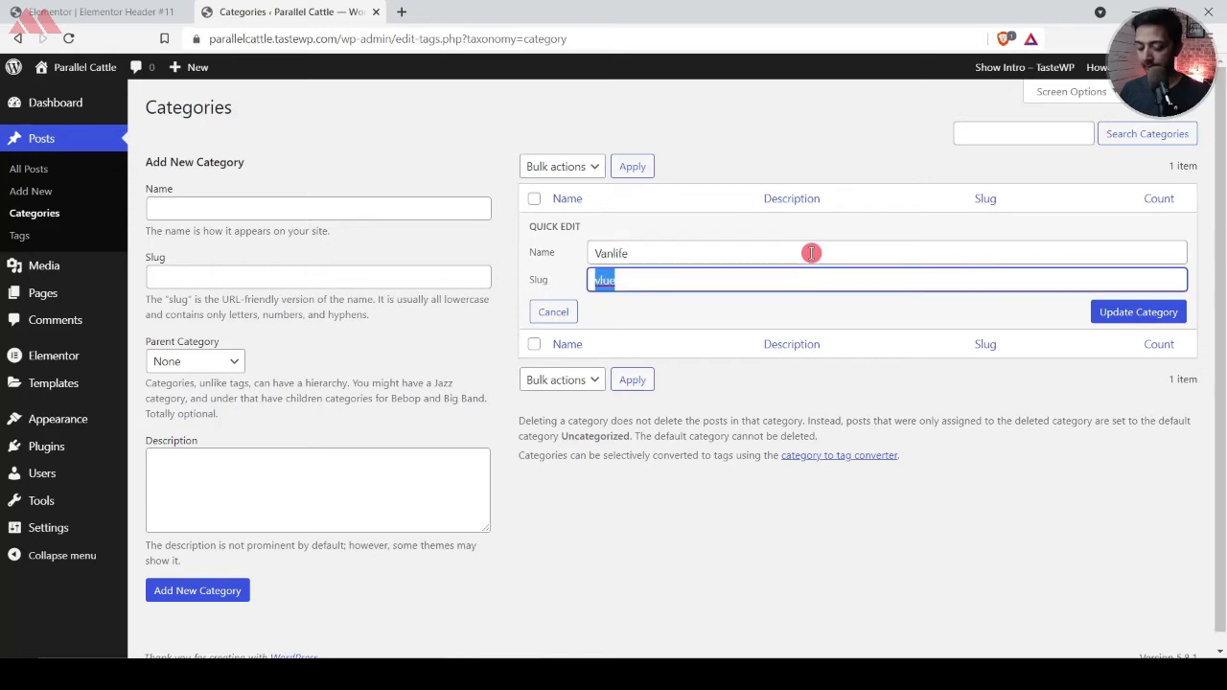
pyautogui.press('Home')
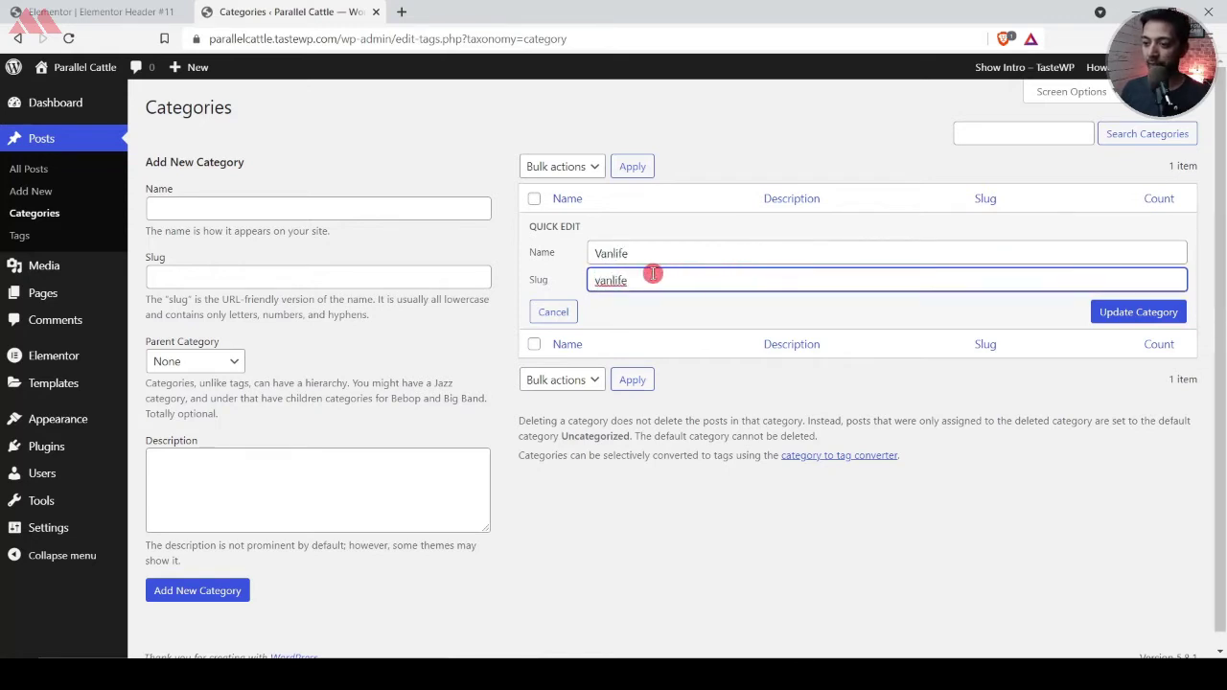
pyautogui.click(1119, 316)
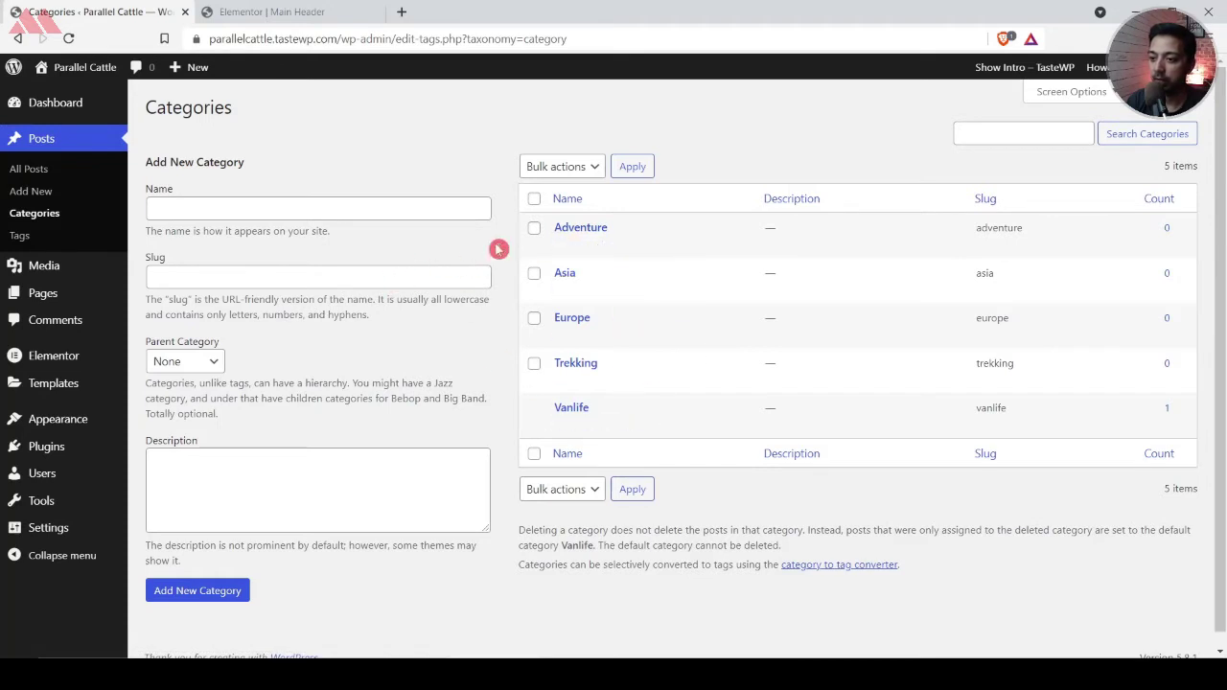
# Create a navigation menu named Top Menu with Header as its display location
pyautogui.moveTo(40, 423)
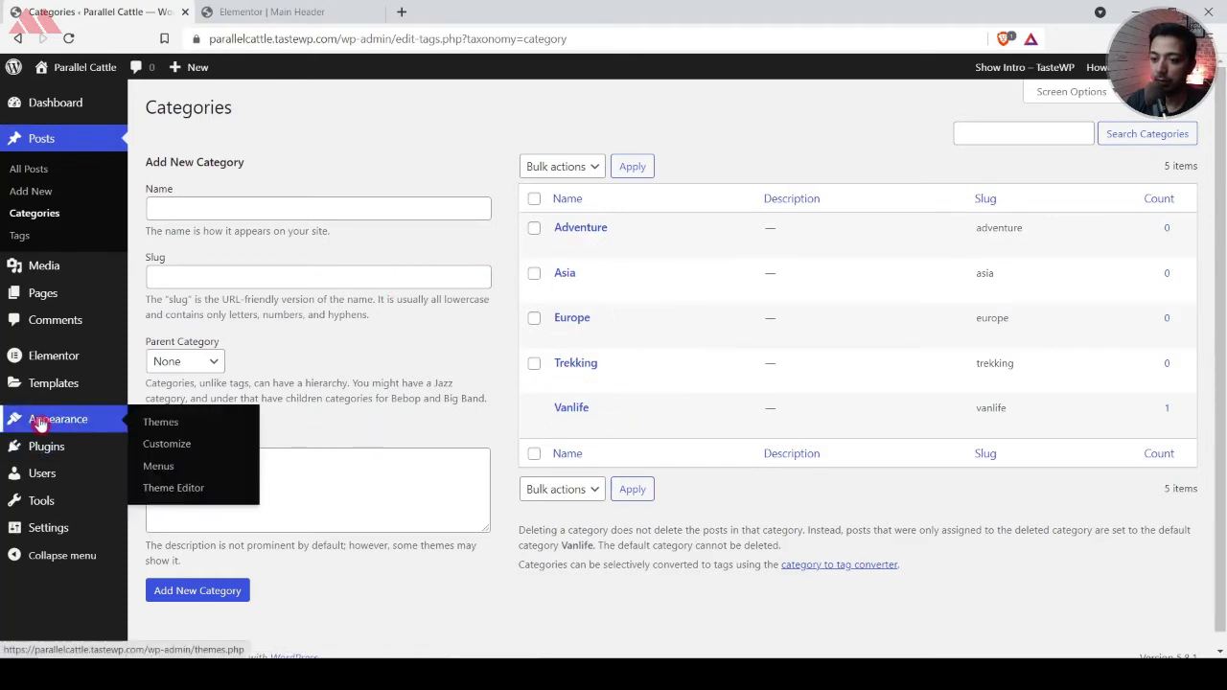
pyautogui.click(159, 467)
pyautogui.click(534, 288)
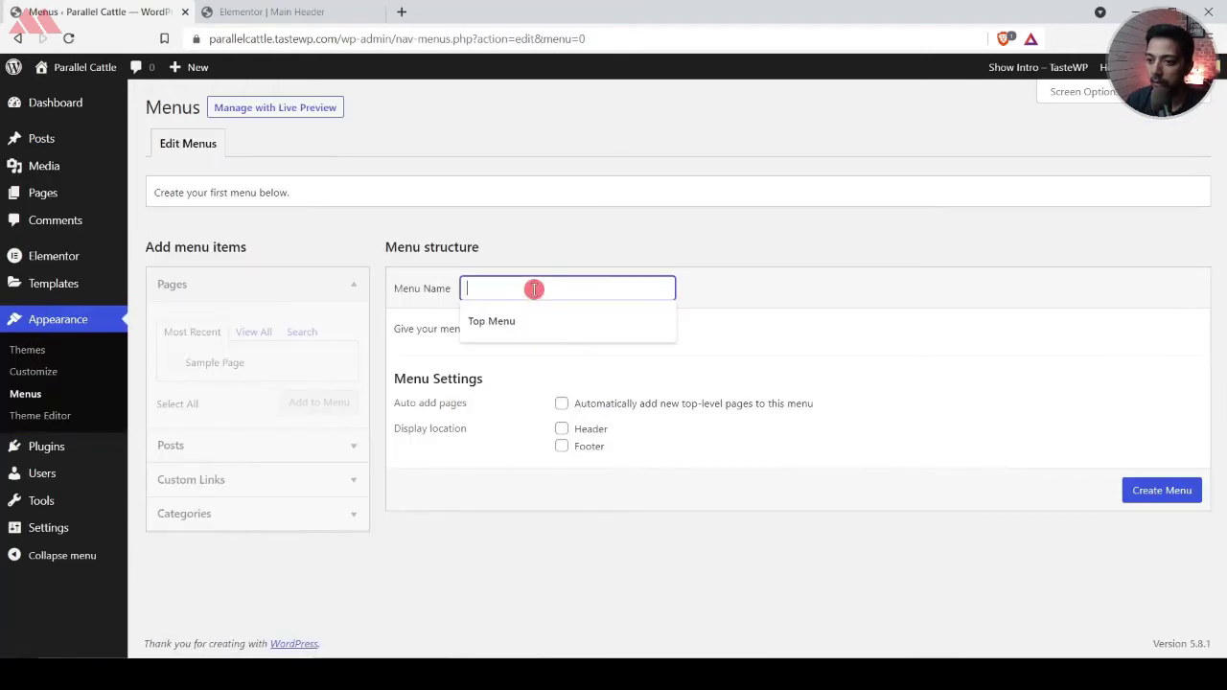
pyautogui.click(534, 320)
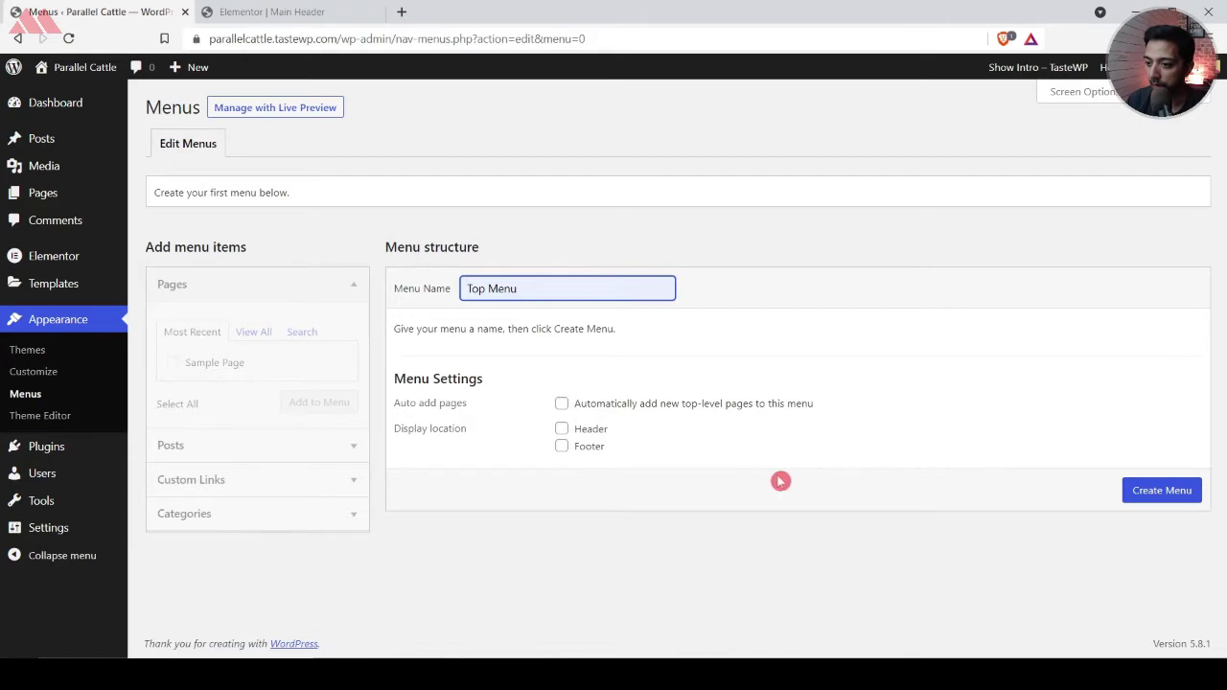
pyautogui.click(562, 429)
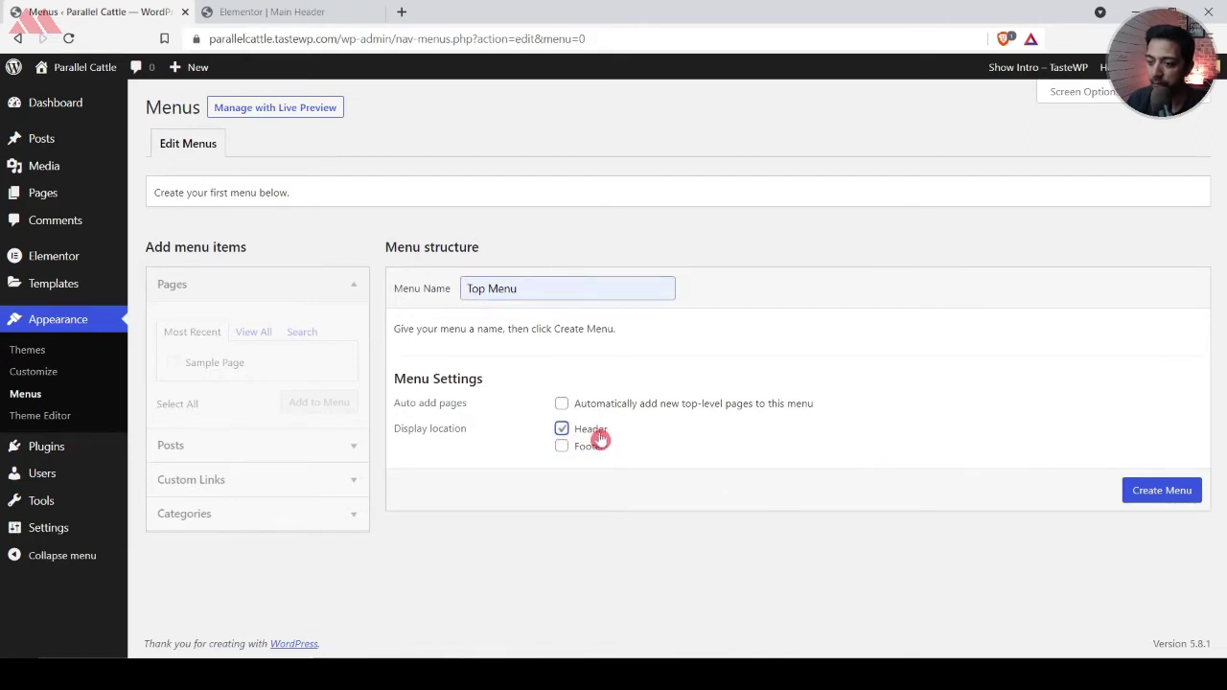
pyautogui.click(1145, 494)
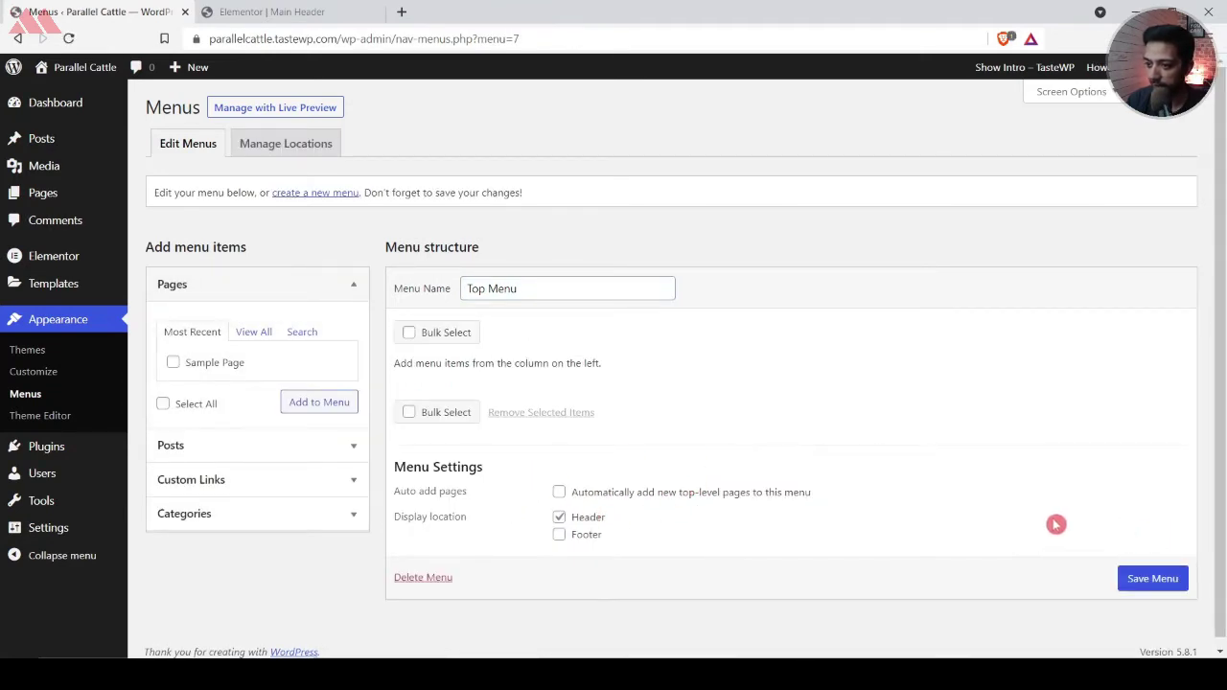
# Add the Adventure, Asia, Europe, Trekking and Vanlife categories to Top Menu and save the menu
pyautogui.click(202, 518)
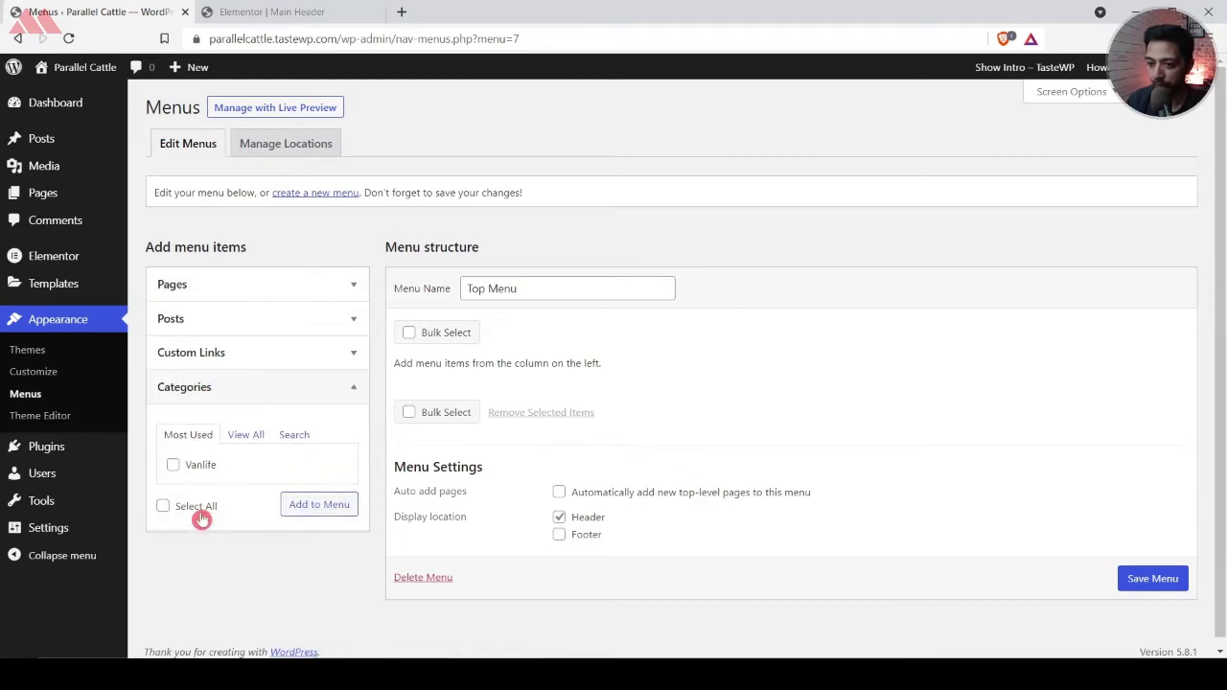
pyautogui.click(247, 436)
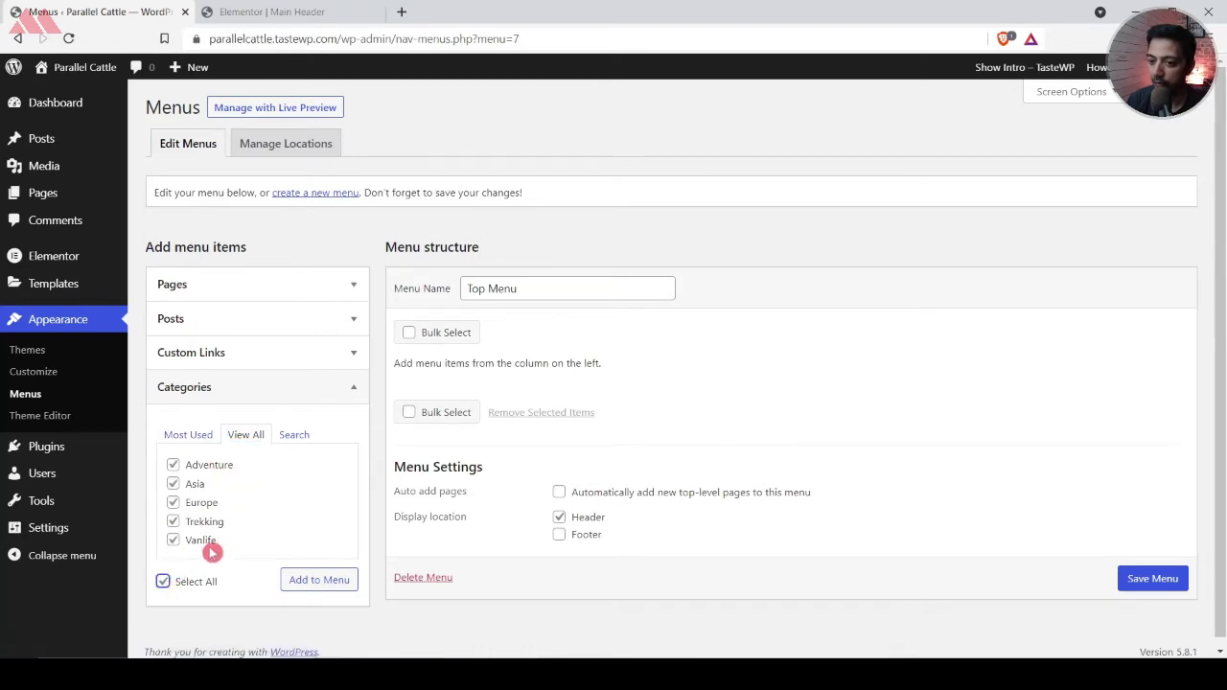
pyautogui.click(317, 583)
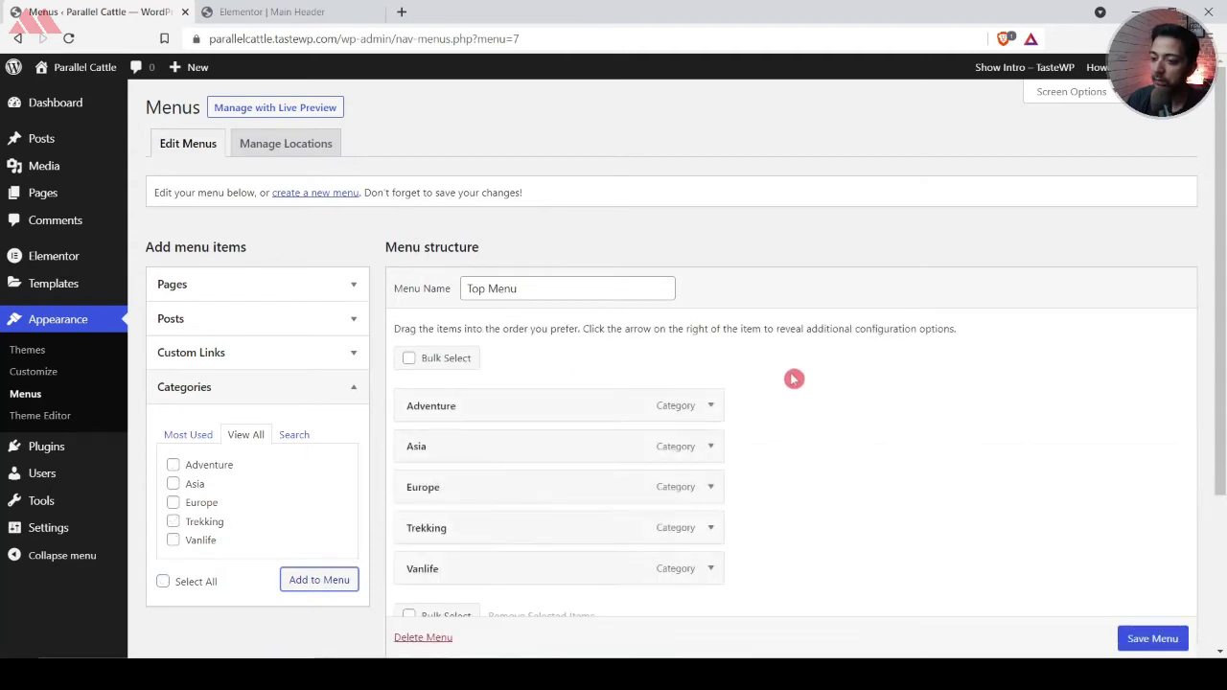
pyautogui.scroll(-1, 557, 410)
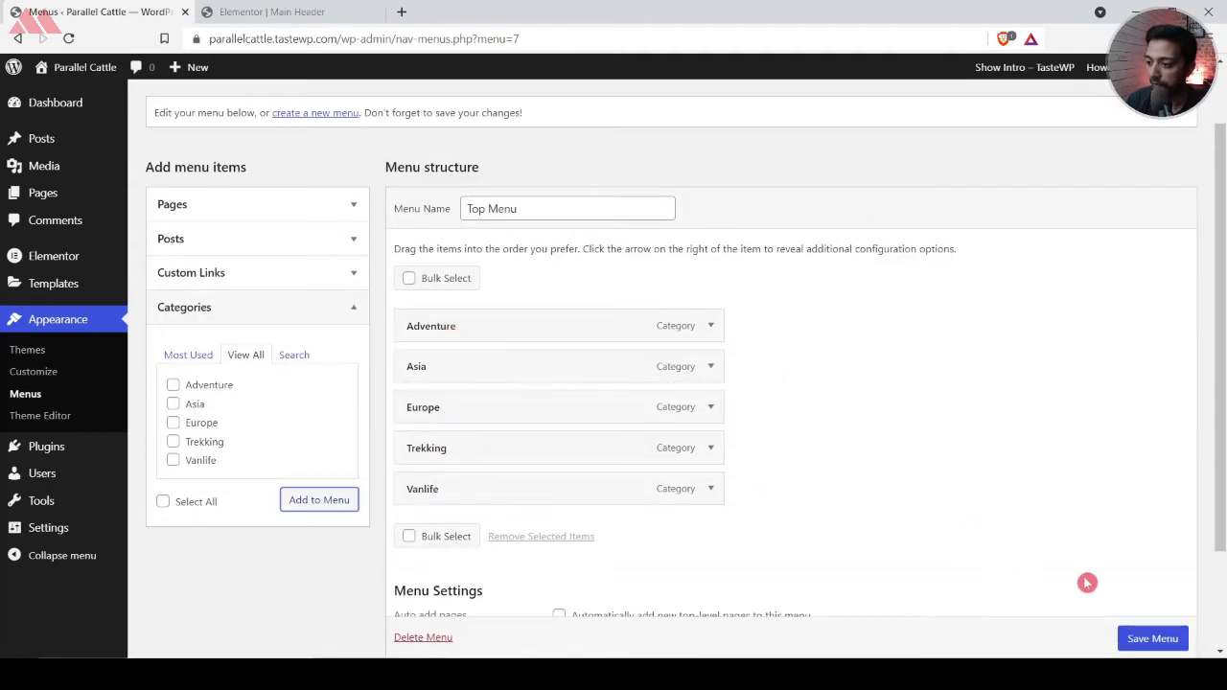
pyautogui.click(1151, 640)
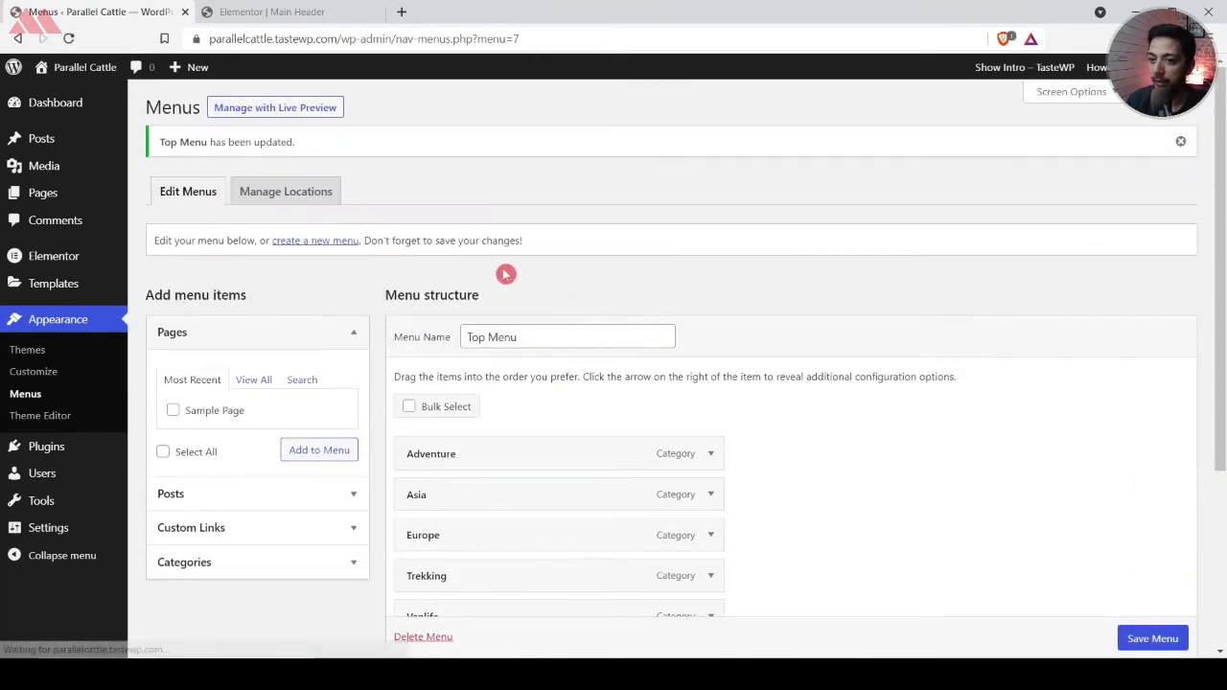
# Reload the Main Header template, place a right-aligned Nav Menu widget in its middle column and widen that column
pyautogui.click(310, 12)
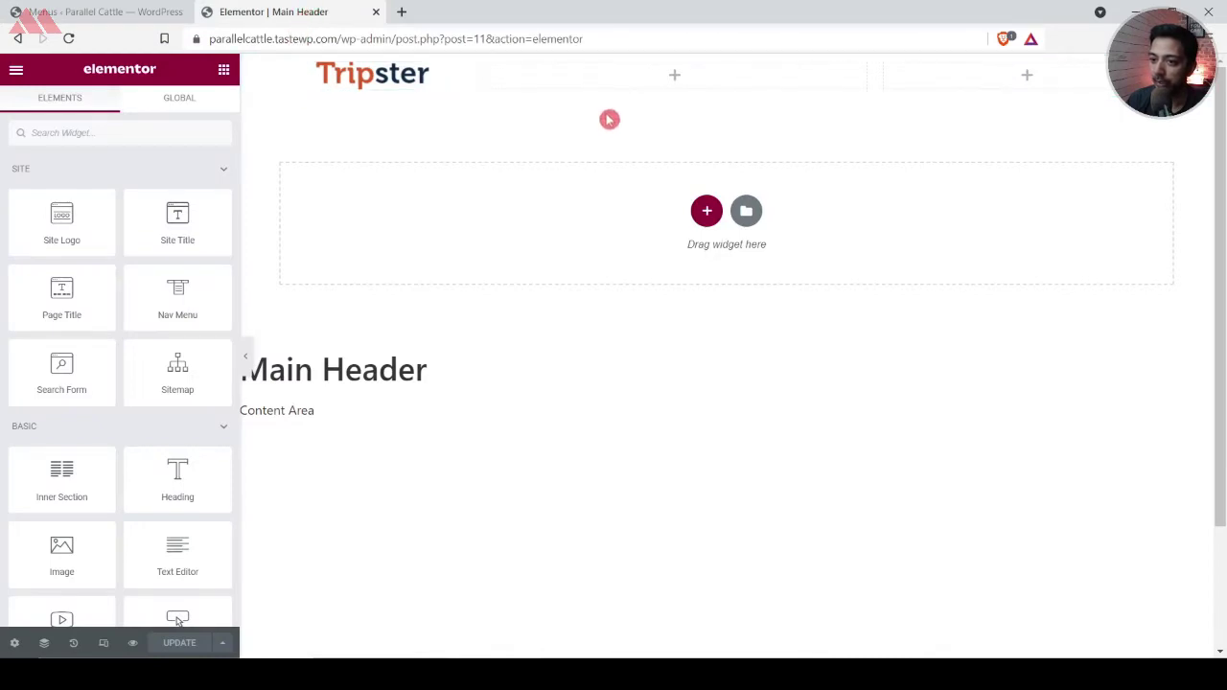
pyautogui.click(82, 38)
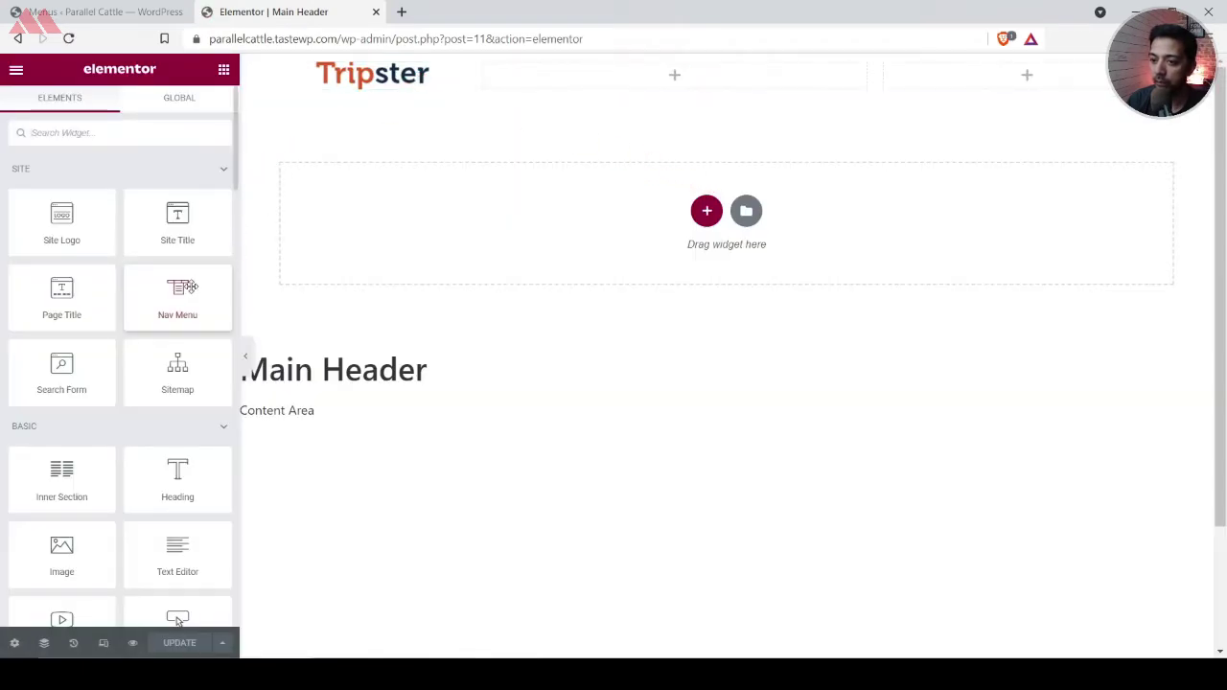
pyautogui.moveTo(191, 286); pyautogui.dragTo(724, 77)
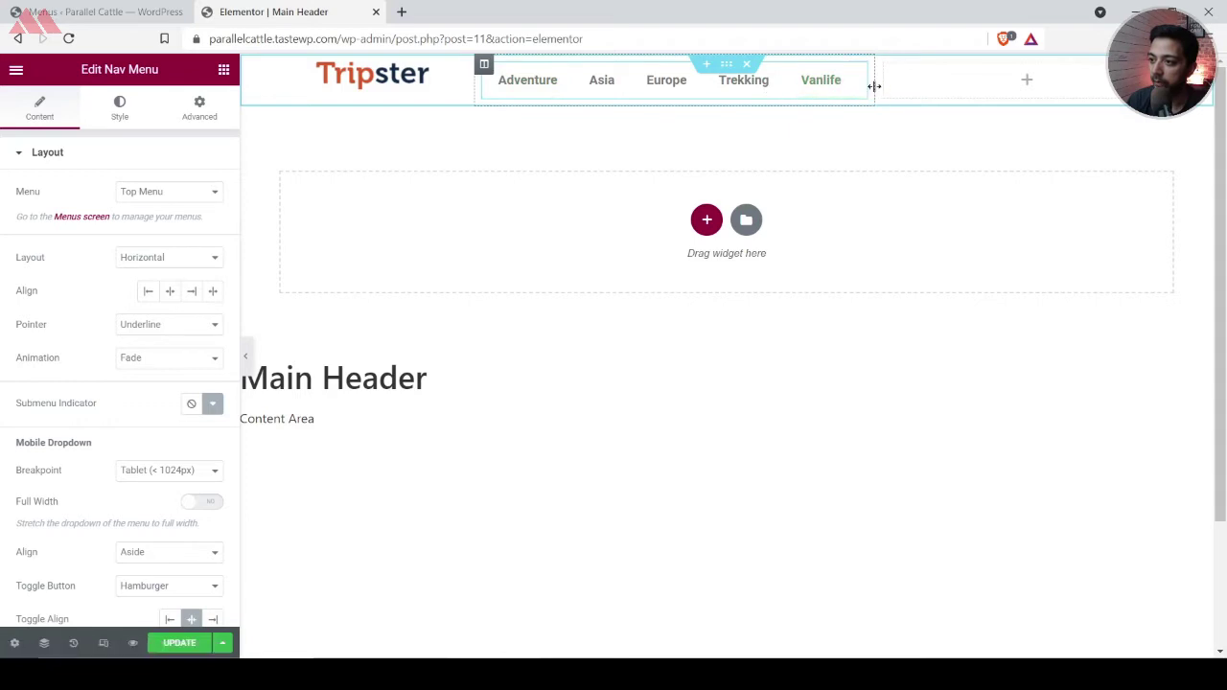
pyautogui.moveTo(875, 86); pyautogui.dragTo(1049, 87)
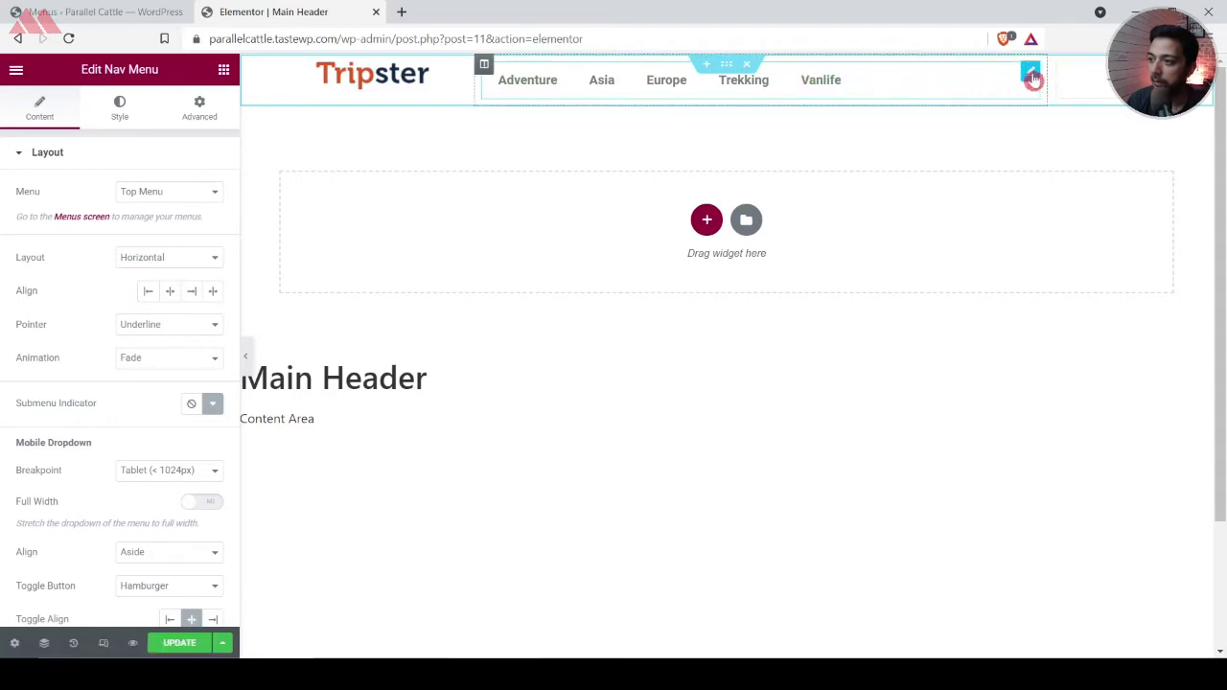
pyautogui.click(191, 295)
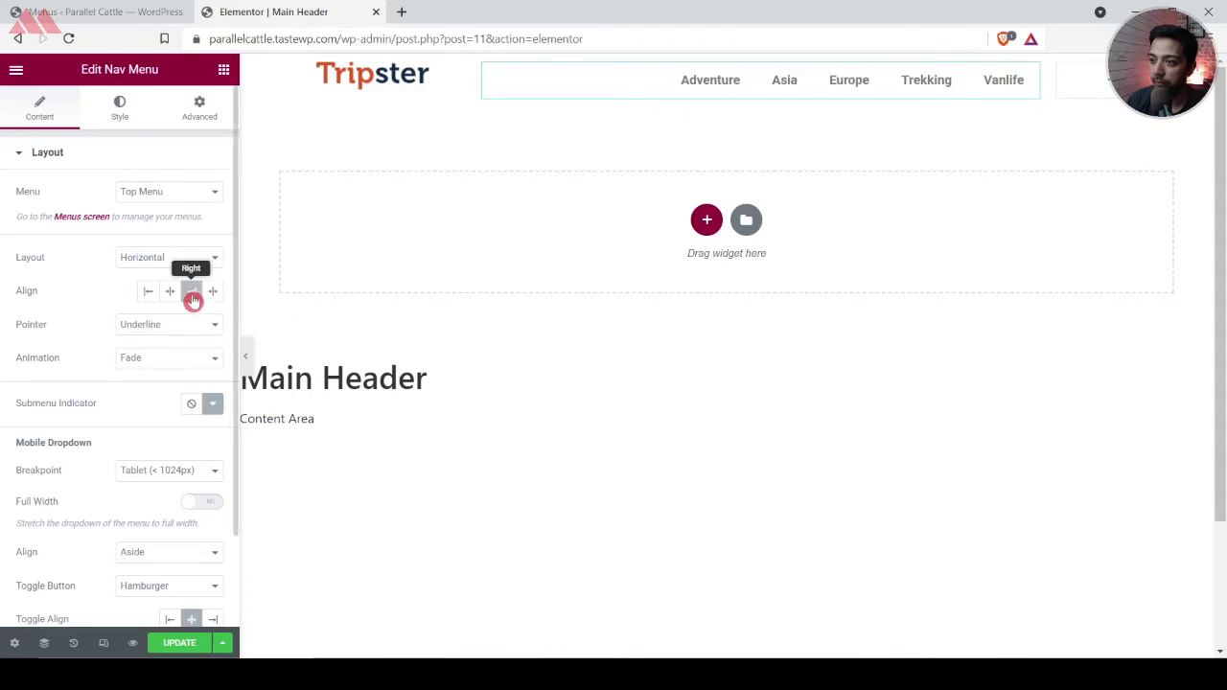
# Find the Social Icons widget and place it in the header's third column
pyautogui.click(226, 70)
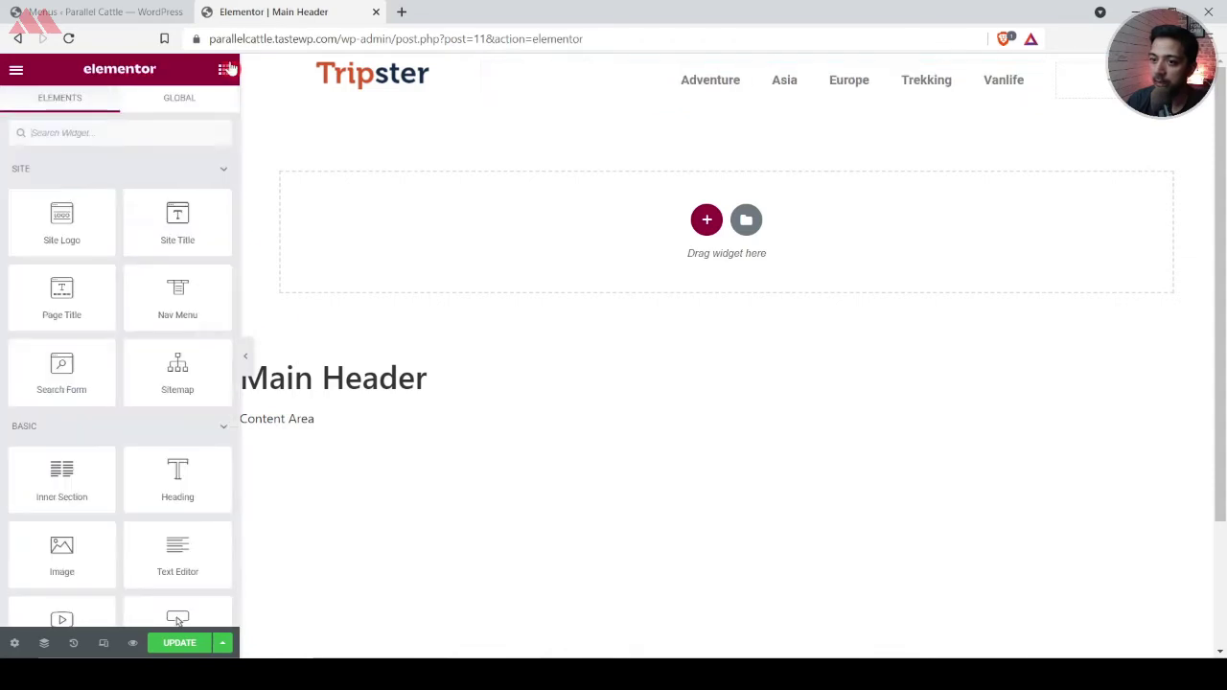
pyautogui.click(197, 131)
pyautogui.write('so')
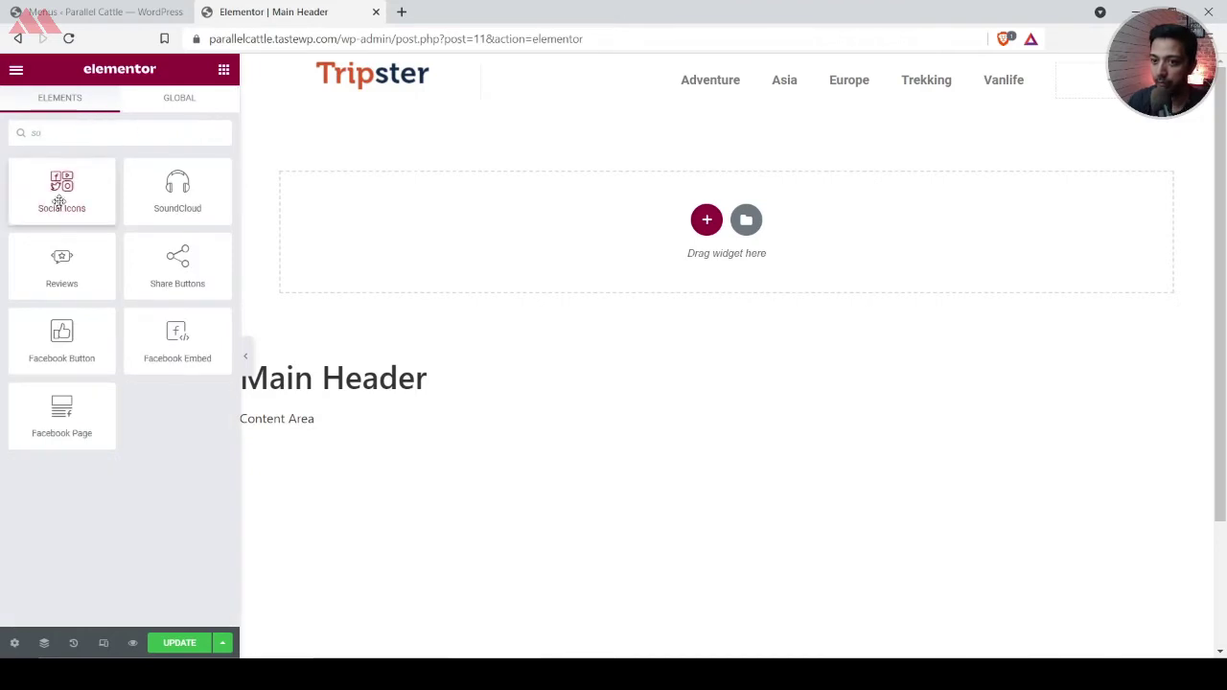
pyautogui.moveTo(59, 202); pyautogui.dragTo(1069, 84)
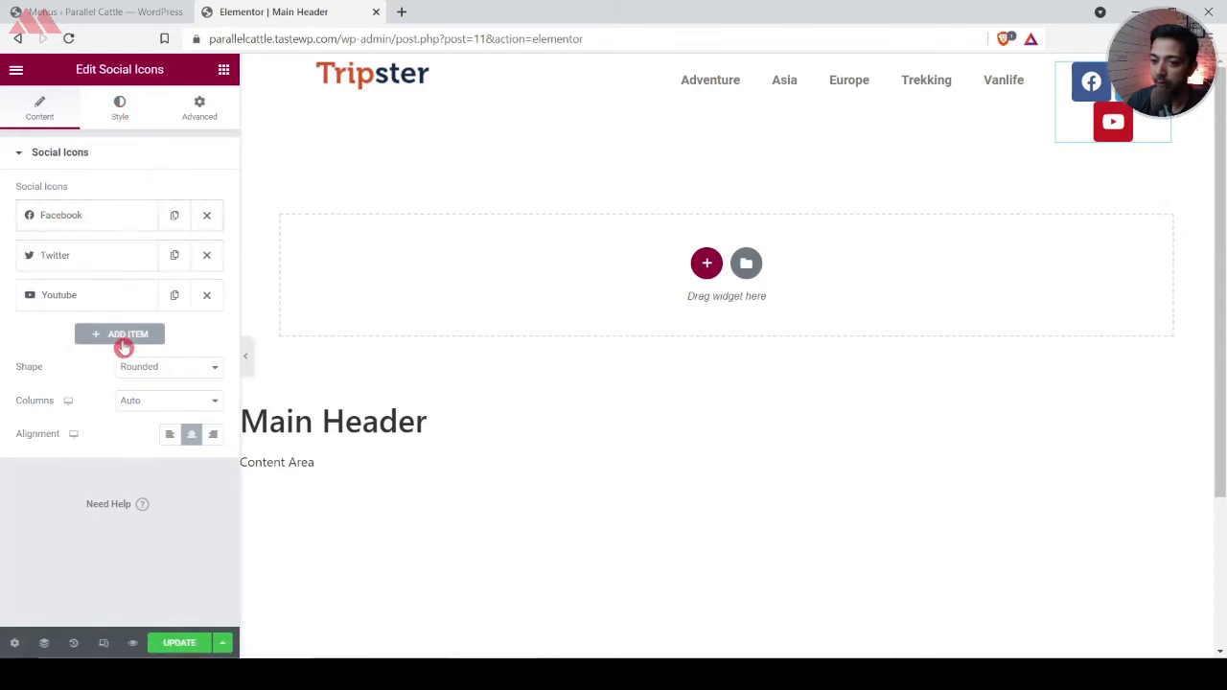
# Set the Facebook social icon's link to #, keeping its current icon, and update the header template
pyautogui.click(79, 221)
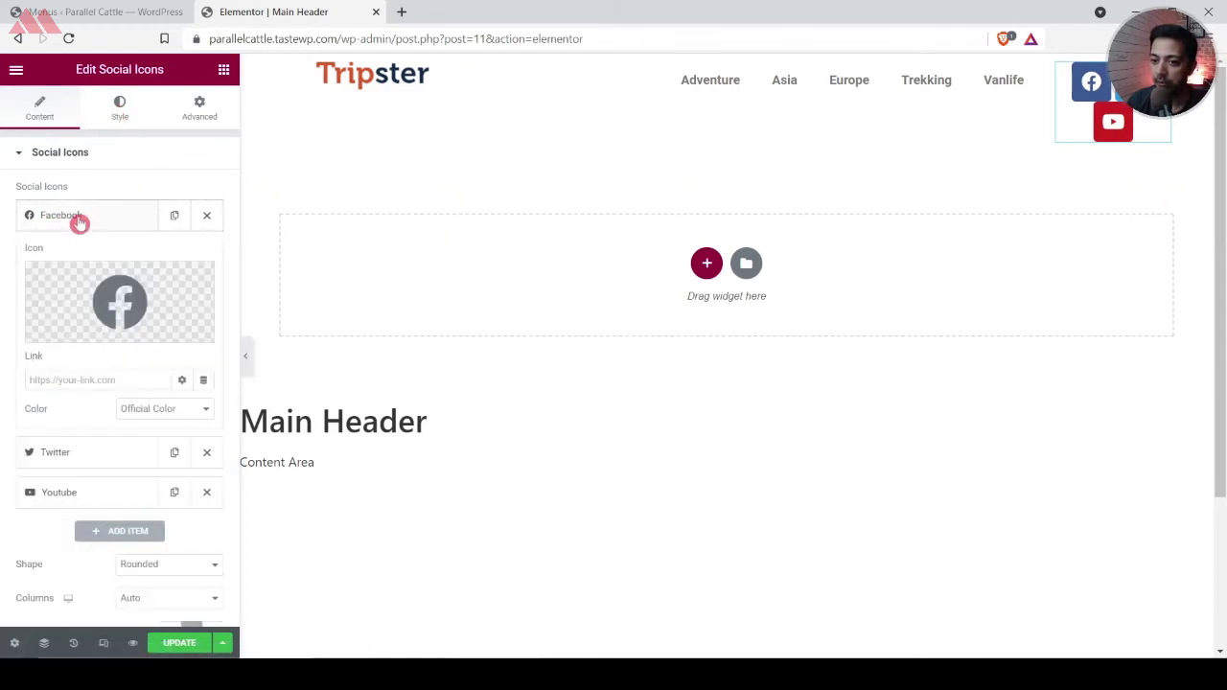
pyautogui.click(147, 292)
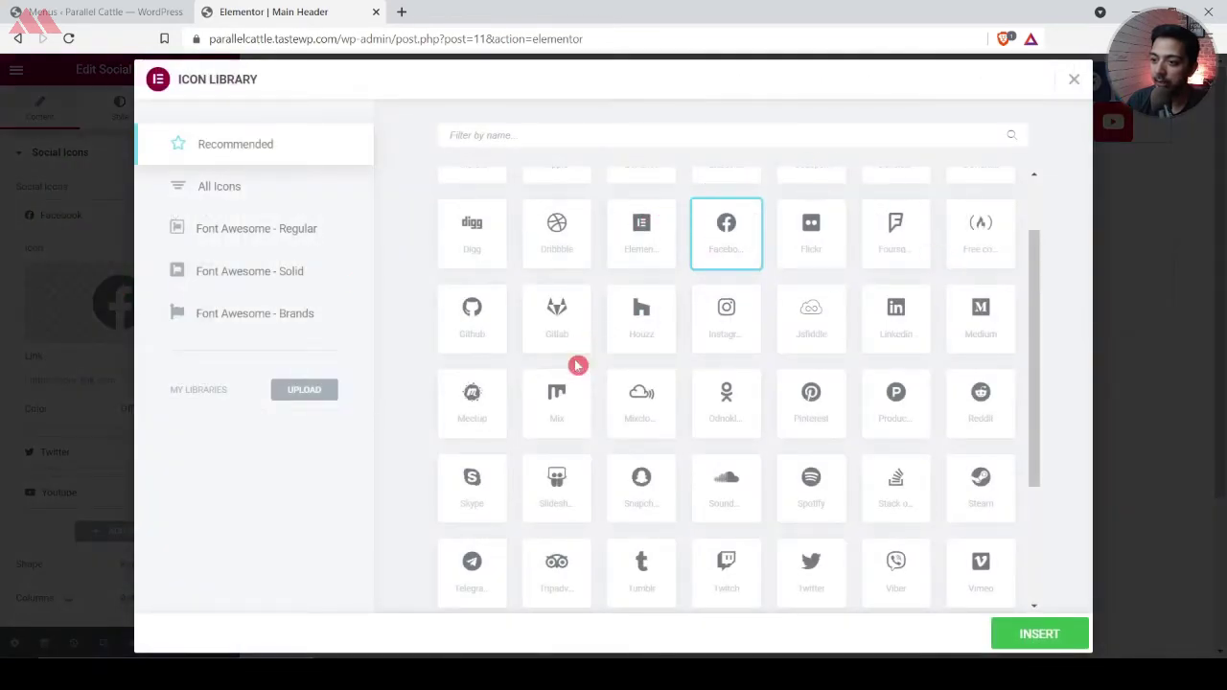
pyautogui.click(1075, 85)
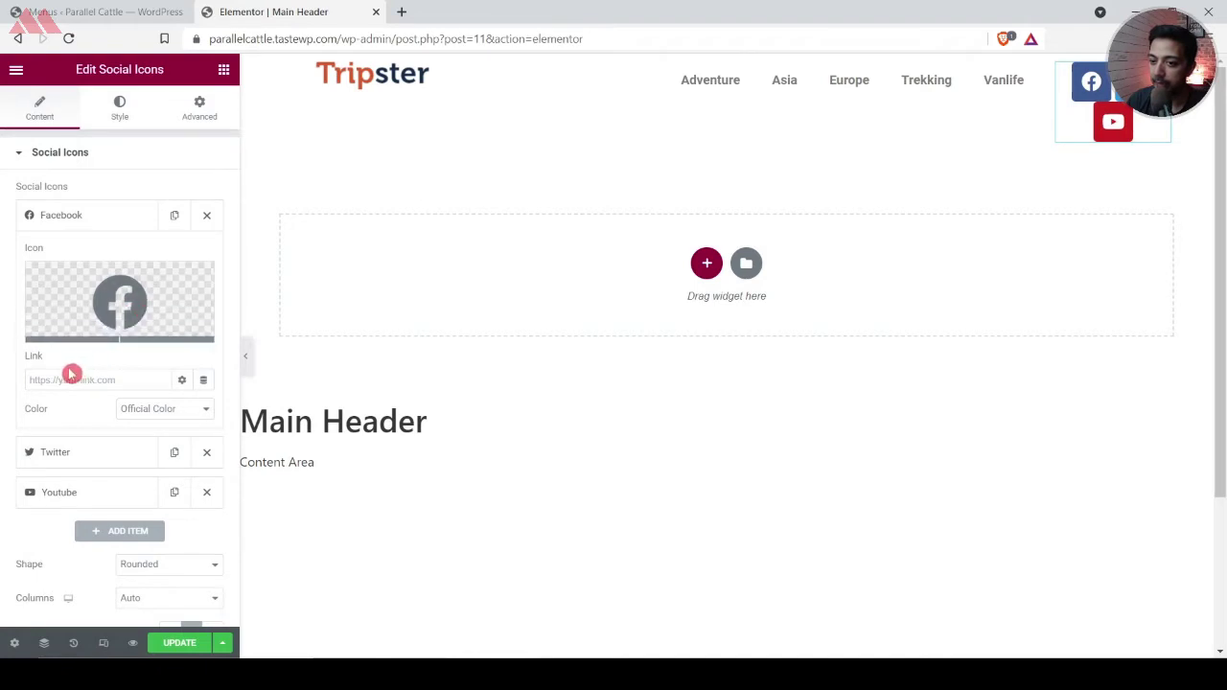
pyautogui.write('#')
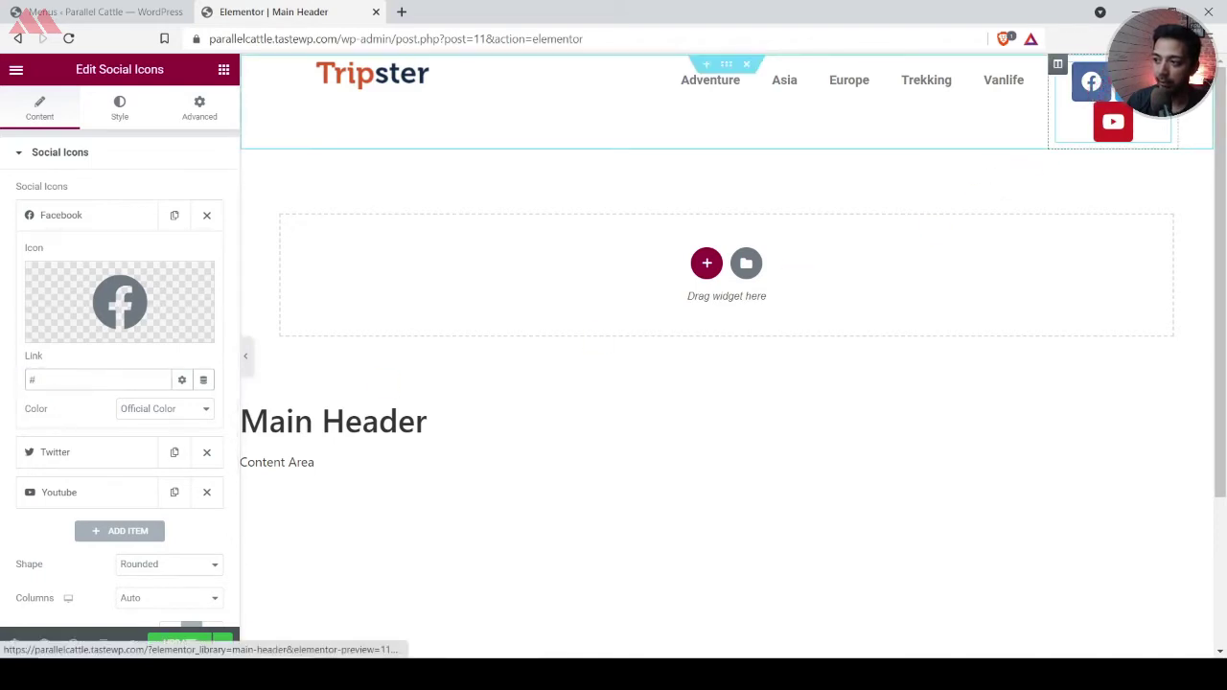
pyautogui.click(71, 217)
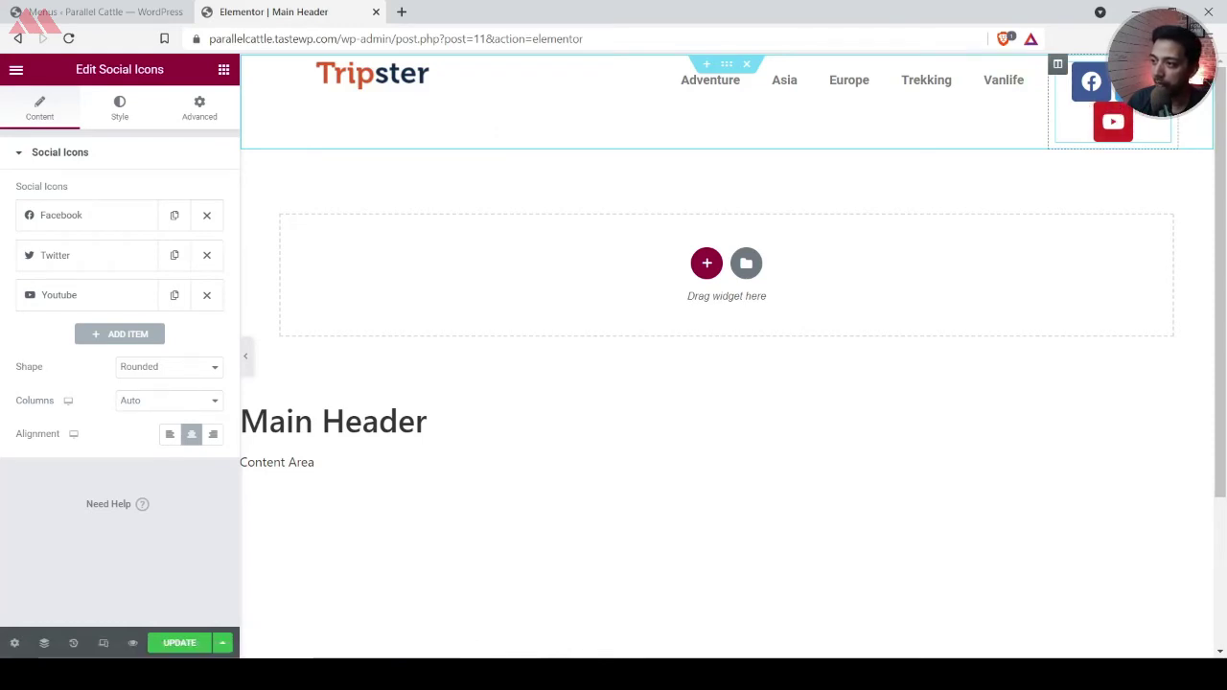
pyautogui.click(183, 641)
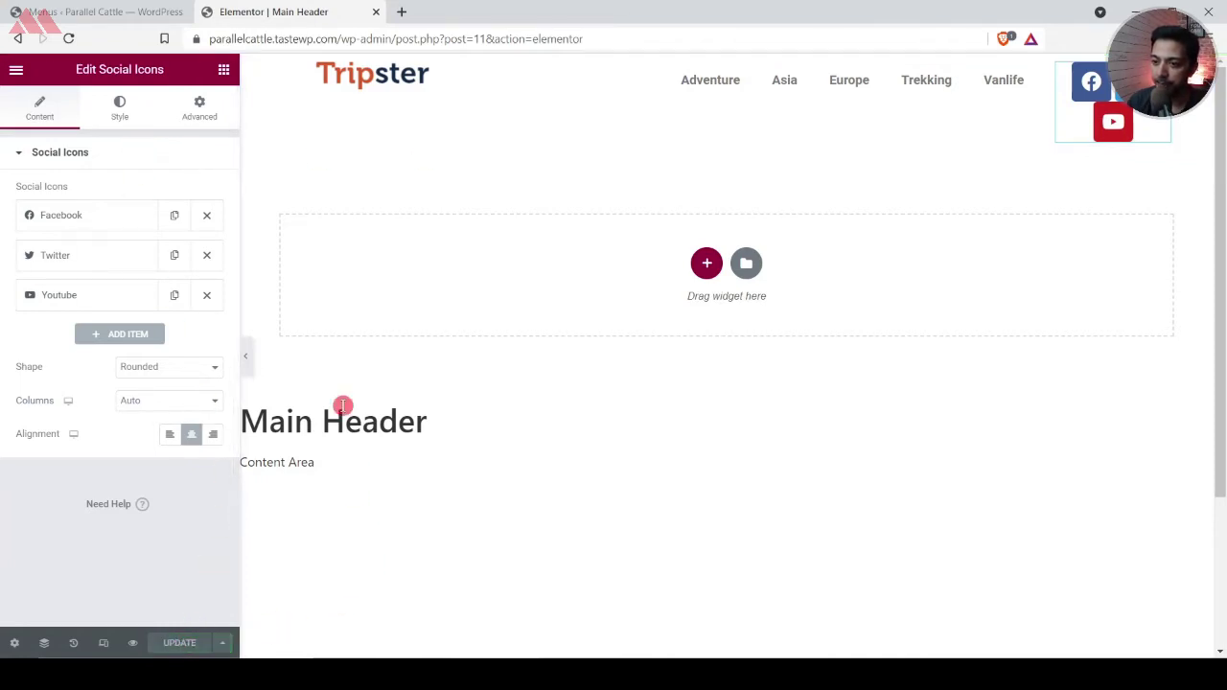
# Set the site's global Primary color to #333333 in Site Settings
pyautogui.click(15, 73)
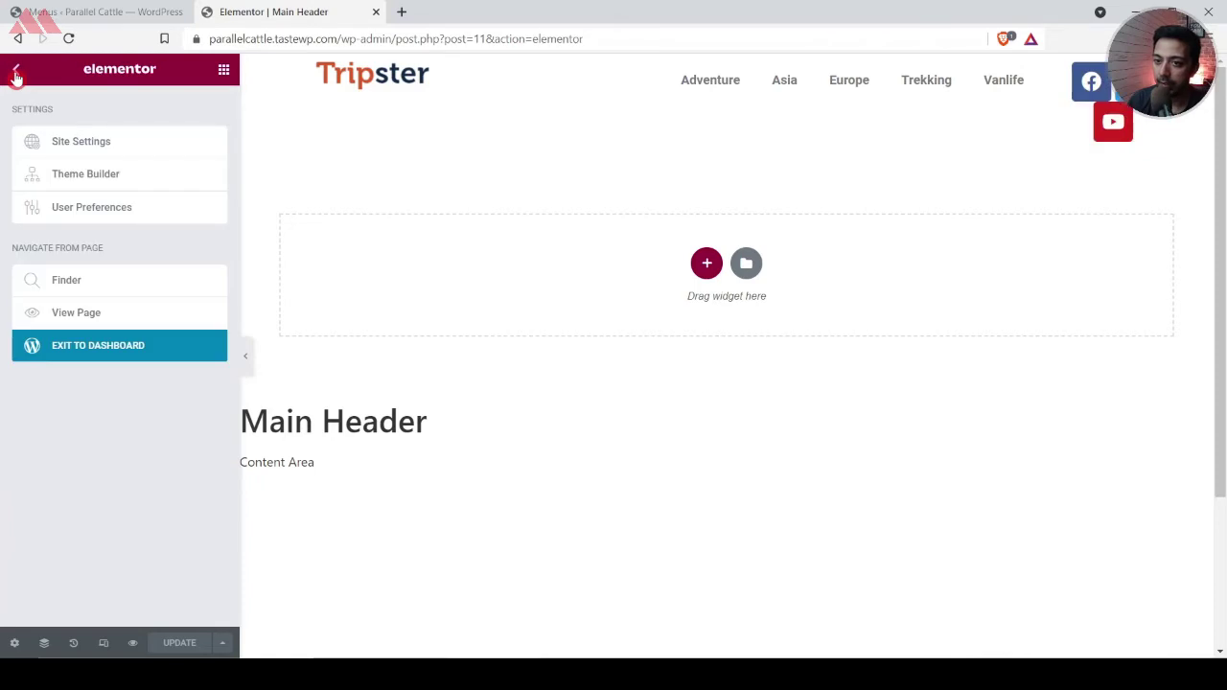
pyautogui.click(102, 144)
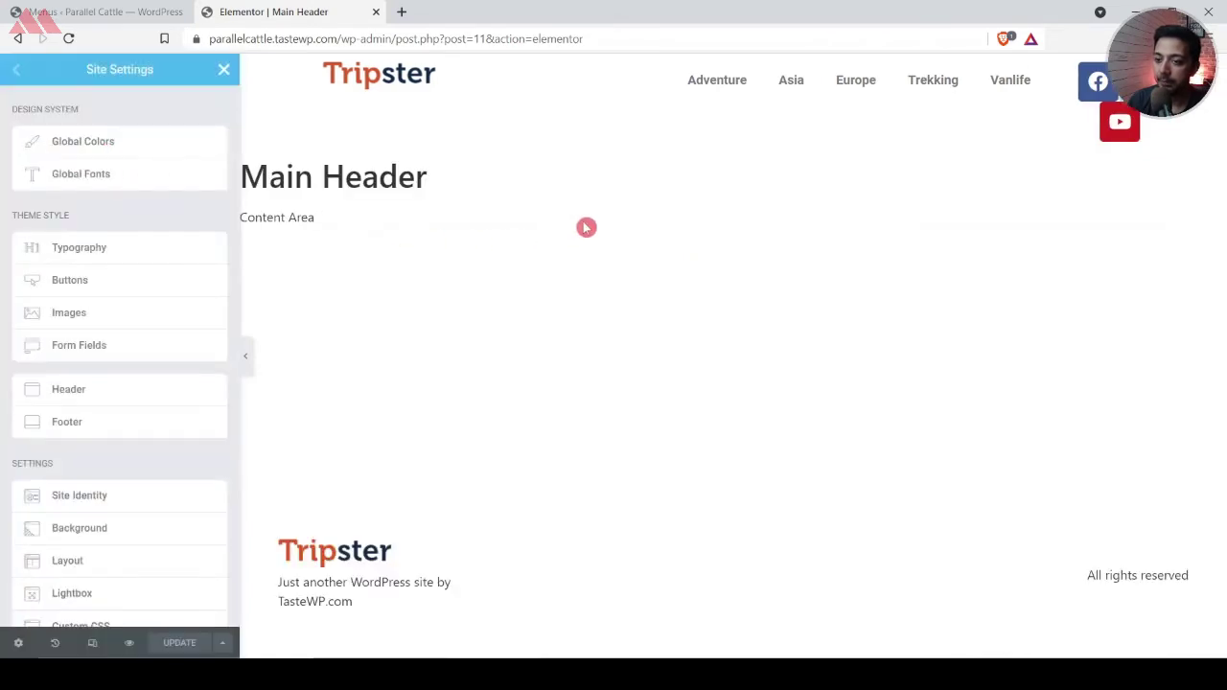
pyautogui.click(114, 146)
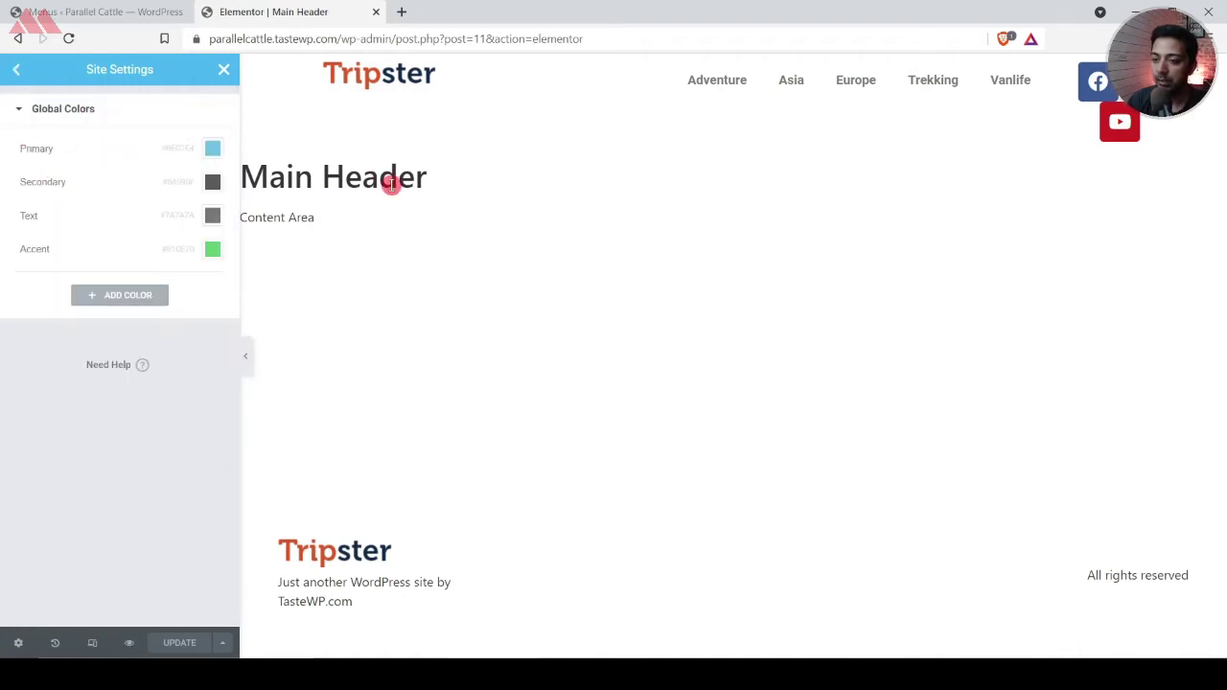
pyautogui.click(215, 152)
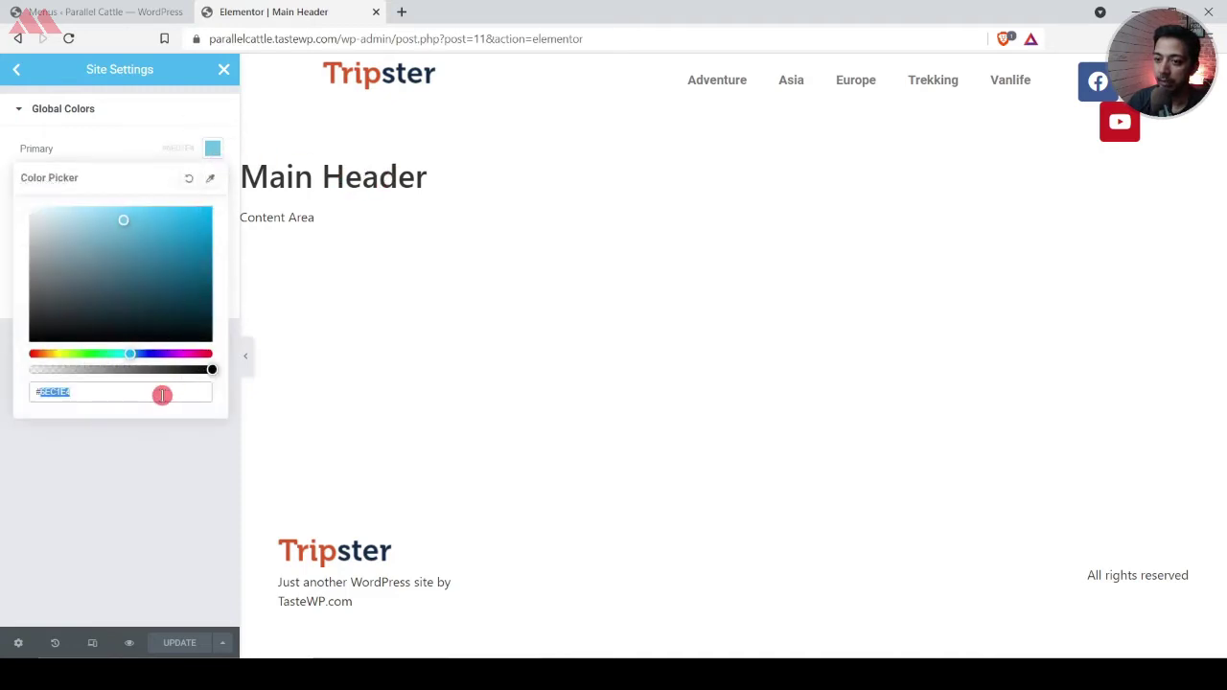
pyautogui.write('#333333')
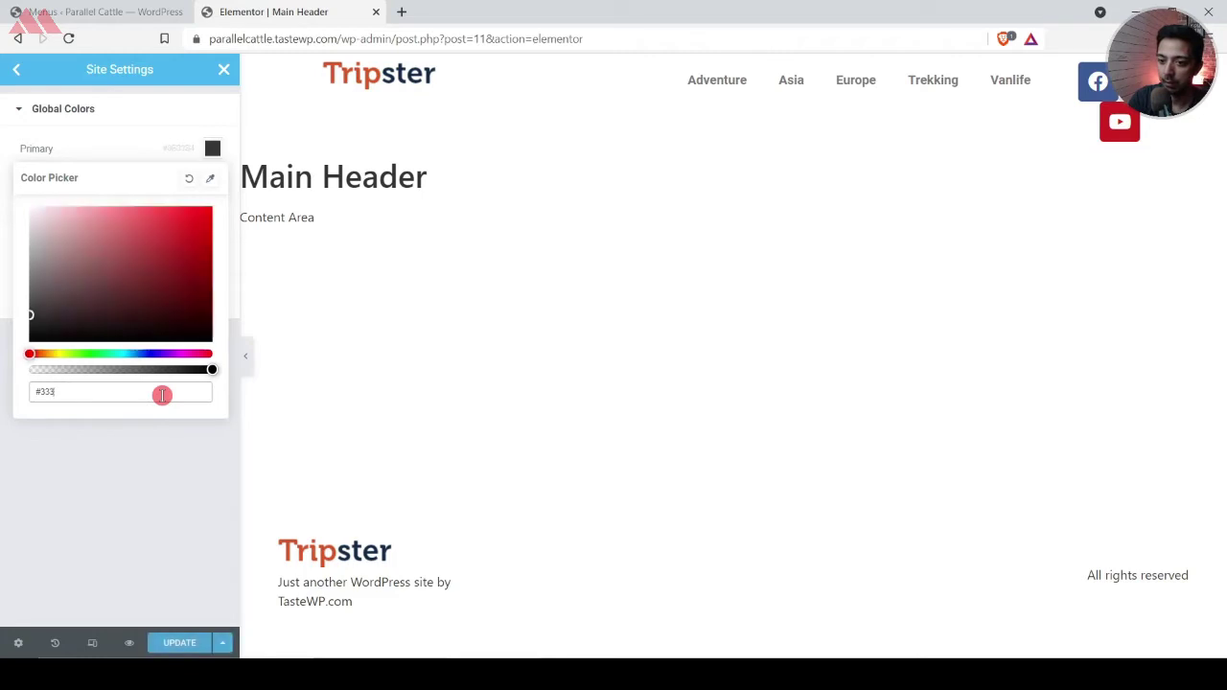
pyautogui.click(164, 501)
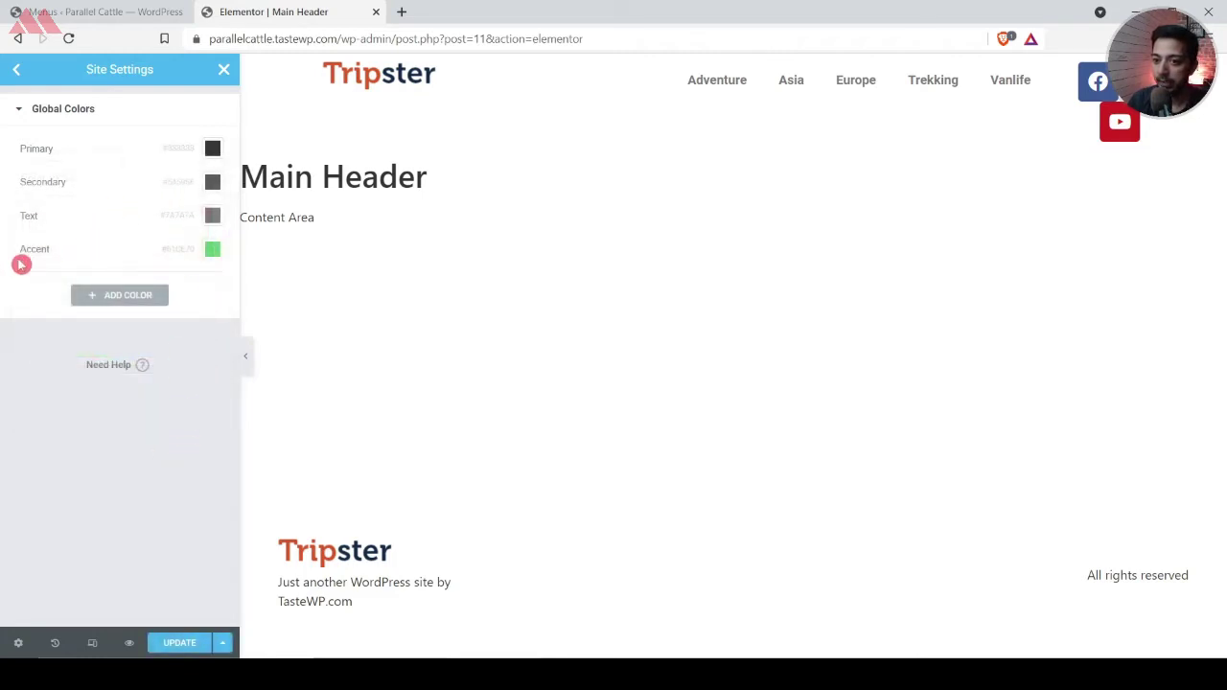
# Set the global Accent color to #d85726, update the site settings and return to the header editor
pyautogui.click(213, 253)
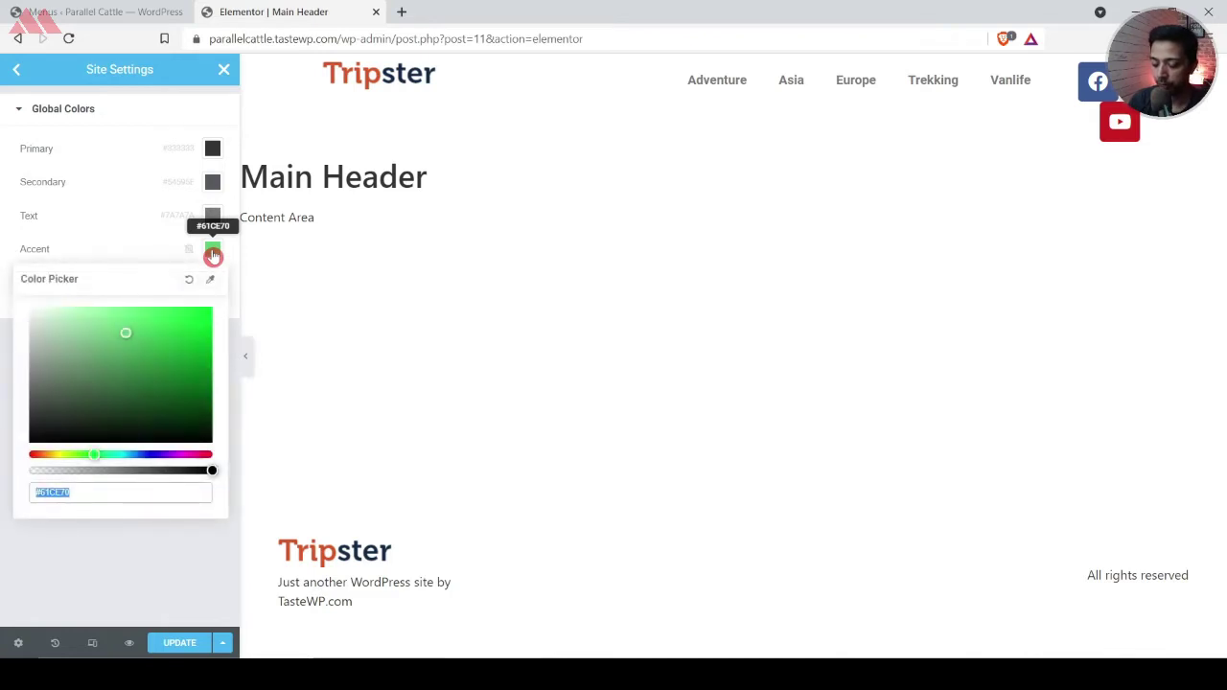
pyautogui.write('#d85726')
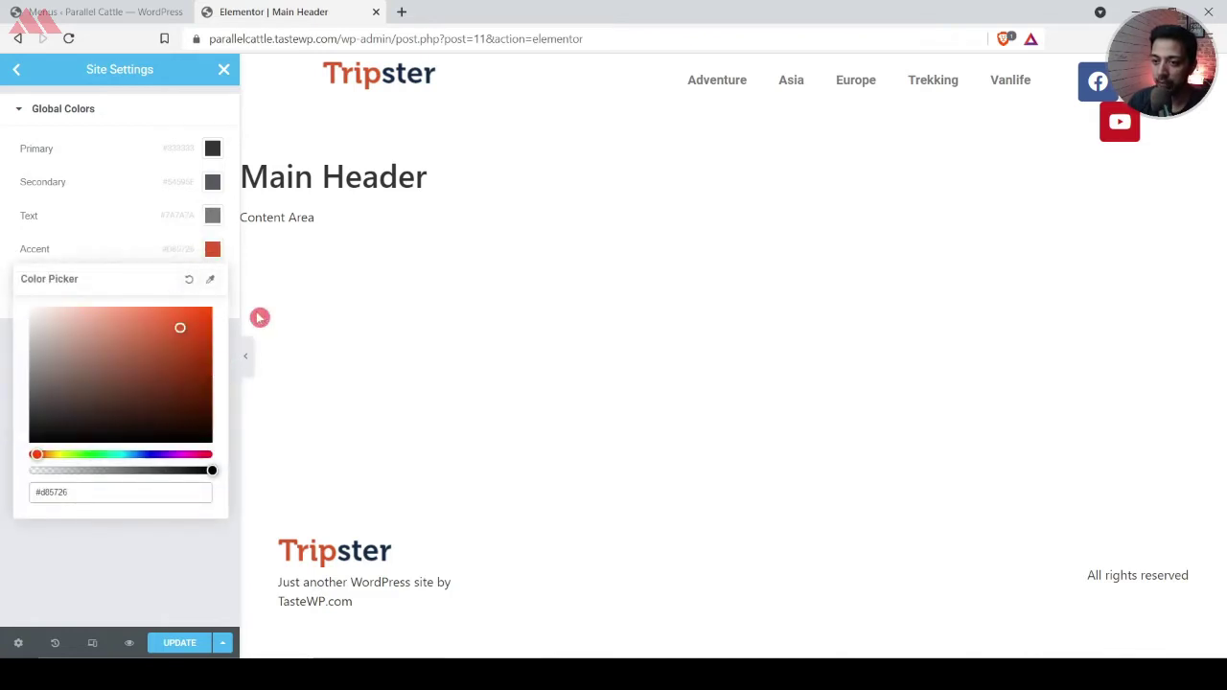
pyautogui.click(178, 550)
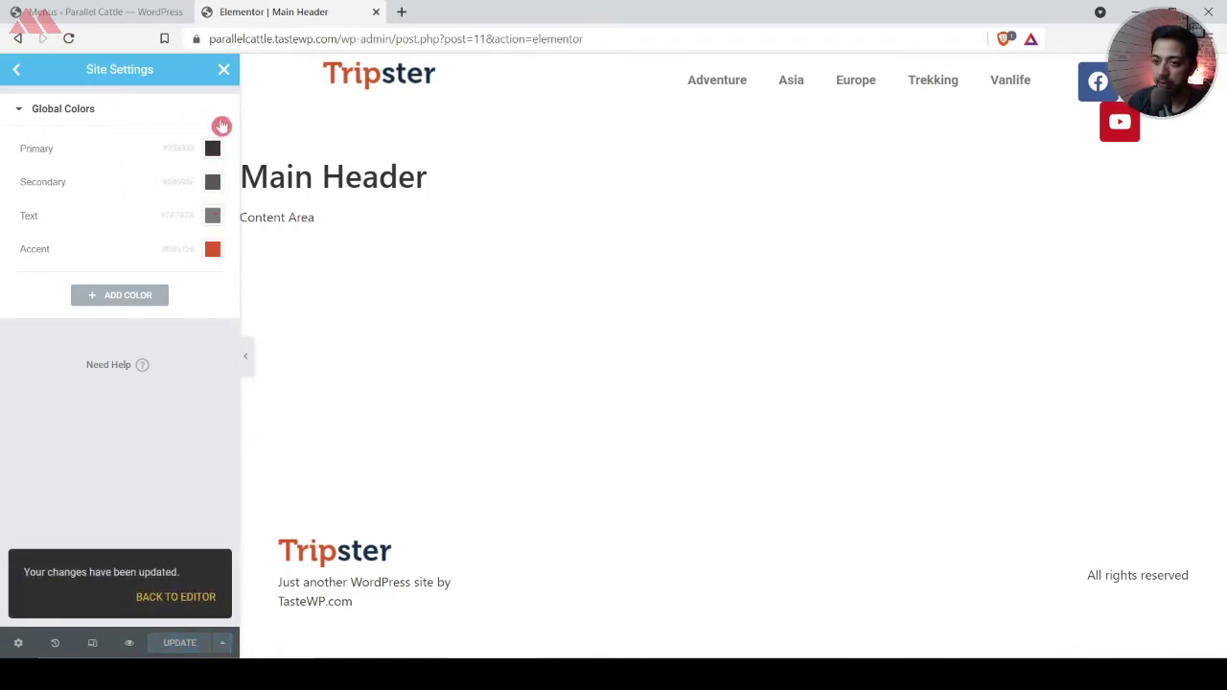
pyautogui.click(230, 74)
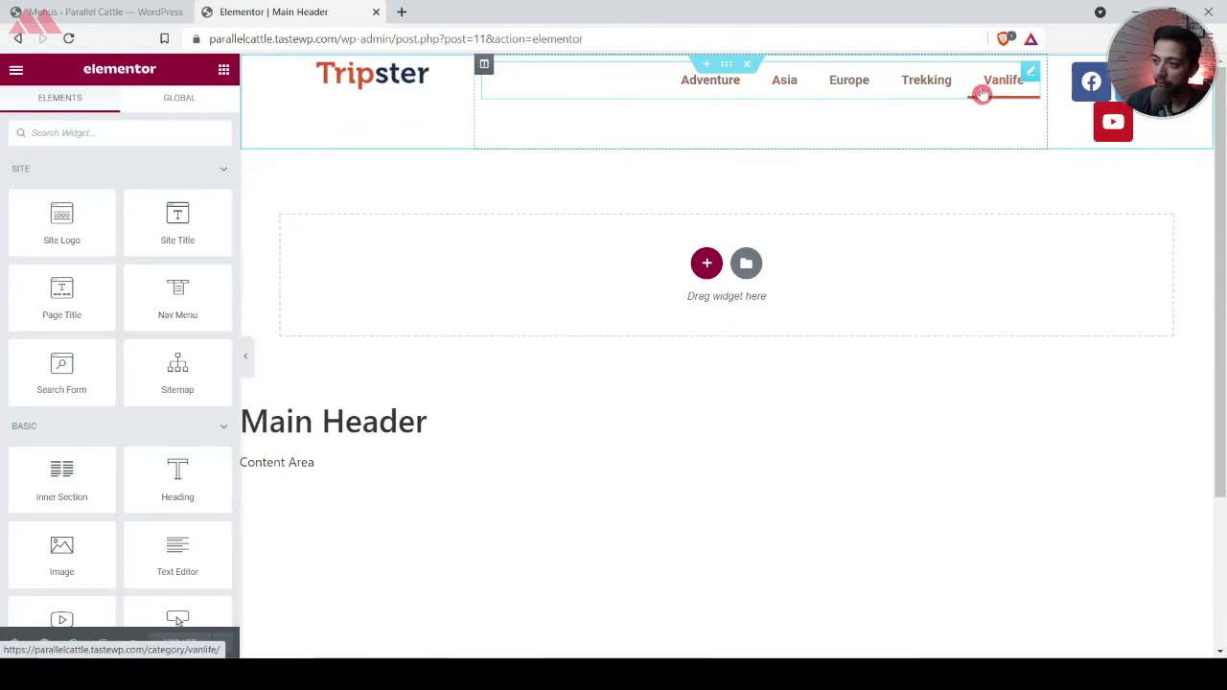
# Make the hover pointer color of the header's Nav Menu fully transparent
pyautogui.click(1032, 75)
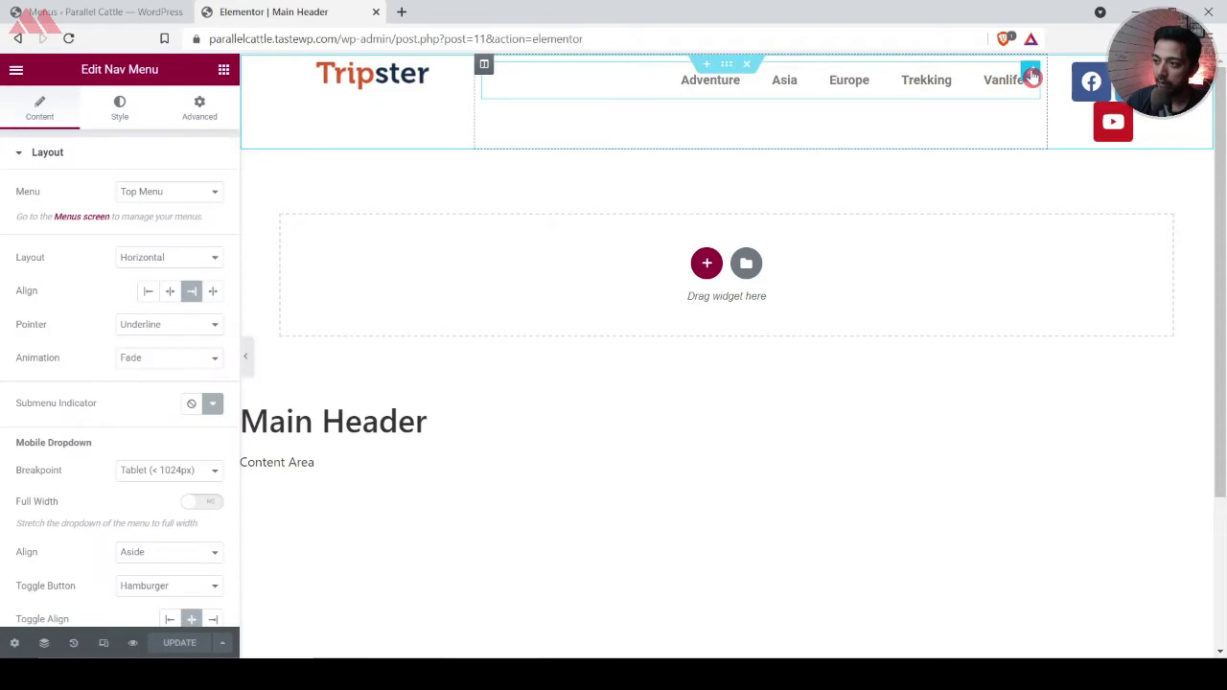
pyautogui.click(119, 119)
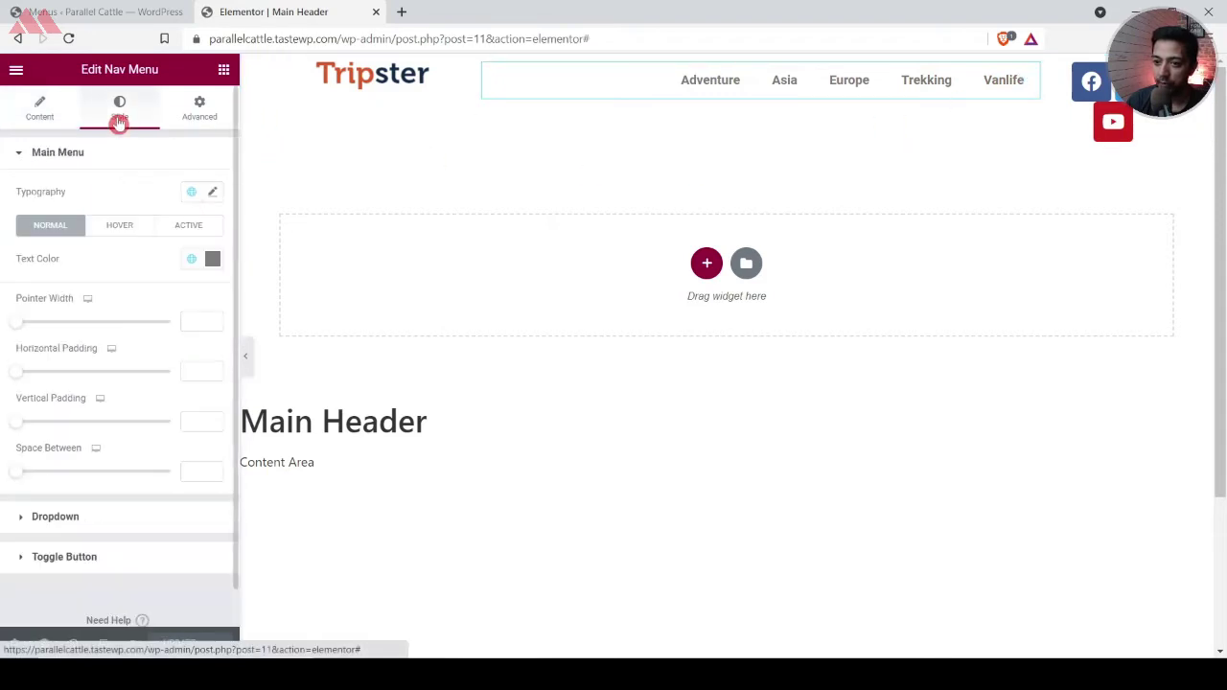
pyautogui.click(121, 228)
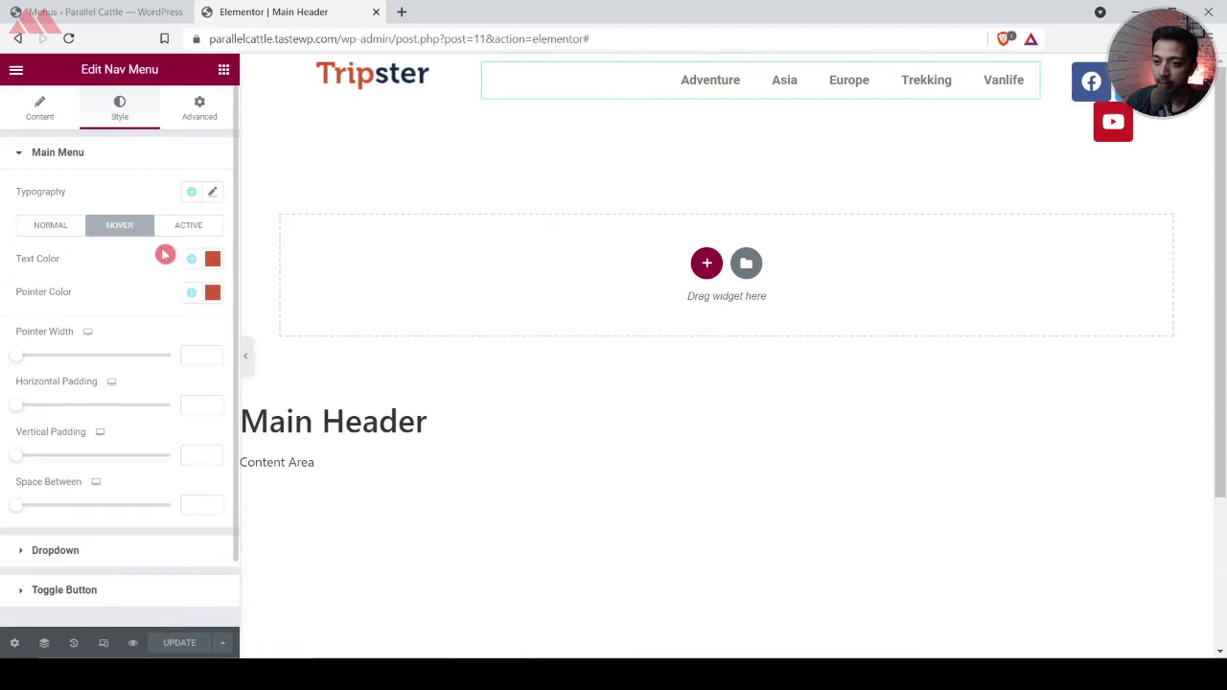
pyautogui.click(190, 294)
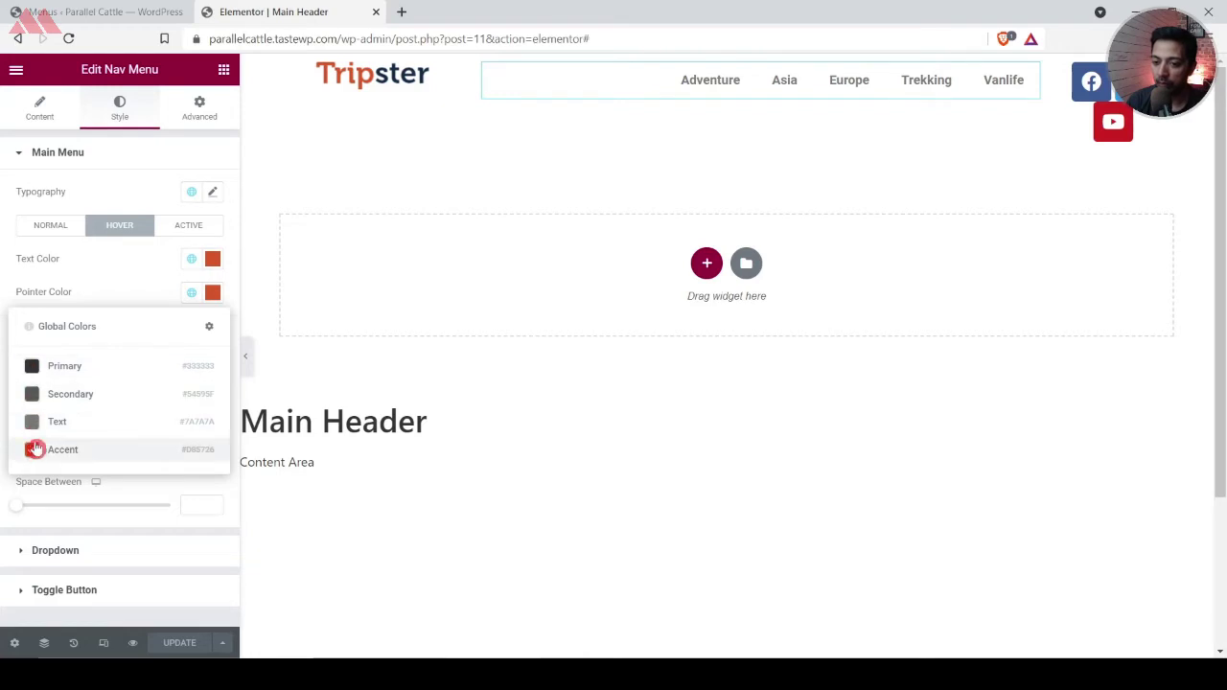
pyautogui.click(6, 406)
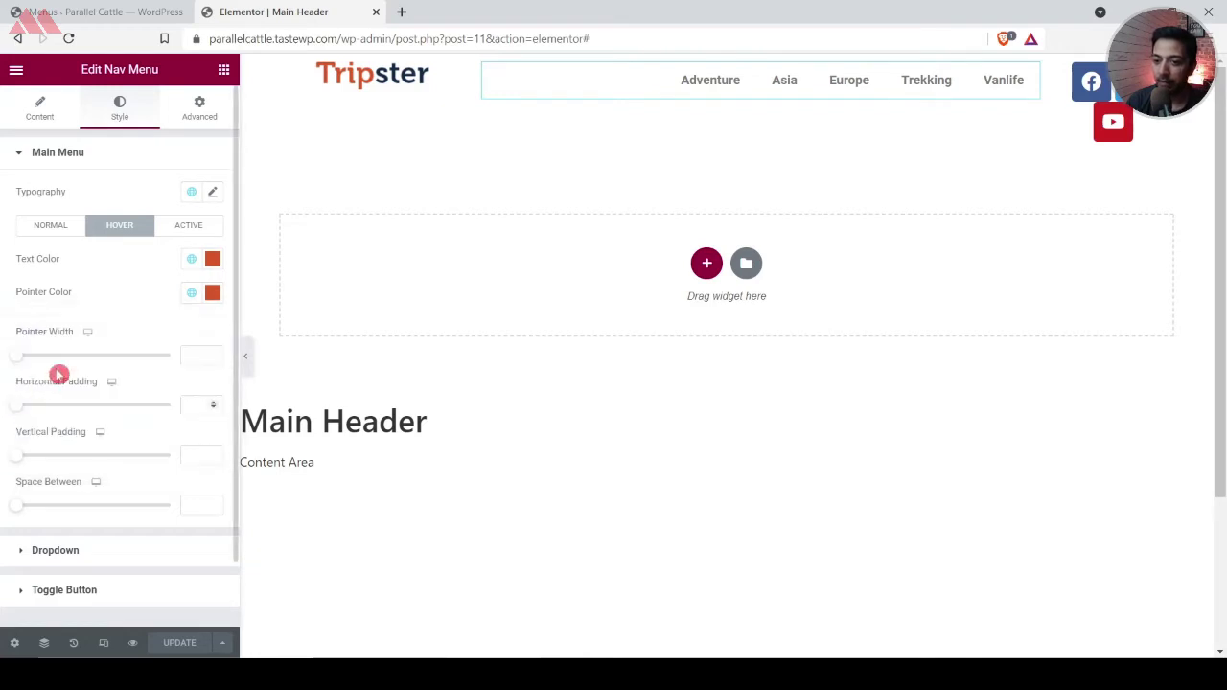
pyautogui.click(212, 296)
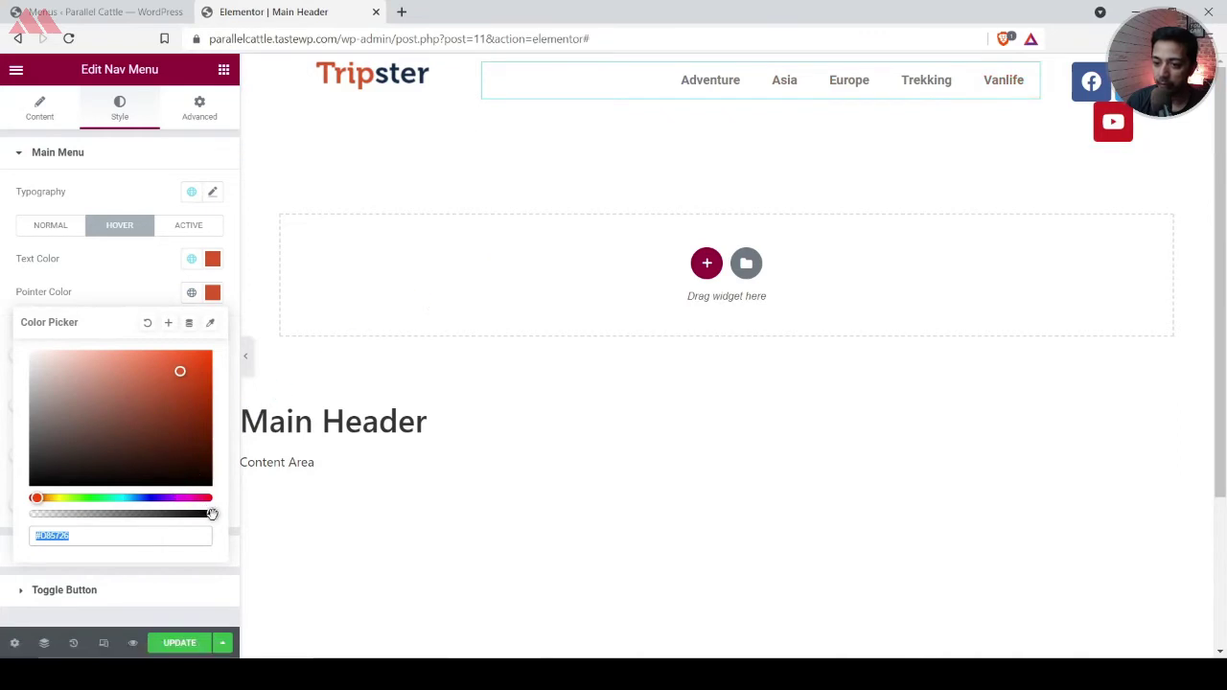
pyautogui.moveTo(212, 514); pyautogui.dragTo(5, 519)
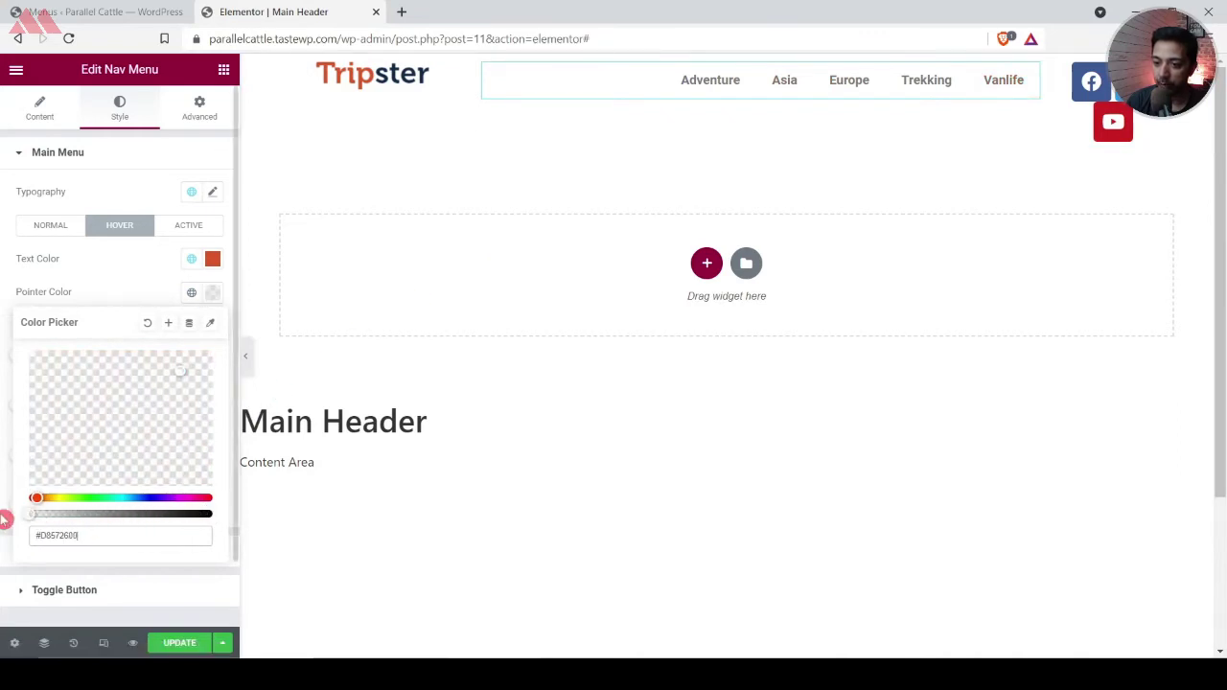
pyautogui.click(8, 460)
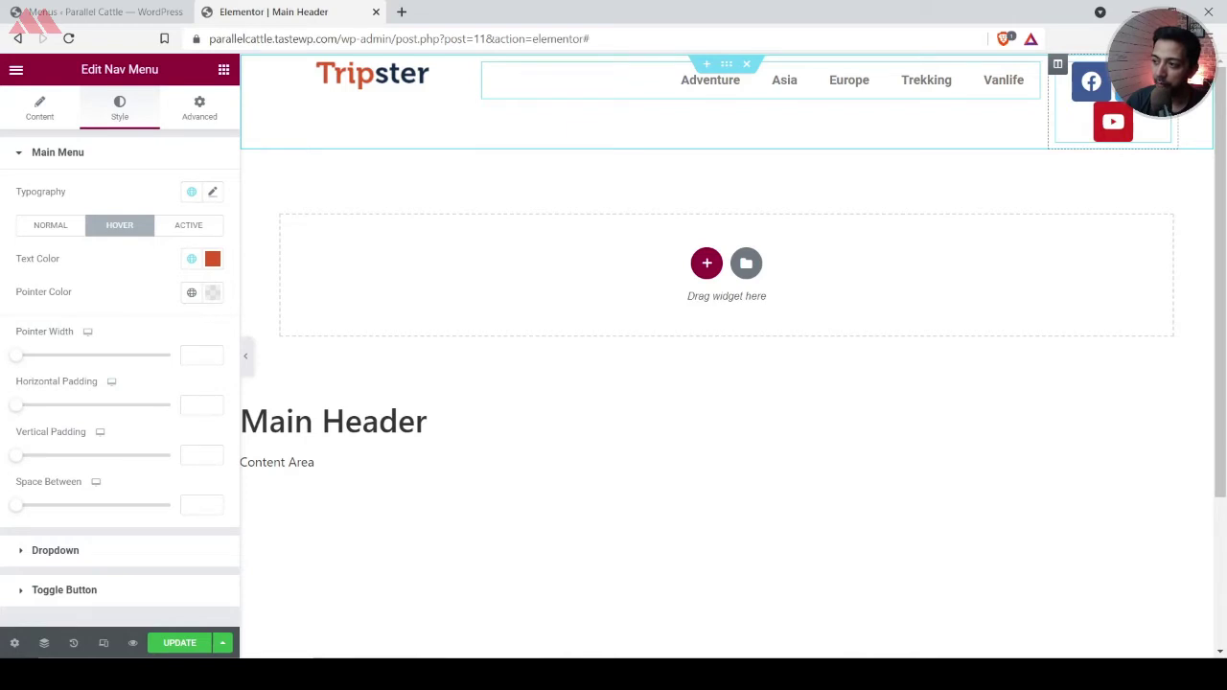
# Change the header's social icons to the Circle shape and set their size to 15
pyautogui.click(1115, 96)
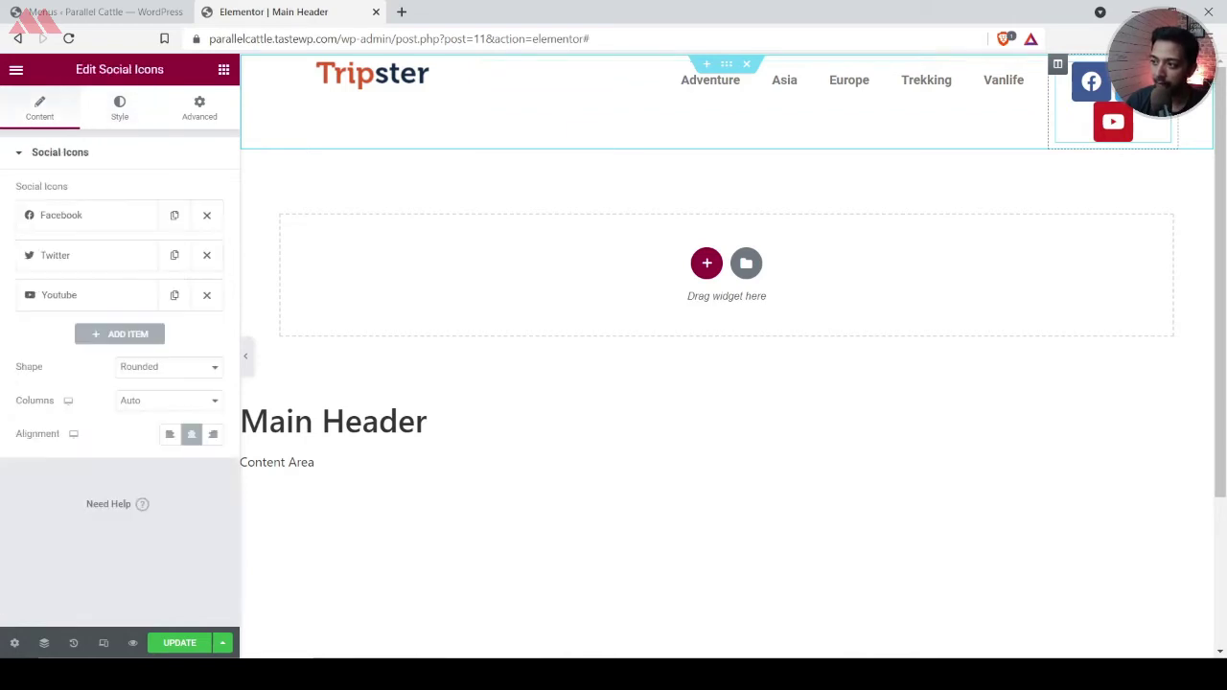
pyautogui.click(117, 115)
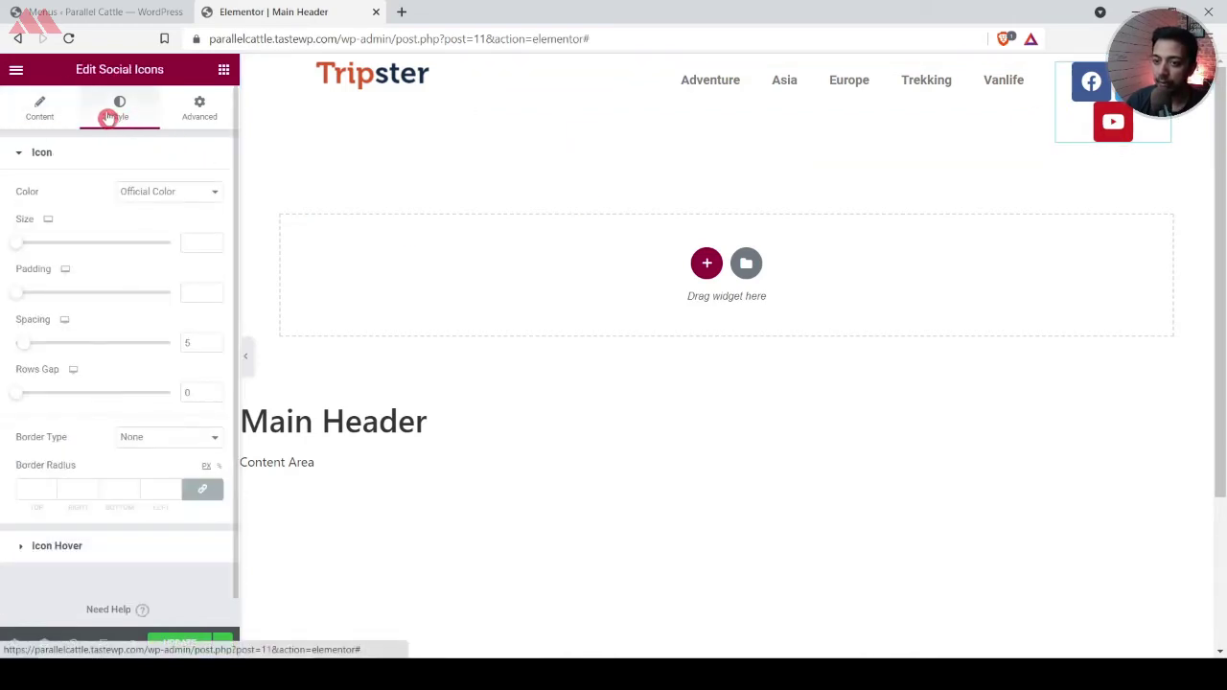
pyautogui.click(39, 109)
pyautogui.click(150, 366)
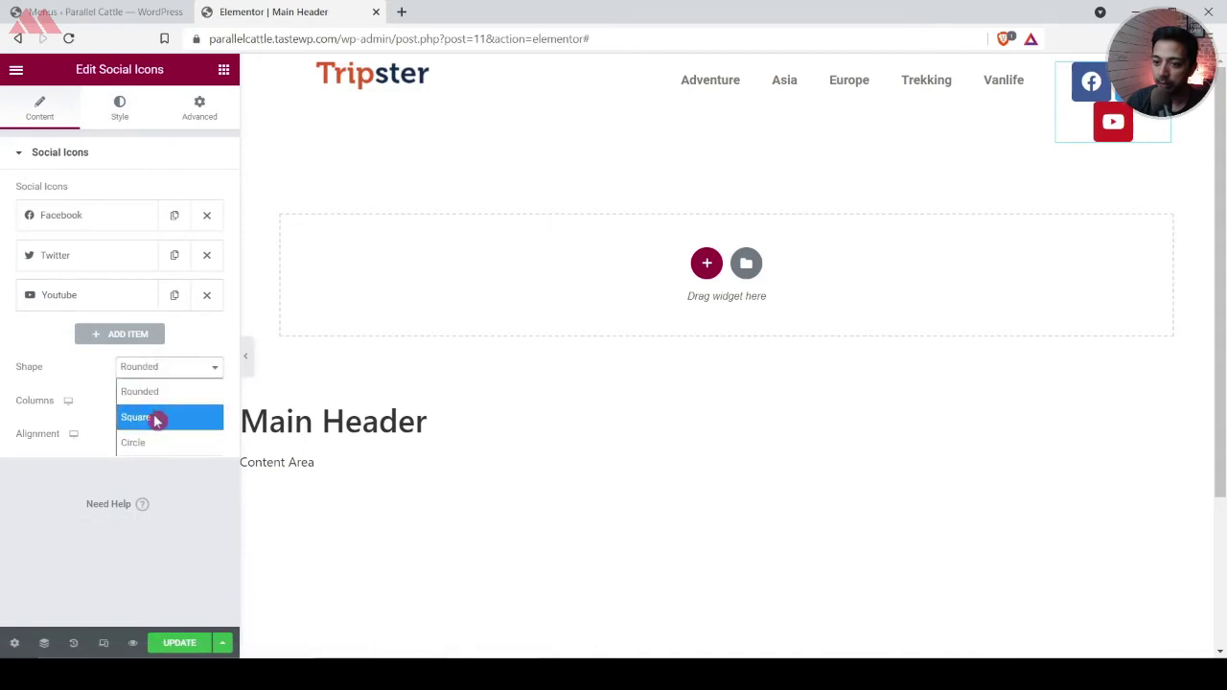
pyautogui.click(156, 444)
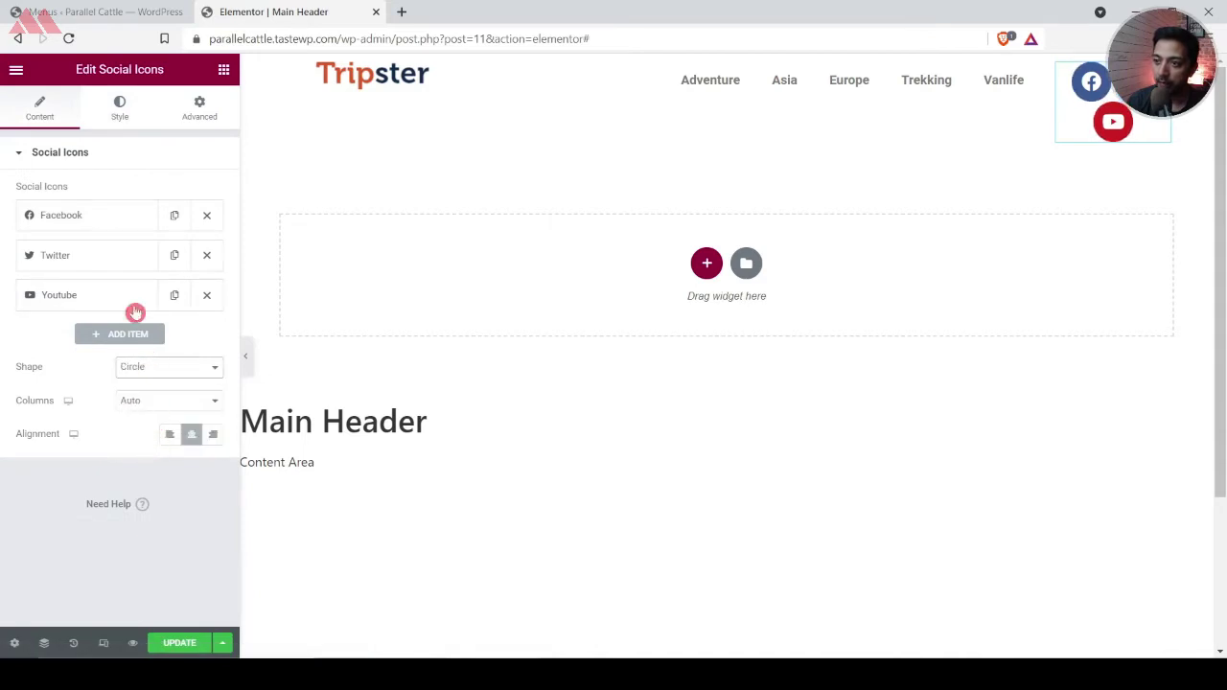
pyautogui.click(126, 116)
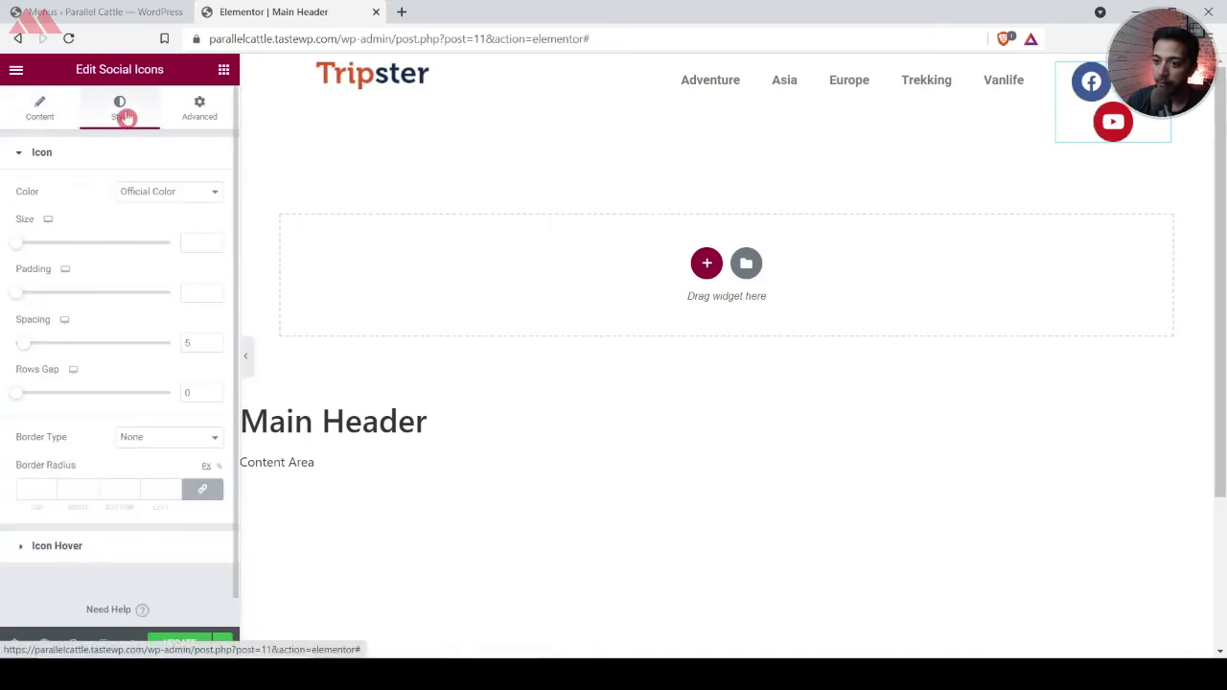
pyautogui.click(186, 242)
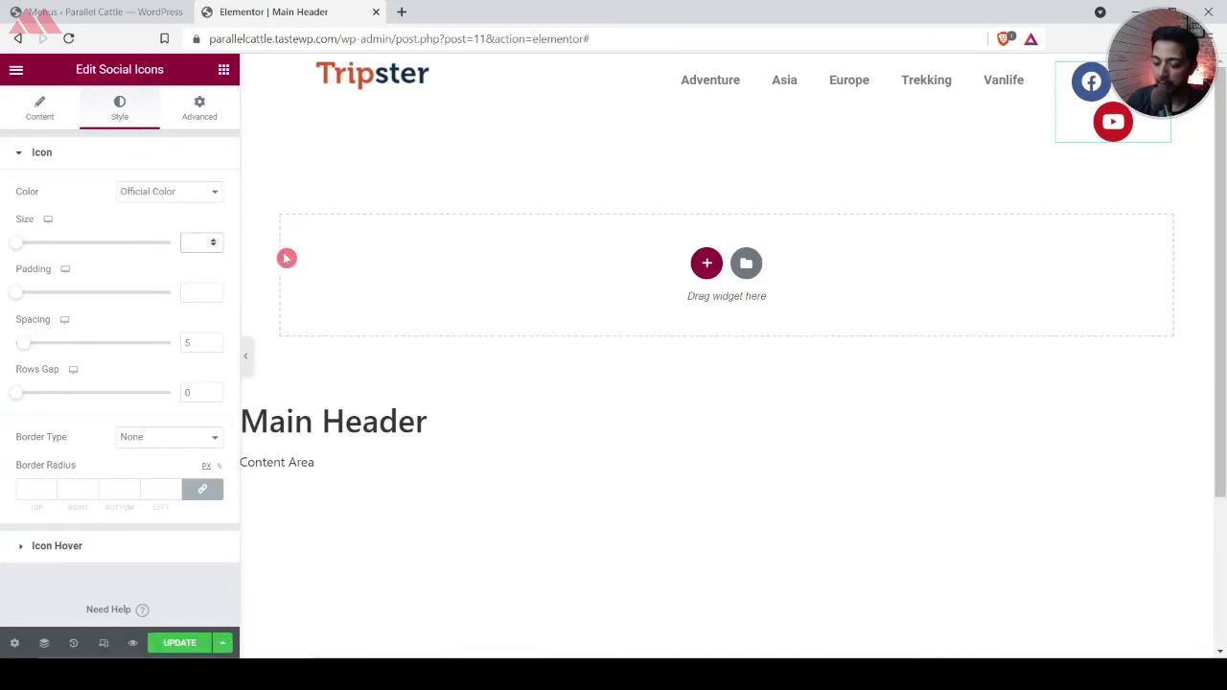
pyautogui.write('15')
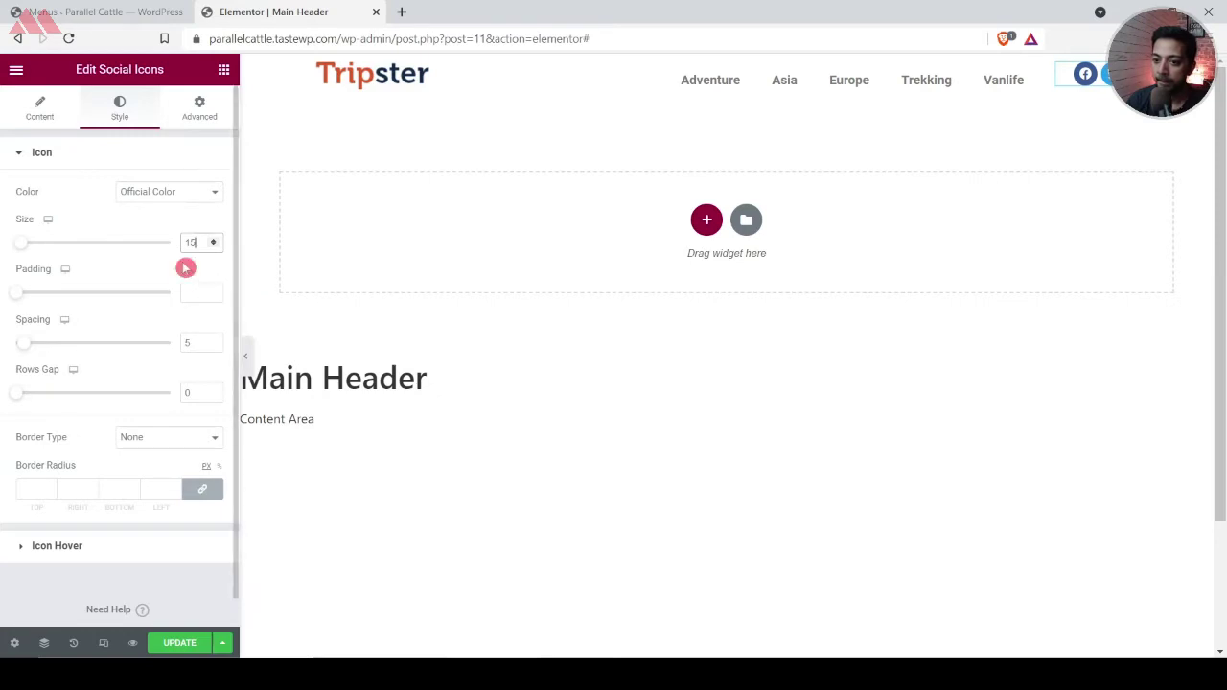
# Switch the social icons to custom colors, with the global Accent color as primary and white as secondary
pyautogui.click(156, 192)
pyautogui.click(151, 243)
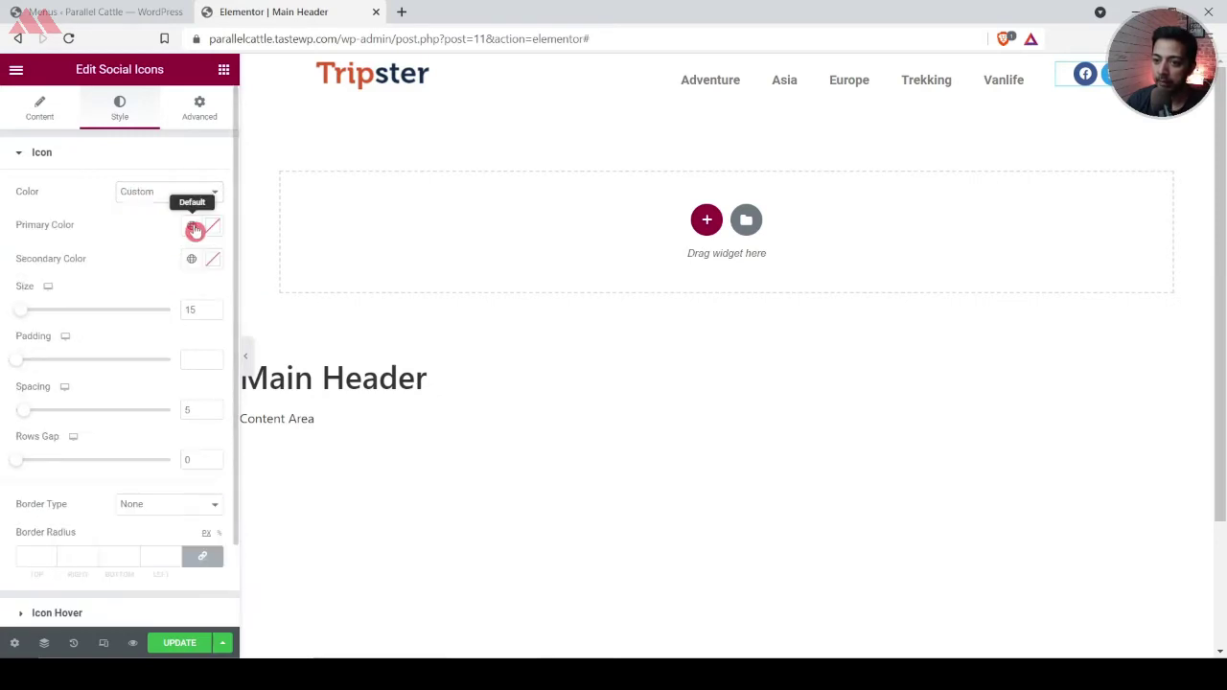
pyautogui.click(191, 226)
pyautogui.click(87, 388)
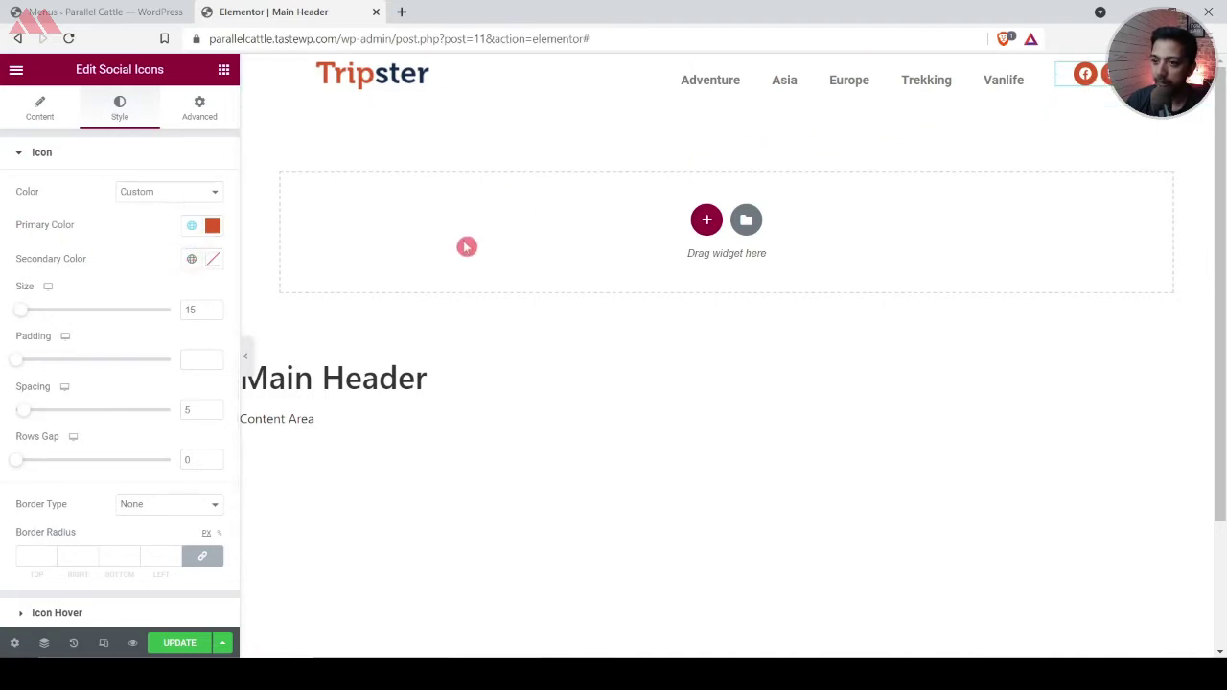
pyautogui.click(215, 260)
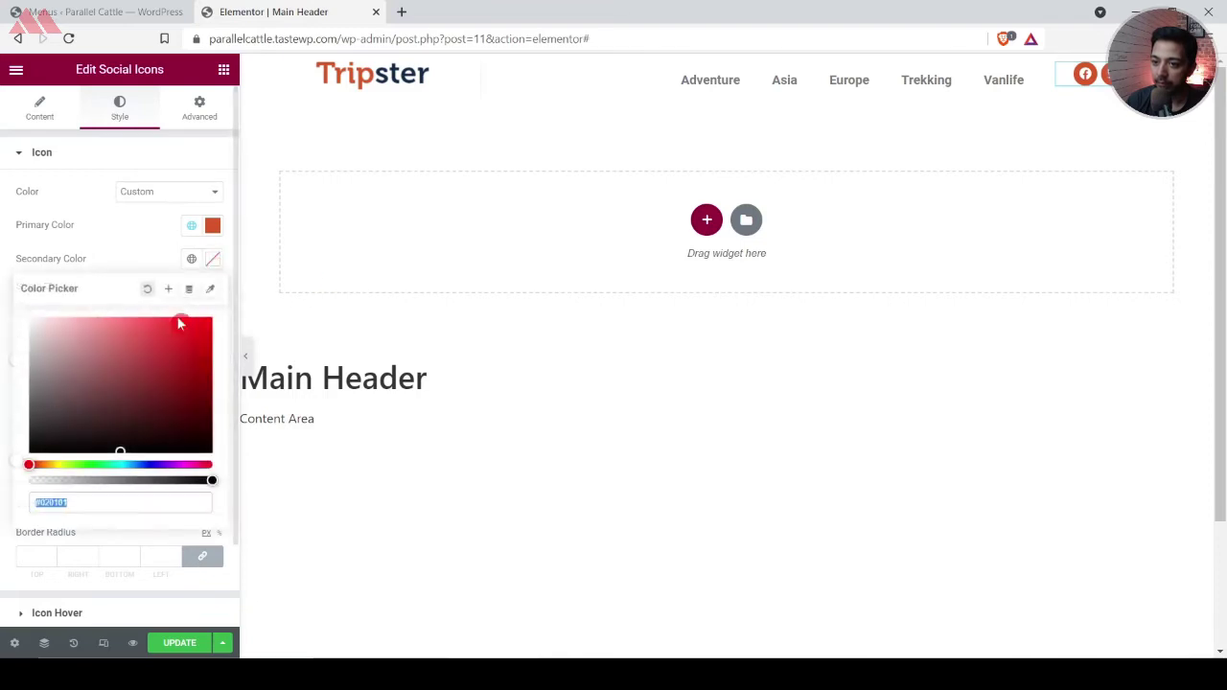
pyautogui.click(5, 277)
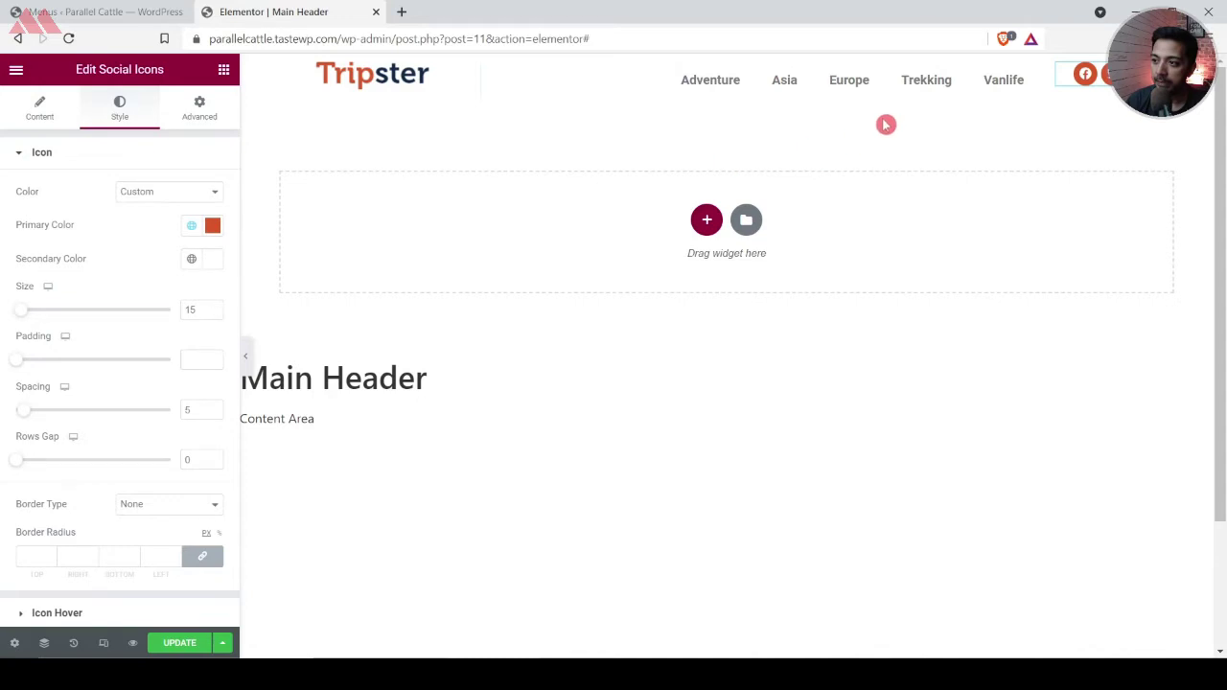
# Set the header section's vertical alignment to Middle and update the template
pyautogui.click(729, 69)
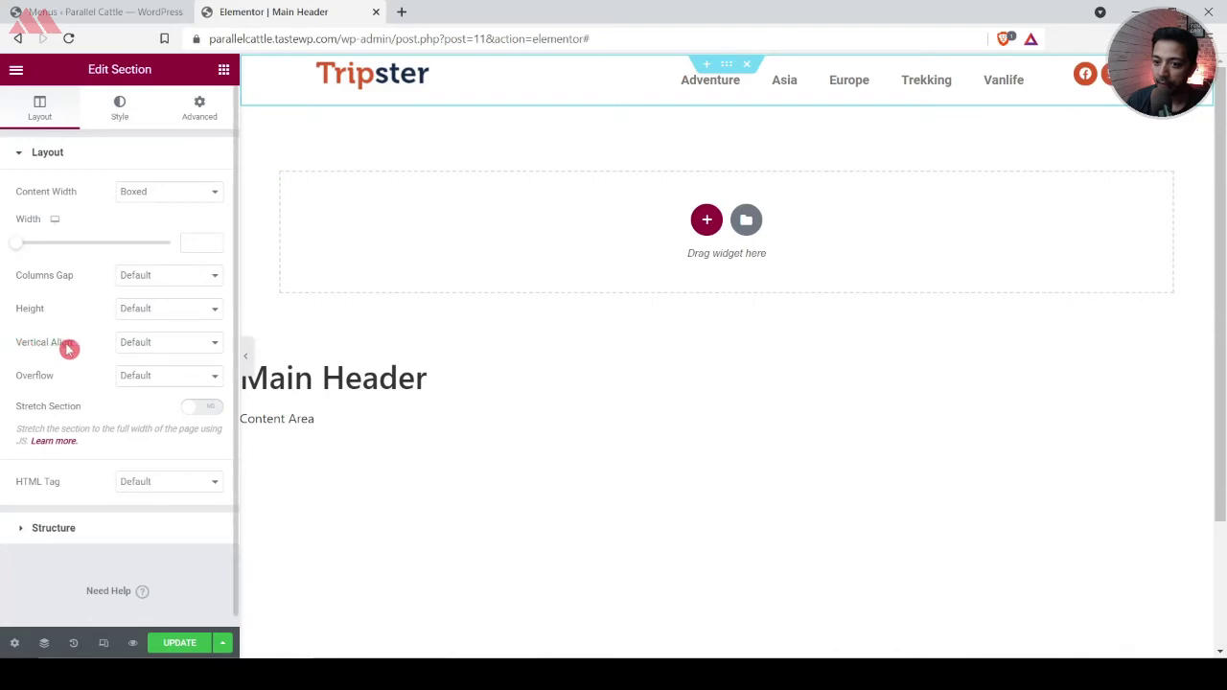
pyautogui.click(122, 345)
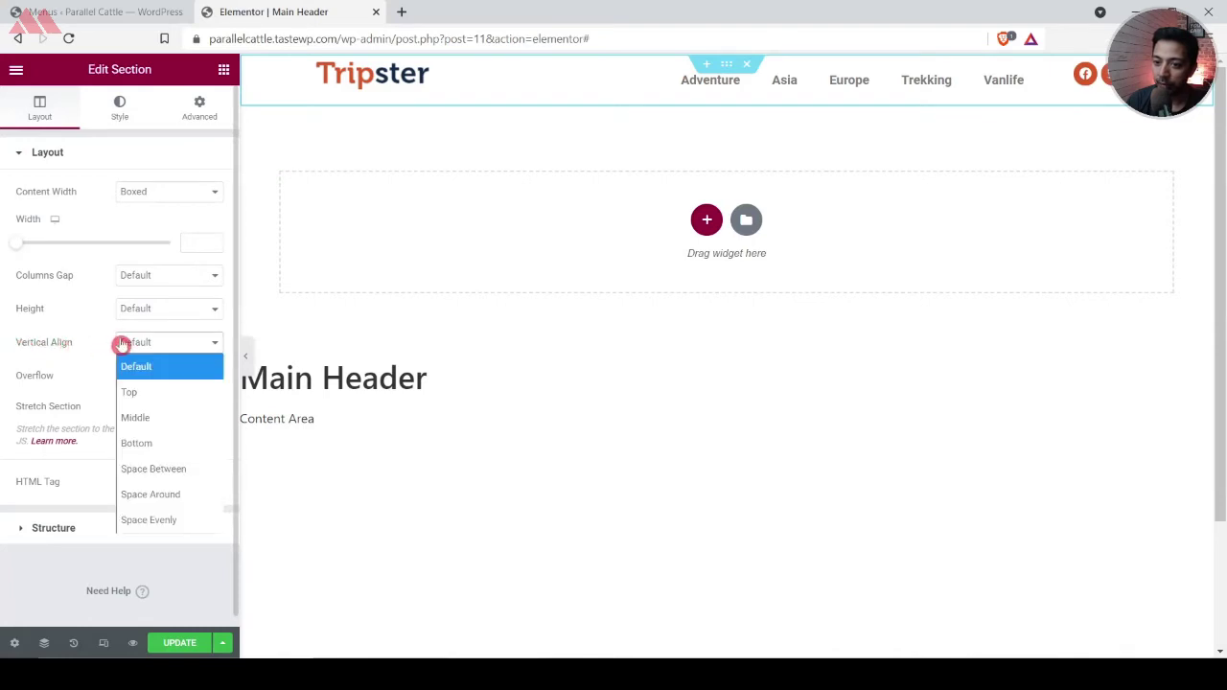
pyautogui.click(146, 422)
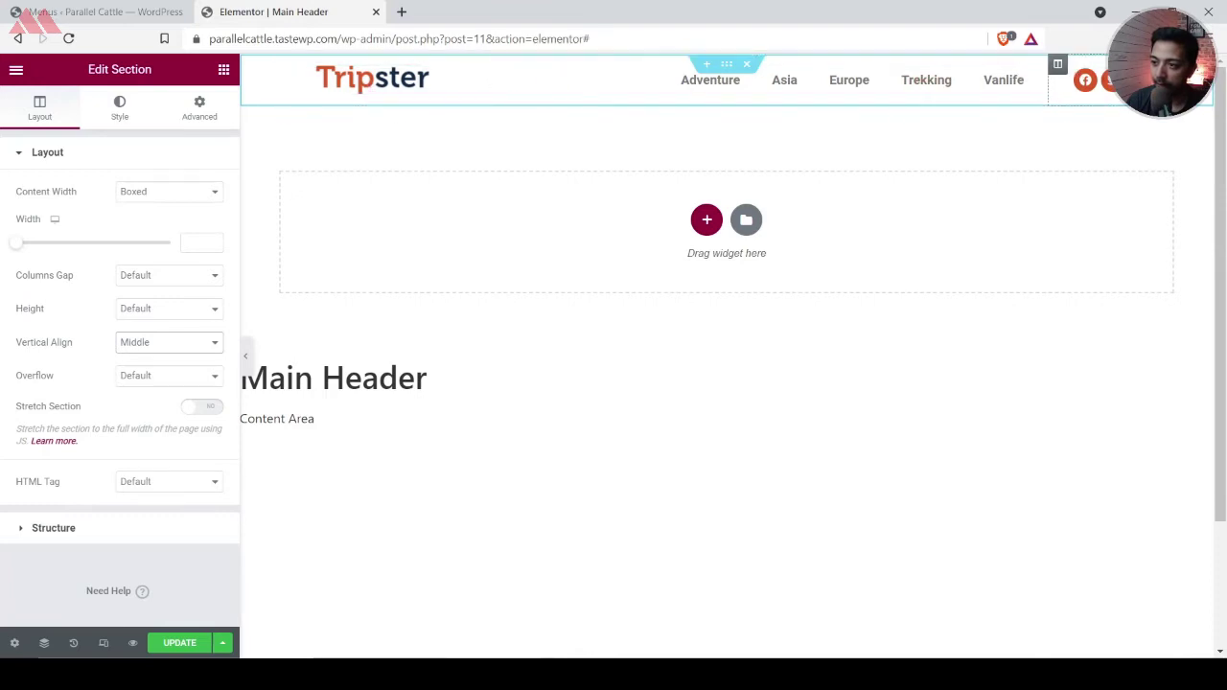
pyautogui.click(180, 644)
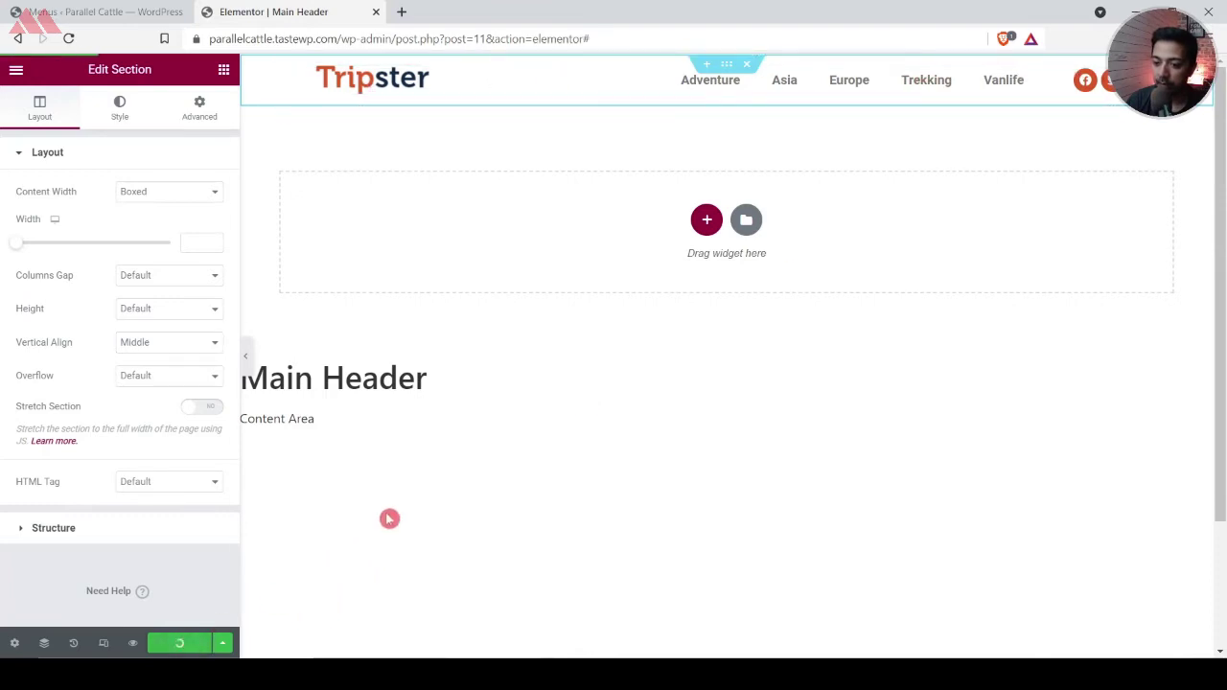
pyautogui.scroll(-2, 527, 346)
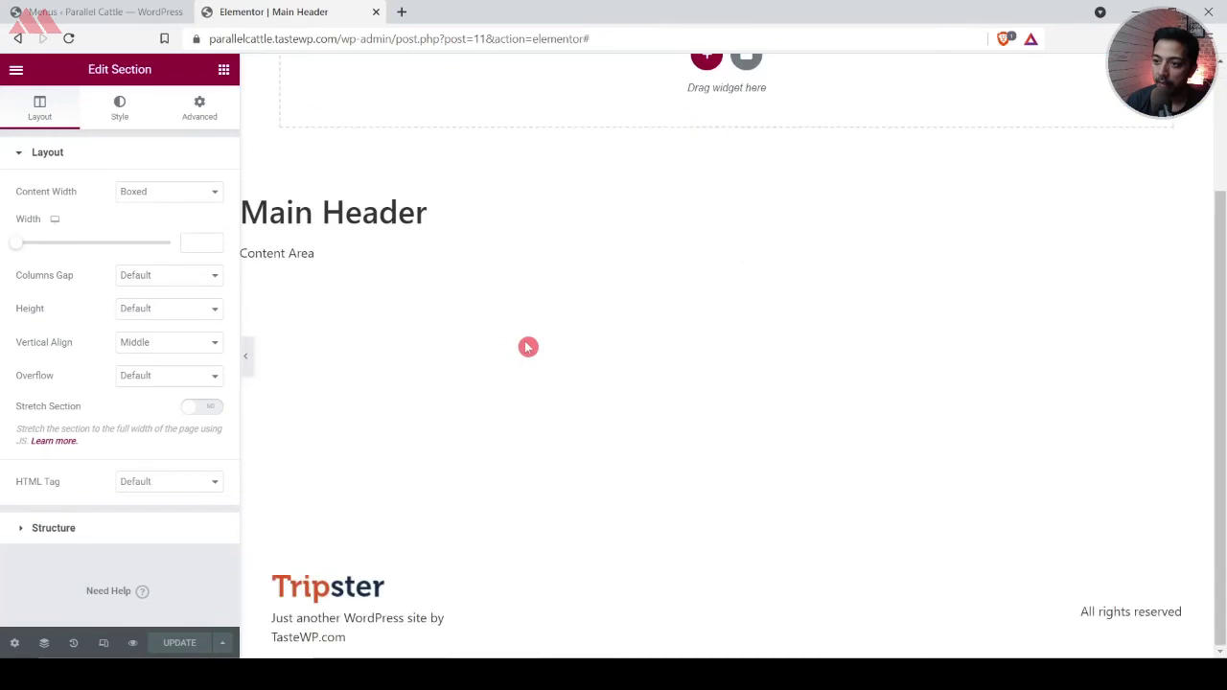
pyautogui.scroll(2, 498, 307)
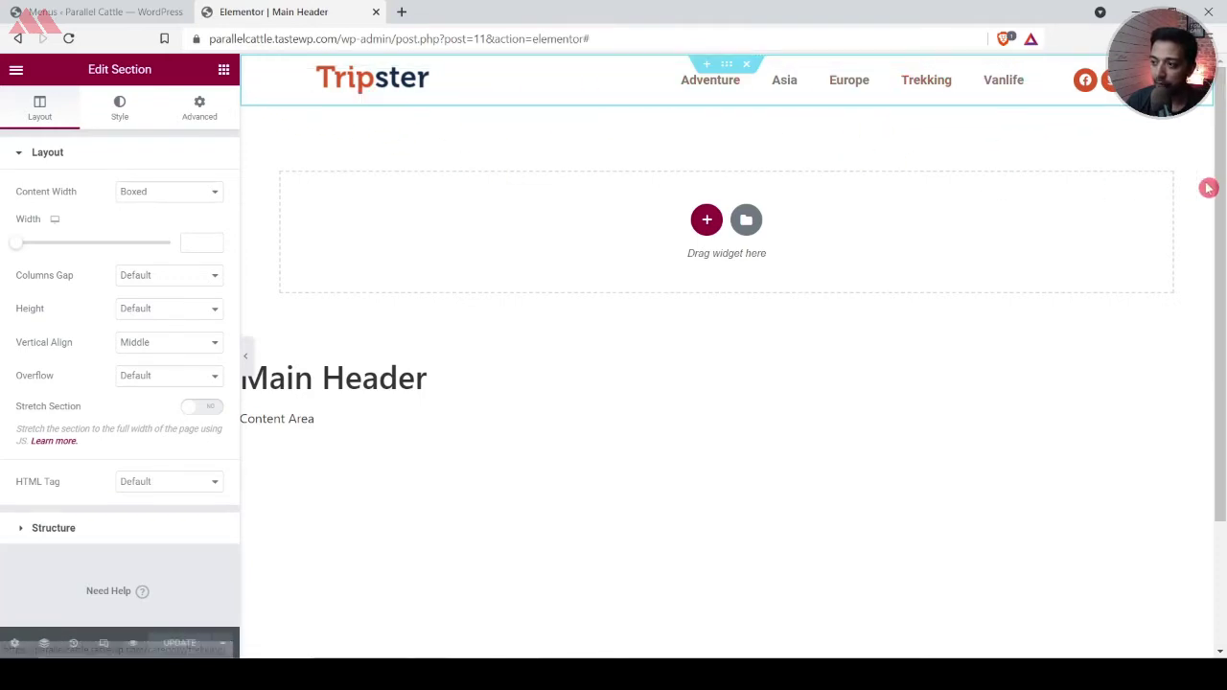
# Make the header section sticky at the top of the page through its motion effects
pyautogui.moveTo(1223, 186); pyautogui.dragTo(1118, 115)
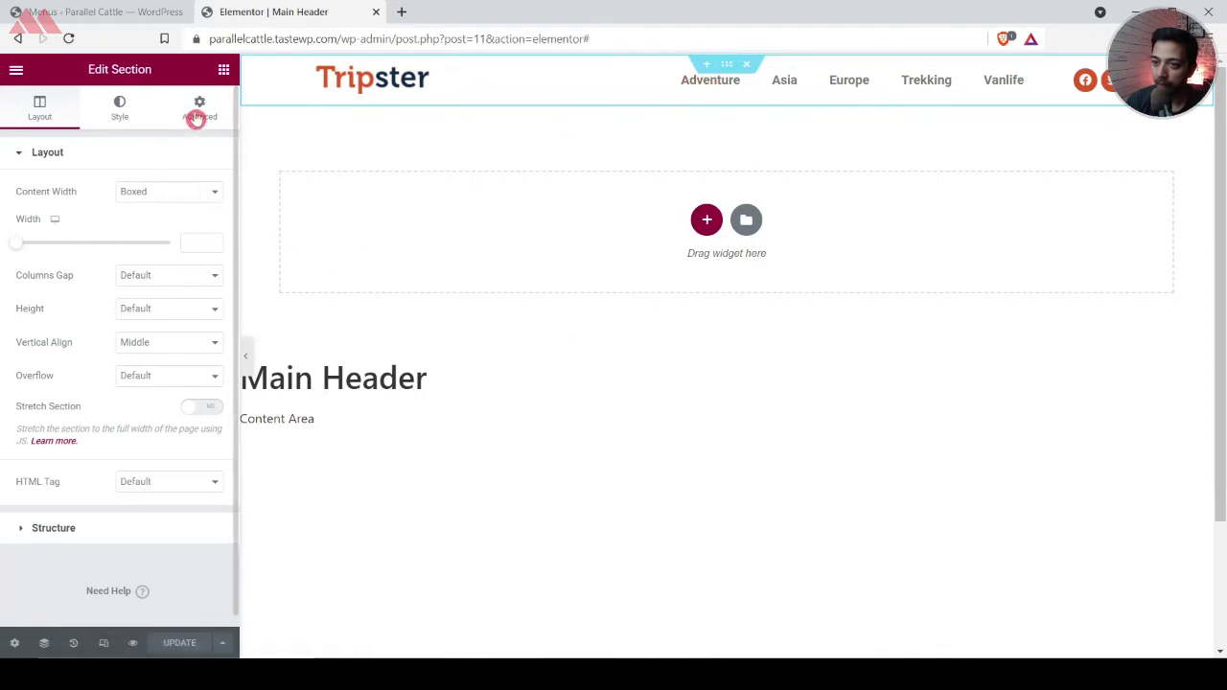
pyautogui.click(197, 116)
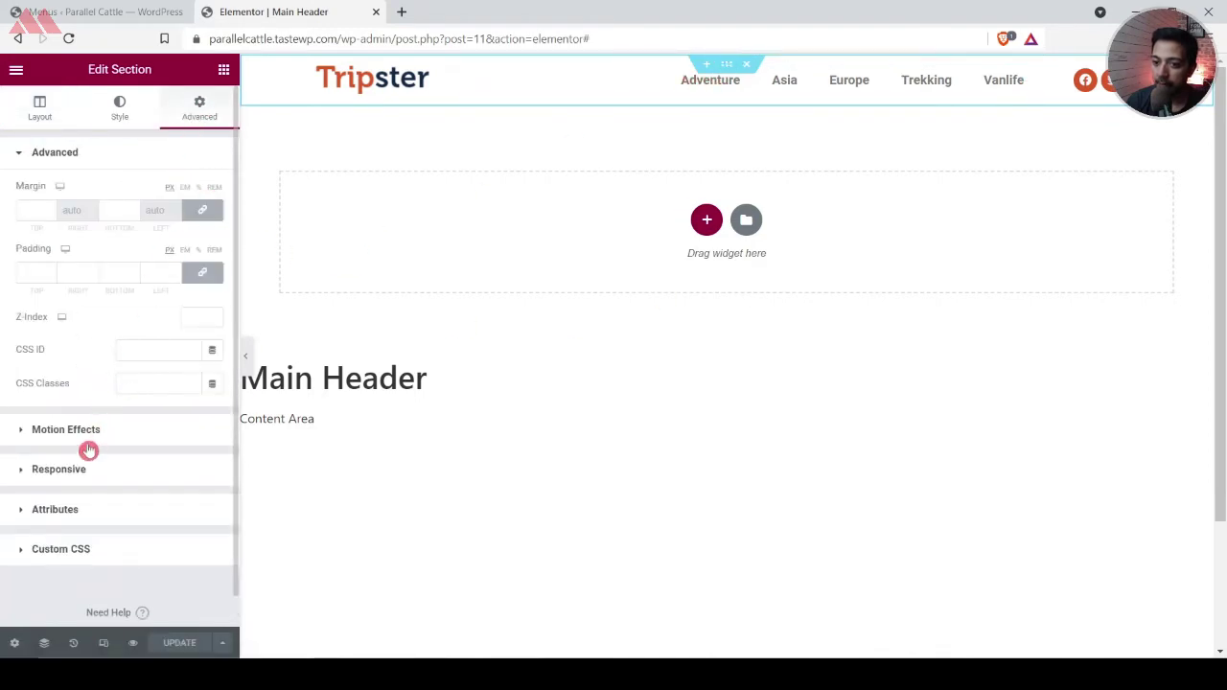
pyautogui.click(39, 433)
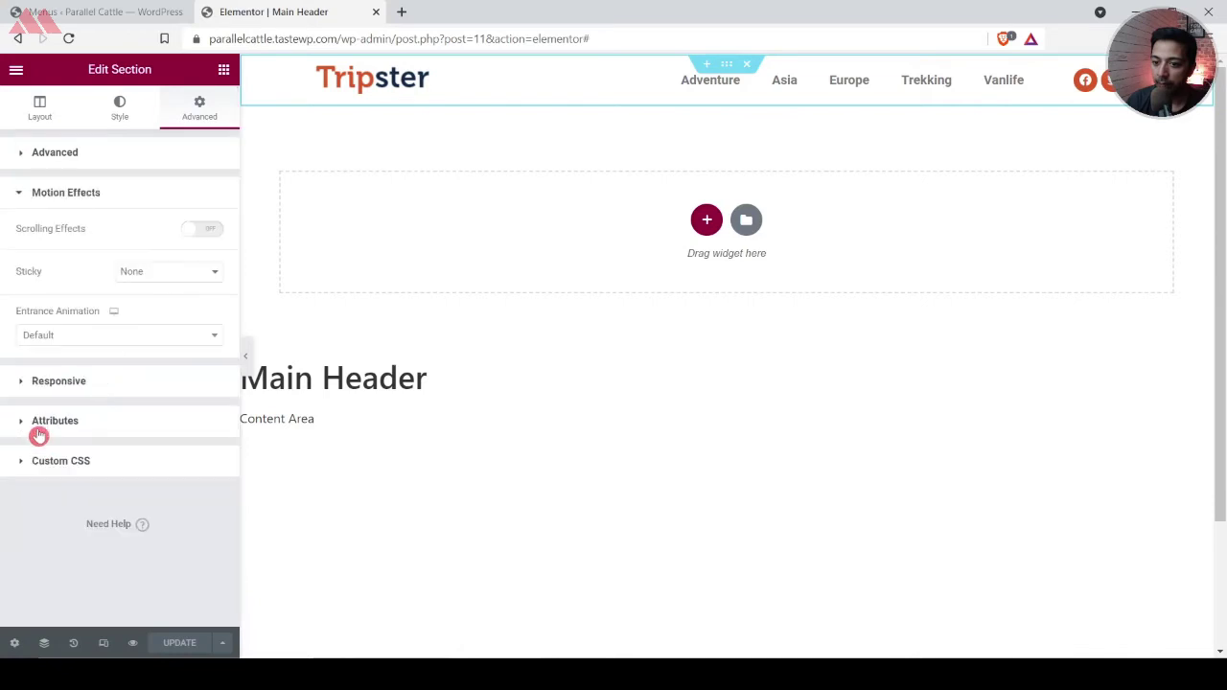
pyautogui.click(164, 273)
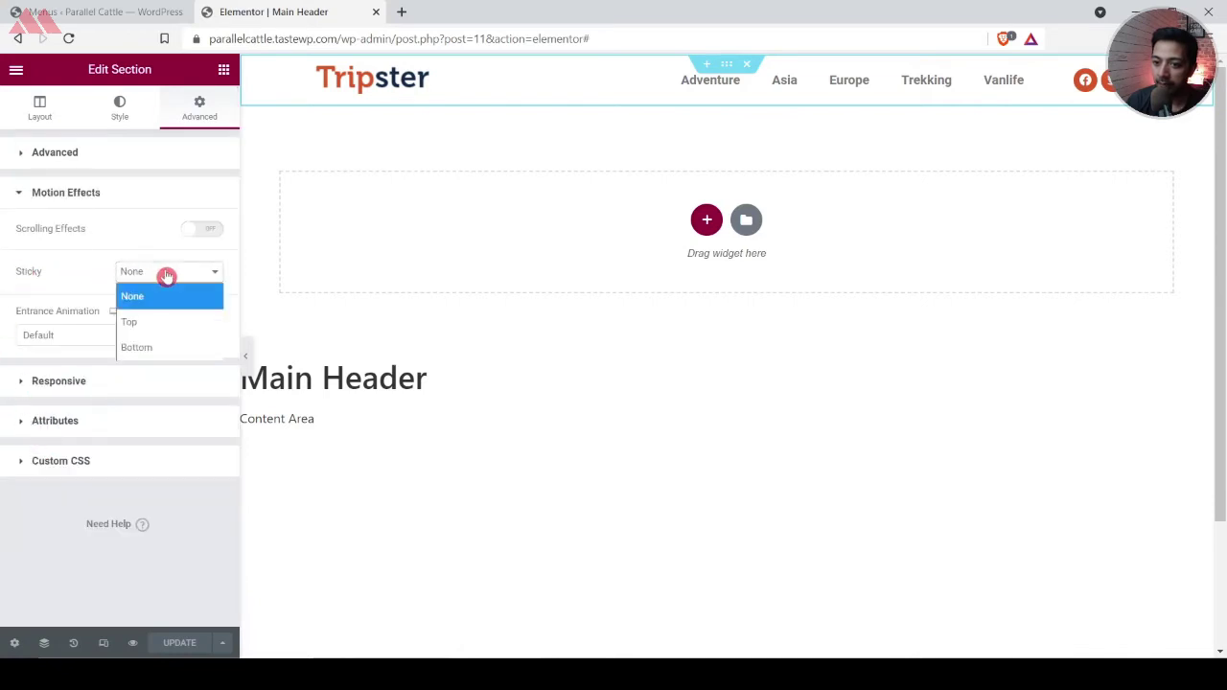
pyautogui.click(149, 330)
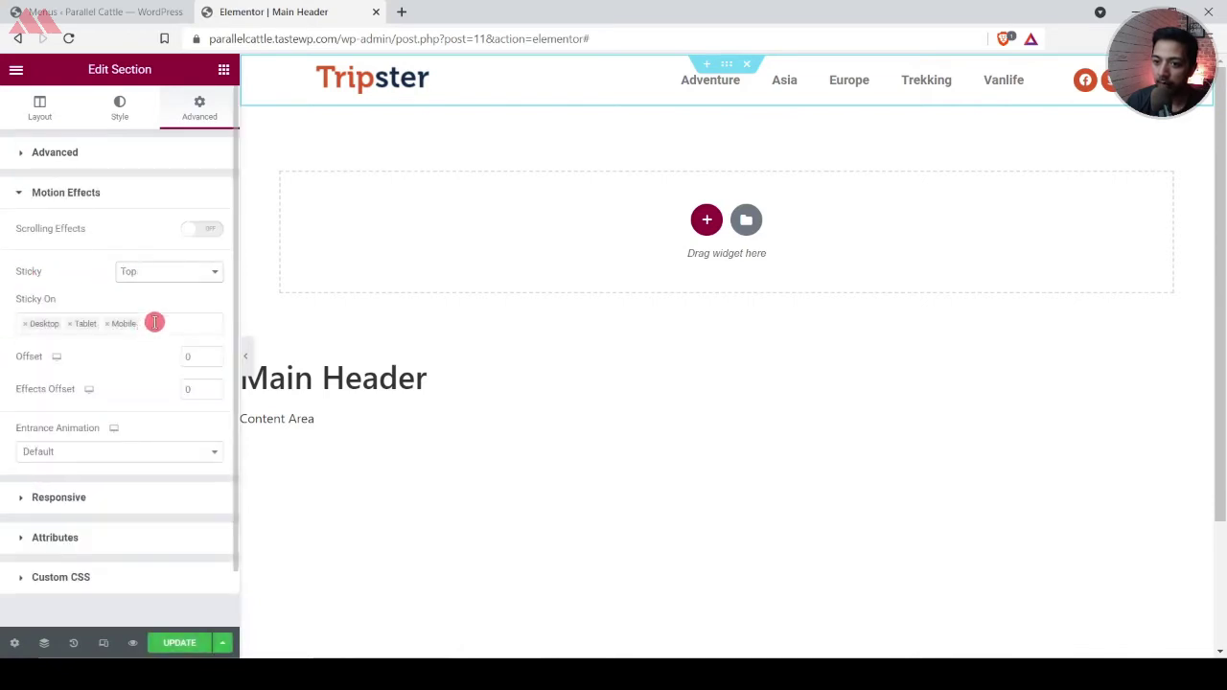
# Give the header section a Classic background in white
pyautogui.click(121, 115)
pyautogui.click(148, 230)
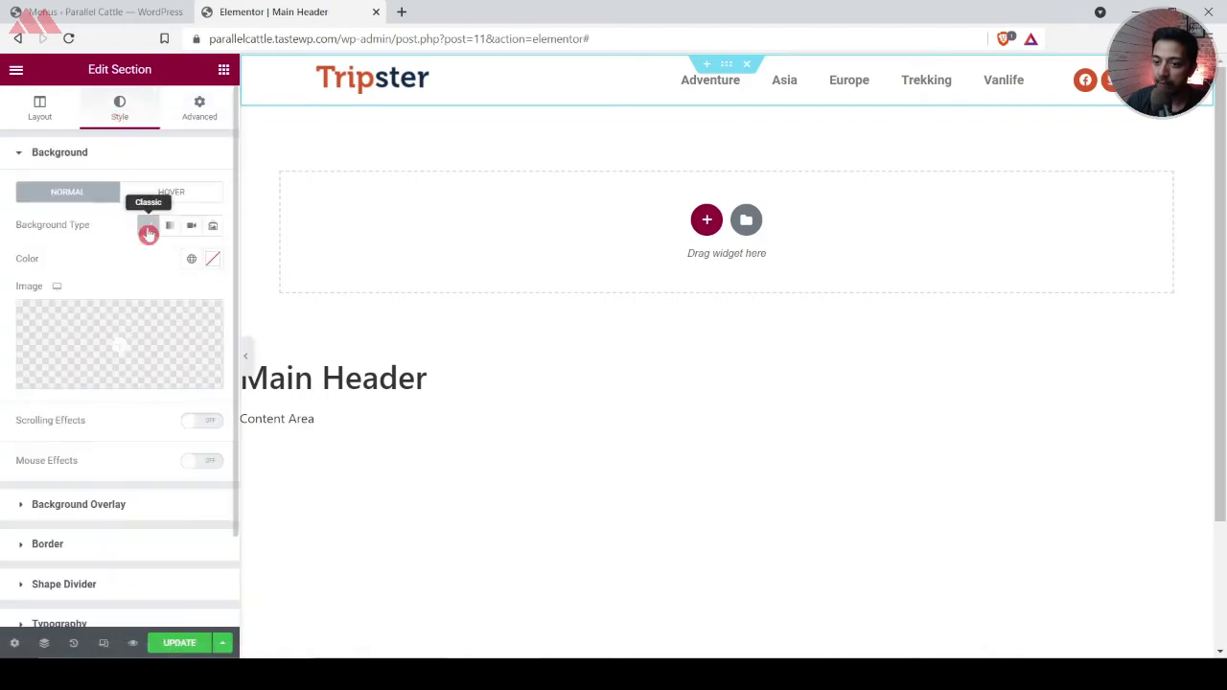
pyautogui.click(213, 260)
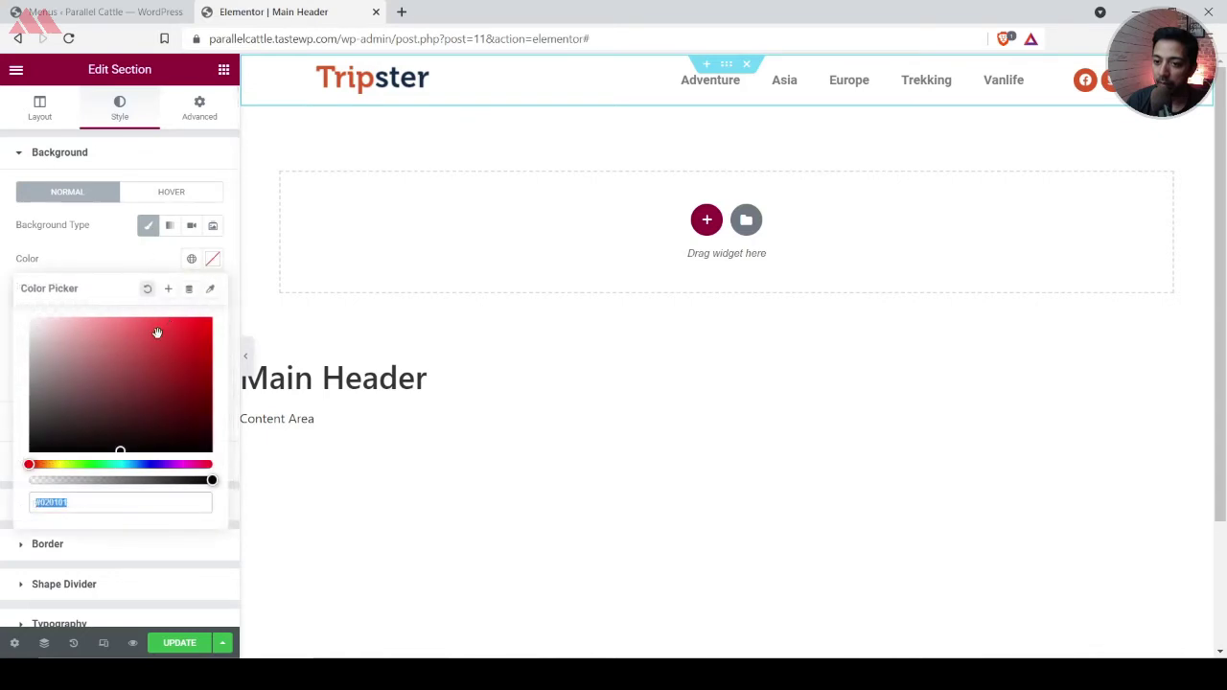
pyautogui.moveTo(5, 323); pyautogui.dragTo(3, 320)
pyautogui.click(5, 265)
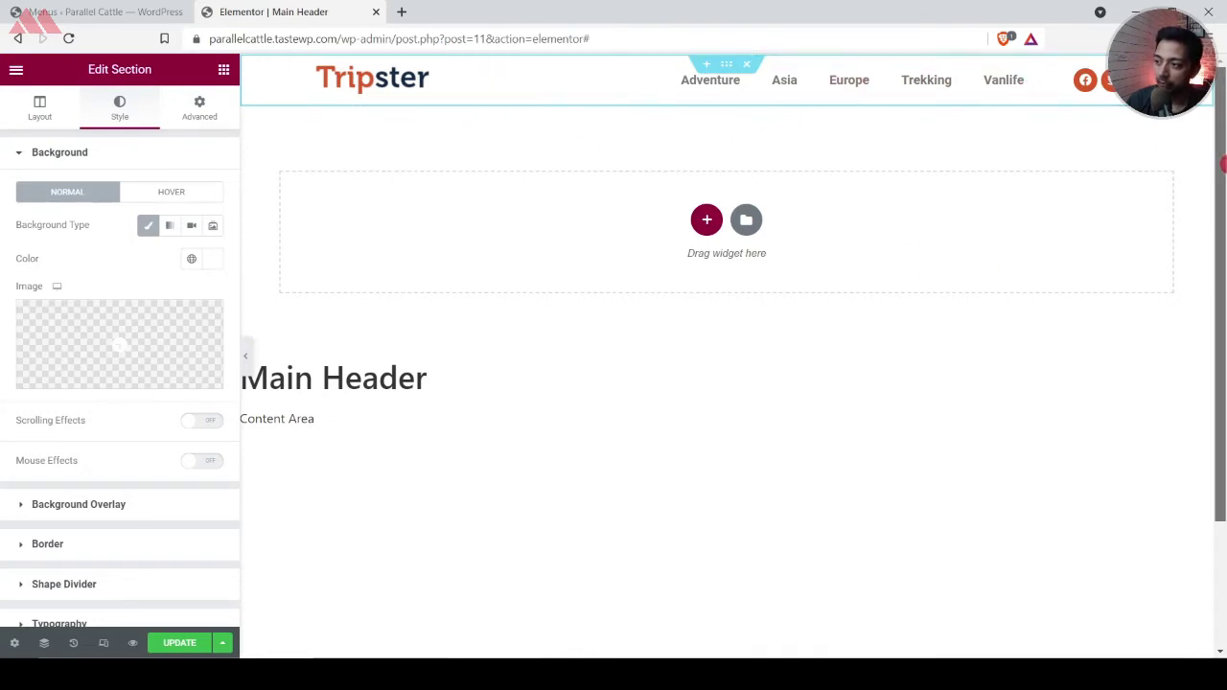
pyautogui.moveTo(1224, 164); pyautogui.dragTo(548, 223)
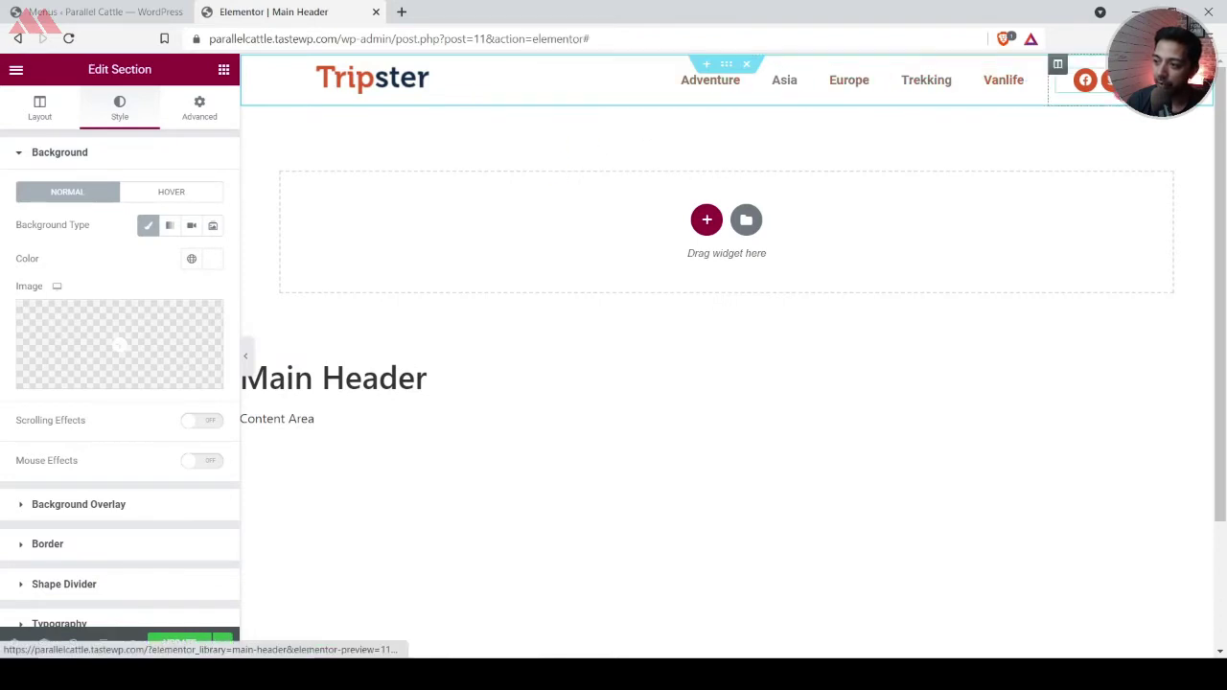
pyautogui.moveTo(1224, 171); pyautogui.dragTo(767, 143)
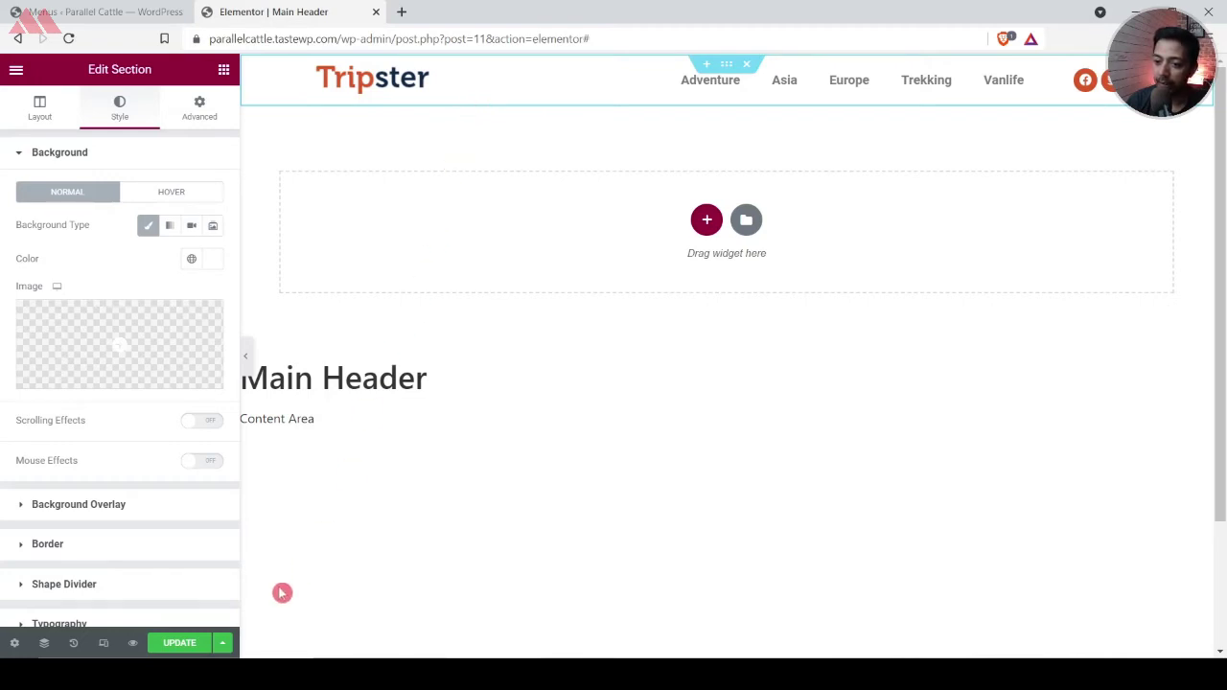
# Switch to the mobile preview and hide the social icons column on mobile
pyautogui.click(103, 650)
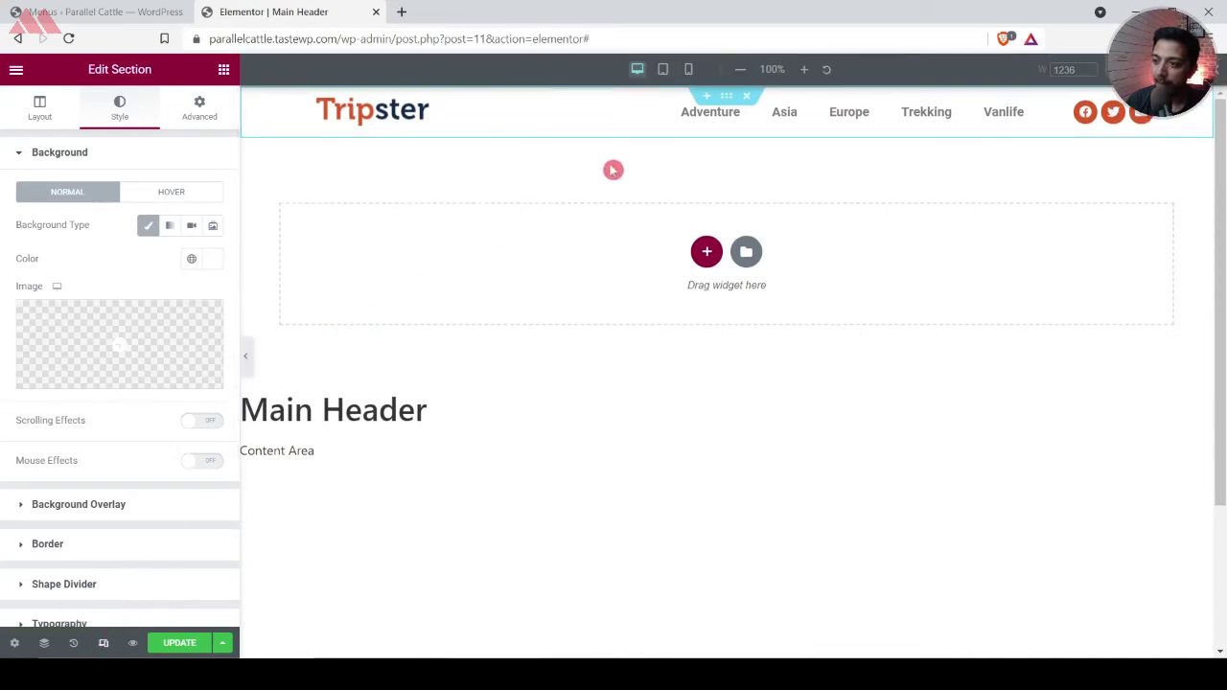
pyautogui.click(688, 71)
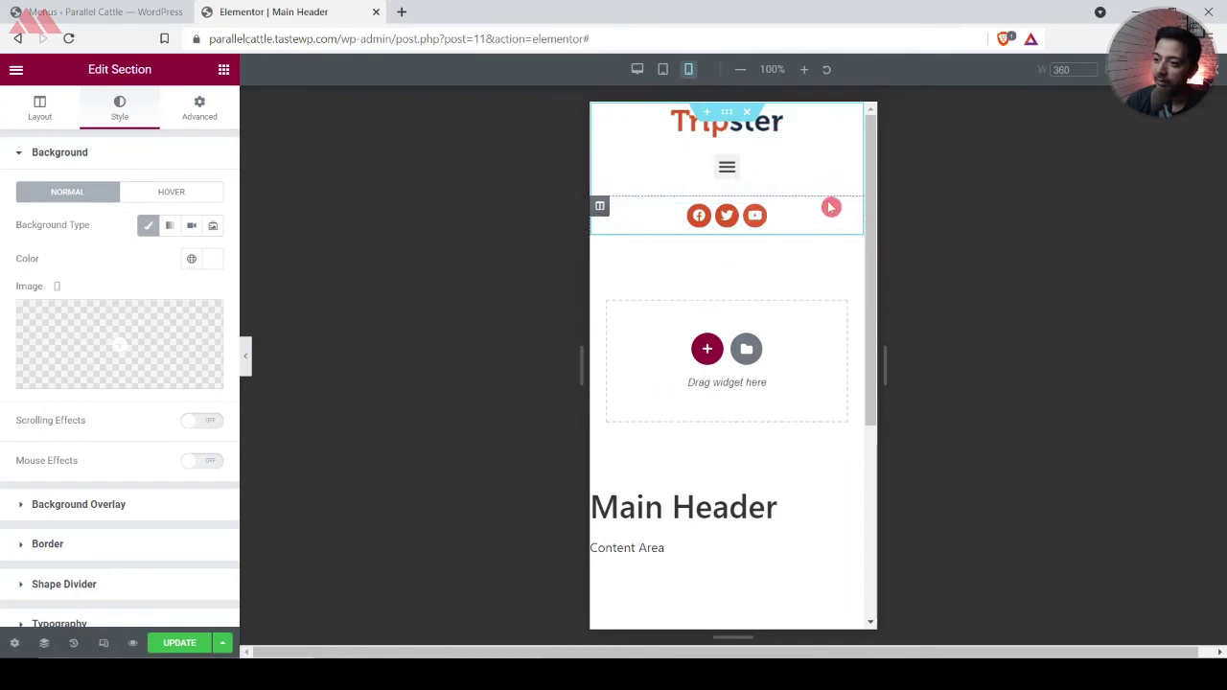
pyautogui.click(599, 209)
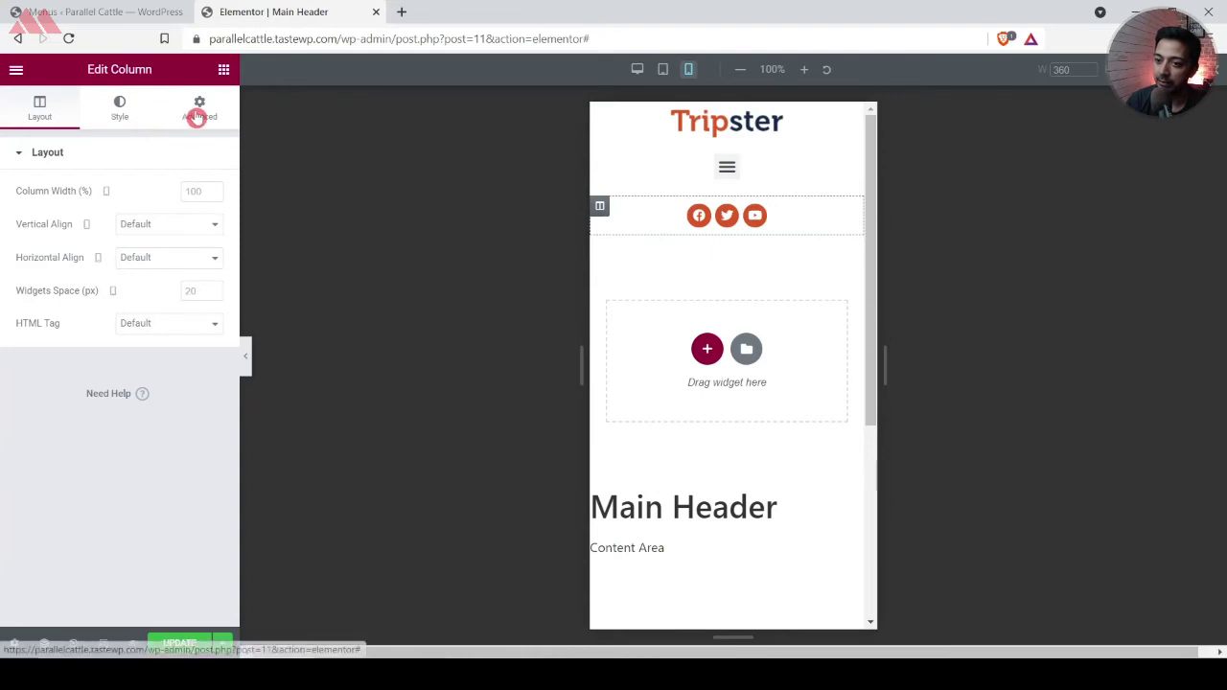
pyautogui.click(197, 116)
pyautogui.click(56, 474)
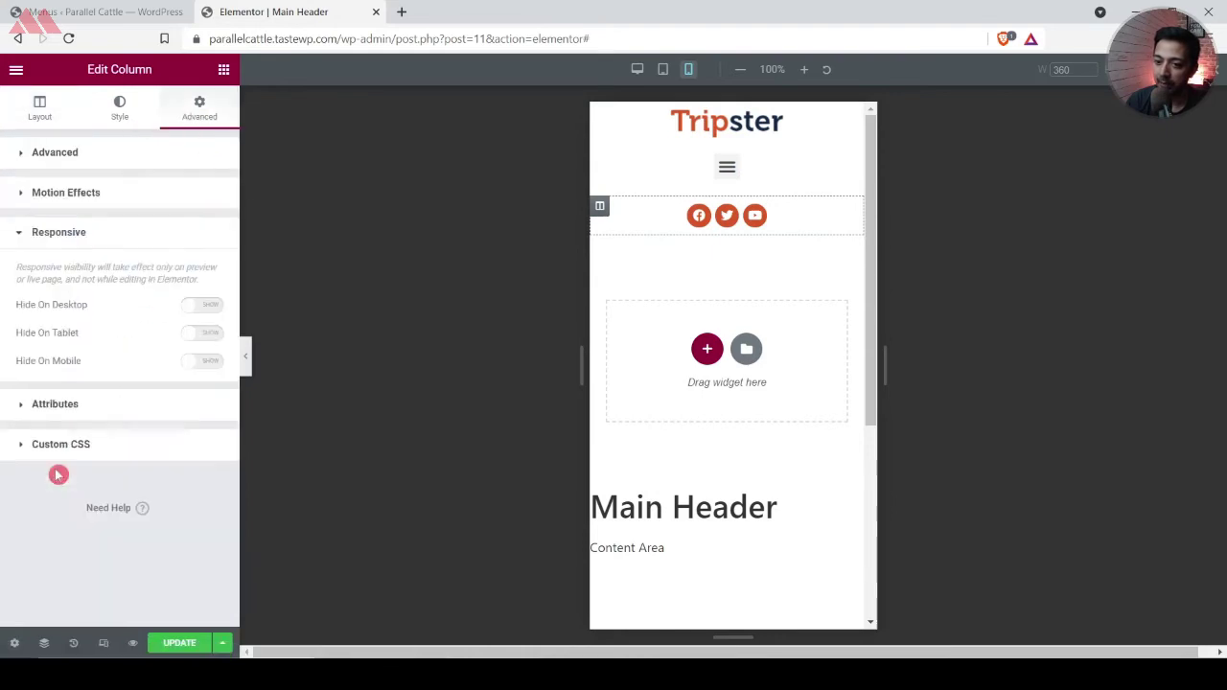
pyautogui.click(206, 368)
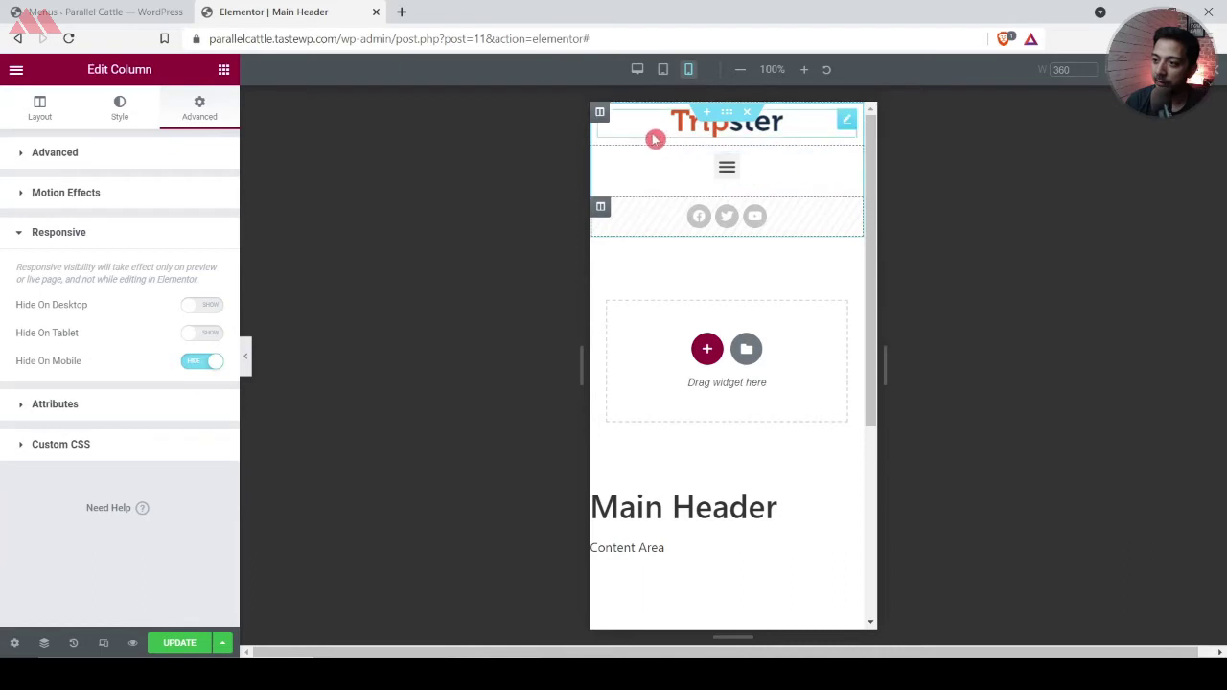
# Set the mobile column widths to 70% for the logo column and 30% for the menu column
pyautogui.click(601, 114)
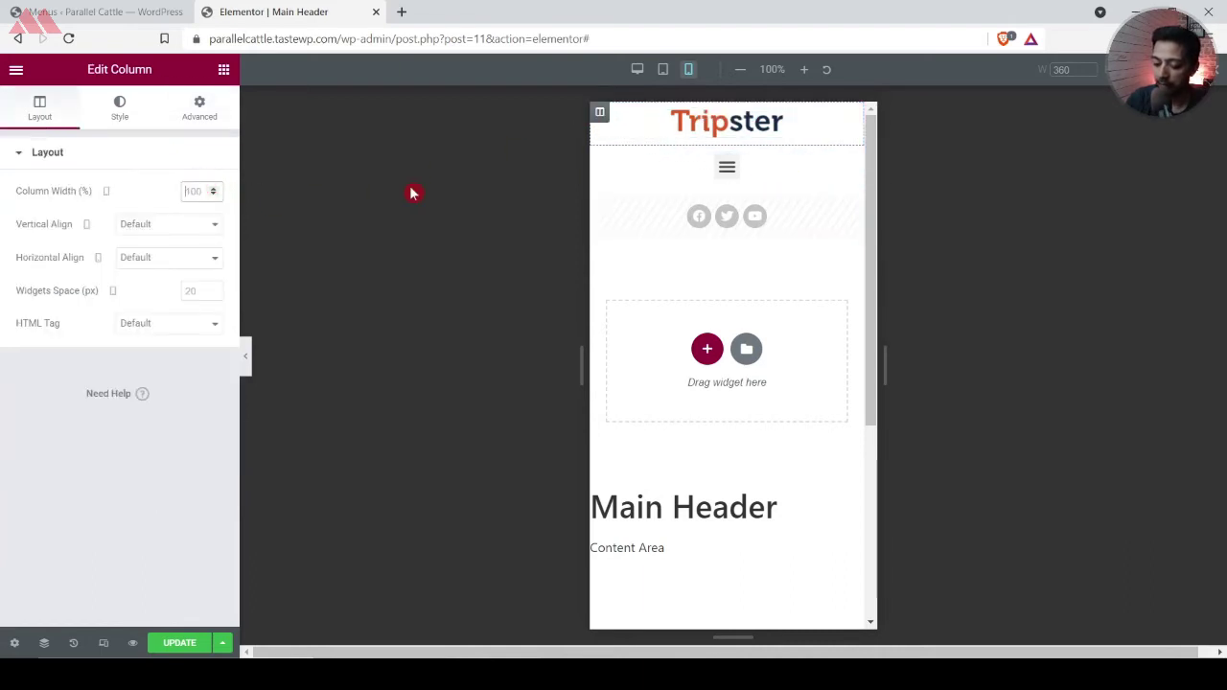
pyautogui.write('50')
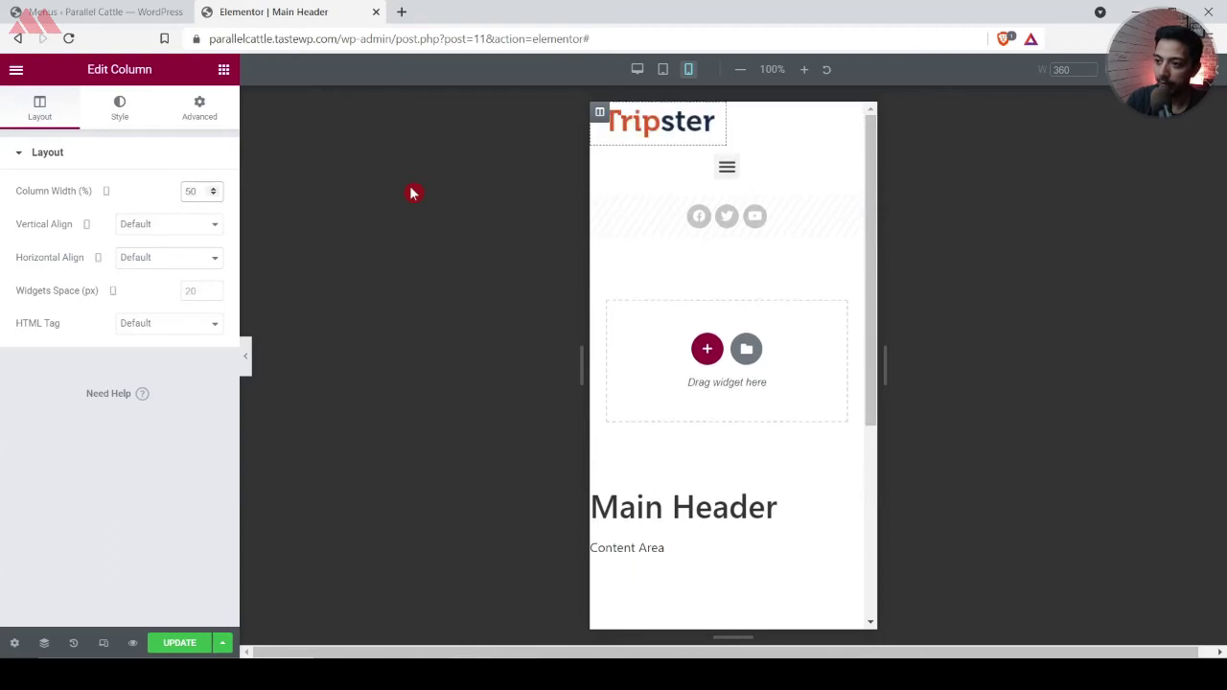
pyautogui.press('BackSpace')
pyautogui.press('BackSpace')
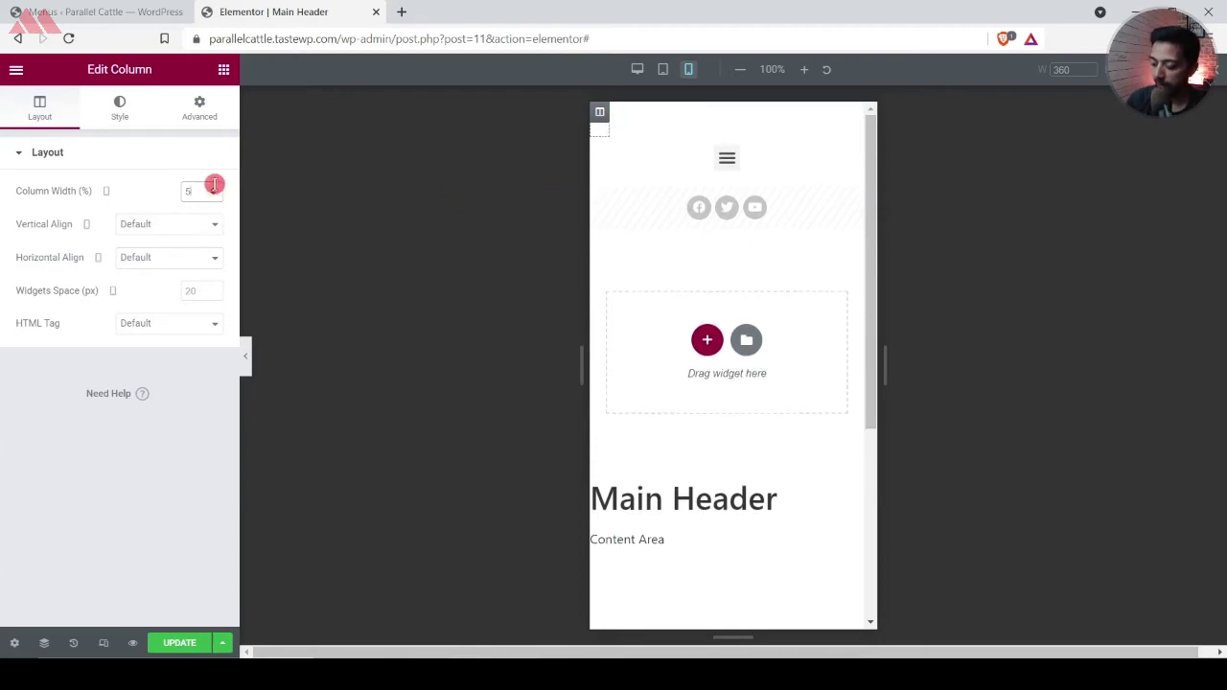
pyautogui.write('70')
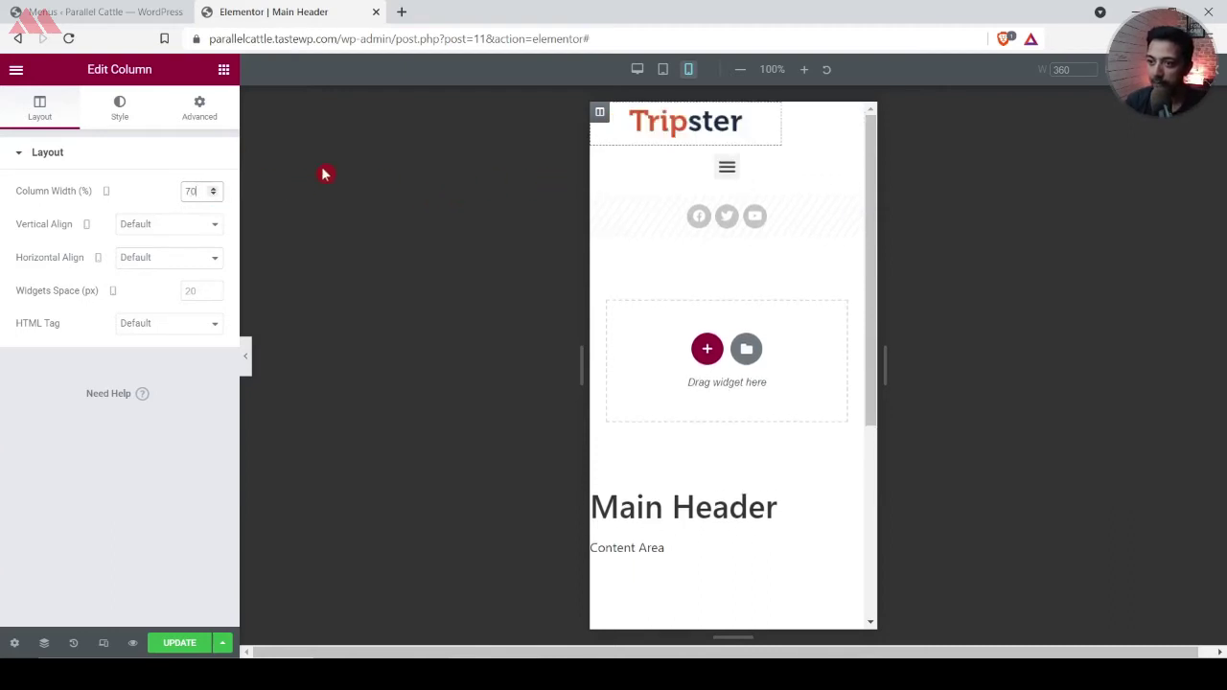
pyautogui.click(599, 155)
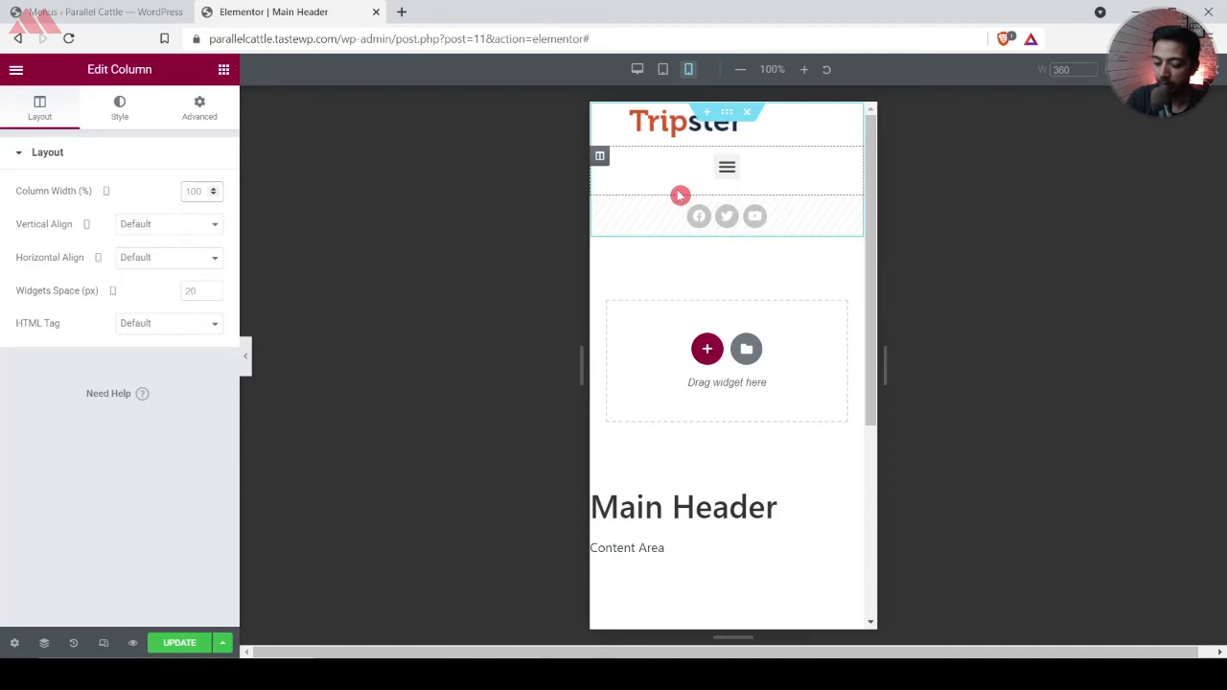
pyautogui.write('30')
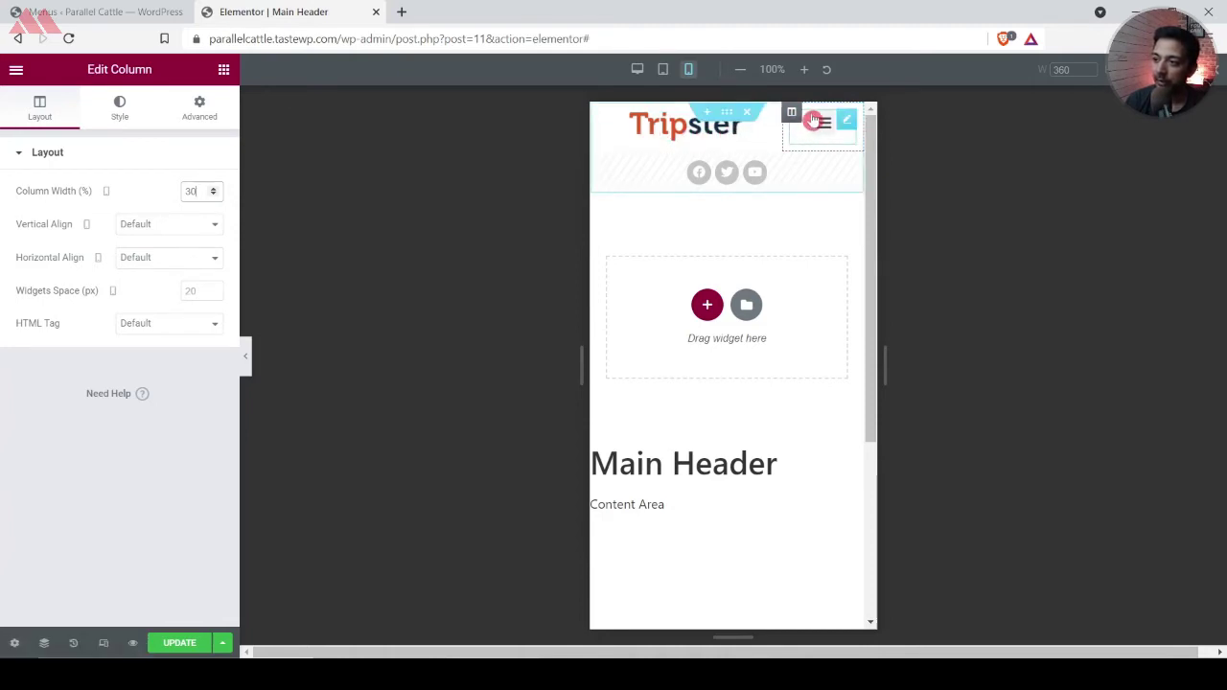
# Stretch the Nav Menu's mobile dropdown to full width and test opening it with the hamburger toggle
pyautogui.click(821, 125)
pyautogui.click(821, 125)
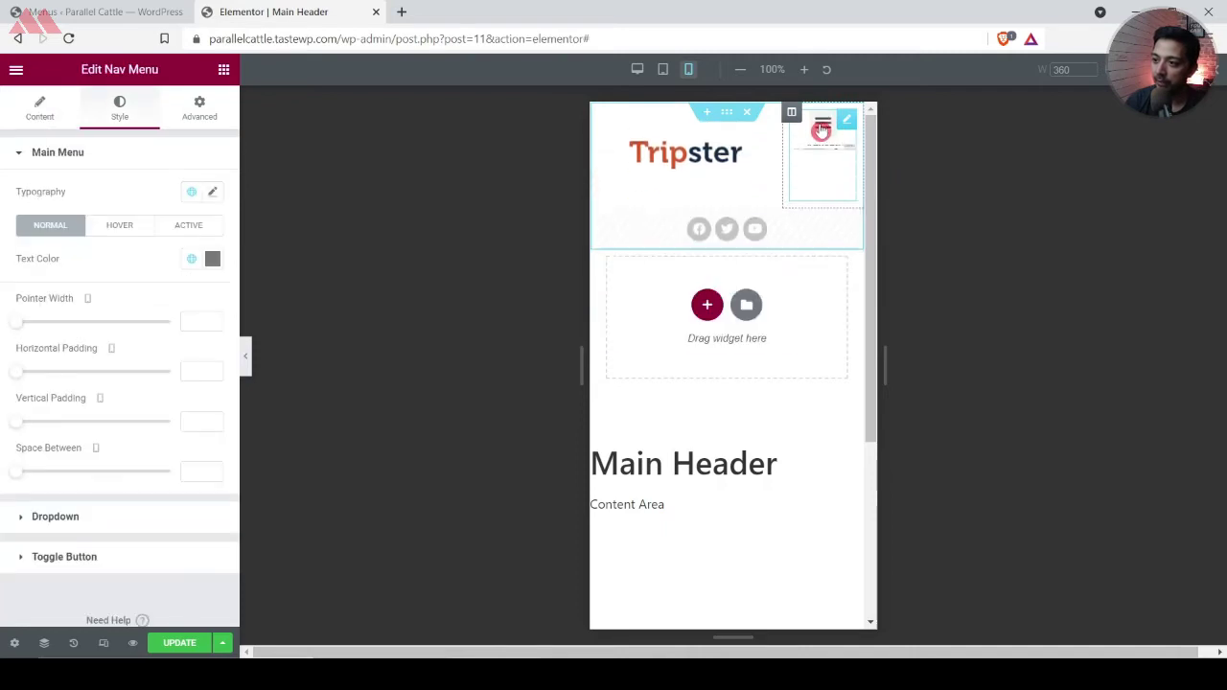
pyautogui.click(822, 128)
pyautogui.click(821, 128)
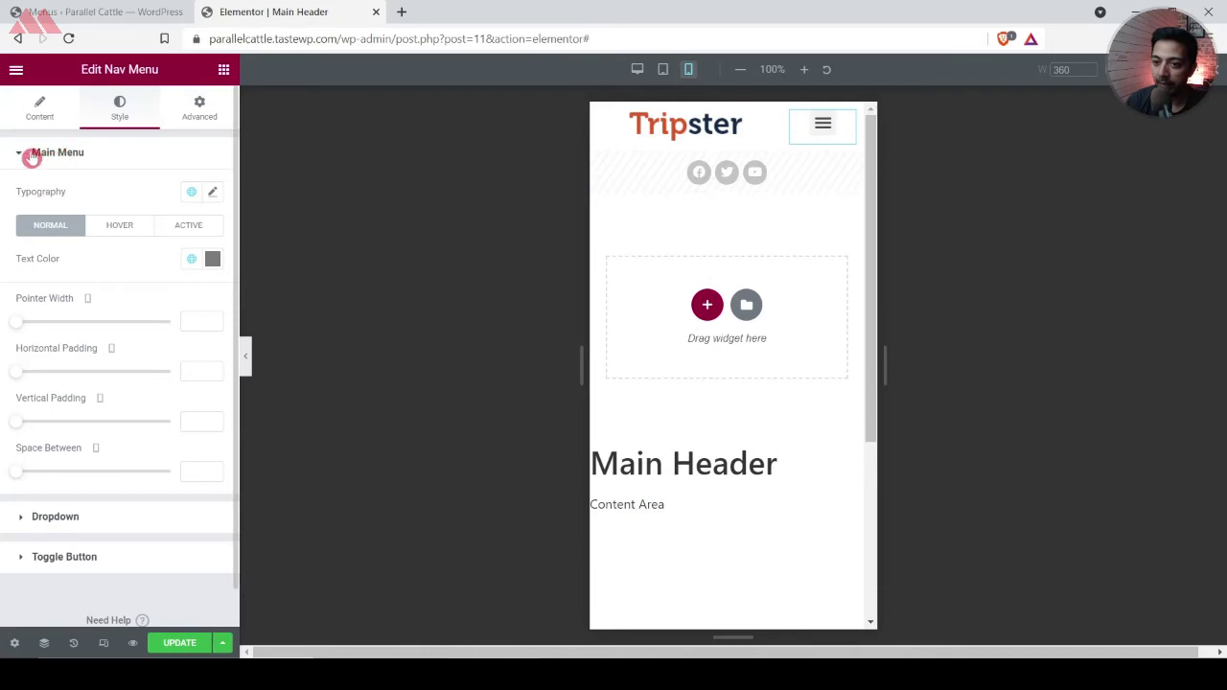
pyautogui.click(38, 110)
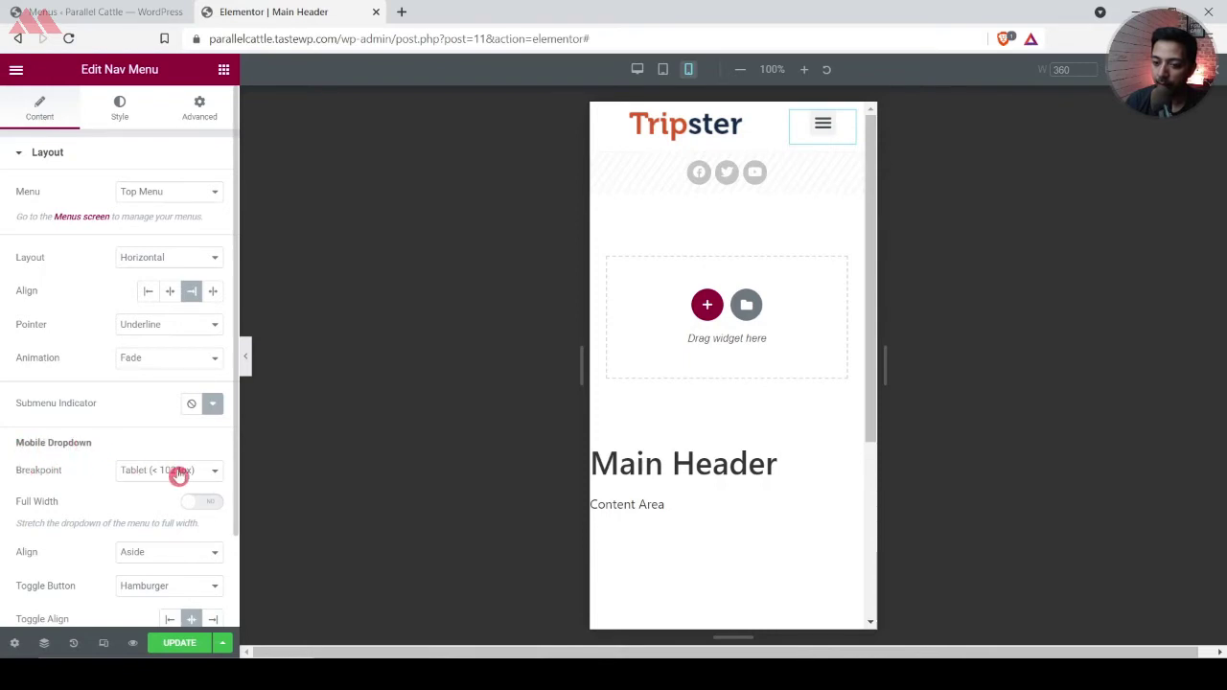
pyautogui.click(219, 514)
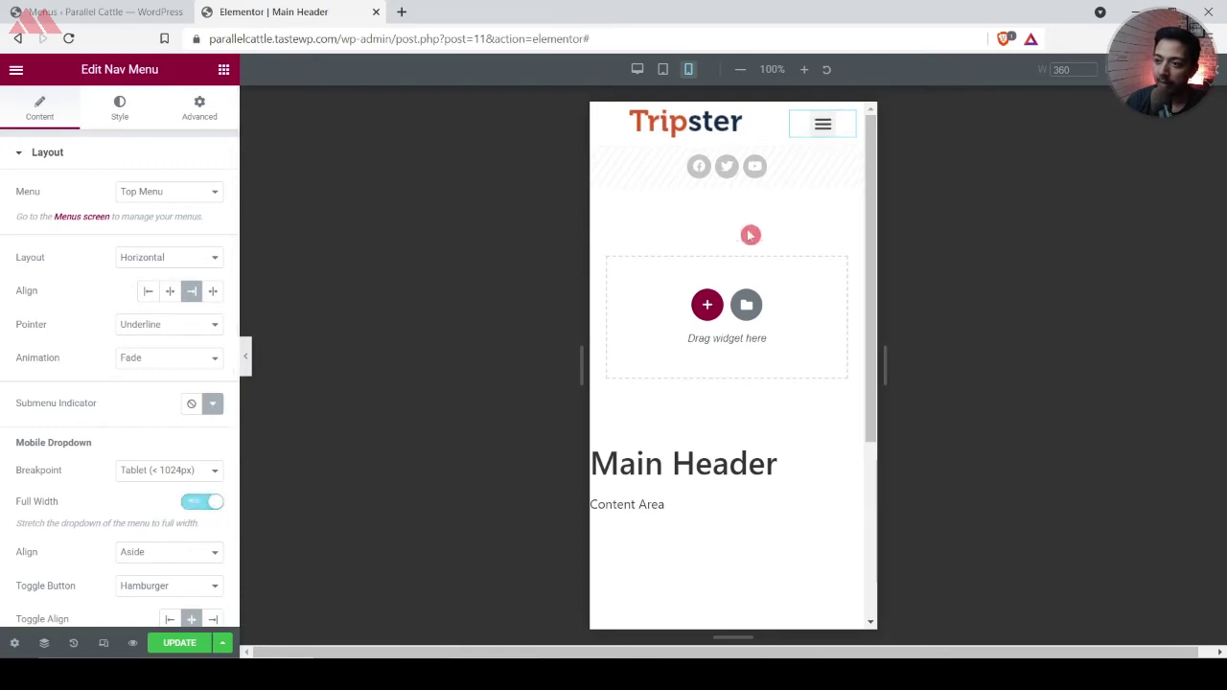
pyautogui.click(823, 125)
pyautogui.click(825, 127)
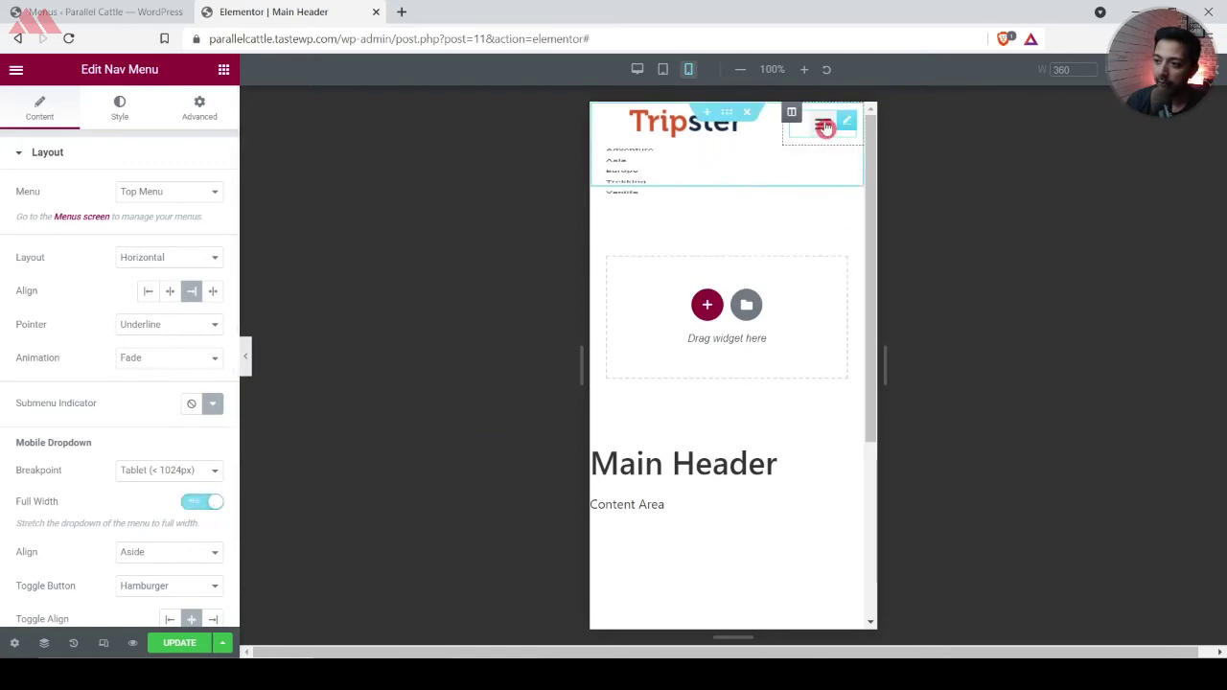
pyautogui.click(825, 127)
pyautogui.click(825, 127)
pyautogui.click(825, 127)
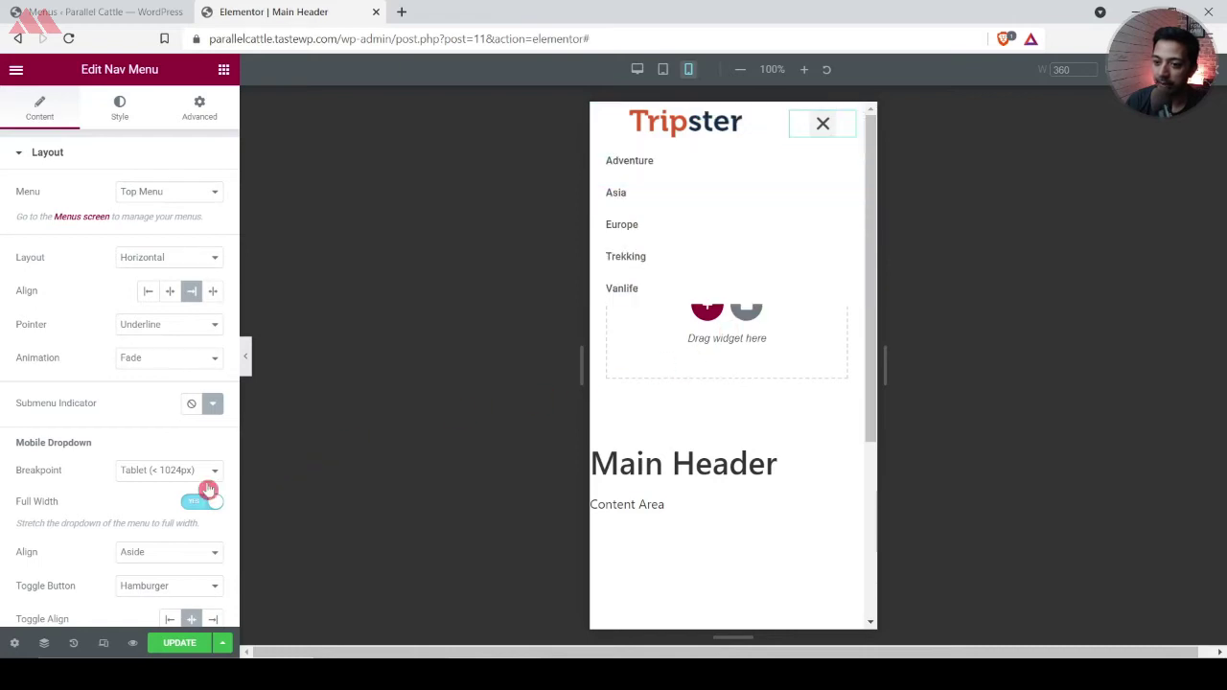
# Set the Nav Menu dropdown's normal background color to light gray, about #E1E1E1
pyautogui.scroll(-1, 60, 480)
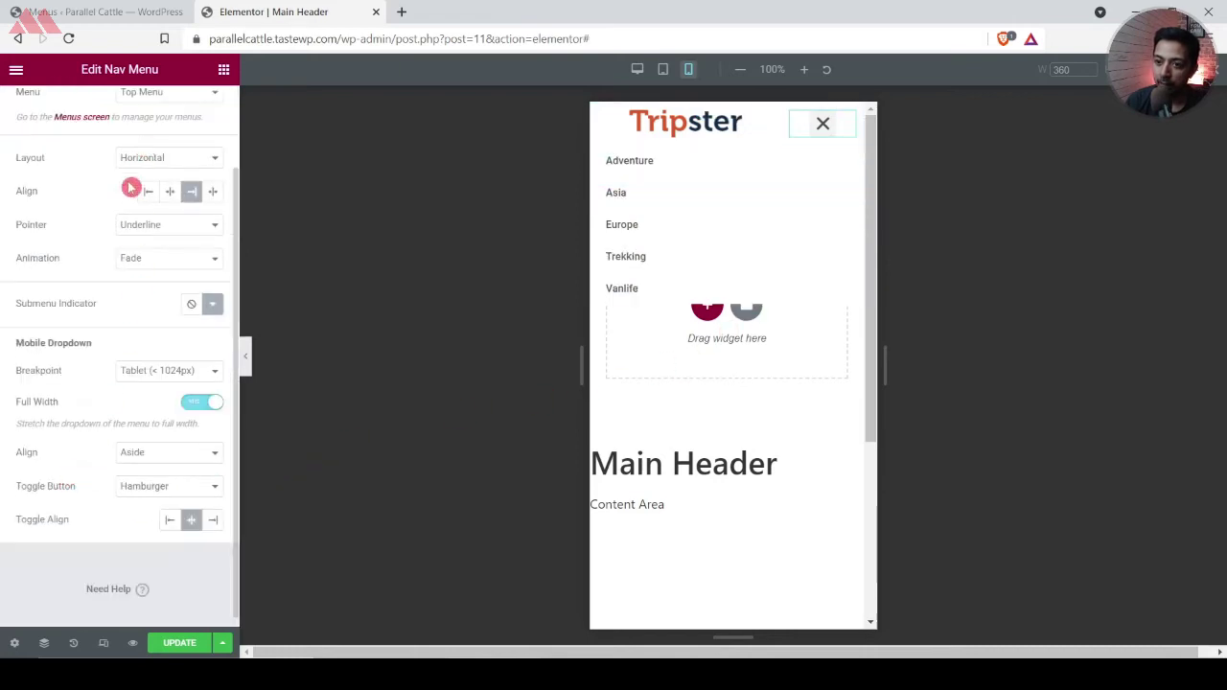
pyautogui.scroll(1, 131, 163)
pyautogui.click(124, 115)
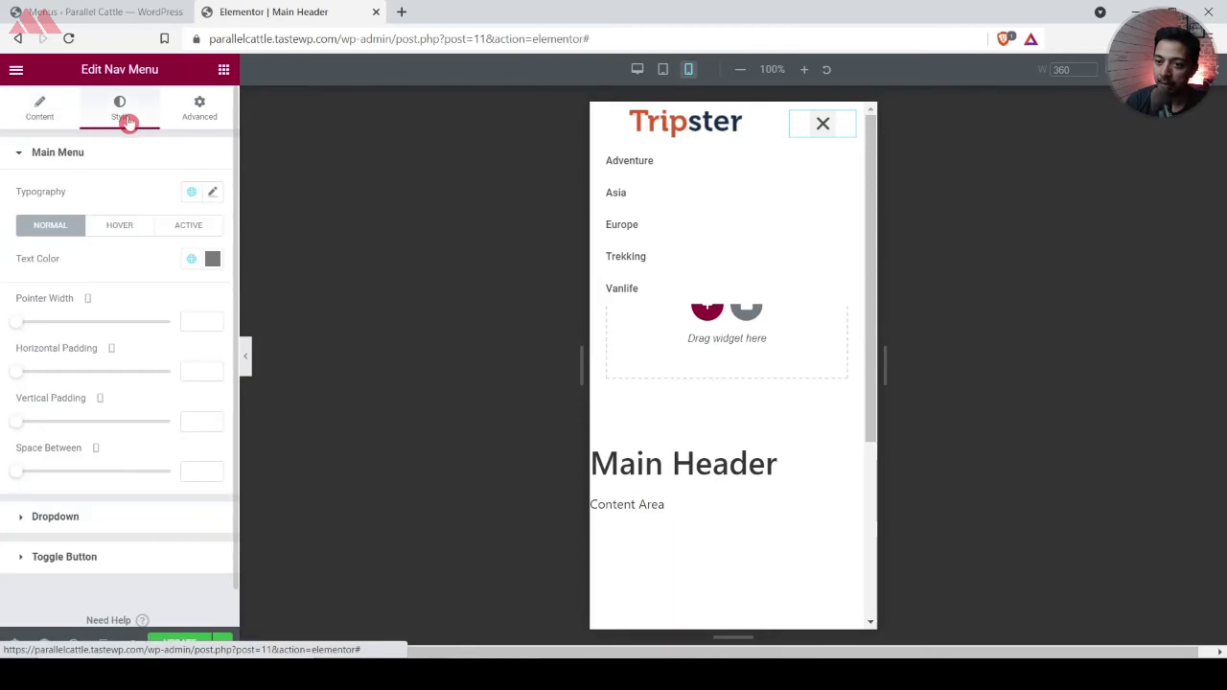
pyautogui.click(21, 521)
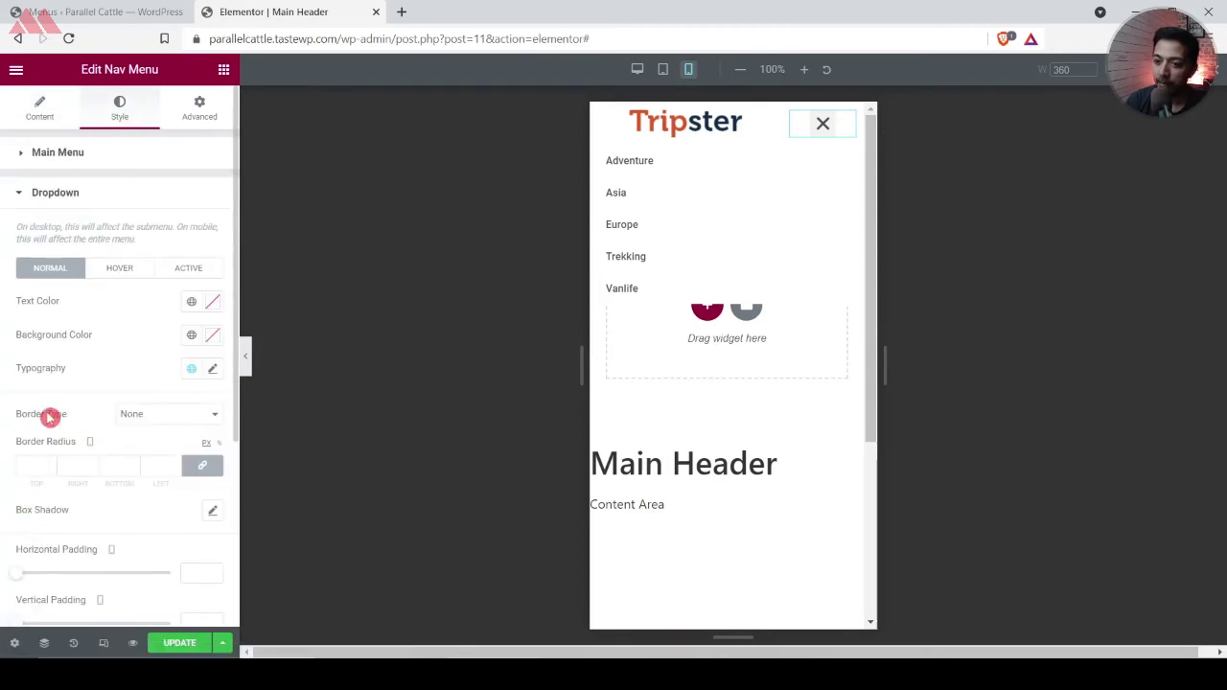
pyautogui.click(213, 335)
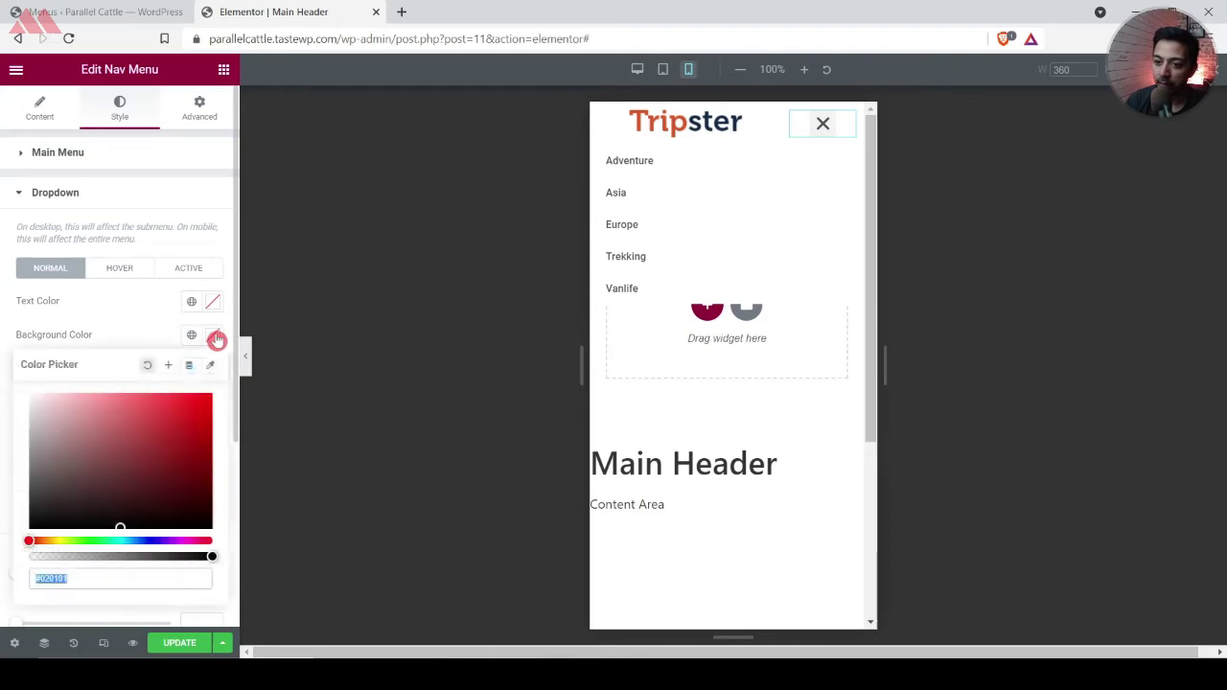
pyautogui.moveTo(64, 417); pyautogui.dragTo(15, 415)
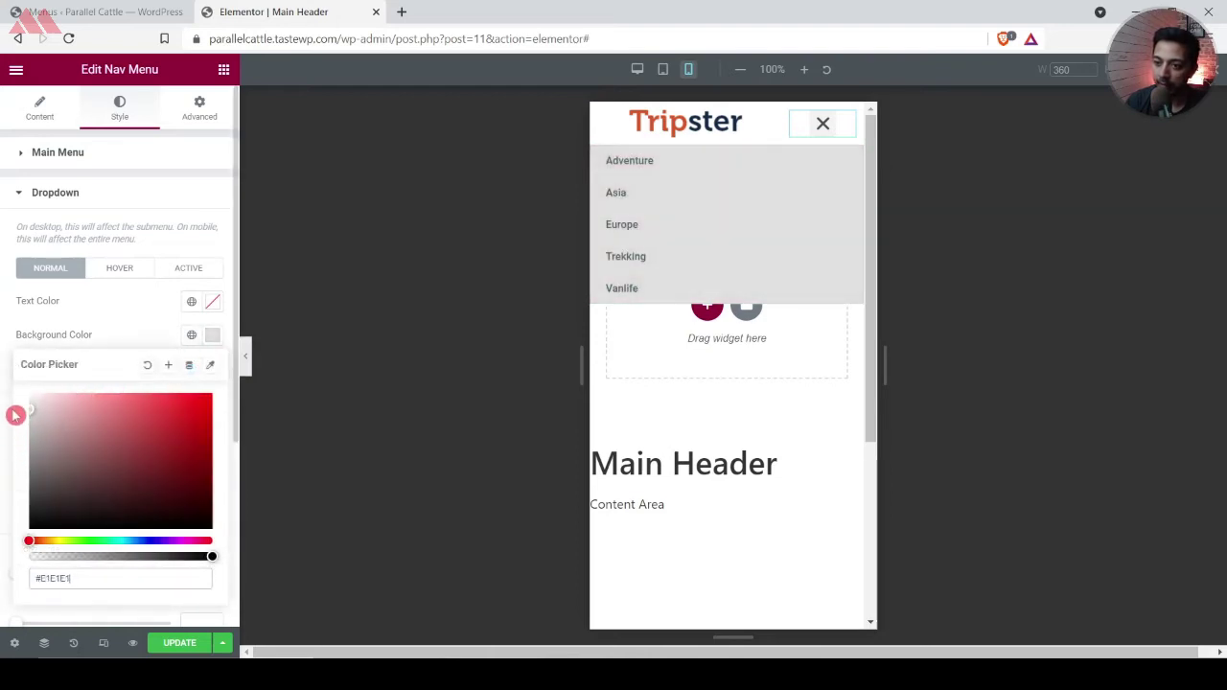
pyautogui.click(5, 403)
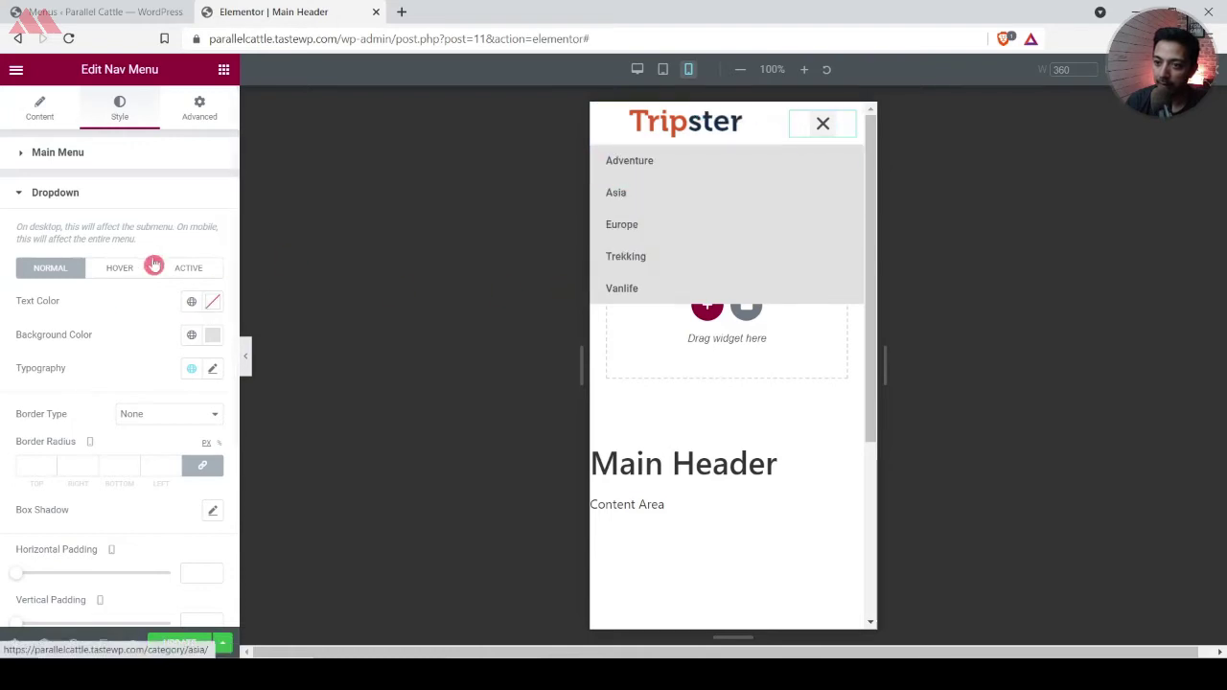
# Set the Nav Menu dropdown's hover text color to the global Accent color
pyautogui.click(122, 268)
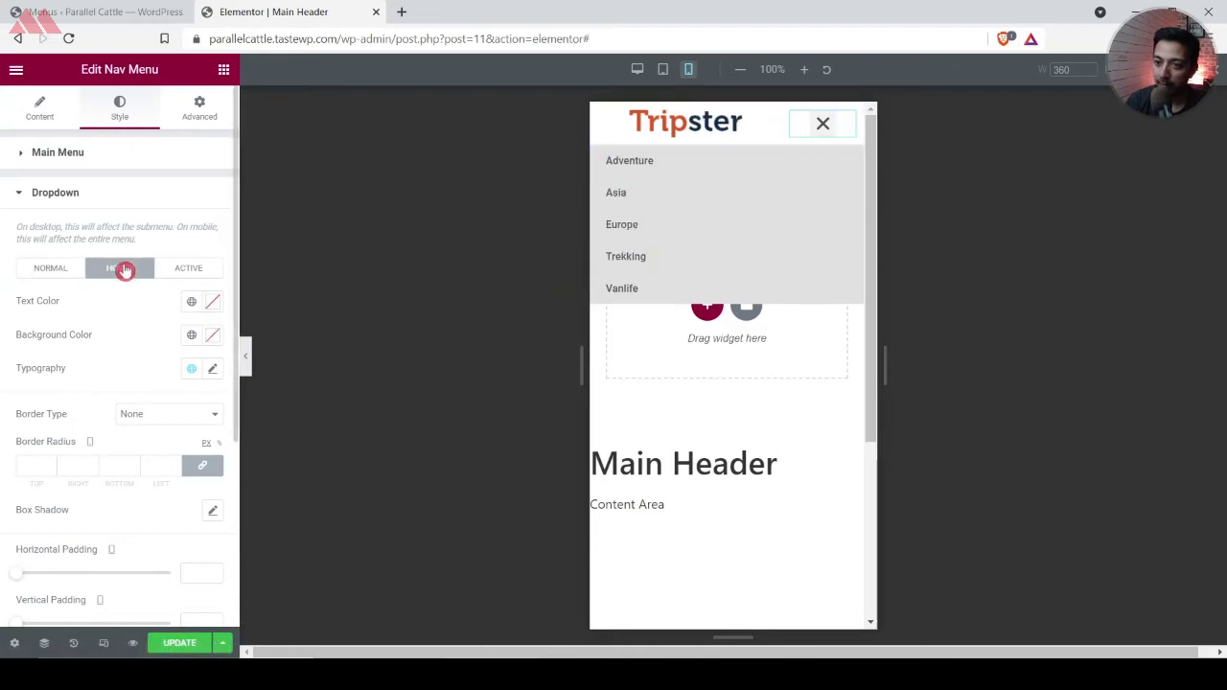
pyautogui.click(190, 302)
pyautogui.click(69, 458)
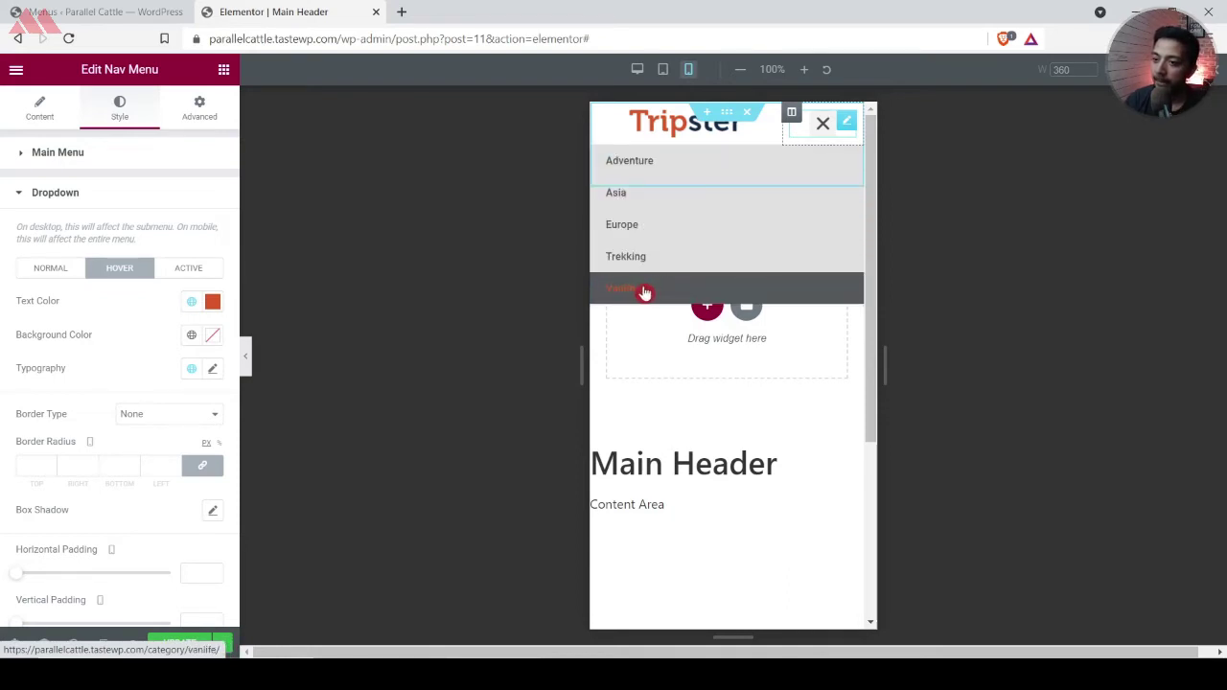
# Set the Nav Menu dropdown's hover background color to white and collapse the mobile menu
pyautogui.click(193, 340)
pyautogui.click(212, 337)
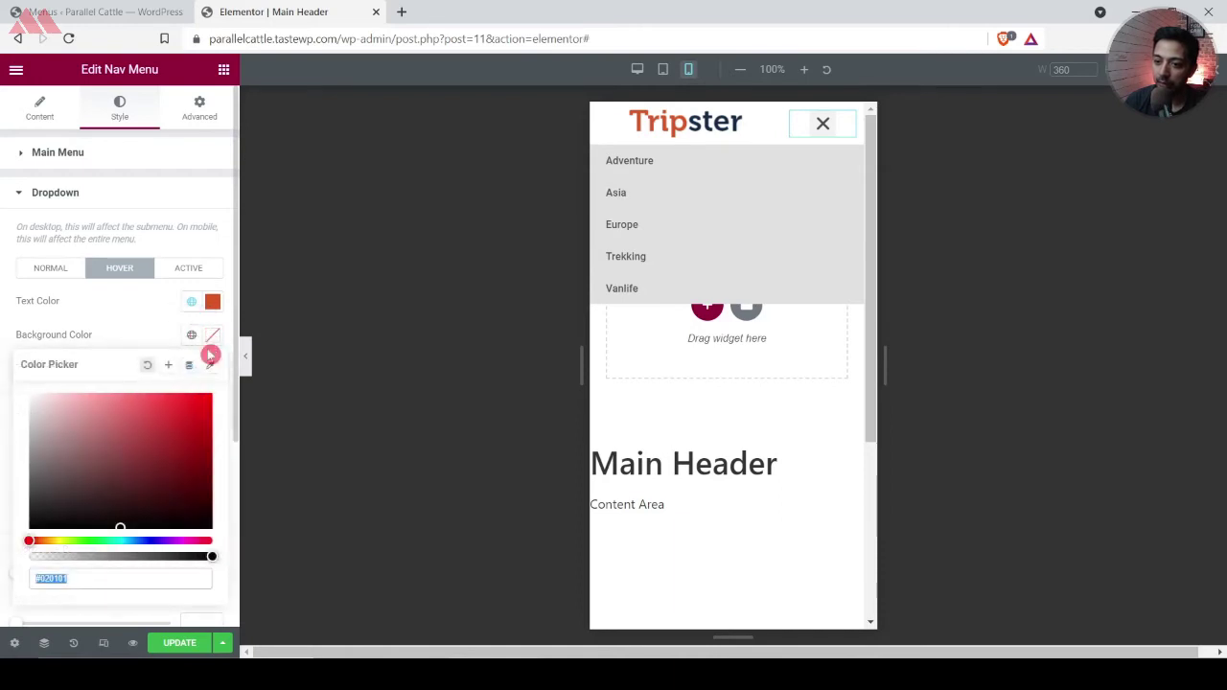
pyautogui.click(5, 374)
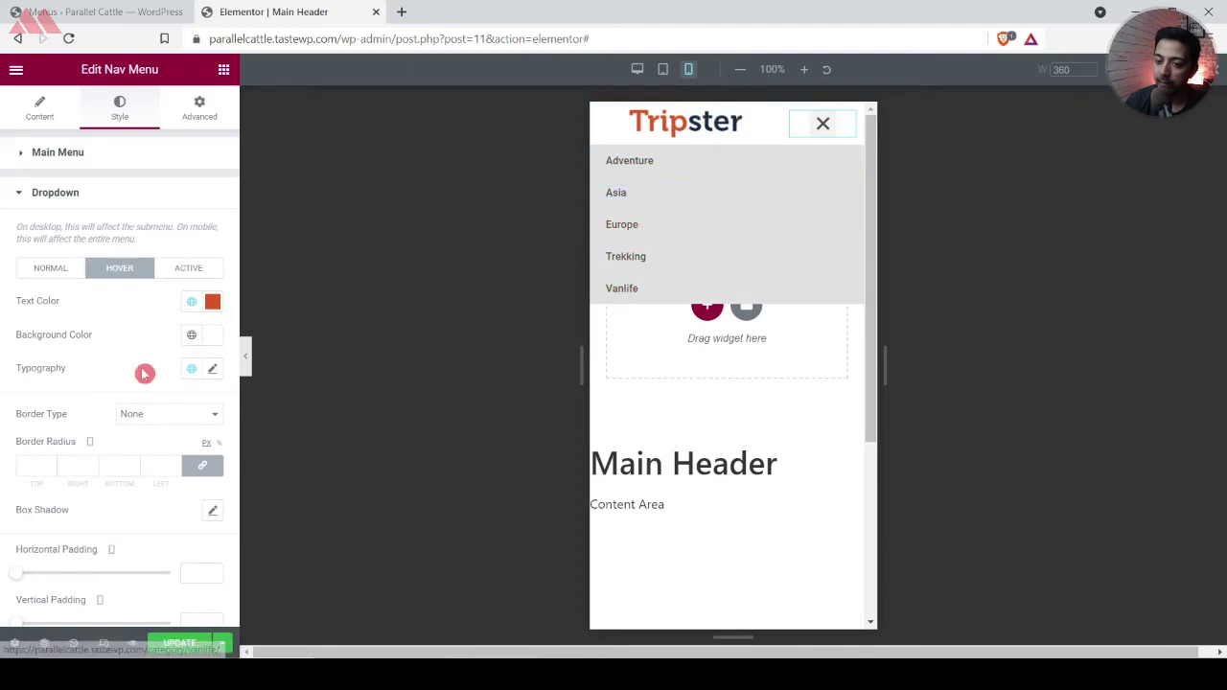
pyautogui.click(825, 125)
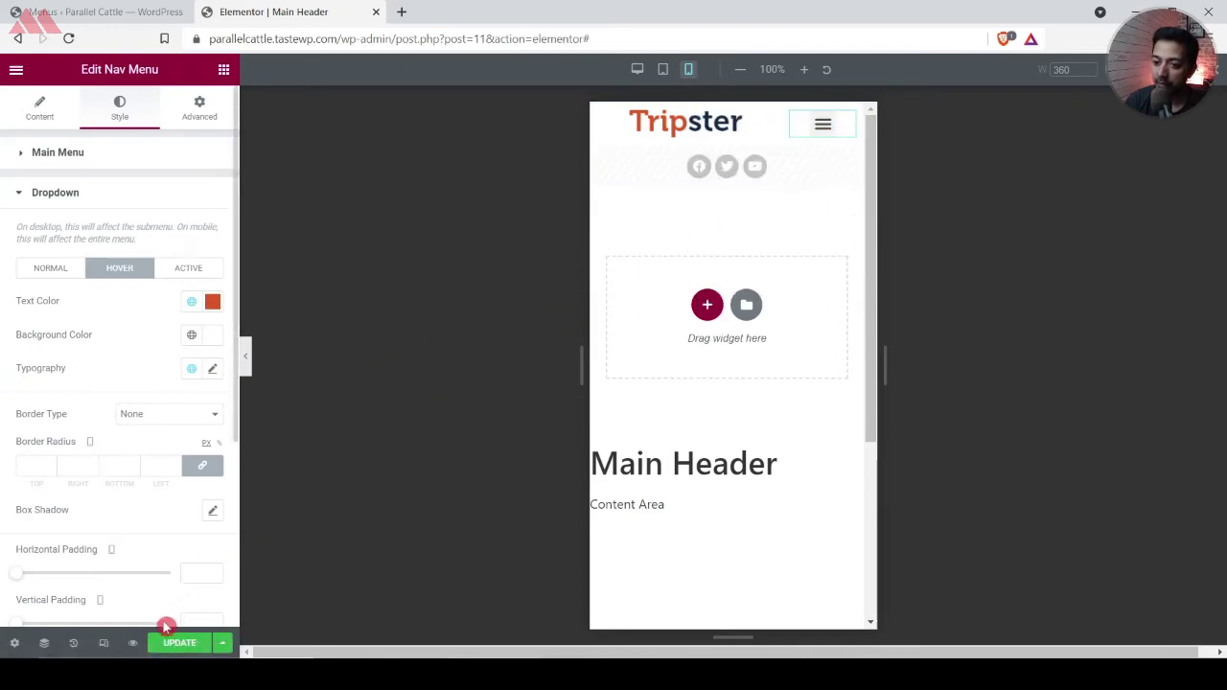
# Return the header template to the desktop view, leave responsive mode and update the template
pyautogui.click(637, 70)
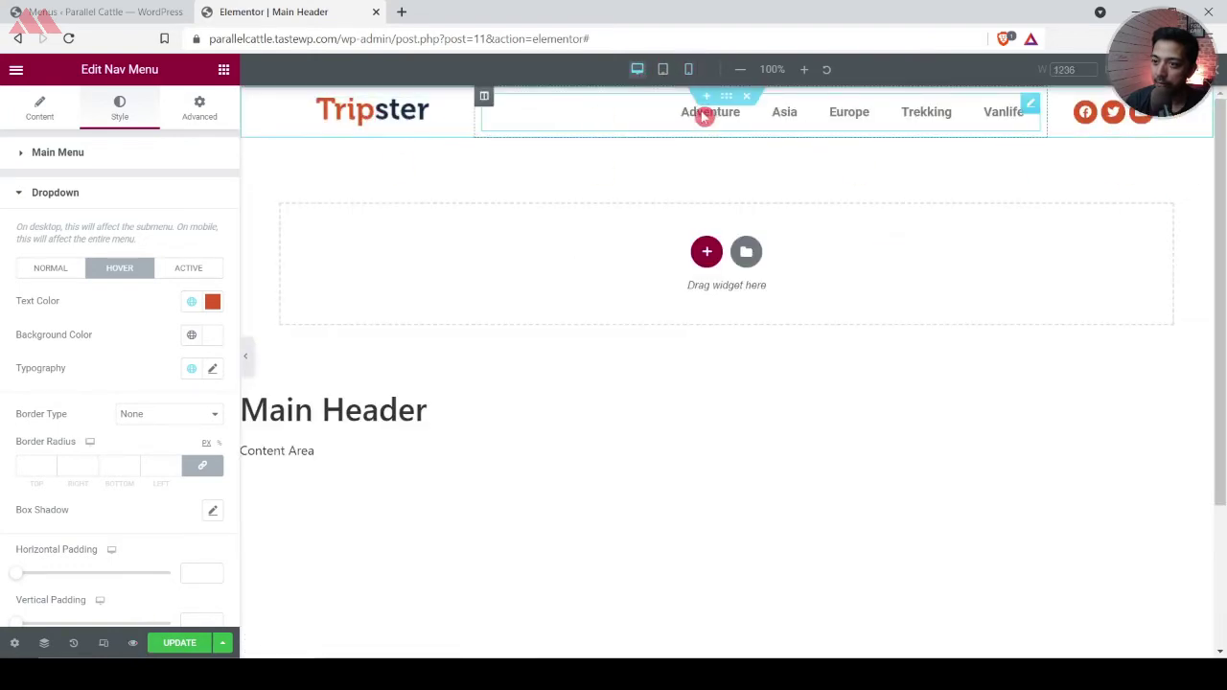
pyautogui.click(104, 643)
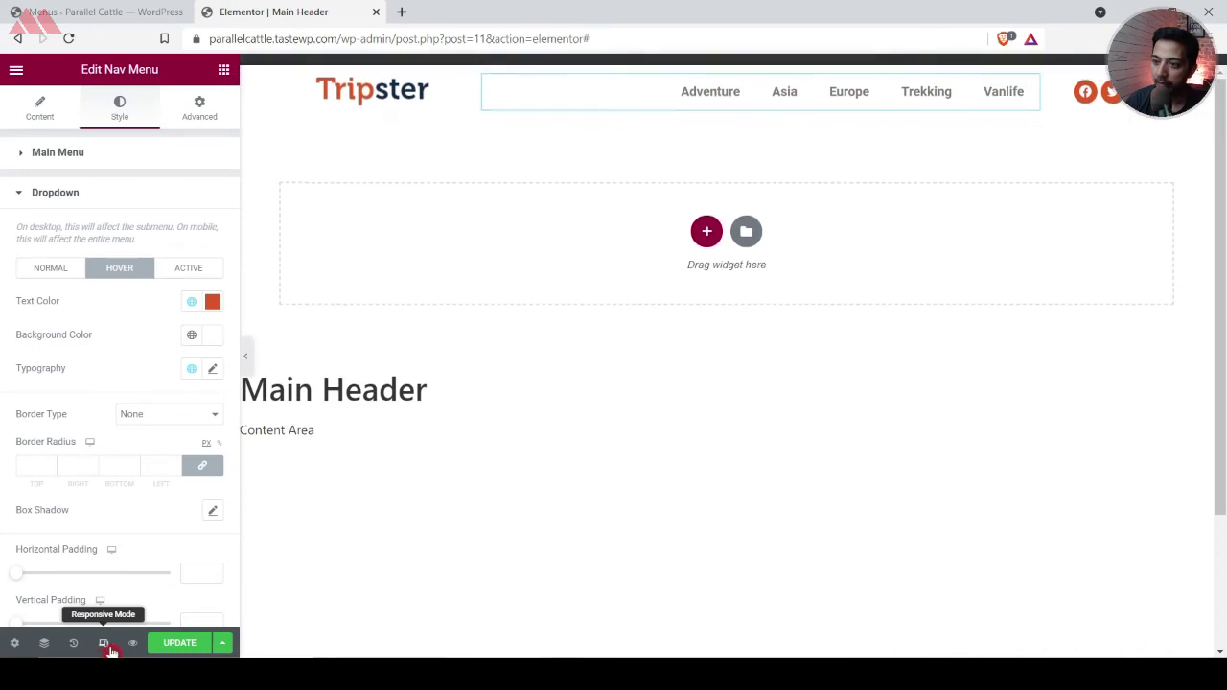
pyautogui.click(795, 356)
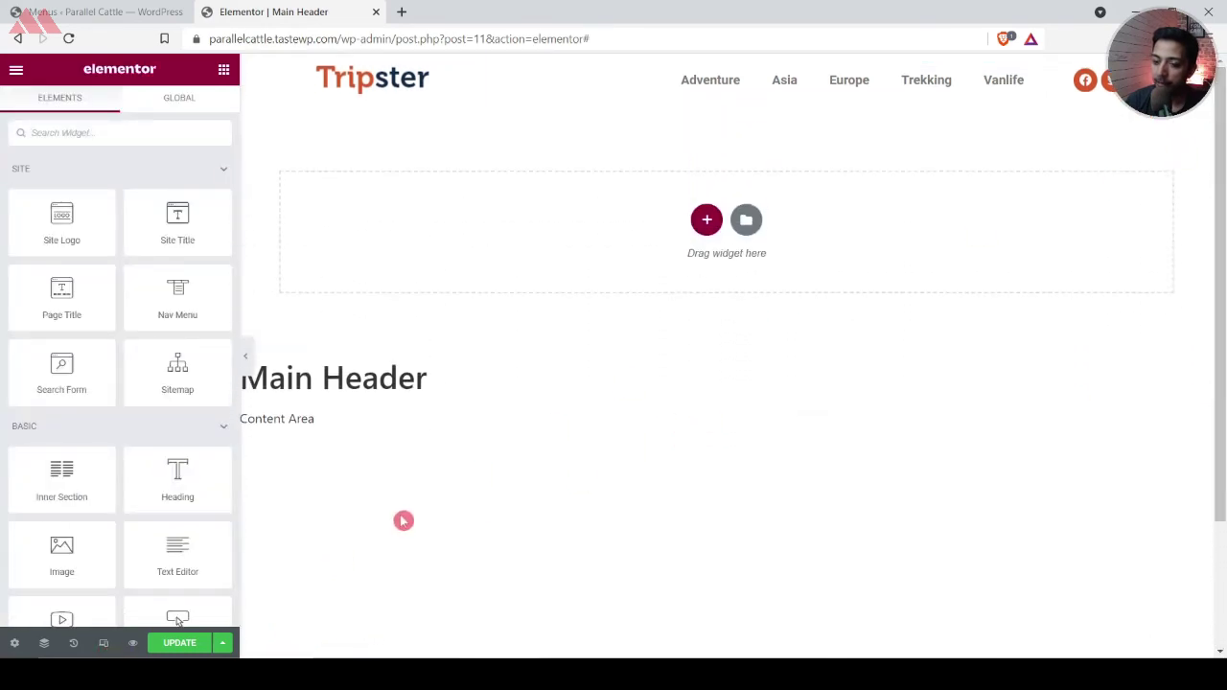
pyautogui.click(178, 646)
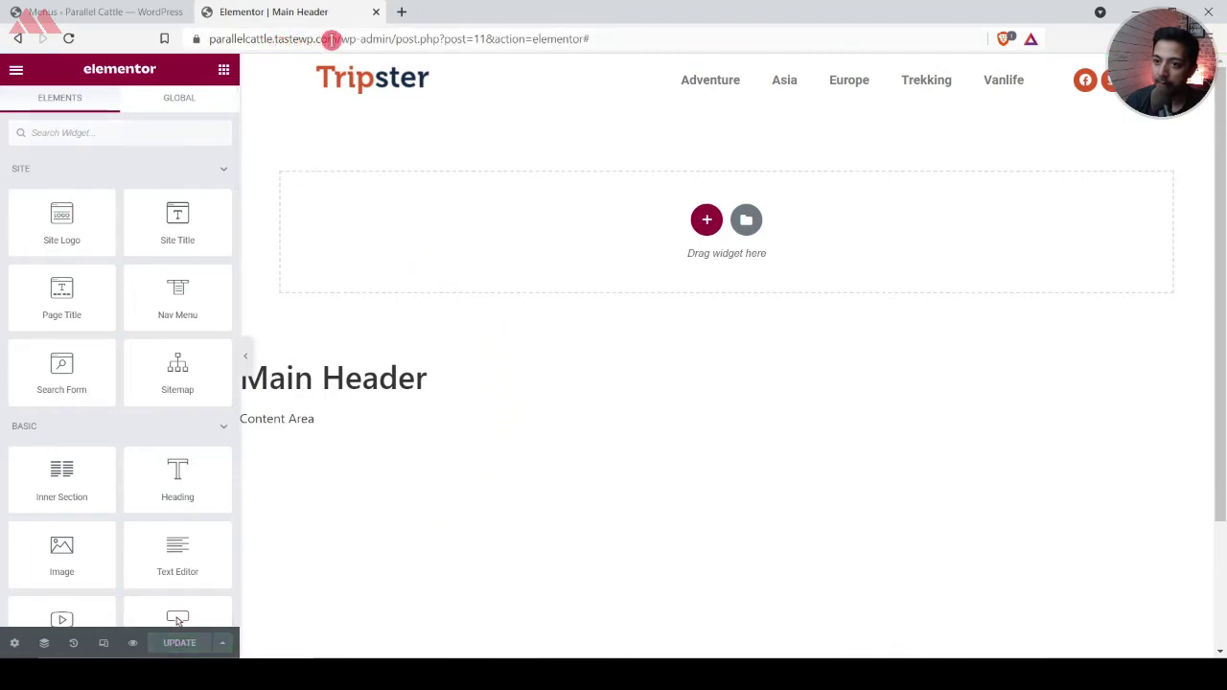
# View the site's home page in a separate browser tab to check the live header
pyautogui.moveTo(342, 38); pyautogui.dragTo(143, 36)
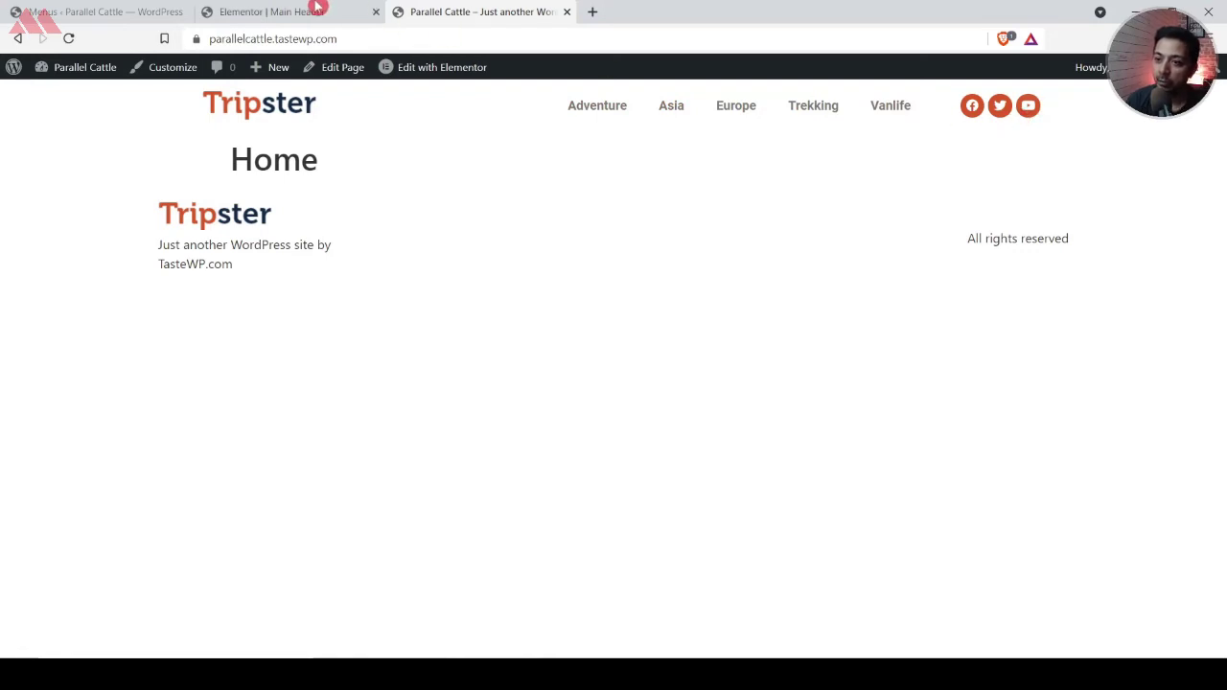
pyautogui.click(317, 9)
pyautogui.click(416, 10)
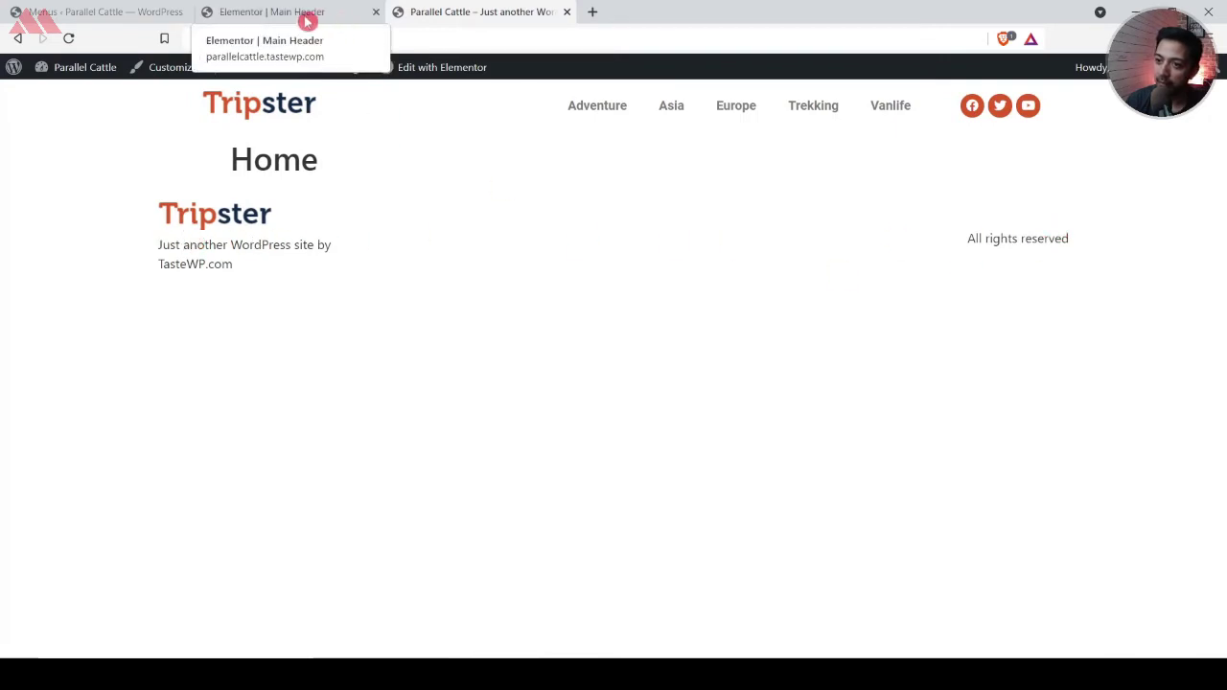
# Exit the header editor to the WordPress dashboard and open the Theme Builder's Footer templates
pyautogui.click(262, 9)
pyautogui.click(16, 70)
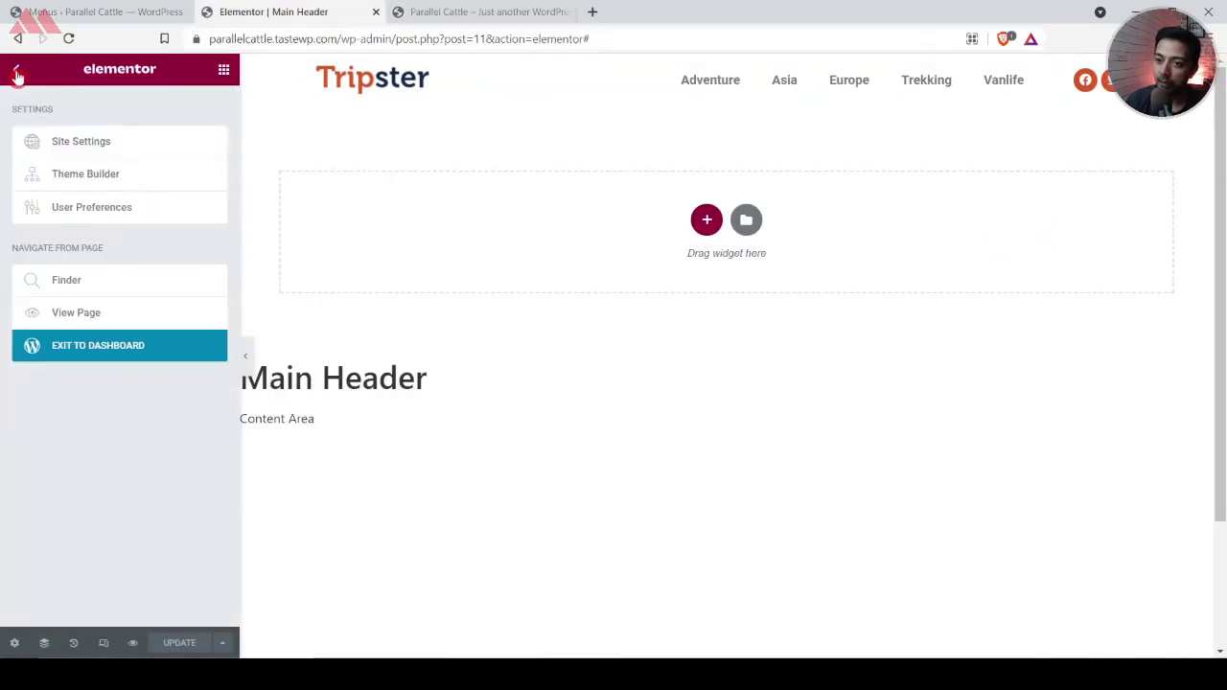
pyautogui.click(81, 345)
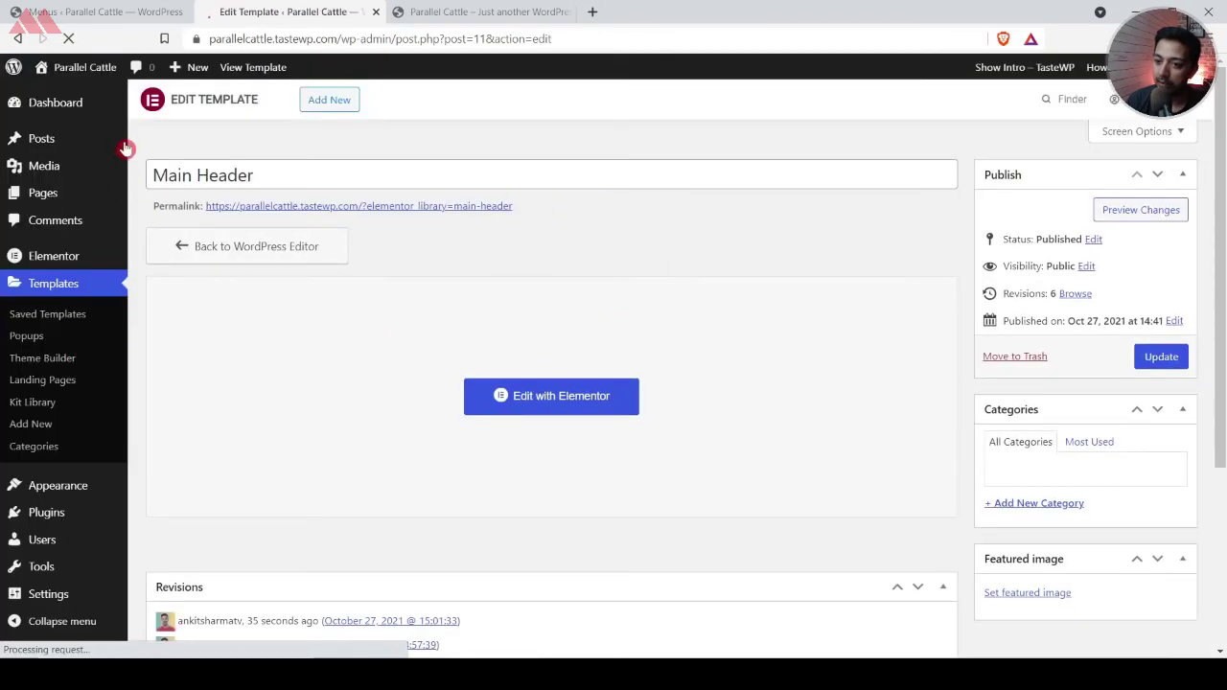
pyautogui.click(44, 359)
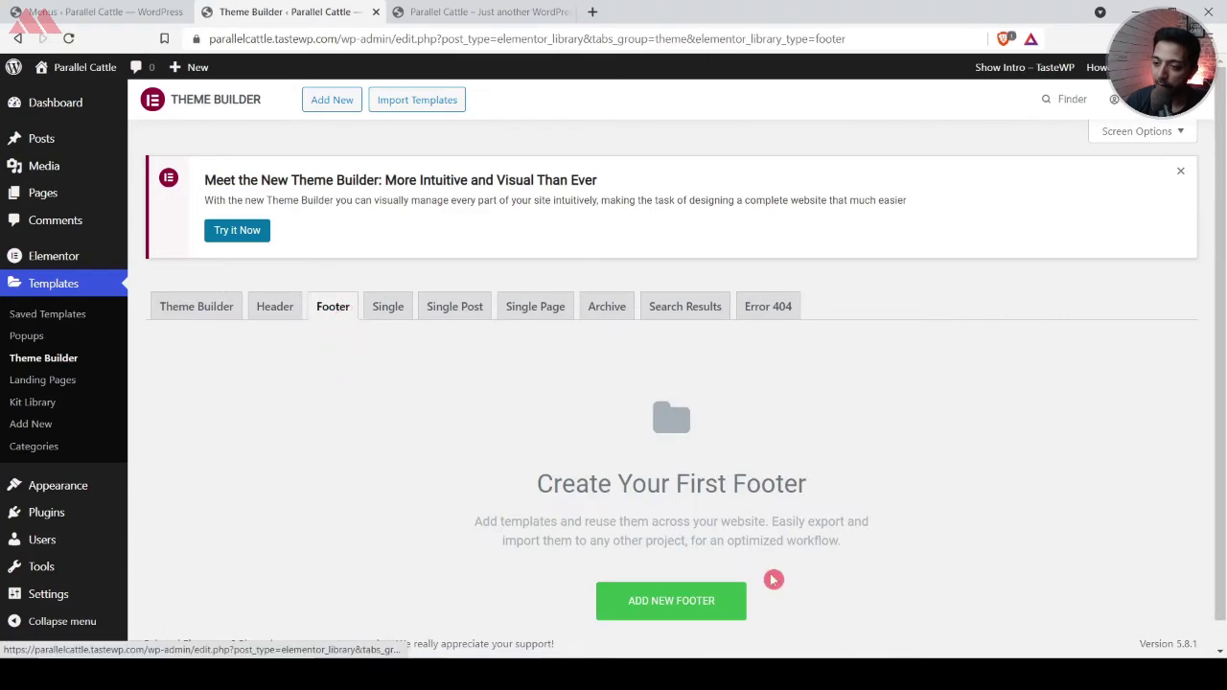
pyautogui.scroll(-1, 407, 423)
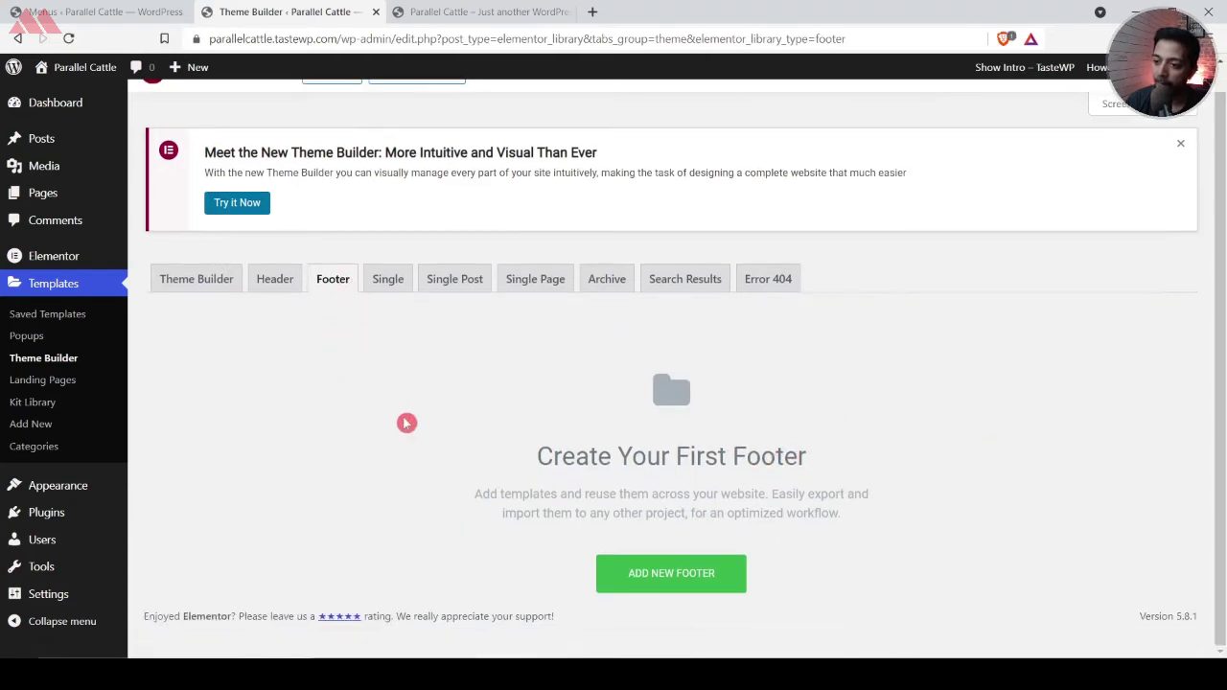
# Create a new Footer template named Main Footer
pyautogui.click(662, 577)
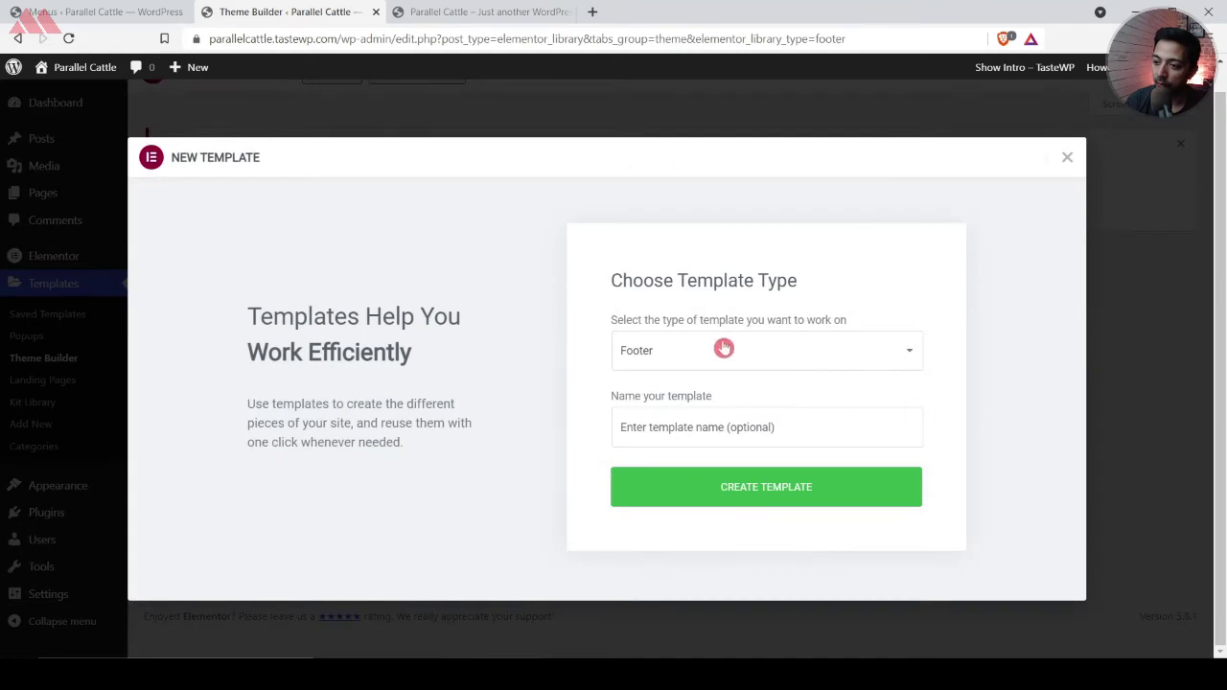
pyautogui.click(688, 428)
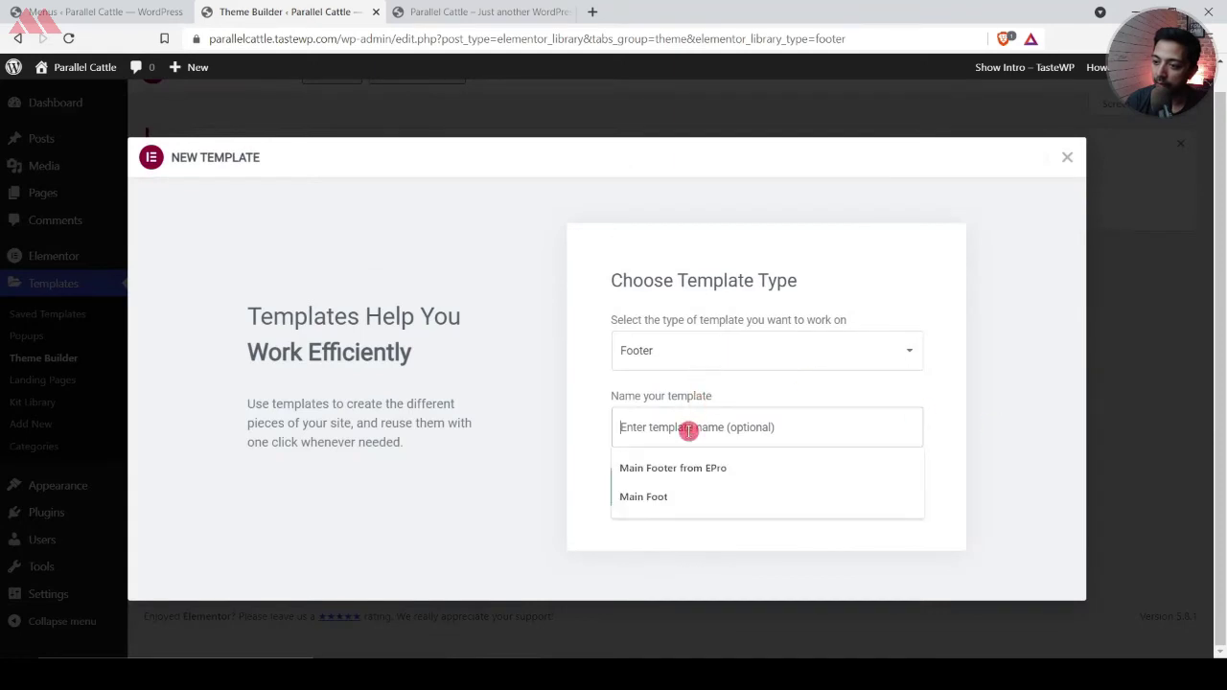
pyautogui.click(677, 493)
pyautogui.write('er')
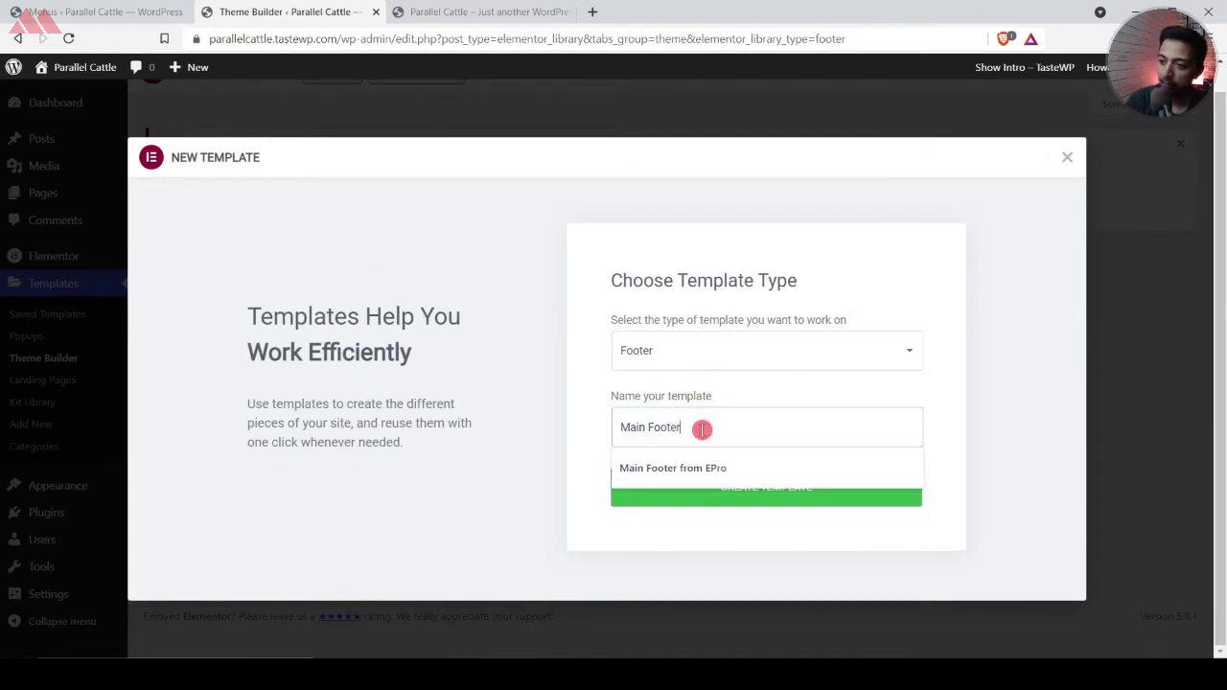
pyautogui.click(942, 423)
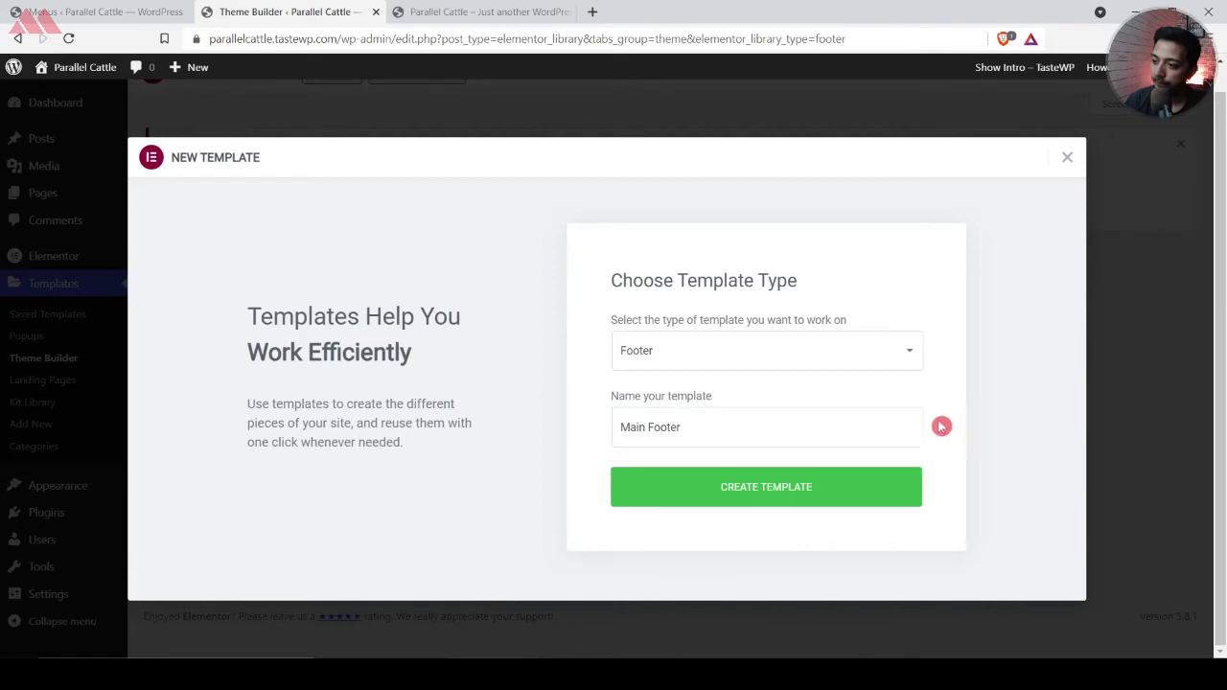
pyautogui.click(777, 492)
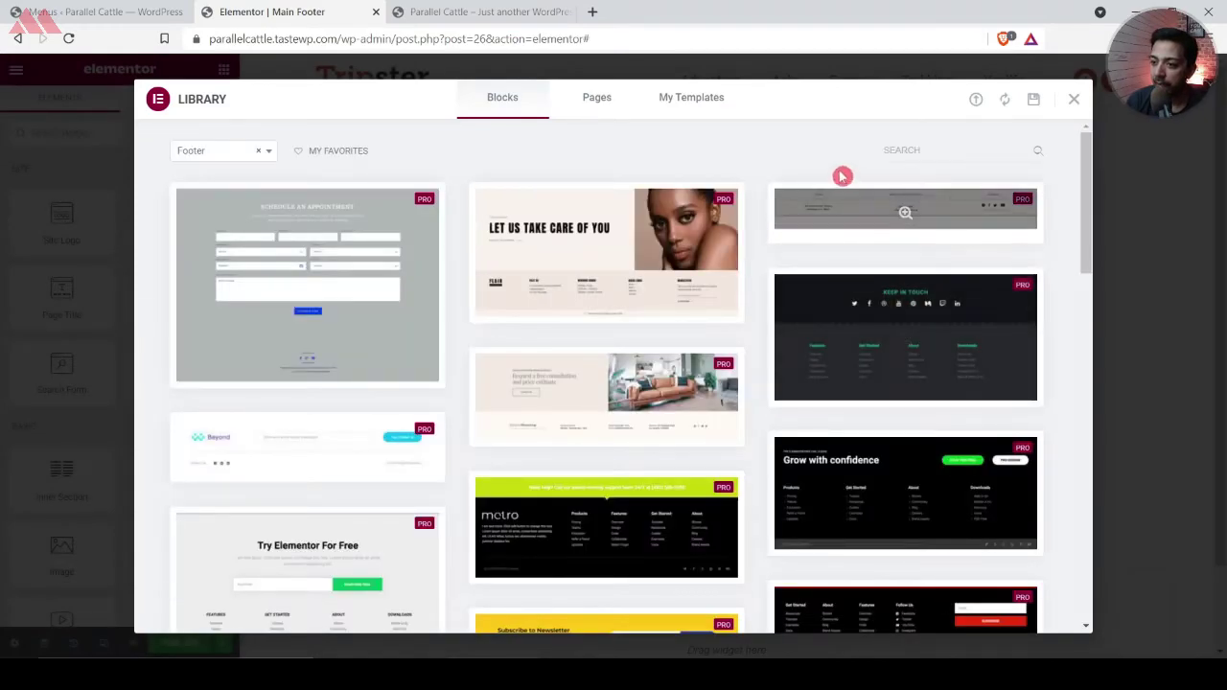
# Browse the footer blocks in the library and insert the dark "Keep in Touch" block with social icons and four link columns
pyautogui.scroll(-2, 663, 298)
pyautogui.scroll(-2, 664, 297)
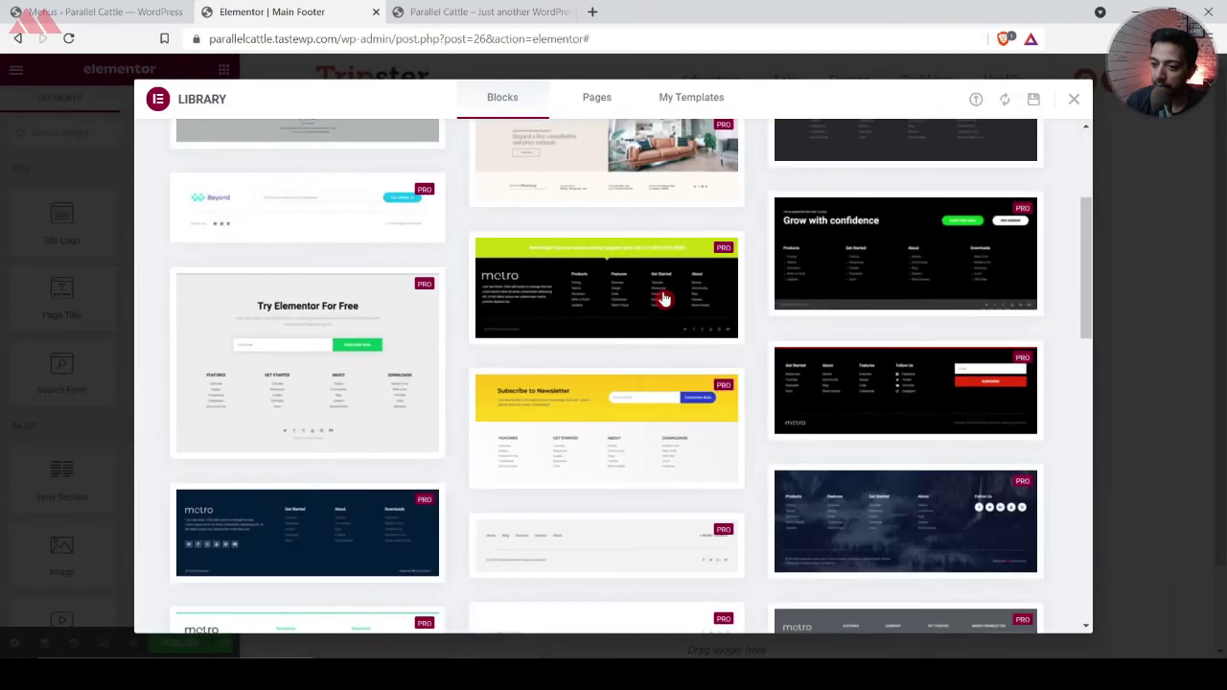
pyautogui.scroll(-10, 665, 298)
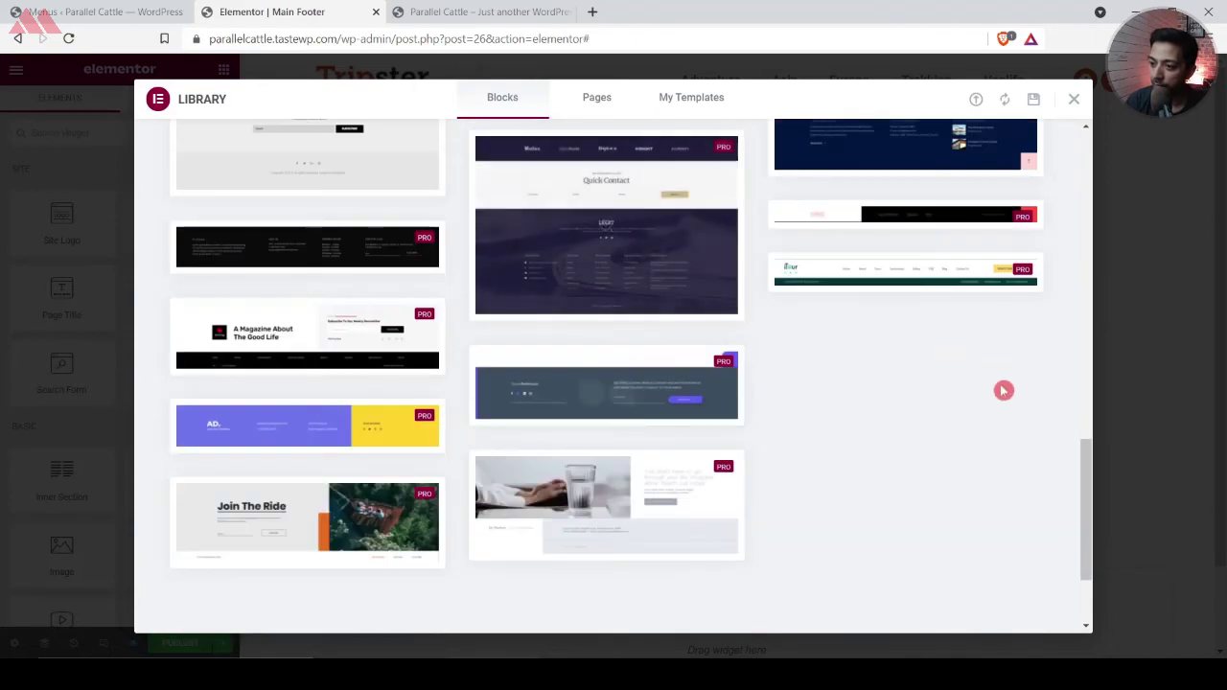
pyautogui.scroll(-3, 988, 394)
pyautogui.scroll(8, 816, 412)
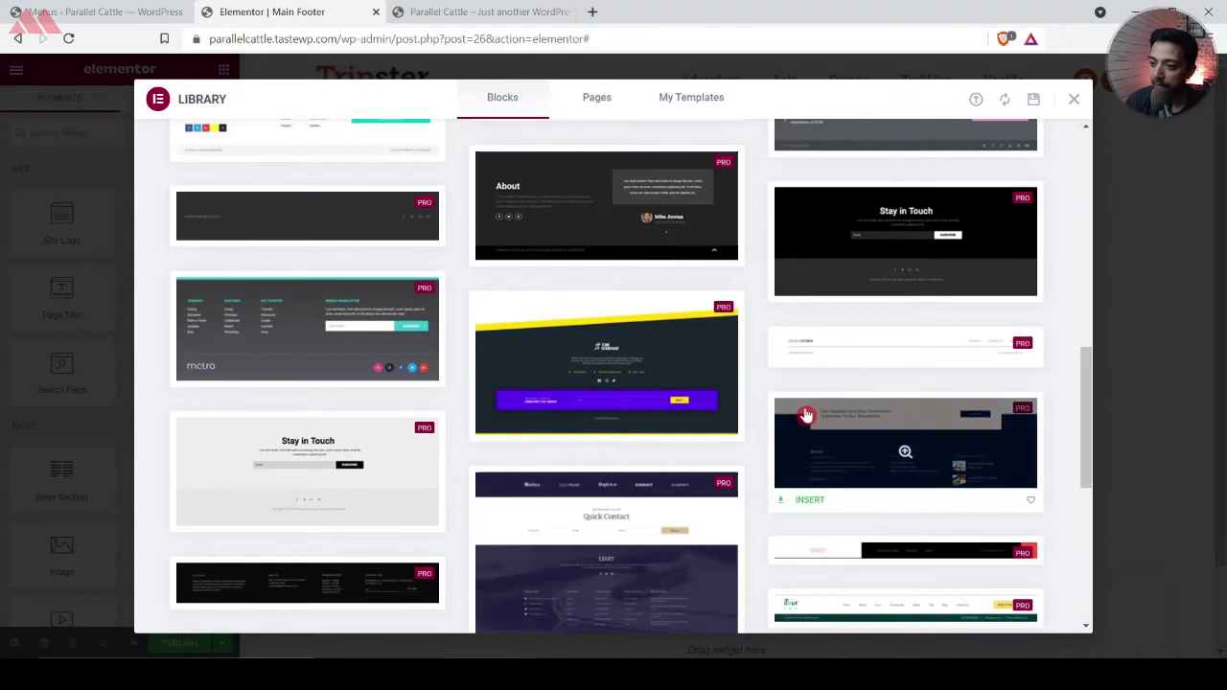
pyautogui.scroll(6, 1077, 334)
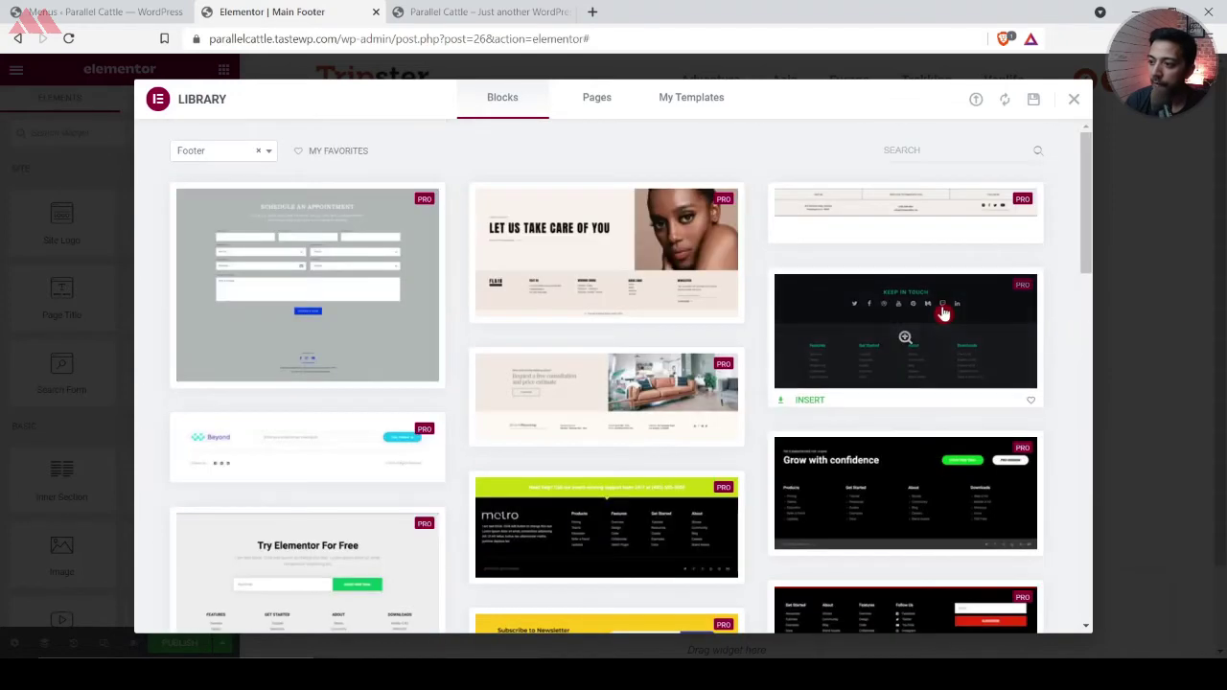
pyautogui.click(812, 401)
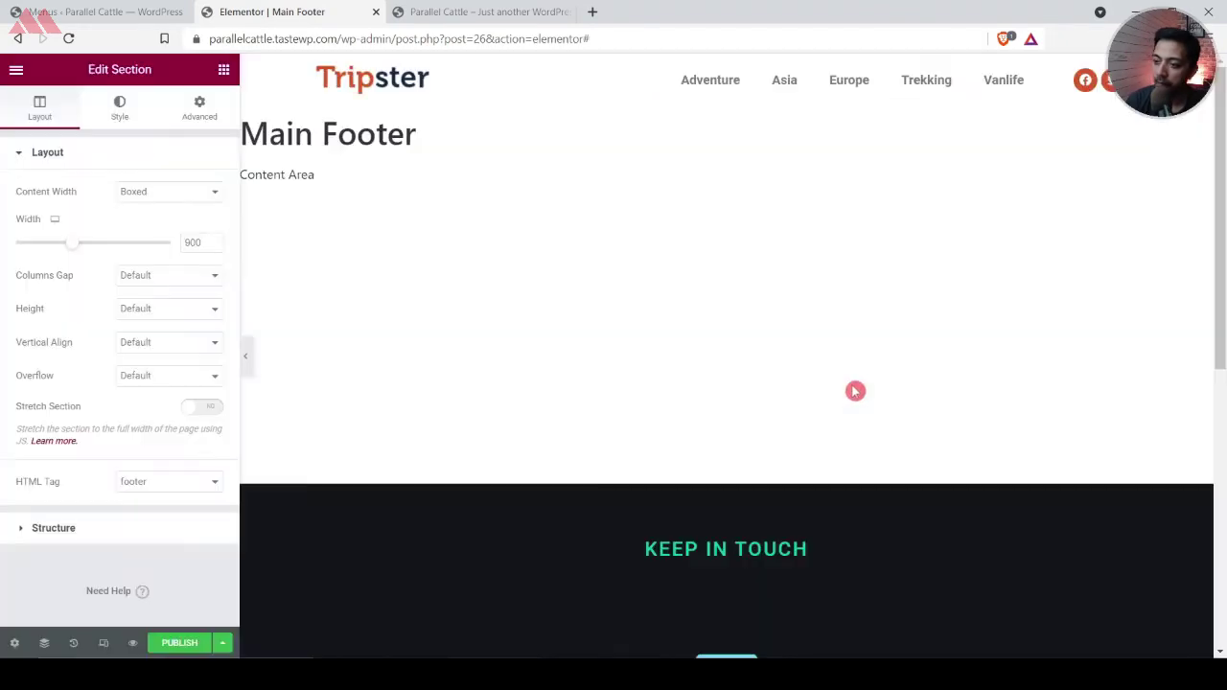
# Set the Keep In Touch section's background to the global Accent color
pyautogui.scroll(-2, 461, 288)
pyautogui.scroll(-3, 903, 483)
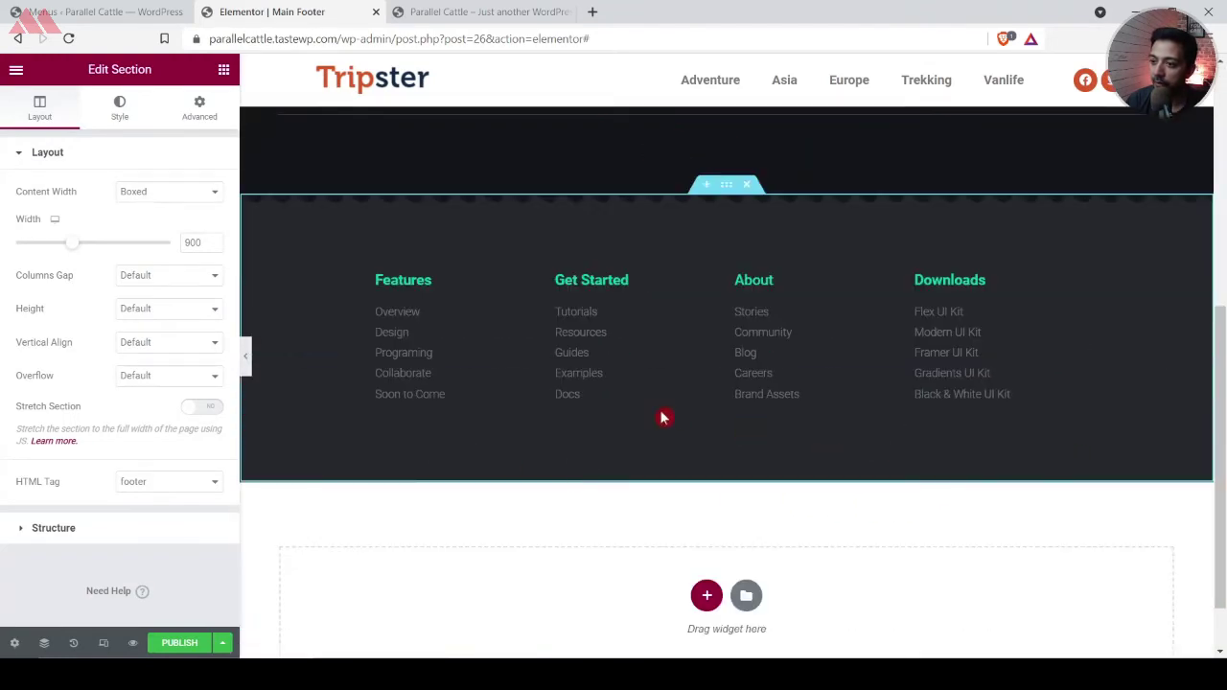
pyautogui.scroll(2, 662, 417)
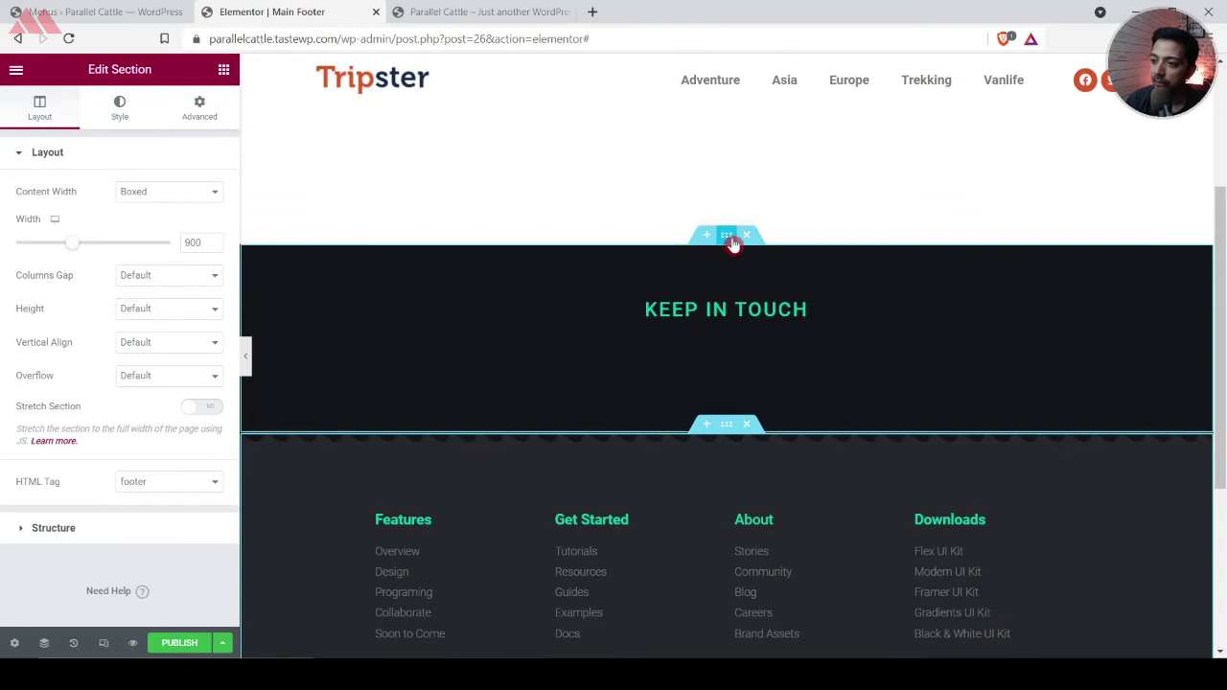
pyautogui.click(732, 240)
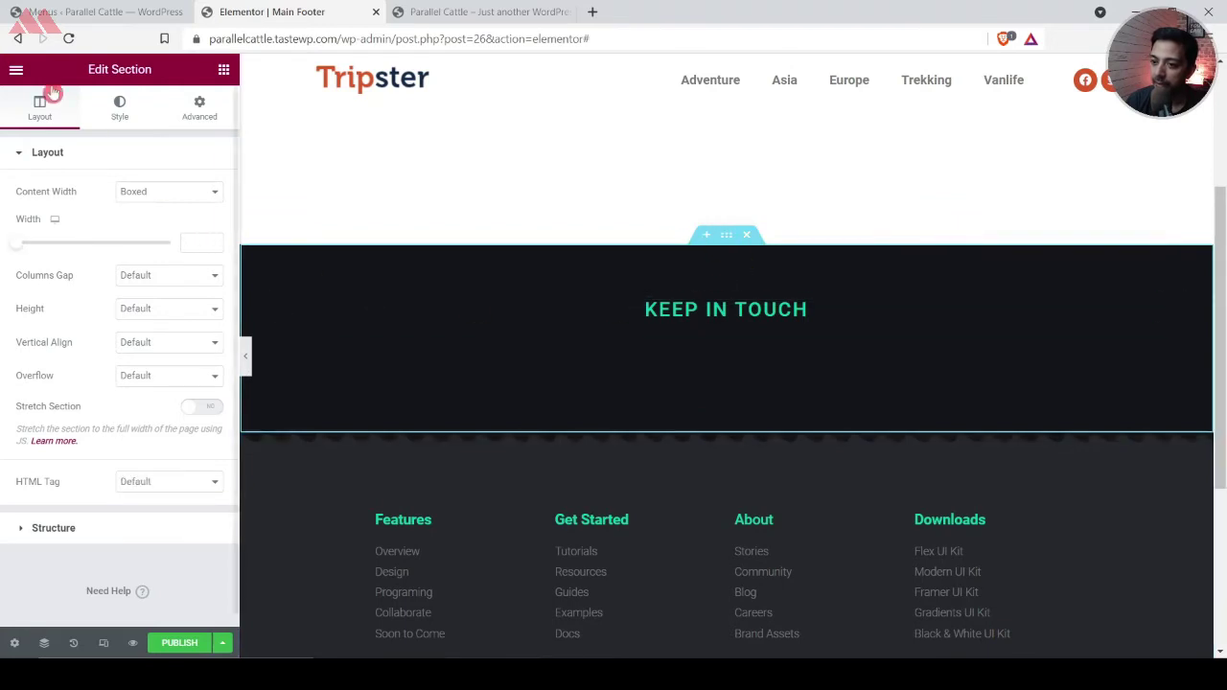
pyautogui.click(119, 113)
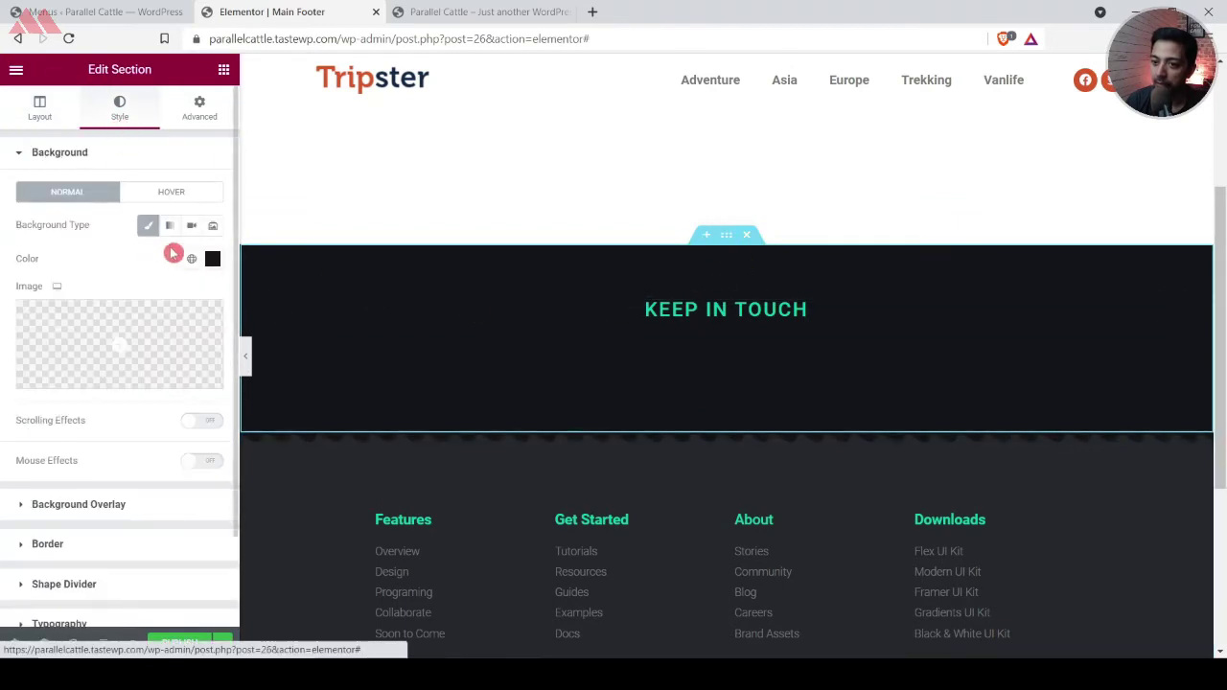
pyautogui.click(191, 259)
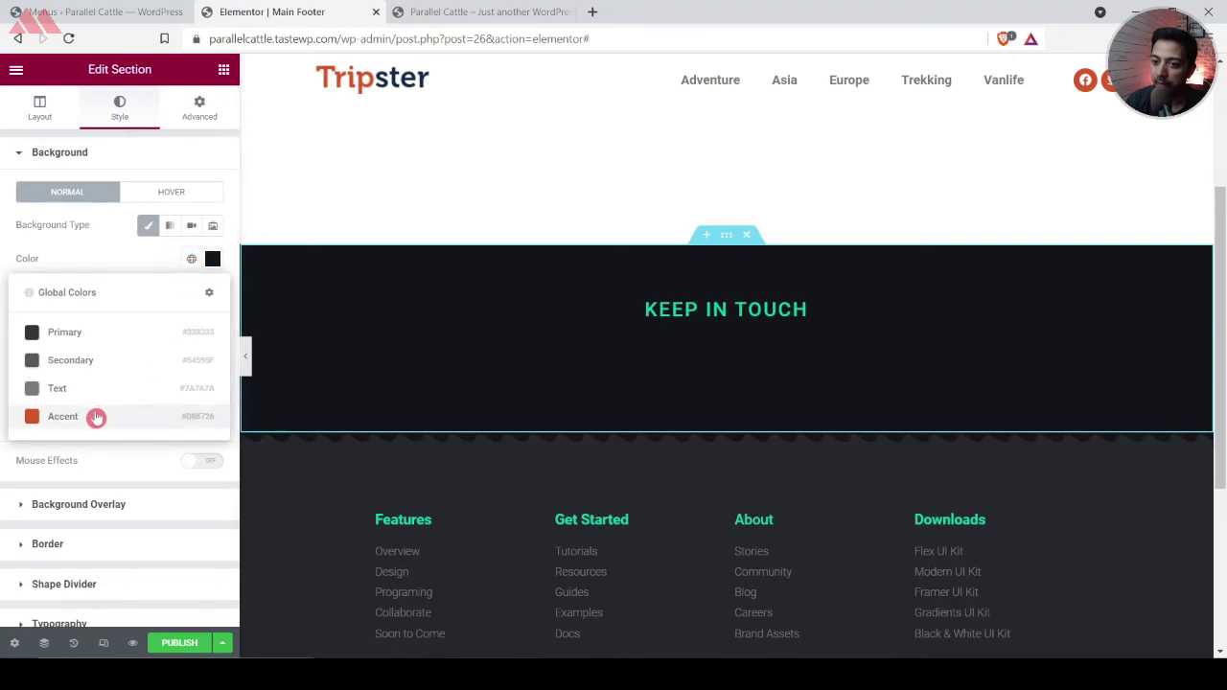
pyautogui.click(96, 418)
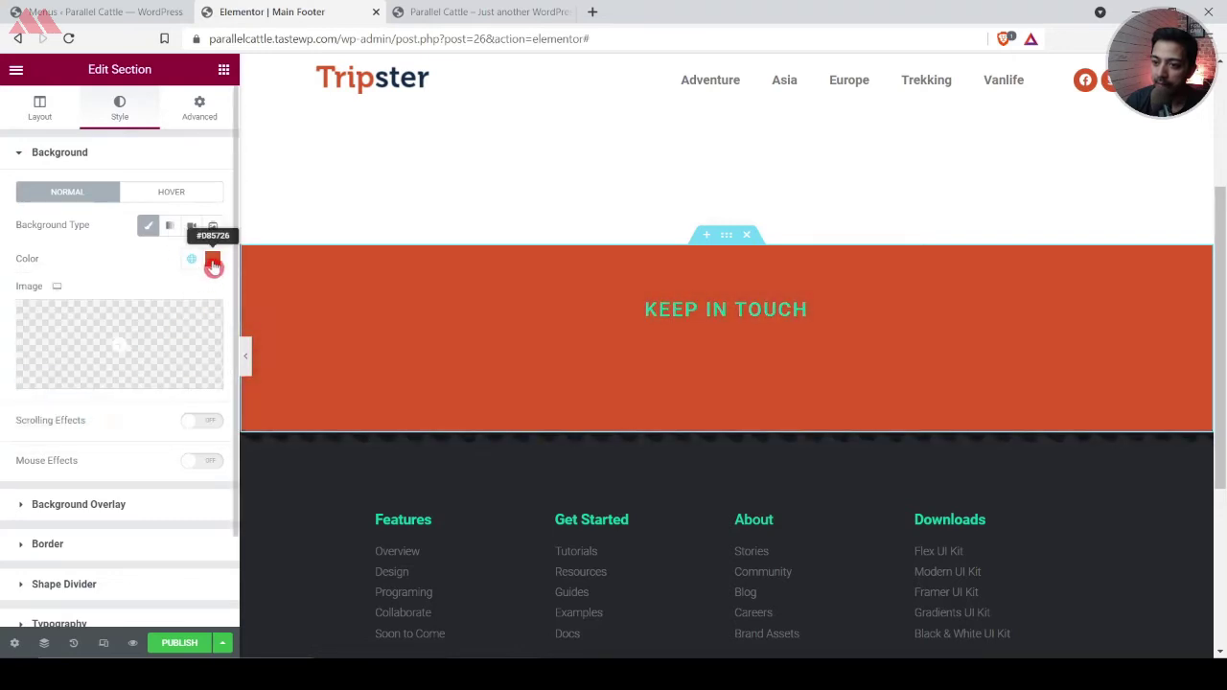
# Lighten the Keep In Touch section's background color to a pale peach tint of the accent orange
pyautogui.click(213, 259)
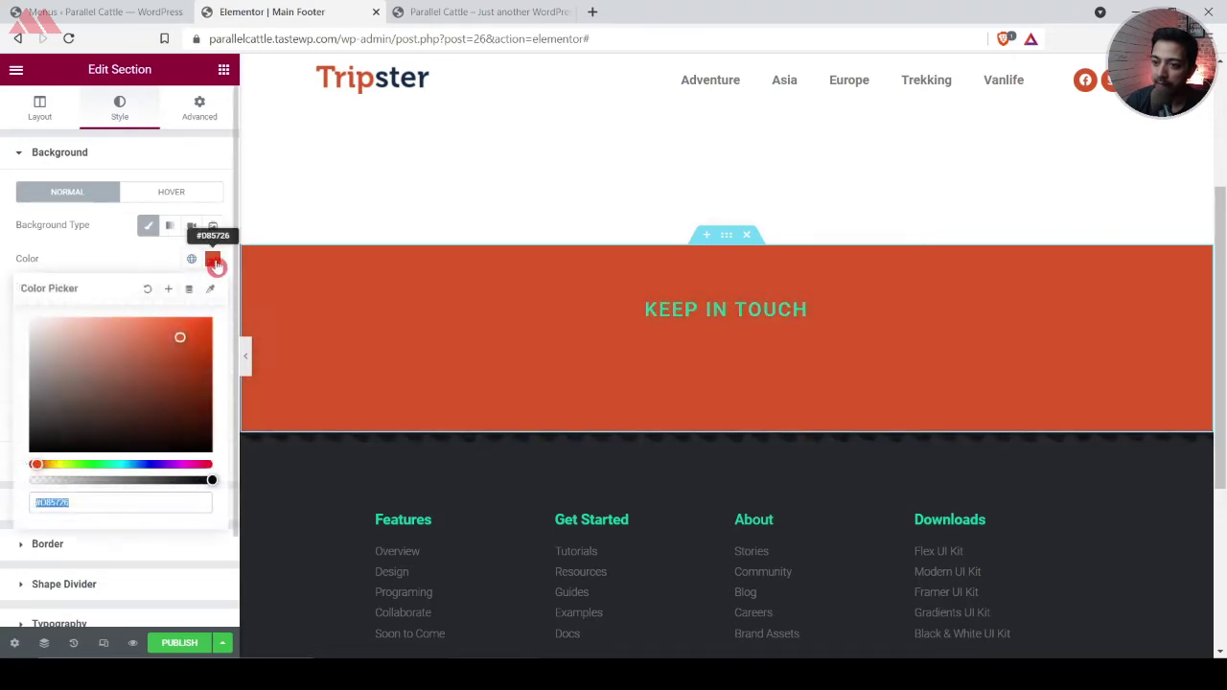
pyautogui.click(85, 478)
pyautogui.moveTo(86, 479); pyautogui.dragTo(218, 462)
pyautogui.moveTo(138, 338); pyautogui.dragTo(48, 320)
pyautogui.click(5, 307)
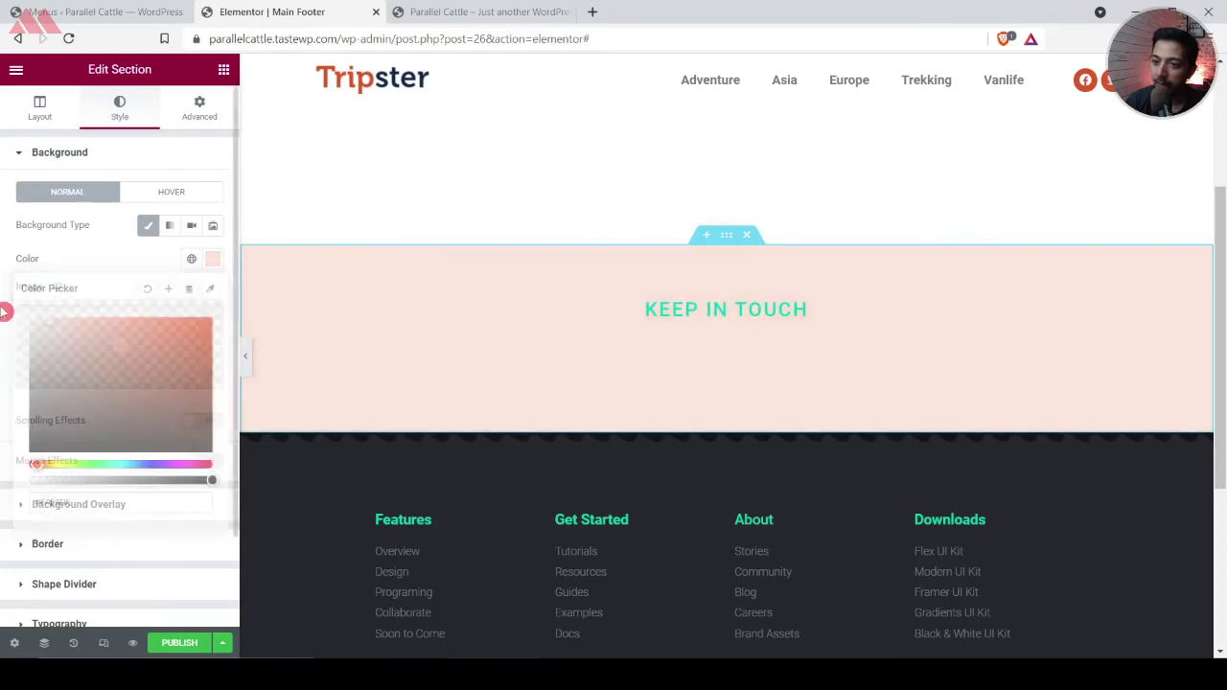
# Set the Keep In Touch heading's text color to the global Primary color
pyautogui.click(1169, 308)
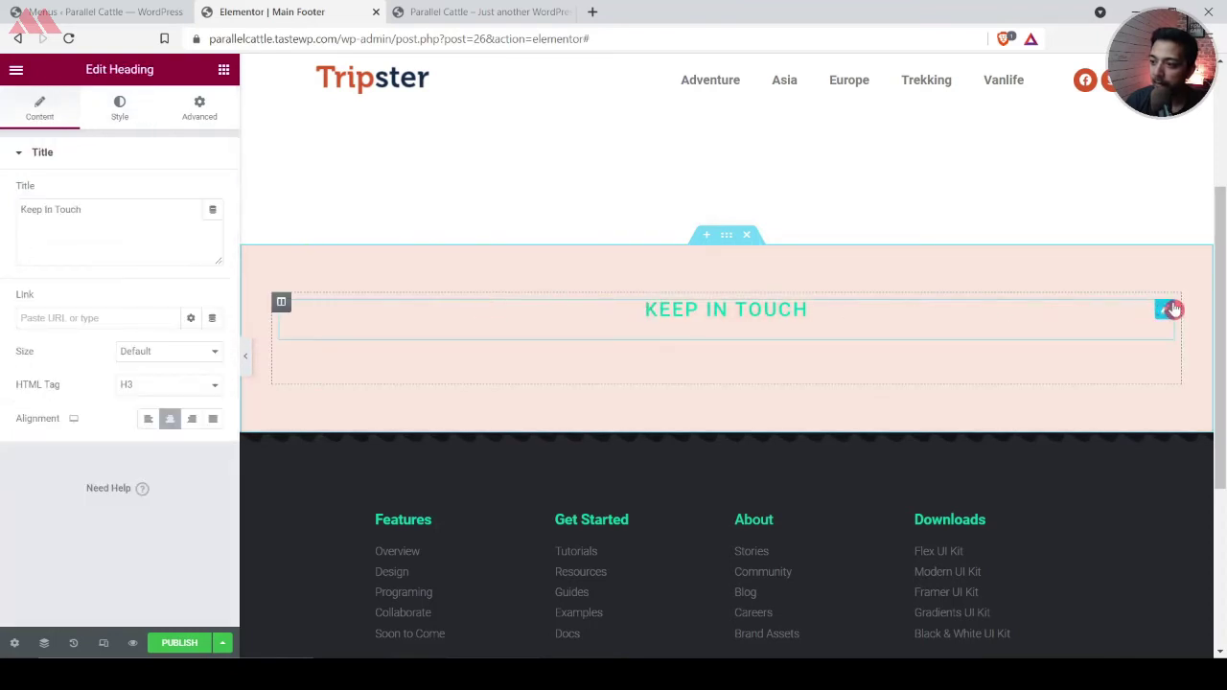
pyautogui.click(115, 107)
pyautogui.click(192, 192)
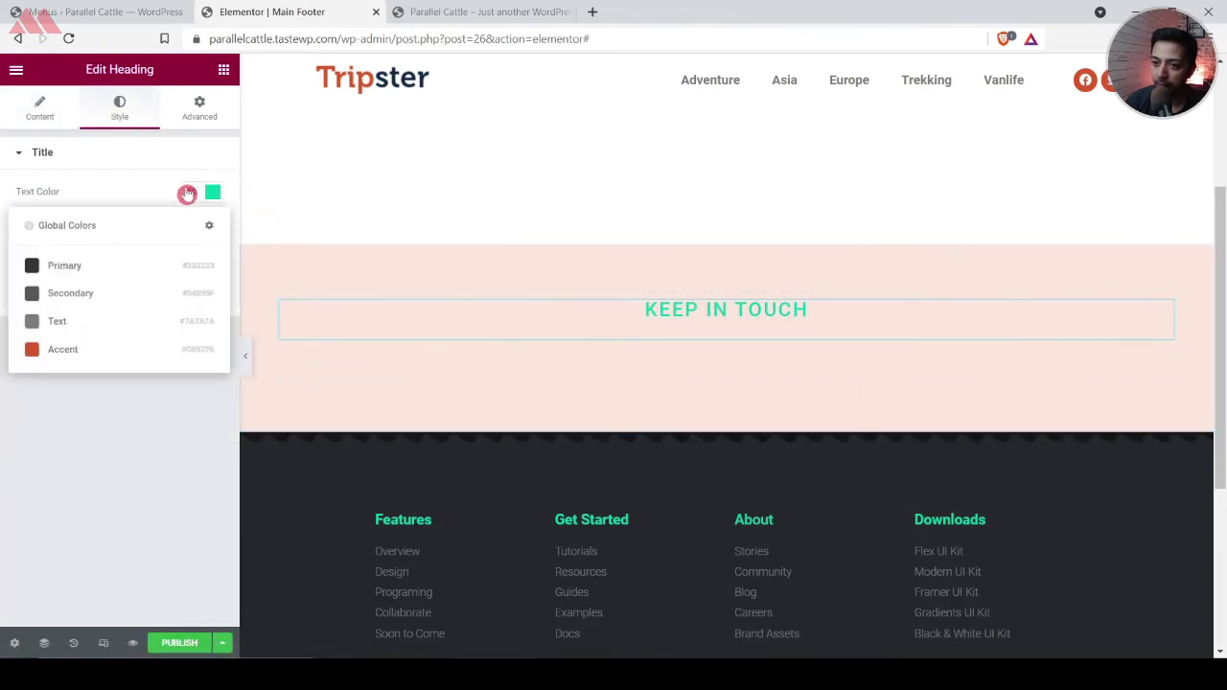
pyautogui.click(56, 265)
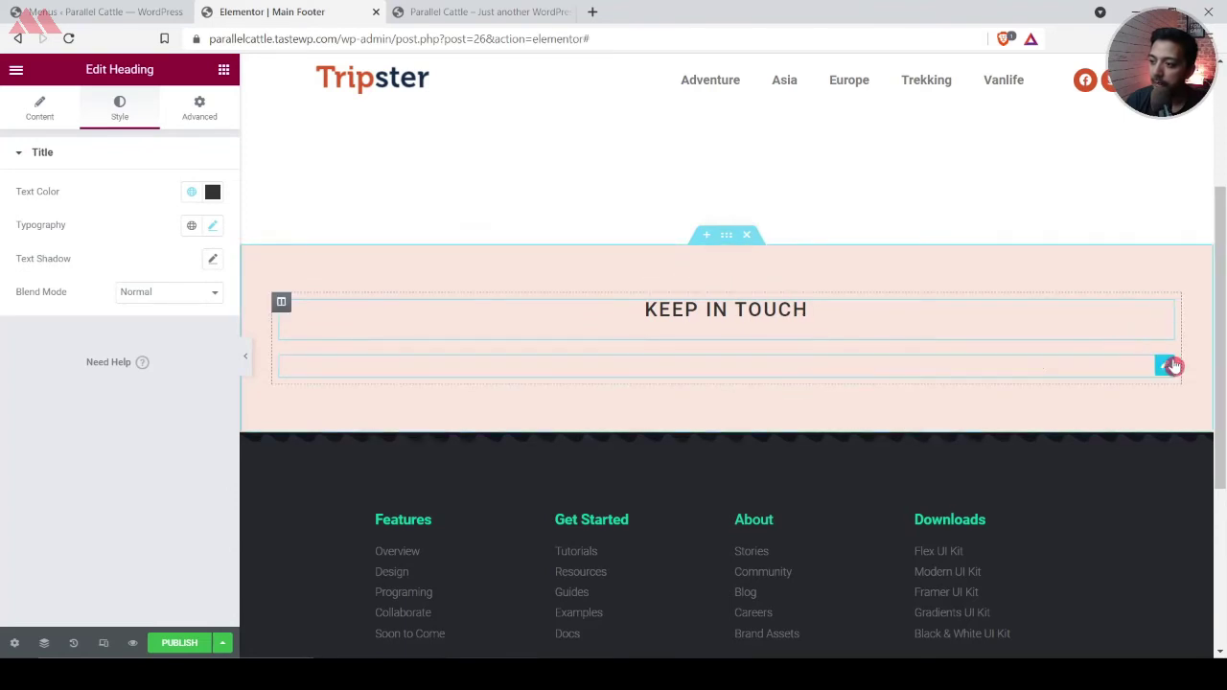
# Try the global Accent color as the primary color of the Keep In Touch social icons
pyautogui.click(1168, 369)
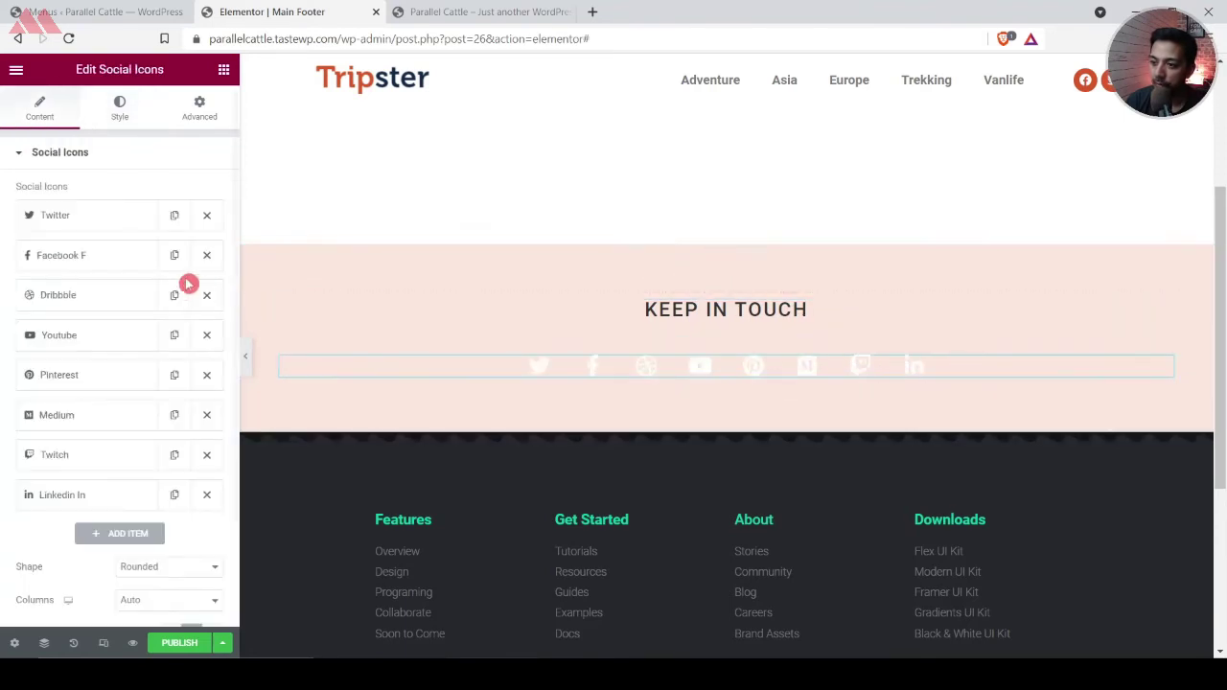
pyautogui.click(128, 111)
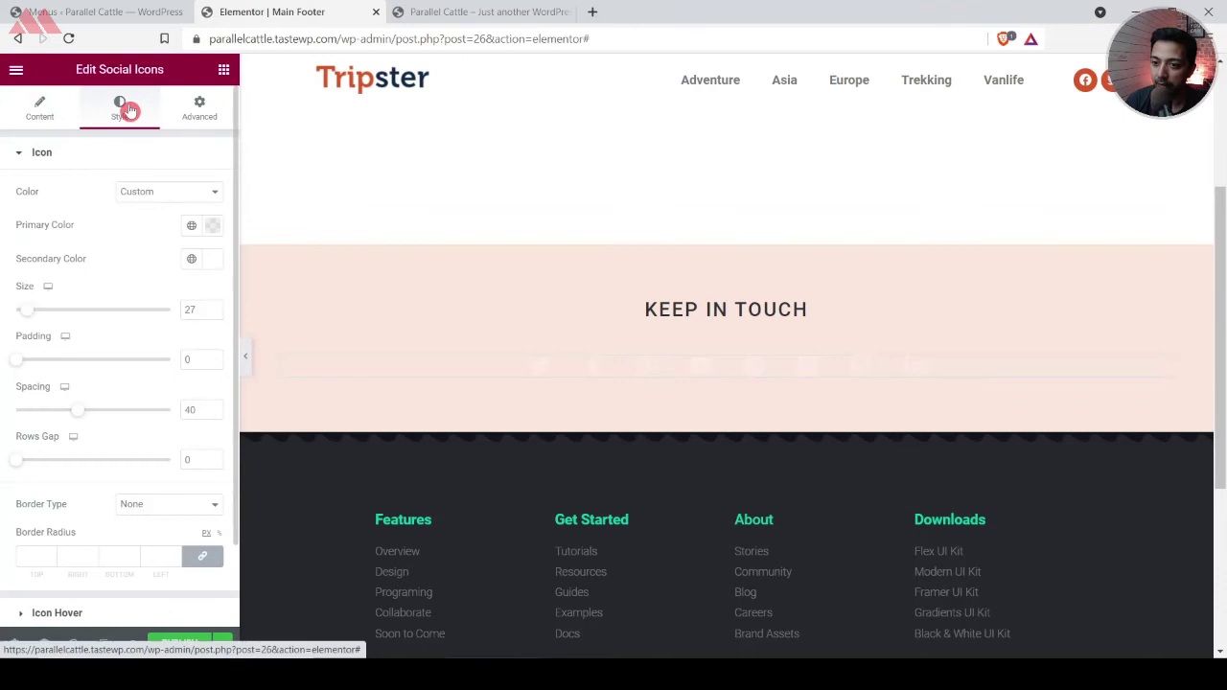
pyautogui.click(192, 230)
pyautogui.click(64, 381)
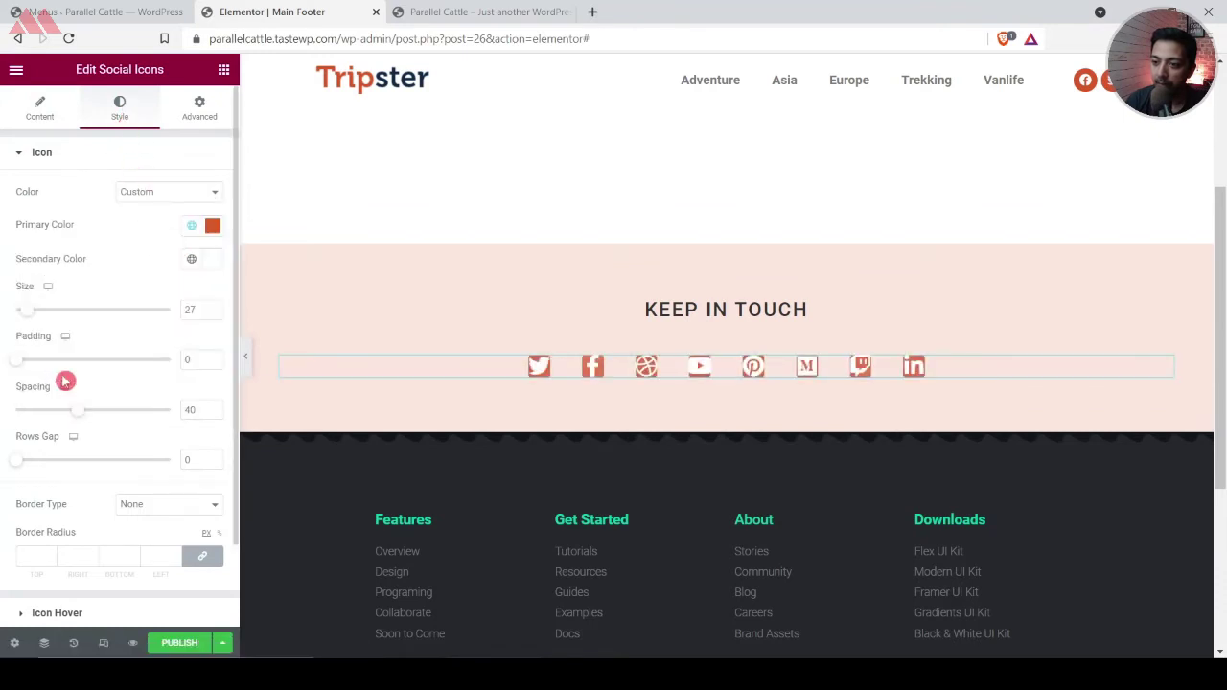
# Set the social icons' secondary color to the global Accent color and restore their transparent primary color
pyautogui.click(192, 259)
pyautogui.click(212, 259)
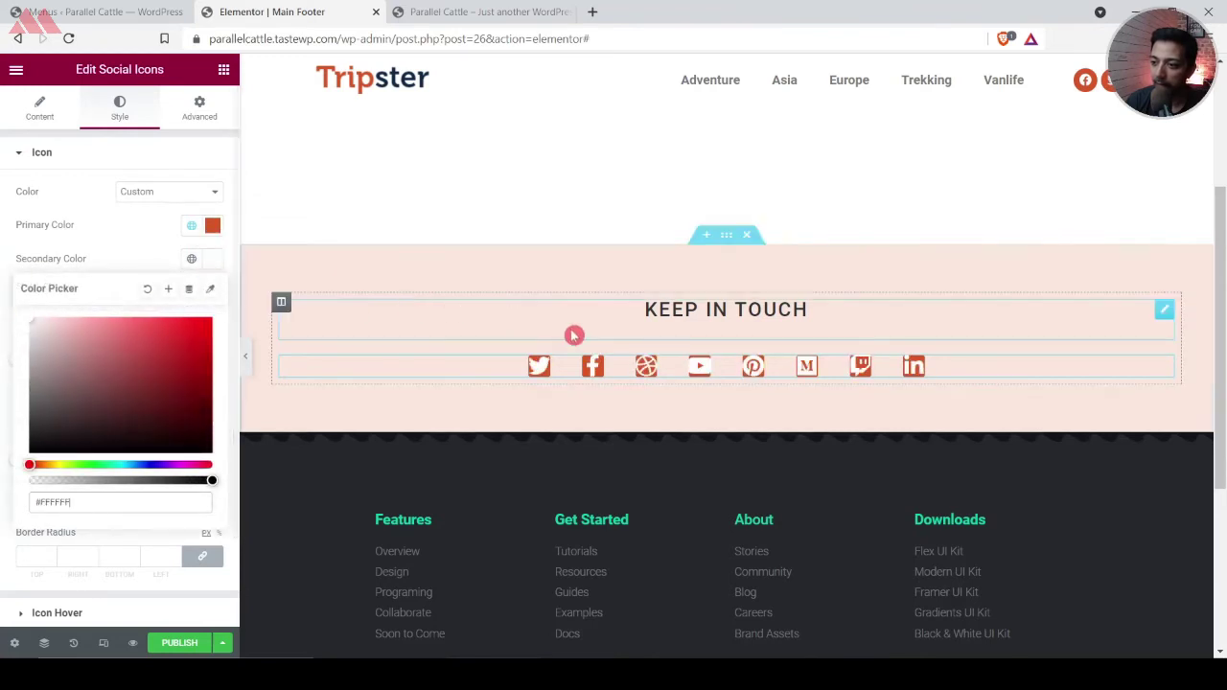
pyautogui.click(198, 261)
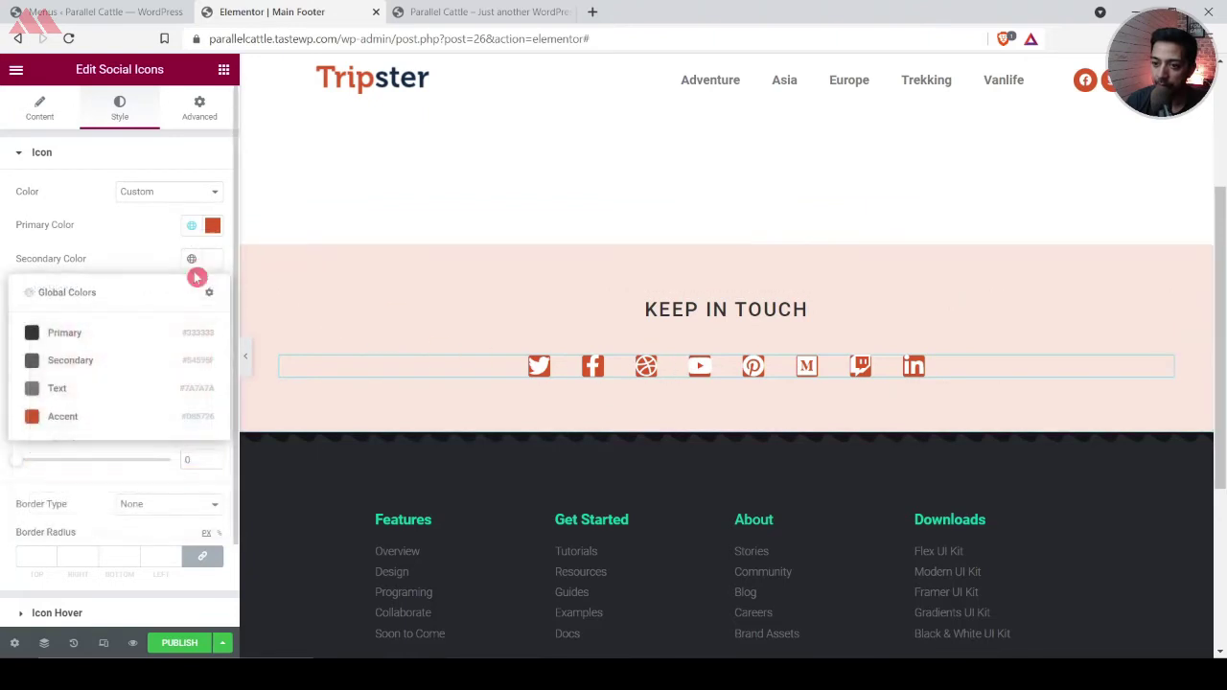
pyautogui.click(60, 419)
pyautogui.click(5, 377)
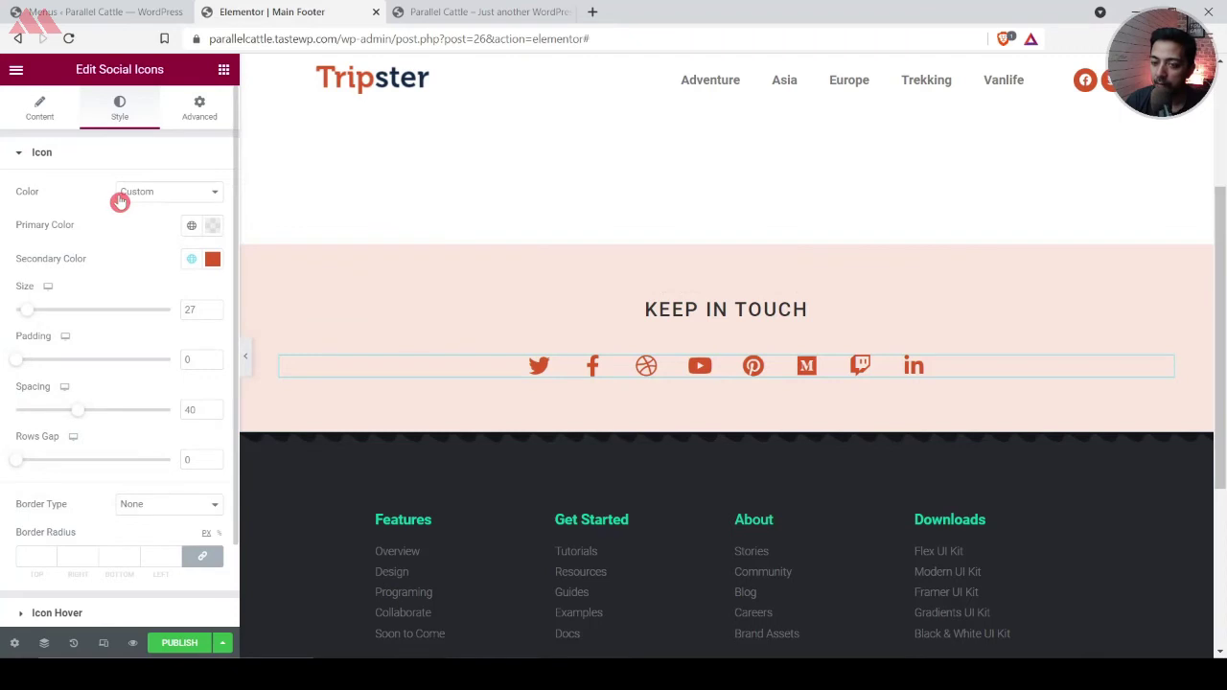
# Set the social icons' secondary hover color to the global Primary color
pyautogui.click(19, 158)
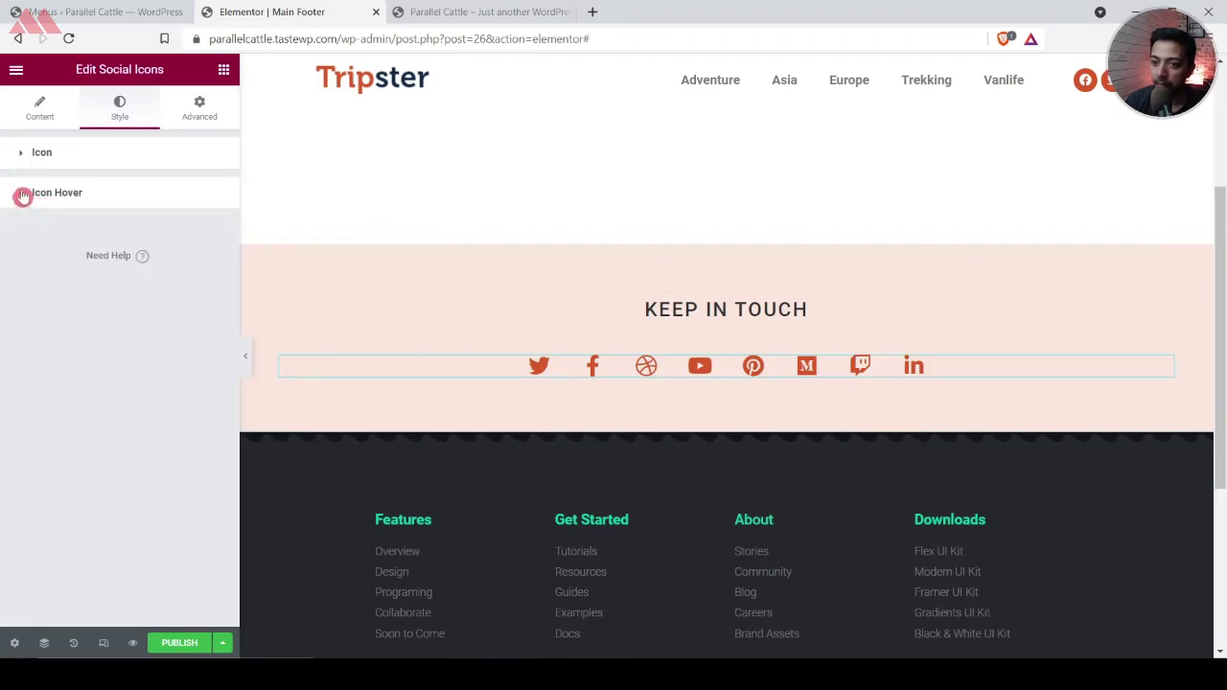
pyautogui.click(23, 196)
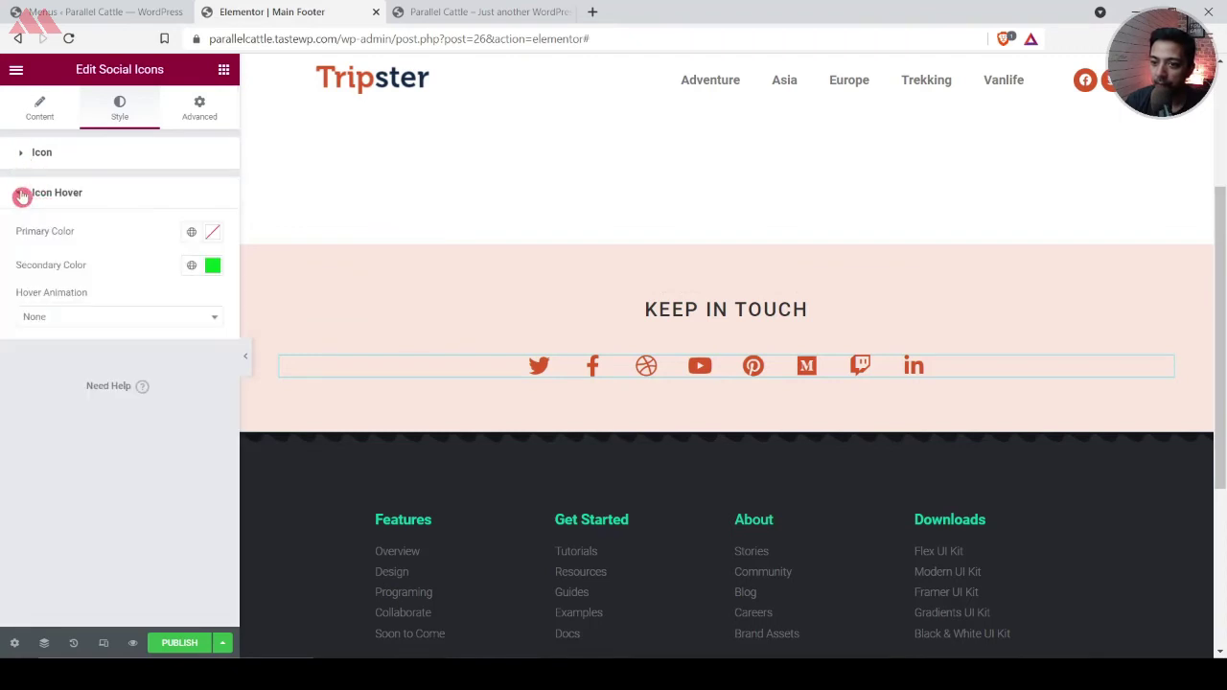
pyautogui.click(214, 268)
pyautogui.click(154, 437)
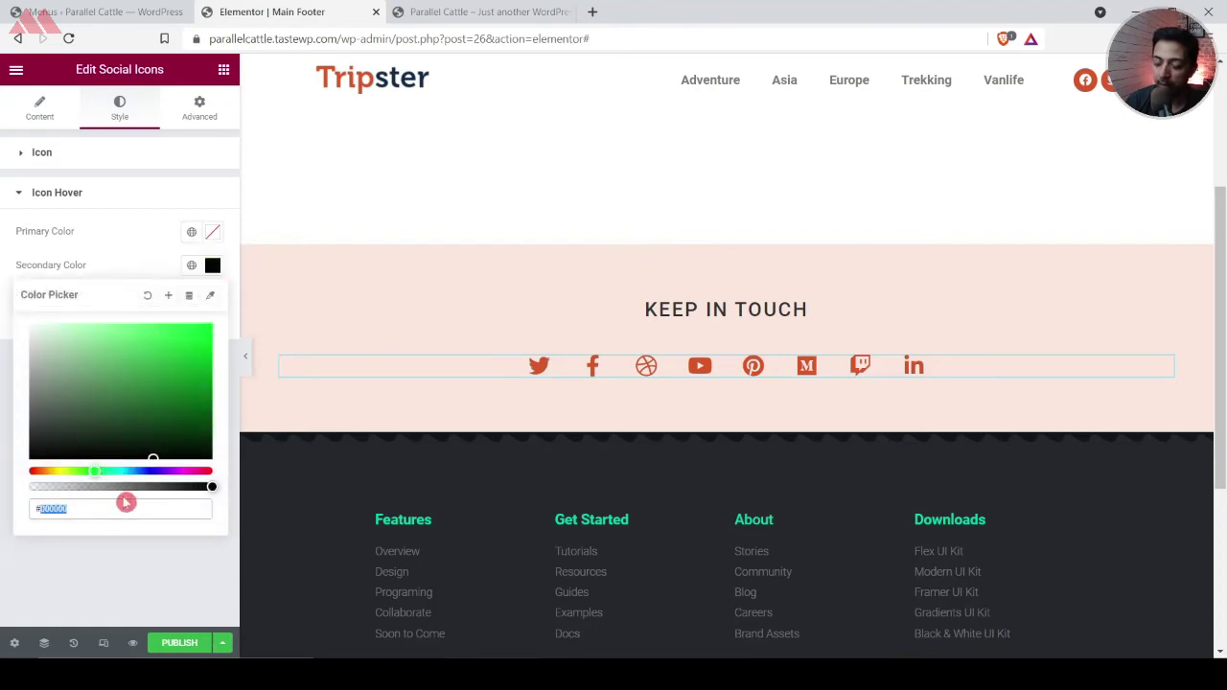
pyautogui.click(191, 267)
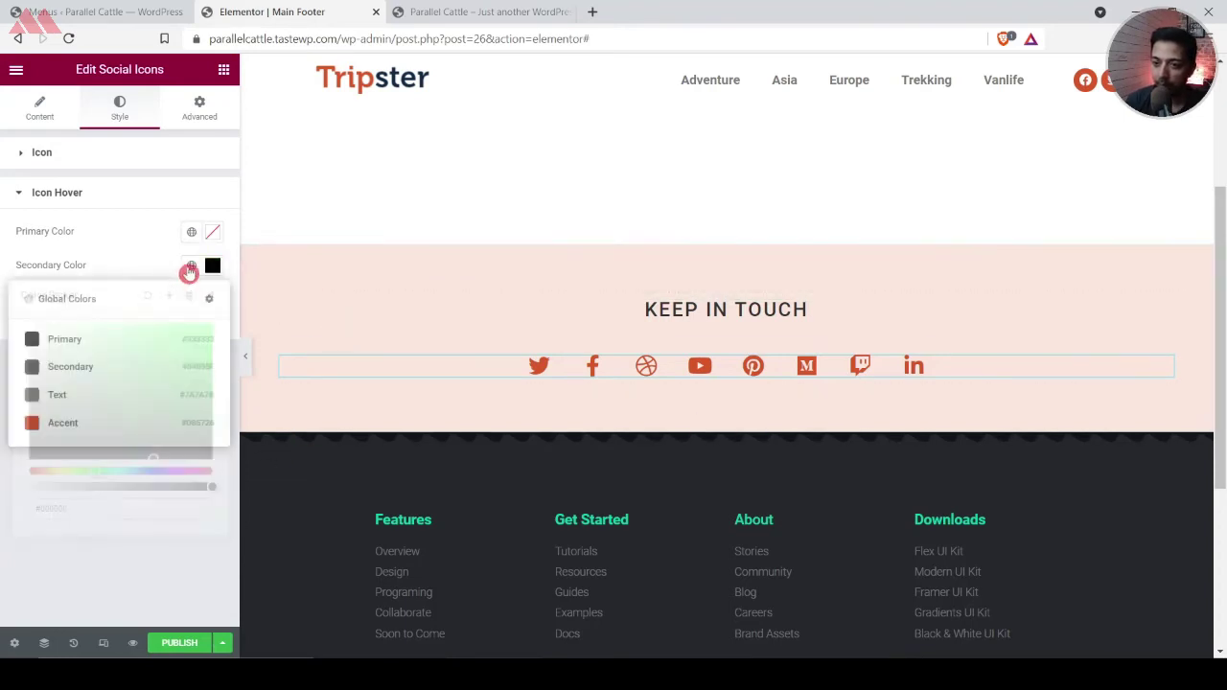
pyautogui.click(61, 340)
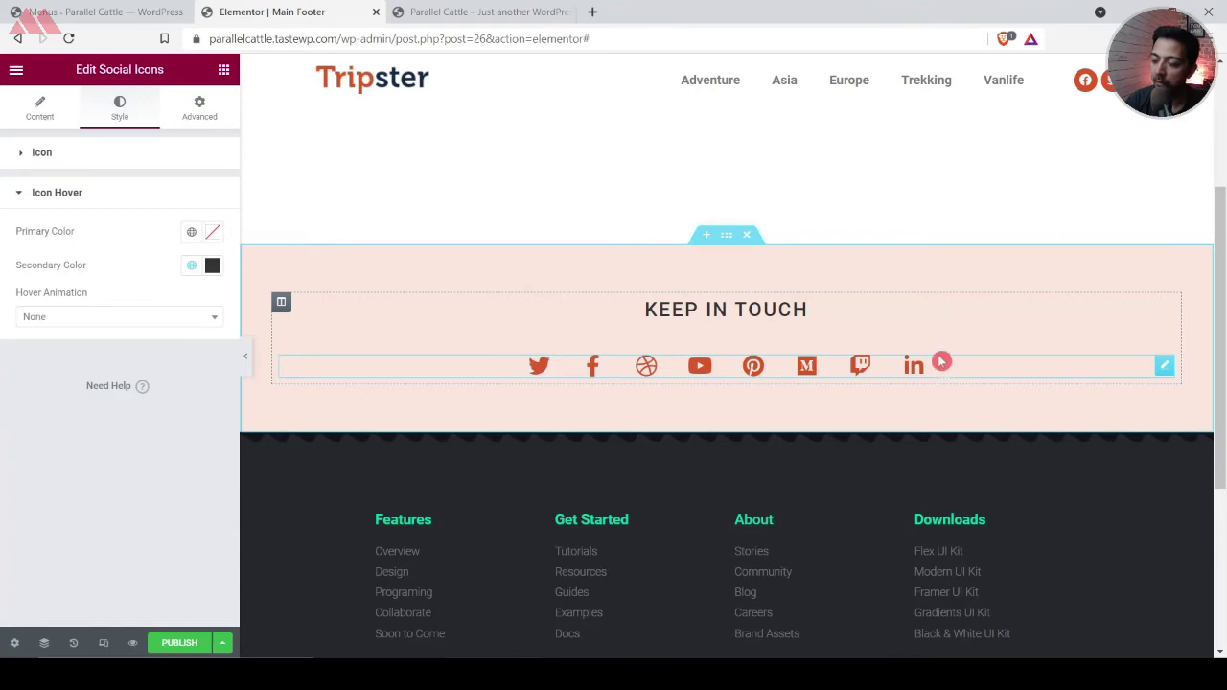
# Delete the dark footer section with the Features, Get Started, About and Downloads link columns
pyautogui.scroll(-3, 920, 345)
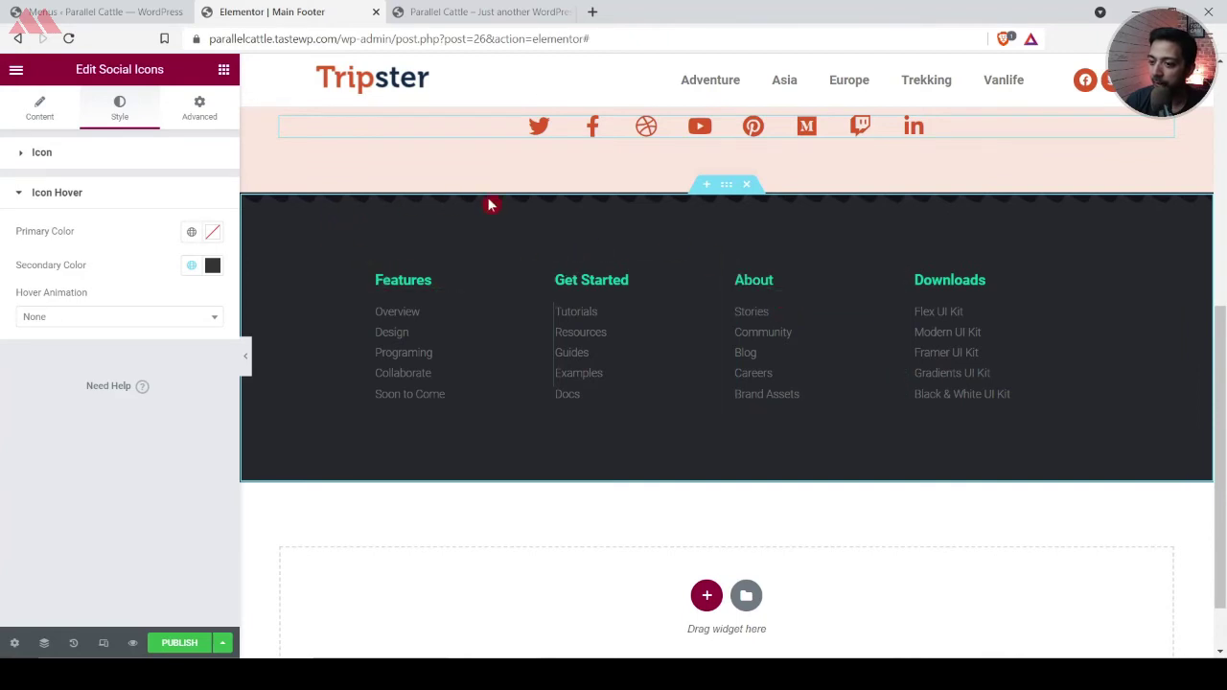
pyautogui.click(724, 197)
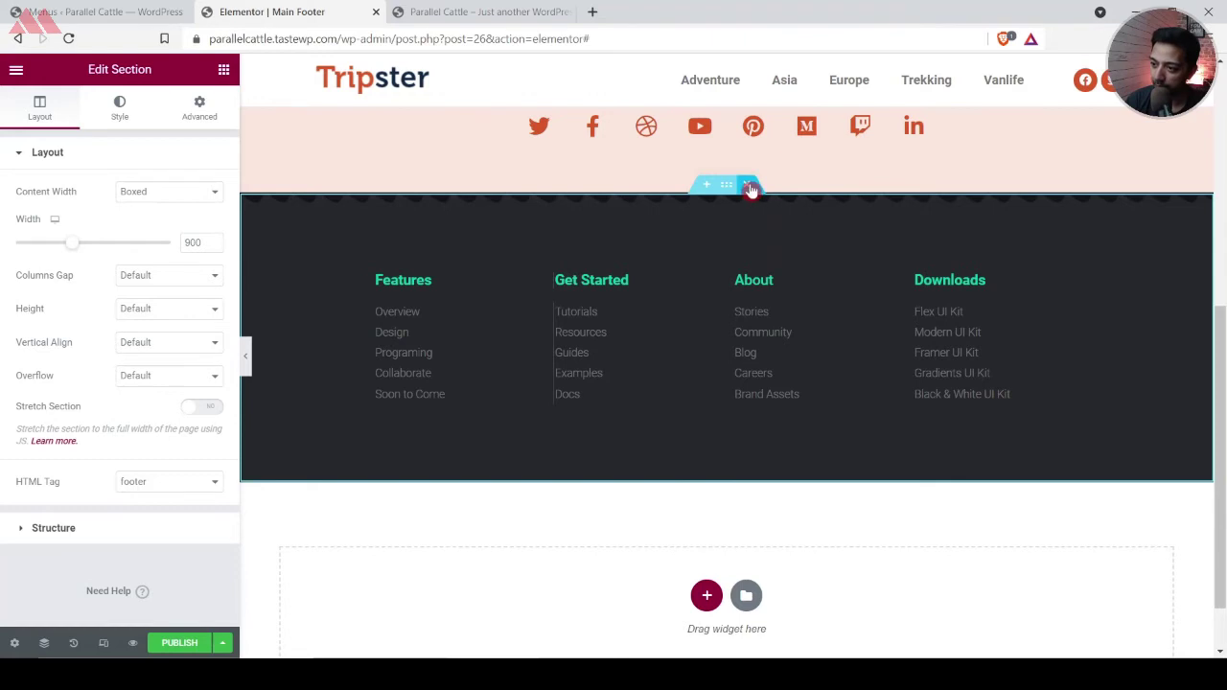
pyautogui.click(749, 185)
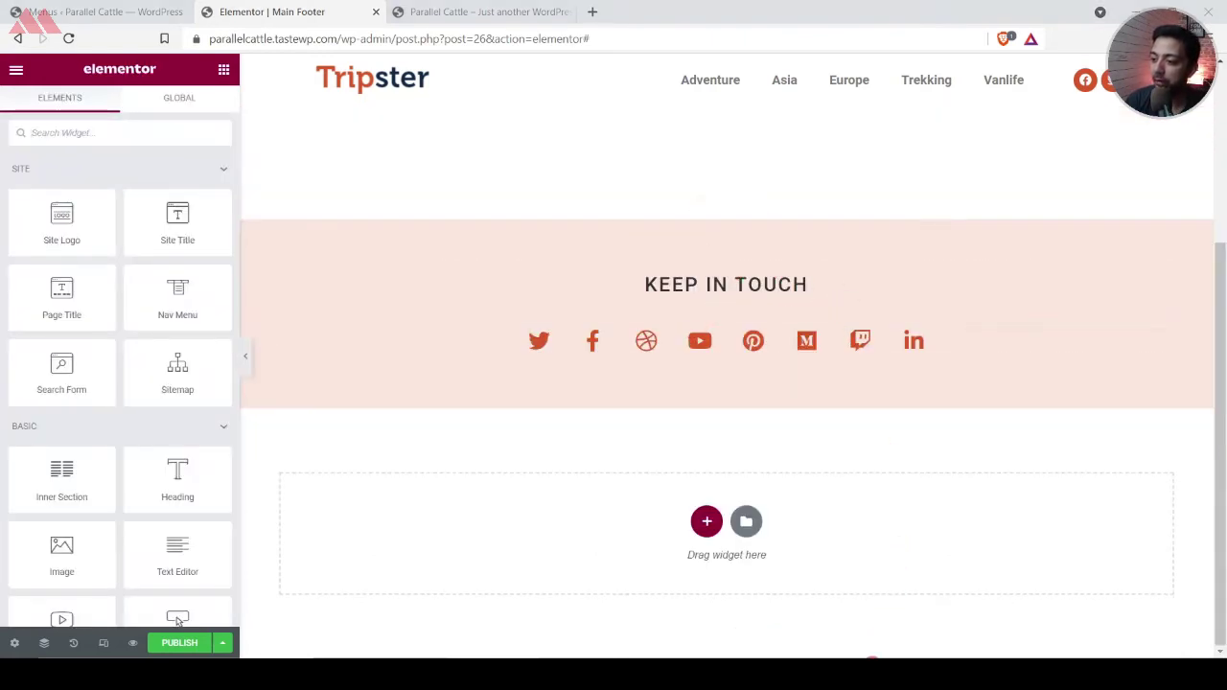
# Publish the Main Footer template with a display condition that includes the Entire Site
pyautogui.click(179, 643)
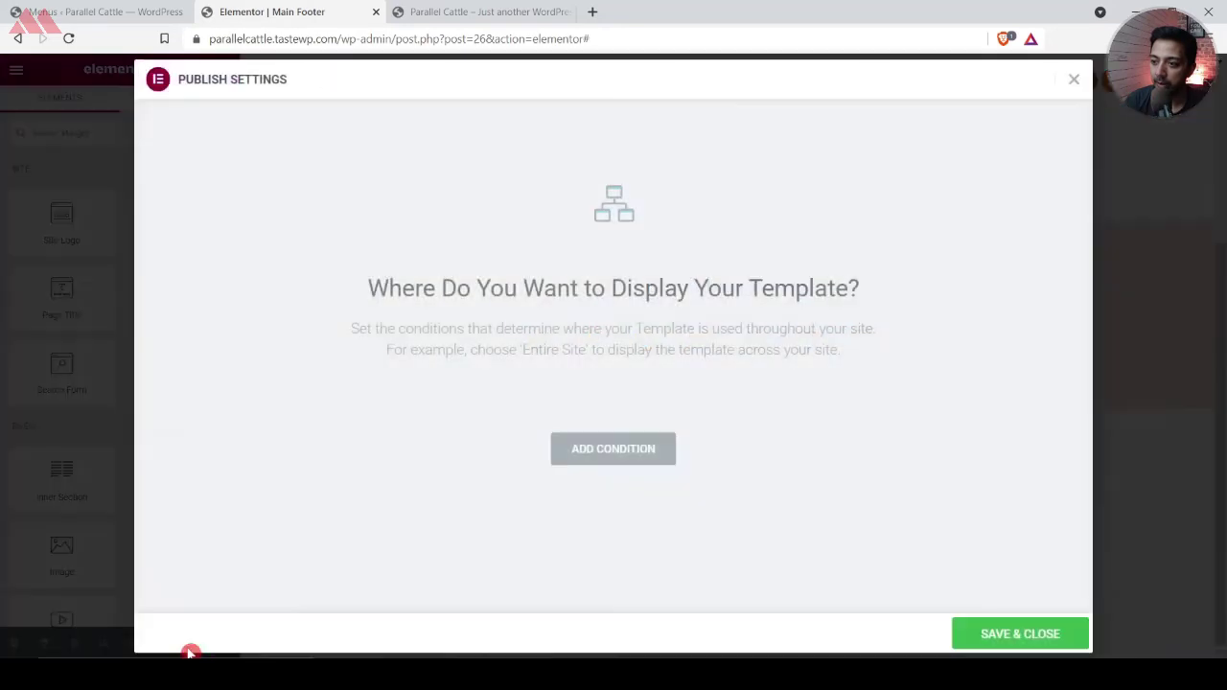
pyautogui.click(595, 466)
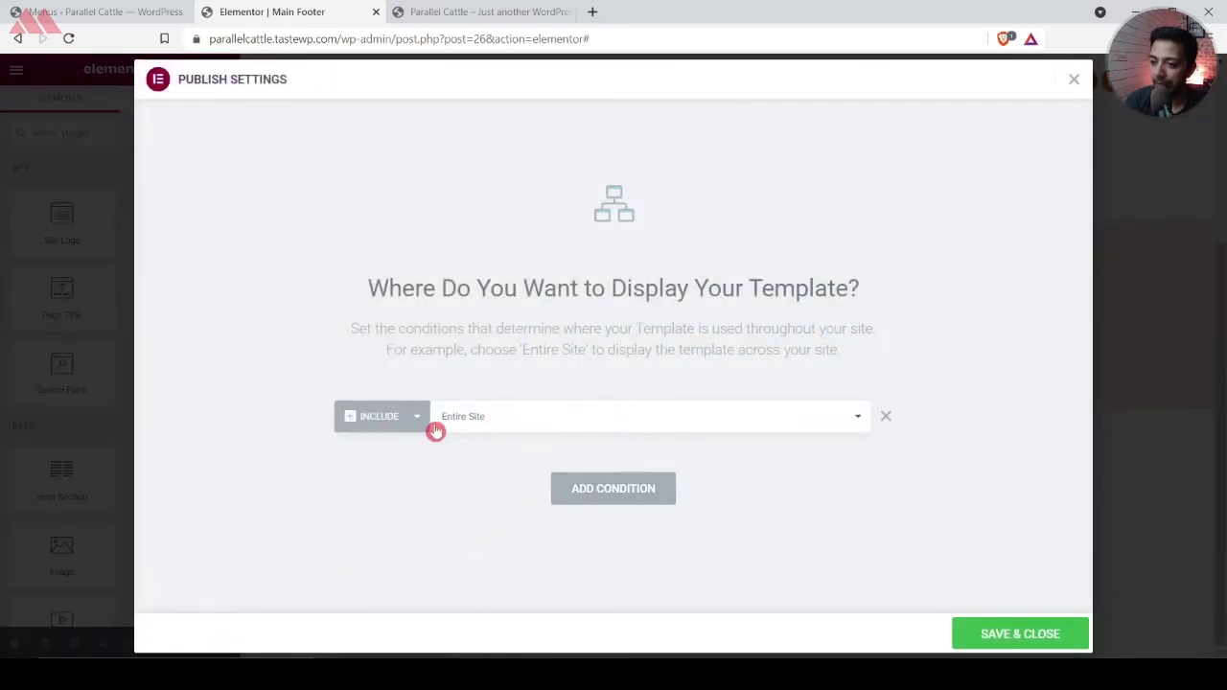
pyautogui.click(994, 633)
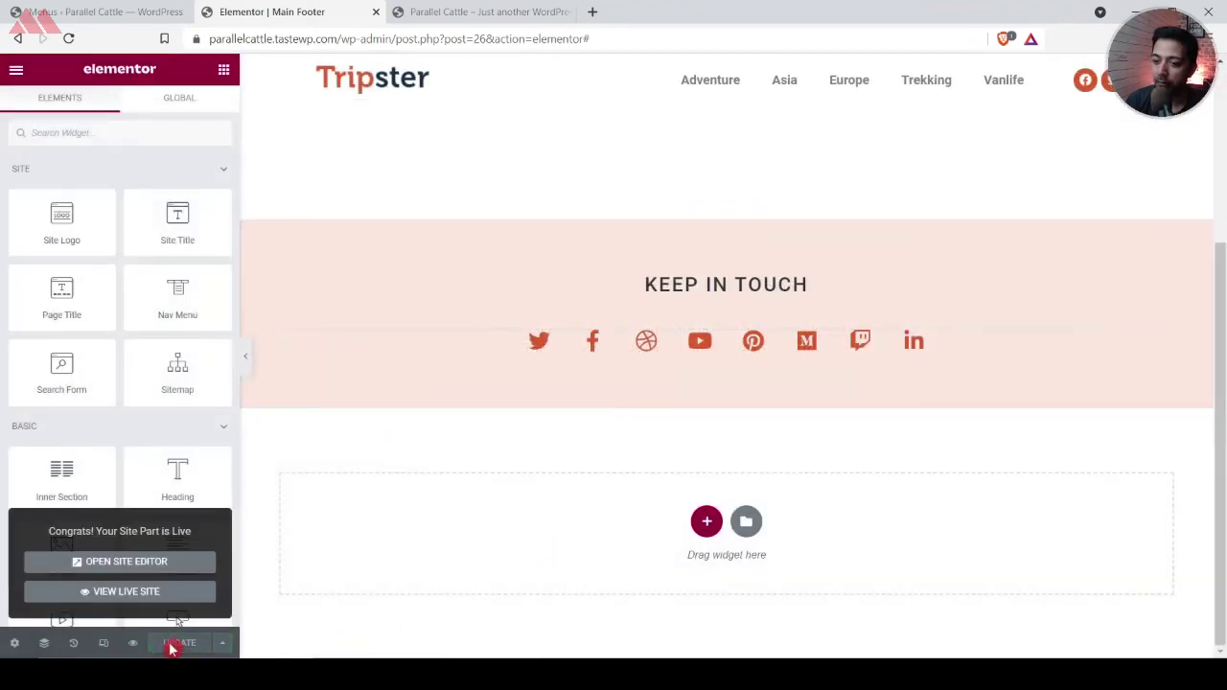
# View the footer on the live site and exit the footer editor to the WordPress dashboard
pyautogui.click(193, 597)
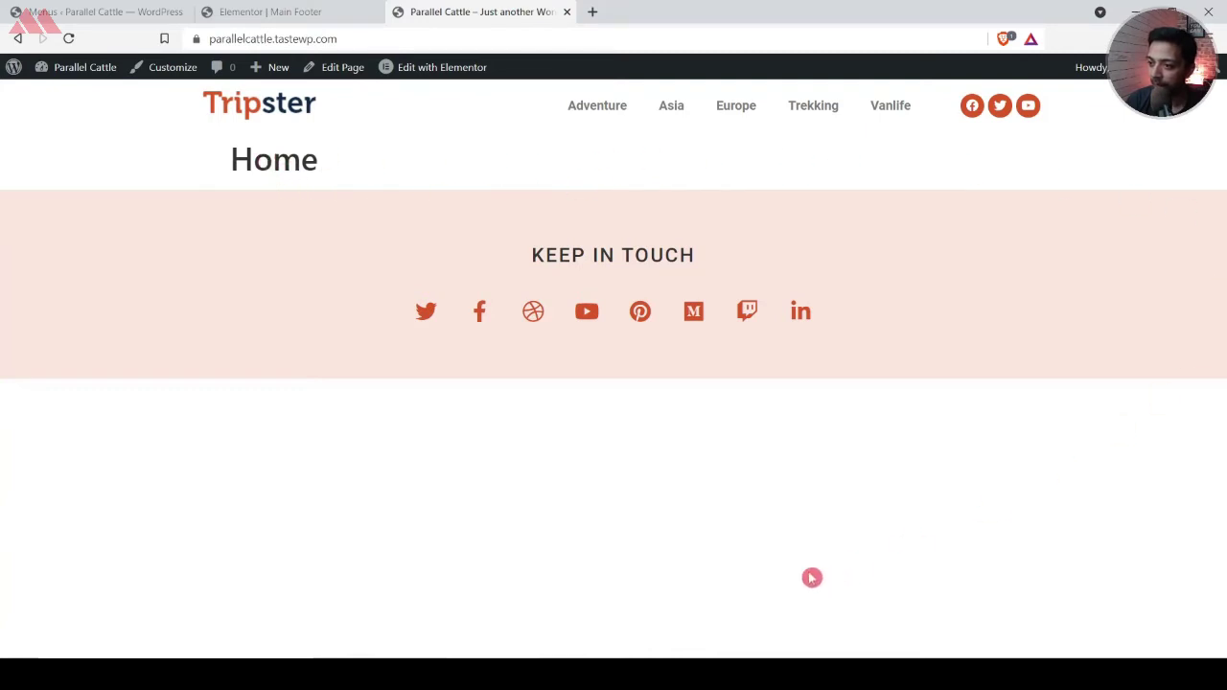
pyautogui.click(297, 11)
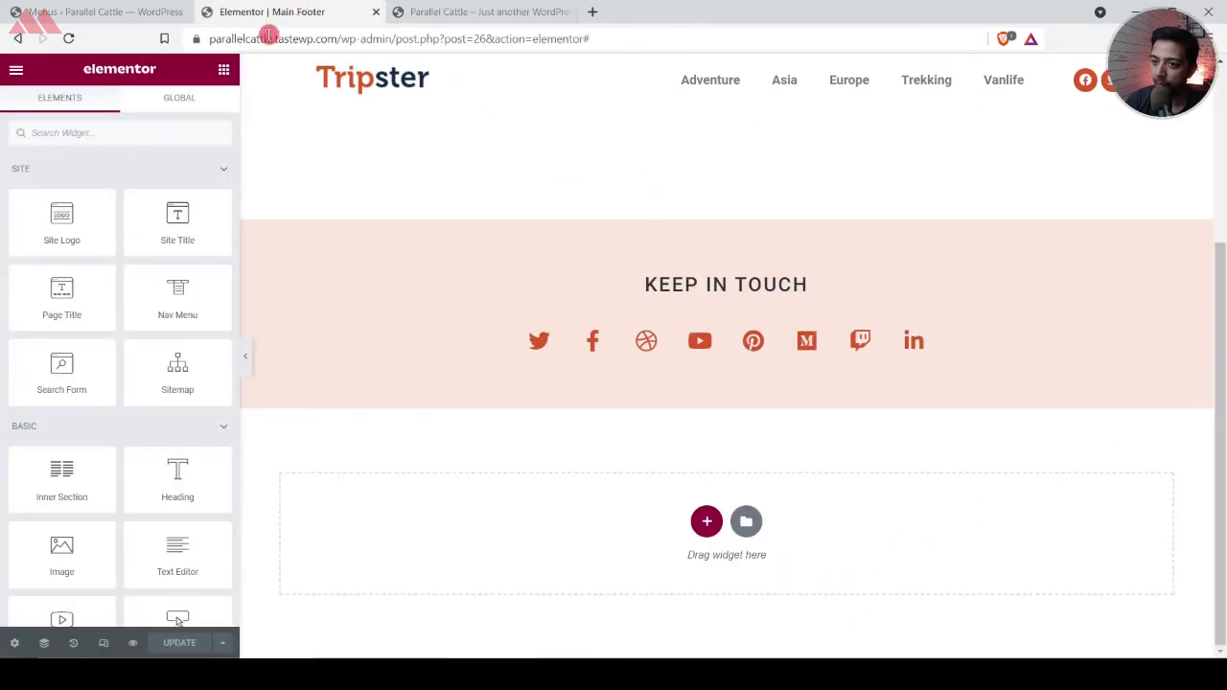
pyautogui.click(15, 69)
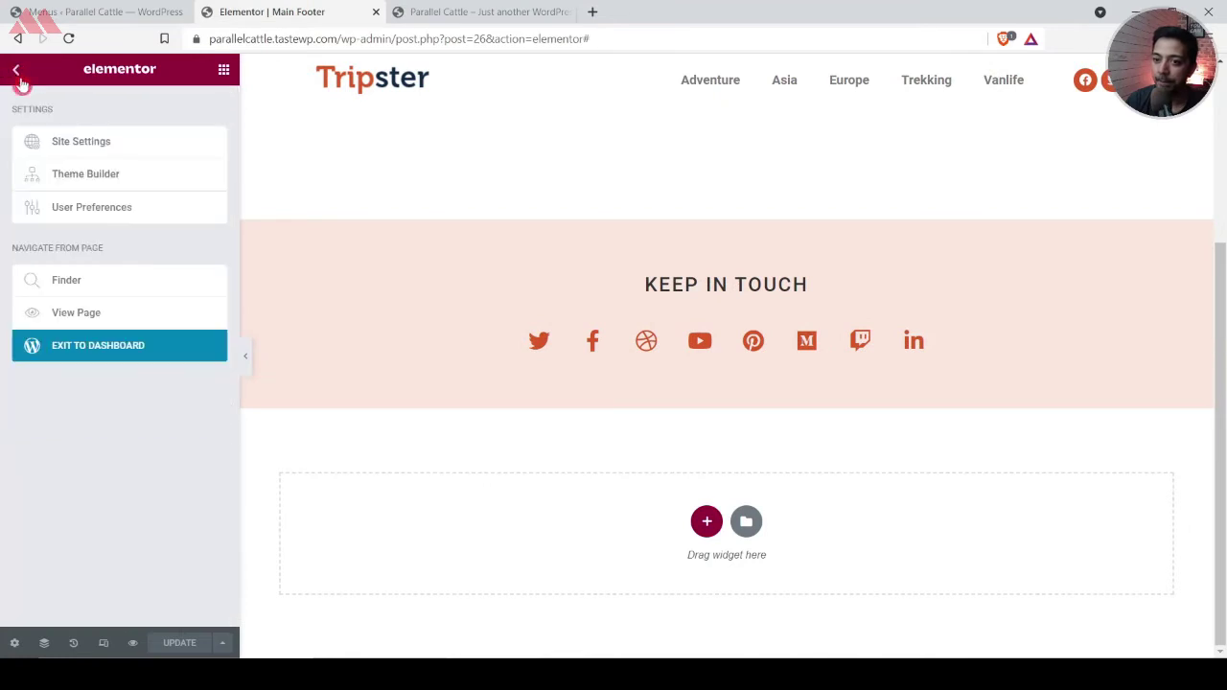
pyautogui.click(84, 355)
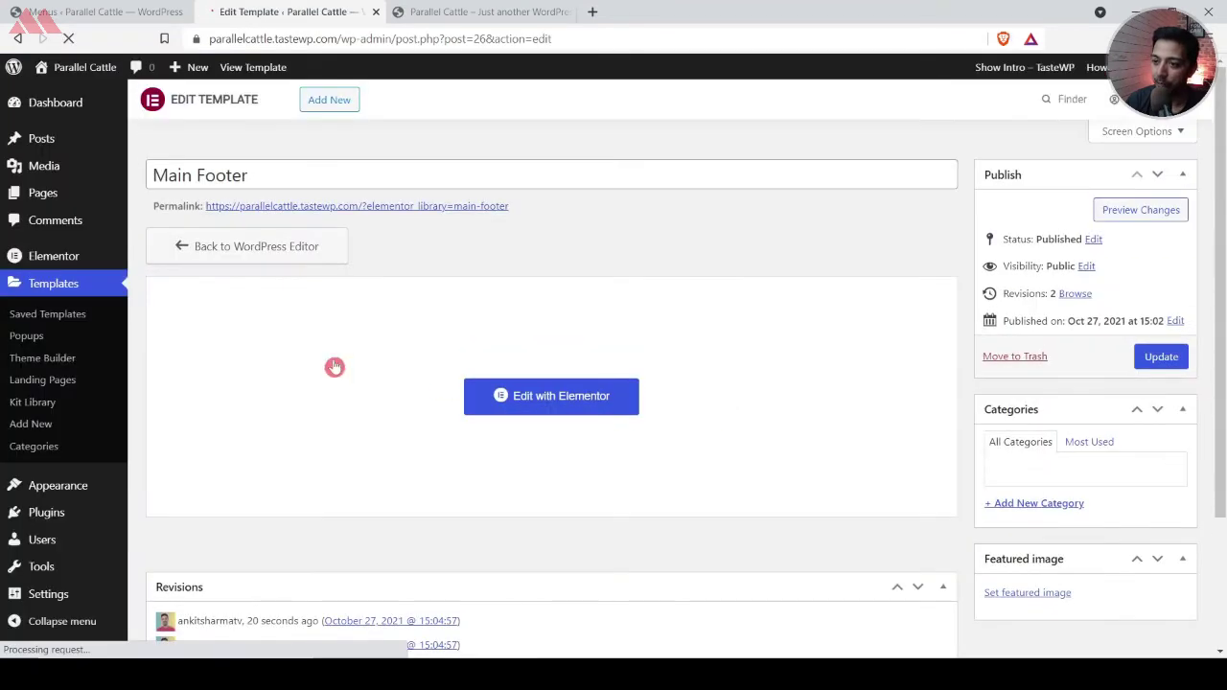
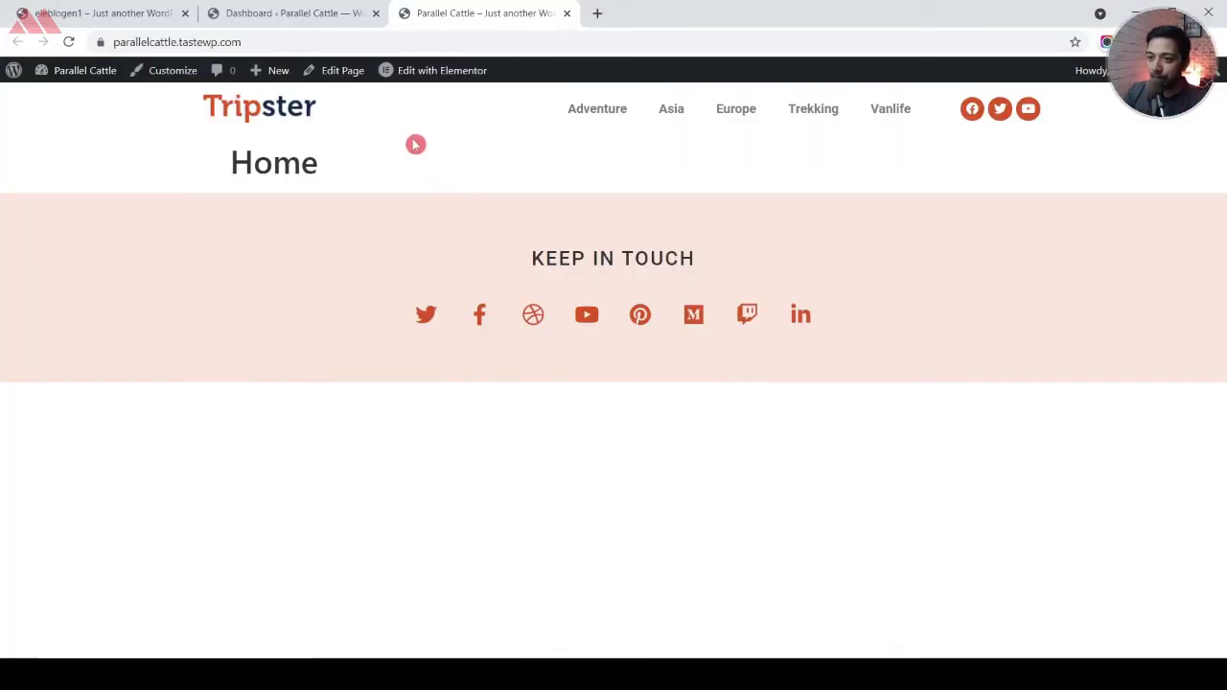
# Open the Home page for editing in Elementor from a new browser tab and hide its page title
pyautogui.rightClick(328, 77)
pyautogui.click(342, 82)
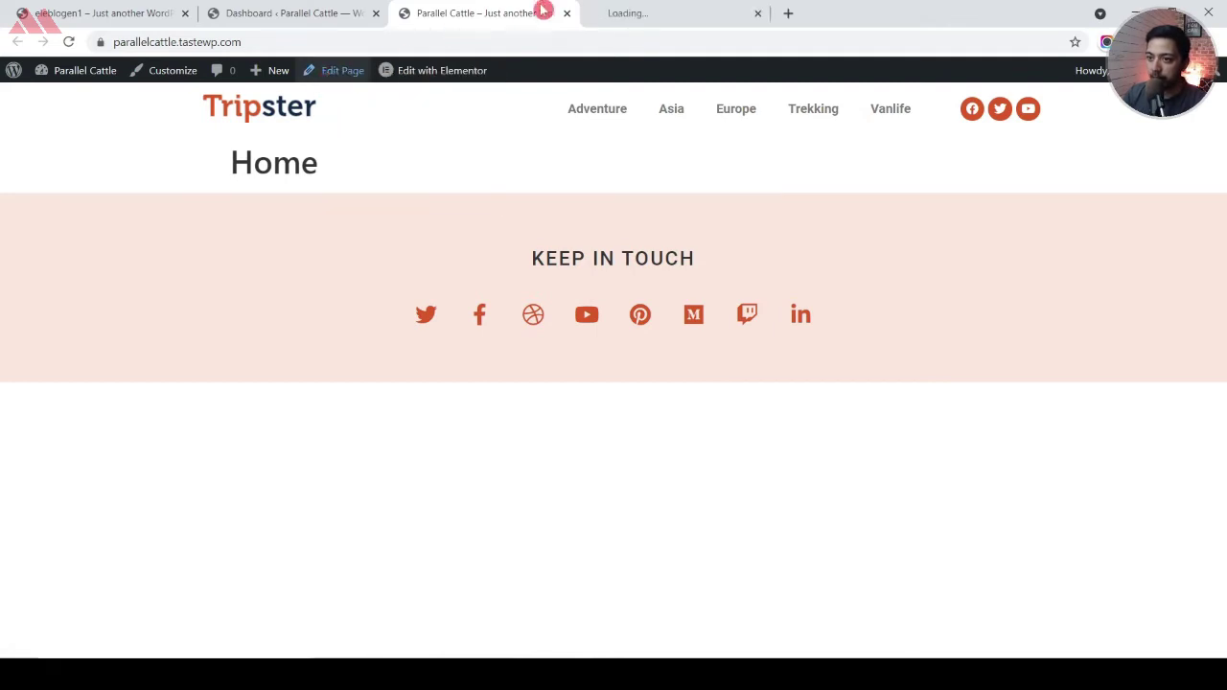
pyautogui.moveTo(658, 8); pyautogui.dragTo(513, 7)
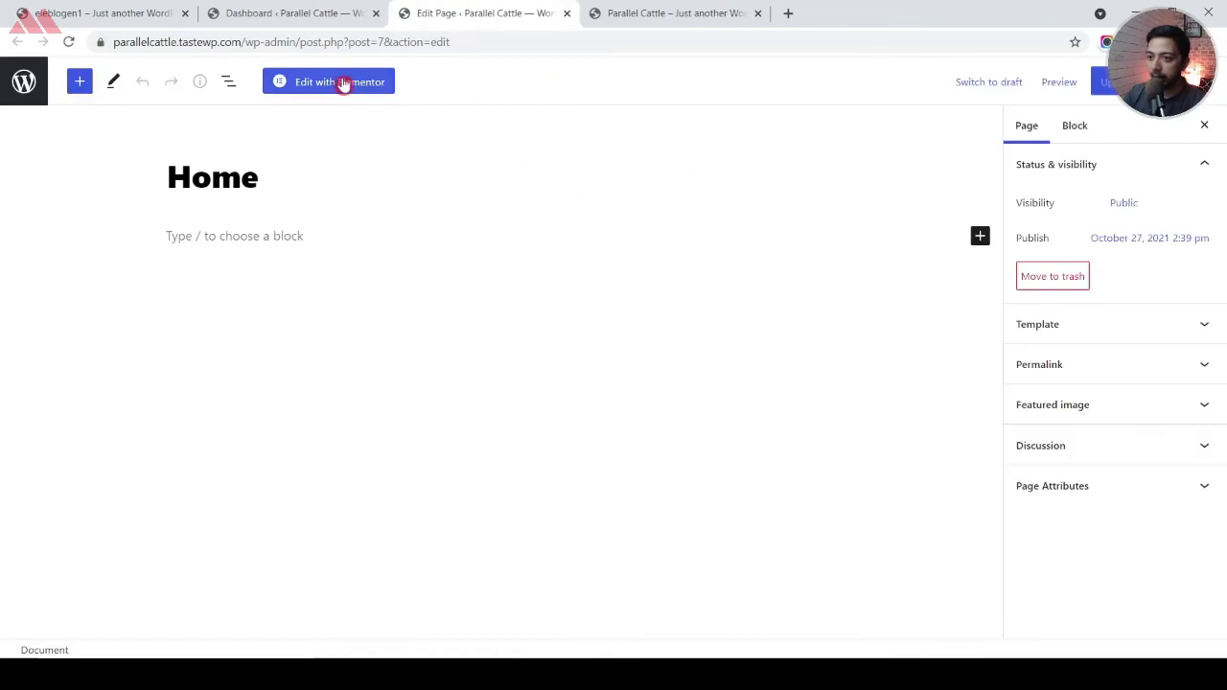
pyautogui.click(308, 84)
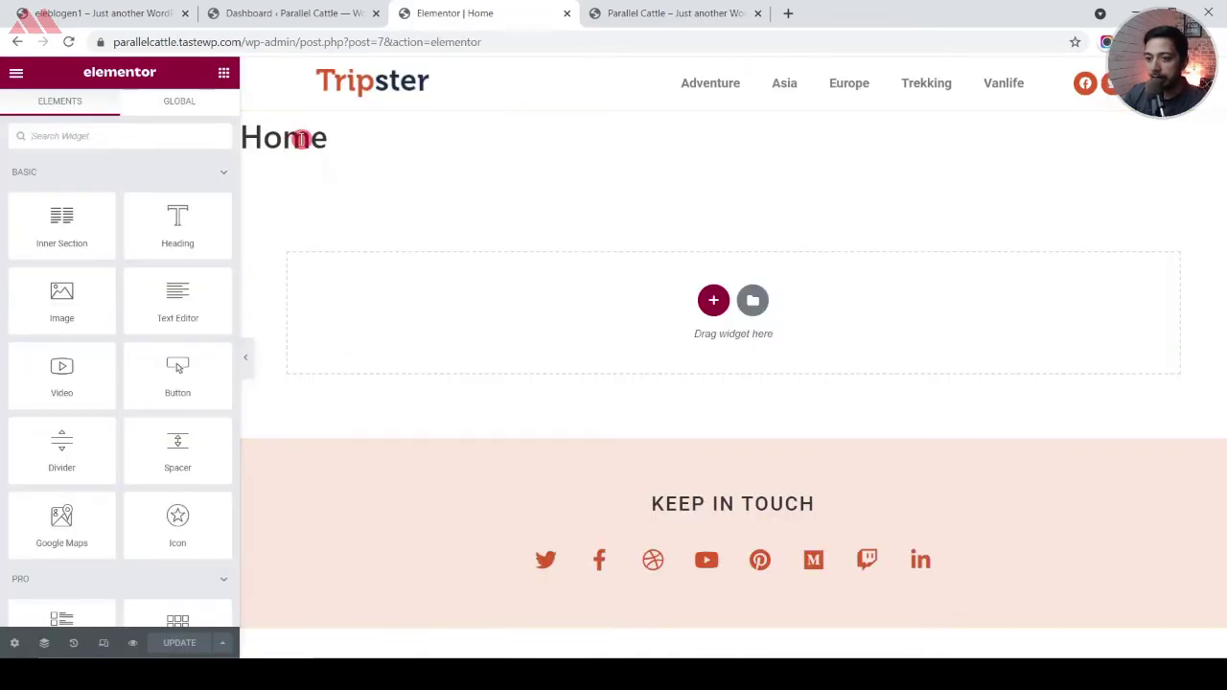
pyautogui.click(15, 643)
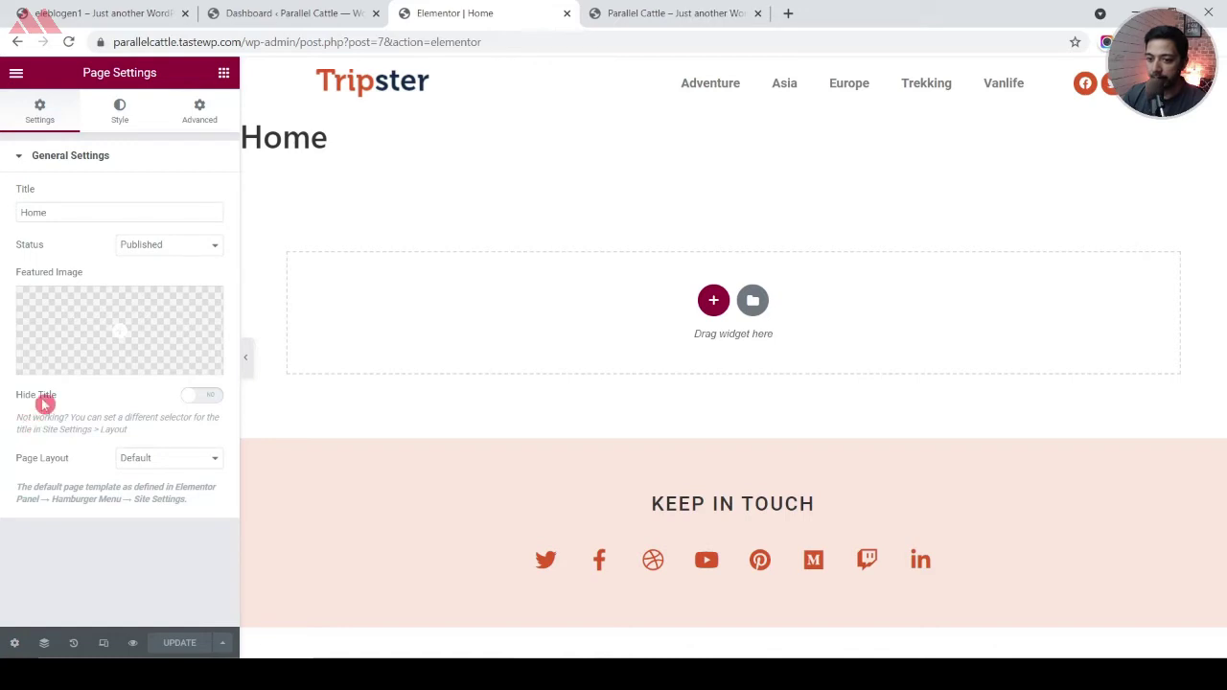
pyautogui.click(209, 397)
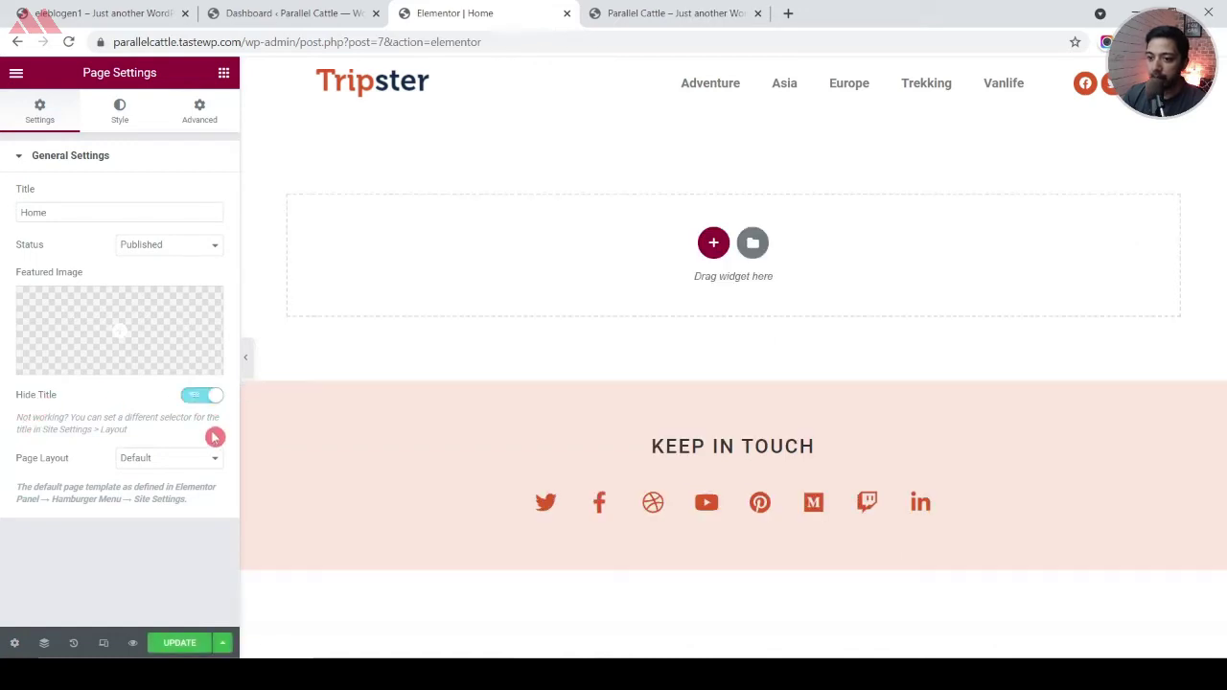
# Add a two-column section to the Home page and give it a minimum height of 400 px
pyautogui.click(713, 244)
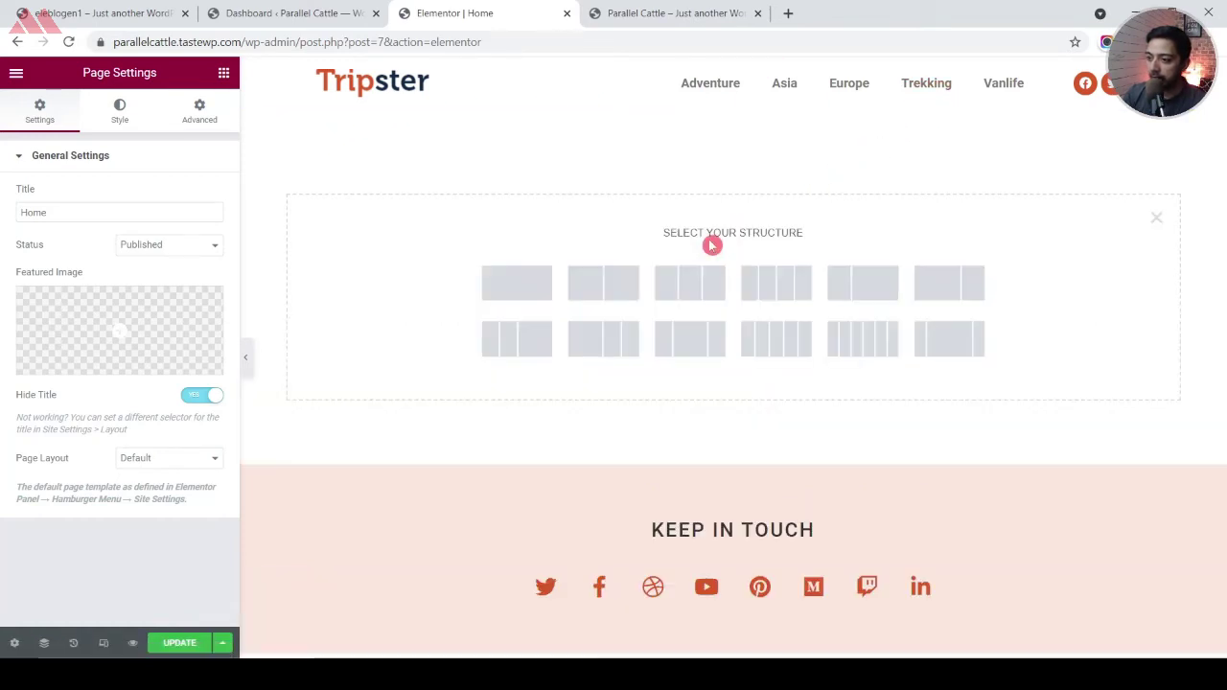
pyautogui.click(619, 286)
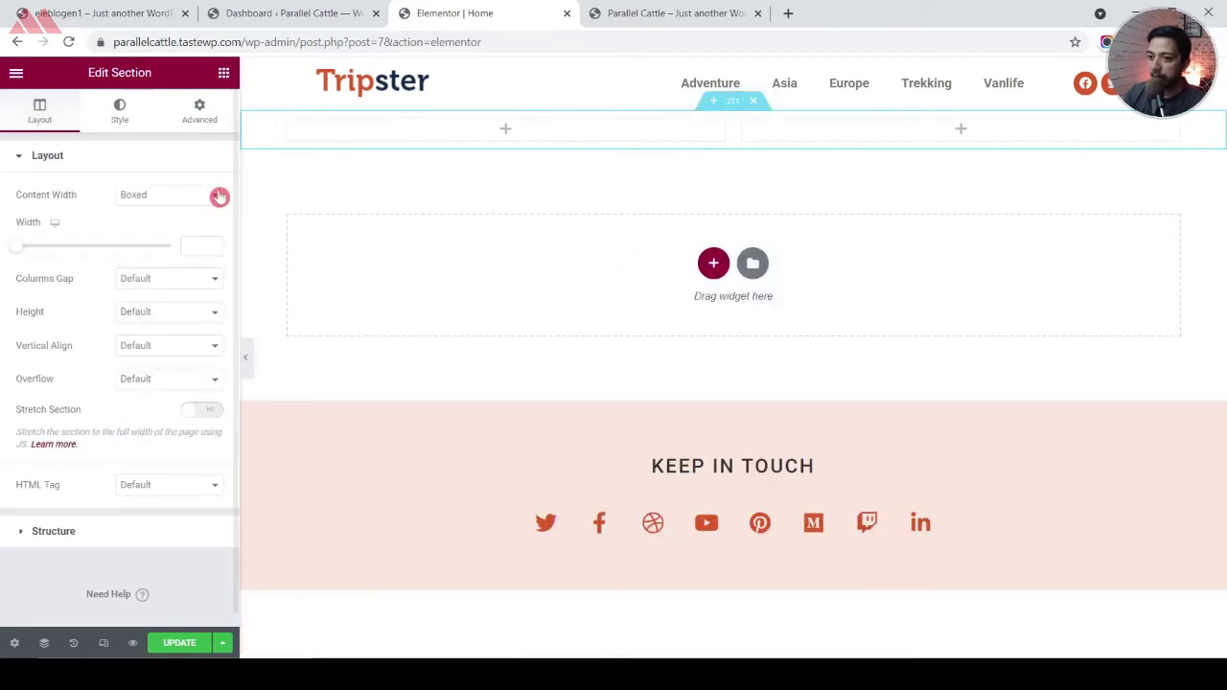
pyautogui.click(132, 314)
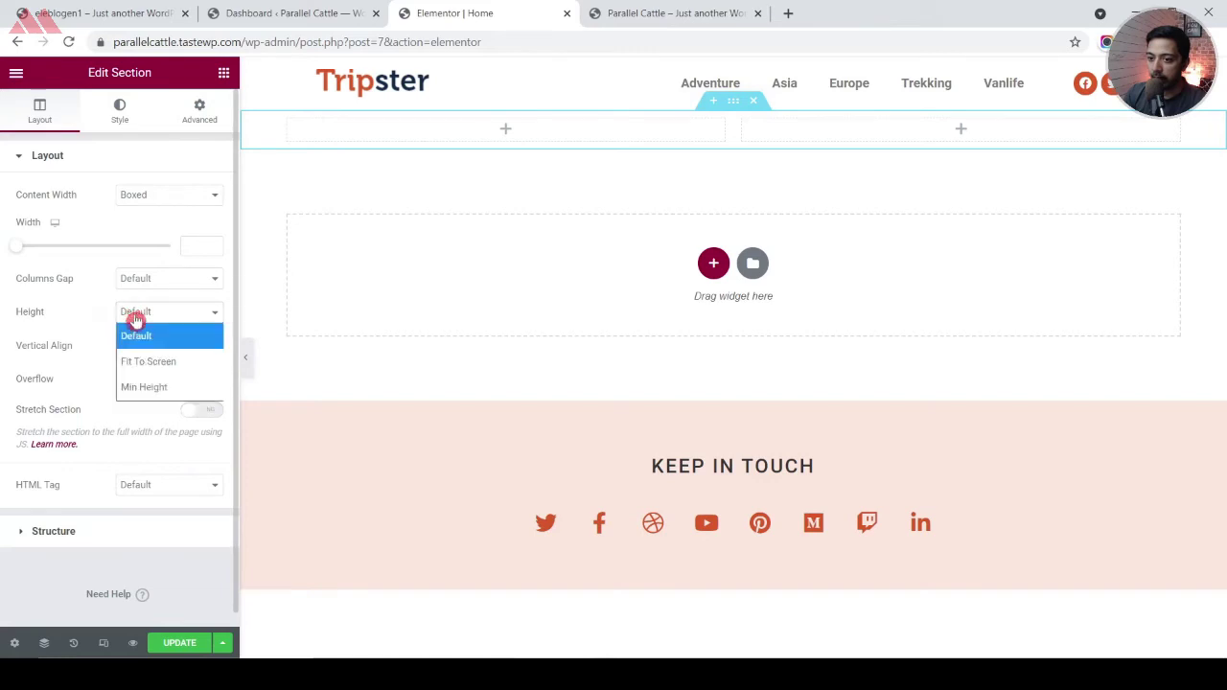
pyautogui.click(145, 389)
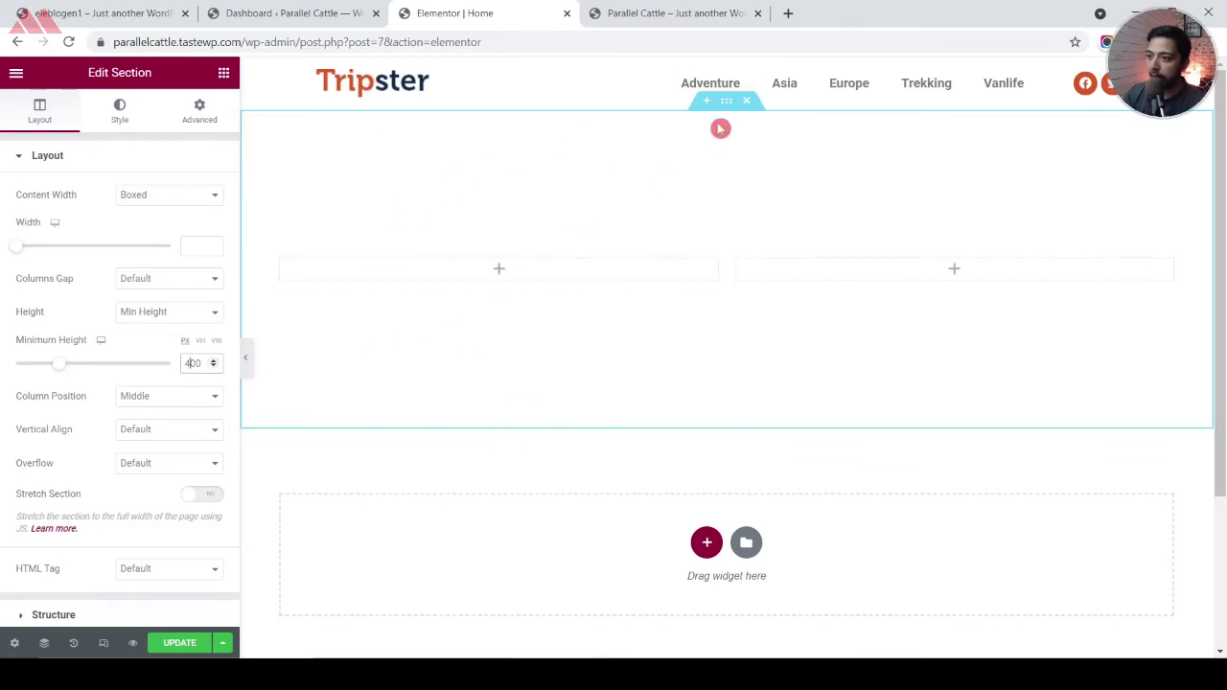
# Give the hero section a classic background using an uploaded image of the smiling hiker with the red backpack
pyautogui.click(120, 114)
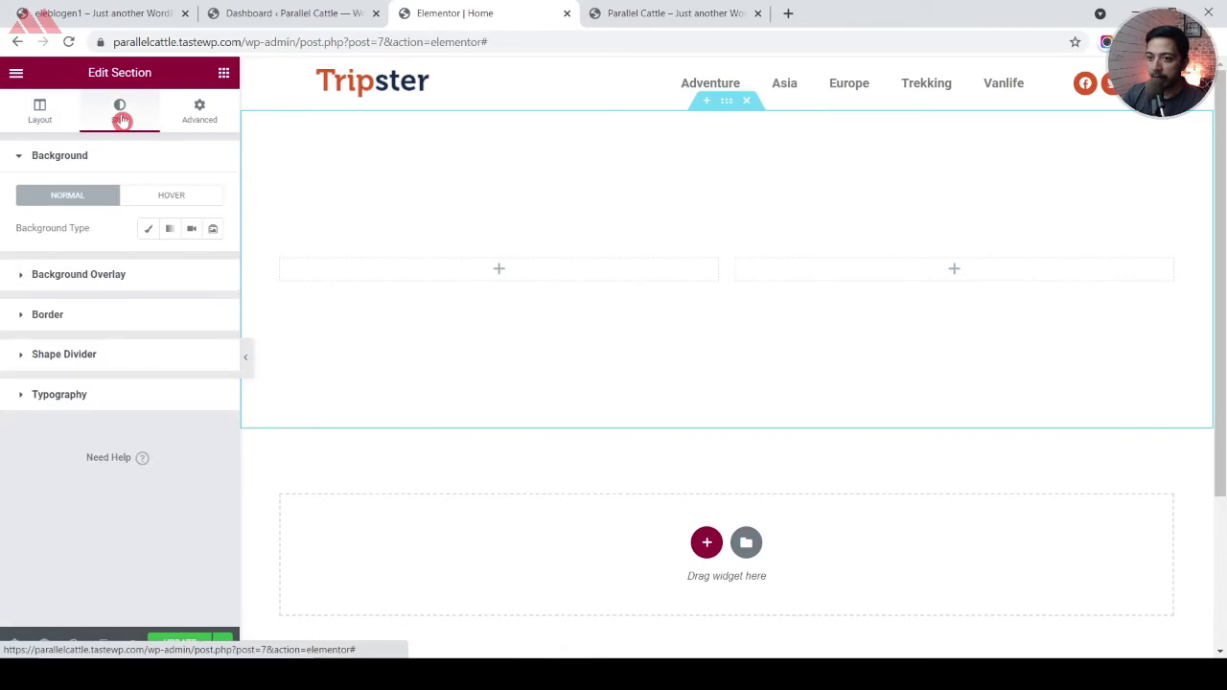
pyautogui.click(147, 230)
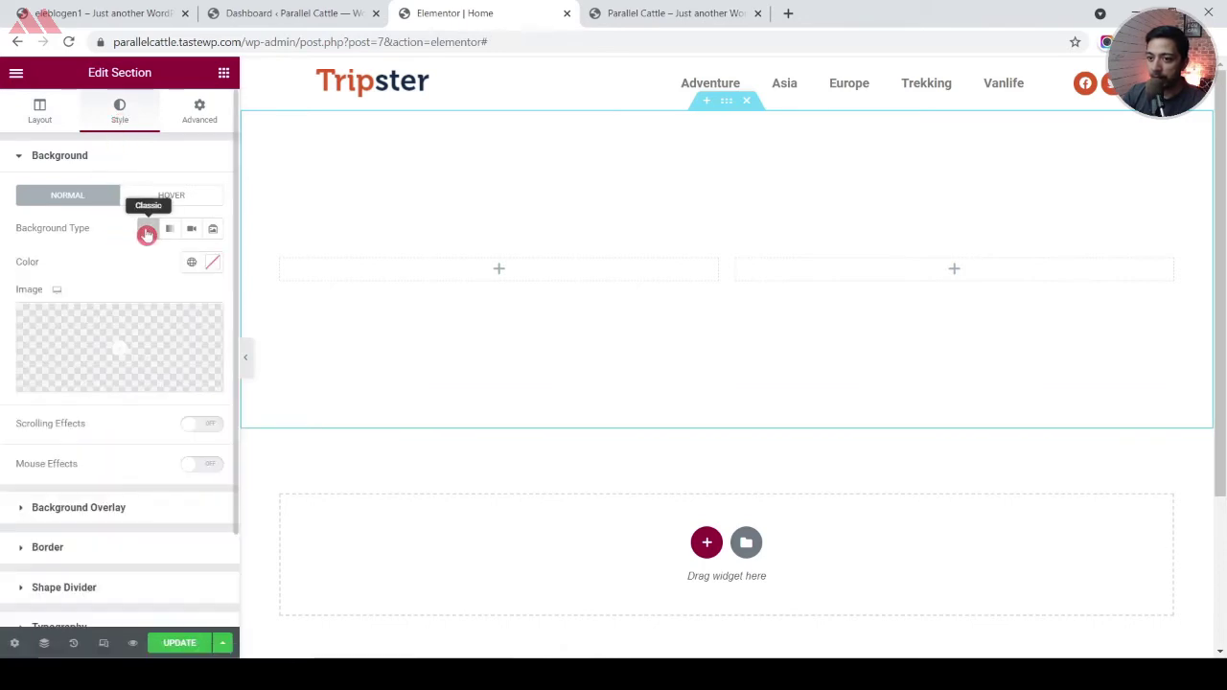
pyautogui.click(127, 335)
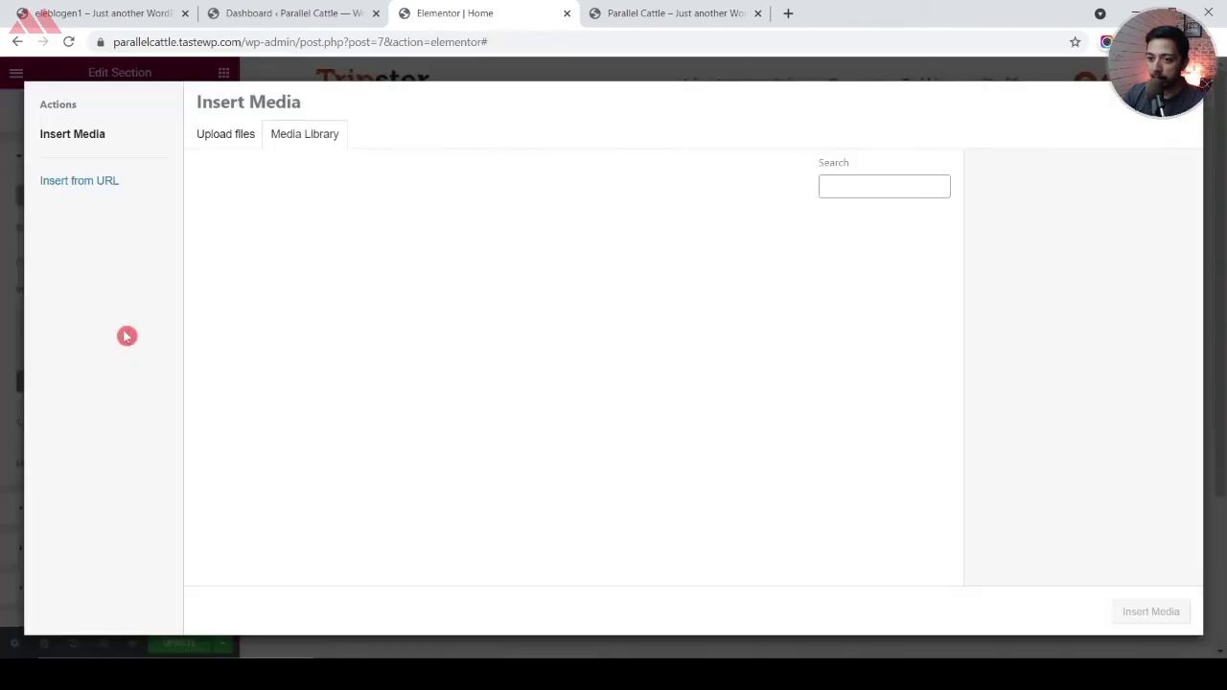
pyautogui.click(224, 139)
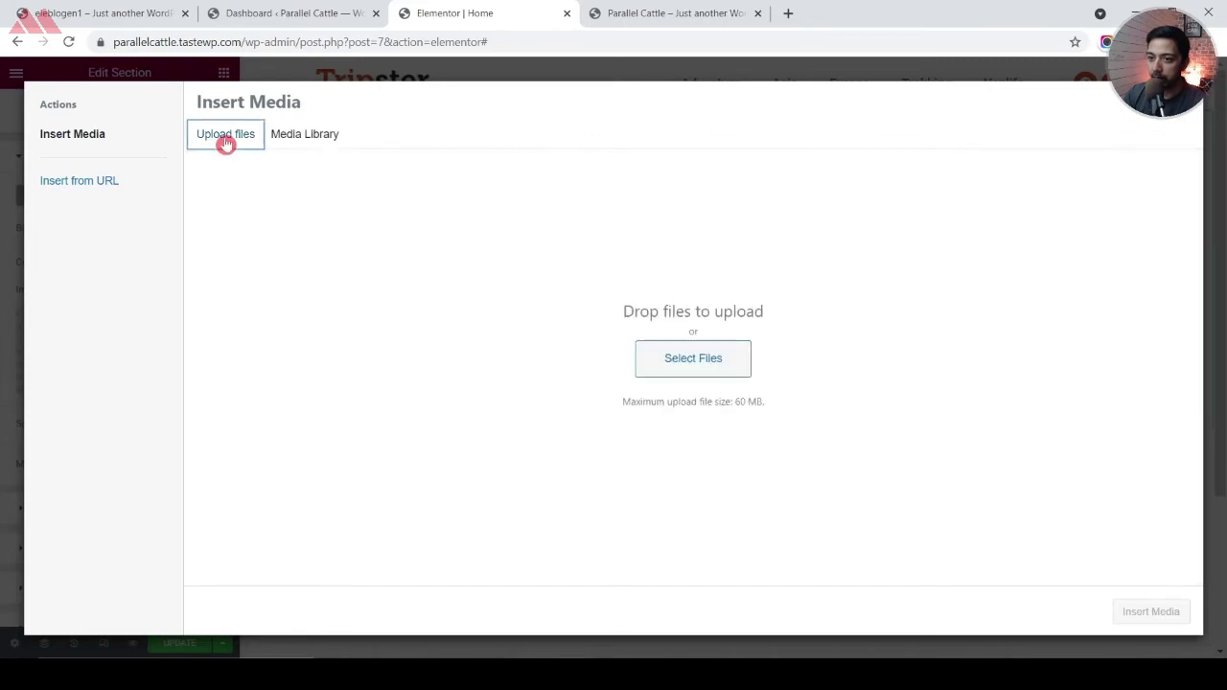
pyautogui.click(677, 359)
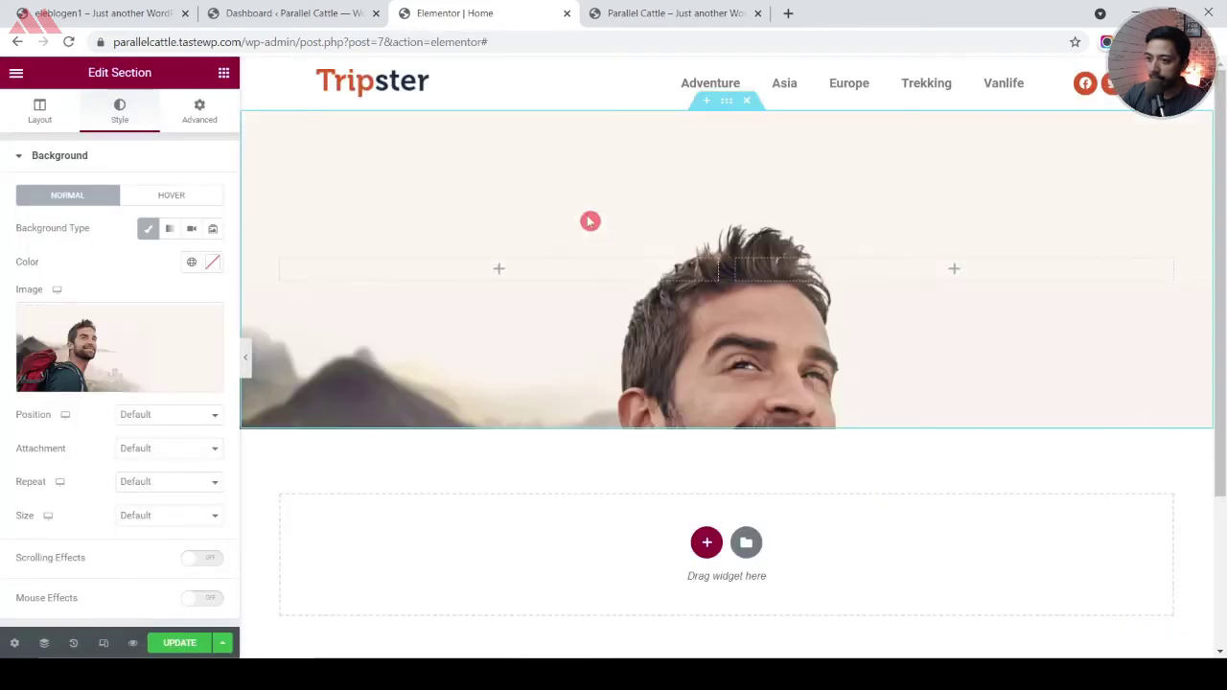
# Set the section's background image to Bottom Center position, No-repeat and Cover size, keeping the default attachment
pyautogui.click(152, 417)
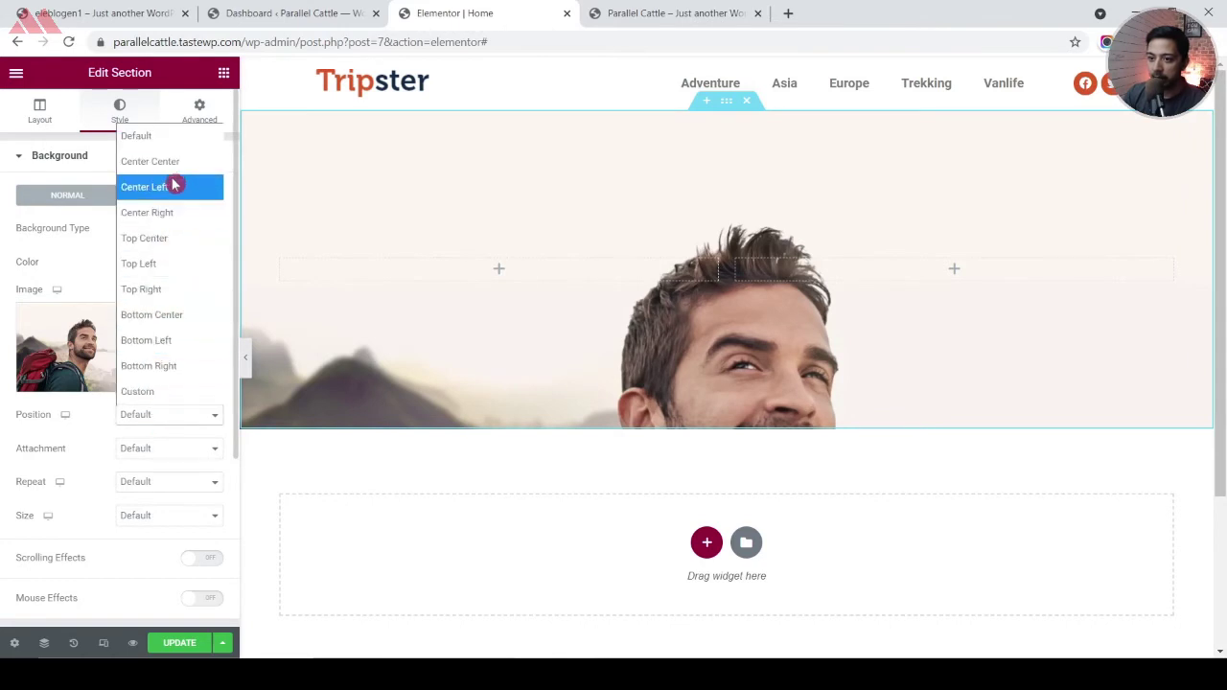
pyautogui.click(169, 315)
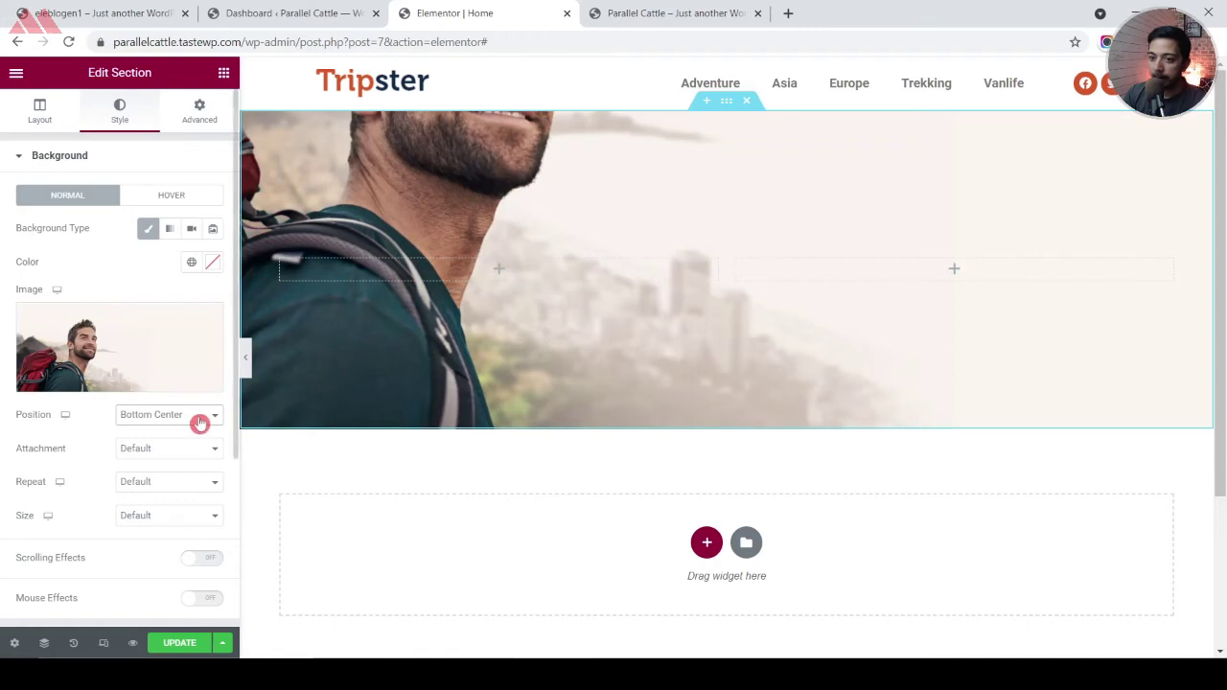
pyautogui.click(193, 447)
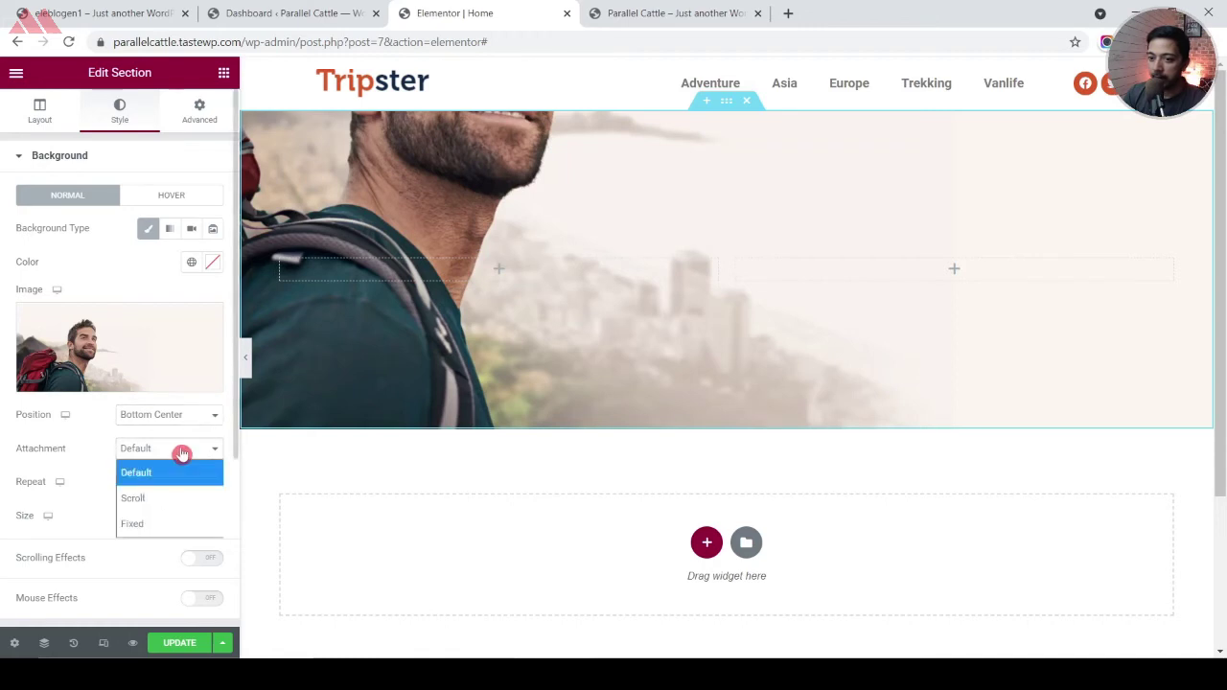
pyautogui.click(12, 495)
pyautogui.click(185, 489)
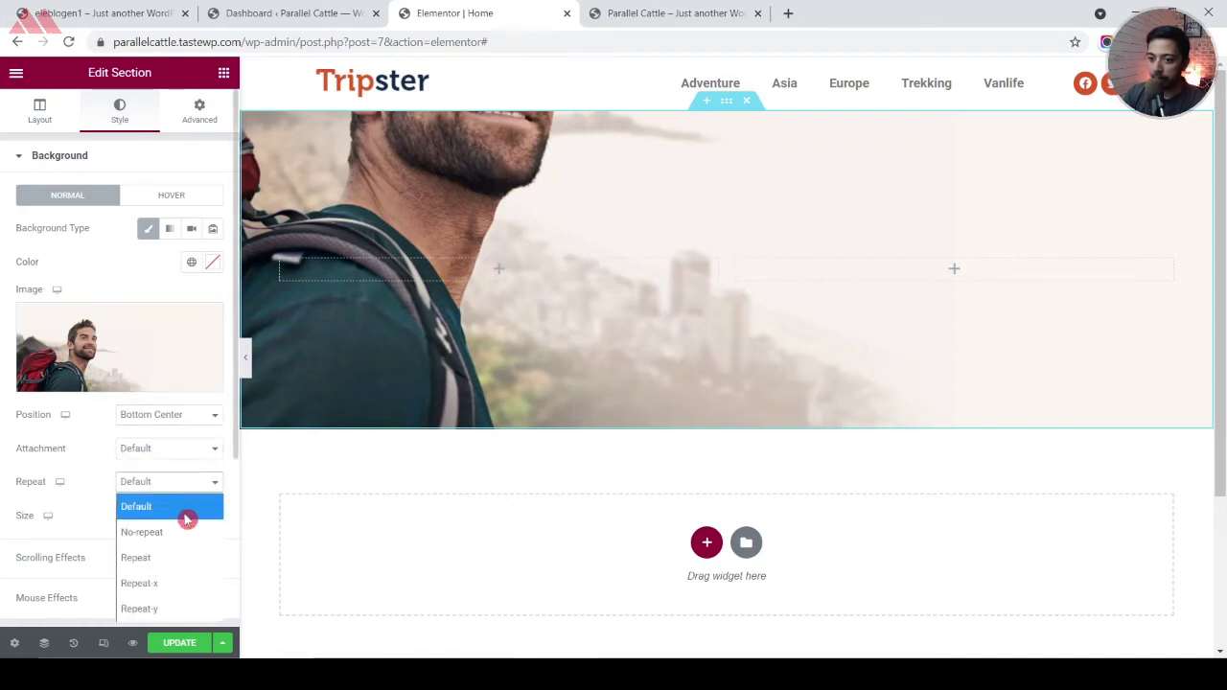
pyautogui.click(183, 532)
pyautogui.click(182, 527)
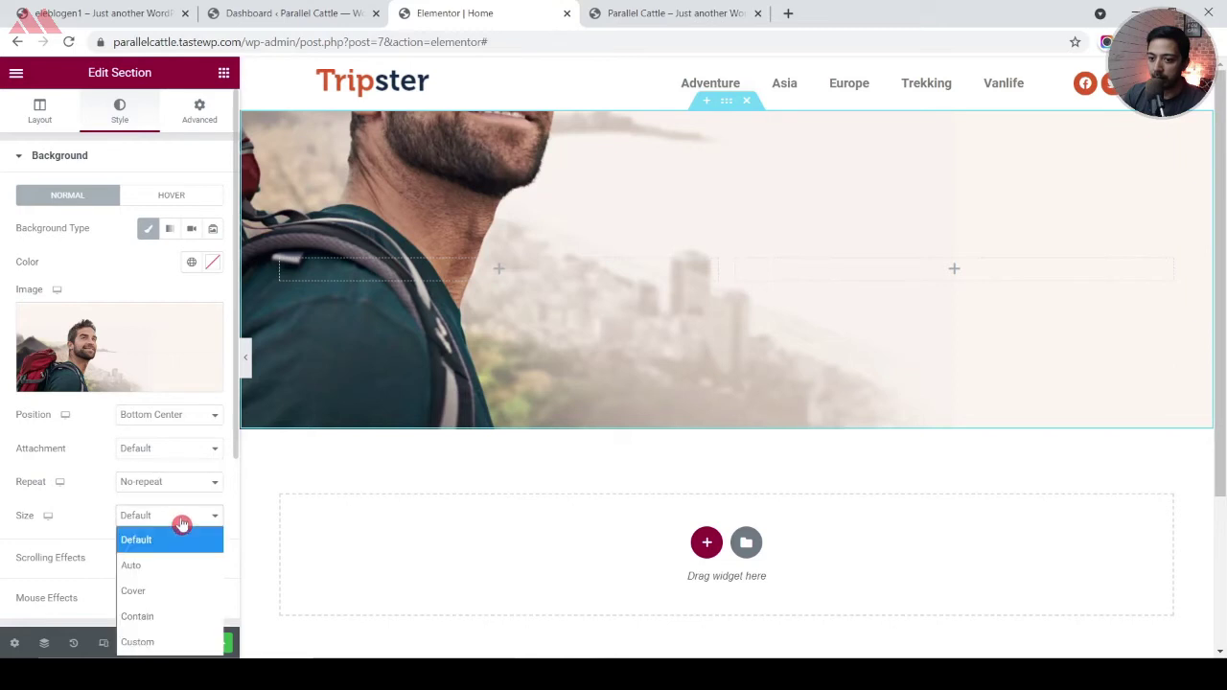
pyautogui.click(165, 589)
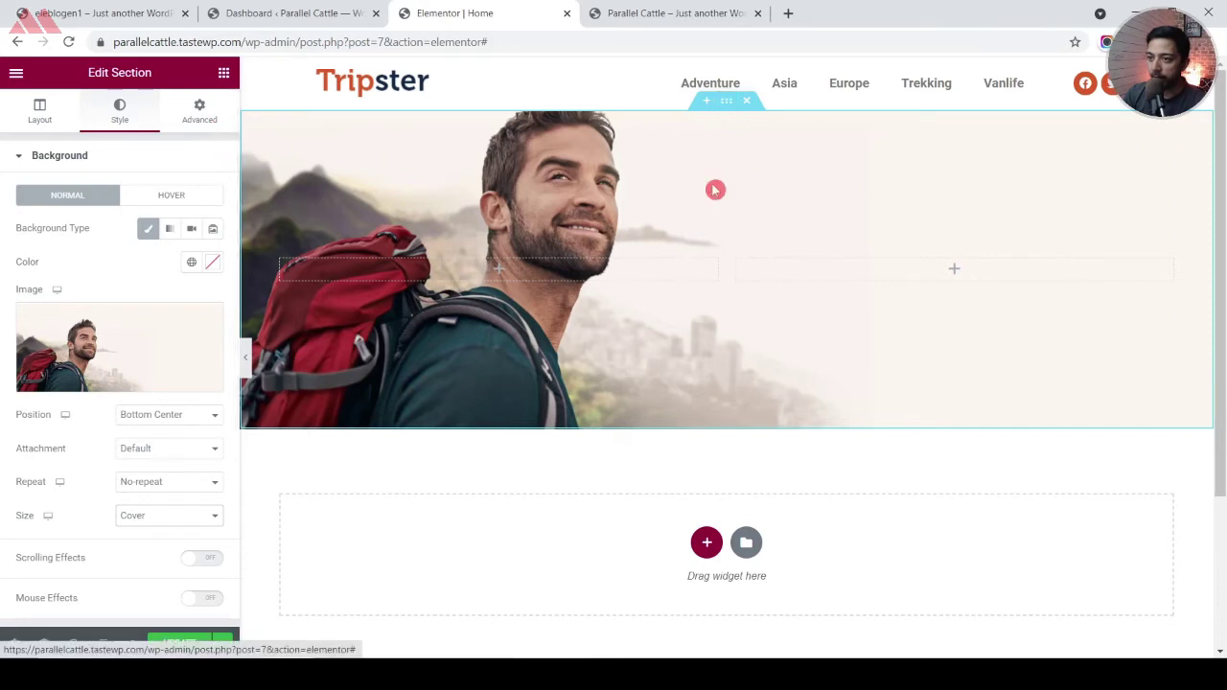
# Unlink the hero section's padding values and set its top padding to 100 px
pyautogui.click(200, 114)
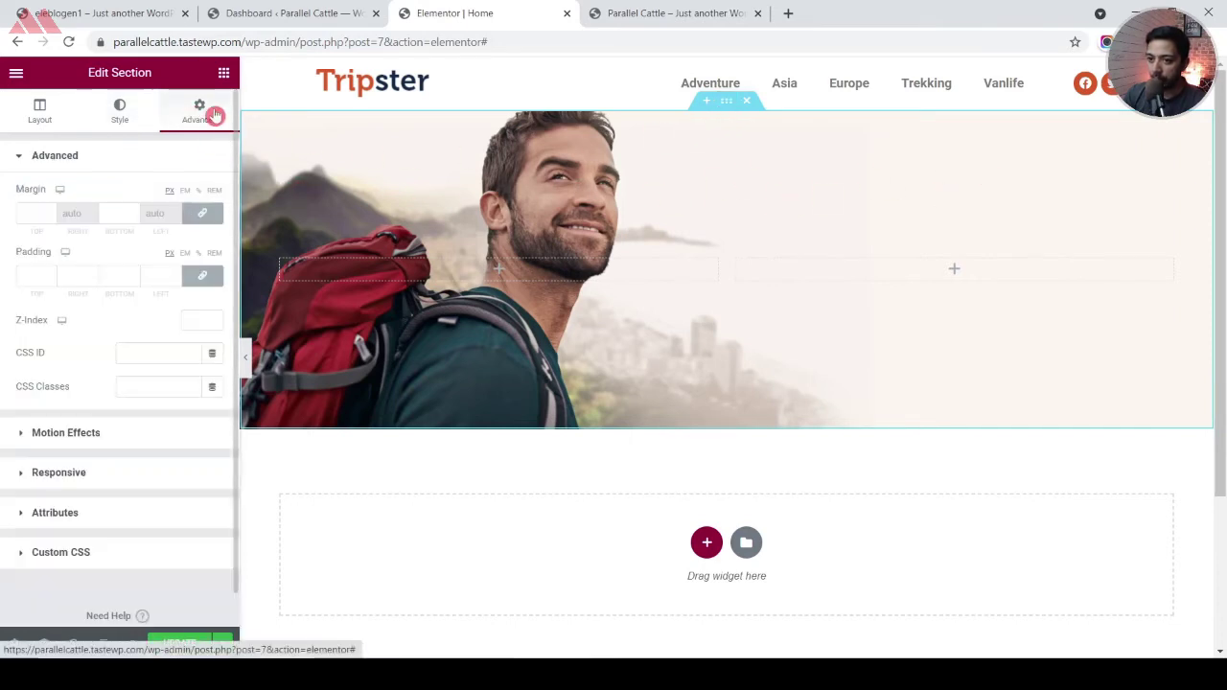
pyautogui.click(201, 278)
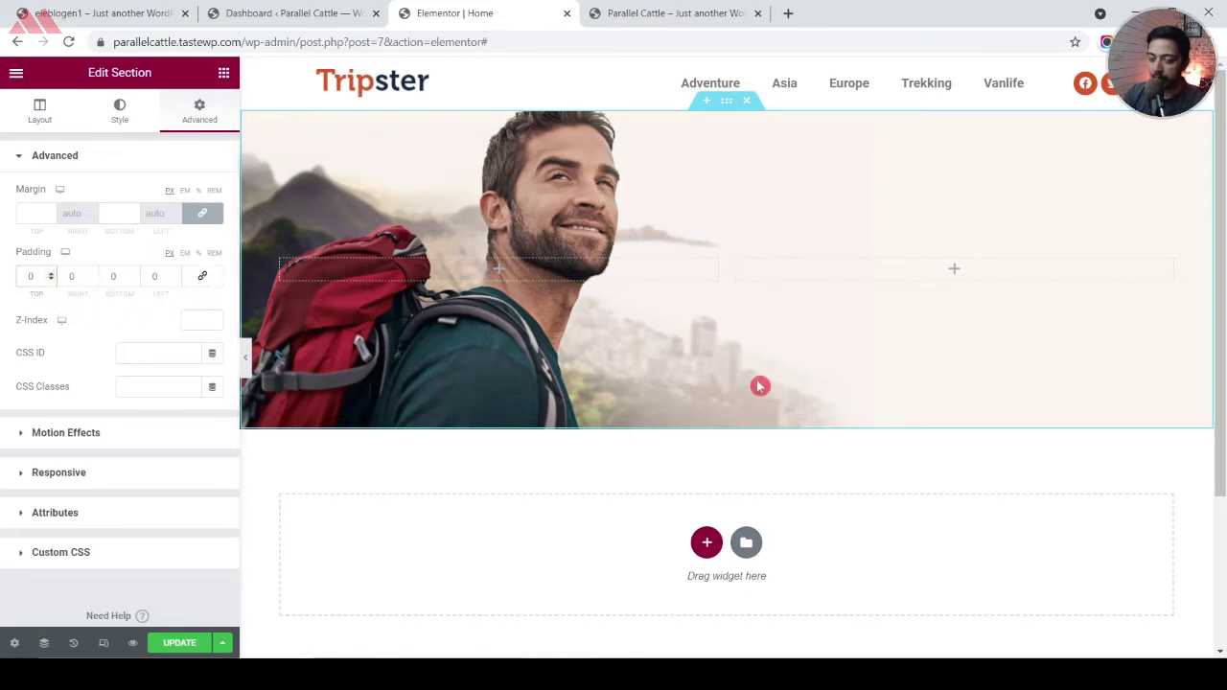
pyautogui.write('1000')
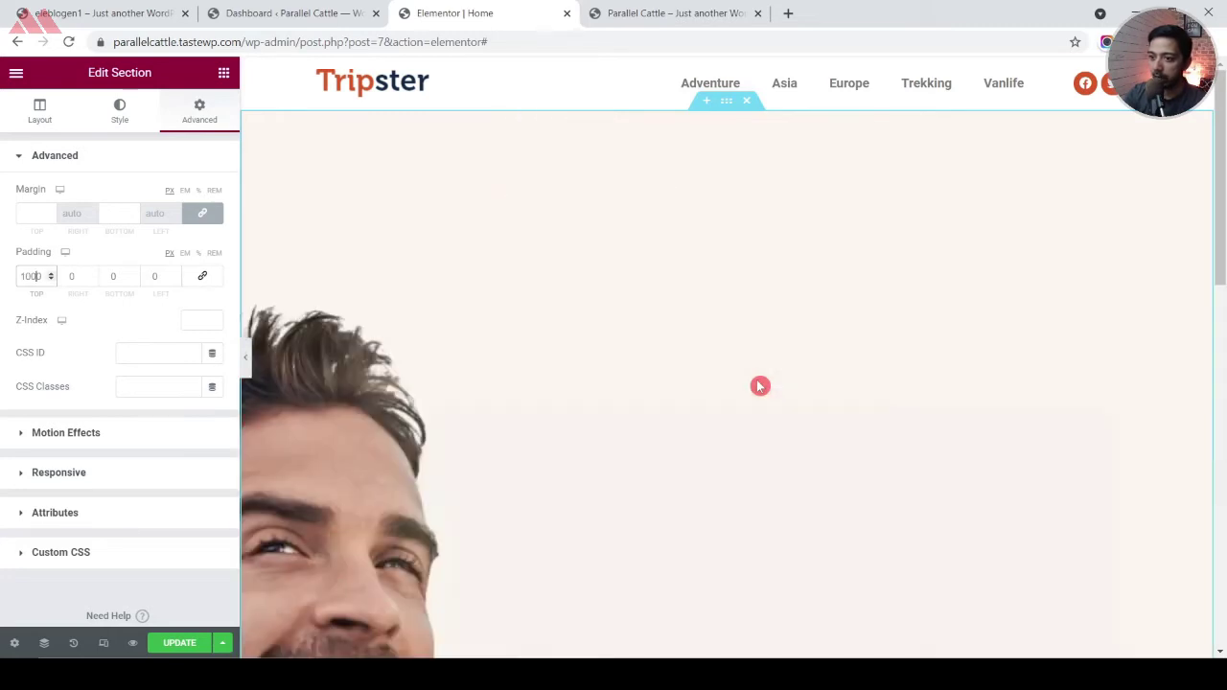
pyautogui.press('Delete')
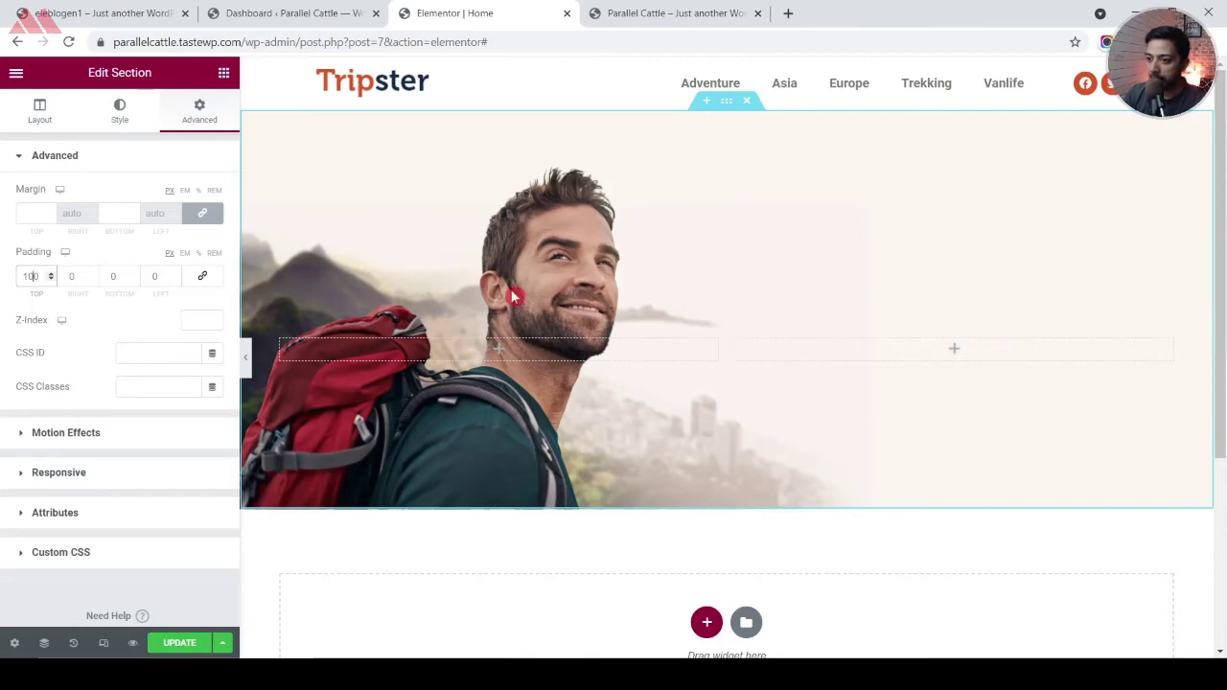
# Copy the headline "My Daily Travel Blog To Inspire And Get You Motivated!" from the demo site and return to the Home page editor
pyautogui.click(109, 10)
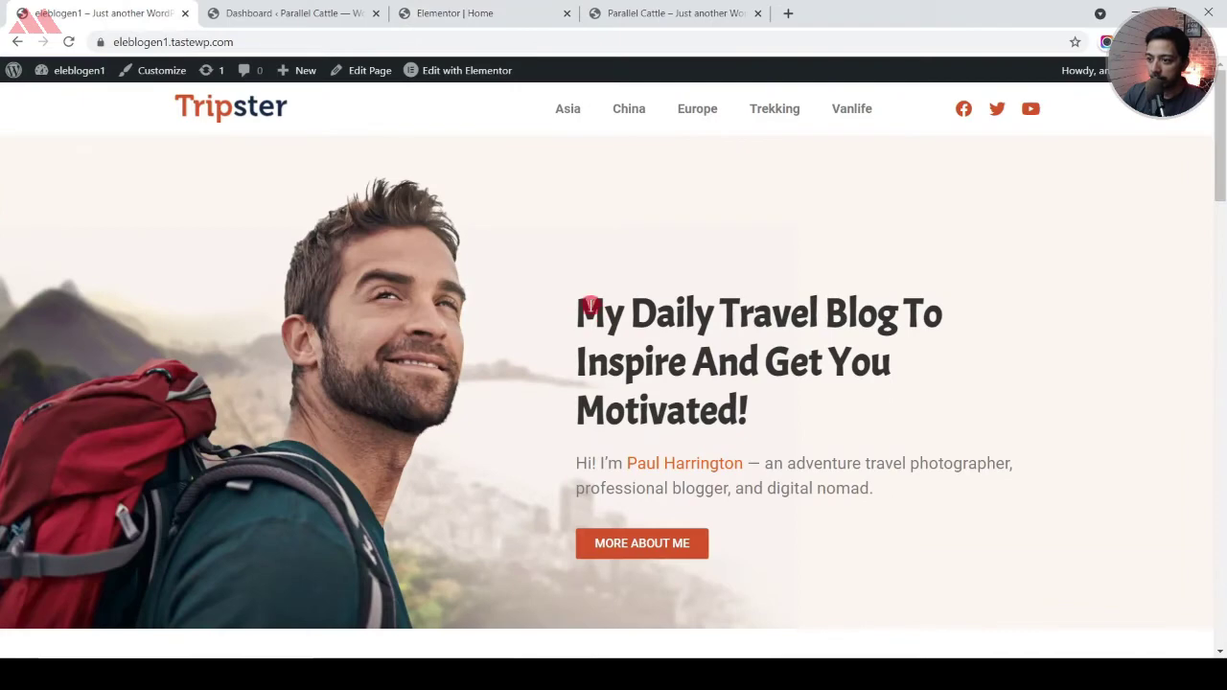
pyautogui.moveTo(582, 304); pyautogui.dragTo(786, 401)
pyautogui.rightClick(676, 382)
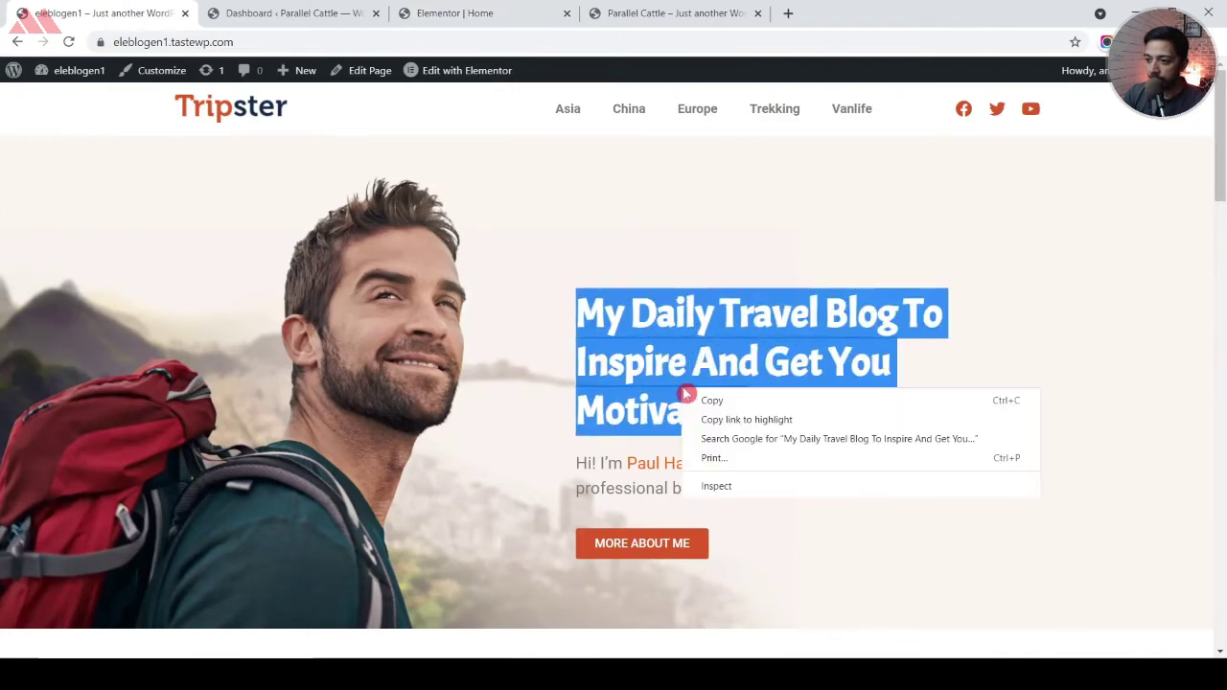
pyautogui.click(693, 398)
pyautogui.click(326, 10)
pyautogui.click(454, 11)
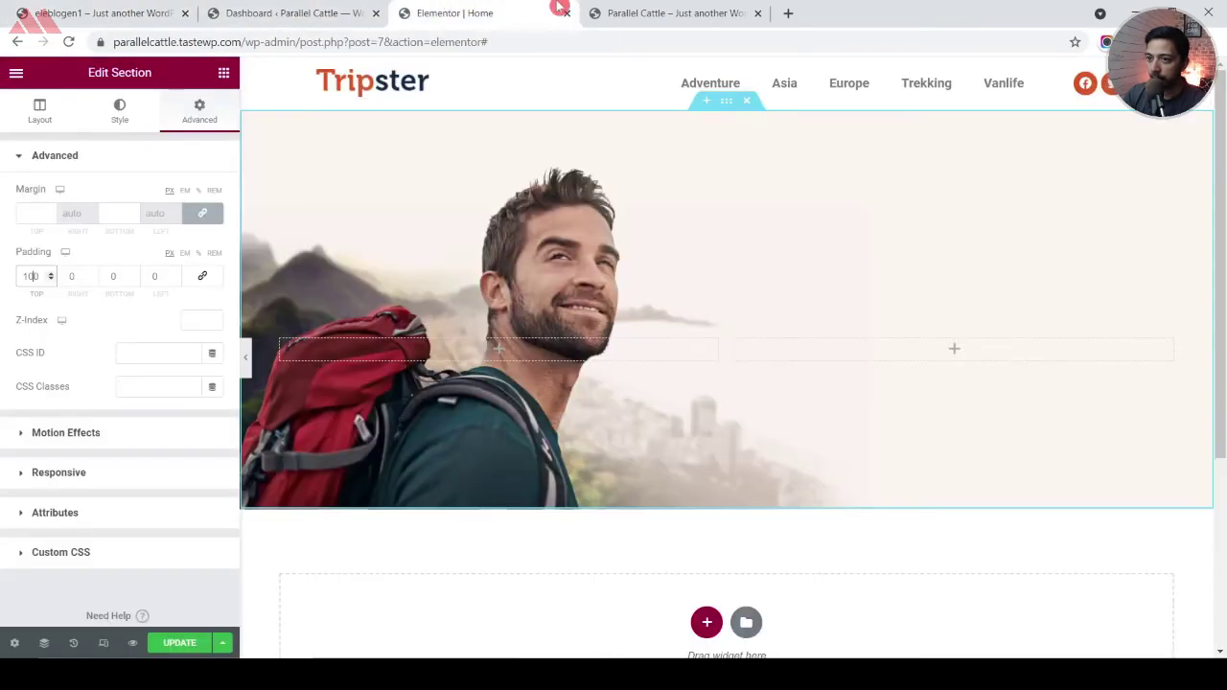
# Add a Heading widget to the hero's second column, replace its title with the copied headline and align it left
pyautogui.click(954, 349)
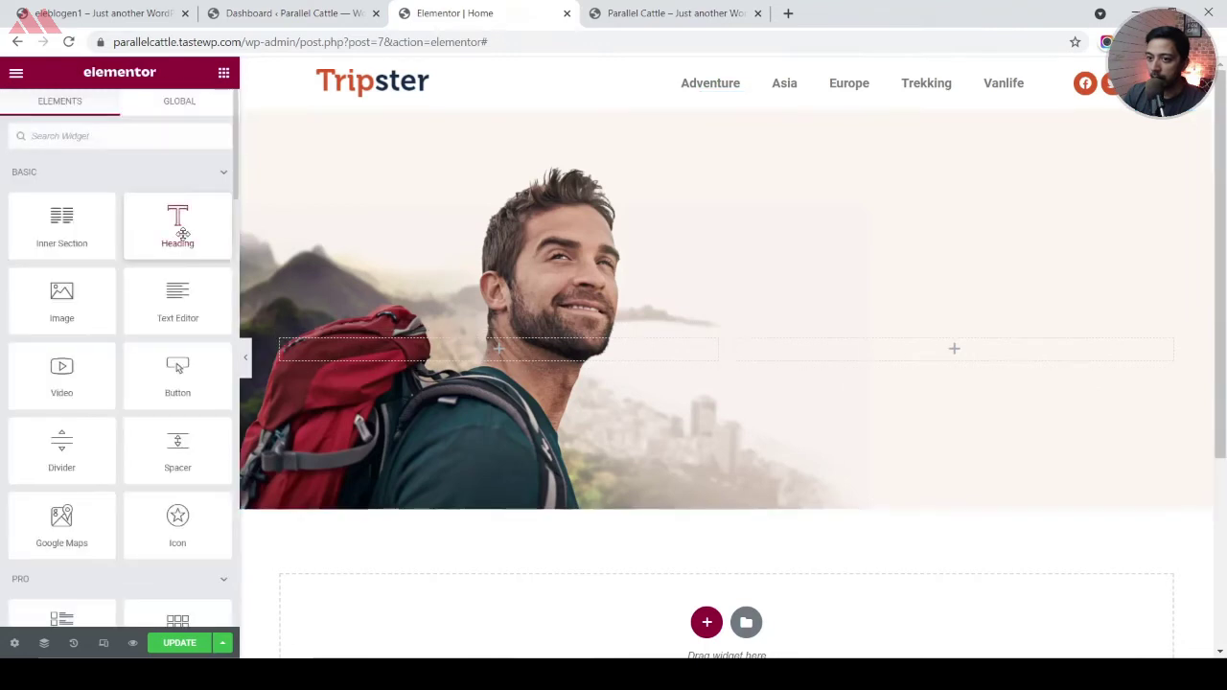
pyautogui.moveTo(178, 230); pyautogui.dragTo(905, 349)
pyautogui.tripleClick(85, 212)
pyautogui.rightClick(85, 212)
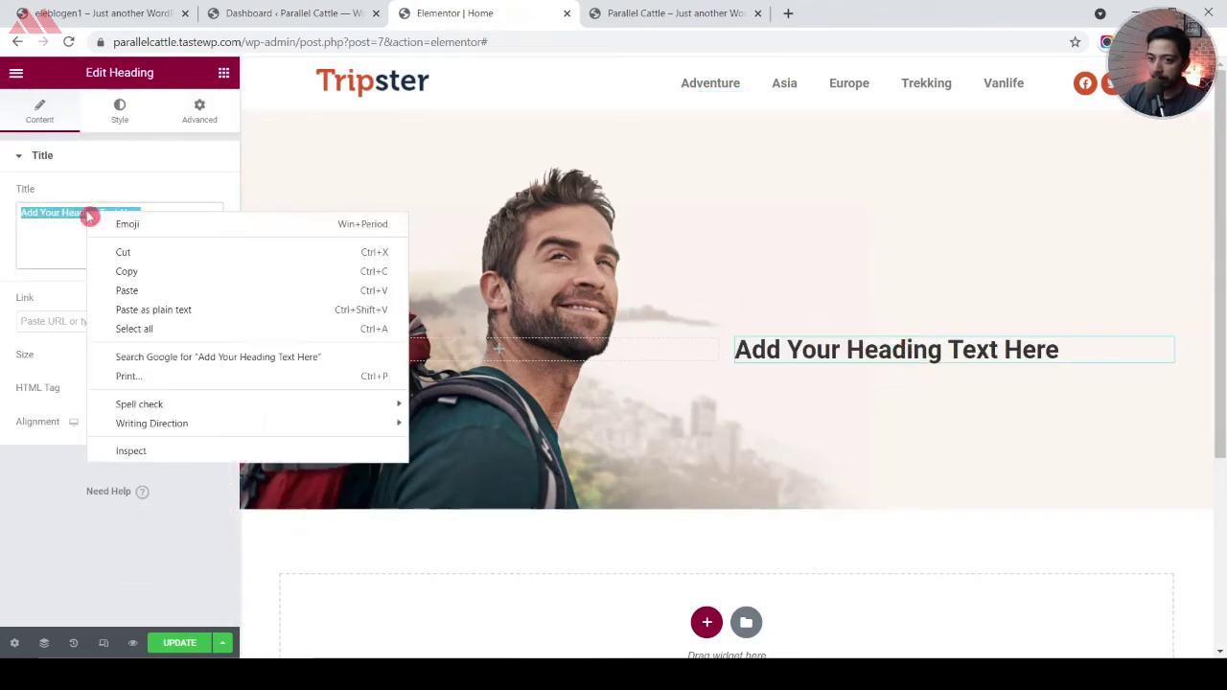
pyautogui.click(119, 287)
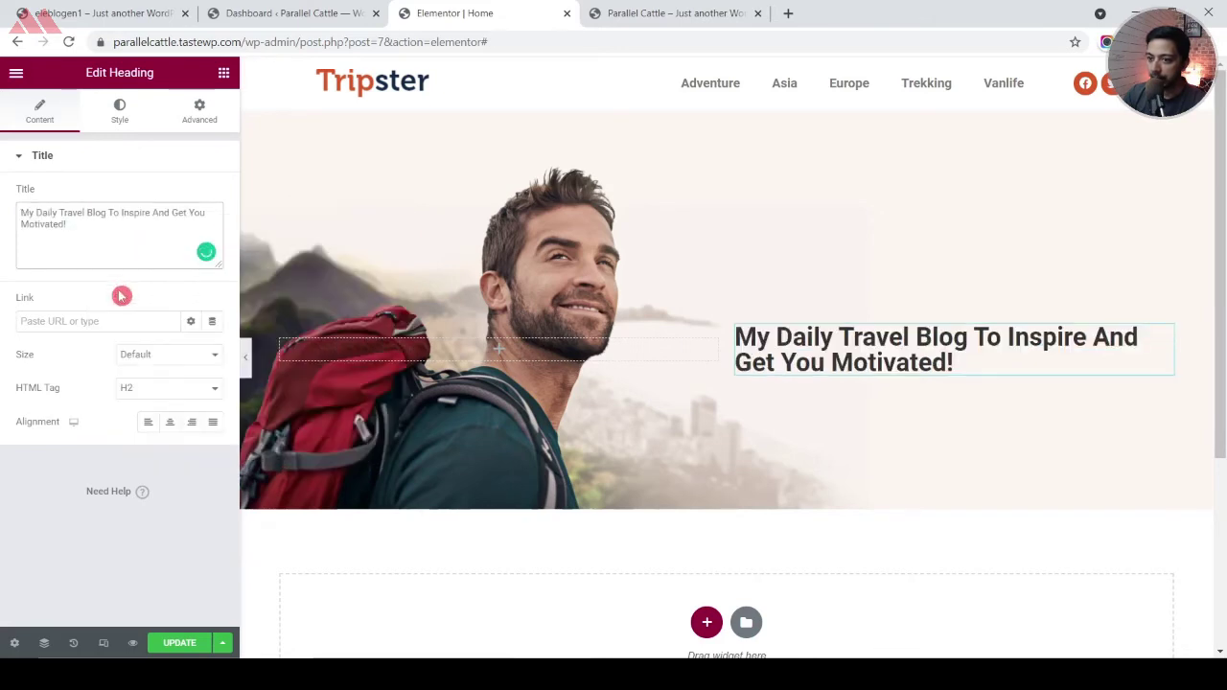
pyautogui.click(147, 428)
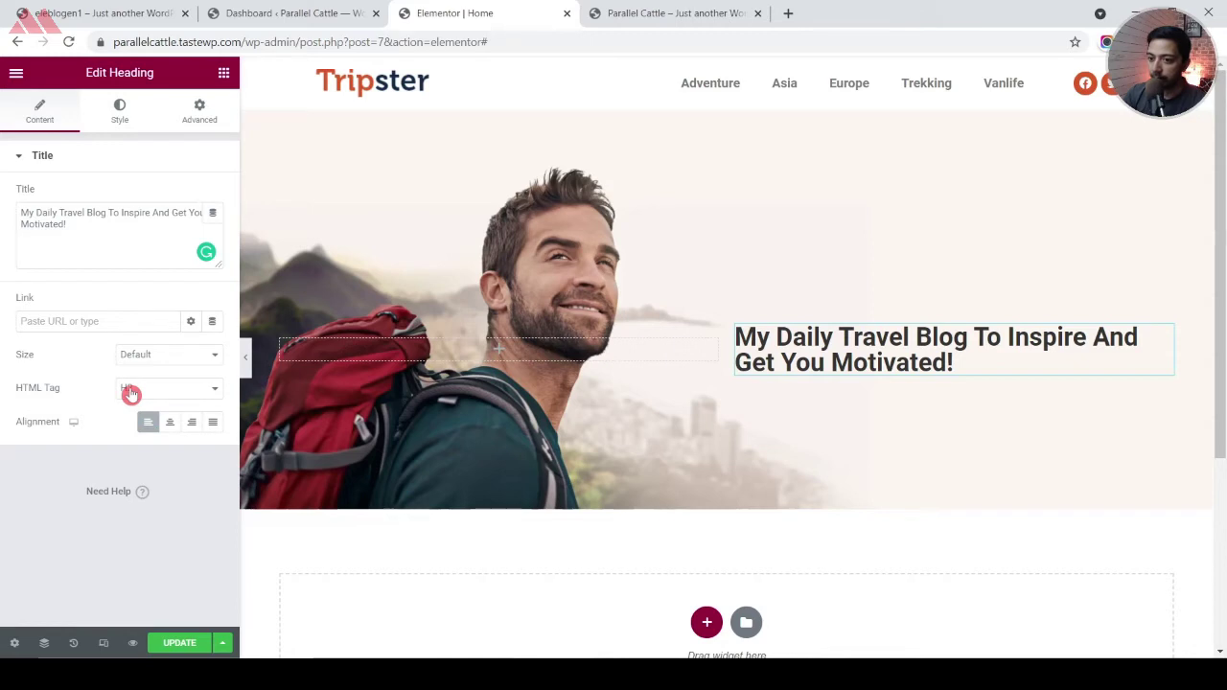
# Change the hero heading's font family to Acme
pyautogui.click(120, 112)
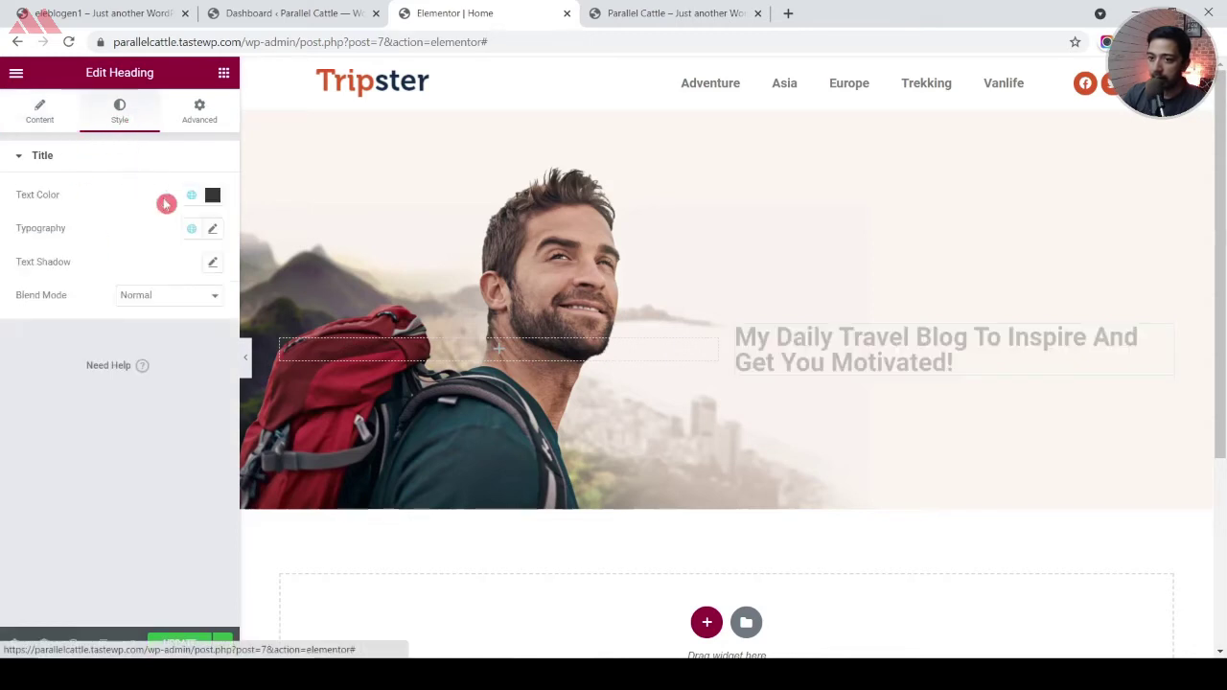
pyautogui.click(213, 233)
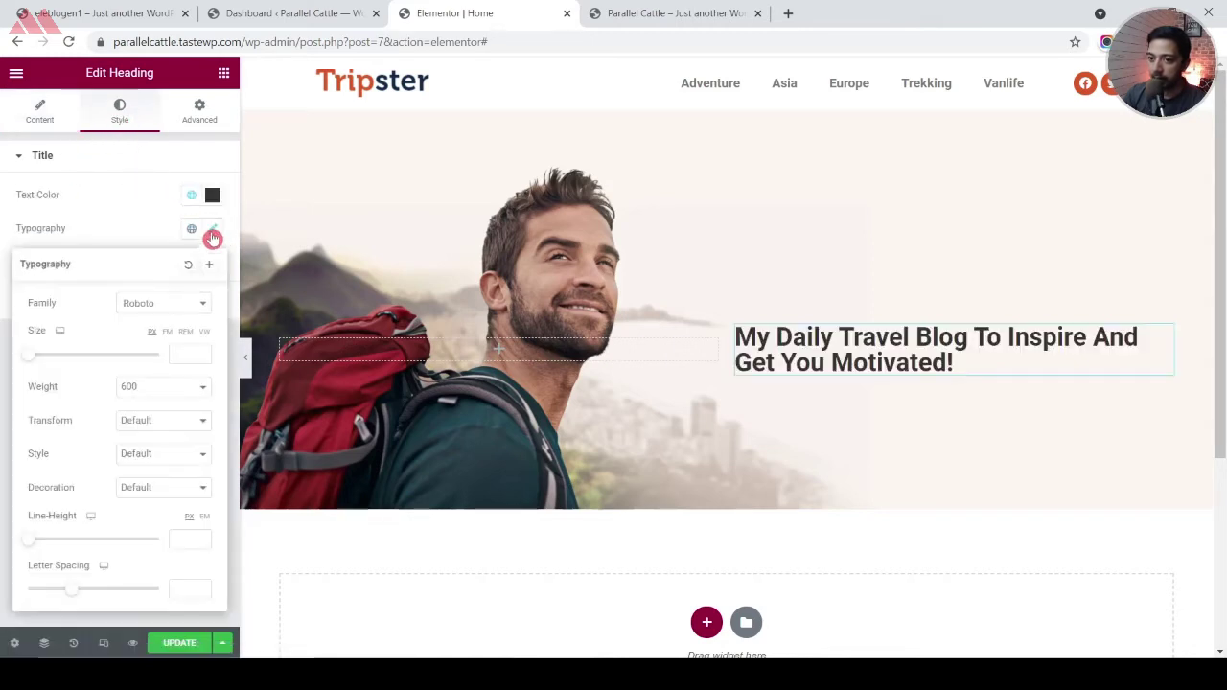
pyautogui.click(165, 305)
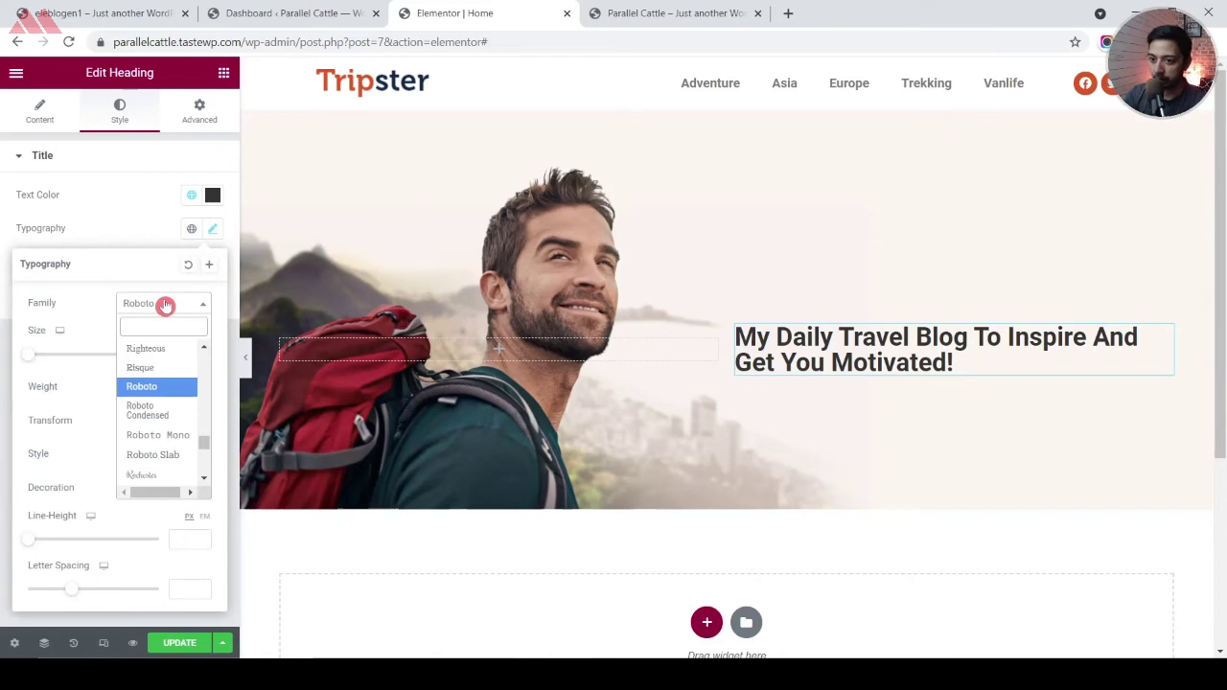
pyautogui.write('acme')
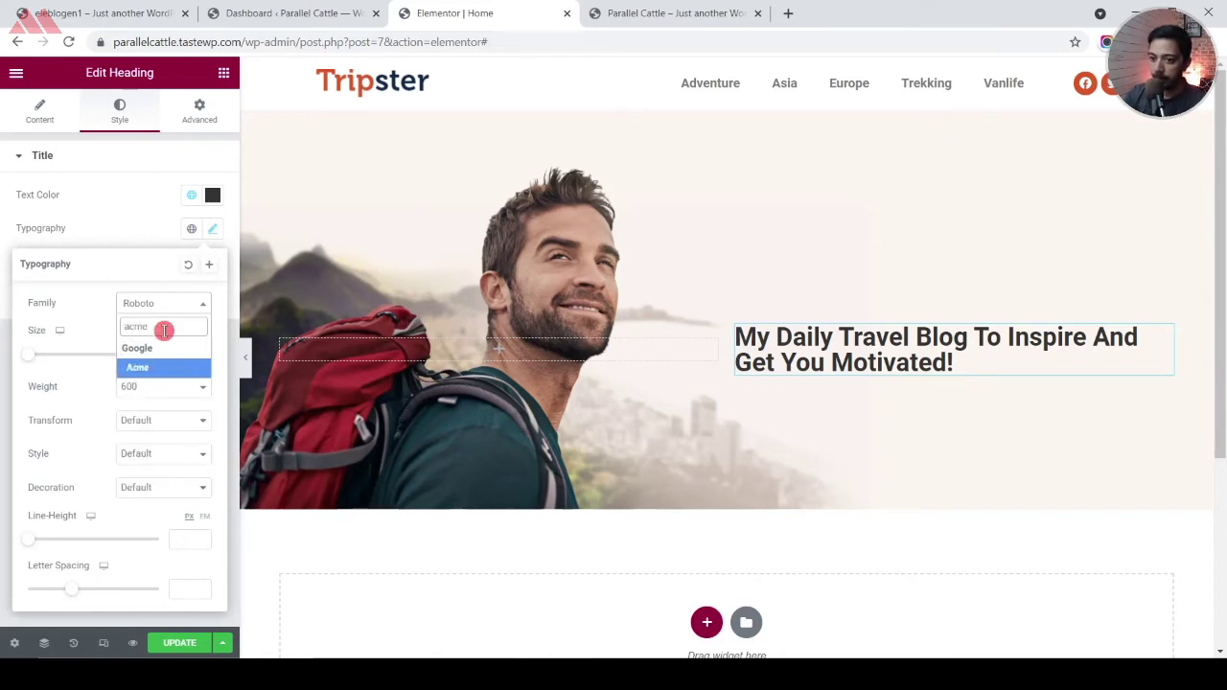
pyautogui.click(130, 367)
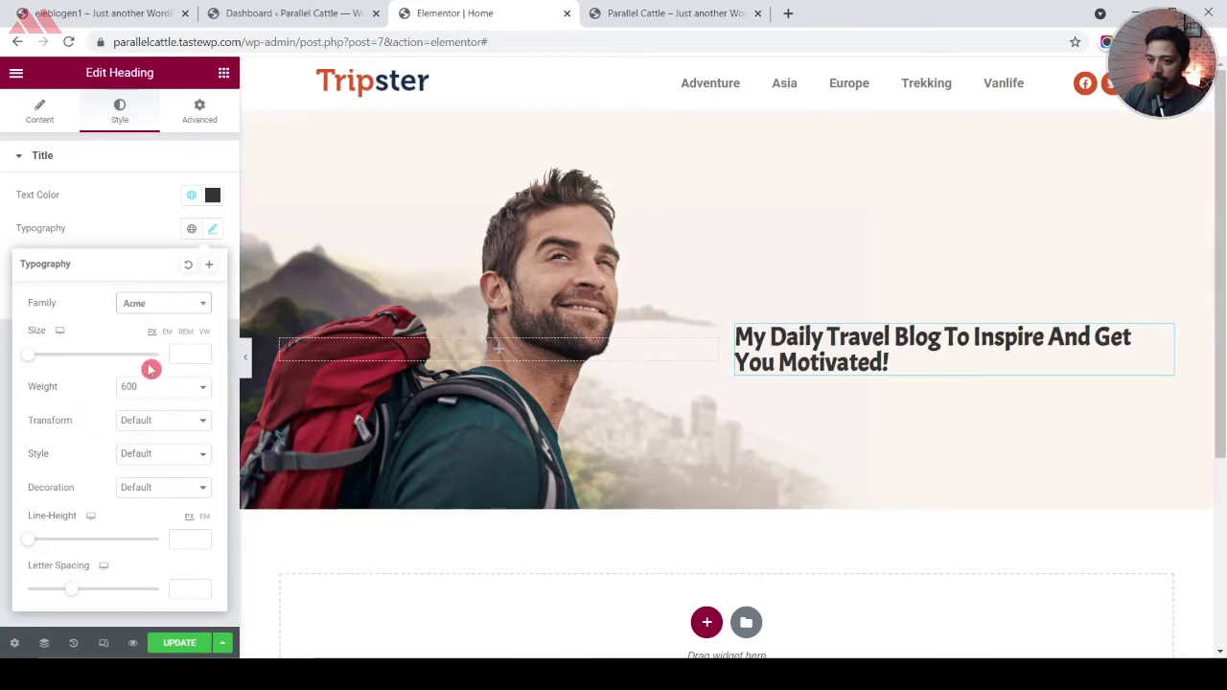
# Set the hero heading's font size to 45 px and its line height to 61 px
pyautogui.click(189, 354)
pyautogui.write('35')
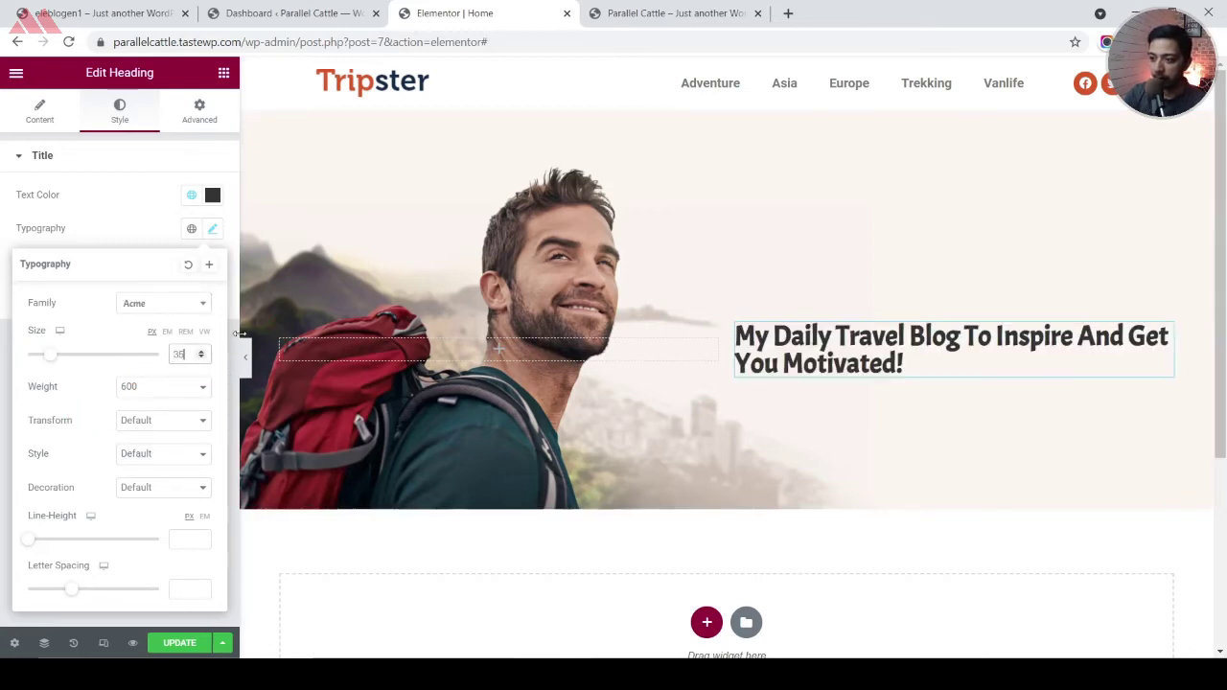
pyautogui.press('Up')
pyautogui.press('Up')
pyautogui.press('Up')
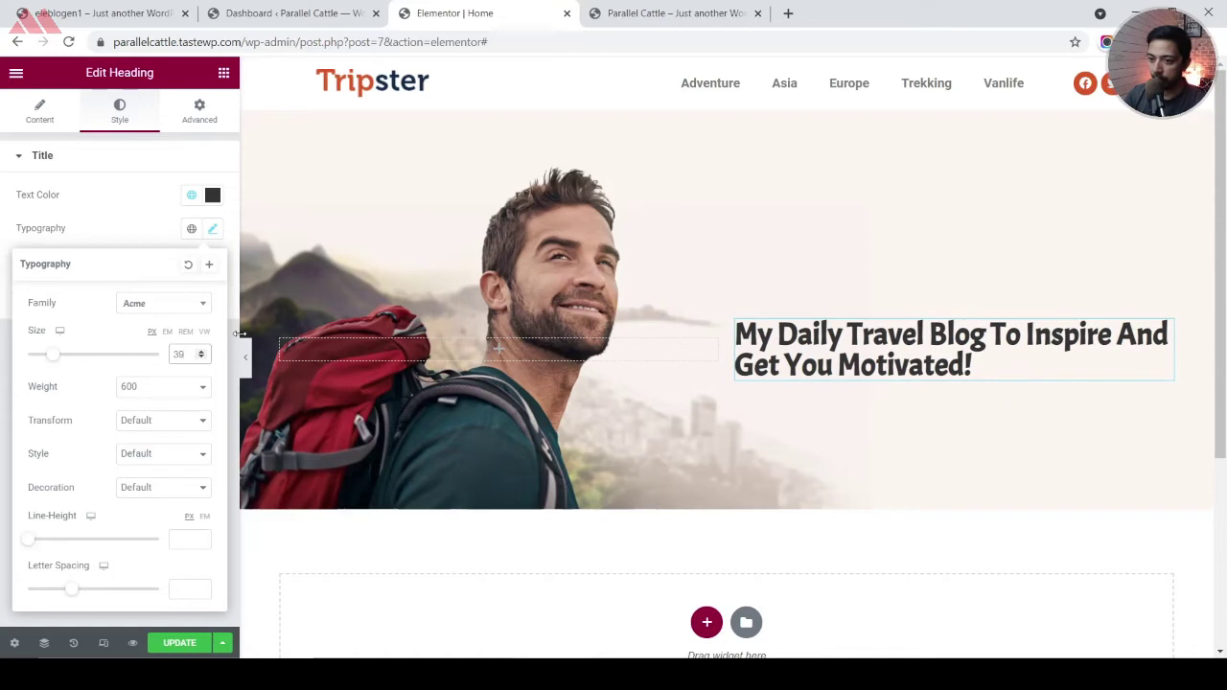
pyautogui.press('Up')
pyautogui.press('Up')
pyautogui.press('Up')
pyautogui.press('Up')
pyautogui.press('Up')
pyautogui.press('Up')
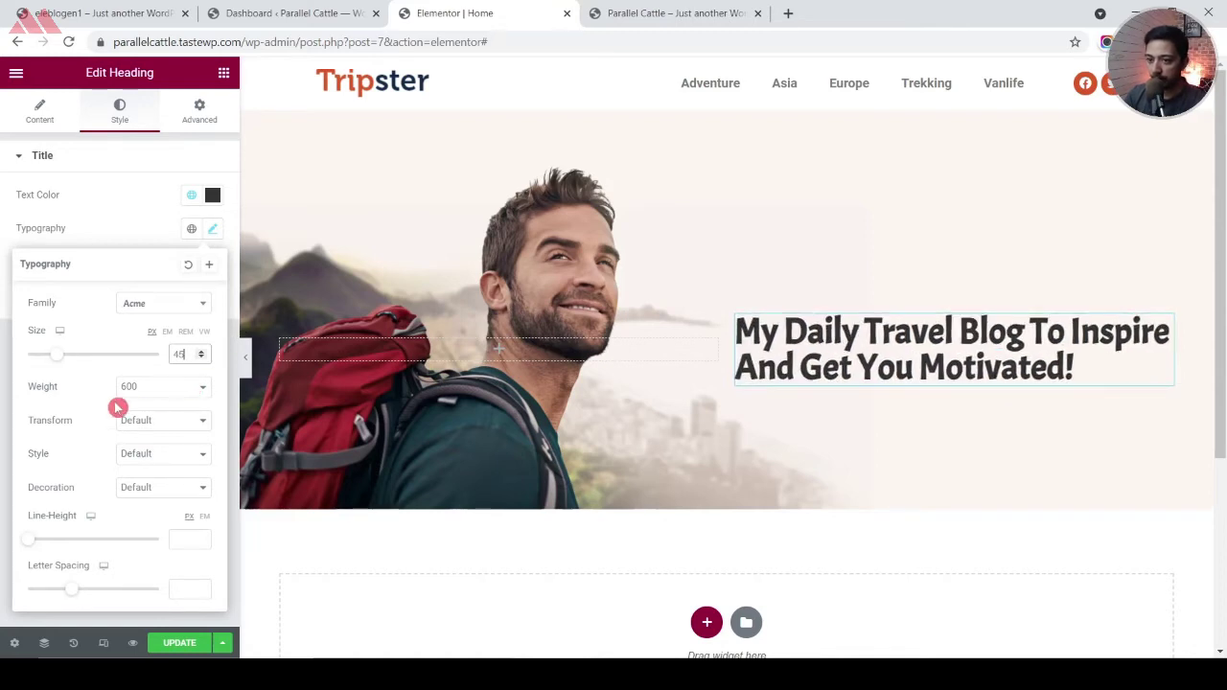
pyautogui.moveTo(29, 546); pyautogui.dragTo(107, 546)
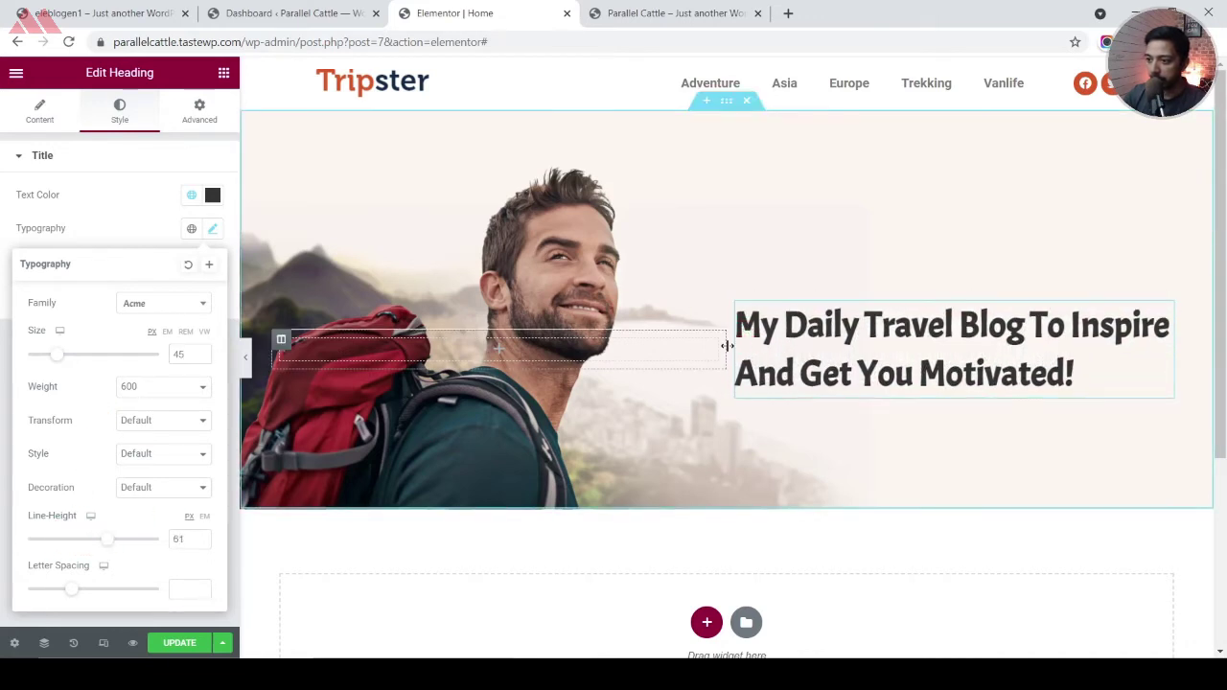
# Widen the hero section's empty first column slightly so the heading column becomes narrower
pyautogui.moveTo(726, 346)
pyautogui.mouseDown()
pyautogui.moveTo(761, 349)
pyautogui.moveTo(745, 351)
pyautogui.mouseUp()
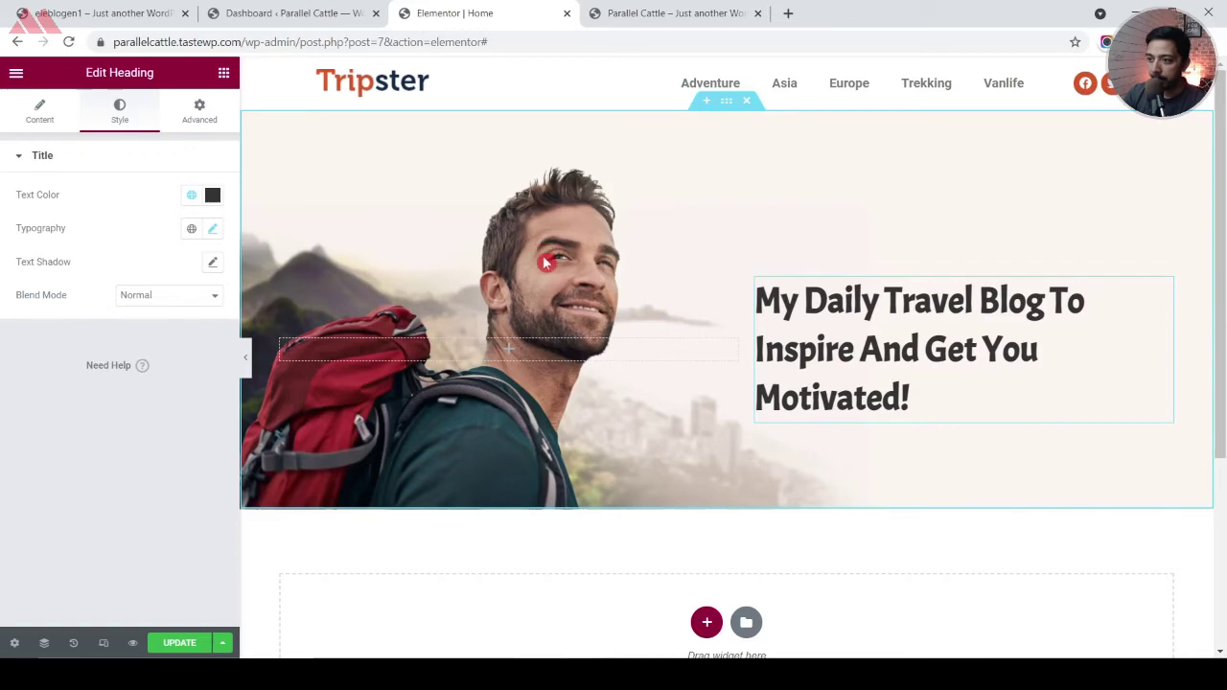
pyautogui.click(223, 72)
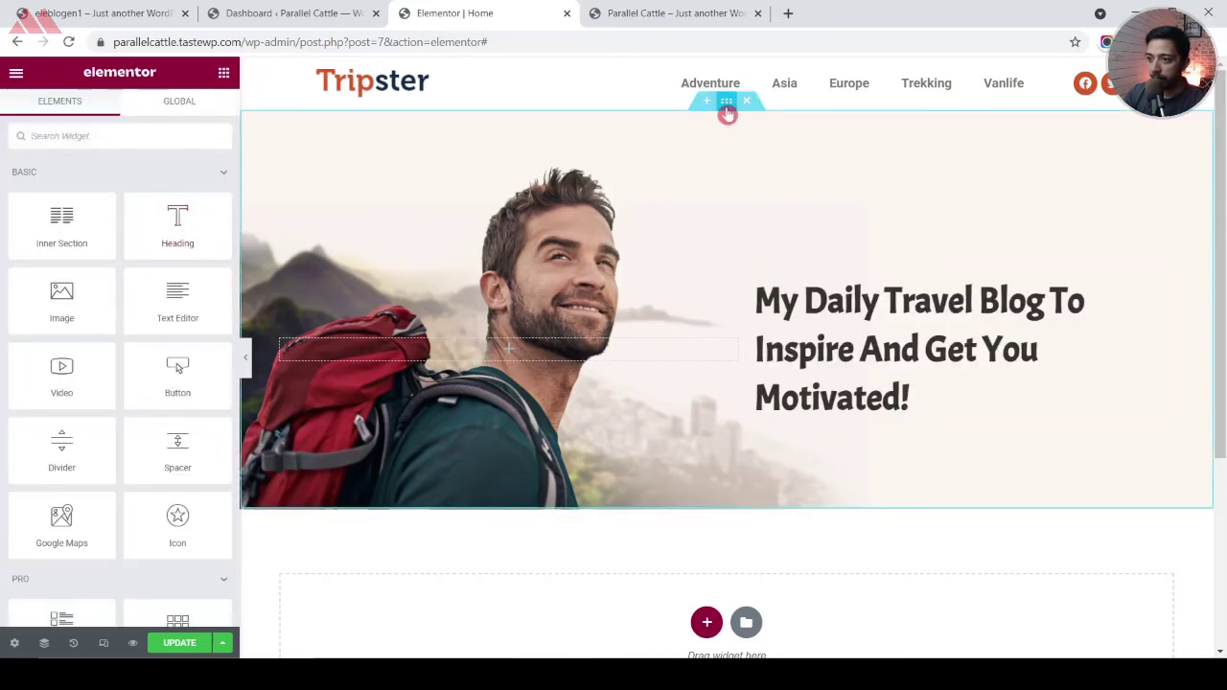
# Set the hero section's column position to Top
pyautogui.click(726, 102)
pyautogui.click(39, 113)
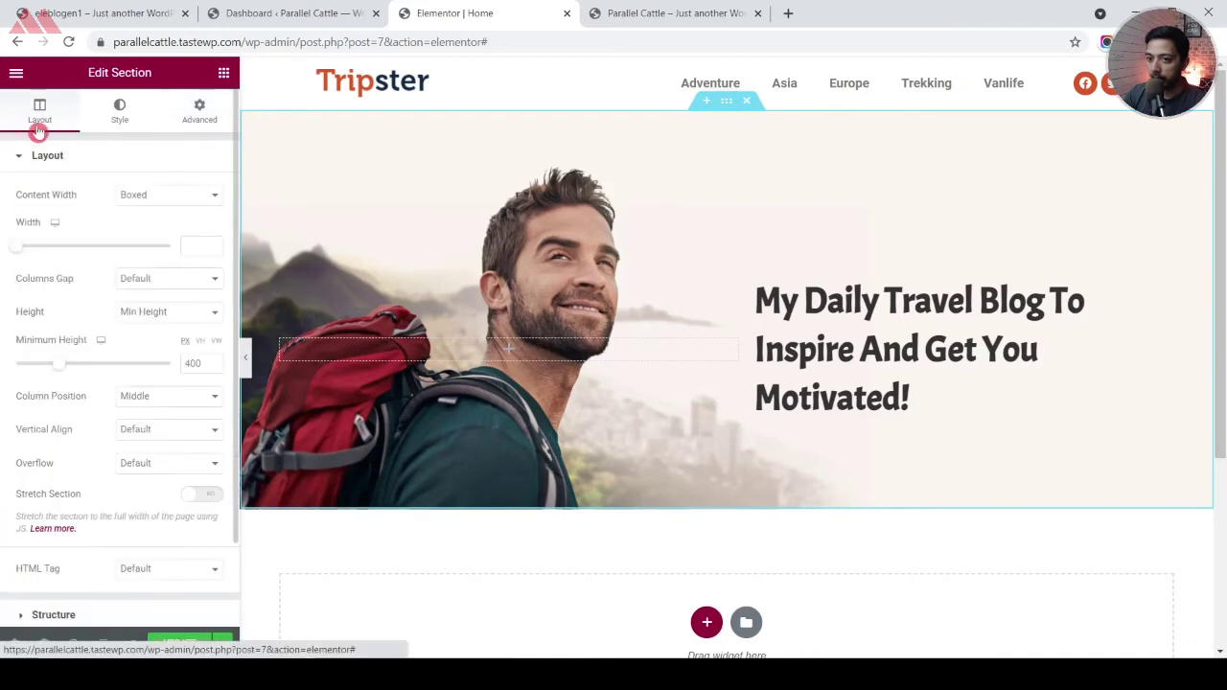
pyautogui.click(179, 409)
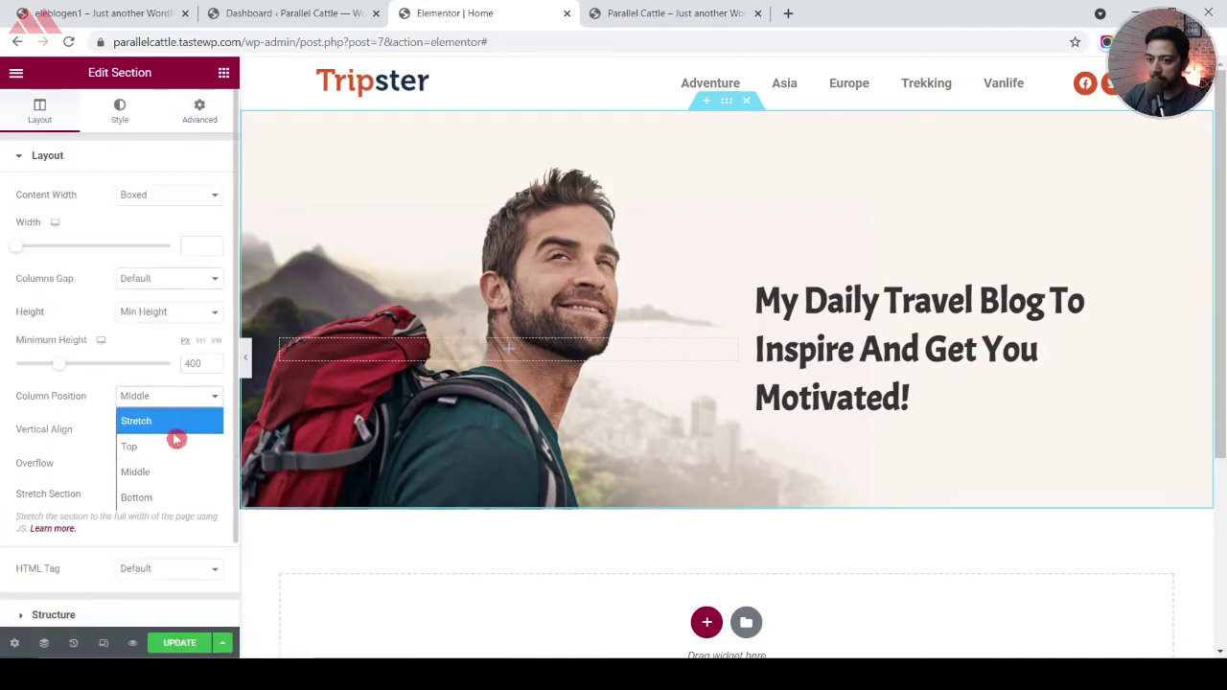
pyautogui.click(174, 443)
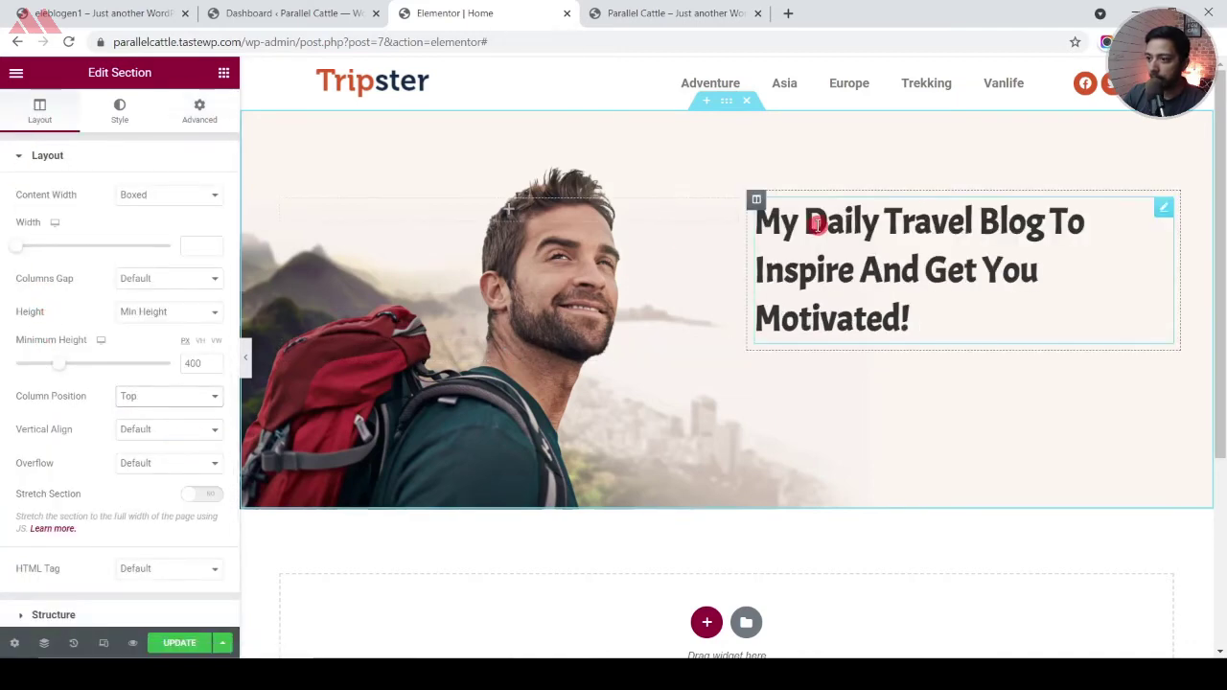
# Copy the introductory paragraph below the headline on the Tripster demo page and return to the Home page editor
pyautogui.hotkey('ctrl', '1')
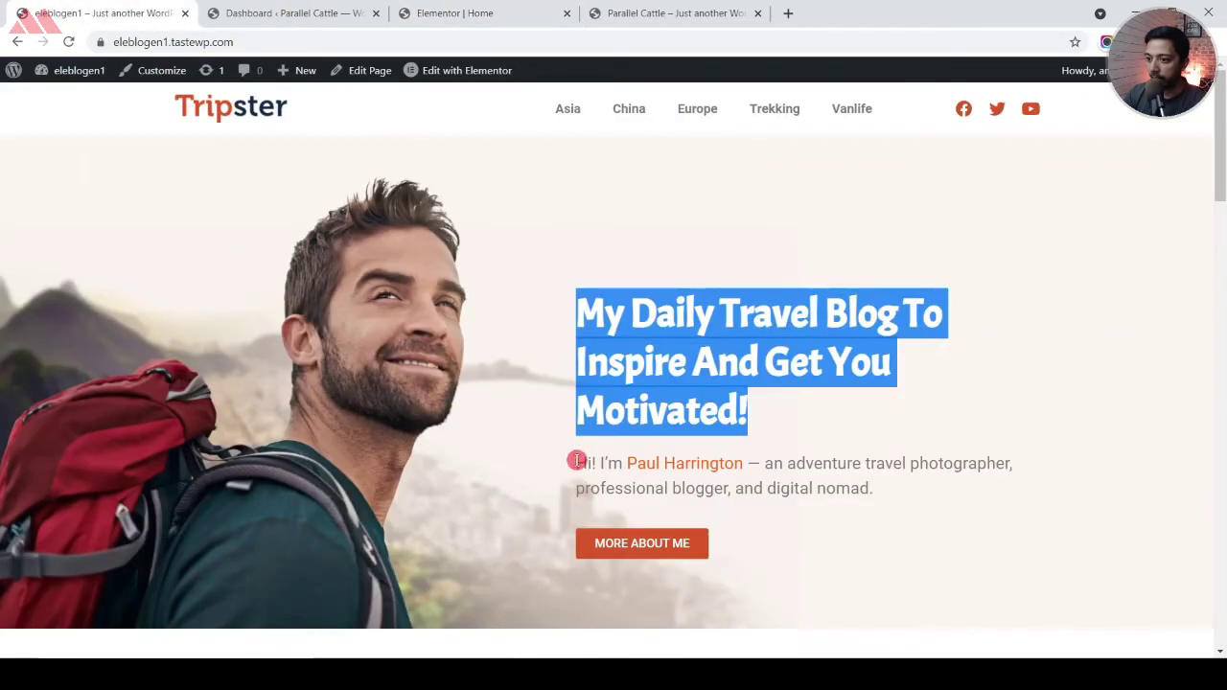
pyautogui.moveTo(576, 463); pyautogui.dragTo(871, 487)
pyautogui.rightClick(822, 492)
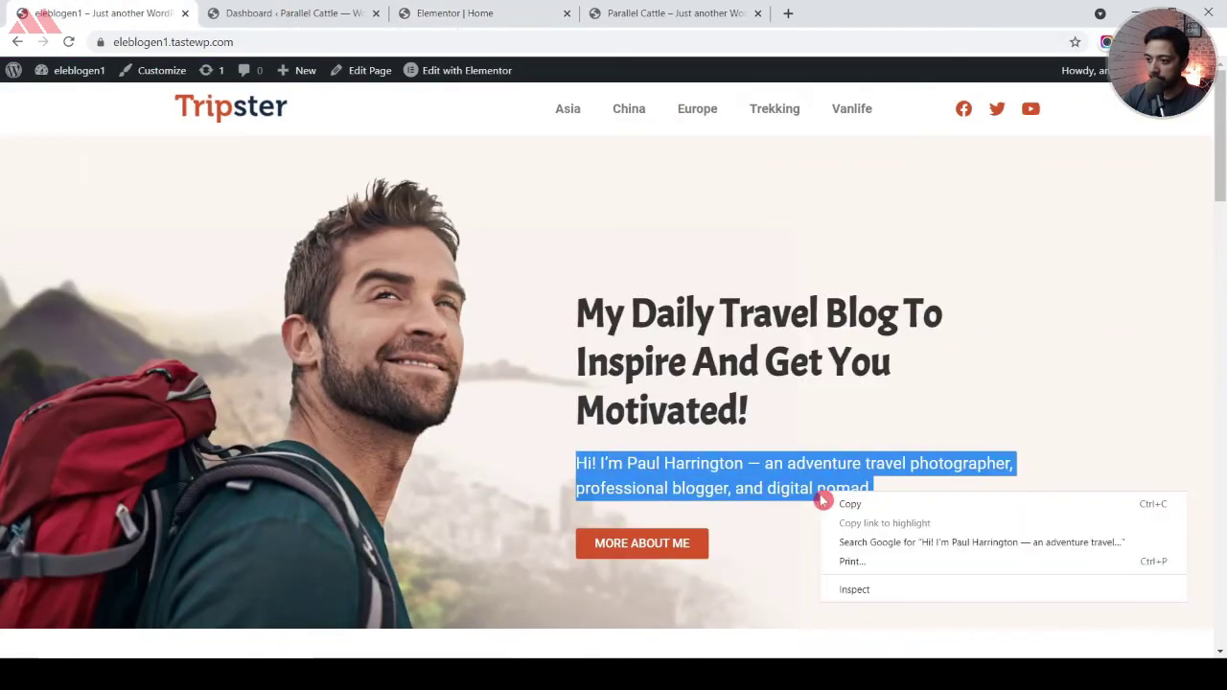
pyautogui.click(825, 503)
pyautogui.click(305, 8)
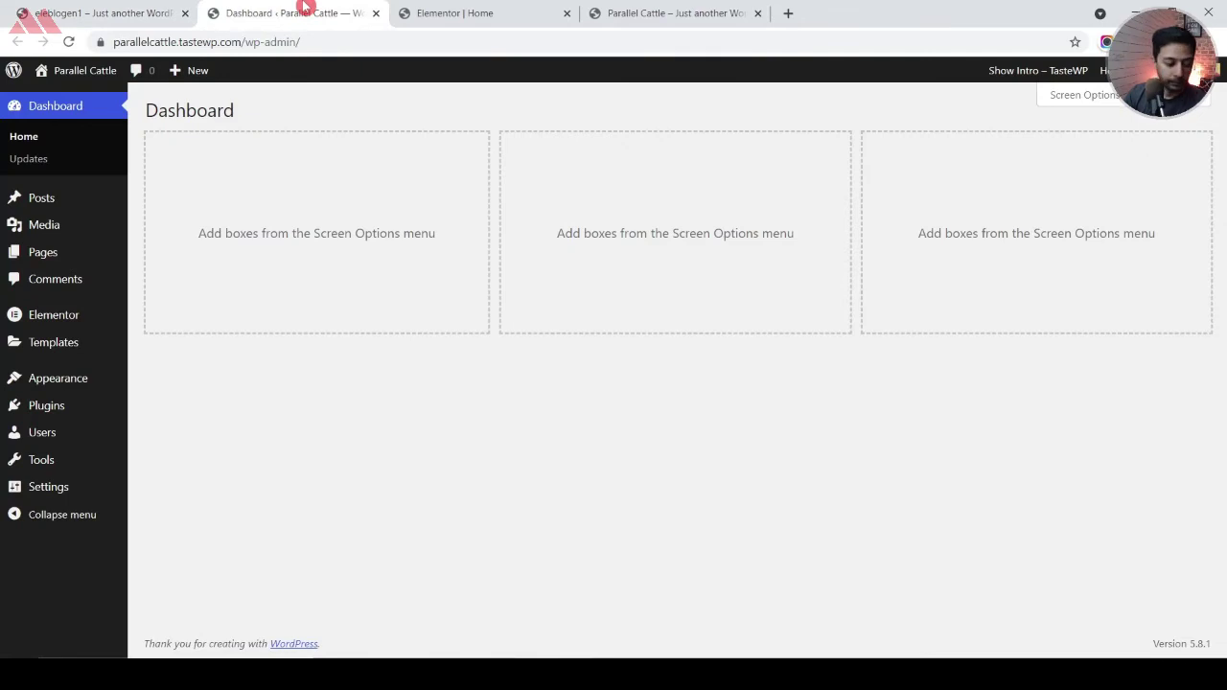
pyautogui.click(452, 12)
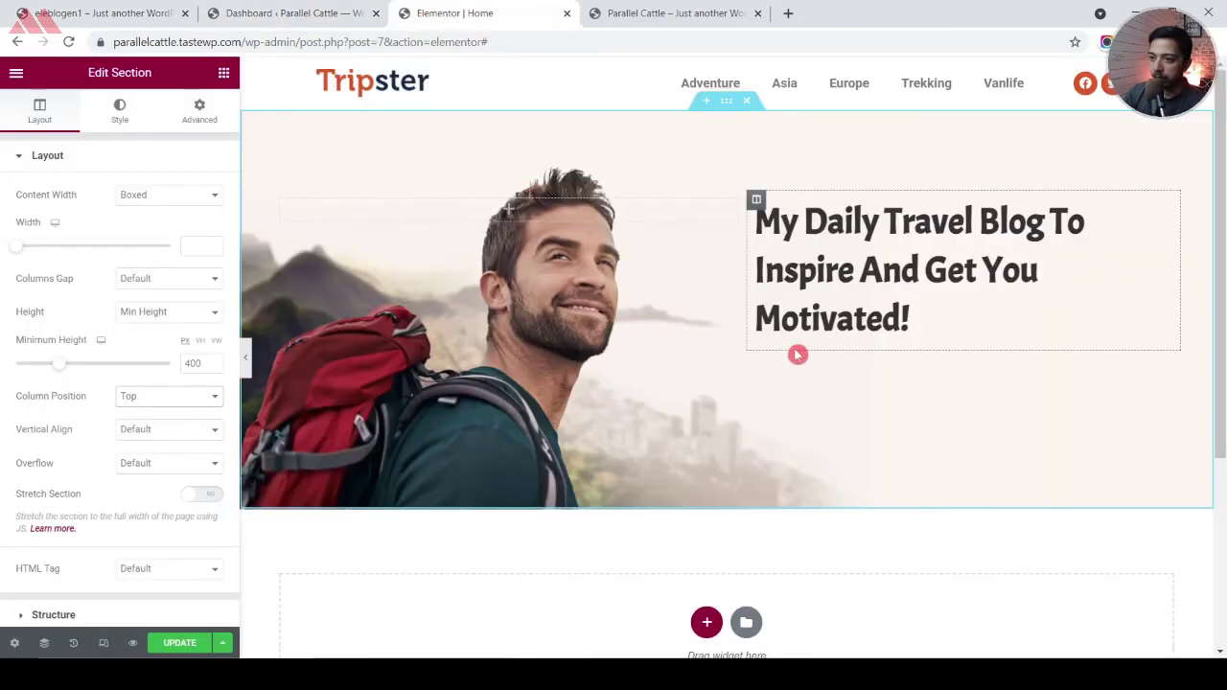
# Add a Text Editor widget below the hero heading and replace its placeholder text with the copied introduction
pyautogui.click(224, 74)
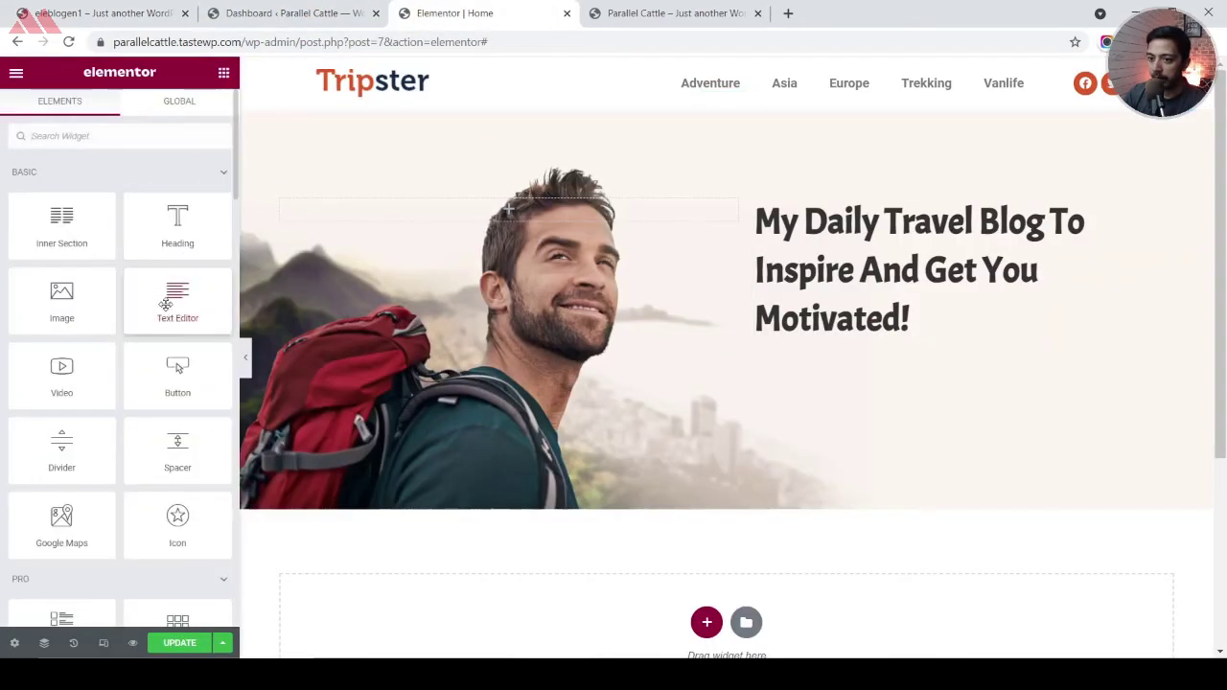
pyautogui.moveTo(172, 305); pyautogui.dragTo(811, 344)
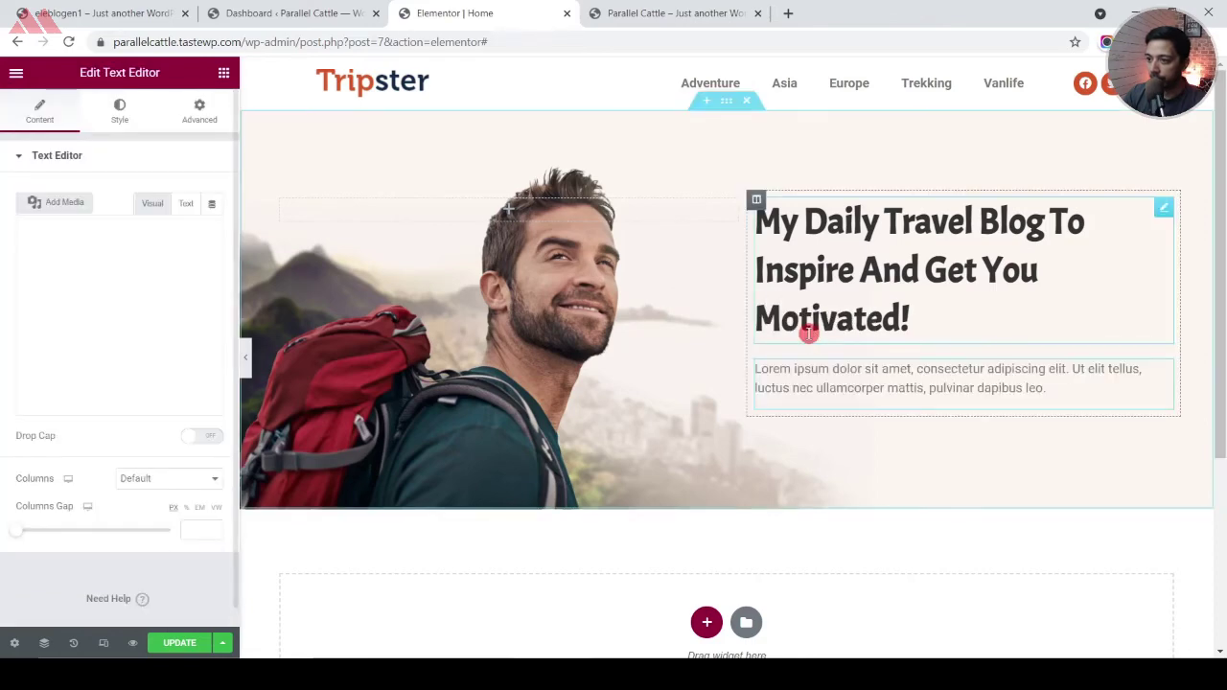
pyautogui.click(121, 403)
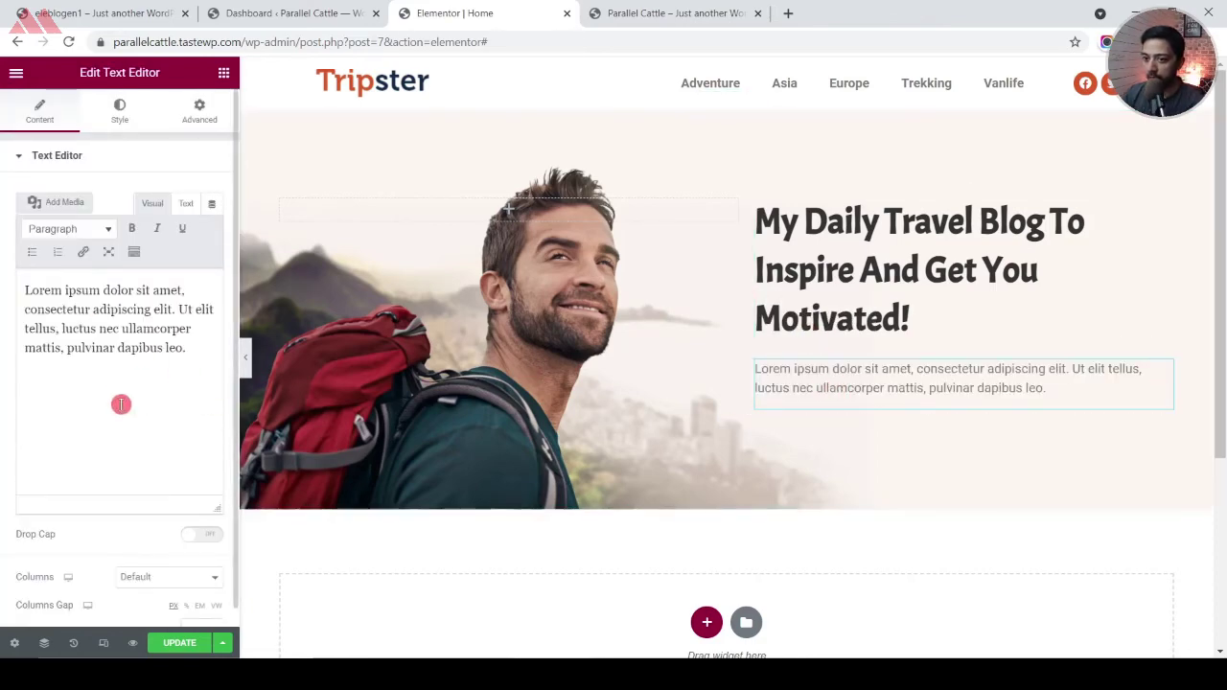
pyautogui.hotkey('ctrl', 'a')
pyautogui.hotkey('ctrl', 'v')
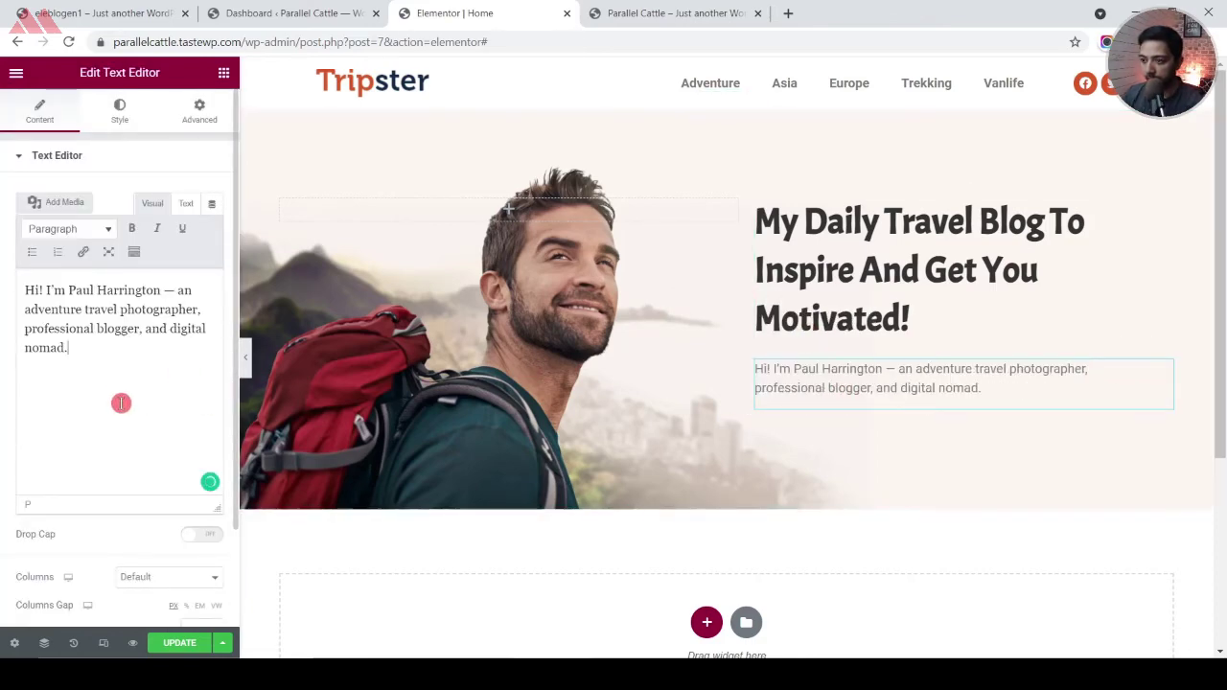
# Change the text color of the blogger's name in the introduction to orange
pyautogui.moveTo(69, 289); pyautogui.dragTo(161, 290)
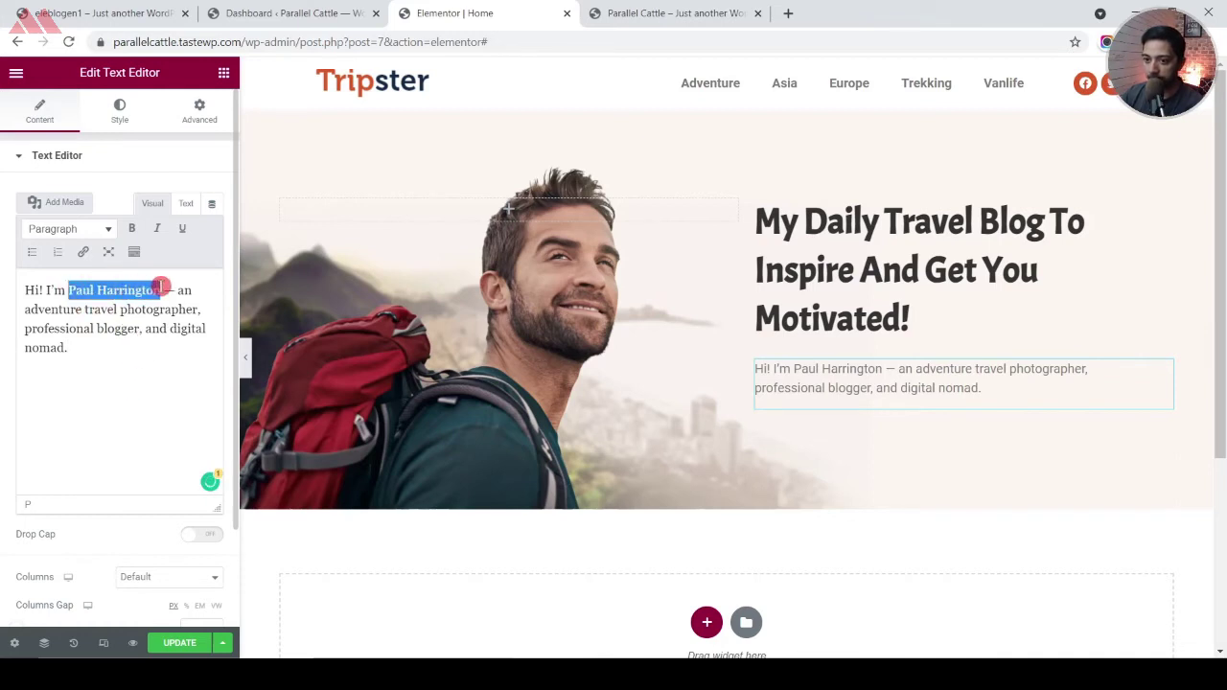
pyautogui.click(135, 252)
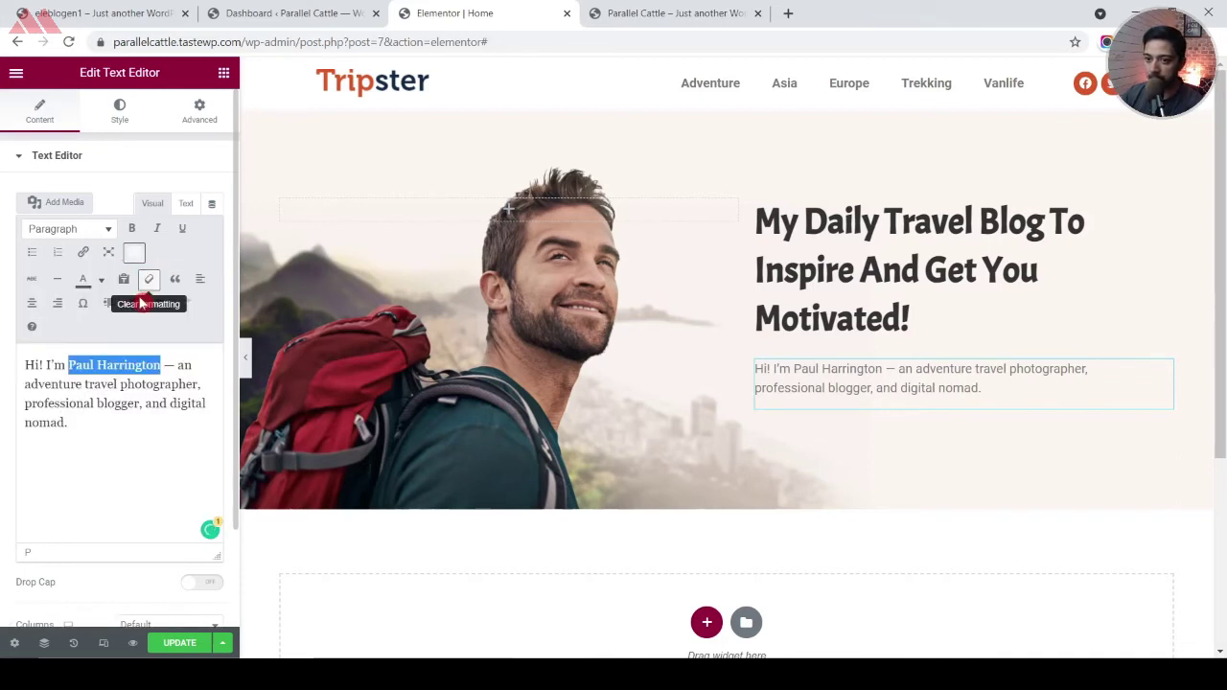
pyautogui.click(99, 286)
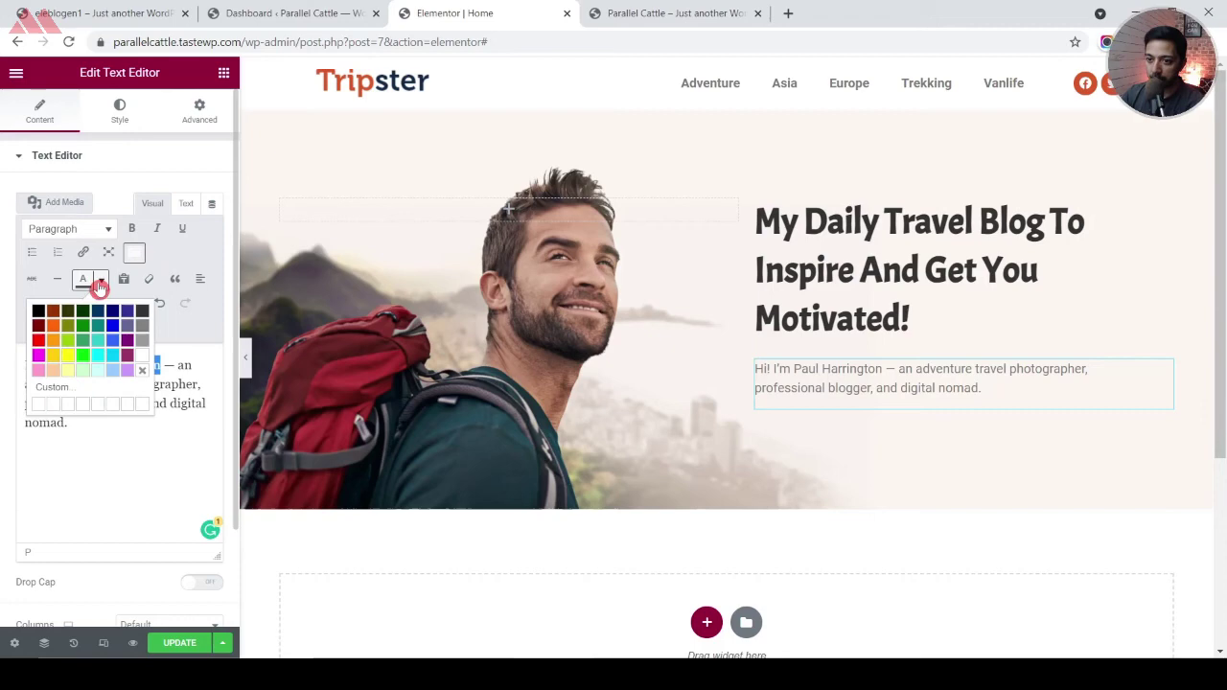
pyautogui.click(60, 340)
pyautogui.click(133, 429)
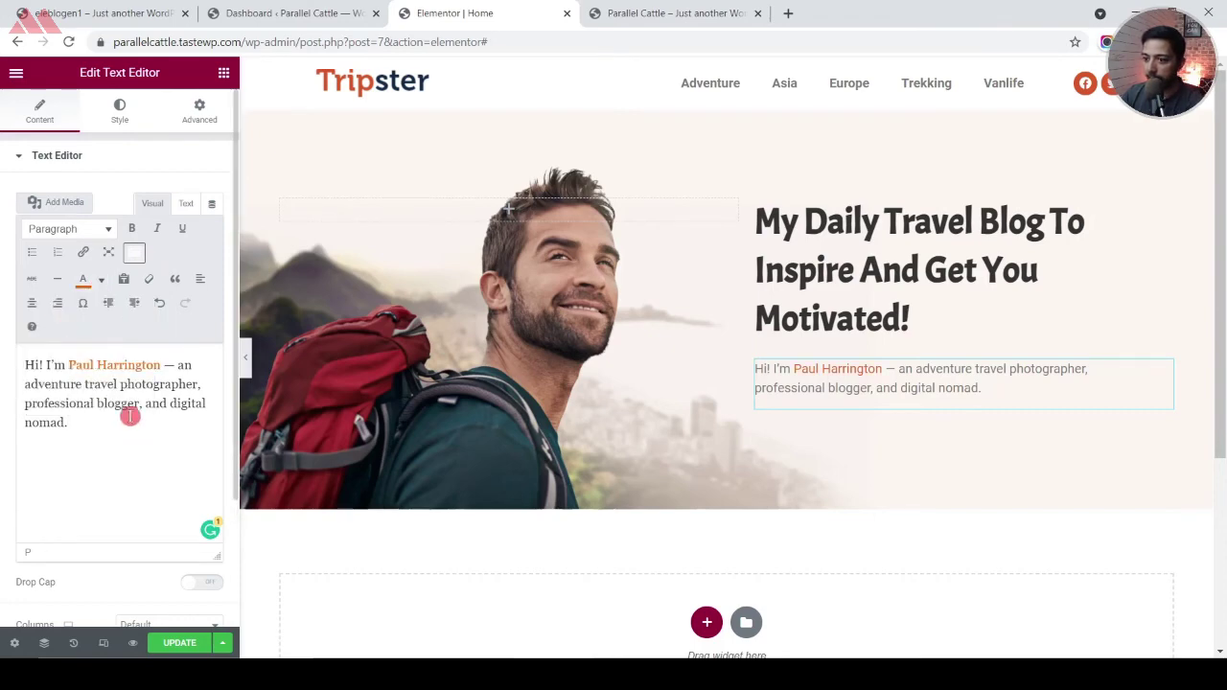
# Set the introduction text's font size to 20 px
pyautogui.click(120, 110)
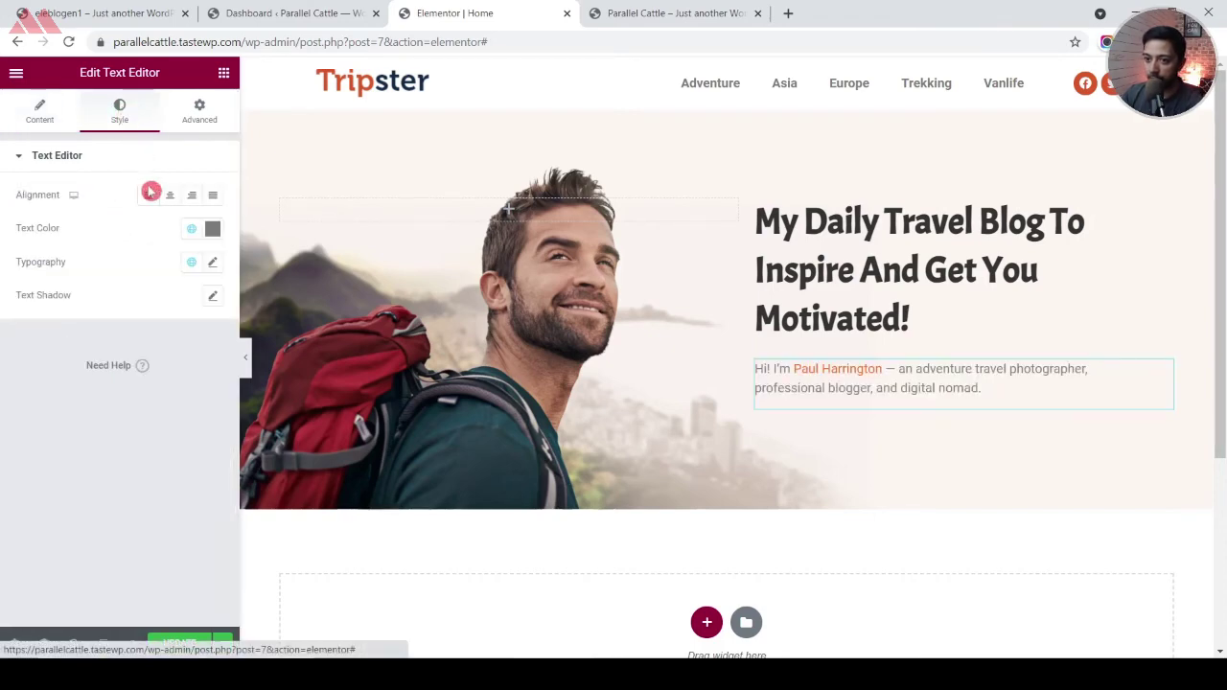
pyautogui.click(213, 262)
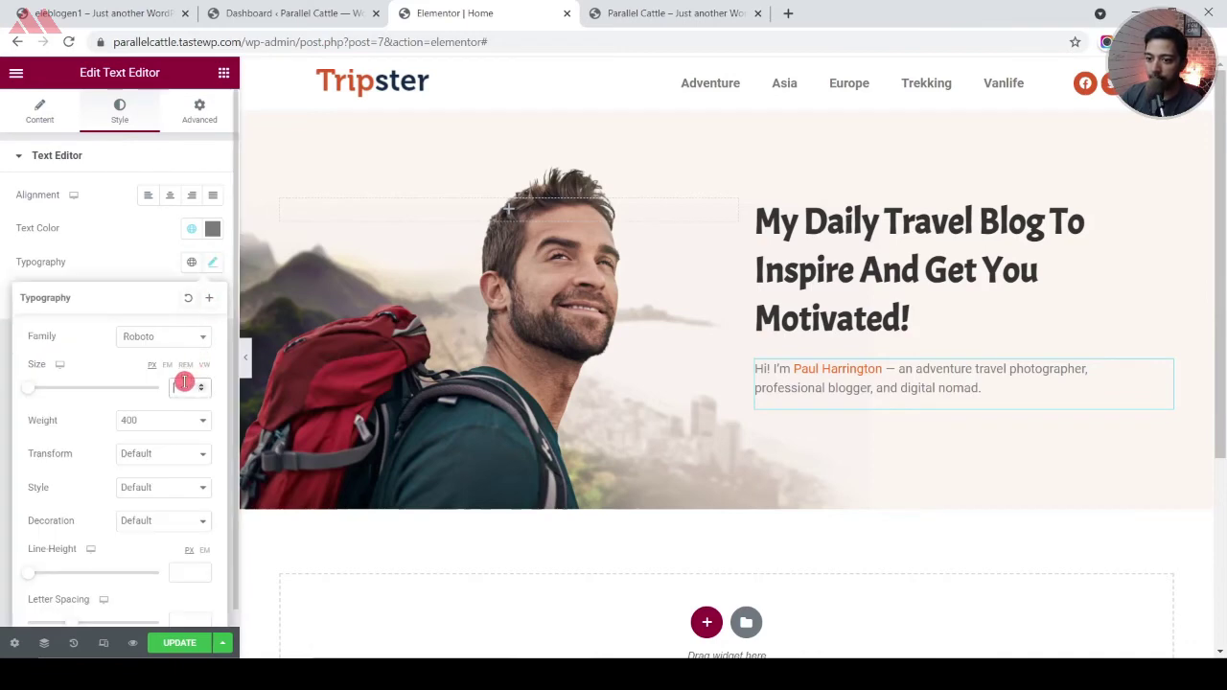
pyautogui.write('18')
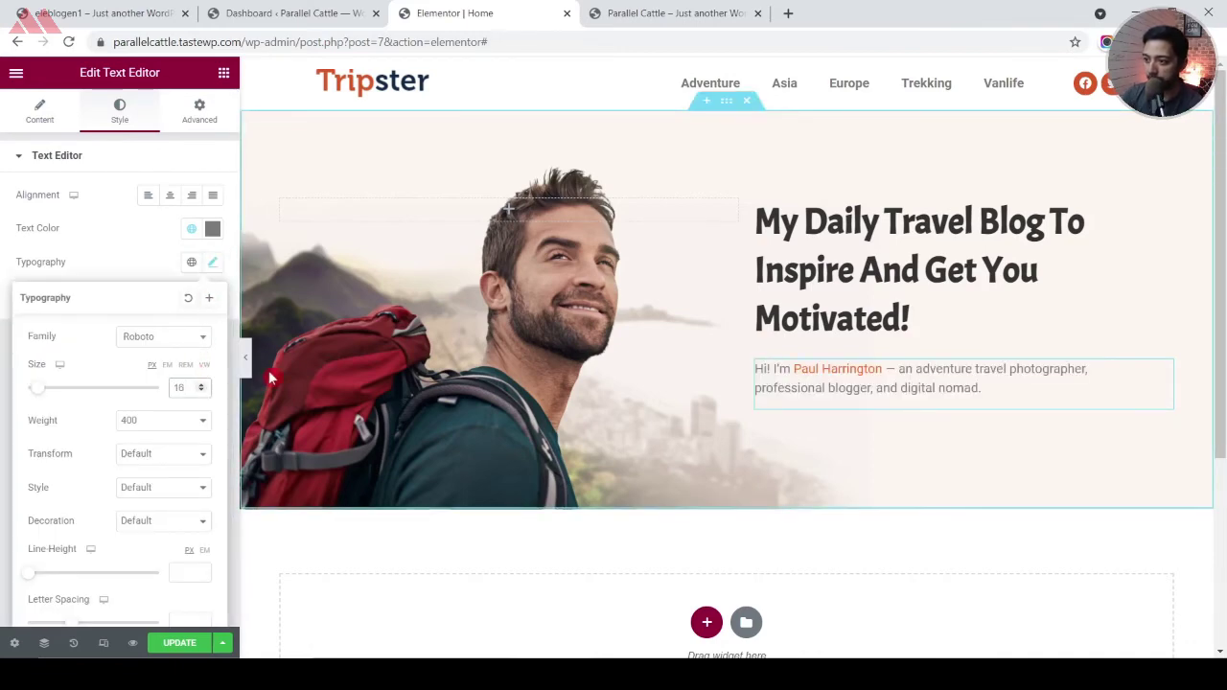
pyautogui.press('Up')
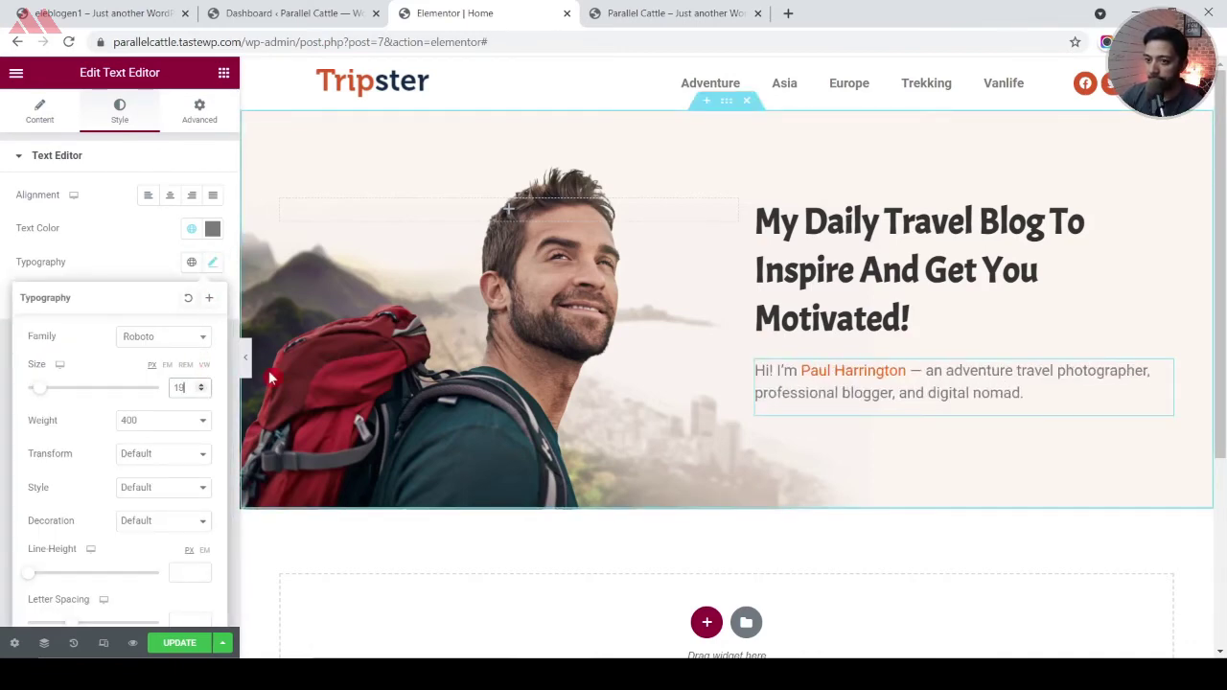
pyautogui.press('Up')
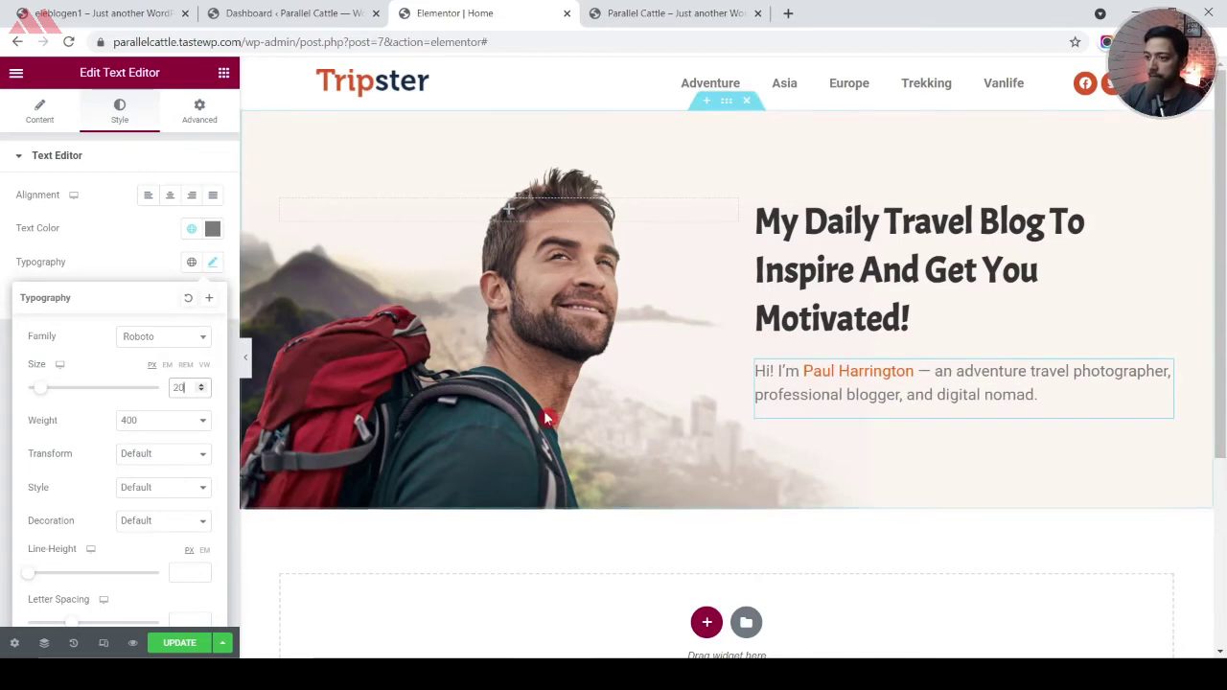
# Add a Button widget below the introduction text and copy the "MORE ABOUT ME" button label from the demo page
pyautogui.click(224, 73)
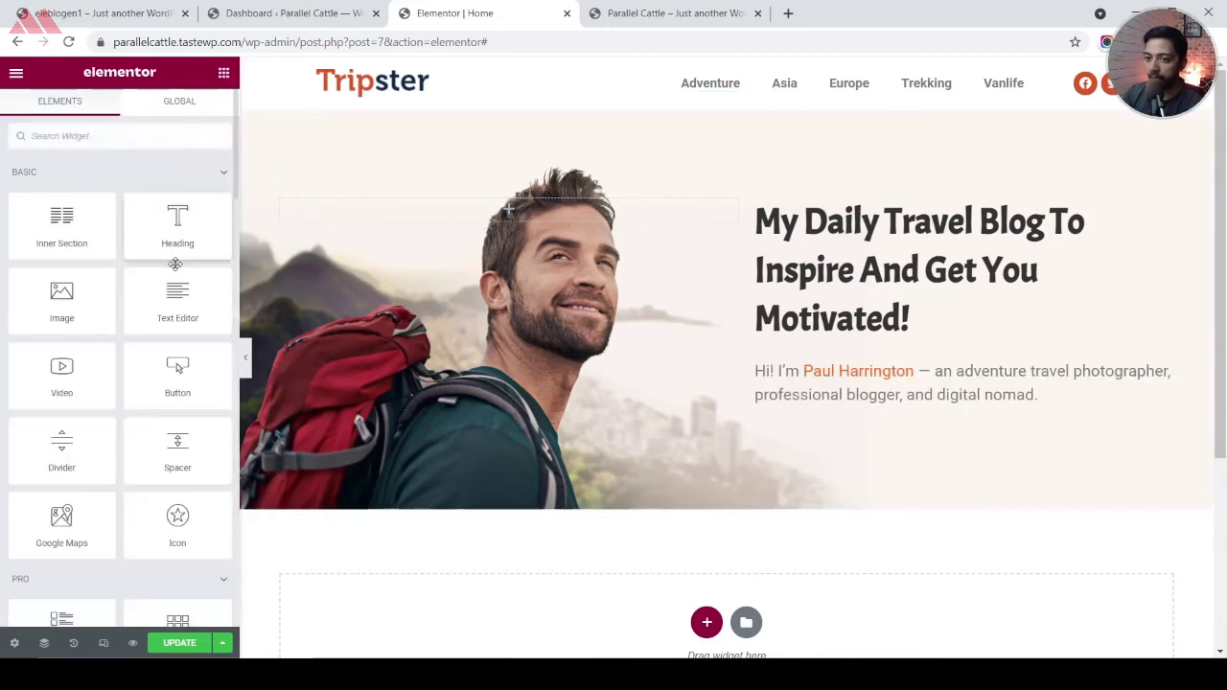
pyautogui.moveTo(178, 374); pyautogui.dragTo(823, 402)
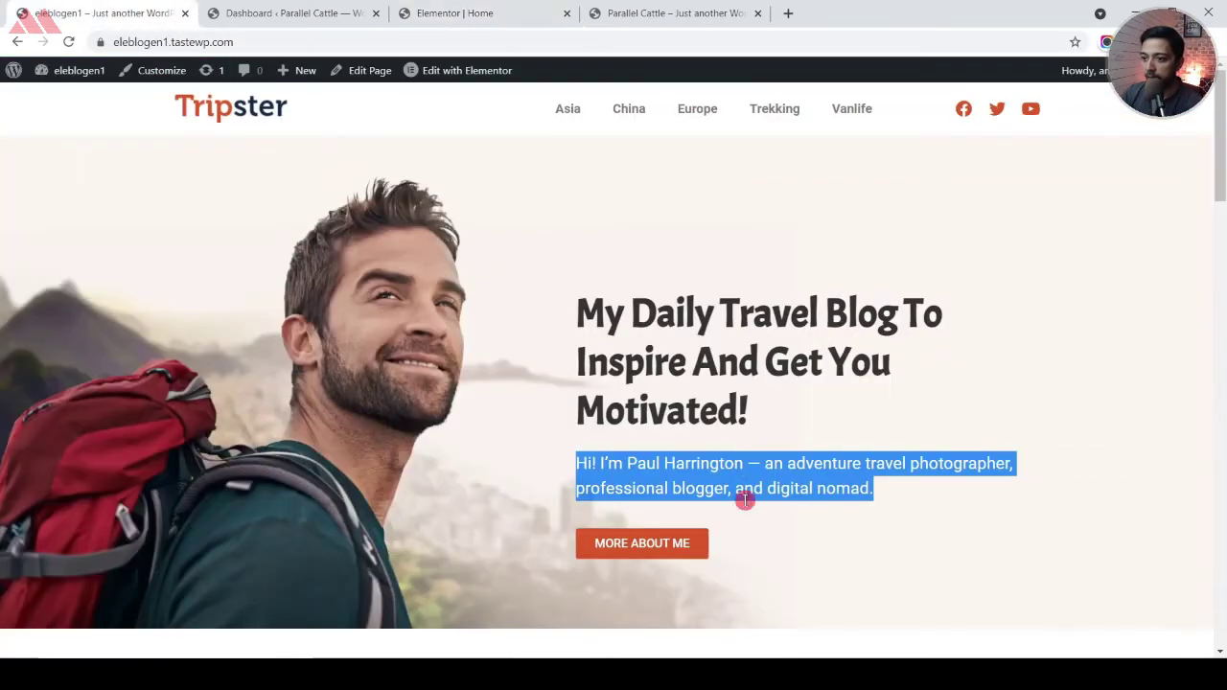
pyautogui.moveTo(737, 543); pyautogui.dragTo(598, 539)
pyautogui.rightClick(614, 543)
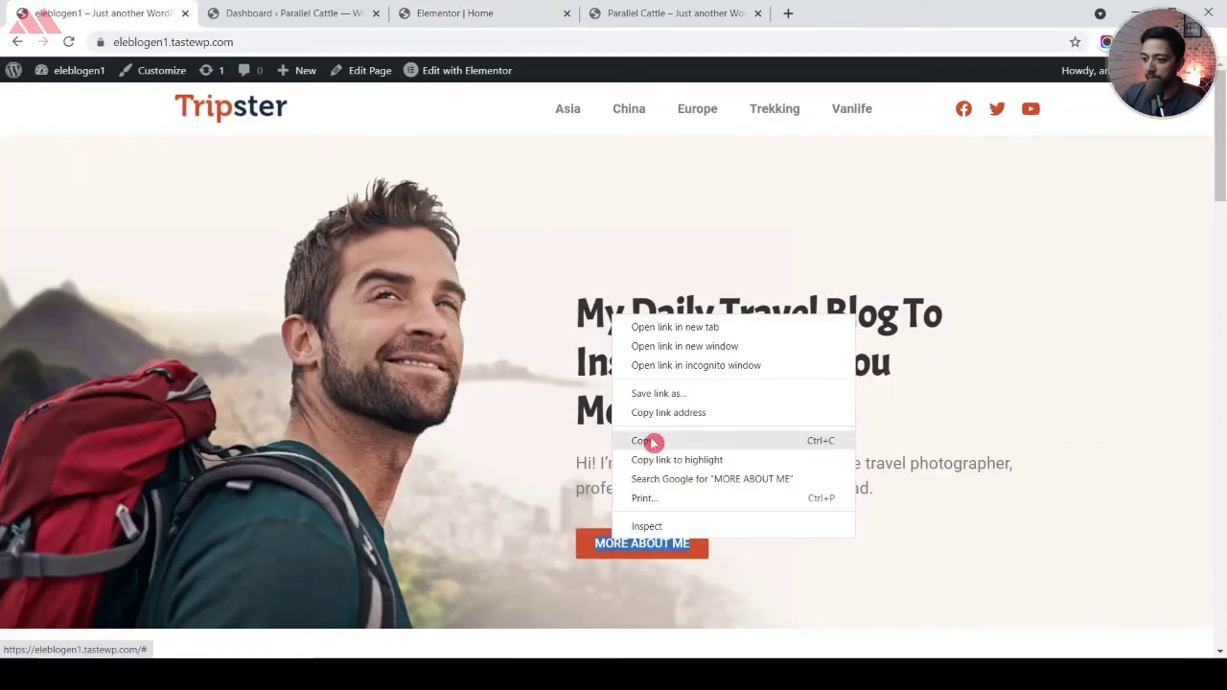
pyautogui.click(649, 438)
pyautogui.click(291, 13)
pyautogui.click(518, 7)
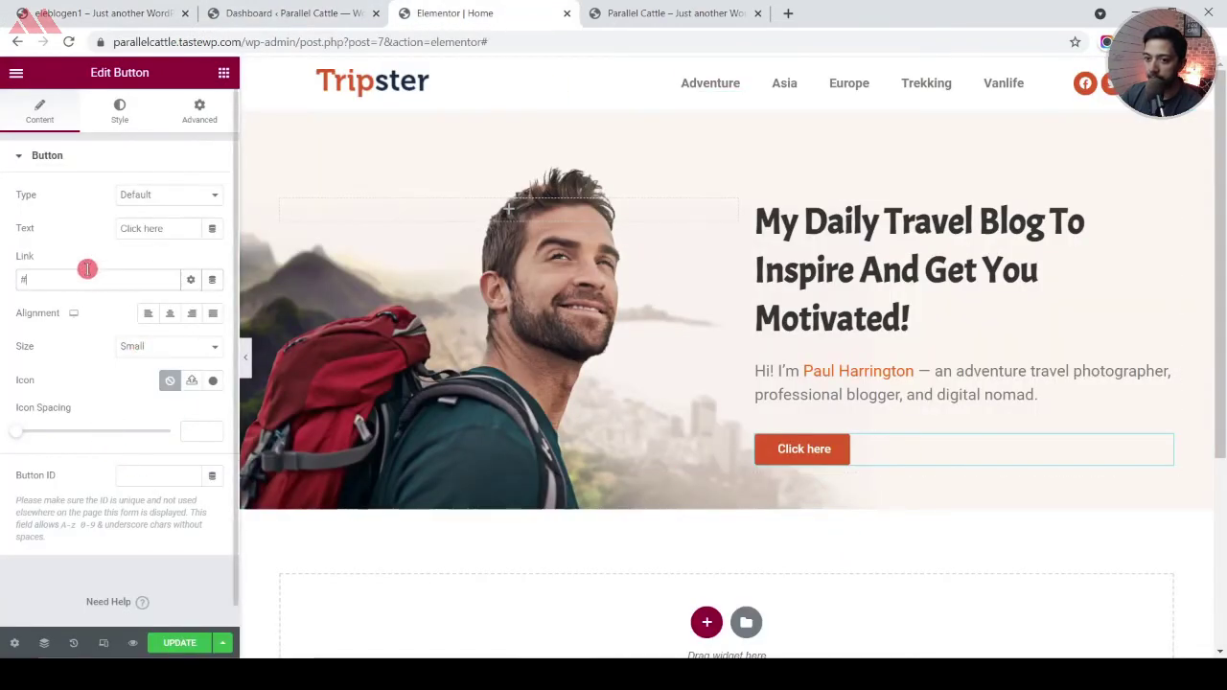
# Set the hero button's text to MORE ABOUT ME and compare the section with the eleblogen1 reference page
pyautogui.doubleClick(144, 233)
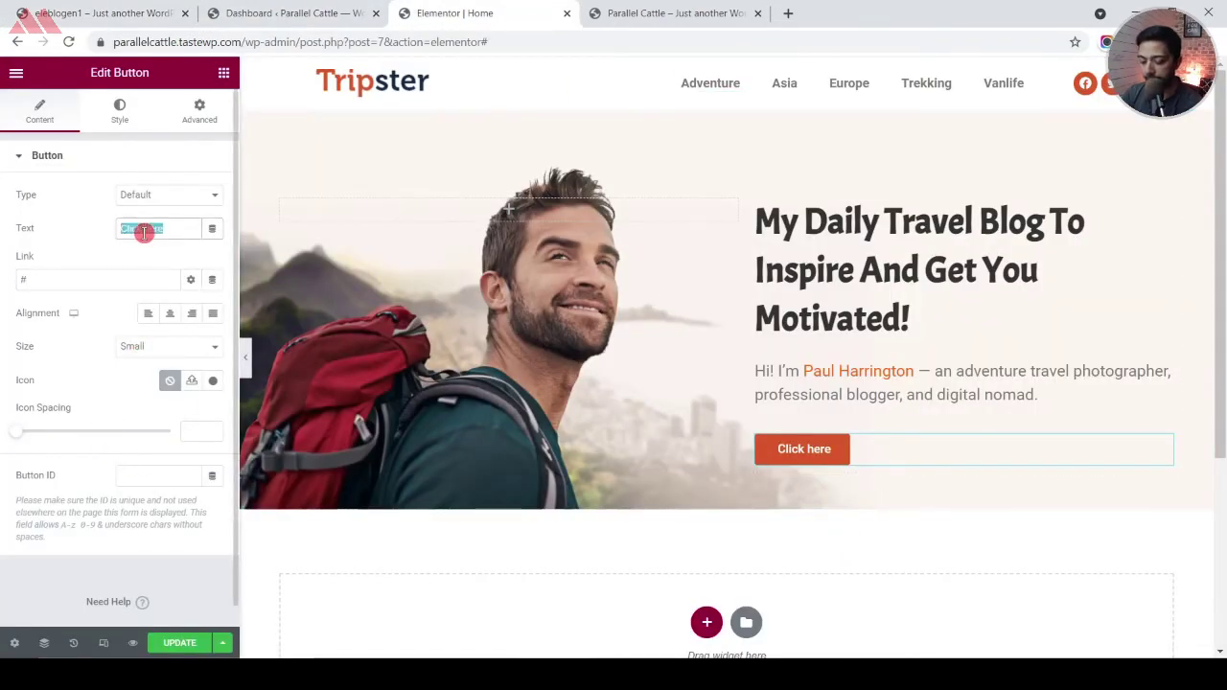
pyautogui.hotkey('ctrl', 'v')
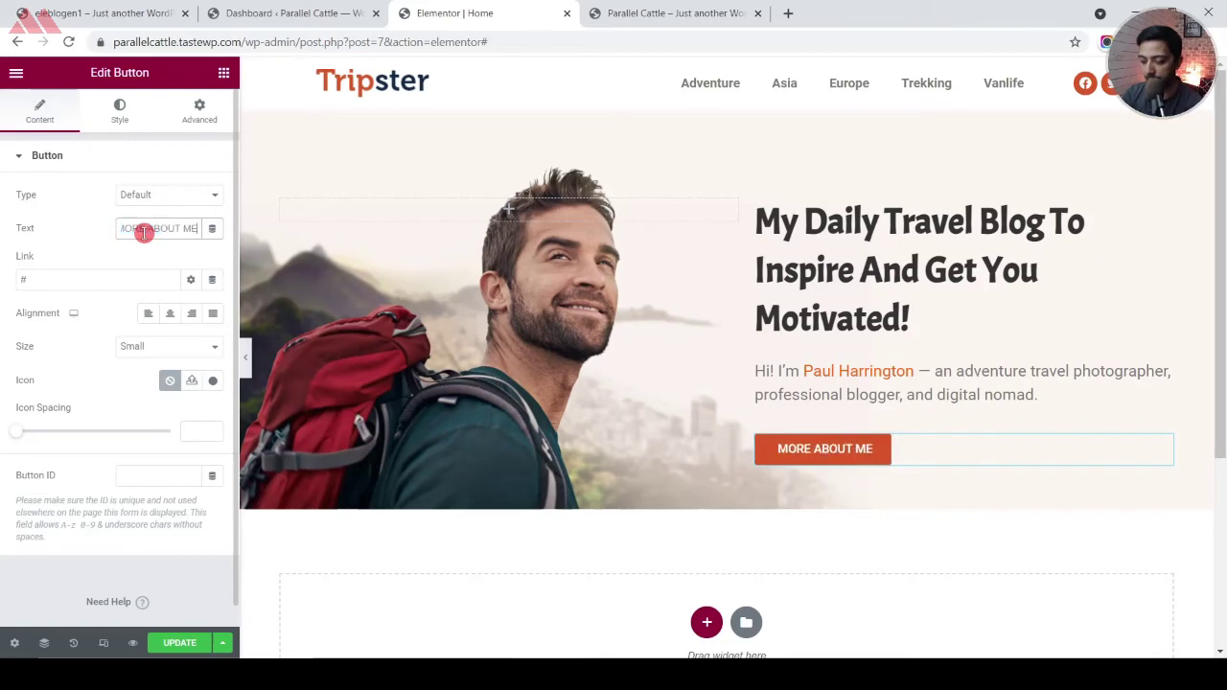
pyautogui.click(23, 280)
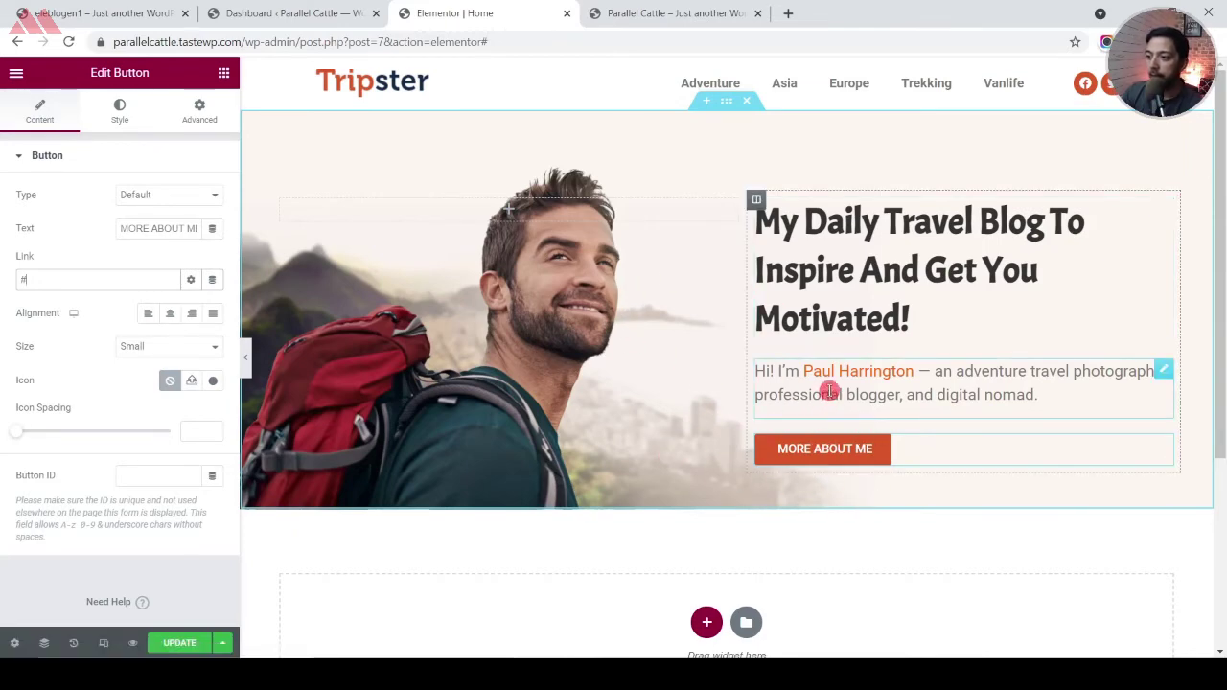
pyautogui.click(100, 13)
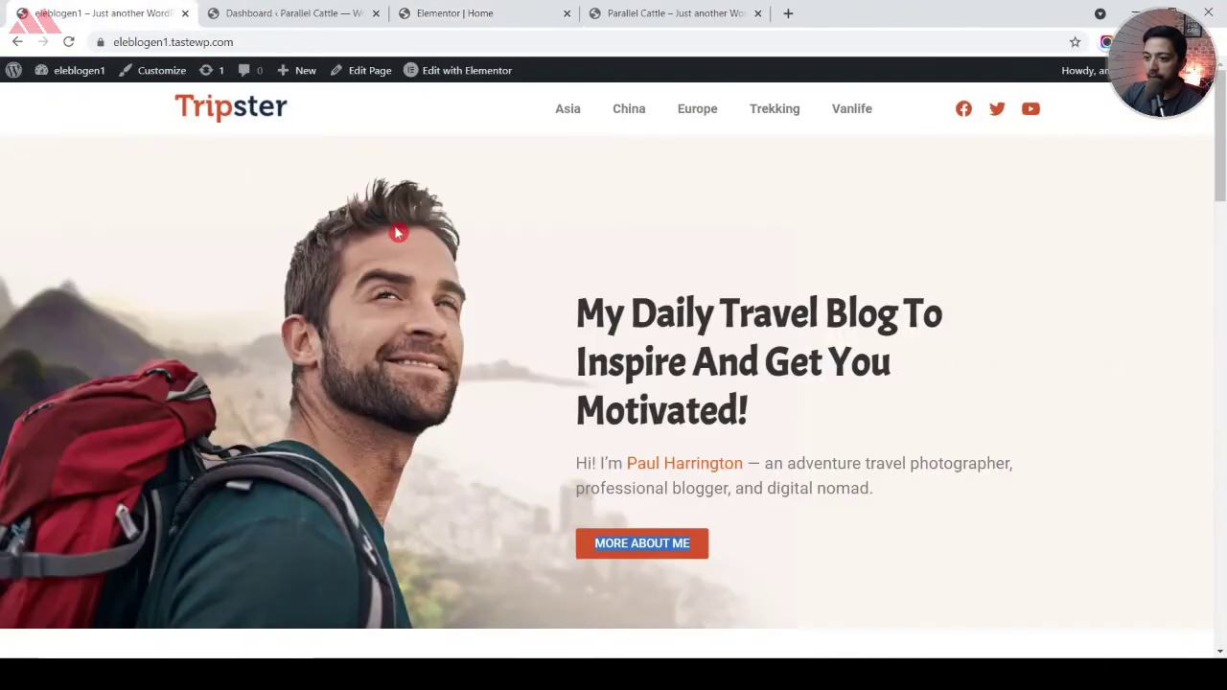
pyautogui.click(247, 11)
pyautogui.click(499, 12)
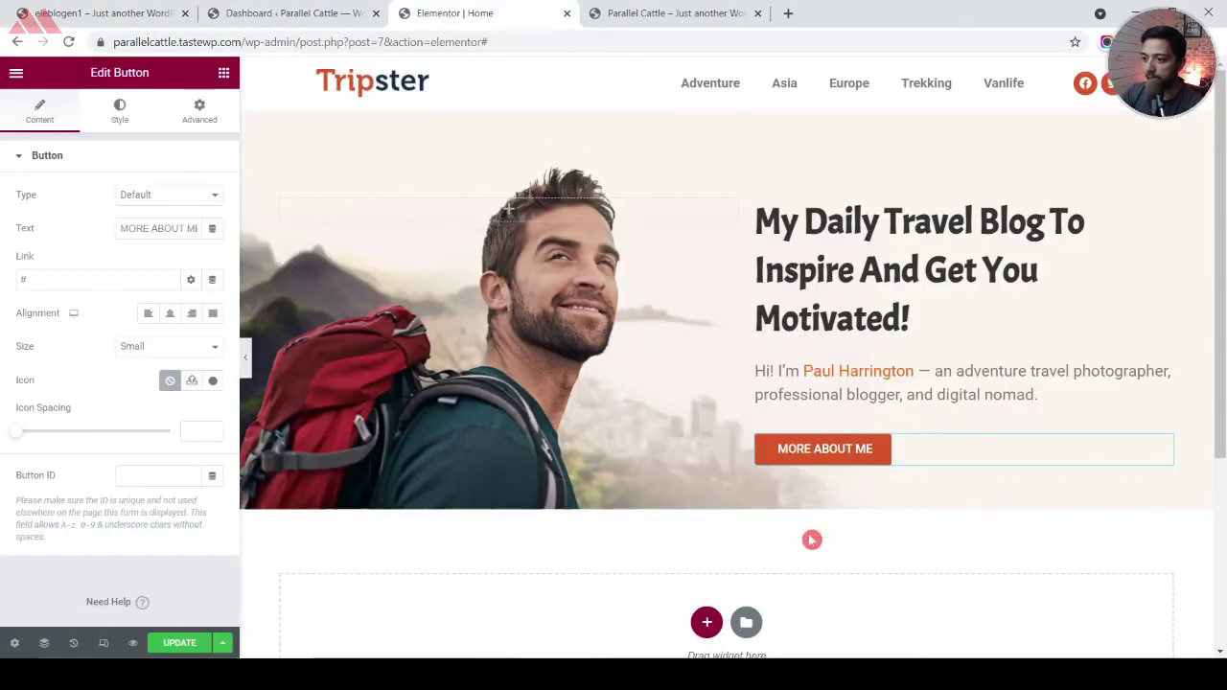
# Set the hero section's padding to 100 px at the top and 50 px at the bottom
pyautogui.click(726, 101)
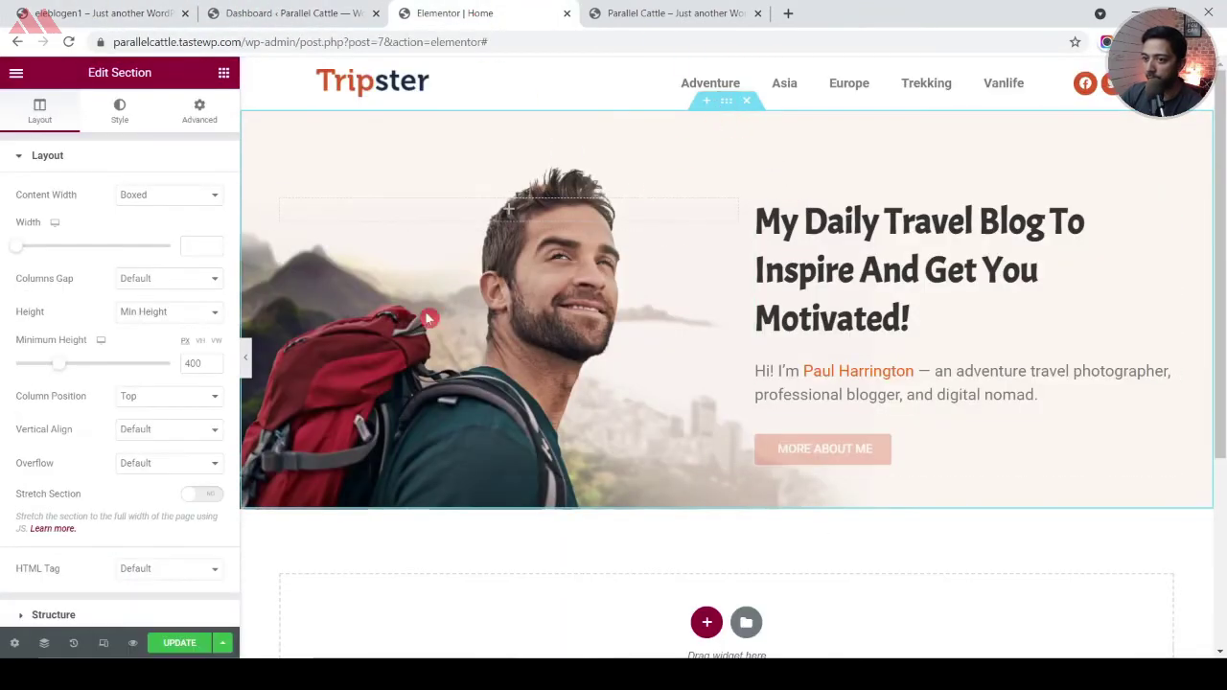
pyautogui.click(200, 113)
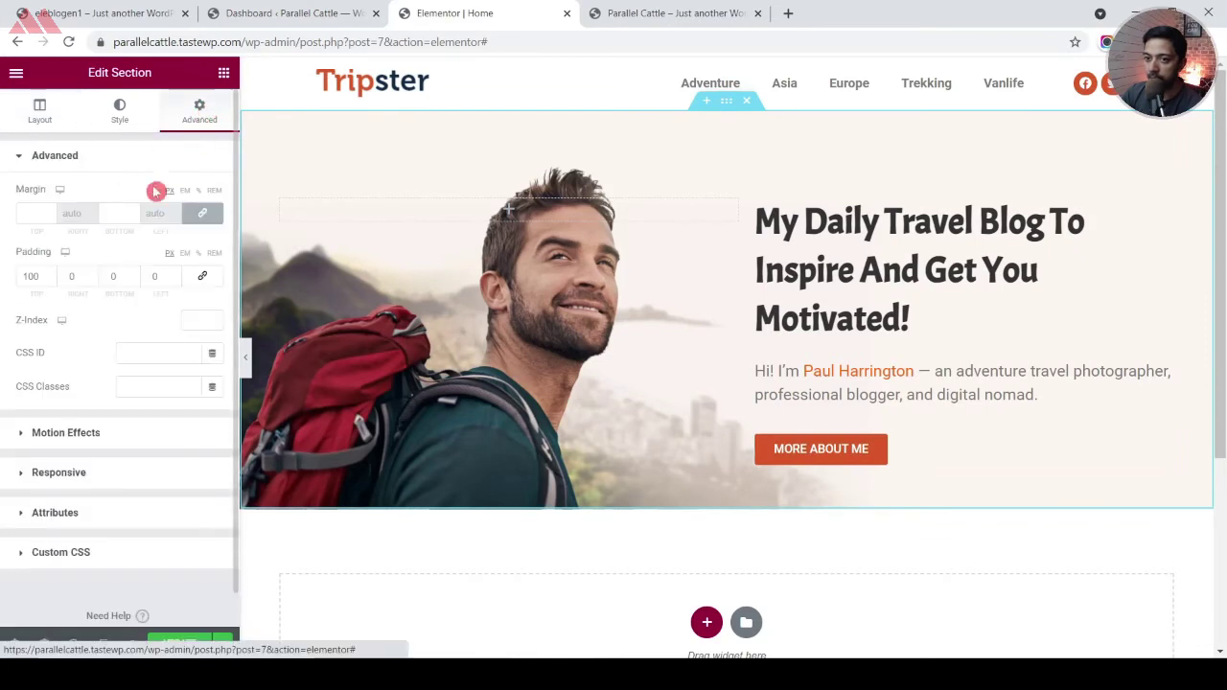
pyautogui.click(29, 274)
pyautogui.write('100')
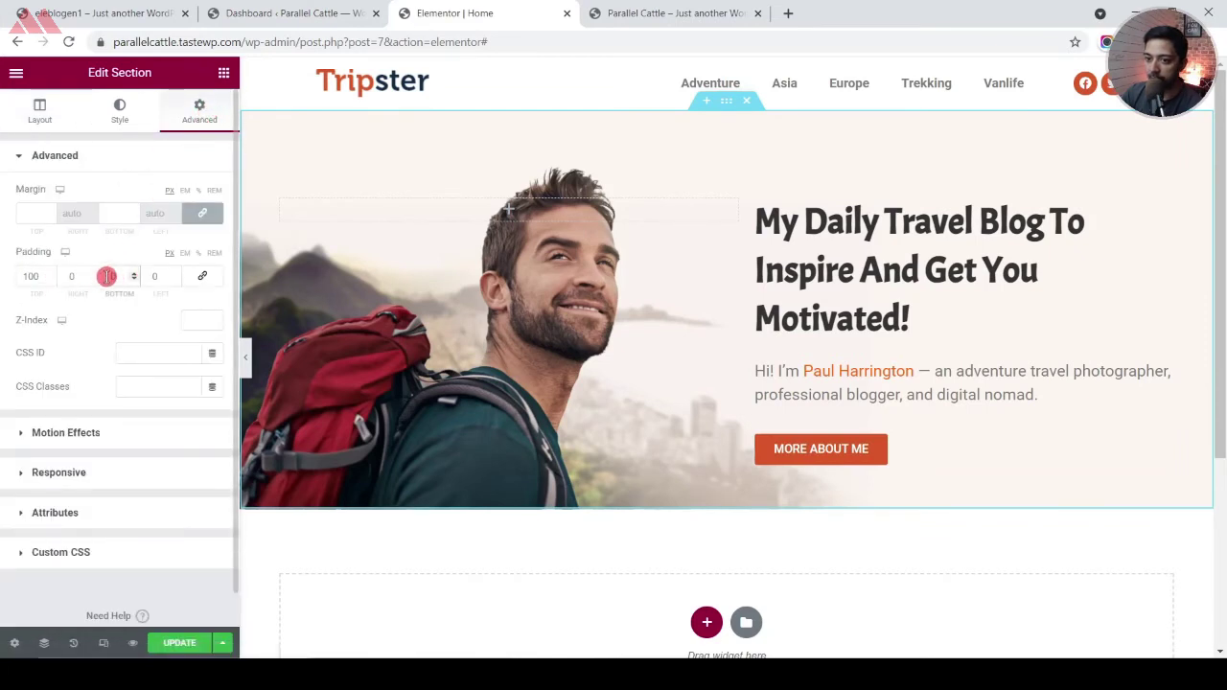
pyautogui.click(107, 277)
pyautogui.write('50')
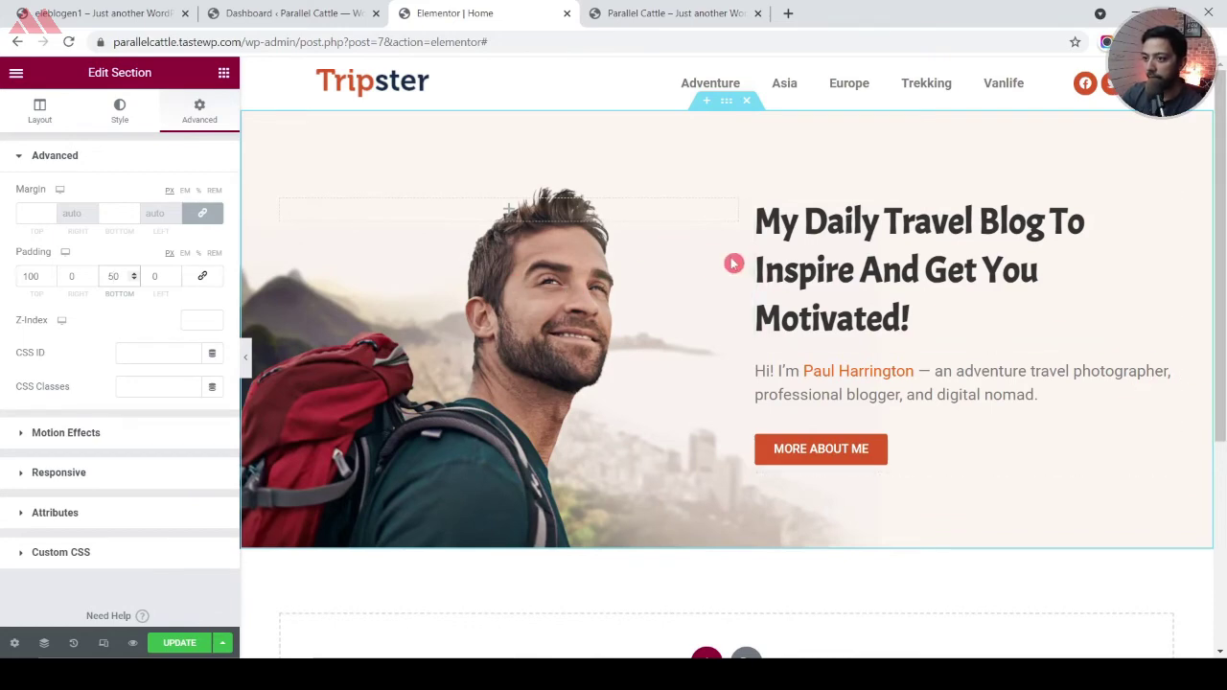
pyautogui.scroll(-3, 776, 246)
pyautogui.scroll(3, 777, 248)
# Update the page and, with the margin values unlinked, give the hero section a 50 px bottom margin
pyautogui.click(179, 642)
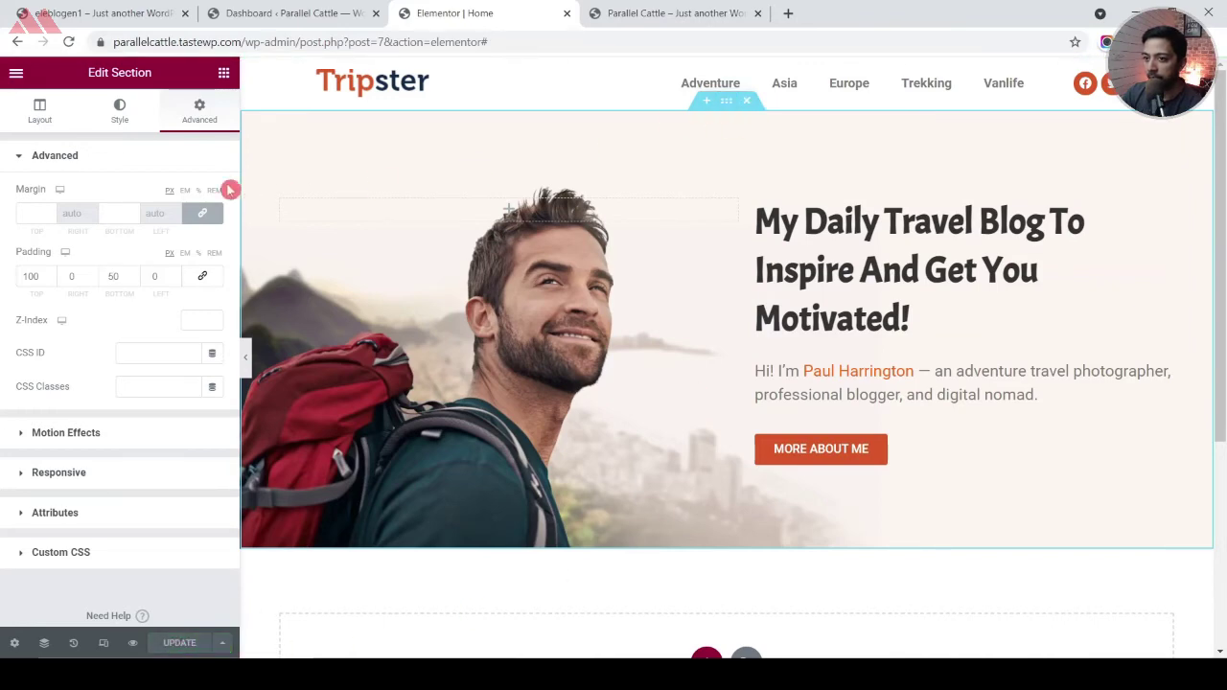
pyautogui.click(203, 215)
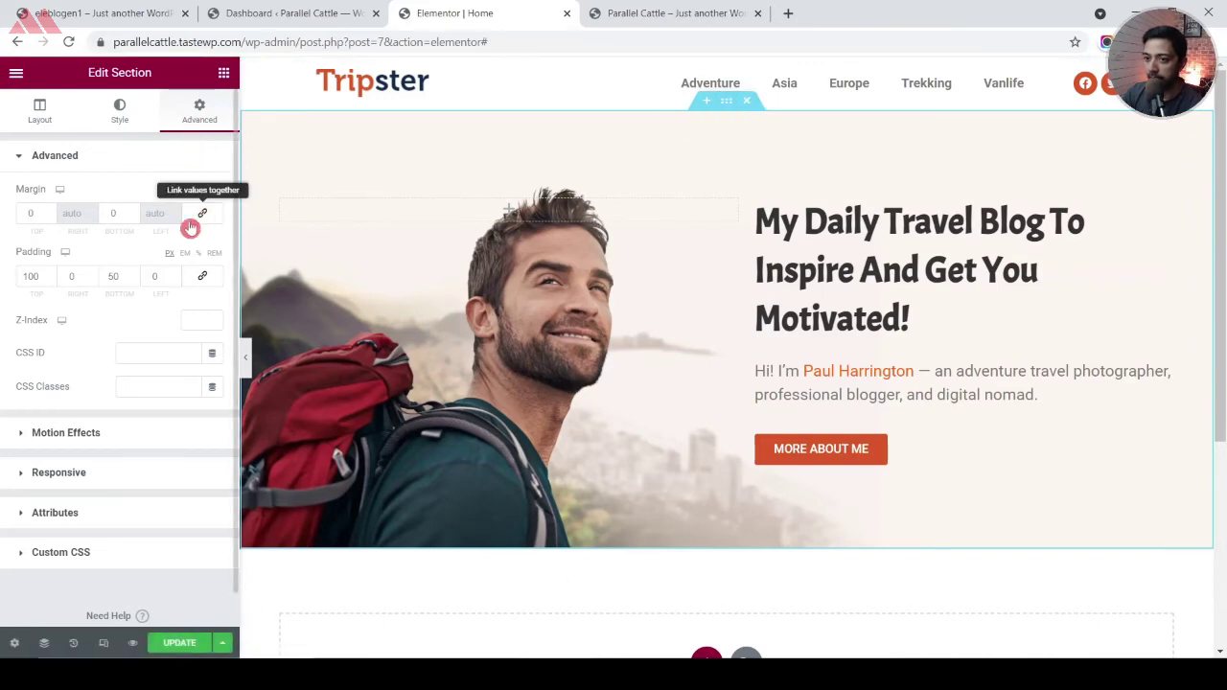
pyautogui.click(108, 213)
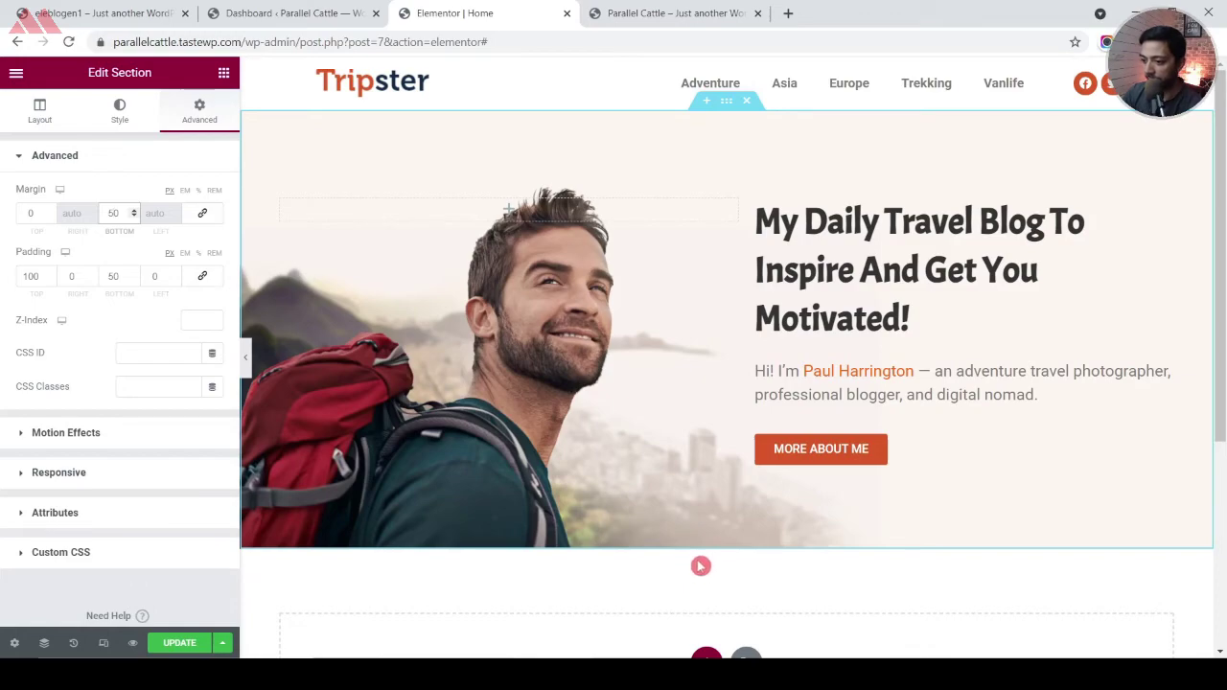
# Copy the heading text "Explore Destinations" from the eleblogen1 reference page
pyautogui.click(129, 10)
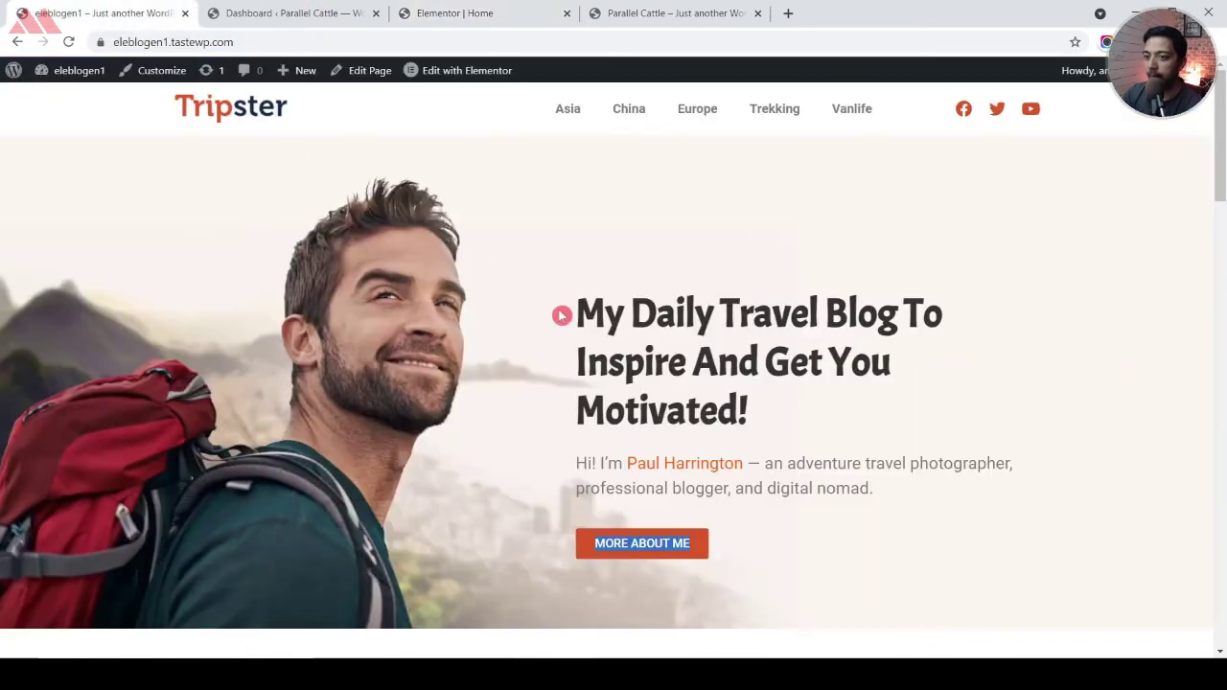
pyautogui.scroll(-4, 562, 316)
pyautogui.moveTo(462, 284); pyautogui.dragTo(764, 285)
pyautogui.rightClick(729, 297)
pyautogui.click(731, 300)
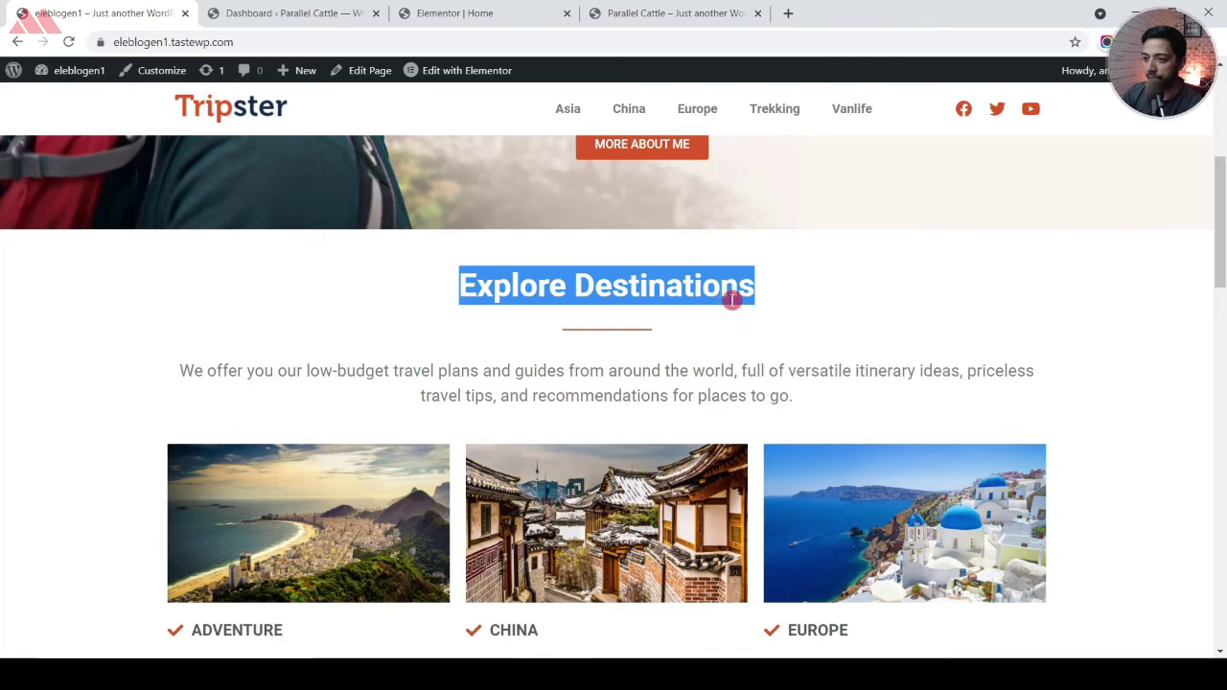
# Add a new single-column section below the hero section on the Elementor Home page
pyautogui.click(317, 9)
pyautogui.click(485, 8)
pyautogui.scroll(-3, 676, 467)
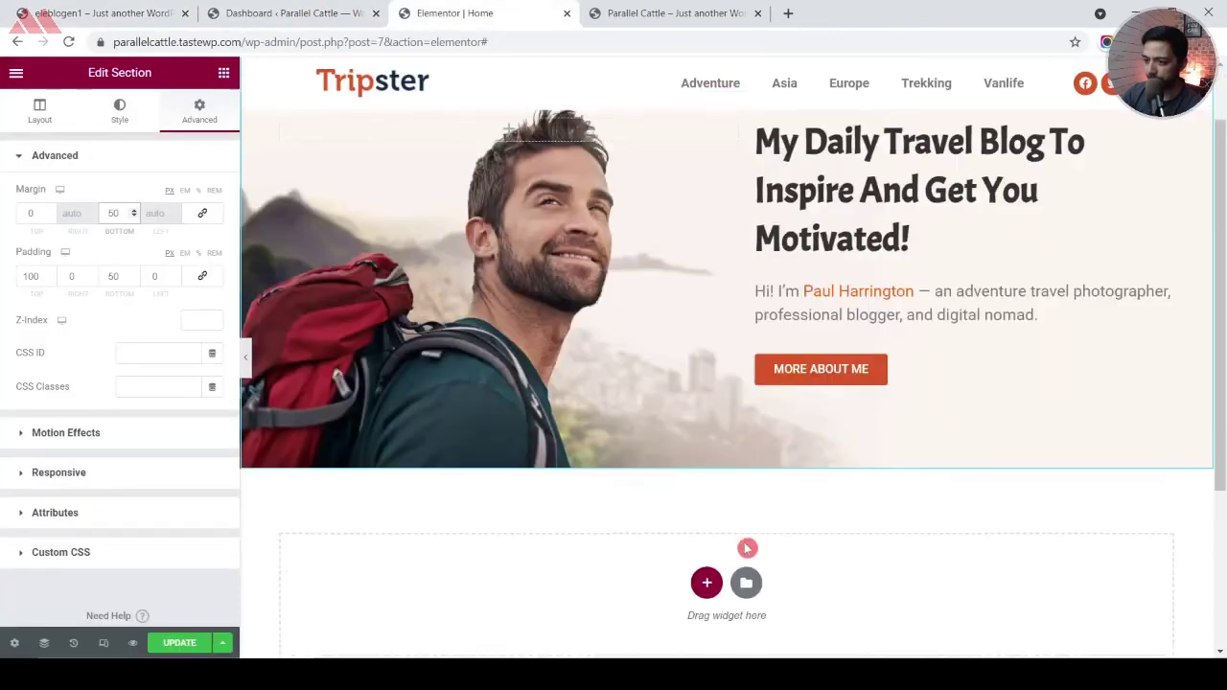
pyautogui.click(707, 424)
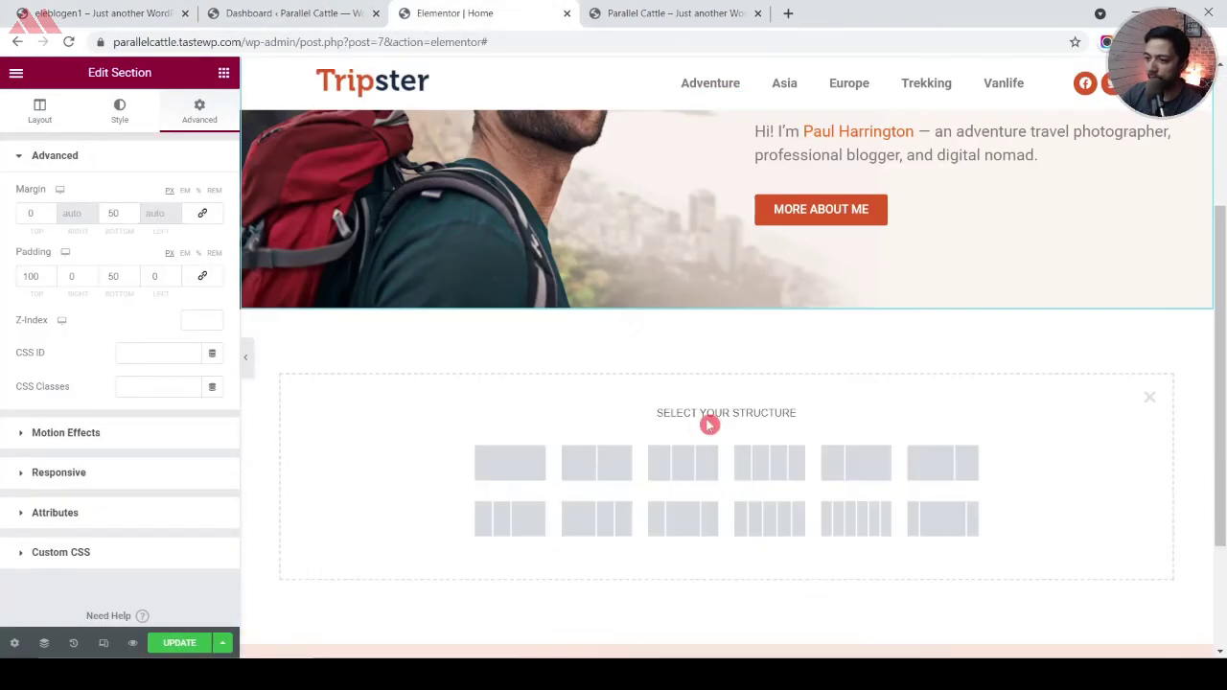
pyautogui.click(520, 461)
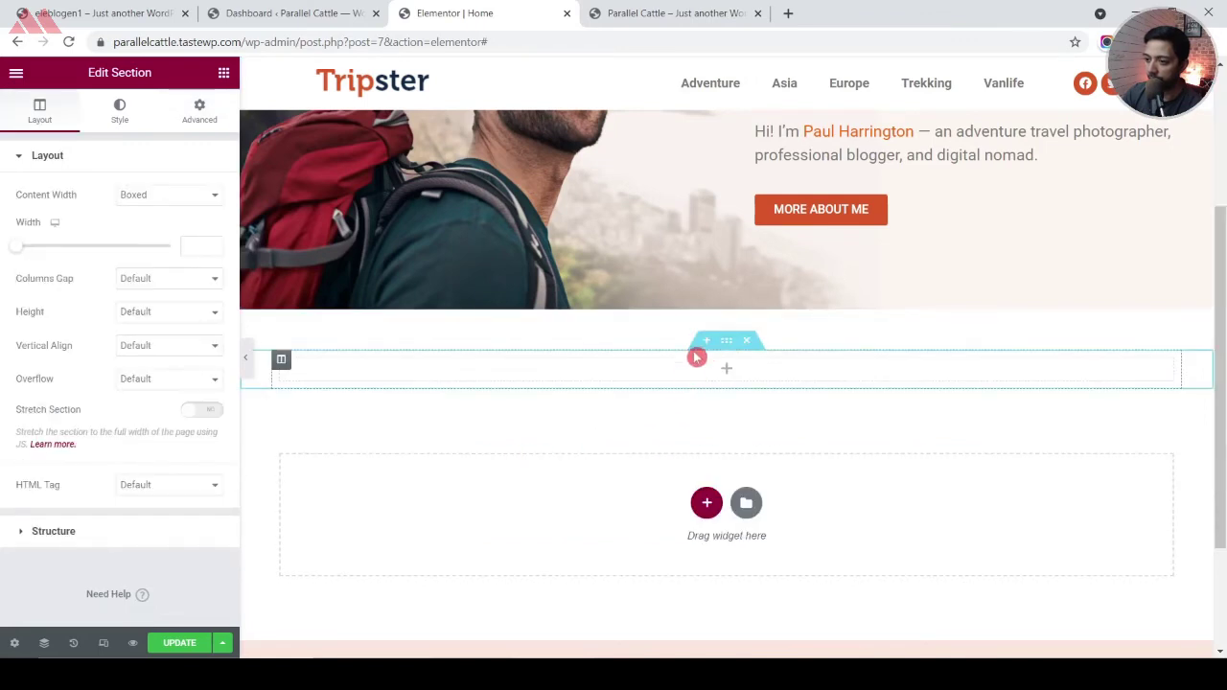
# Add a centered heading widget reading "Explore Destinations" to the new section
pyautogui.click(223, 72)
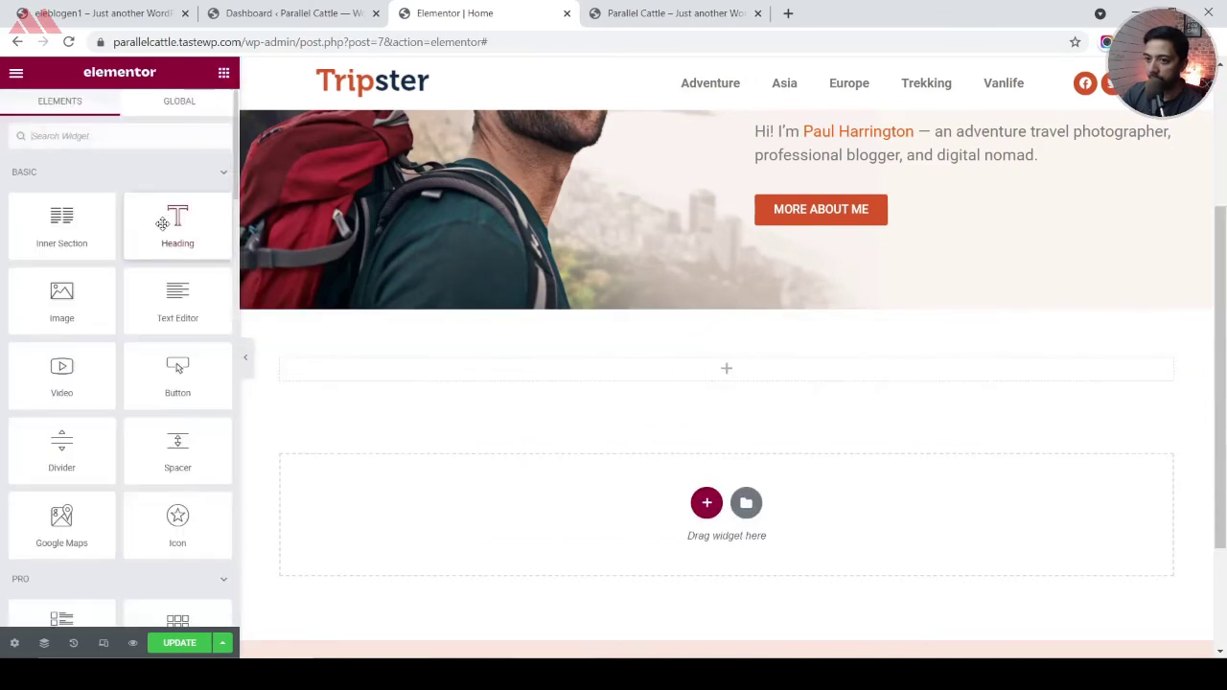
pyautogui.moveTo(178, 225); pyautogui.dragTo(708, 373)
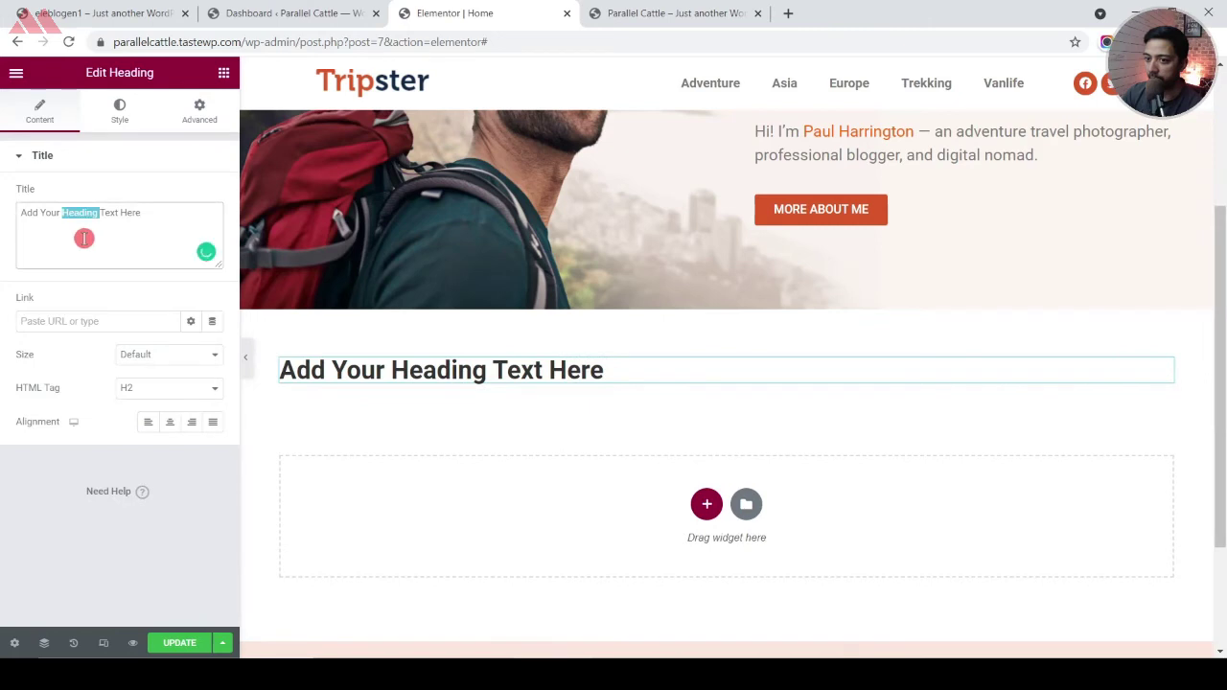
pyautogui.tripleClick(89, 240)
pyautogui.rightClick(85, 239)
pyautogui.click(108, 316)
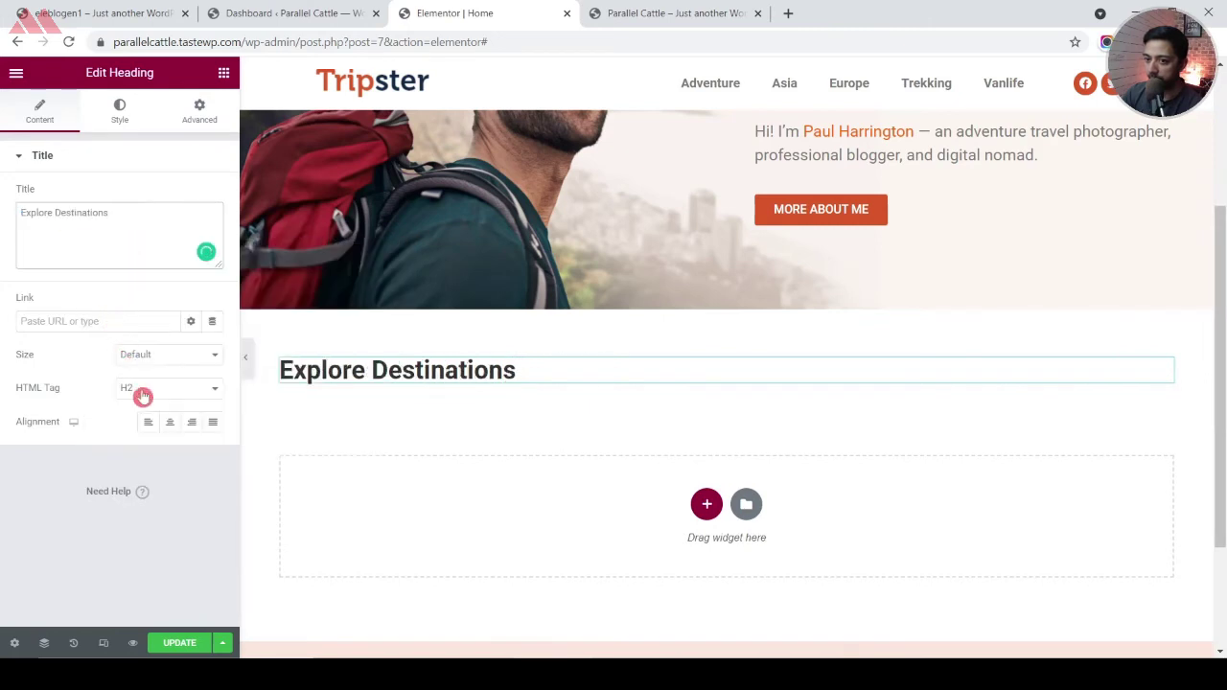
pyautogui.click(170, 421)
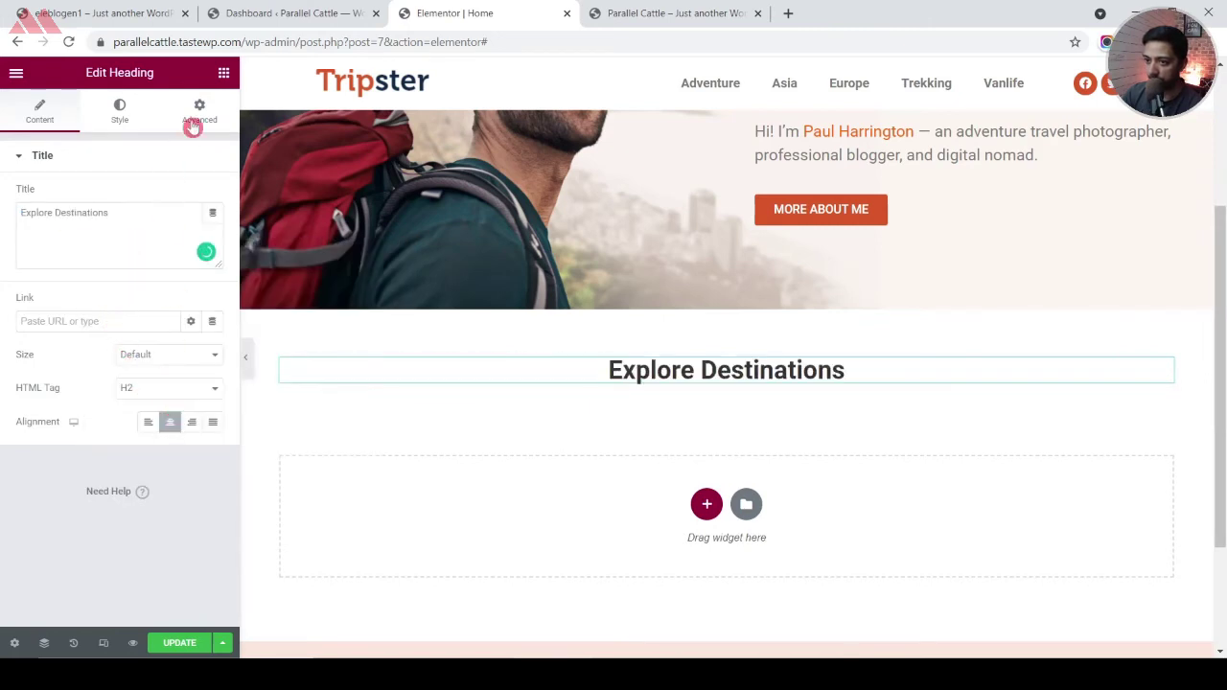
# Insert a divider below the Explore Destinations heading, centered and 10% wide
pyautogui.click(224, 73)
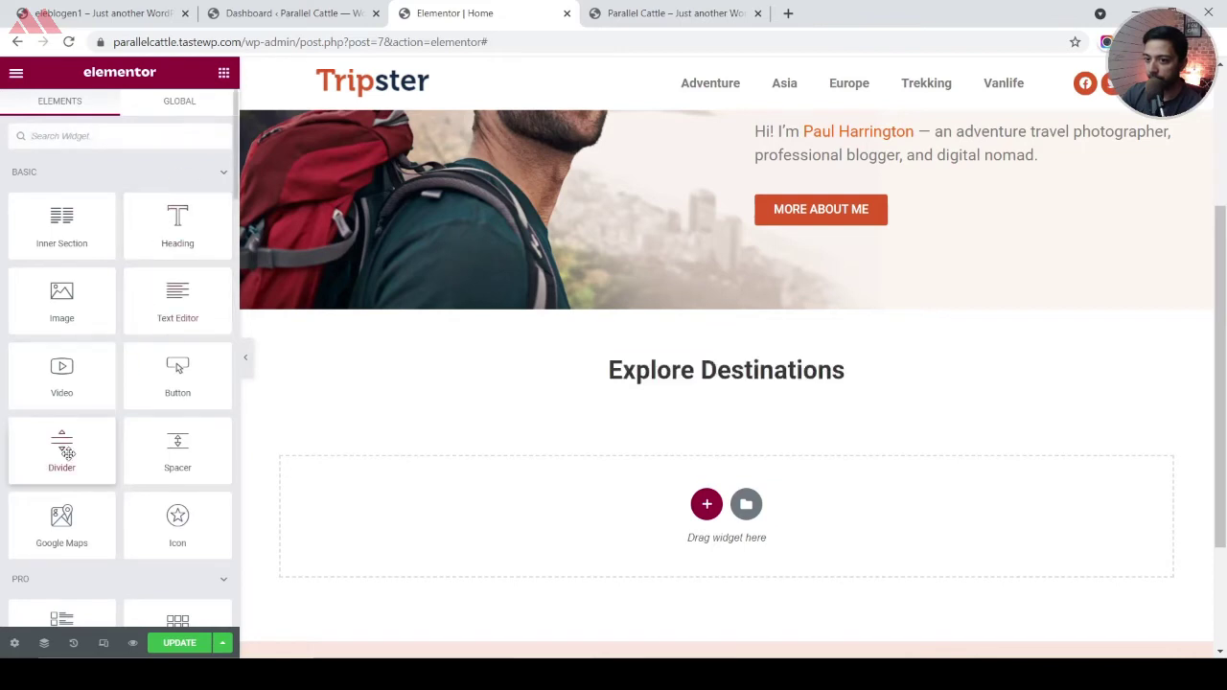
pyautogui.moveTo(67, 453); pyautogui.dragTo(662, 378)
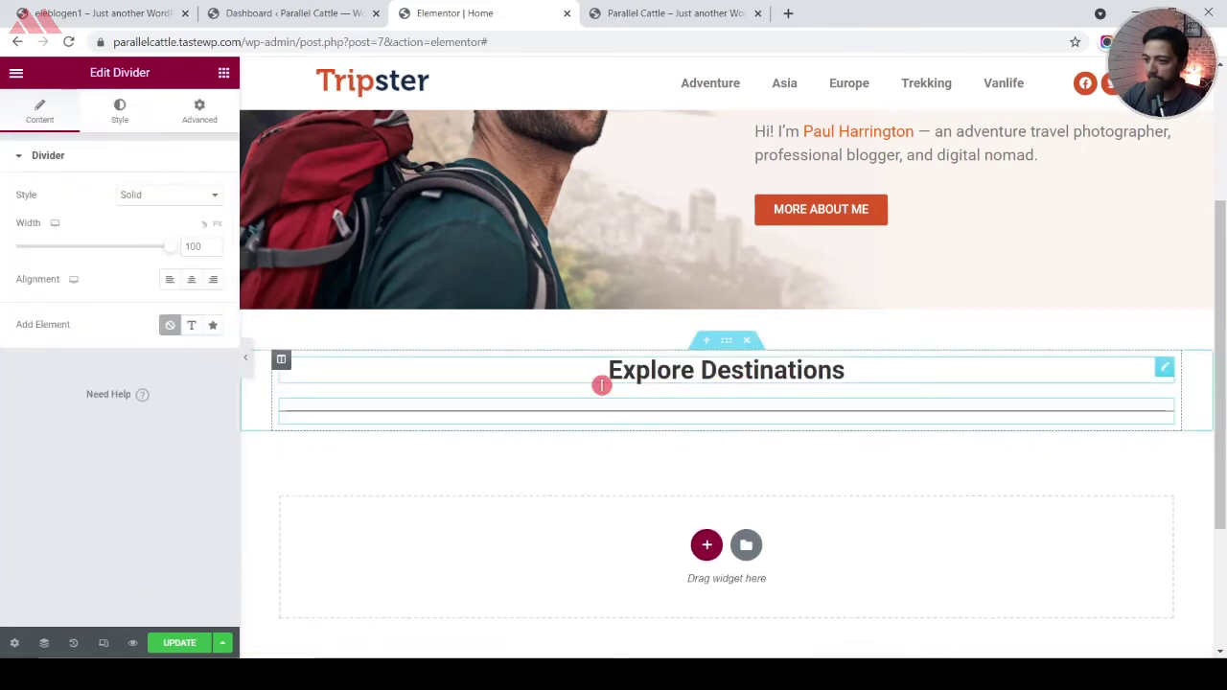
pyautogui.click(190, 279)
pyautogui.click(206, 247)
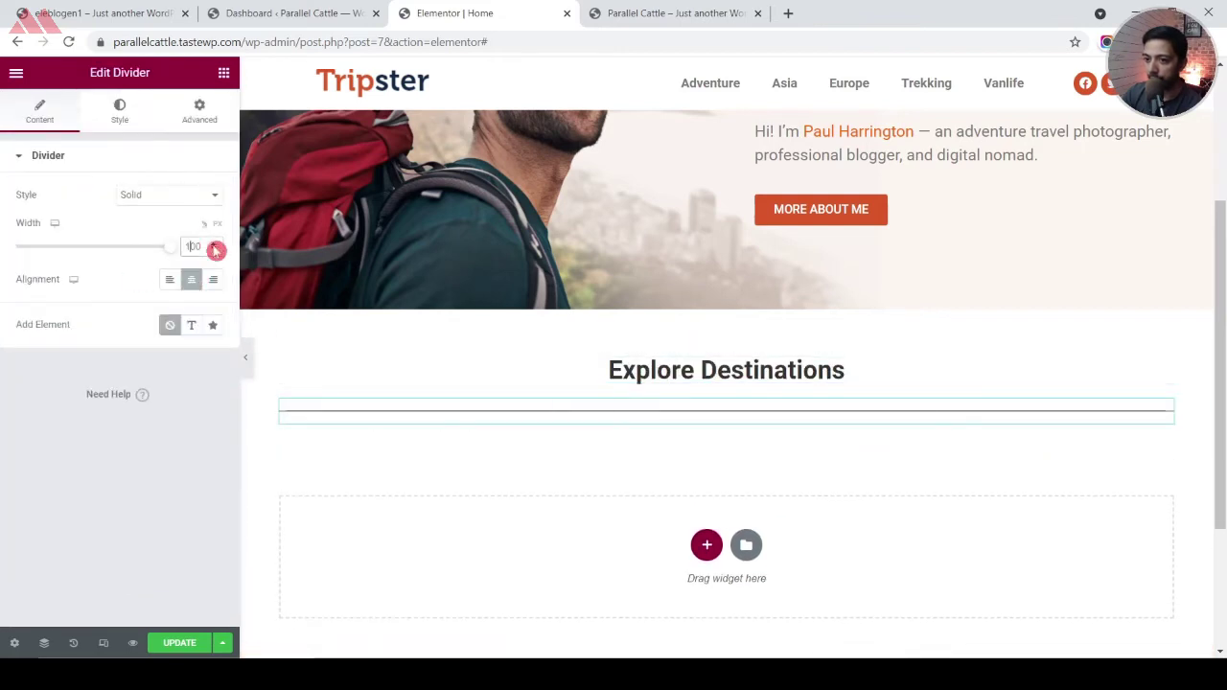
pyautogui.press('BackSpace')
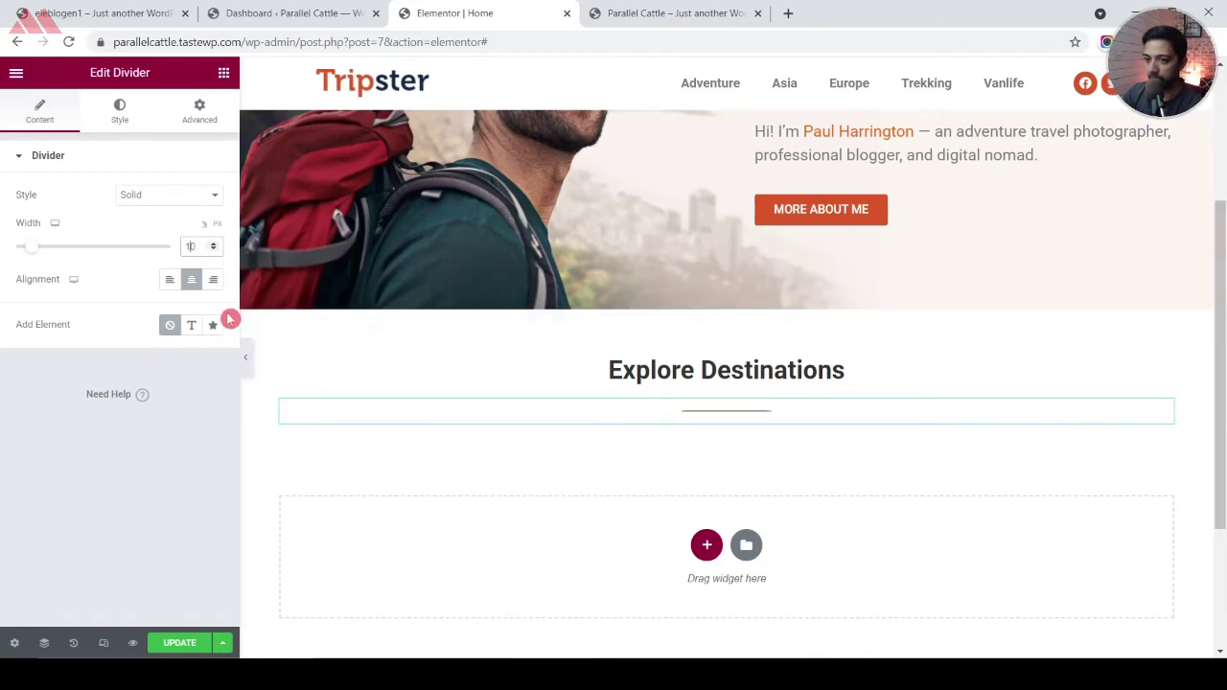
# Set the divider's weight to 5 and its color to the global Accent color
pyautogui.click(119, 112)
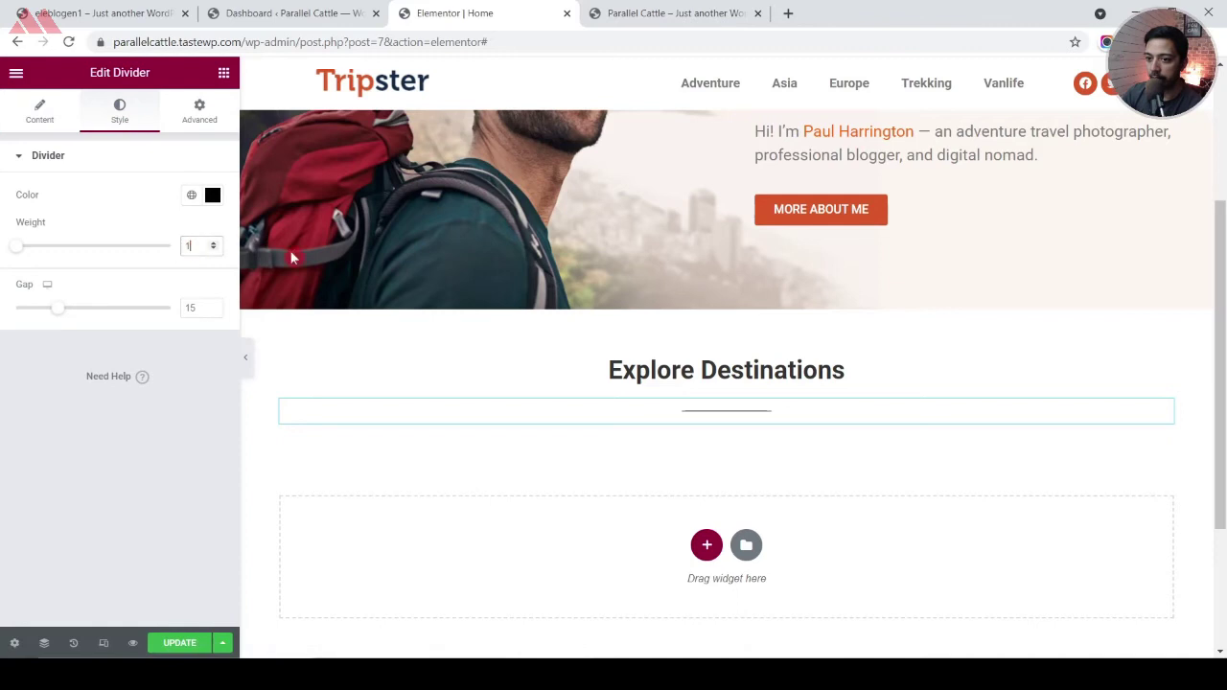
pyautogui.press('Up')
pyautogui.press('Up')
pyautogui.press('Up')
pyautogui.press('Up')
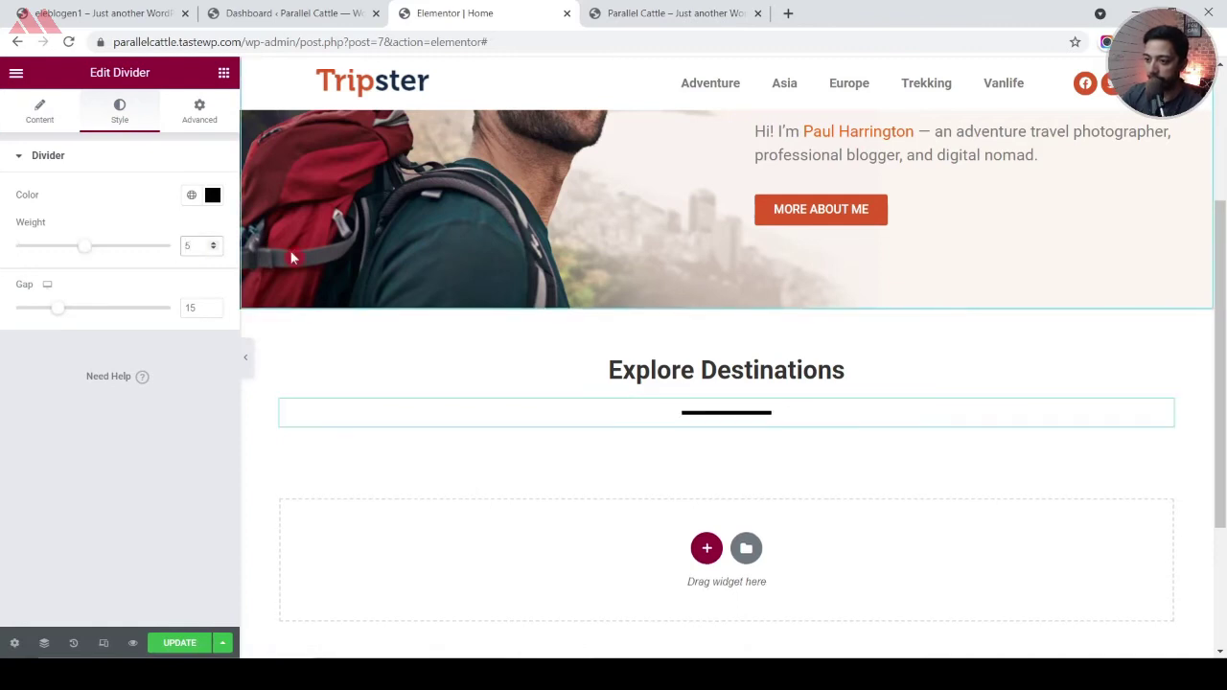
pyautogui.click(200, 301)
pyautogui.click(195, 197)
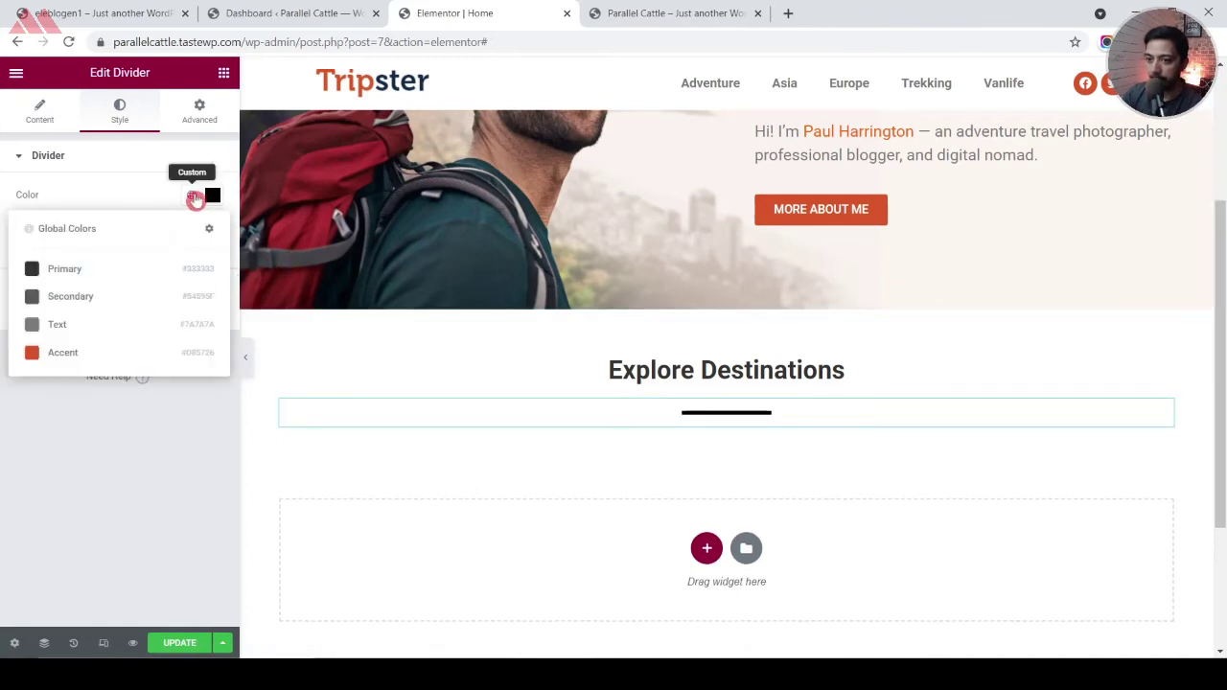
pyautogui.click(36, 357)
# Reduce the divider's weight to 4
pyautogui.click(205, 247)
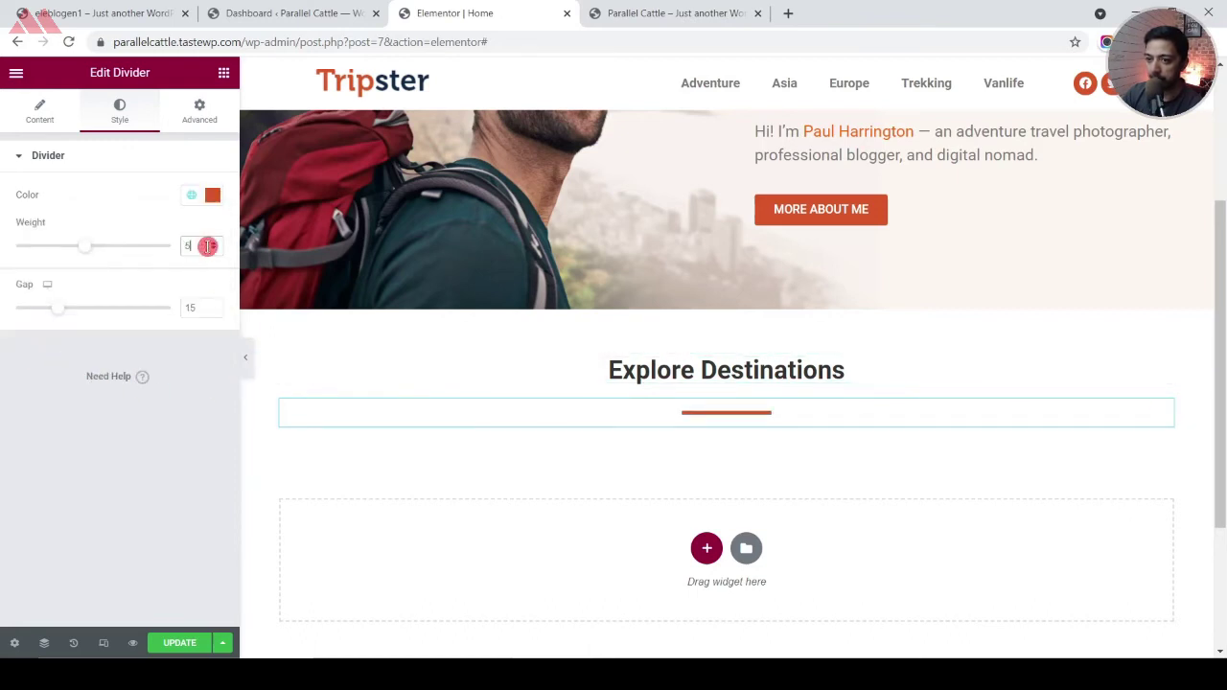
pyautogui.press('BackSpace')
pyautogui.write('4')
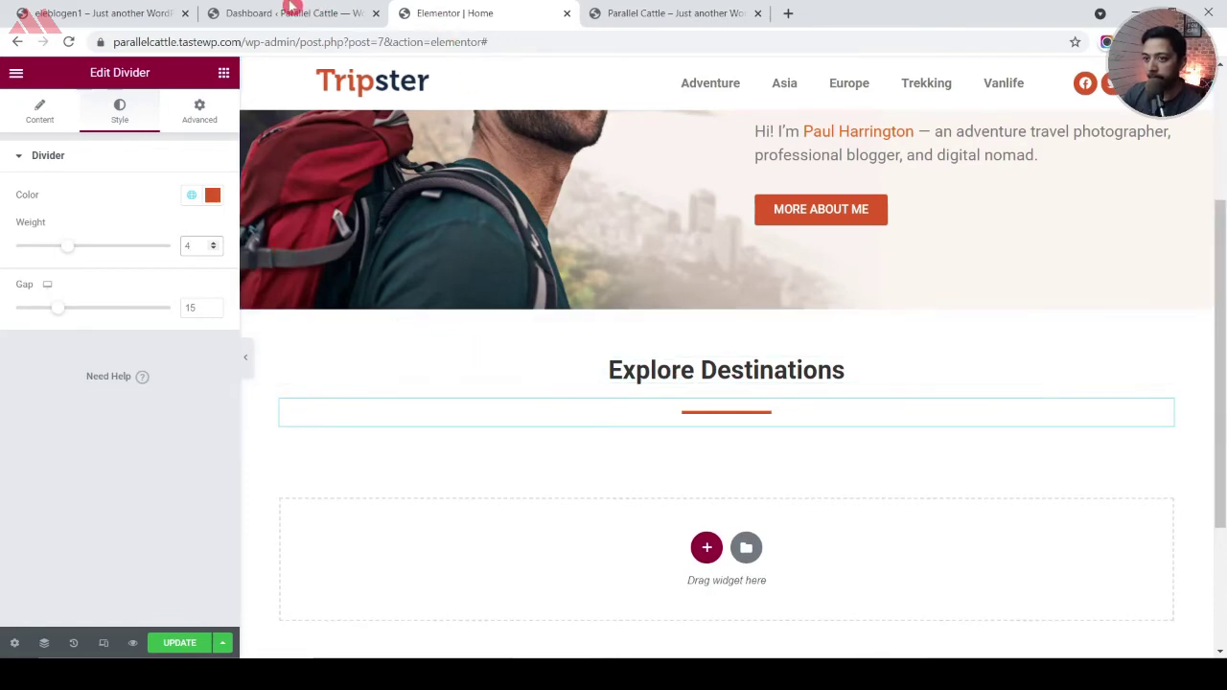
# Copy the paragraph beginning "We offer you our low-budget travel plans" below the Explore Destinations heading on the reference page
pyautogui.click(144, 11)
pyautogui.moveTo(185, 370); pyautogui.dragTo(827, 394)
pyautogui.rightClick(733, 399)
pyautogui.click(756, 409)
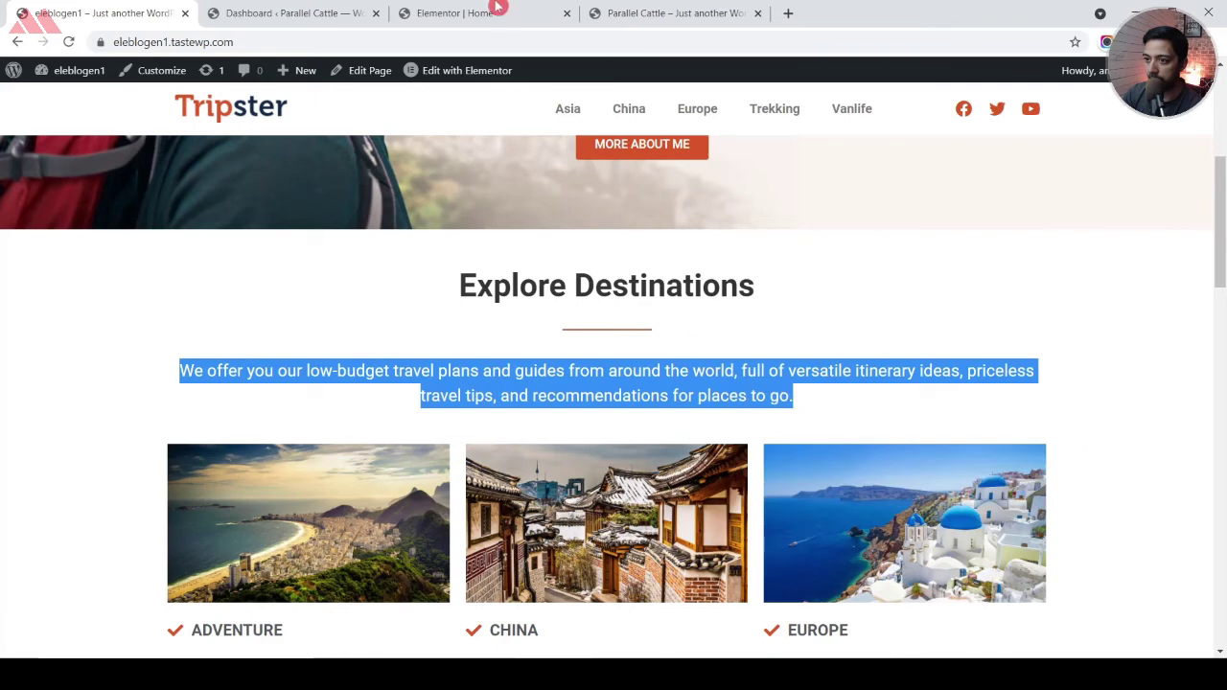
# Copy the hero section's introduction text widget and paste it below the divider on the Elementor Home page
pyautogui.click(494, 12)
pyautogui.rightClick(970, 168)
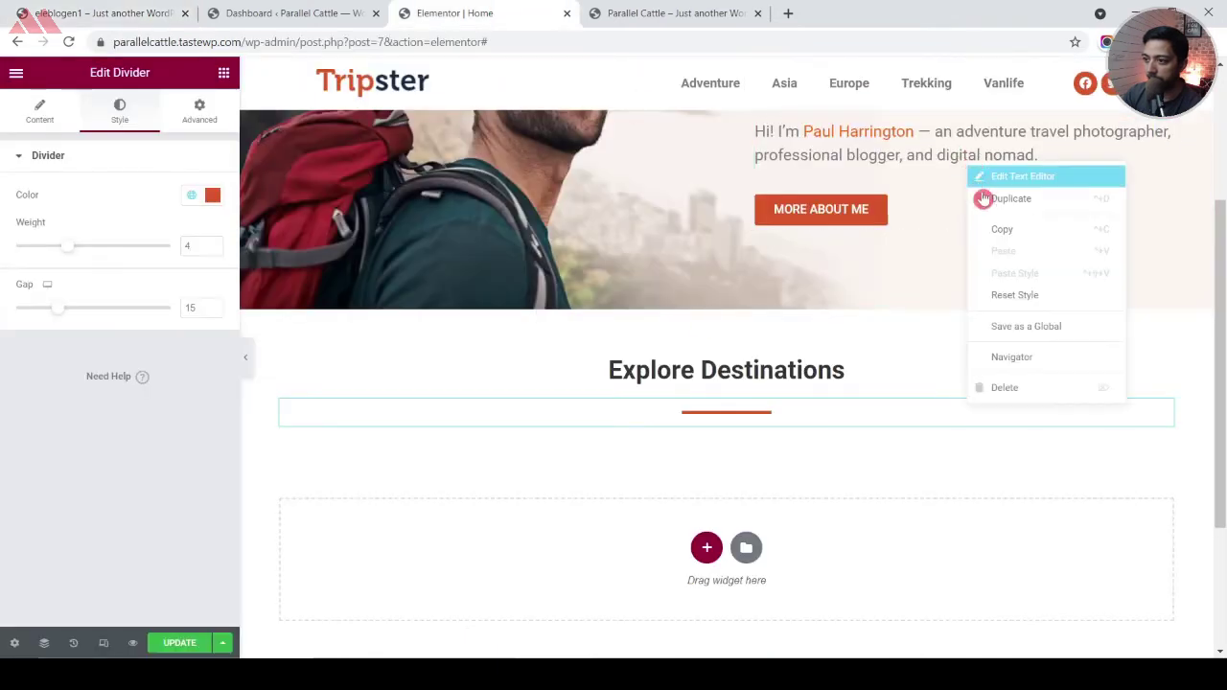
pyautogui.click(997, 232)
pyautogui.rightClick(773, 422)
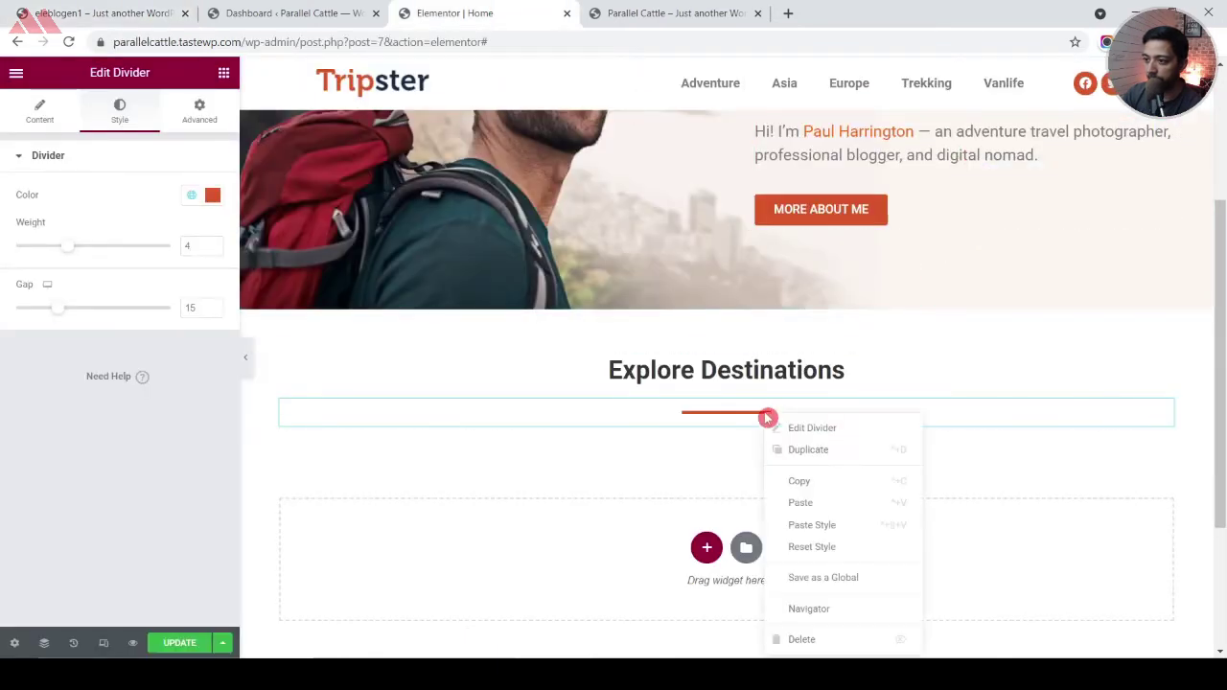
pyautogui.click(789, 502)
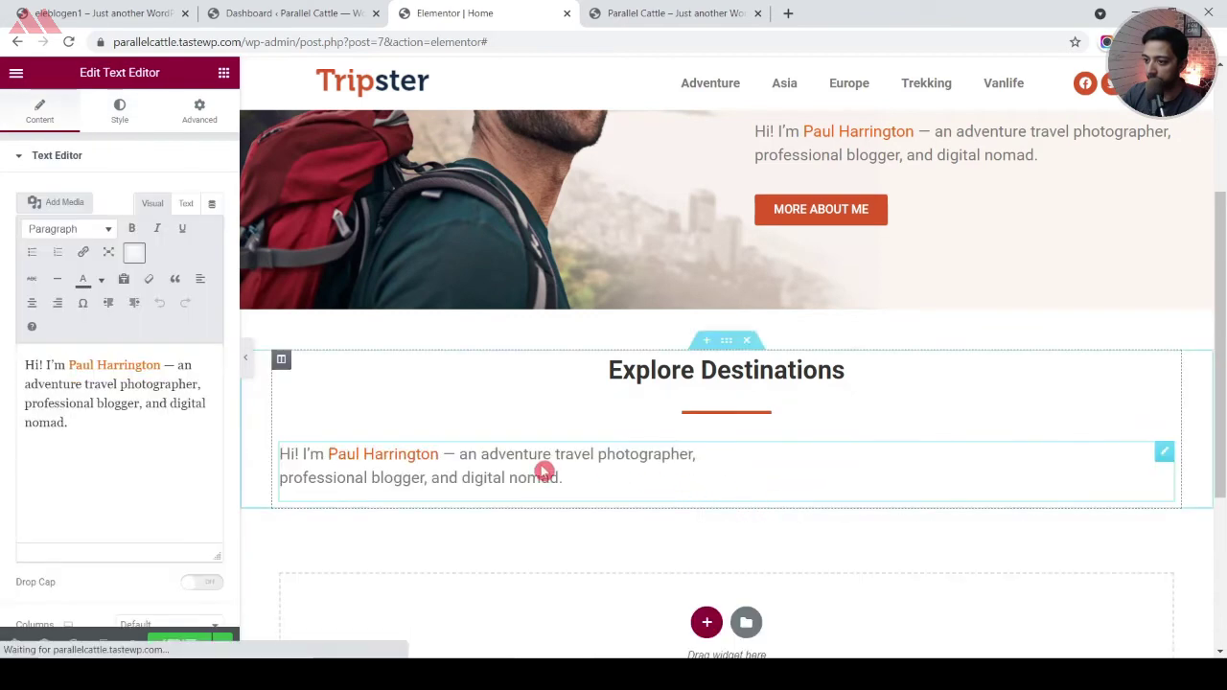
# Replace the pasted widget's text with the copied paragraph beginning "We offer you our low-budget travel plans"
pyautogui.click(210, 450)
pyautogui.hotkey('ctrl', 'a')
pyautogui.hotkey('ctrl', 'v')
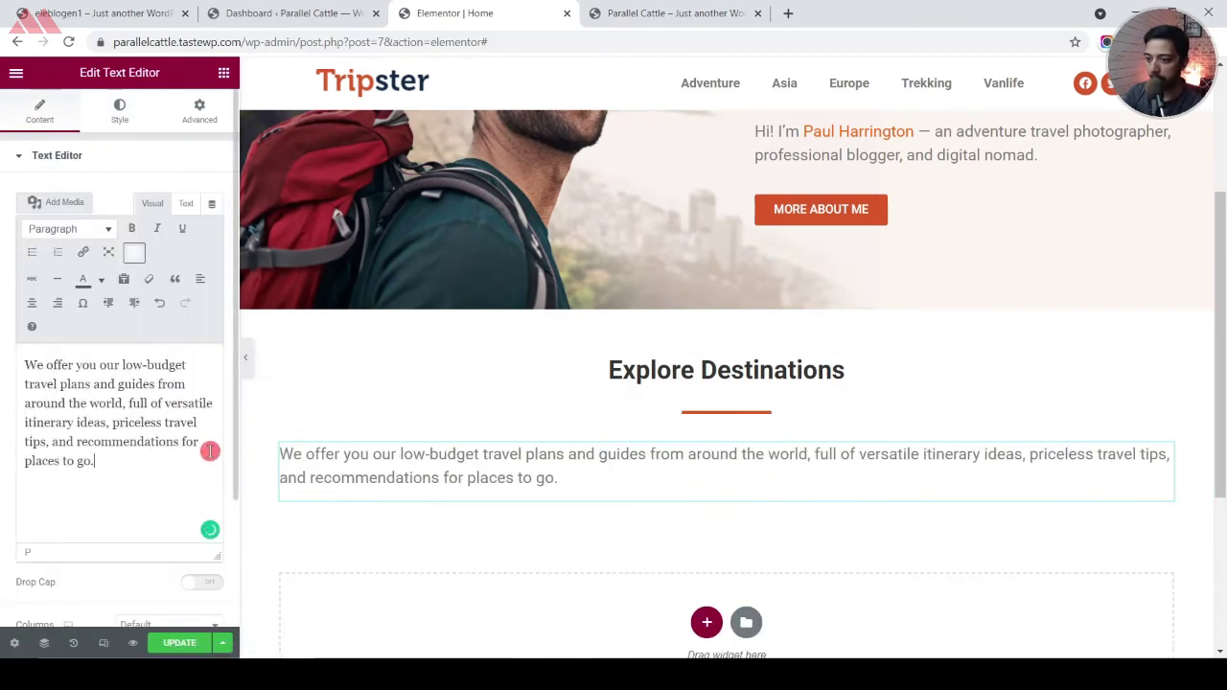
# Center-align the paragraph below the Explore Destinations divider and check the destination cards on the reference page
pyautogui.click(122, 115)
pyautogui.click(170, 195)
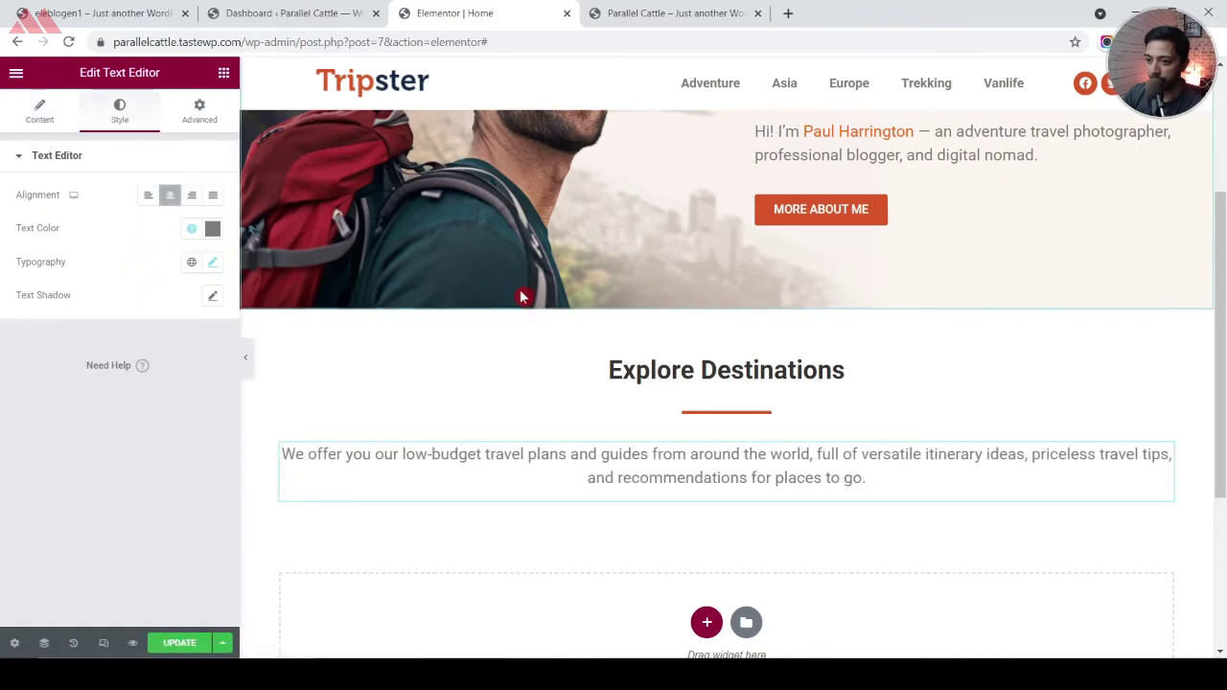
pyautogui.click(123, 13)
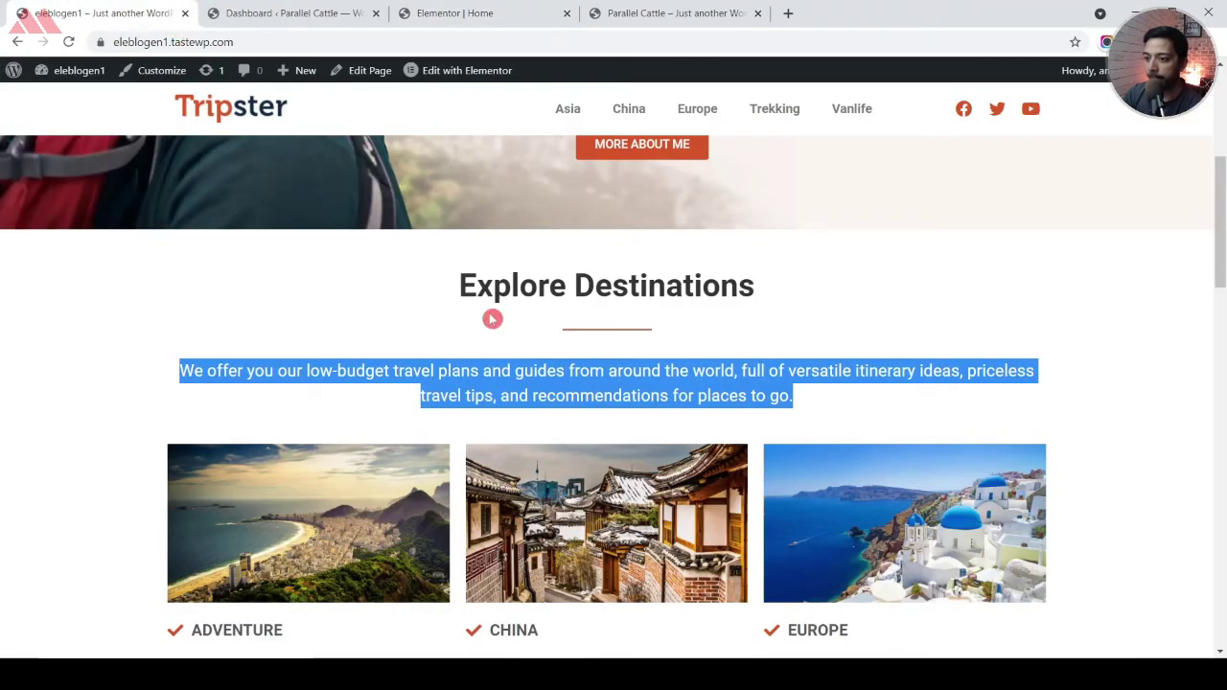
pyautogui.scroll(-2, 493, 315)
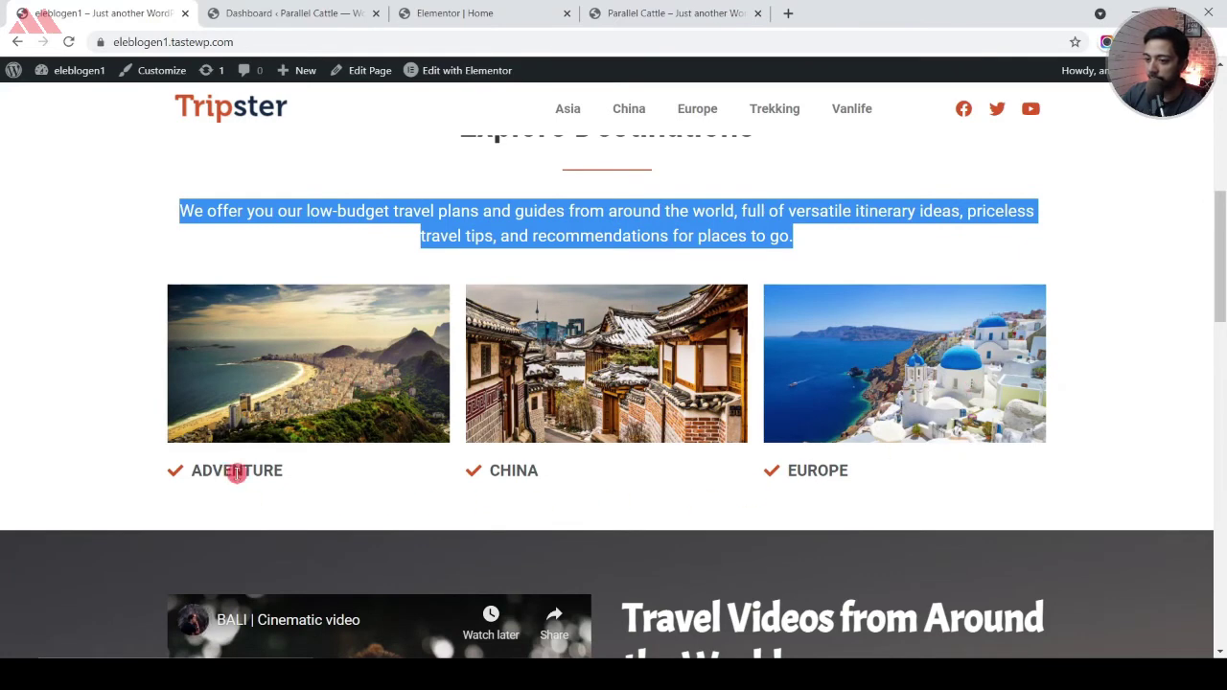
pyautogui.click(433, 12)
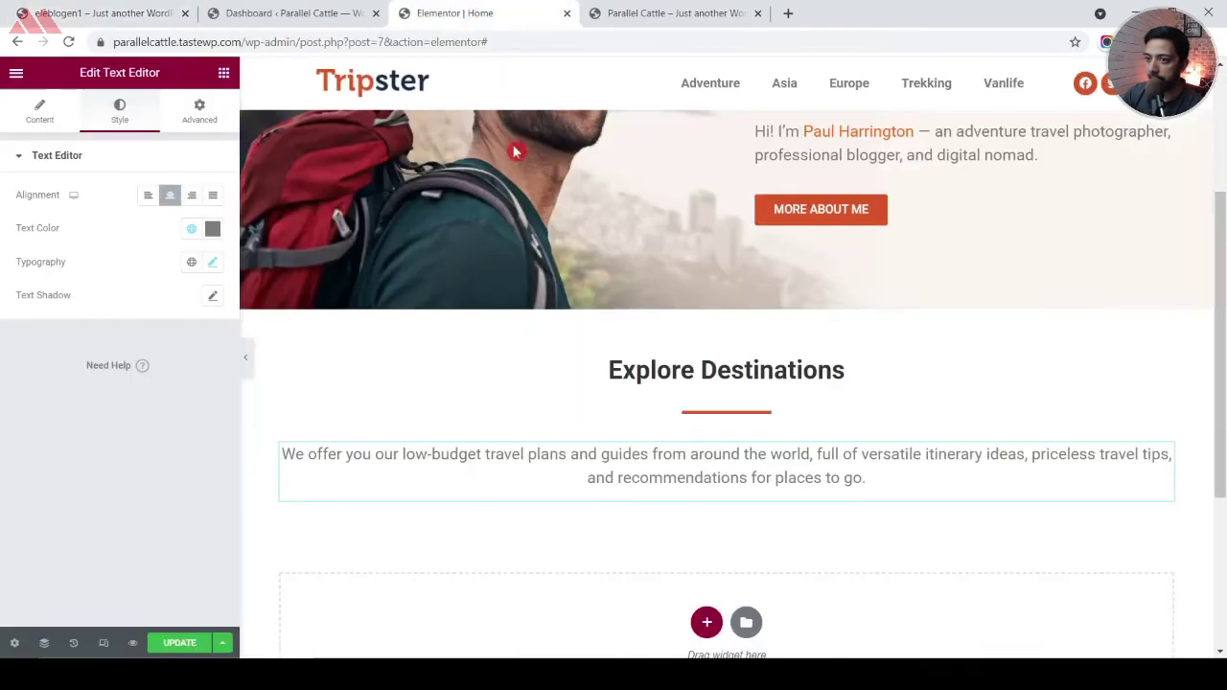
# Add an inner section below the Explore Destinations paragraph and give it three columns
pyautogui.scroll(-1, 575, 432)
pyautogui.click(224, 72)
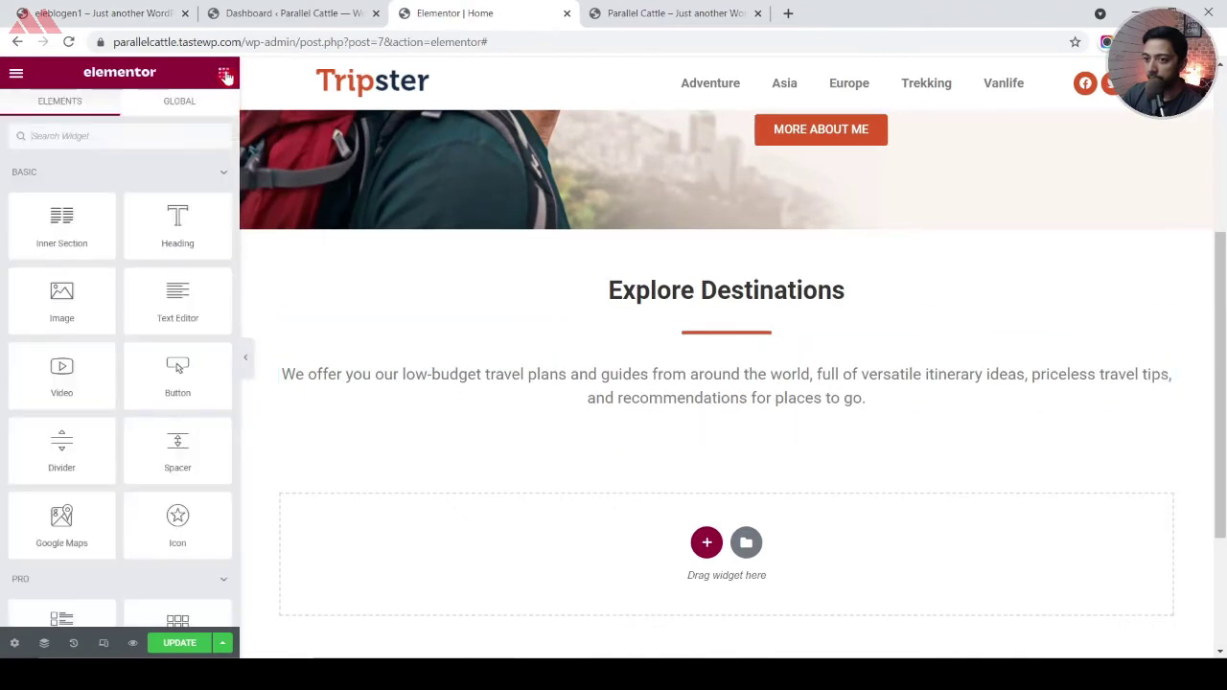
pyautogui.moveTo(52, 235); pyautogui.dragTo(627, 401)
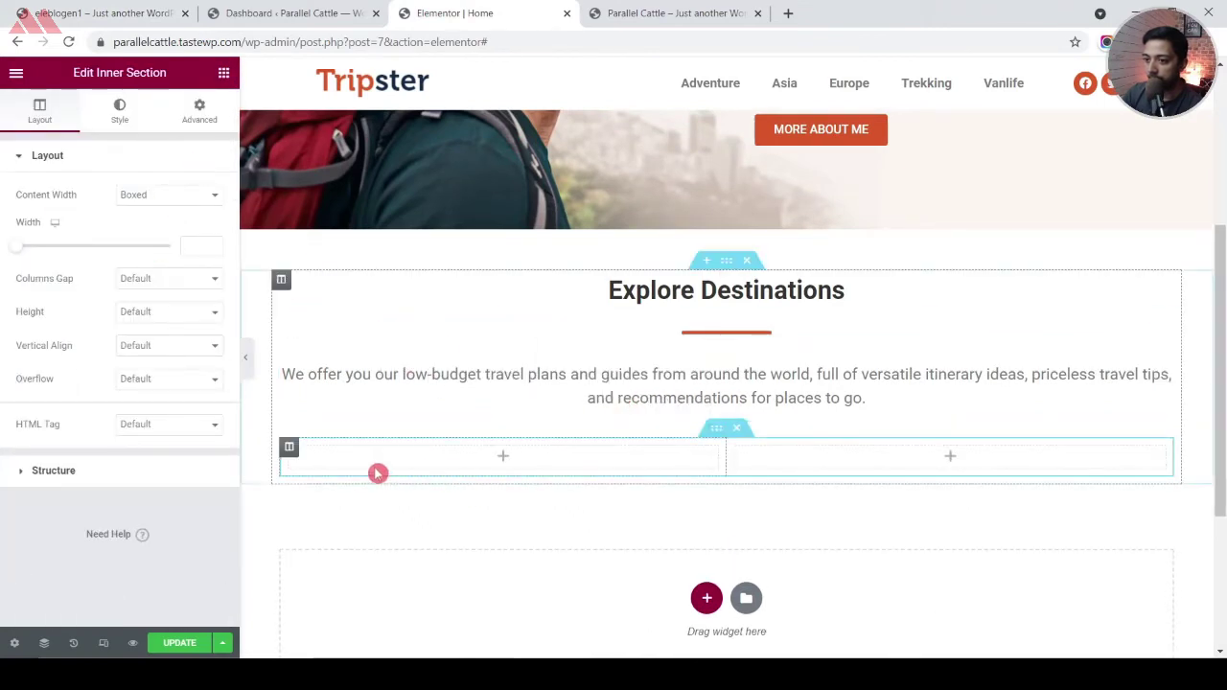
pyautogui.rightClick(289, 451)
pyautogui.click(313, 487)
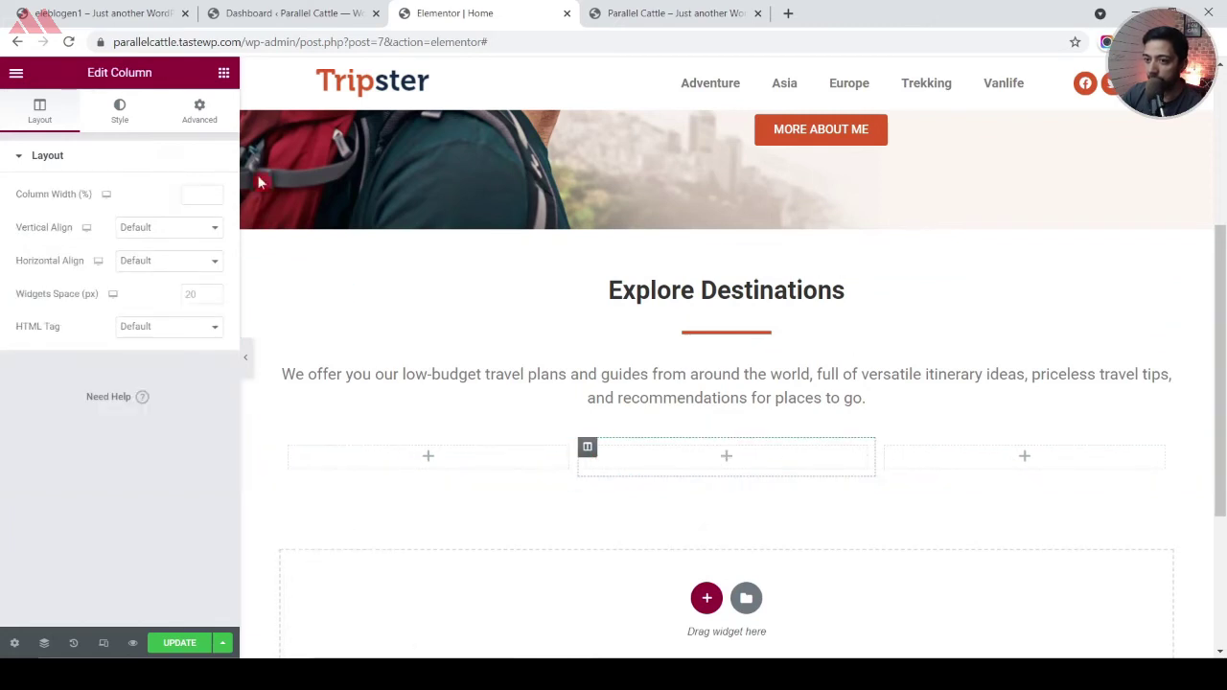
# Add an Image widget to the first column using the coastal city photo image-26-copyright.jpg at Medium Large size
pyautogui.click(222, 72)
pyautogui.moveTo(54, 303); pyautogui.dragTo(445, 460)
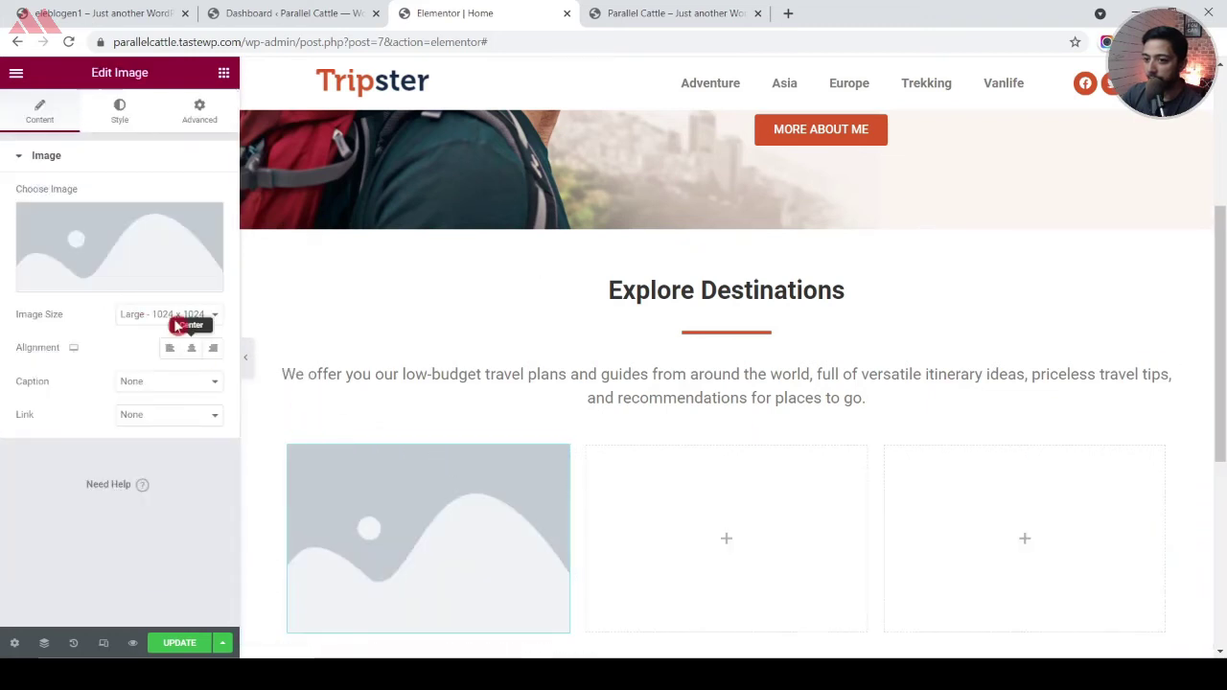
pyautogui.click(113, 250)
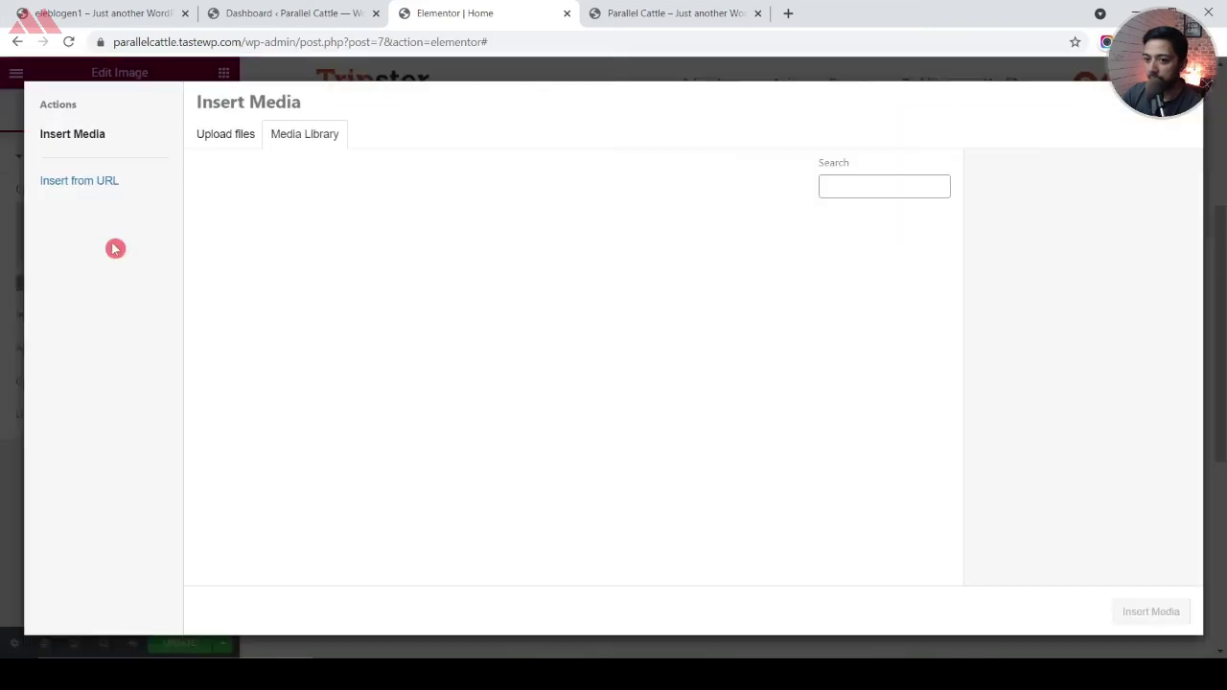
pyautogui.click(218, 140)
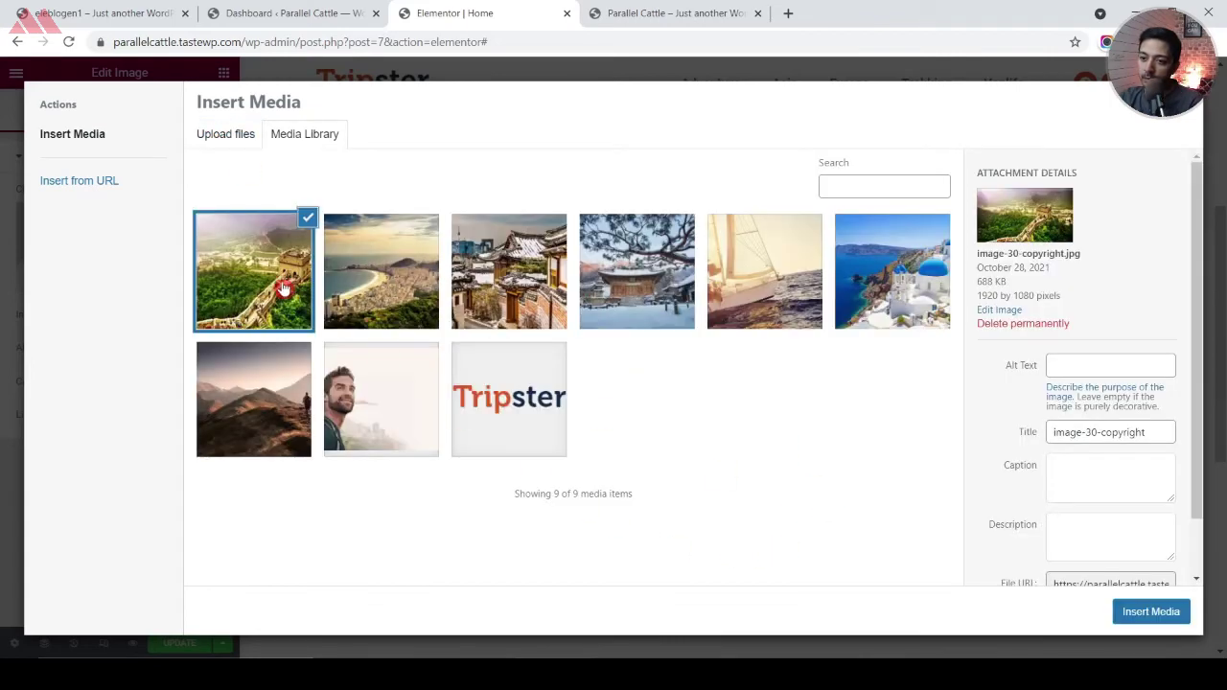
pyautogui.click(337, 277)
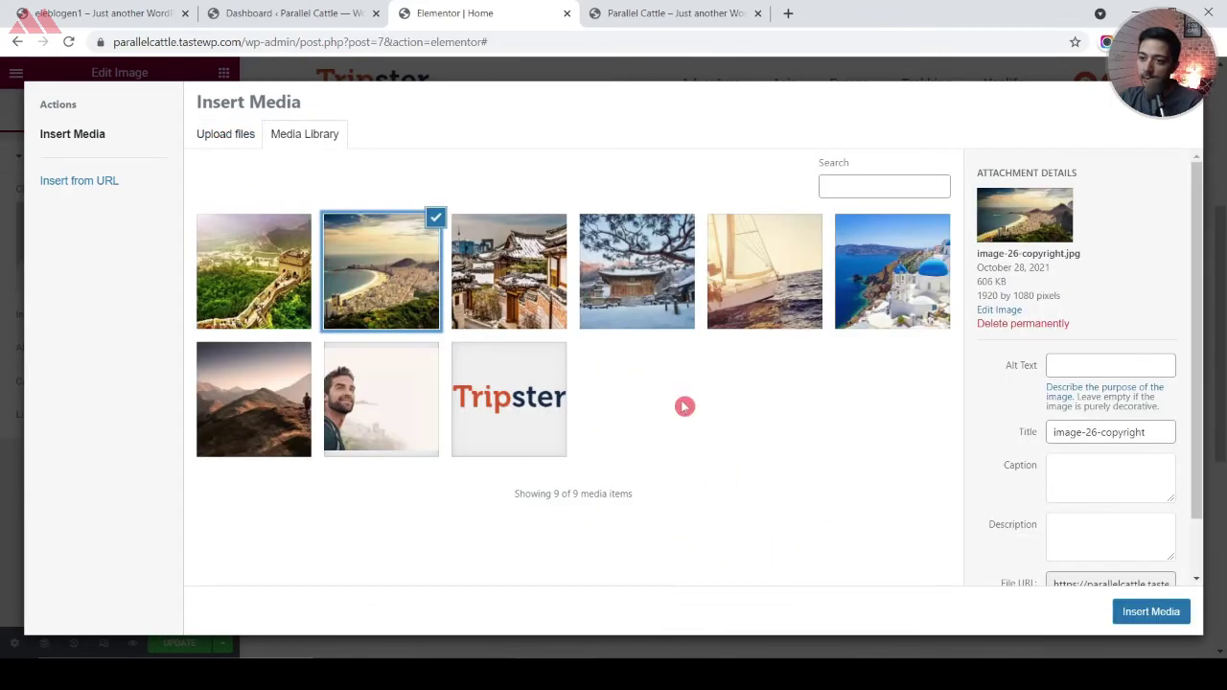
pyautogui.click(1123, 613)
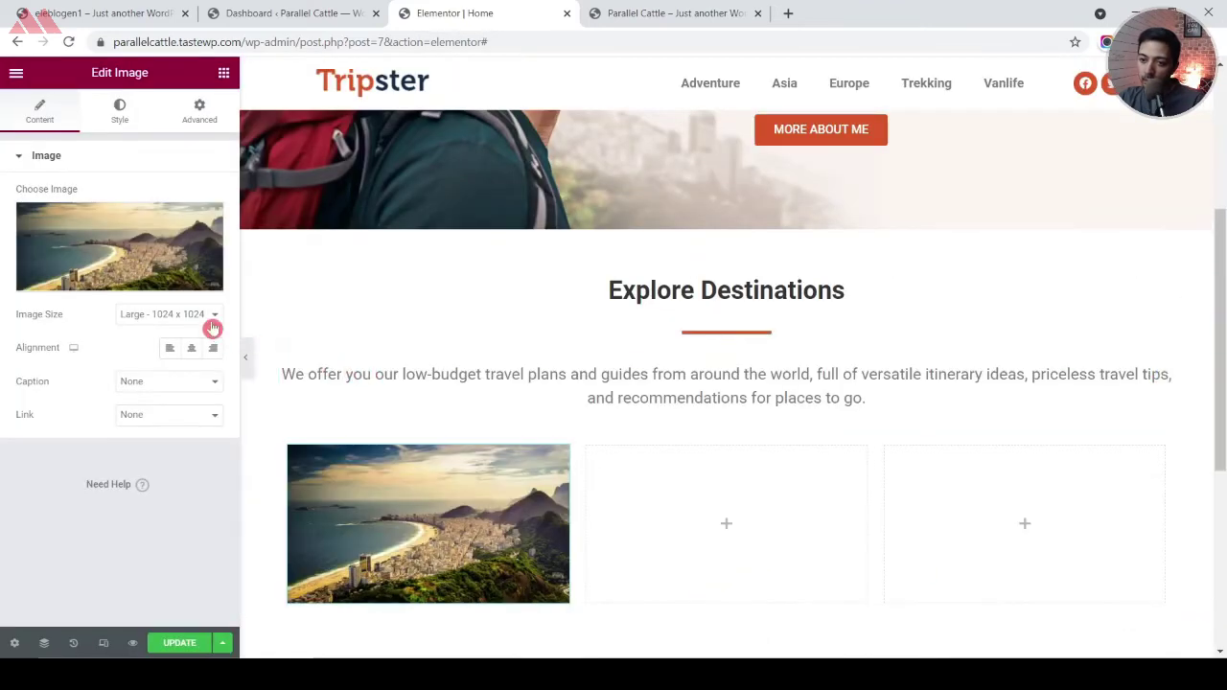
pyautogui.click(210, 319)
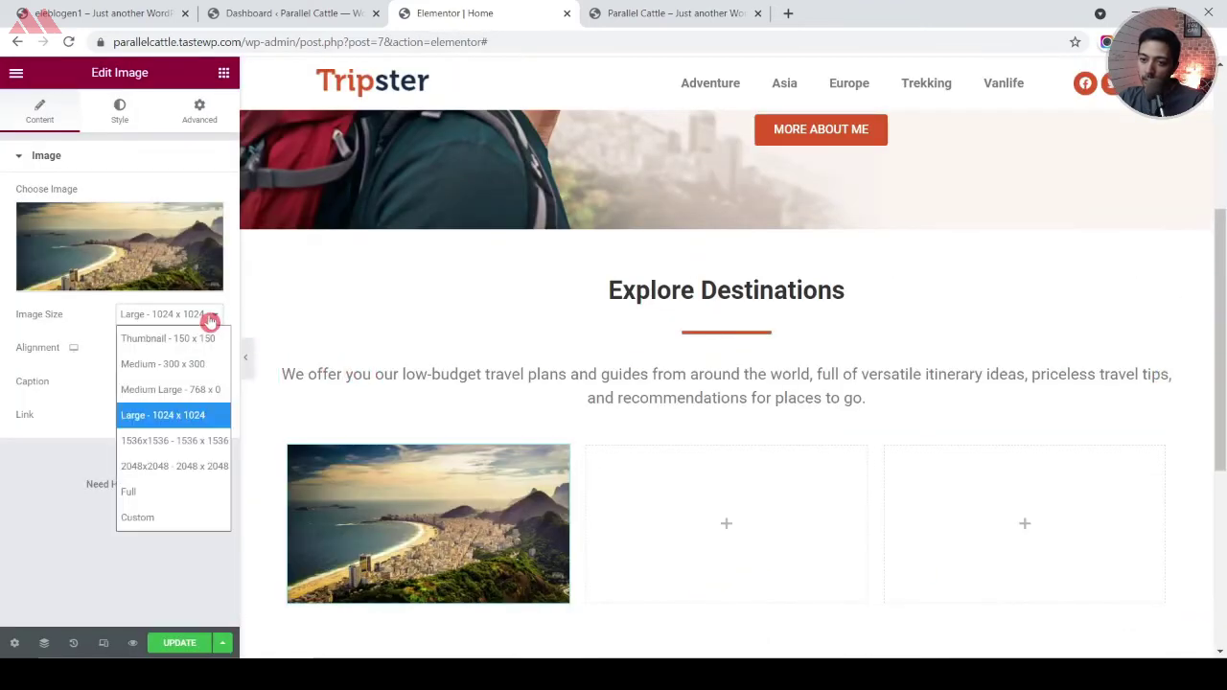
pyautogui.click(205, 390)
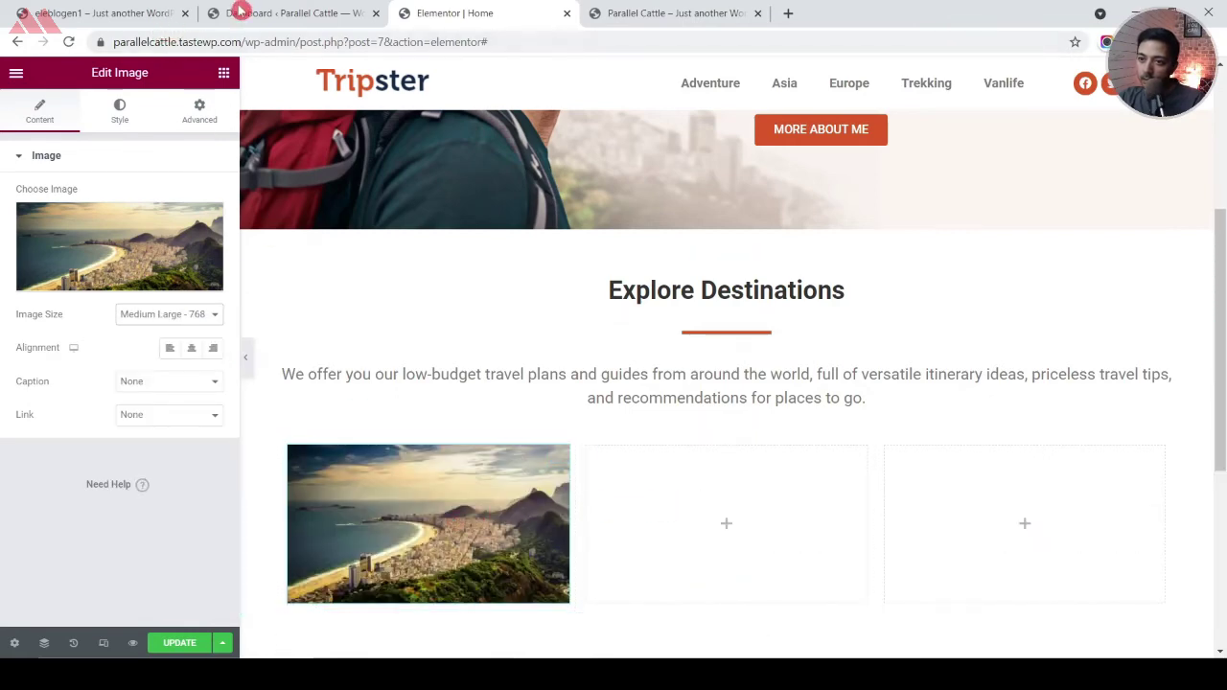
# Copy the label ADVENTURE from below the first destination image on the reference page and return to the Elementor Home page
pyautogui.click(86, 12)
pyautogui.moveTo(323, 479); pyautogui.dragTo(192, 484)
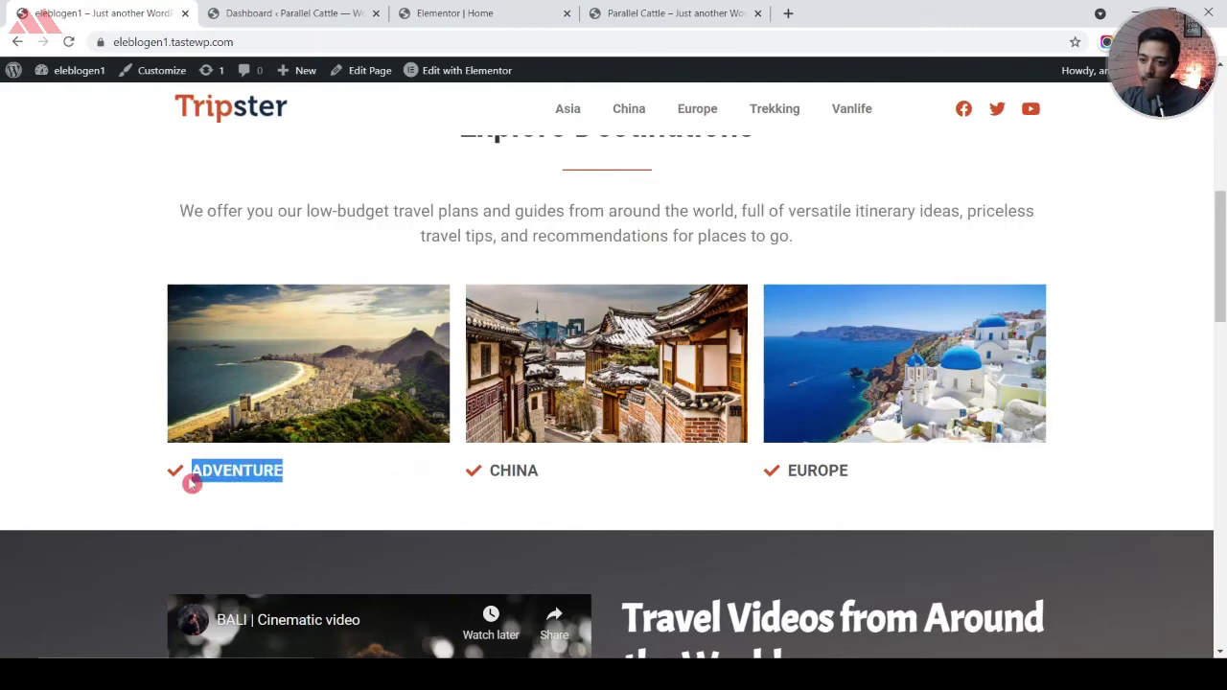
pyautogui.click(612, 9)
pyautogui.click(497, 9)
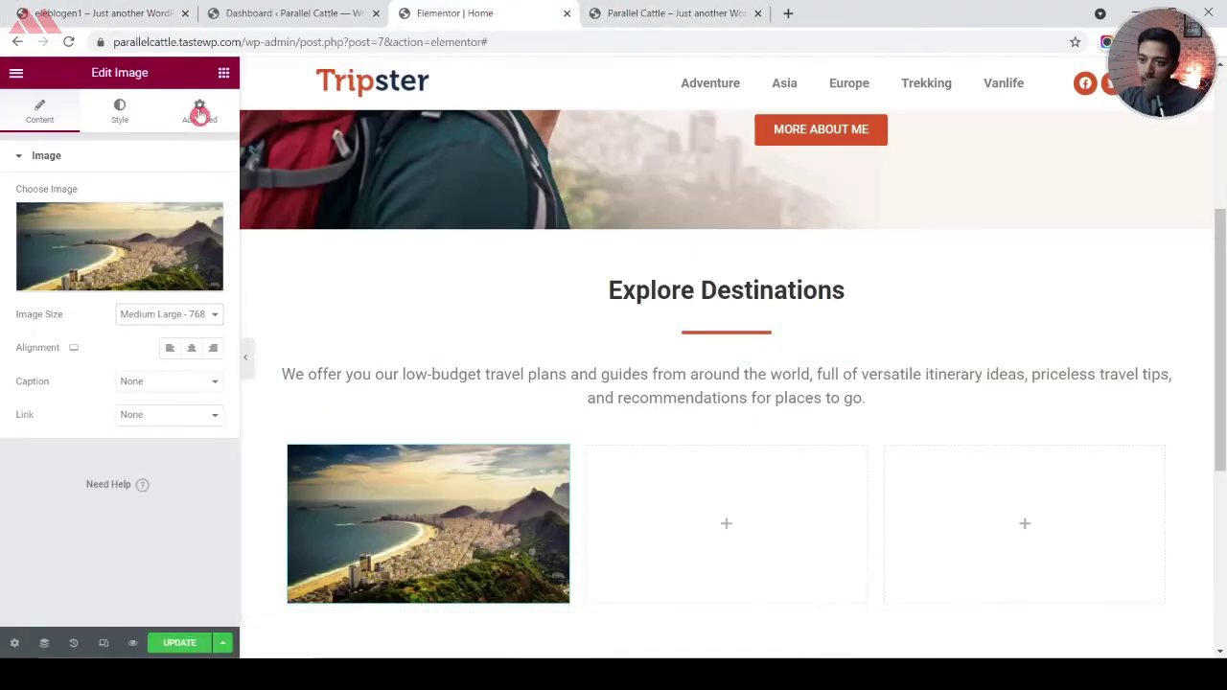
# Add an Icon List widget below the image in the first column
pyautogui.click(223, 72)
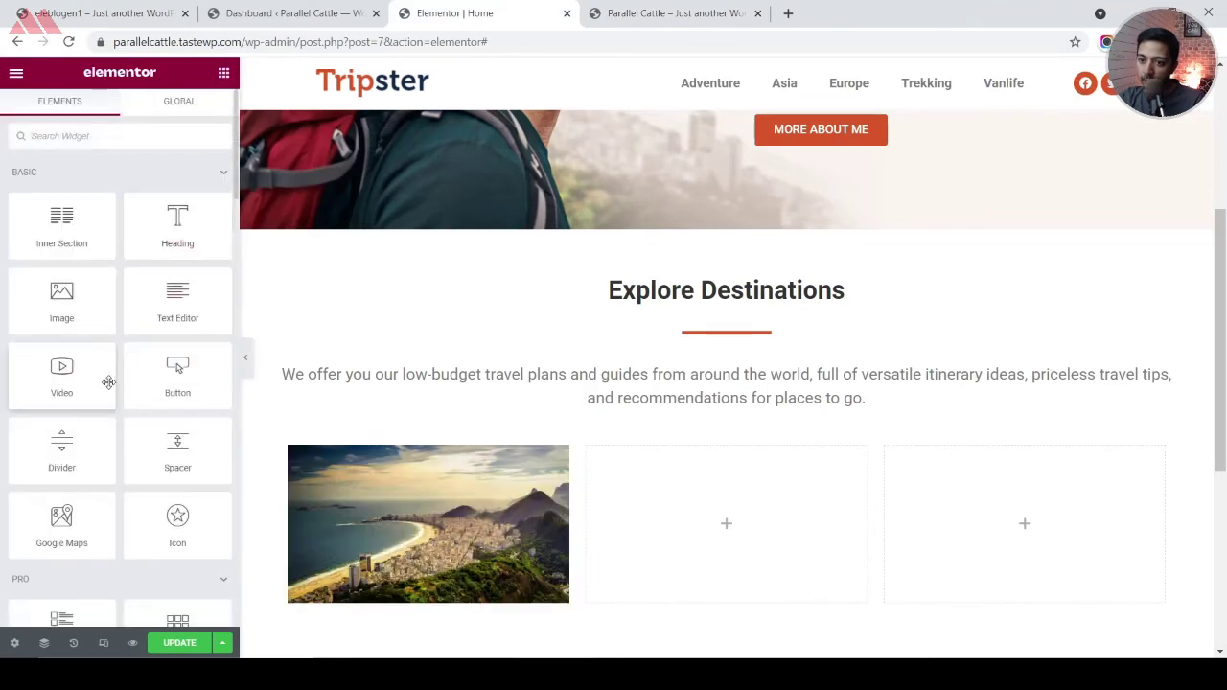
pyautogui.click(96, 125)
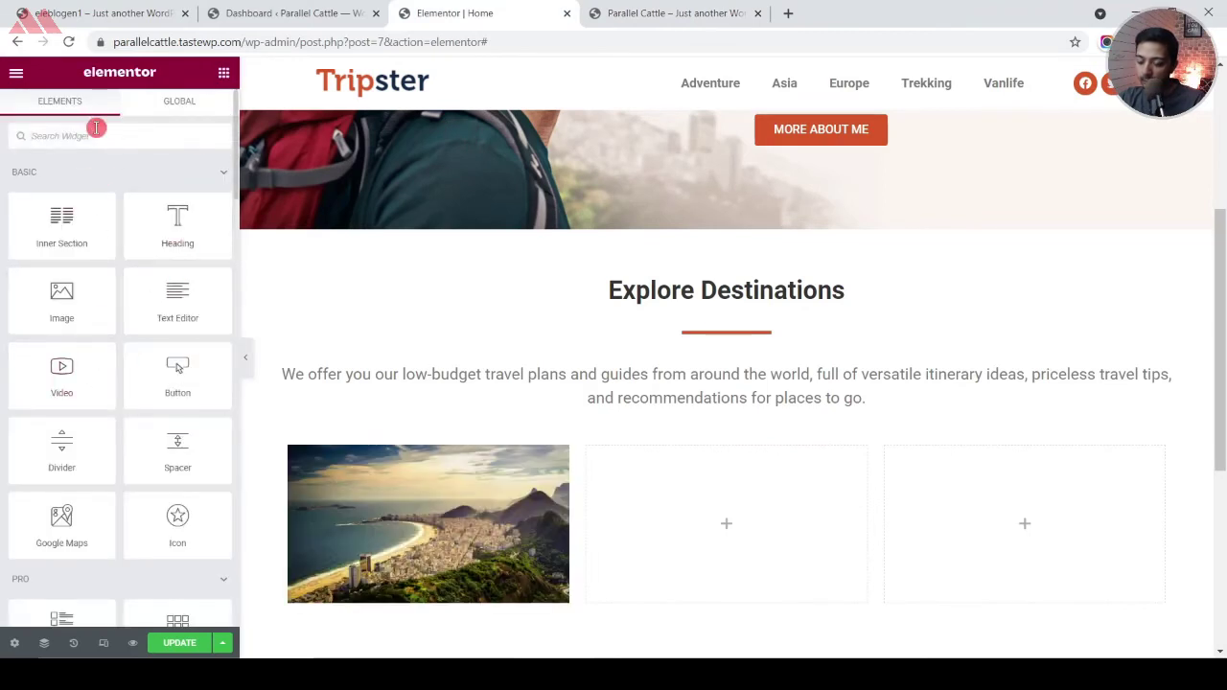
pyautogui.write('ic')
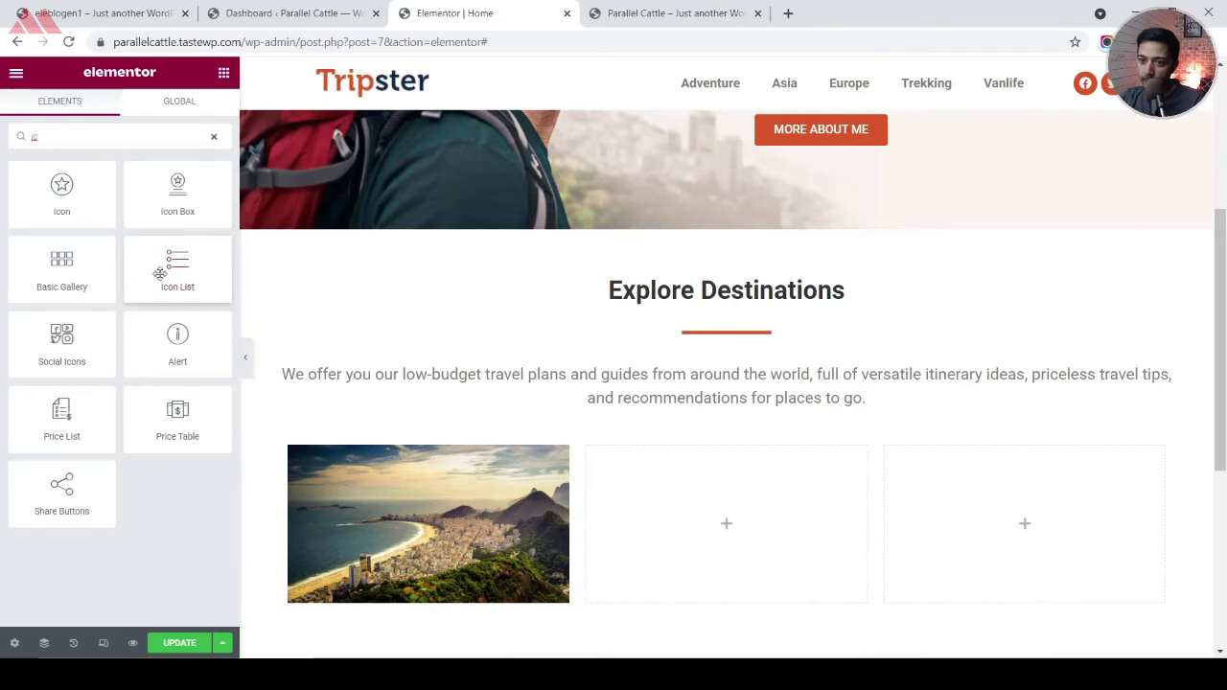
pyautogui.moveTo(163, 278); pyautogui.dragTo(360, 543)
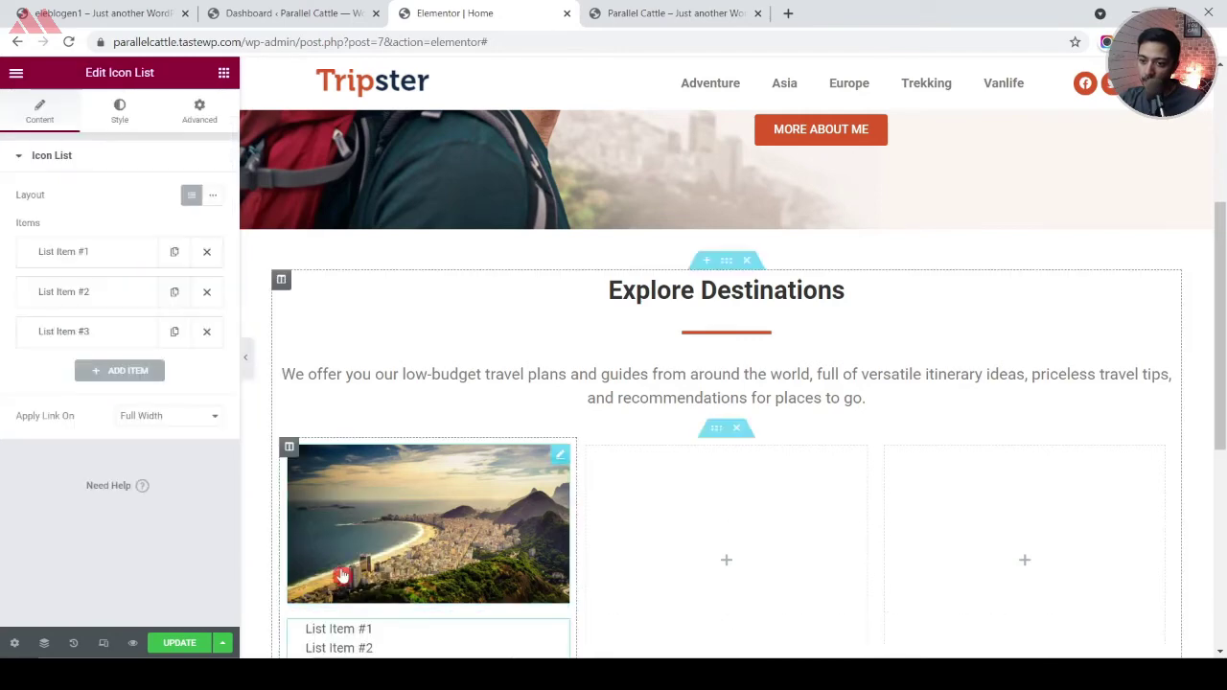
pyautogui.scroll(-3, 414, 490)
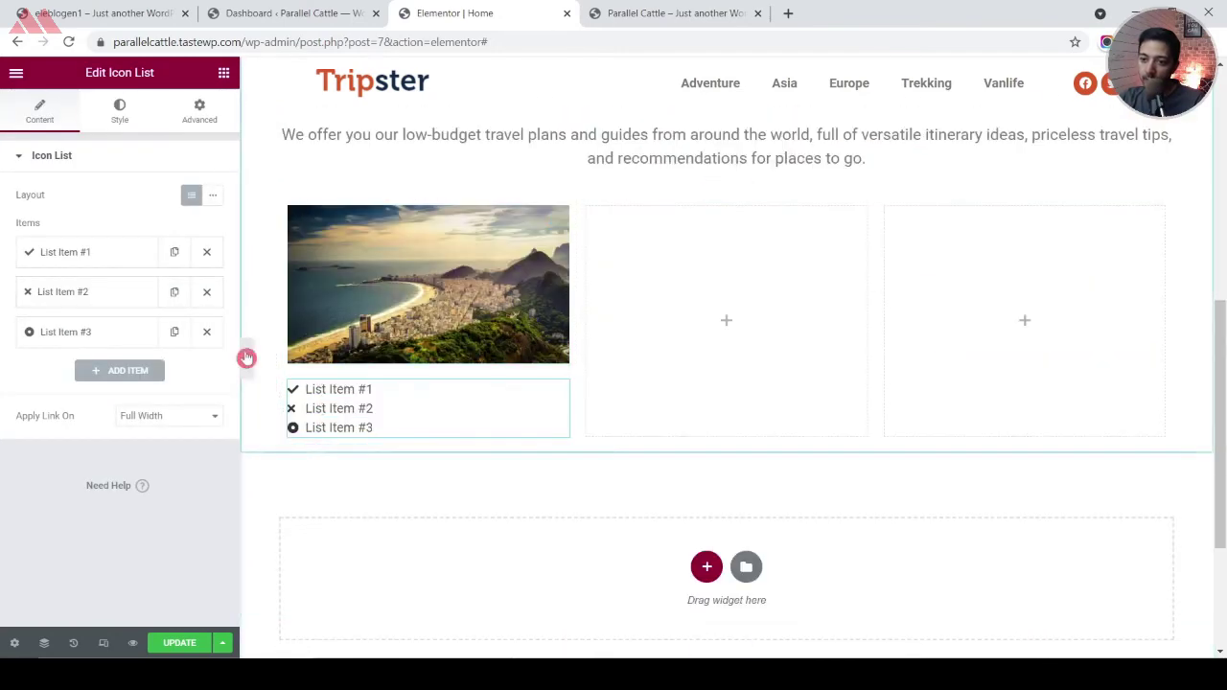
# Remove the second and third items from the icon list and change the first item's text to ADVENTURE
pyautogui.click(209, 334)
pyautogui.click(206, 292)
pyautogui.click(86, 252)
pyautogui.tripleClick(98, 307)
pyautogui.write('ADVENTURE')
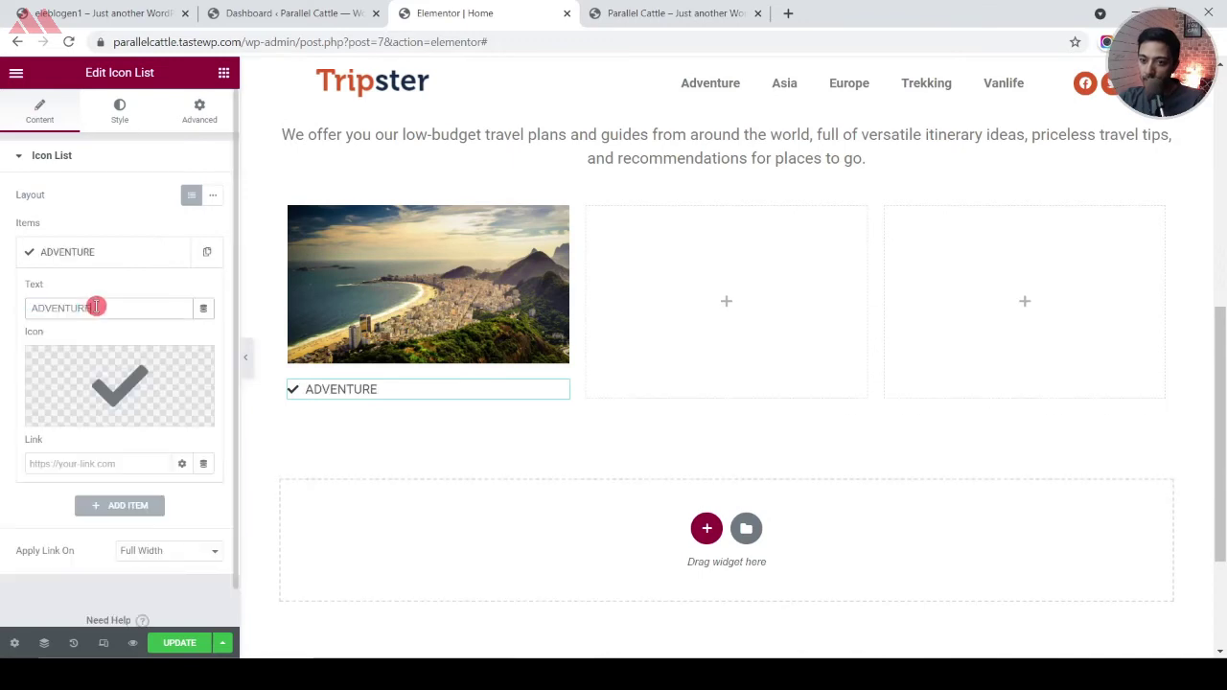
pyautogui.click(93, 464)
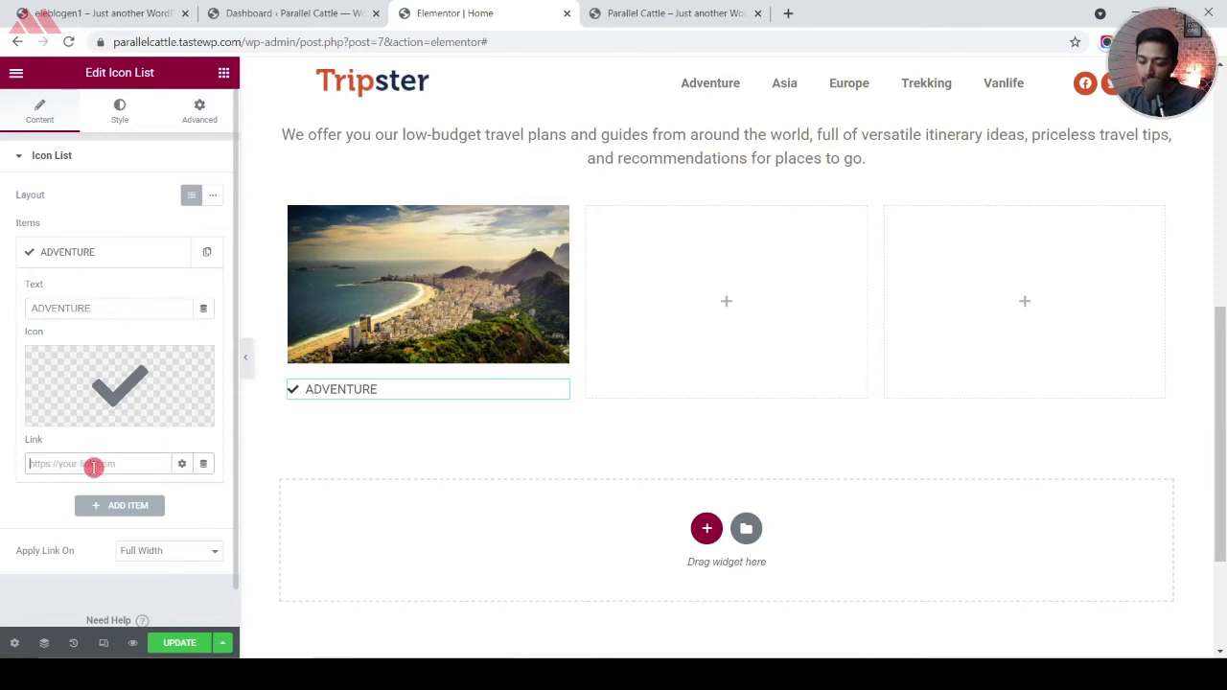
# Left-align the icon list and set its check icon to the global orange colour #D85726
pyautogui.click(116, 113)
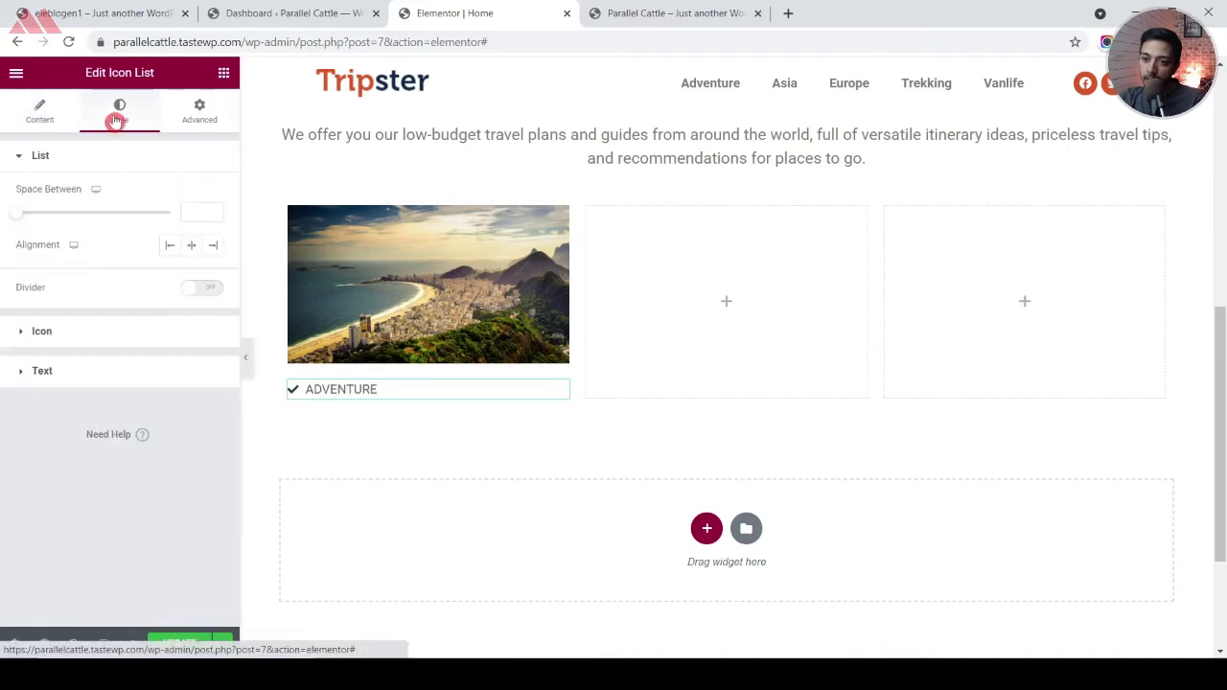
pyautogui.click(171, 248)
pyautogui.click(144, 330)
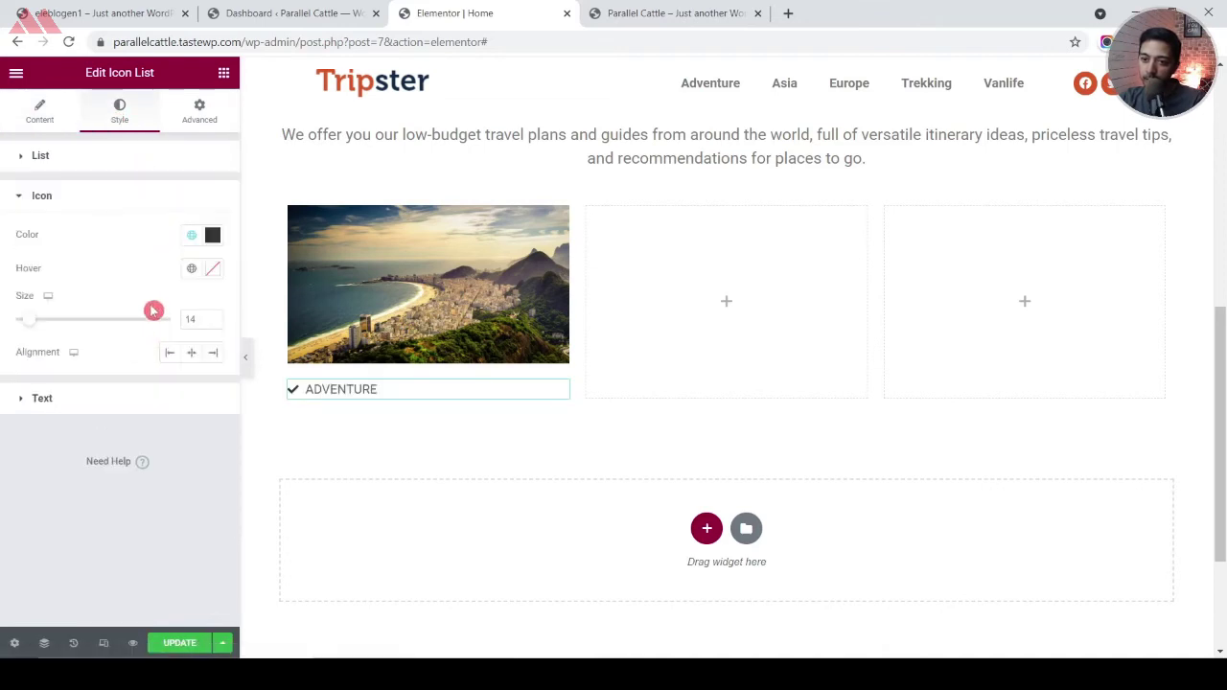
pyautogui.click(193, 240)
pyautogui.click(86, 392)
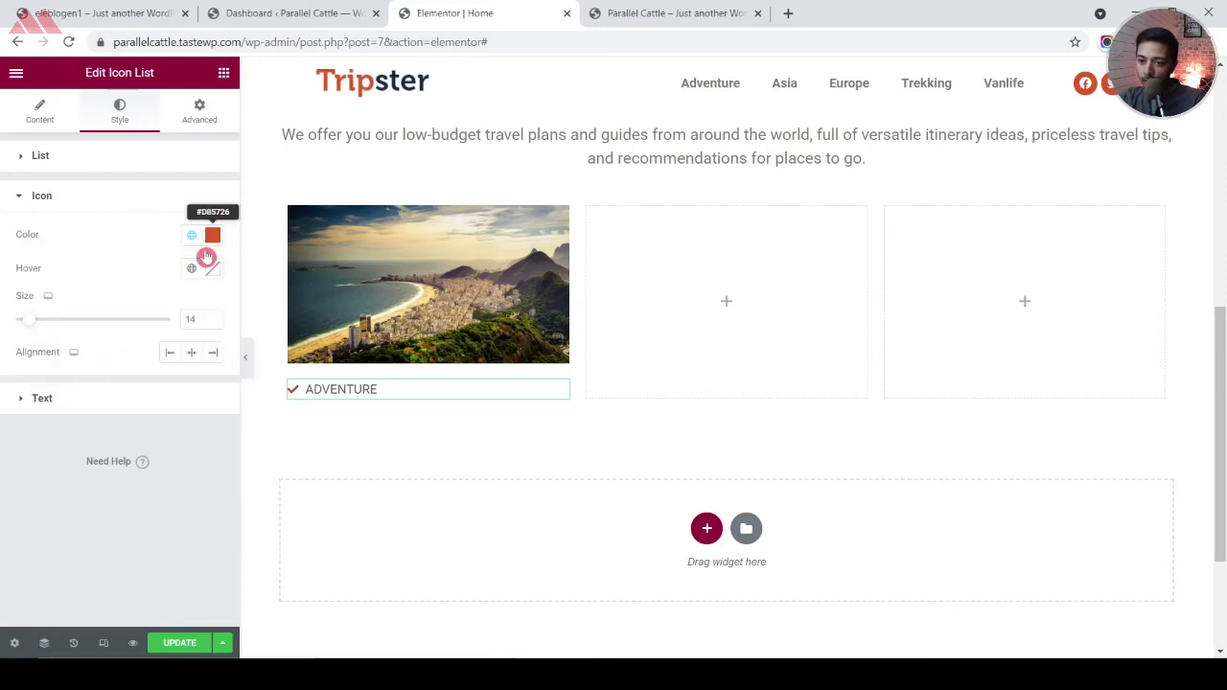
# Set the check icon's size to 25
pyautogui.moveTo(32, 320); pyautogui.dragTo(50, 326)
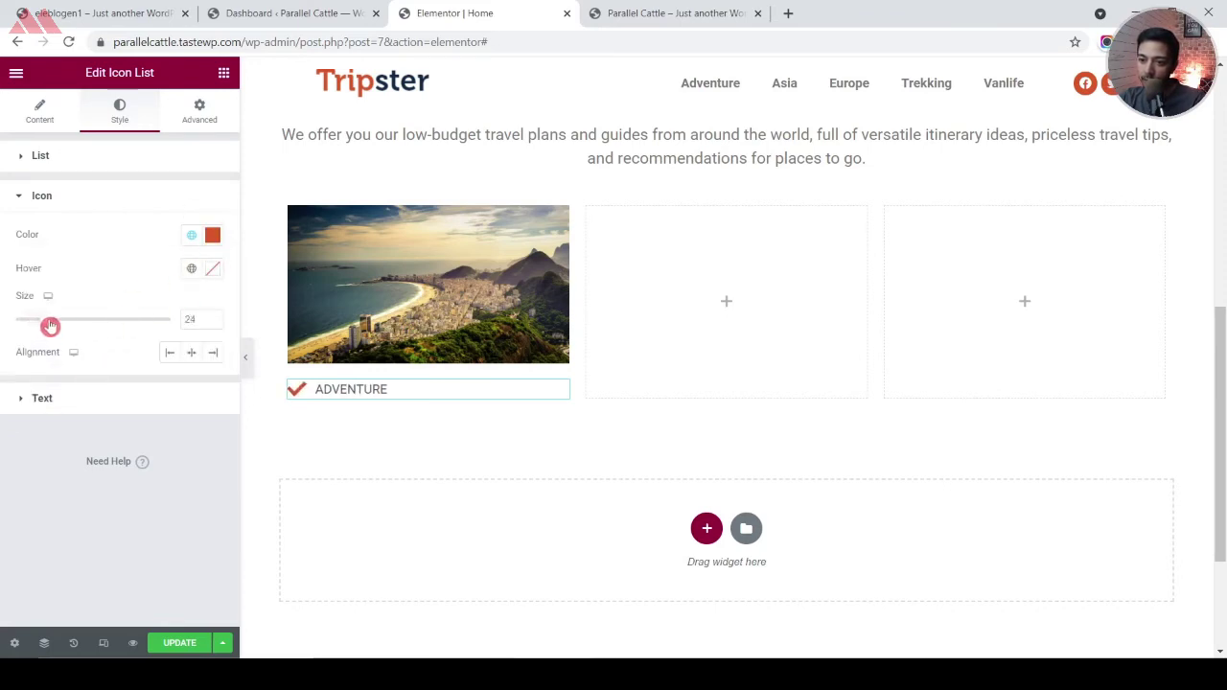
pyautogui.click(184, 318)
pyautogui.write('5')
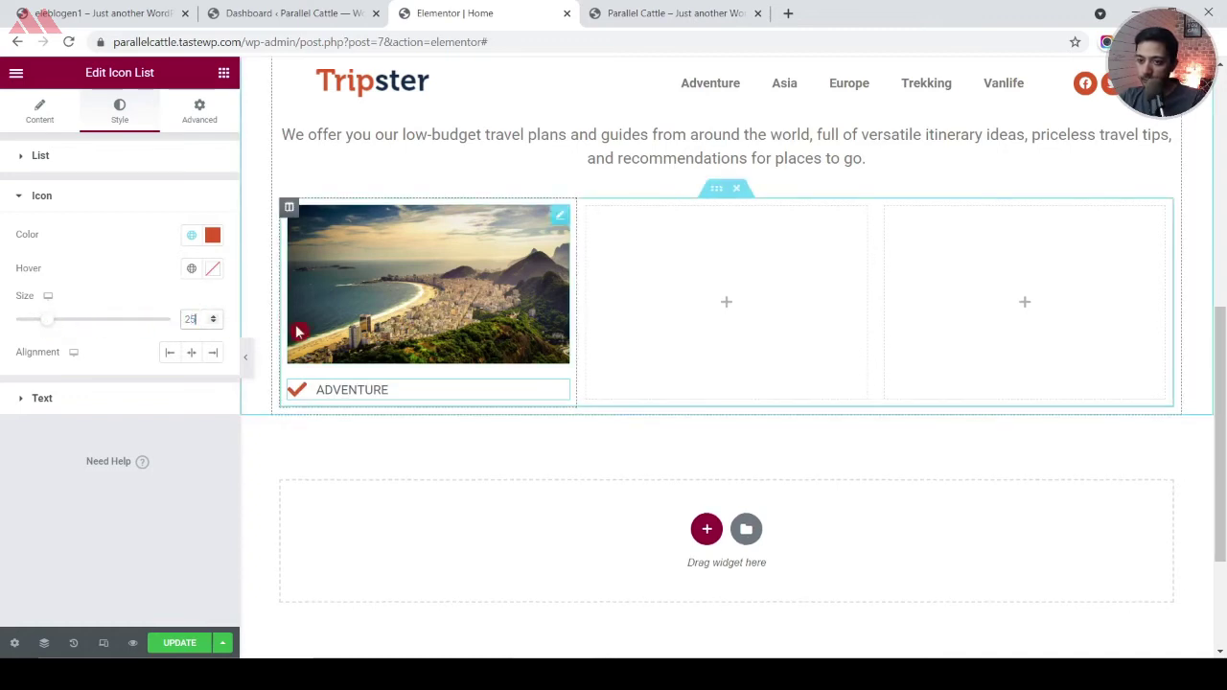
# Set the ADVENTURE label's typography to size 22 px with Bold weight
pyautogui.click(120, 398)
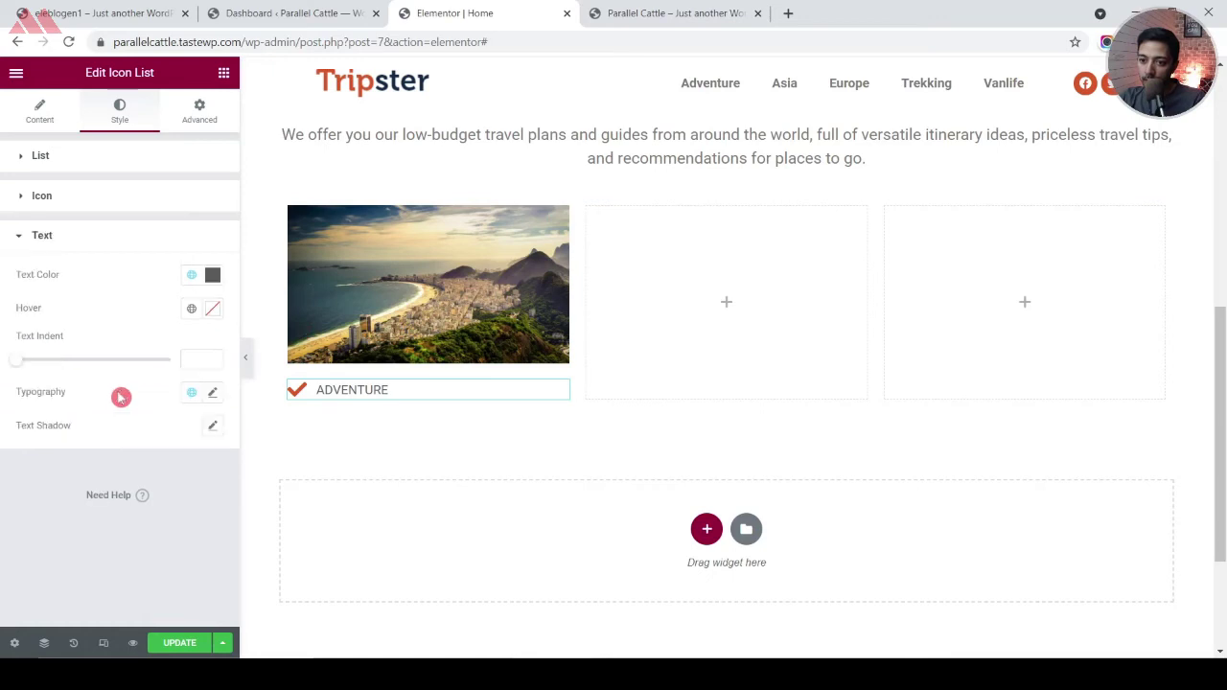
pyautogui.click(212, 392)
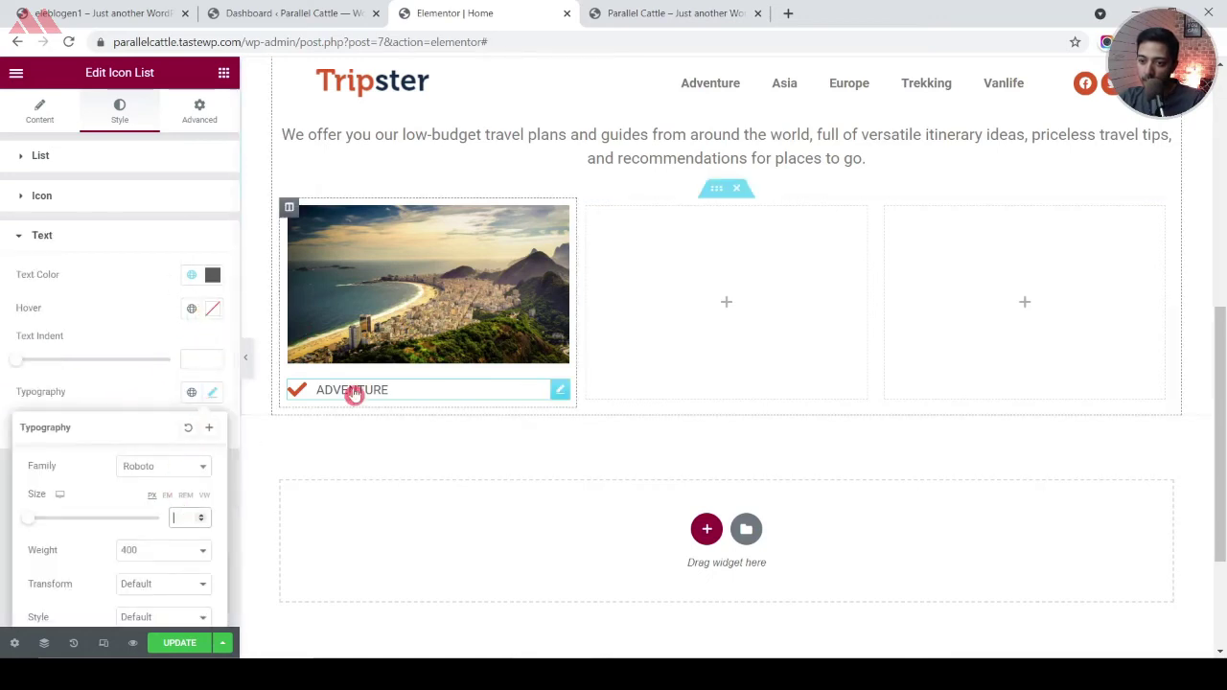
pyautogui.write('25')
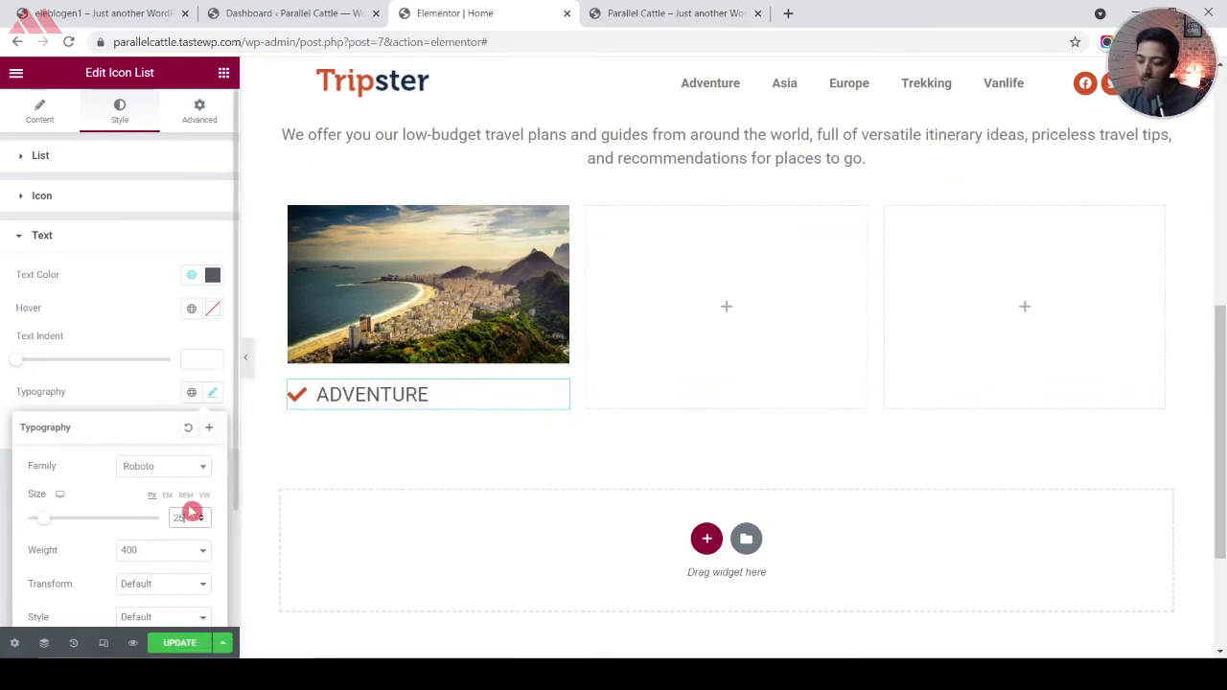
pyautogui.write('0')
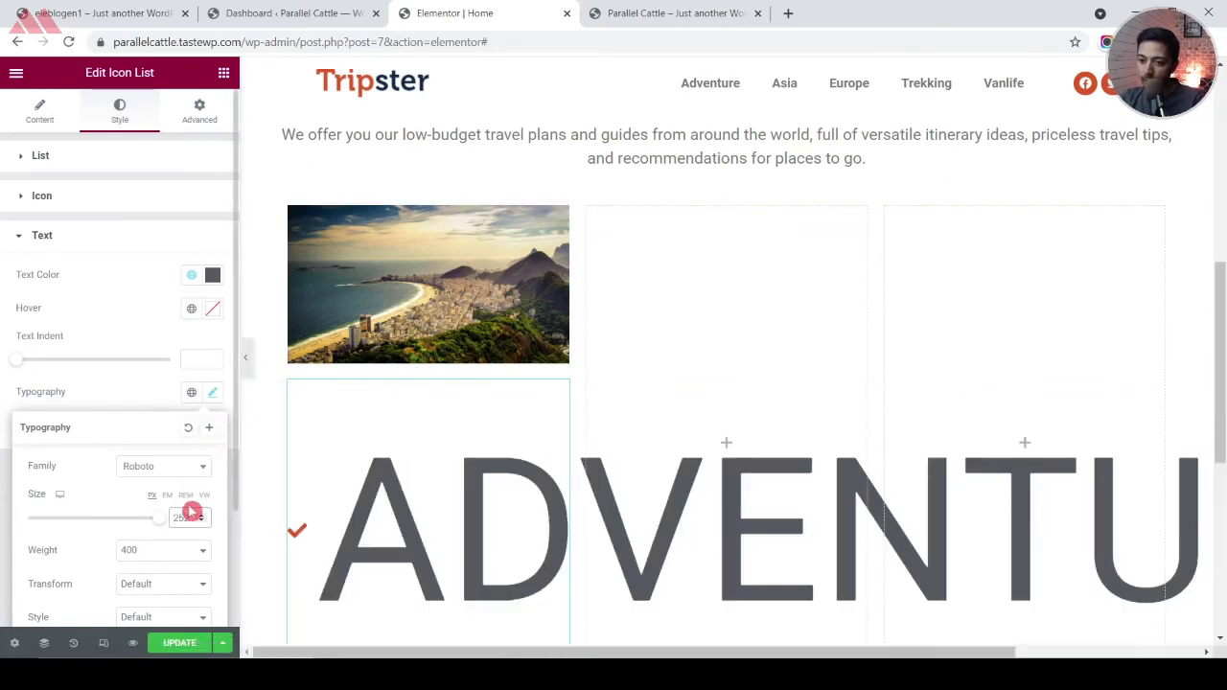
pyautogui.press('BackSpace')
pyautogui.press('BackSpace')
pyautogui.write('22')
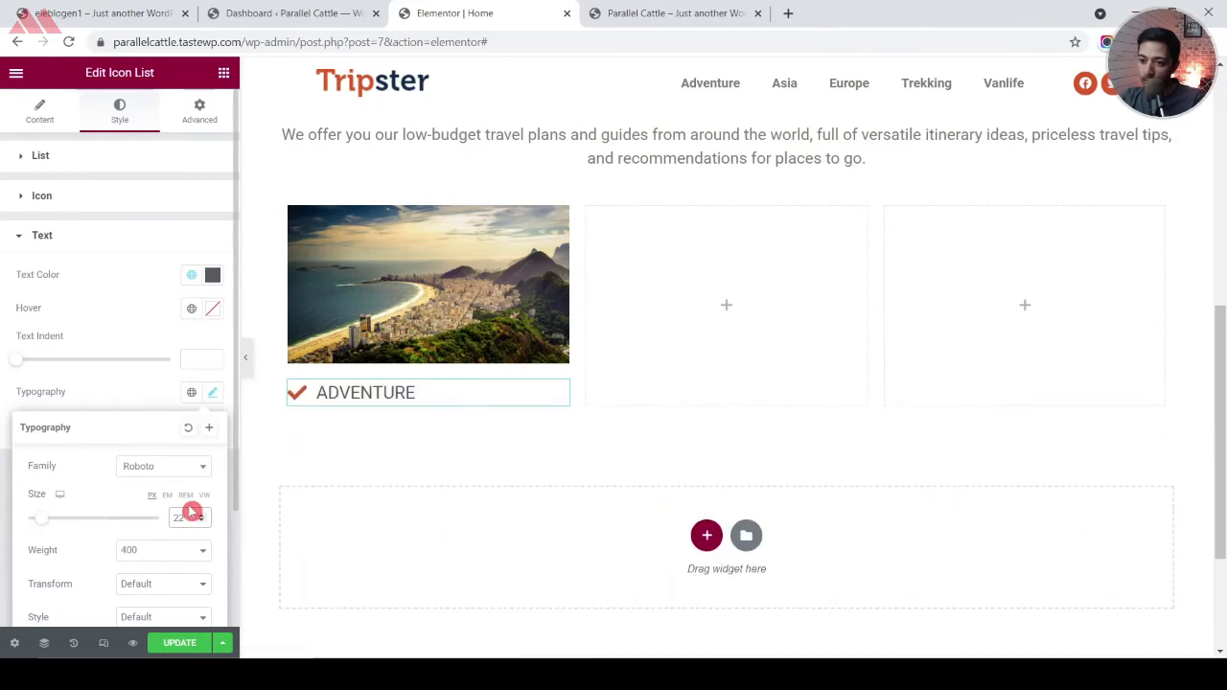
pyautogui.scroll(-1, 147, 487)
pyautogui.click(158, 443)
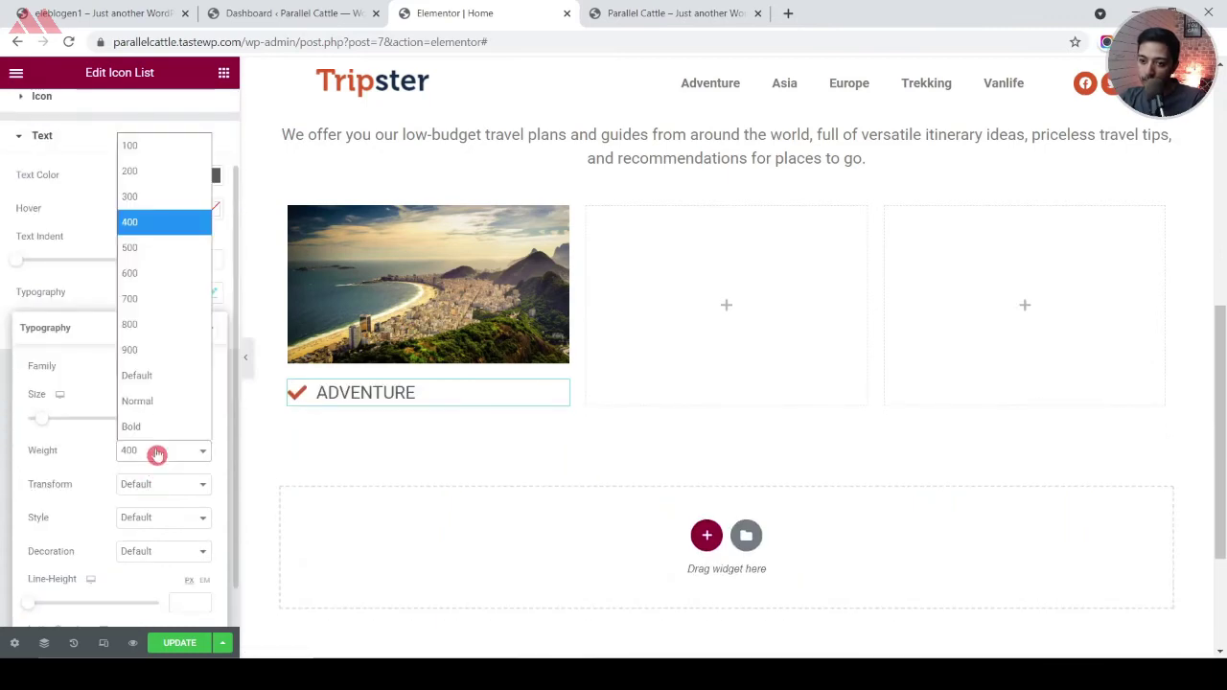
pyautogui.click(151, 429)
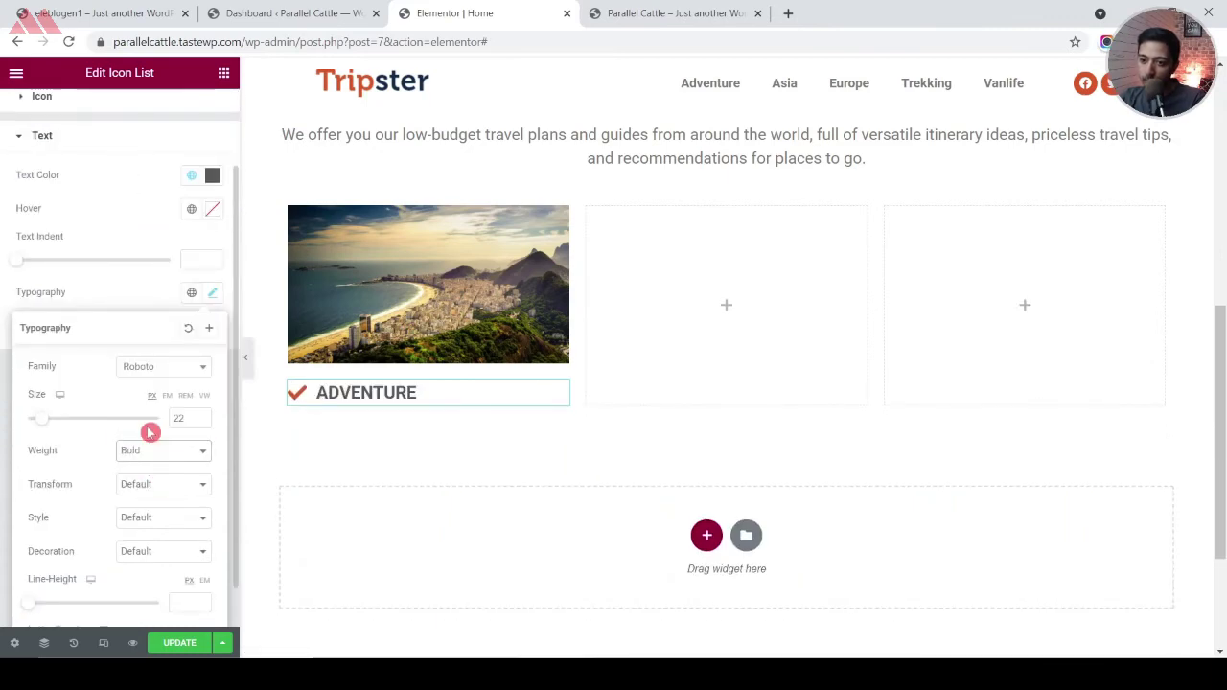
# Duplicate the column with the beach image and ADVENTURE label twice within the Explore Destinations inner section
pyautogui.click(5, 422)
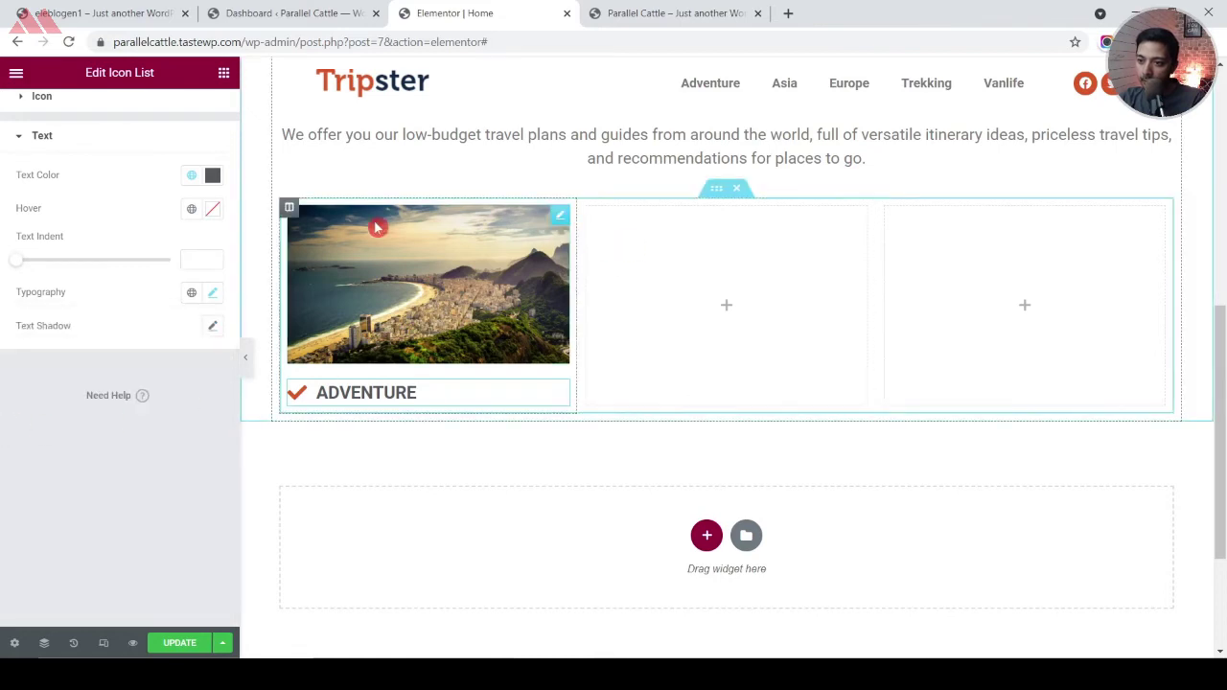
pyautogui.rightClick(289, 208)
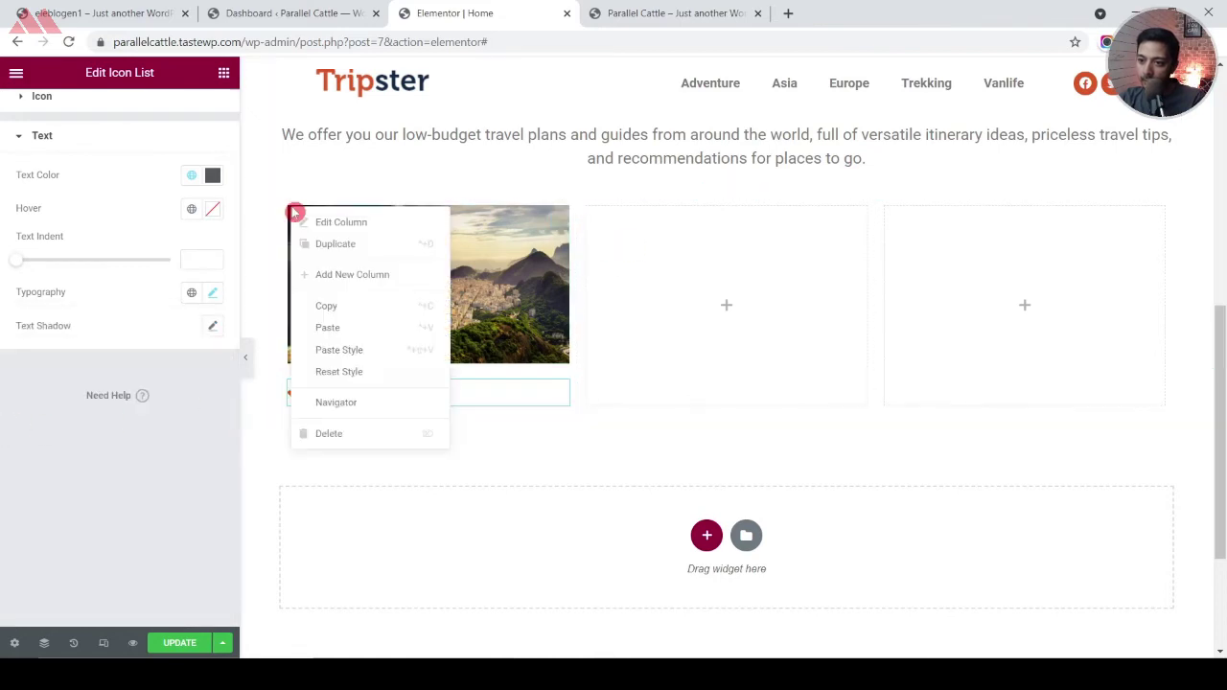
pyautogui.click(320, 305)
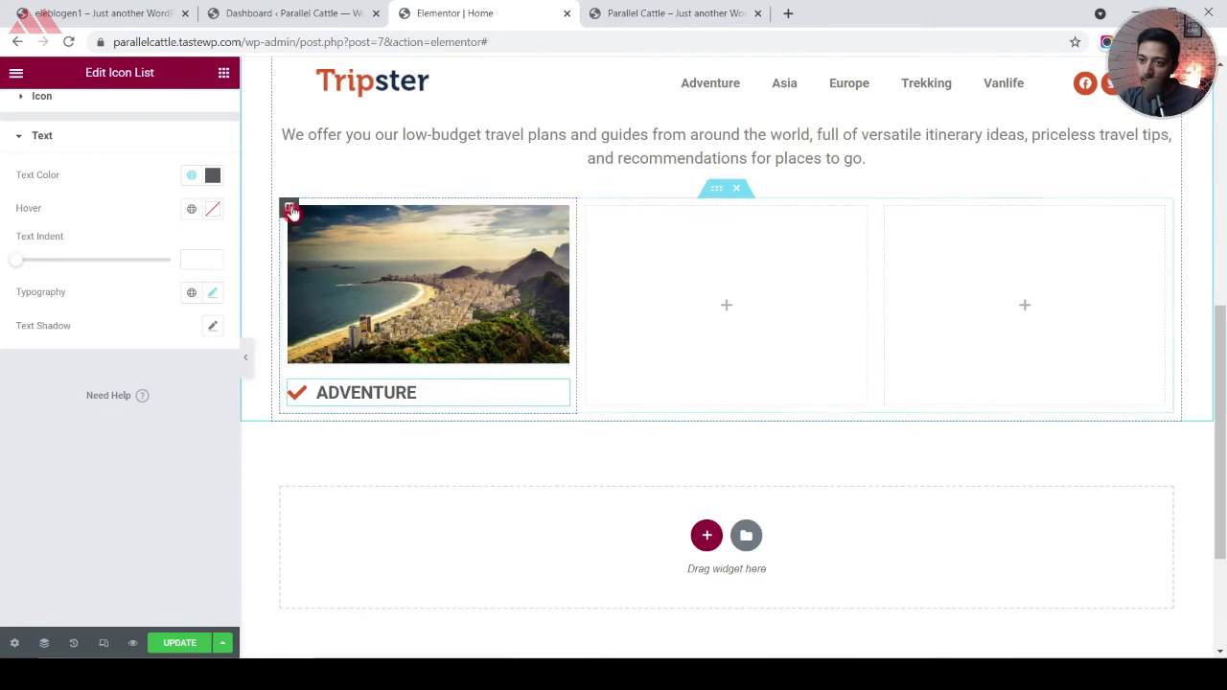
pyautogui.rightClick(289, 208)
pyautogui.click(315, 244)
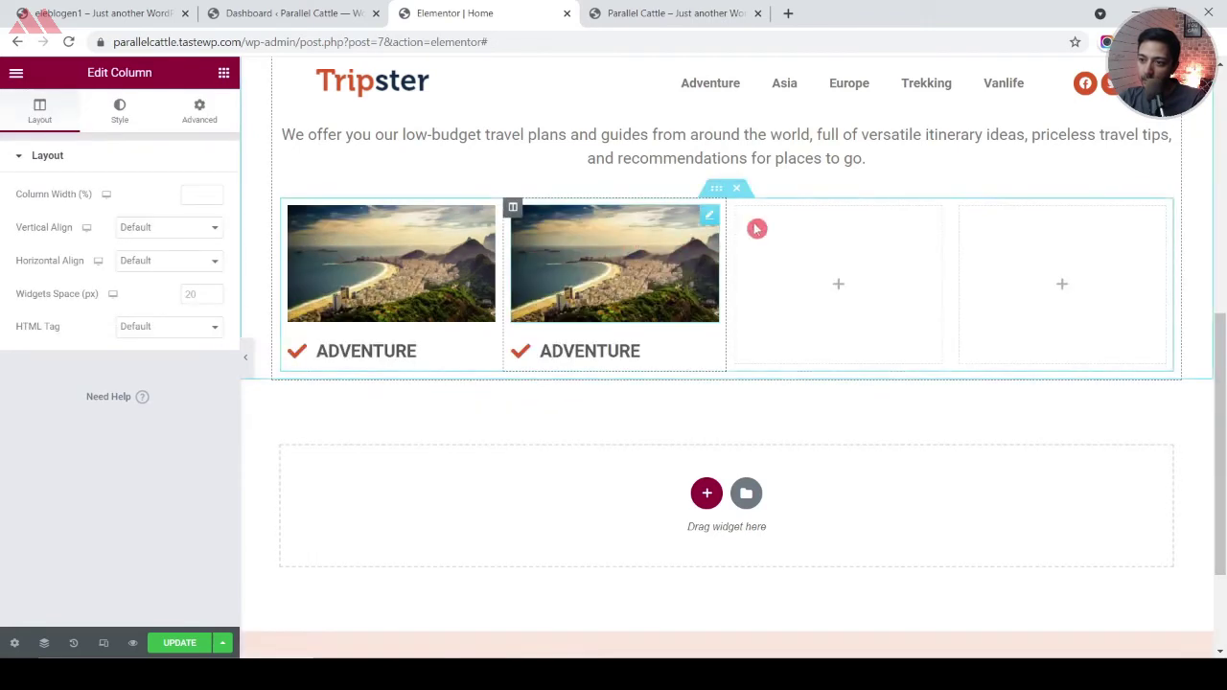
pyautogui.rightClick(513, 208)
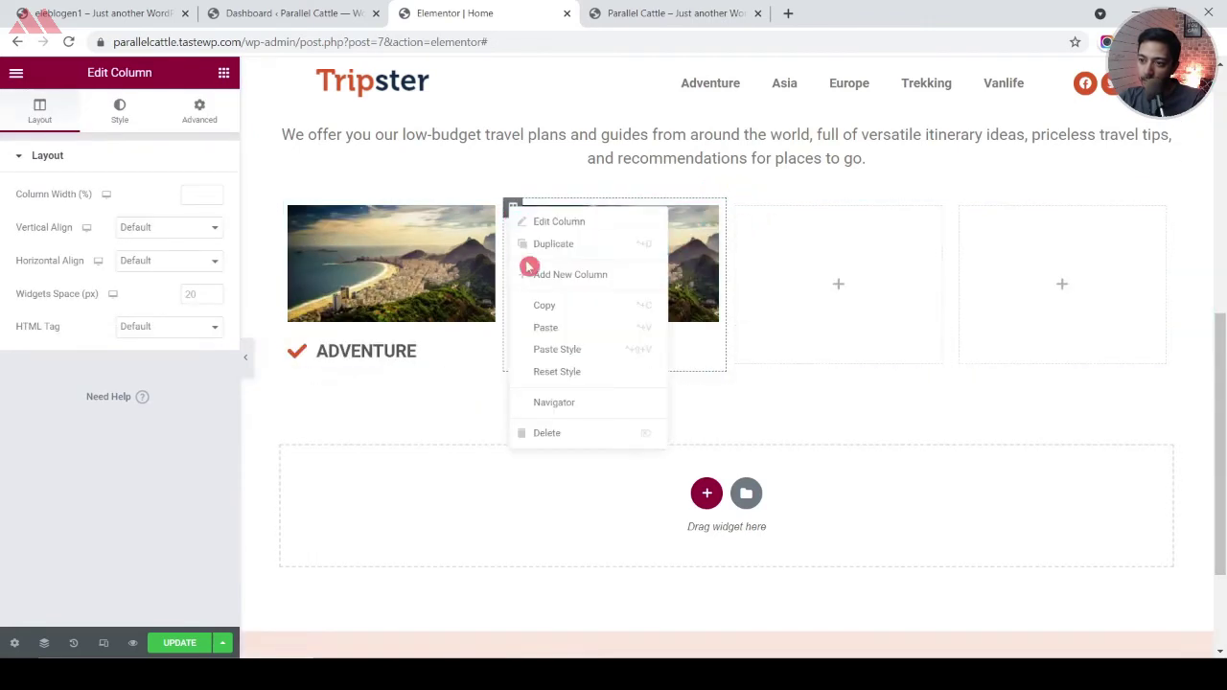
pyautogui.click(518, 243)
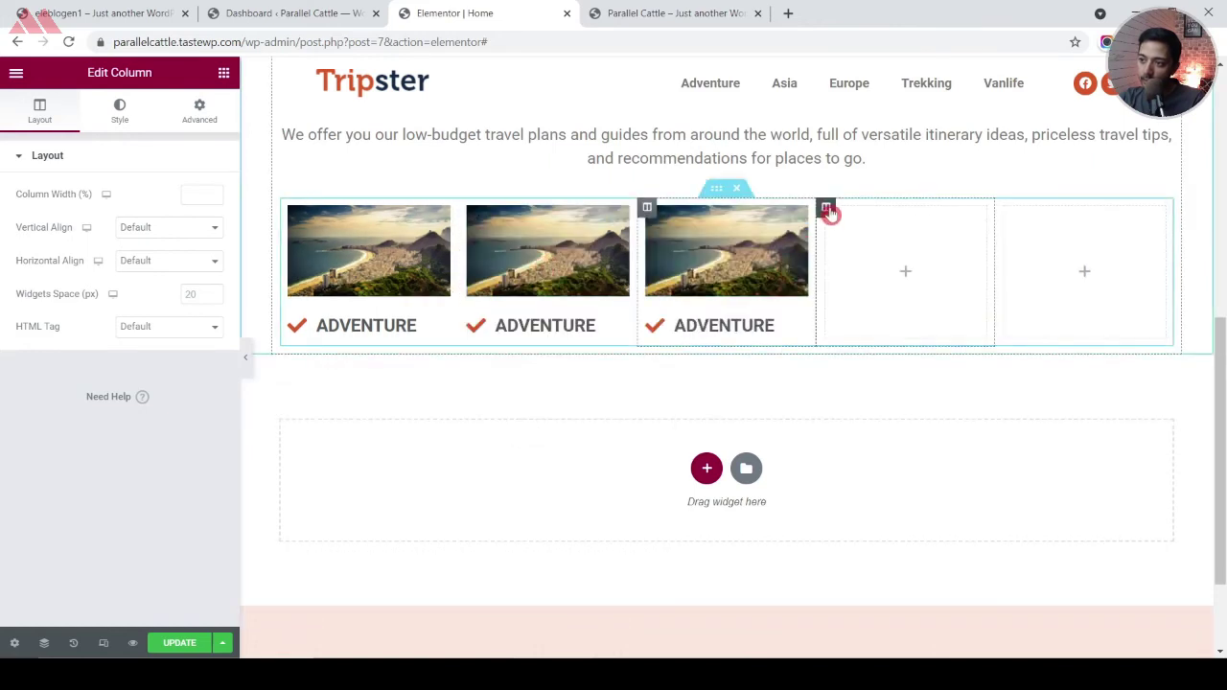
# Delete the two empty columns beside the three filled image-and-label columns
pyautogui.rightClick(824, 210)
pyautogui.click(866, 431)
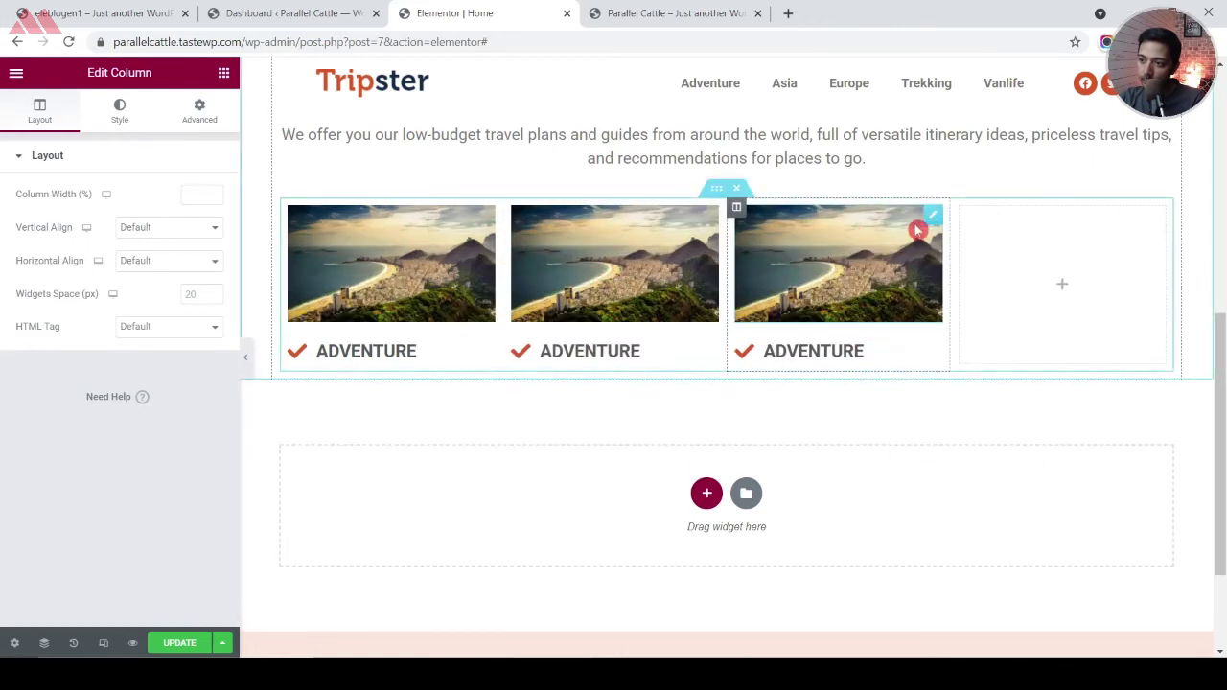
pyautogui.rightClick(961, 210)
pyautogui.click(995, 434)
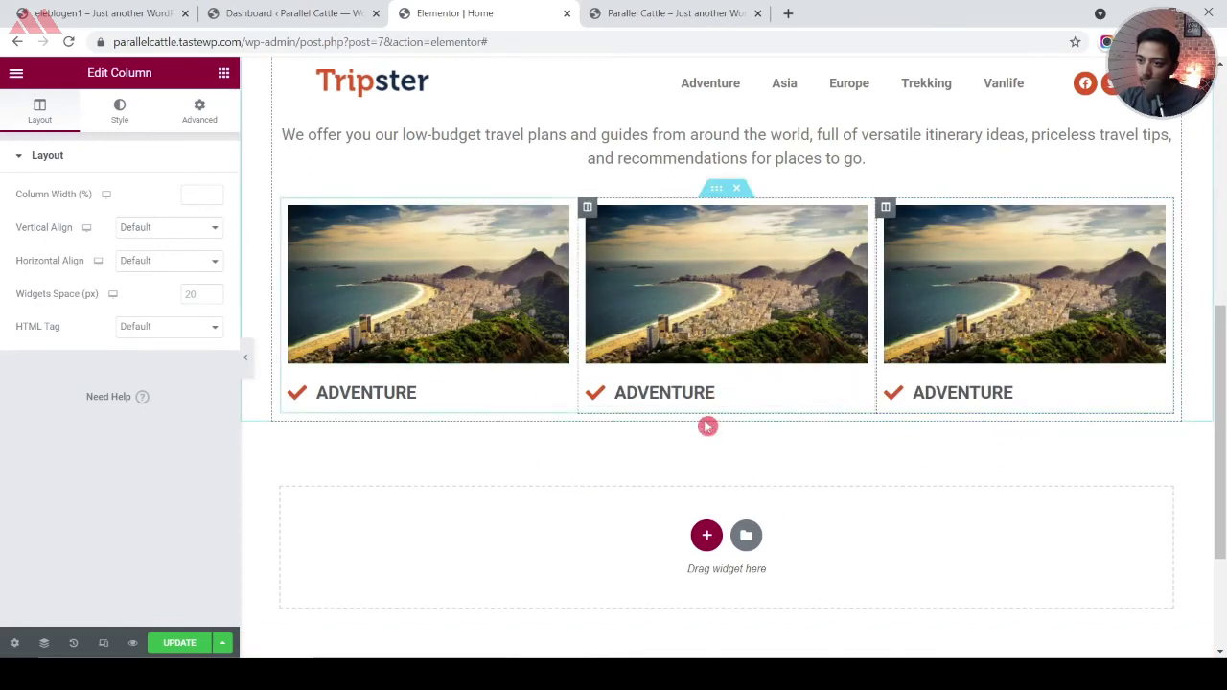
# Change the second column's label text to CHINA
pyautogui.click(671, 401)
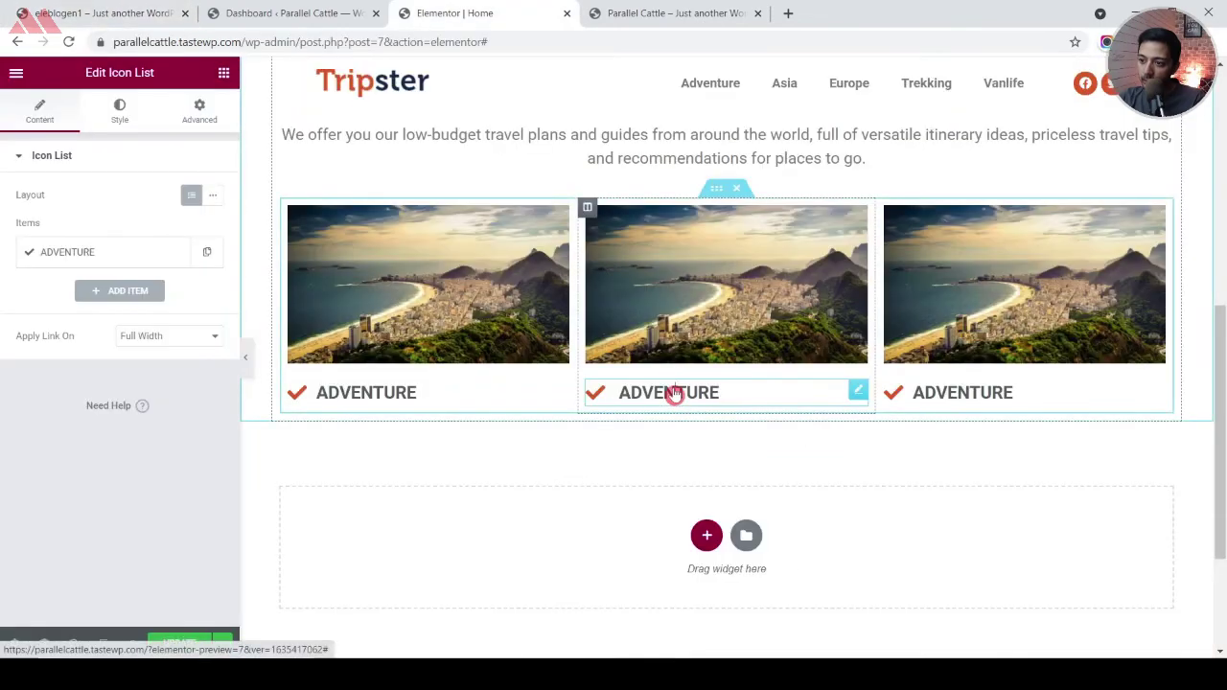
pyautogui.doubleClick(674, 394)
pyautogui.write('CHINA')
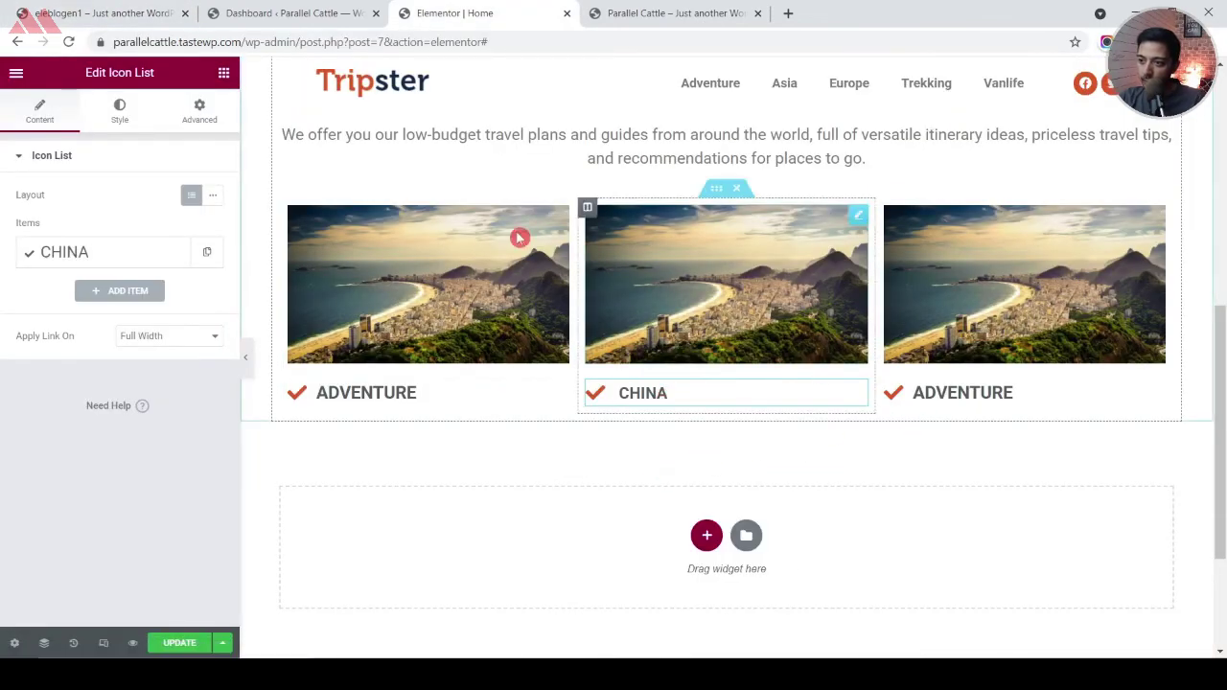
# Copy the EUROPE label from the reference site and paste it over the third column's ADVENTURE text
pyautogui.click(125, 12)
pyautogui.moveTo(854, 492); pyautogui.dragTo(748, 459)
pyautogui.click(486, 10)
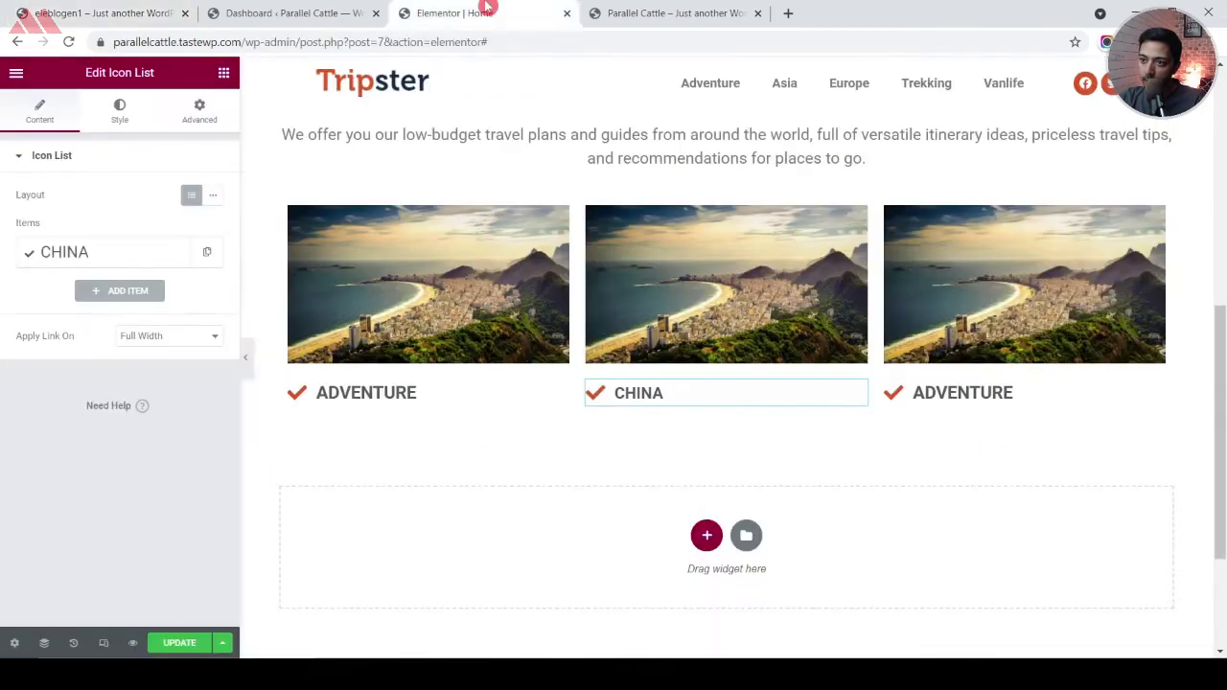
pyautogui.click(933, 403)
pyautogui.doubleClick(933, 404)
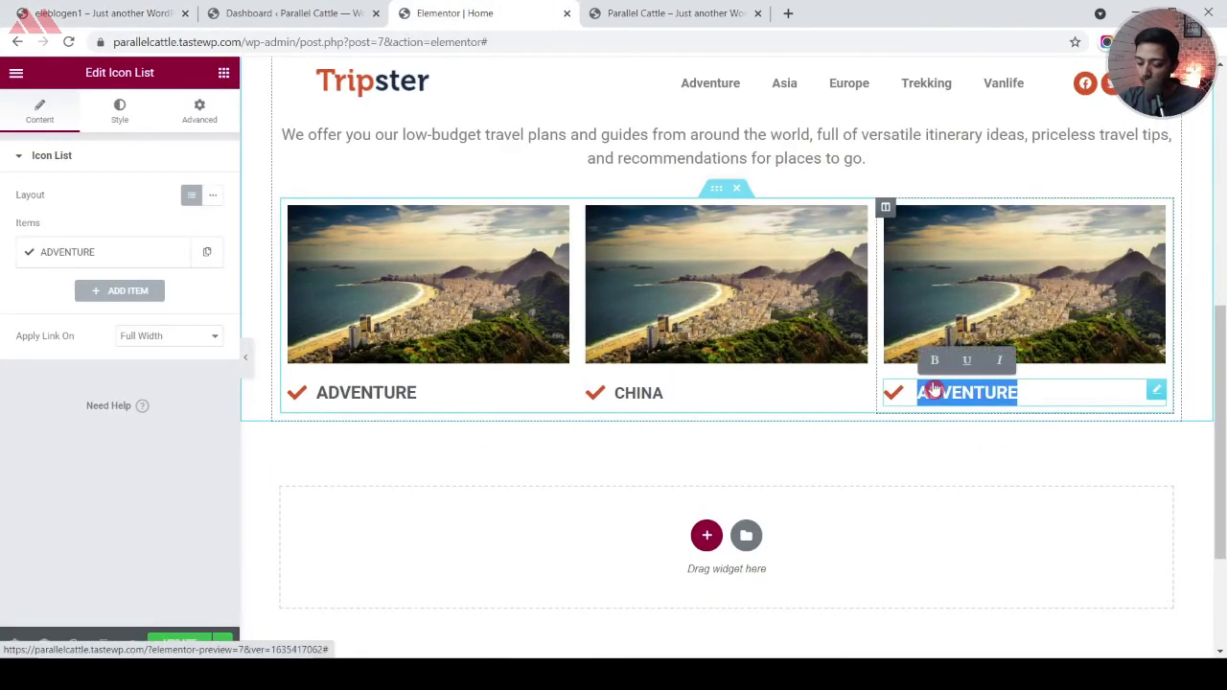
pyautogui.hotkey('ctrl', 'v')
pyautogui.click(586, 425)
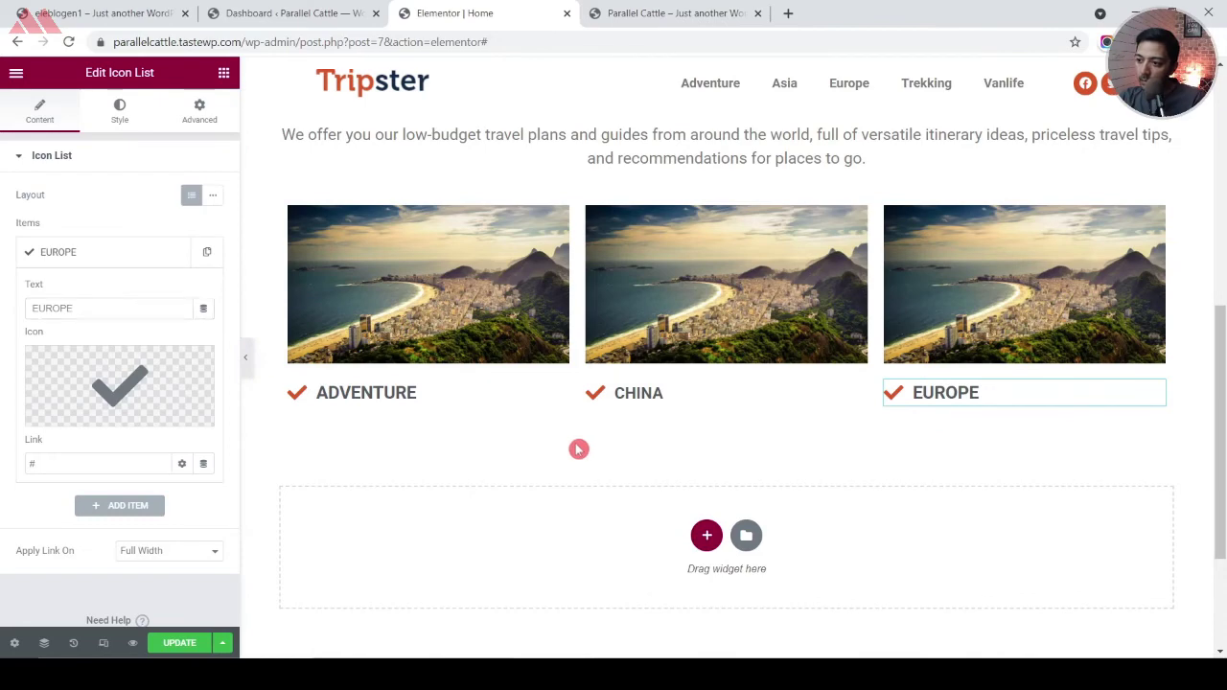
# Replace the image above the CHINA label with the snowy tiled-roof village photo from the media library
pyautogui.click(695, 301)
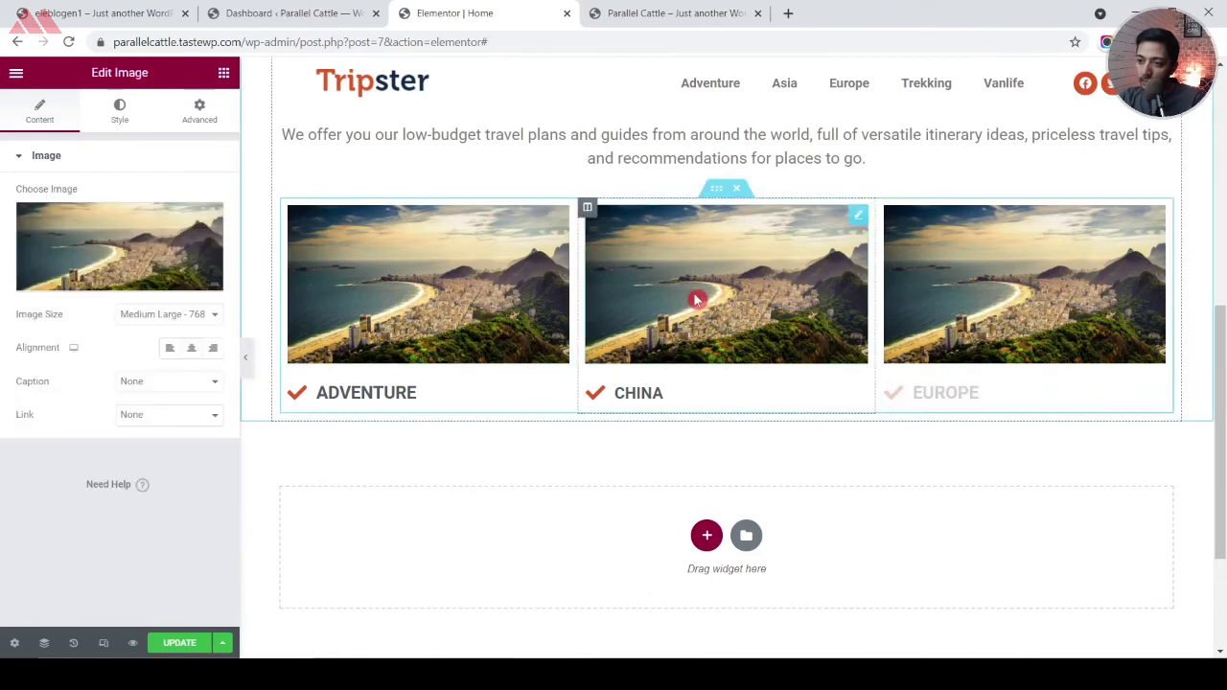
pyautogui.click(171, 259)
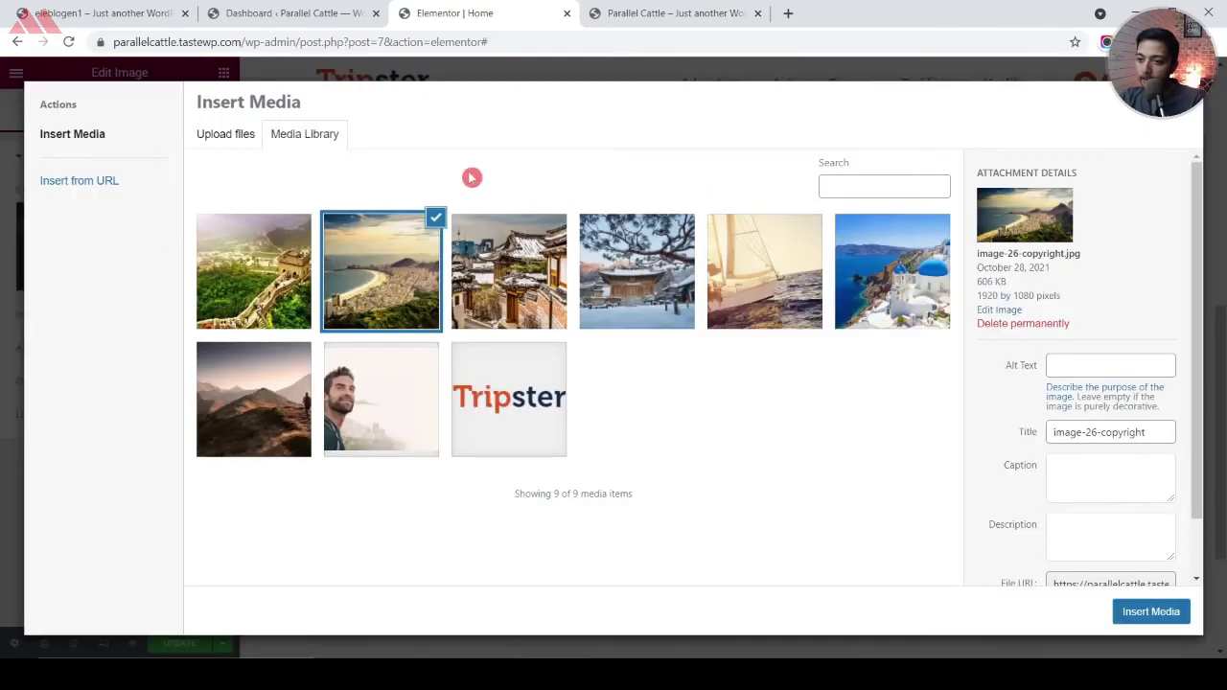
pyautogui.click(504, 264)
pyautogui.click(1153, 612)
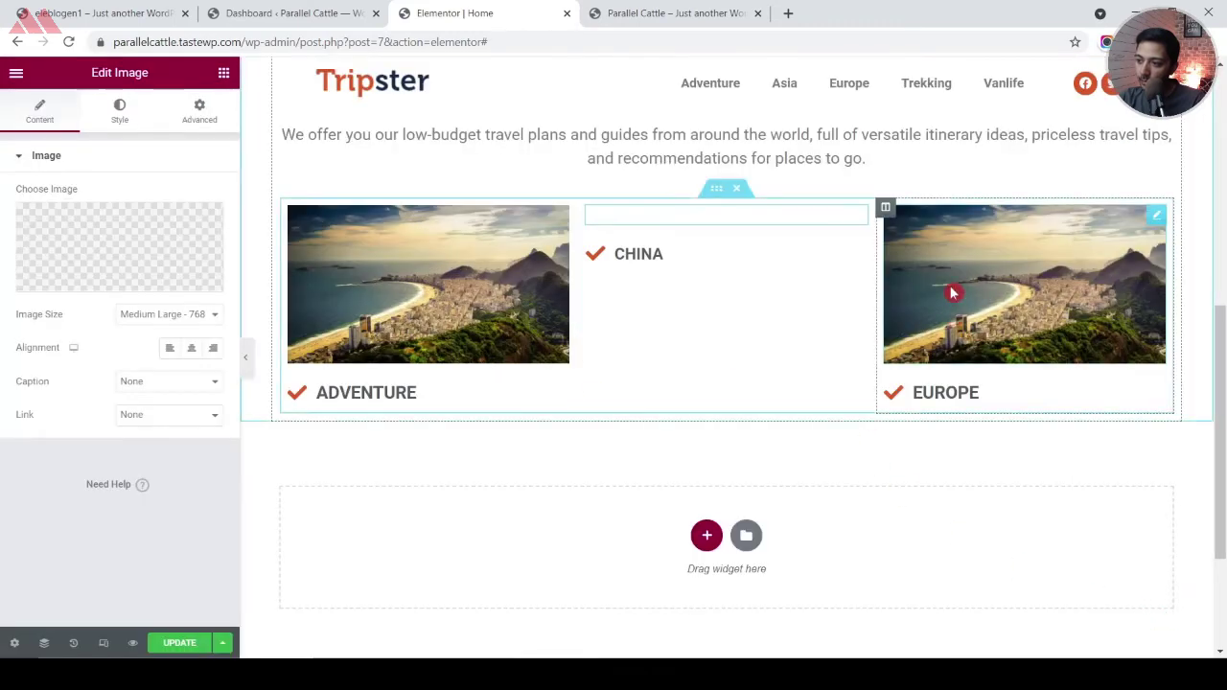
pyautogui.click(147, 316)
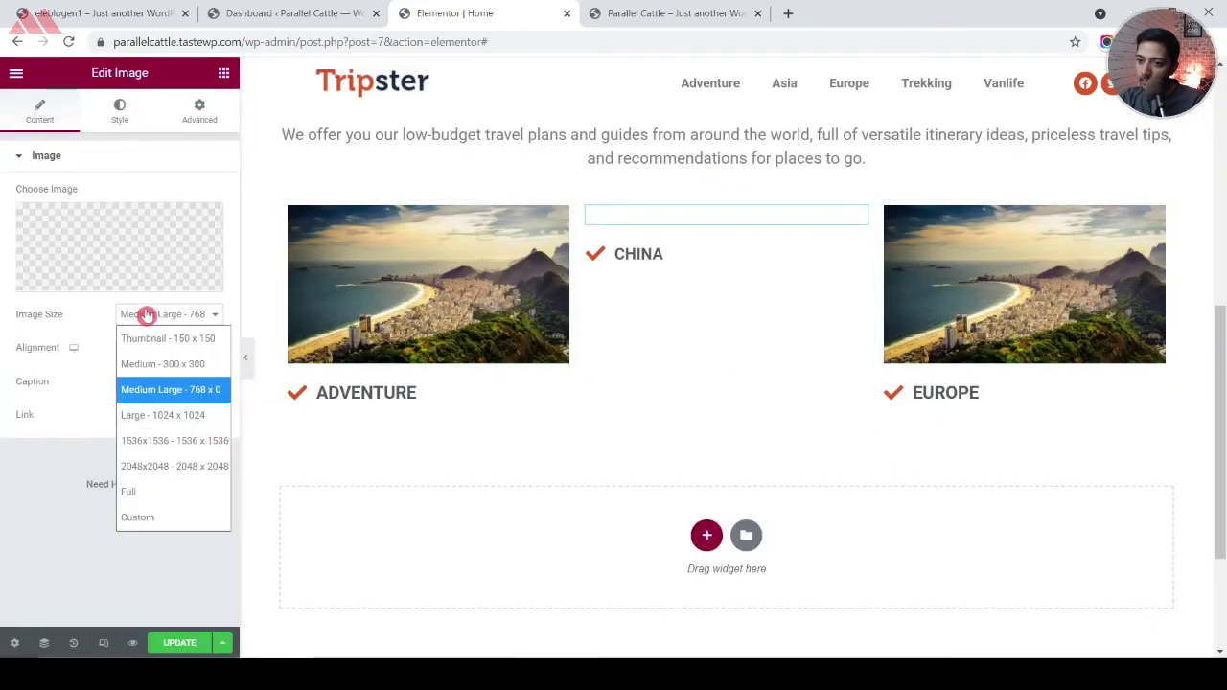
pyautogui.click(147, 315)
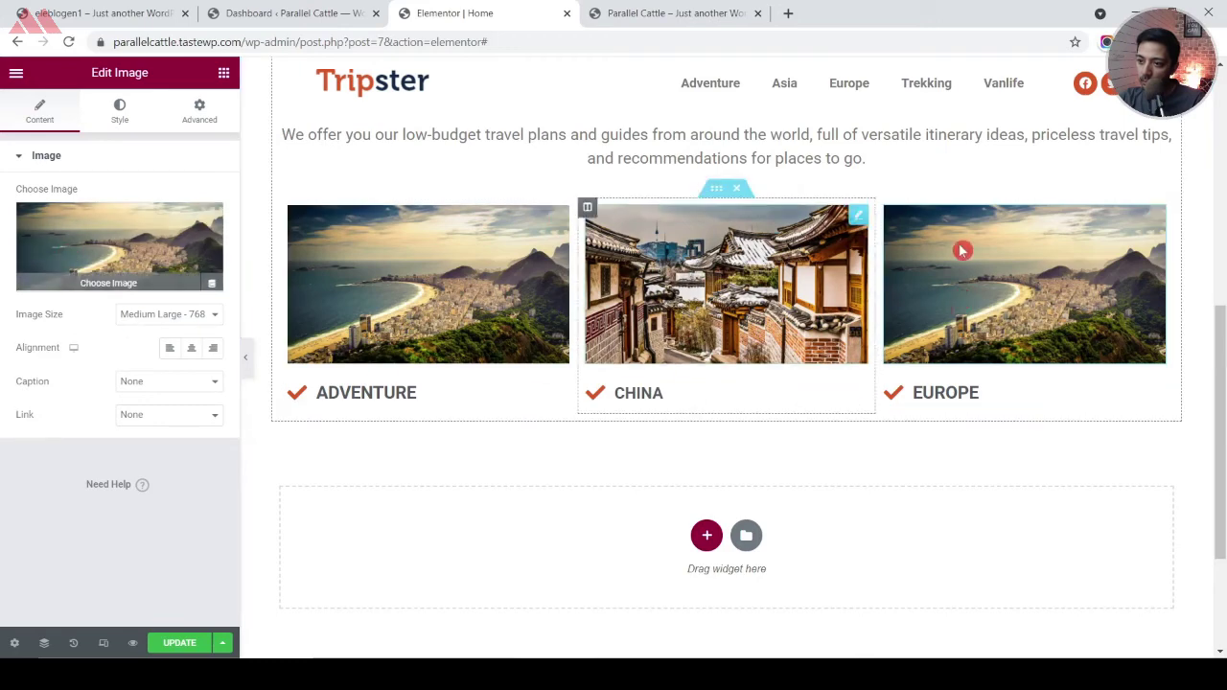
# Replace the image above the EUROPE label with the blue-domed seaside village photo and update the page
pyautogui.click(176, 263)
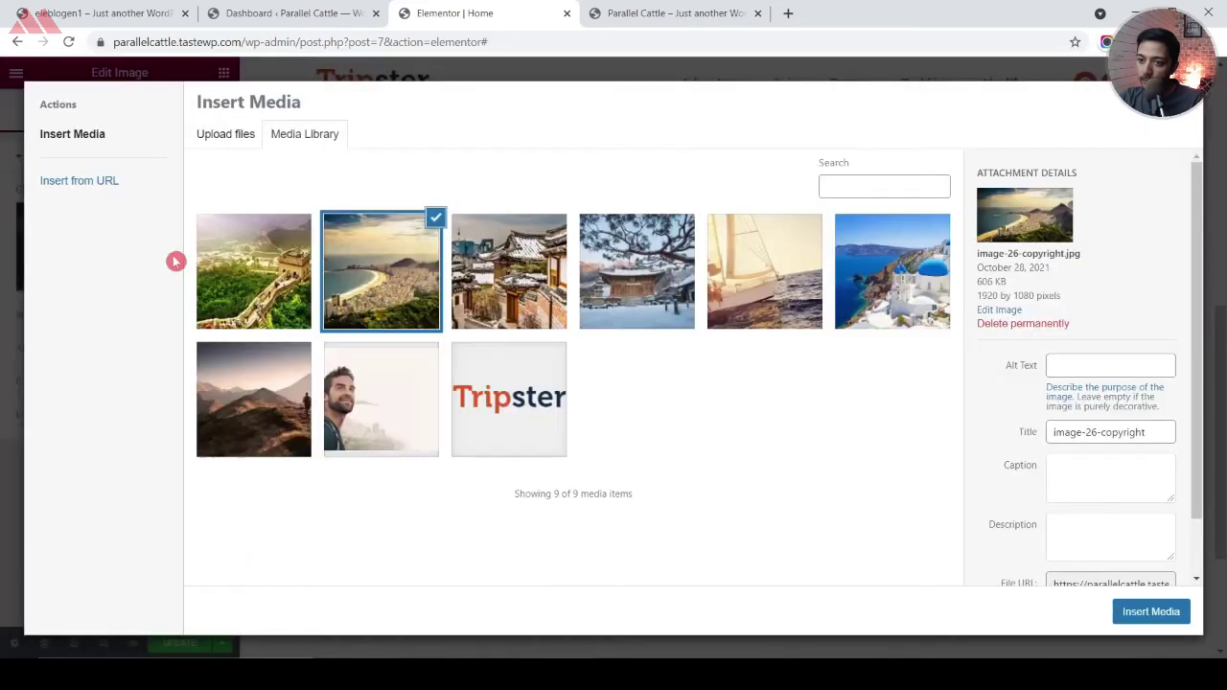
pyautogui.click(903, 328)
pyautogui.click(1131, 612)
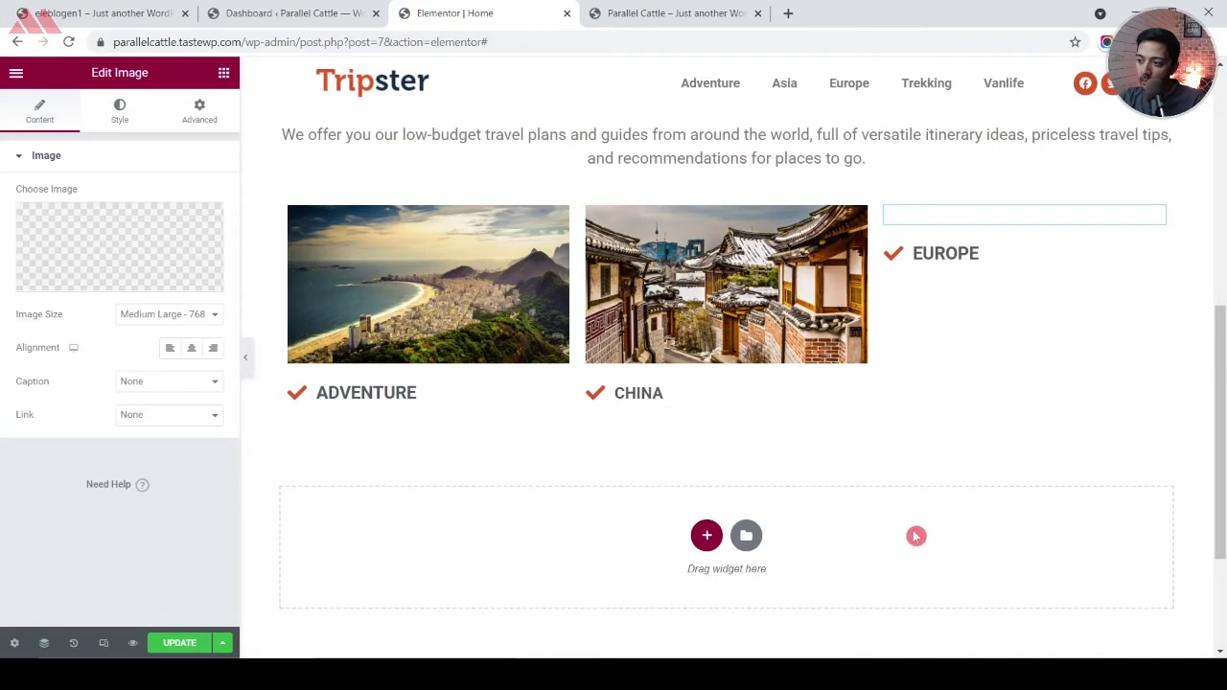
pyautogui.click(194, 640)
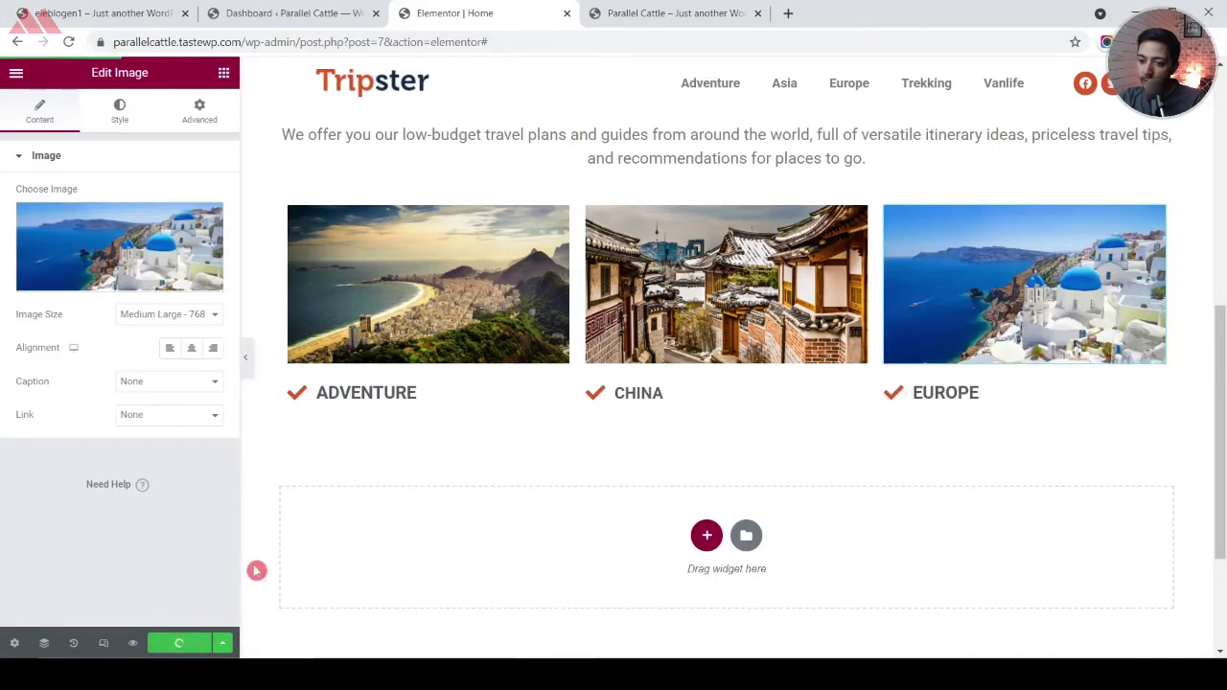
# Check the layout following Explore Destinations on the reference site and set that section's bottom margin to 50 px in Elementor
pyautogui.click(121, 12)
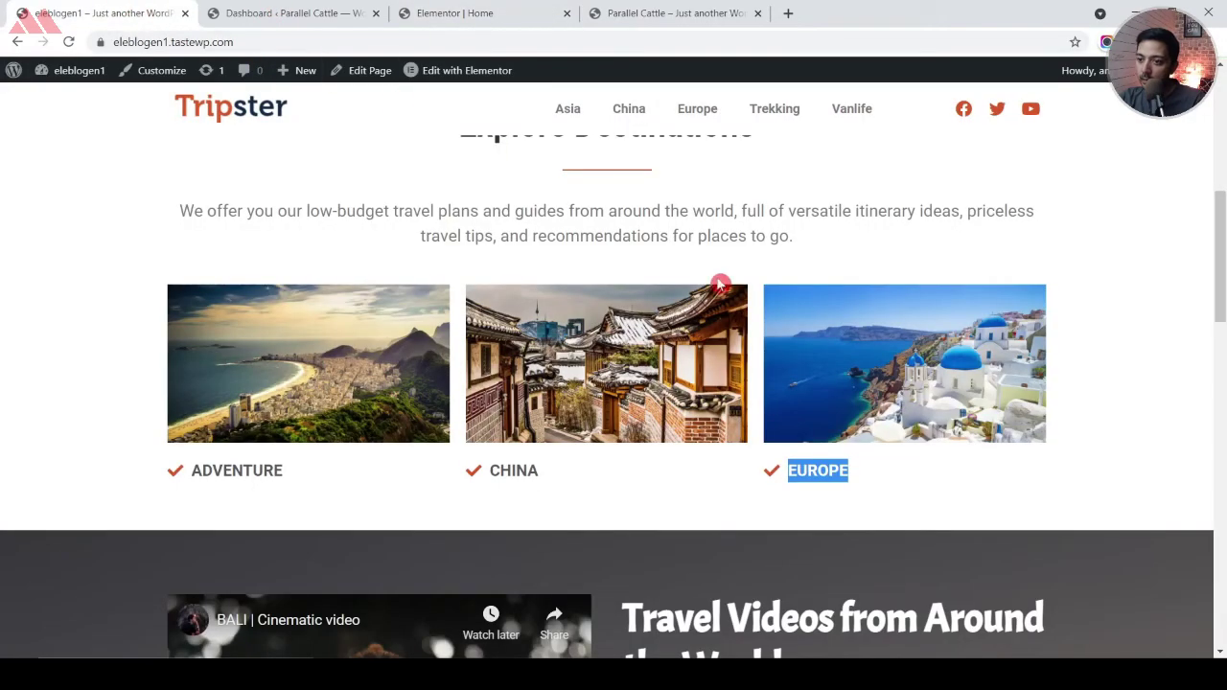
pyautogui.scroll(-2, 721, 284)
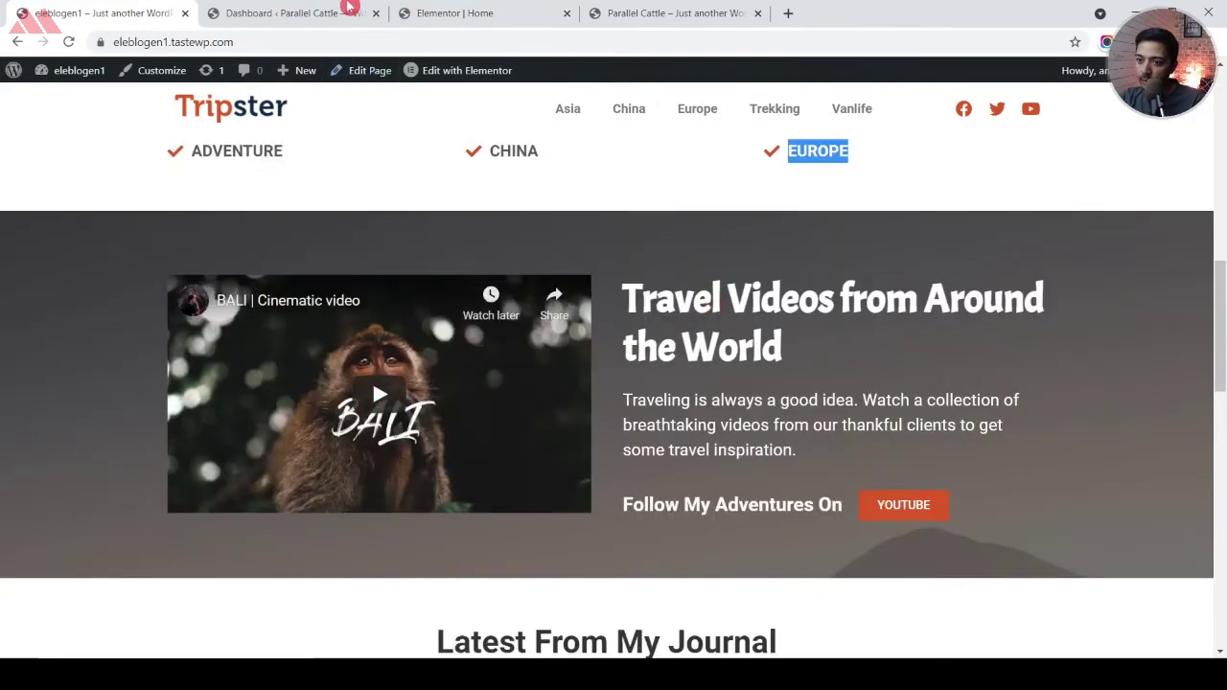
pyautogui.click(350, 9)
pyautogui.click(426, 9)
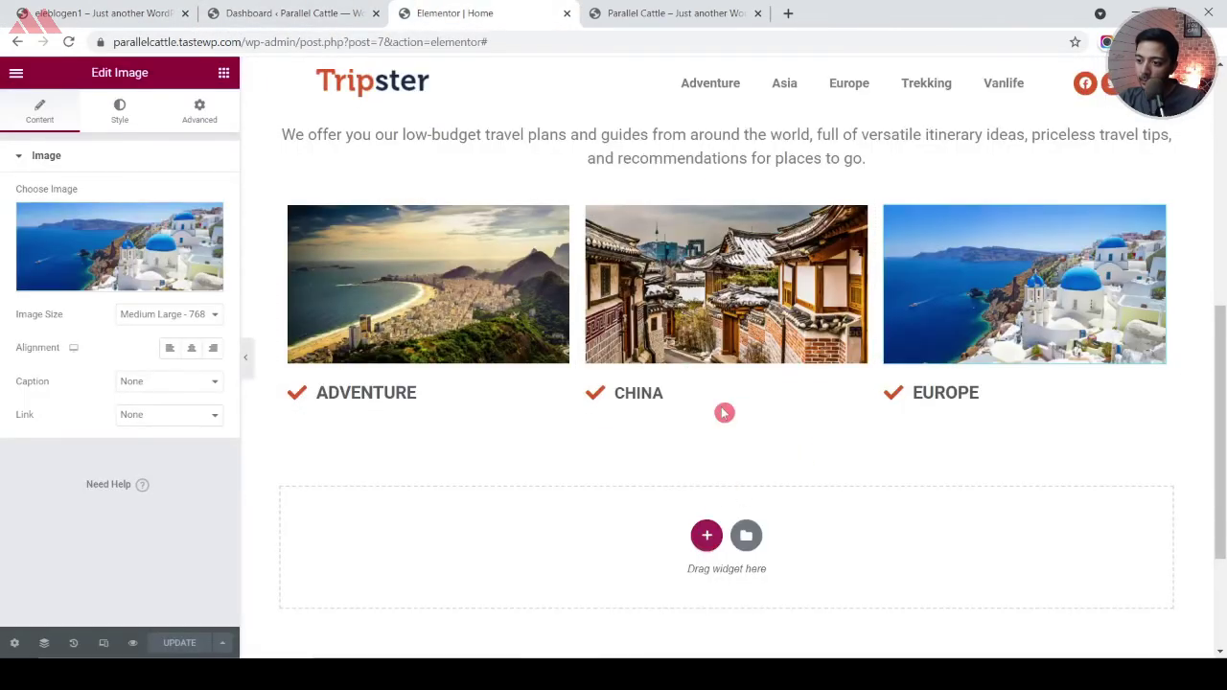
pyautogui.scroll(2, 724, 412)
pyautogui.click(725, 181)
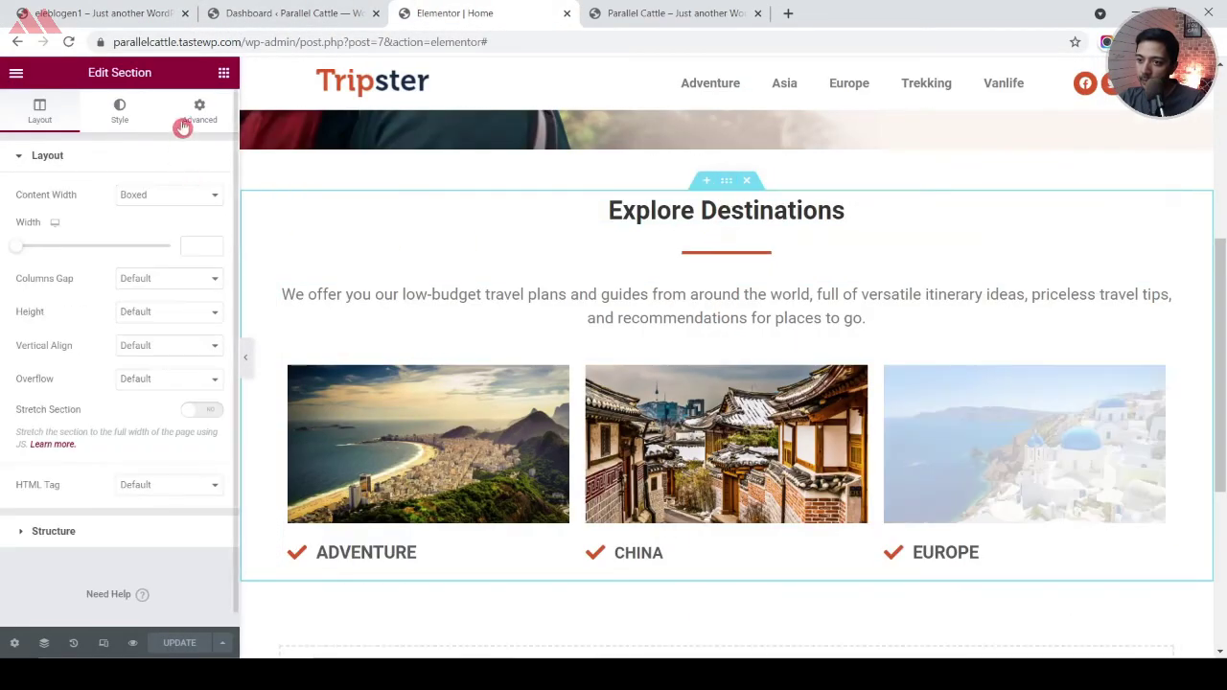
pyautogui.click(196, 111)
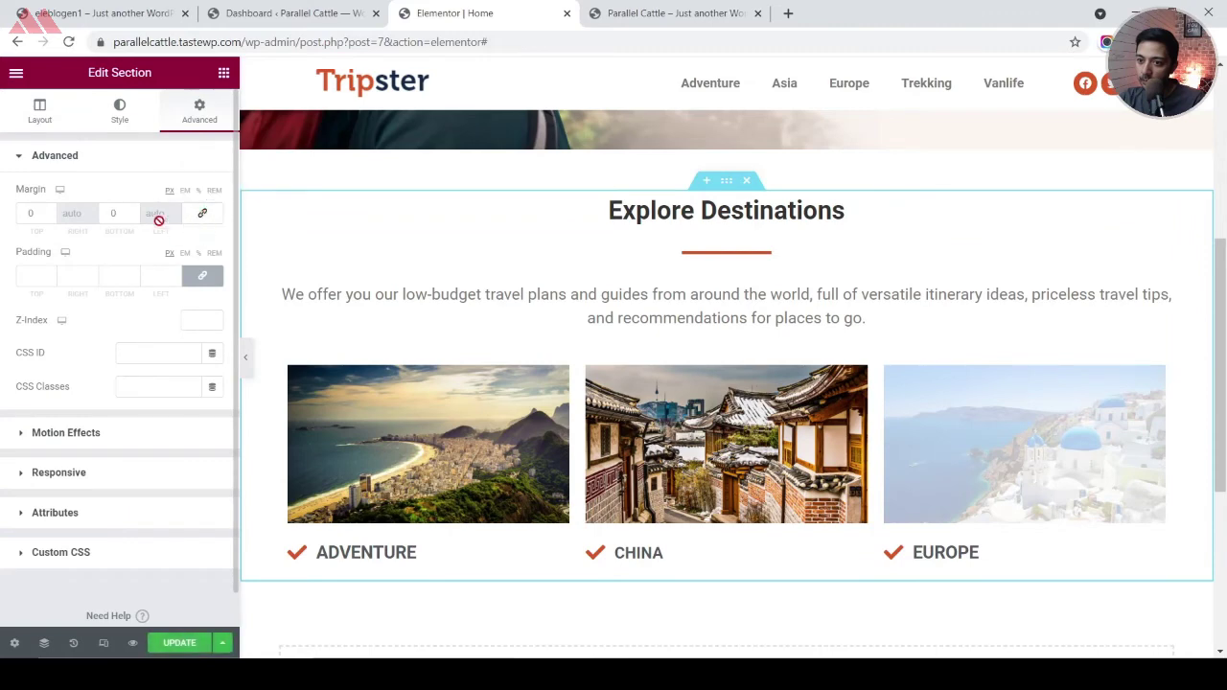
pyautogui.click(113, 212)
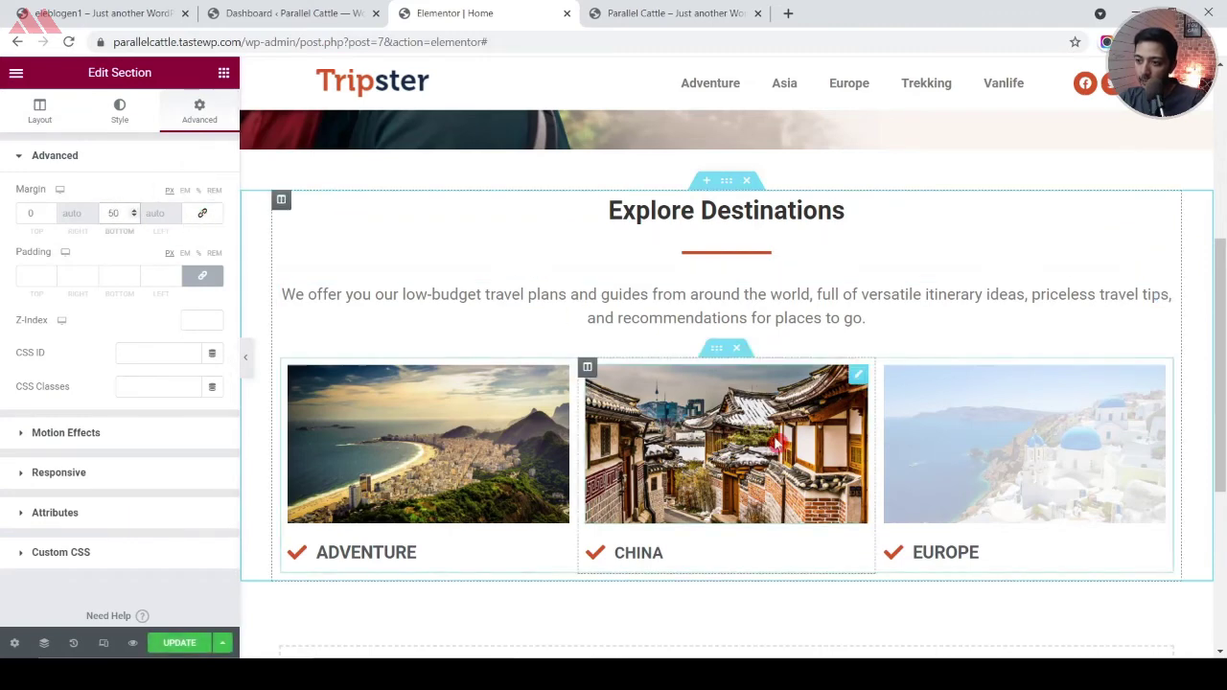
# Add a section with two equal columns below Explore Destinations and set its height to Min Height
pyautogui.scroll(-3, 729, 413)
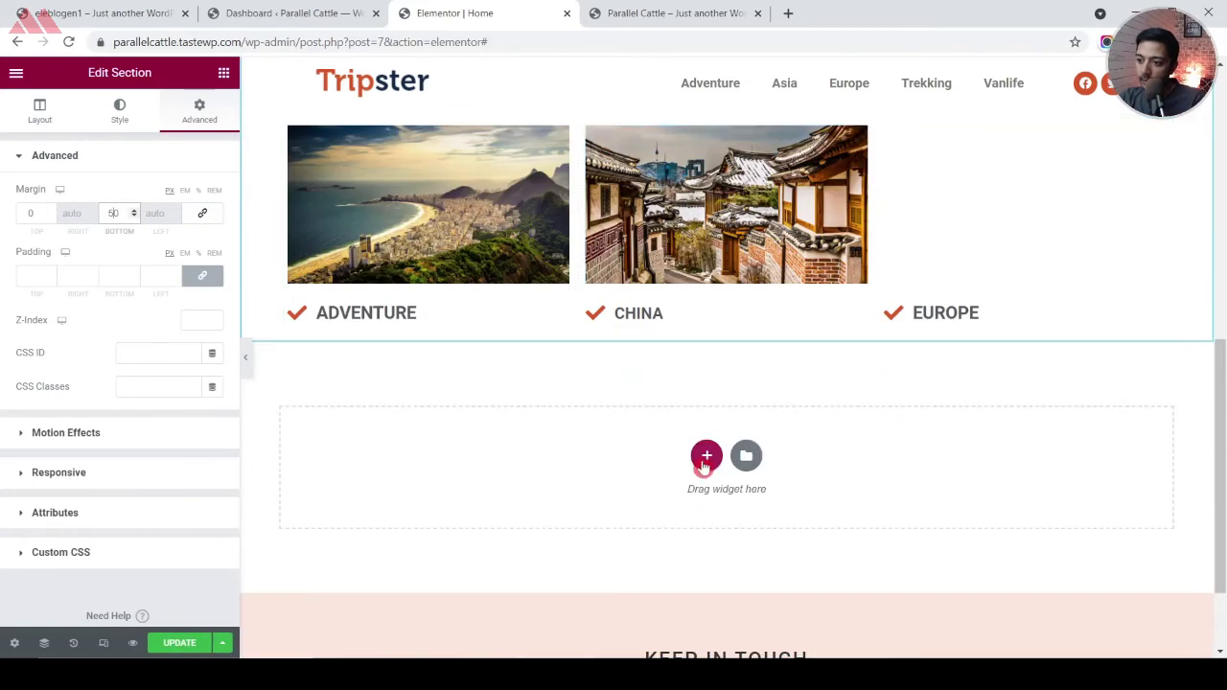
pyautogui.click(703, 460)
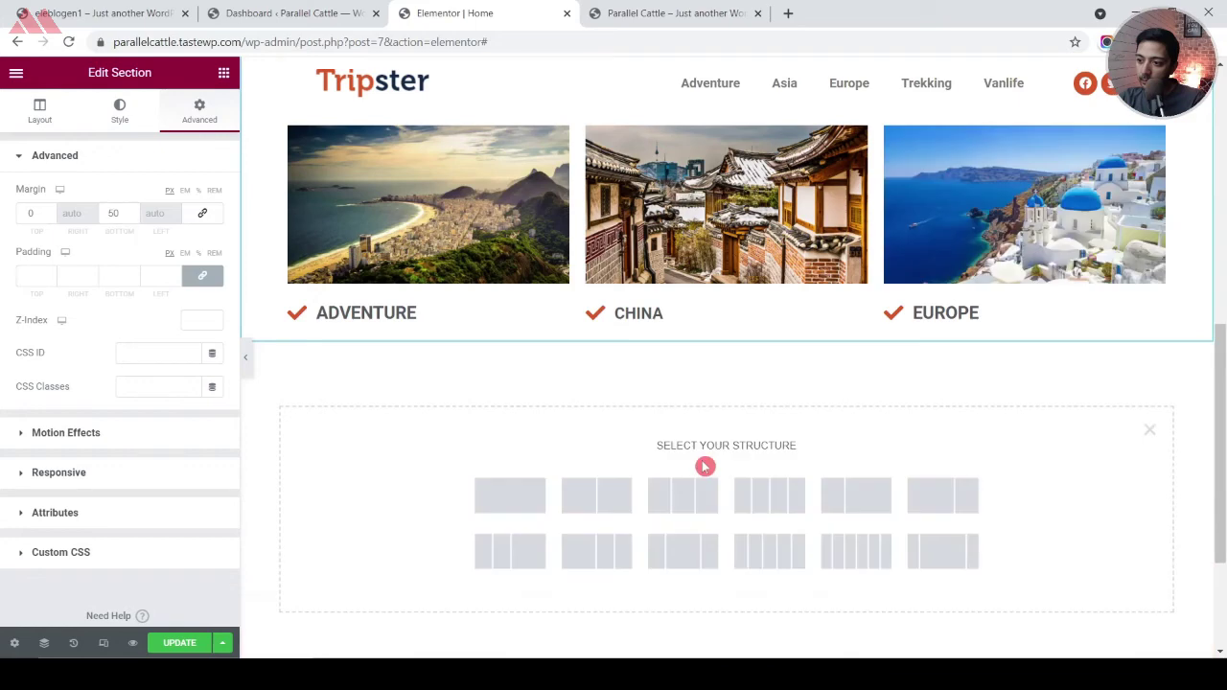
pyautogui.click(609, 506)
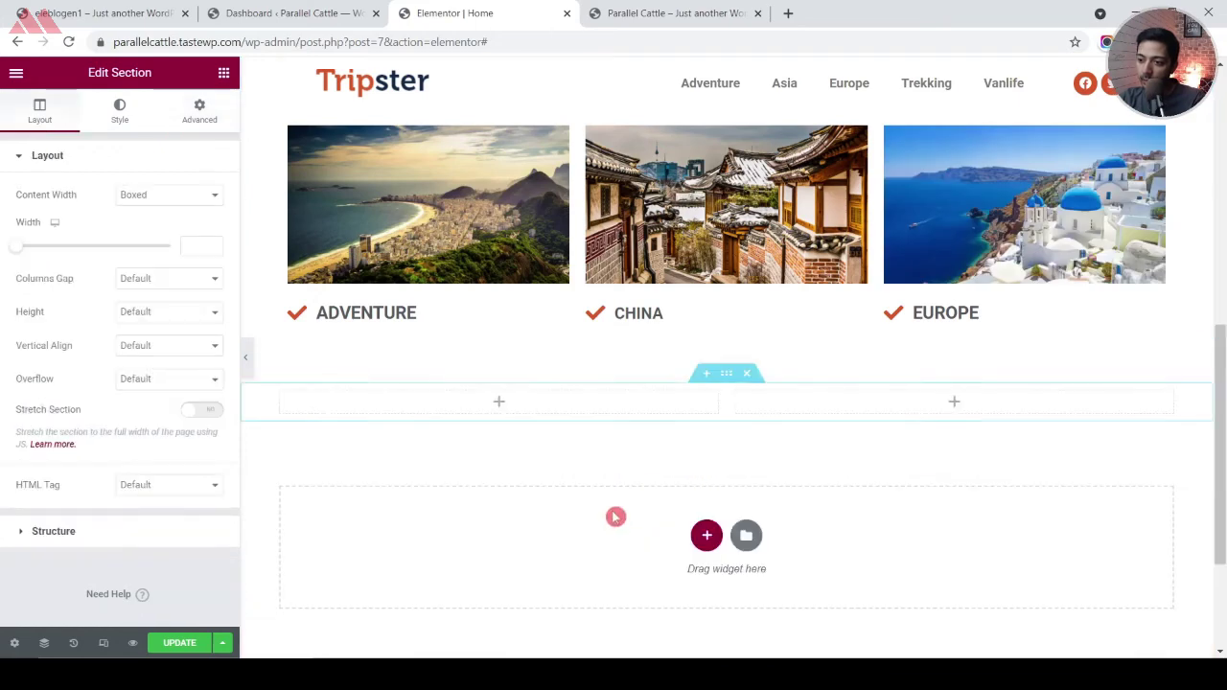
pyautogui.click(154, 313)
pyautogui.click(142, 387)
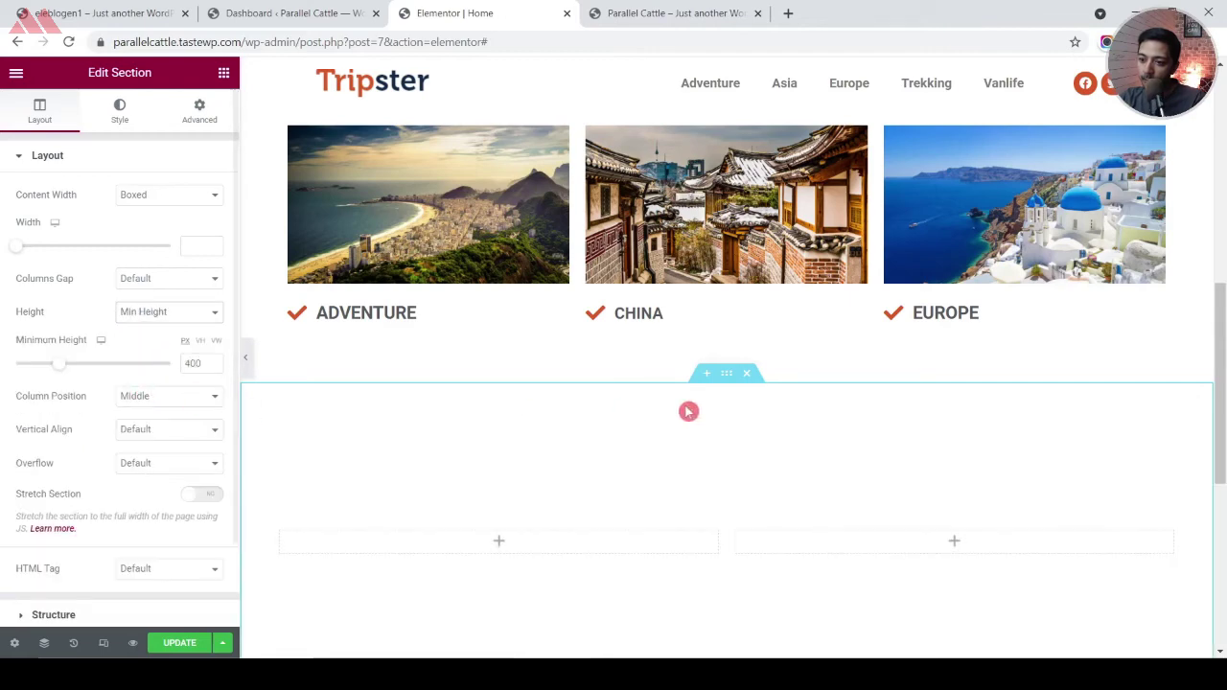
# Give the new two-column section a classic background using the about-bg-copyright.jpg mountain photo from the media library
pyautogui.scroll(-2, 736, 407)
pyautogui.scroll(-1, 189, 381)
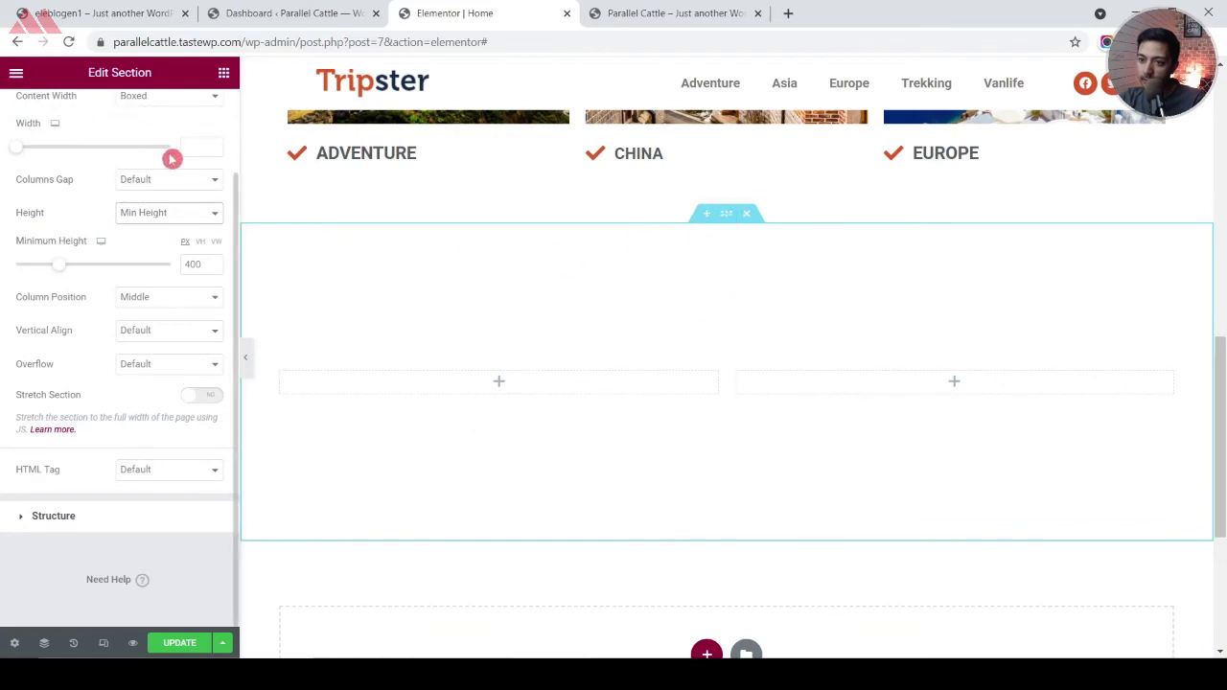
pyautogui.scroll(1, 163, 154)
pyautogui.click(124, 106)
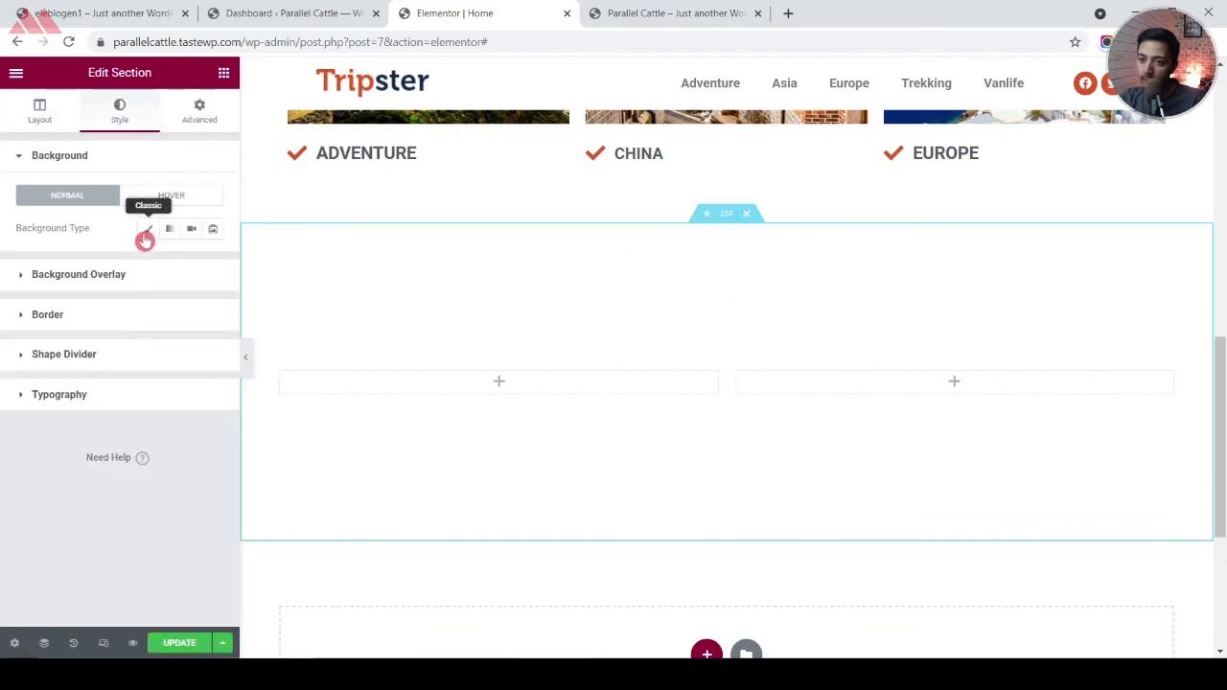
pyautogui.click(146, 231)
pyautogui.click(135, 310)
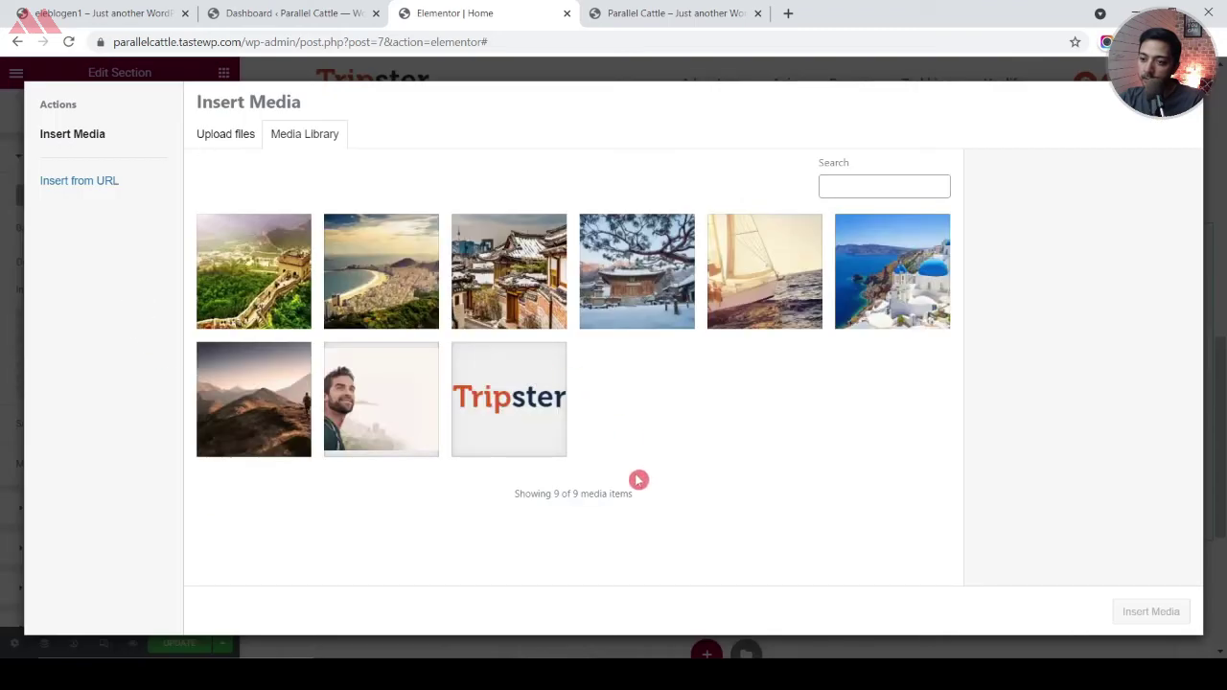
pyautogui.click(221, 434)
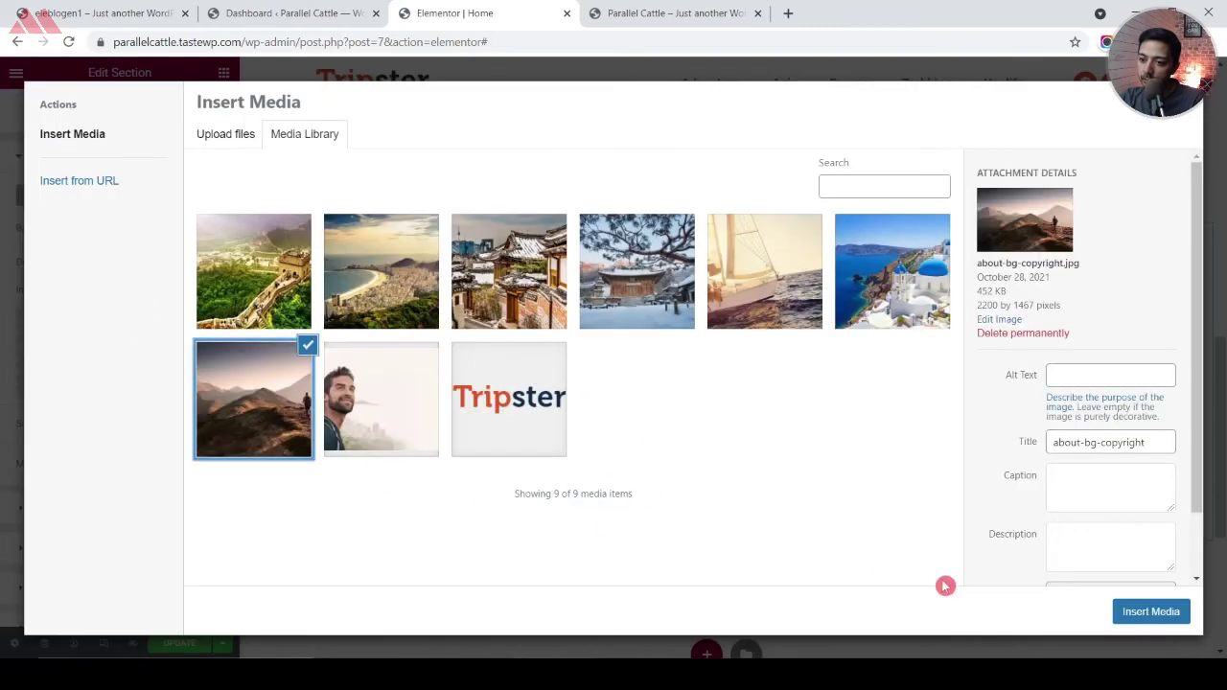
pyautogui.click(1171, 619)
# Set the section's background image to Top Center position, No-repeat and Cover size
pyautogui.click(135, 415)
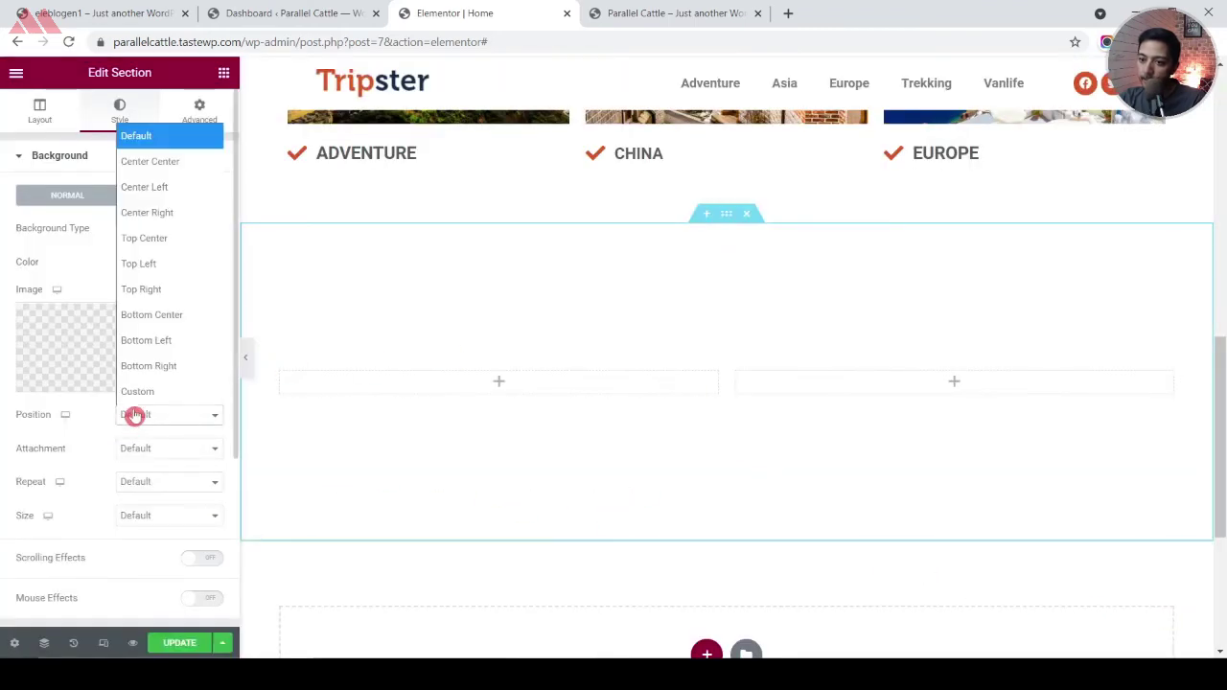
pyautogui.click(161, 347)
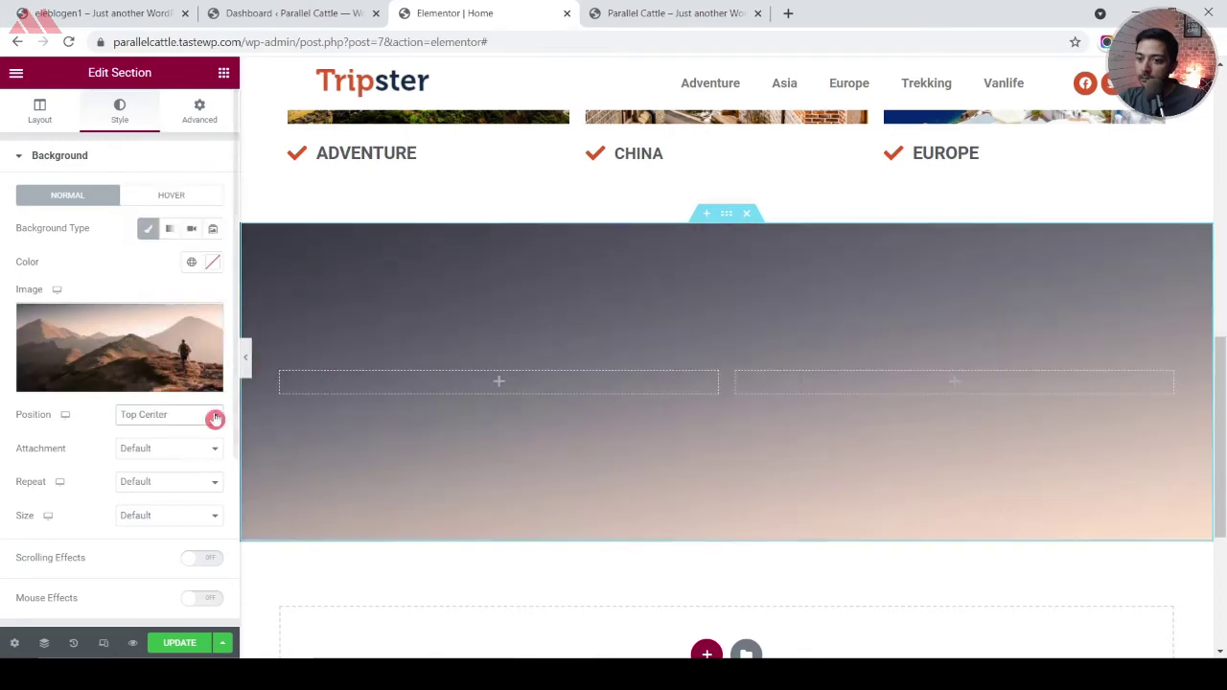
pyautogui.click(166, 489)
pyautogui.click(159, 526)
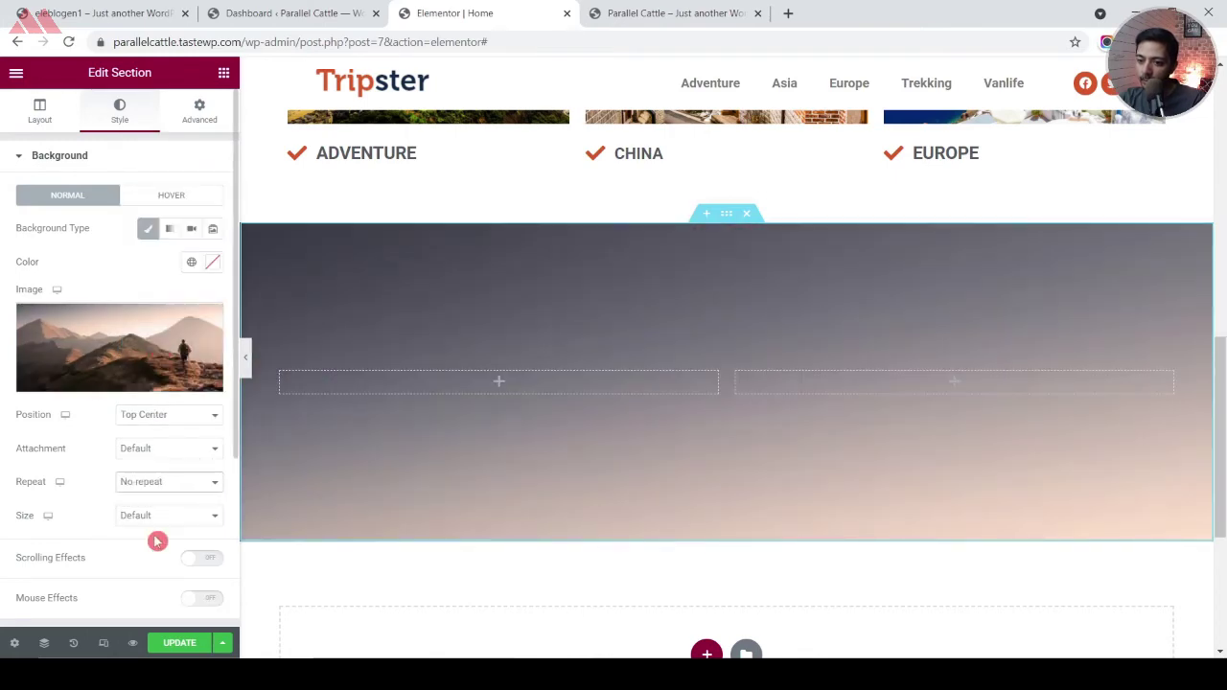
pyautogui.click(157, 516)
pyautogui.click(151, 593)
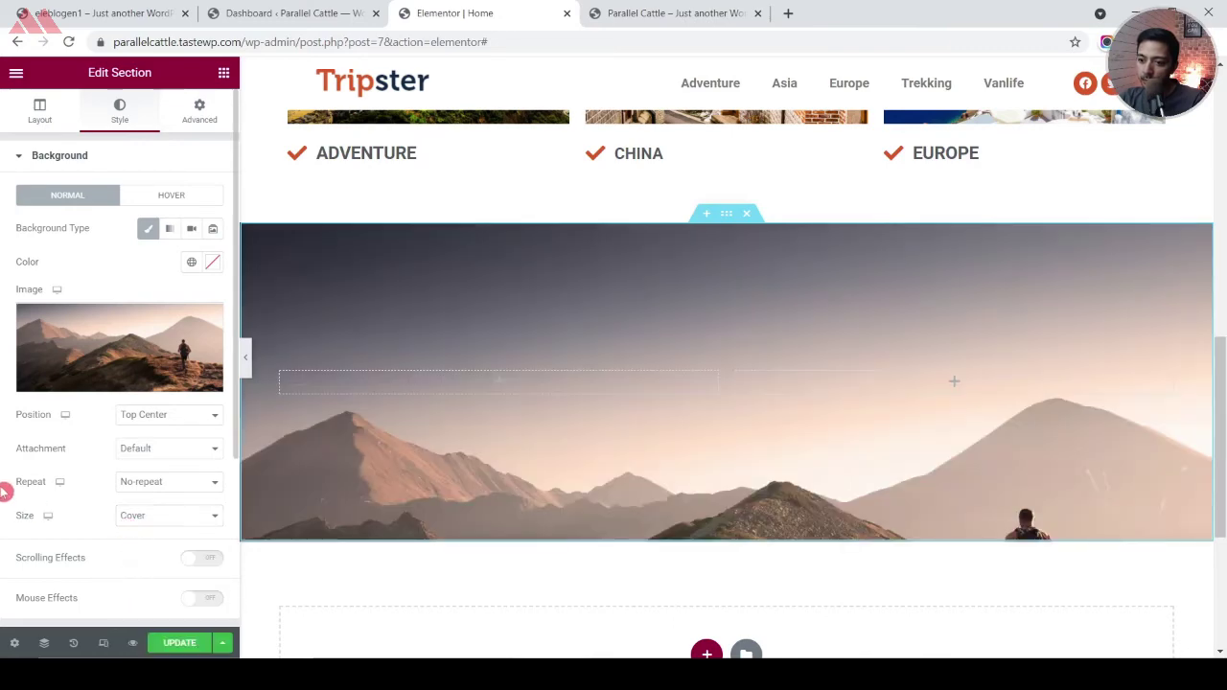
# Add a classic background overlay to the section in the global Primary color with 0.66 opacity
pyautogui.scroll(-2, 92, 393)
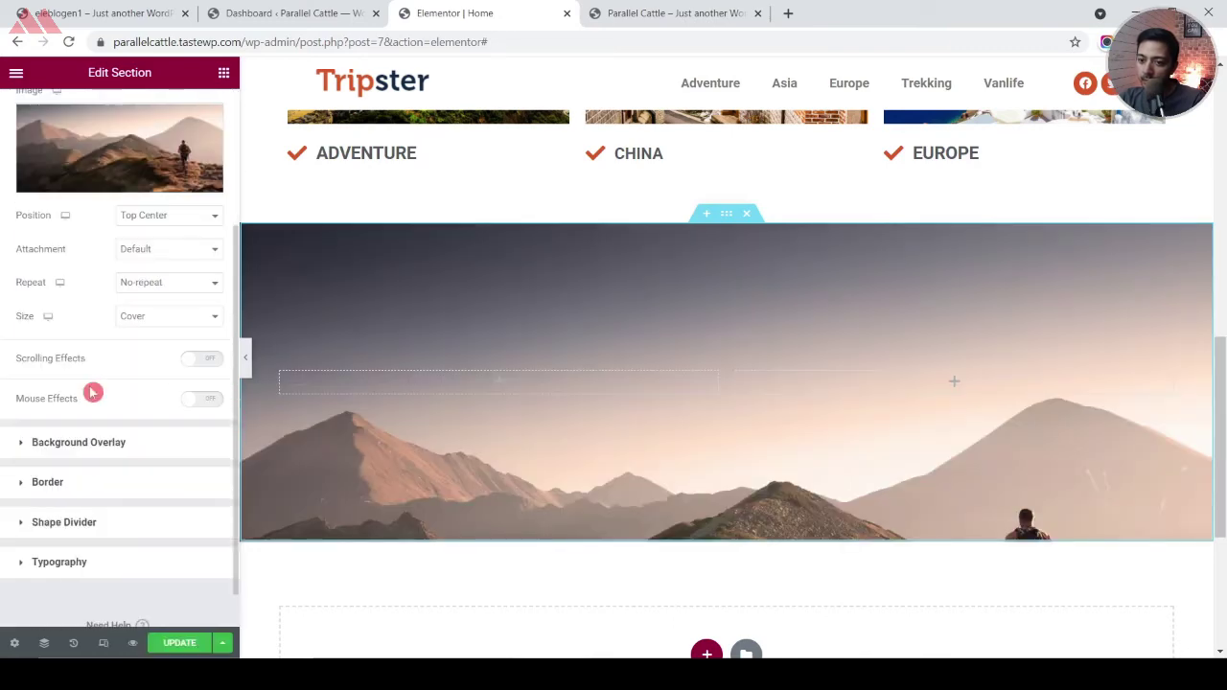
pyautogui.click(59, 447)
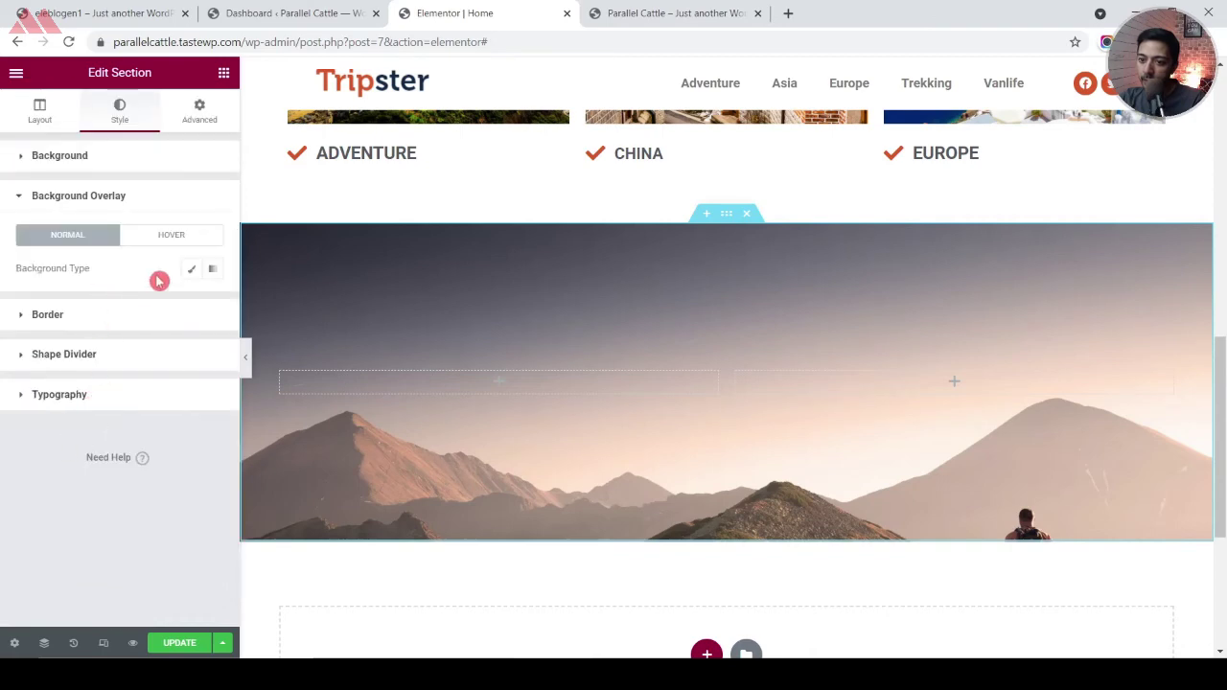
pyautogui.click(191, 269)
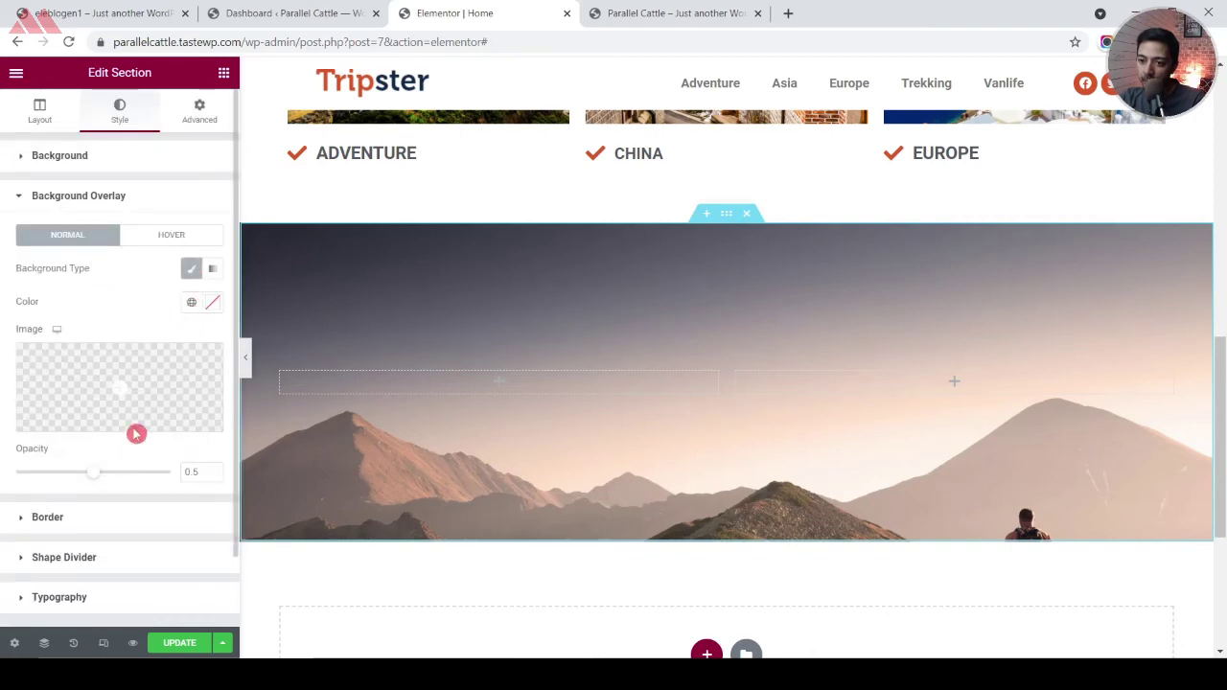
pyautogui.click(202, 303)
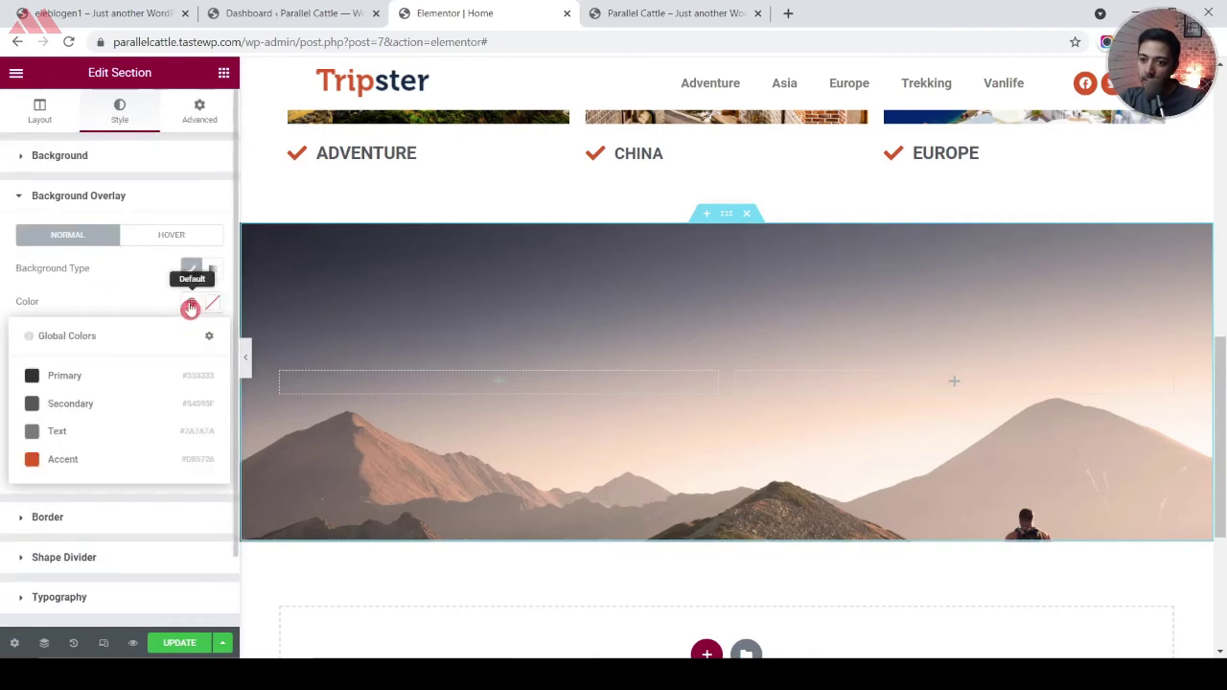
pyautogui.click(86, 382)
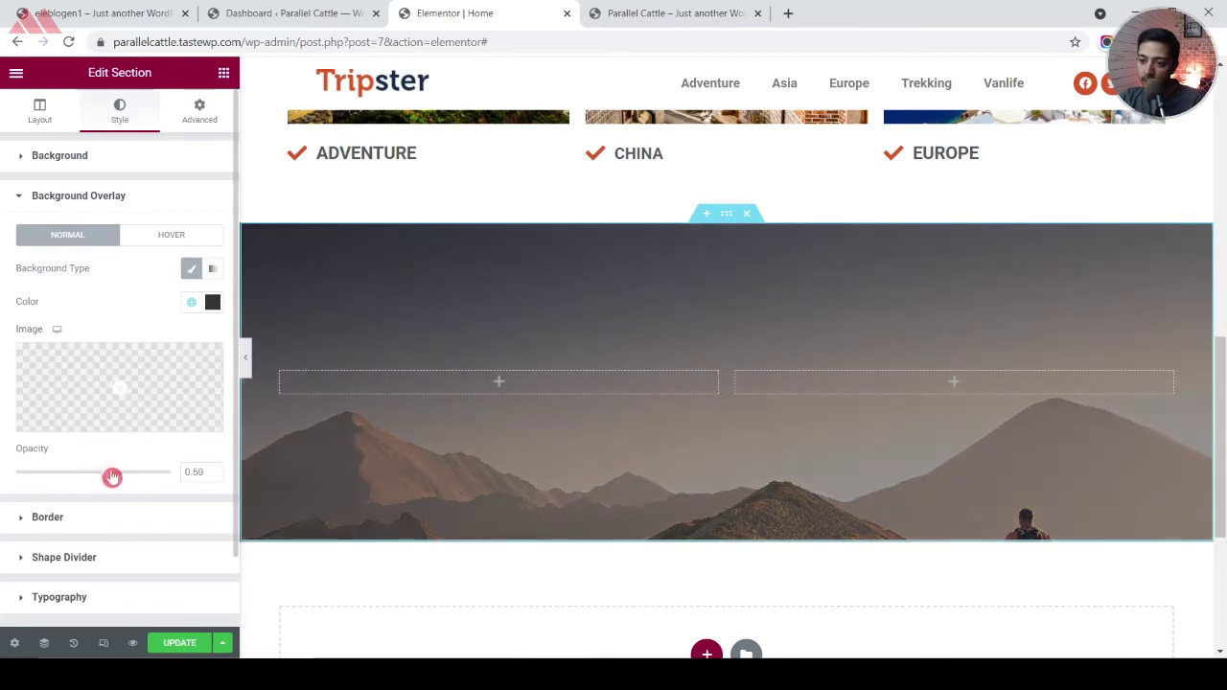
pyautogui.moveTo(113, 476); pyautogui.dragTo(119, 477)
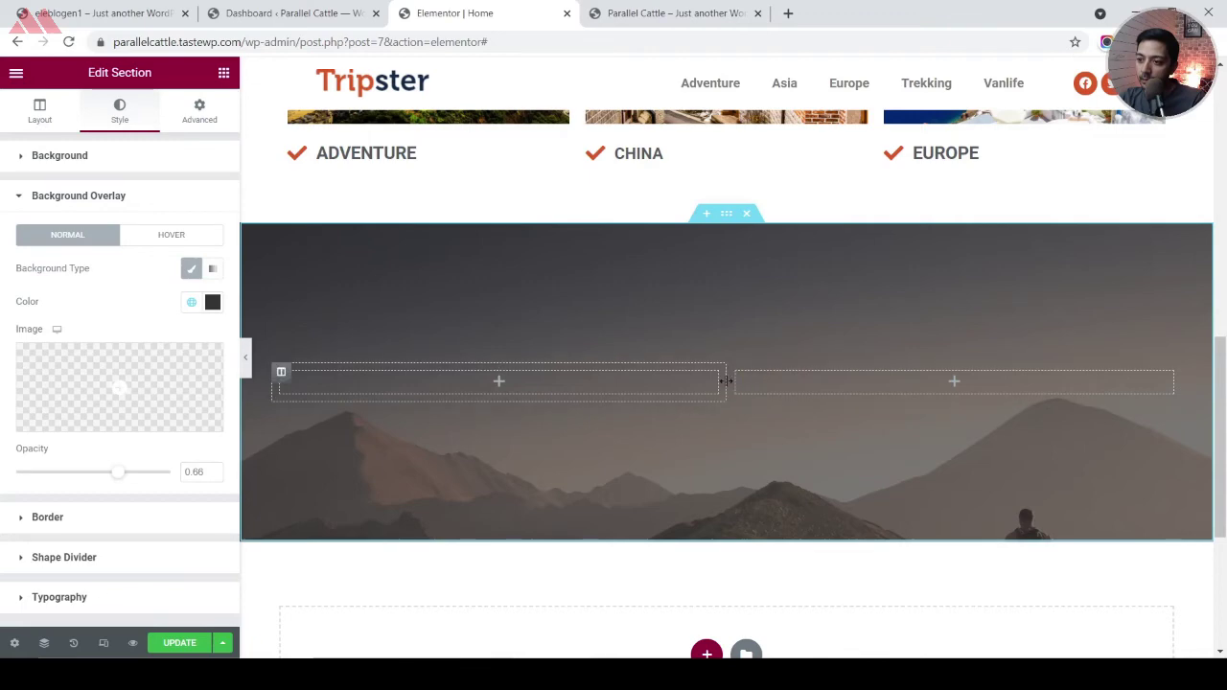
# Widen the section's first column slightly and place a Video widget in it
pyautogui.moveTo(726, 381); pyautogui.dragTo(746, 385)
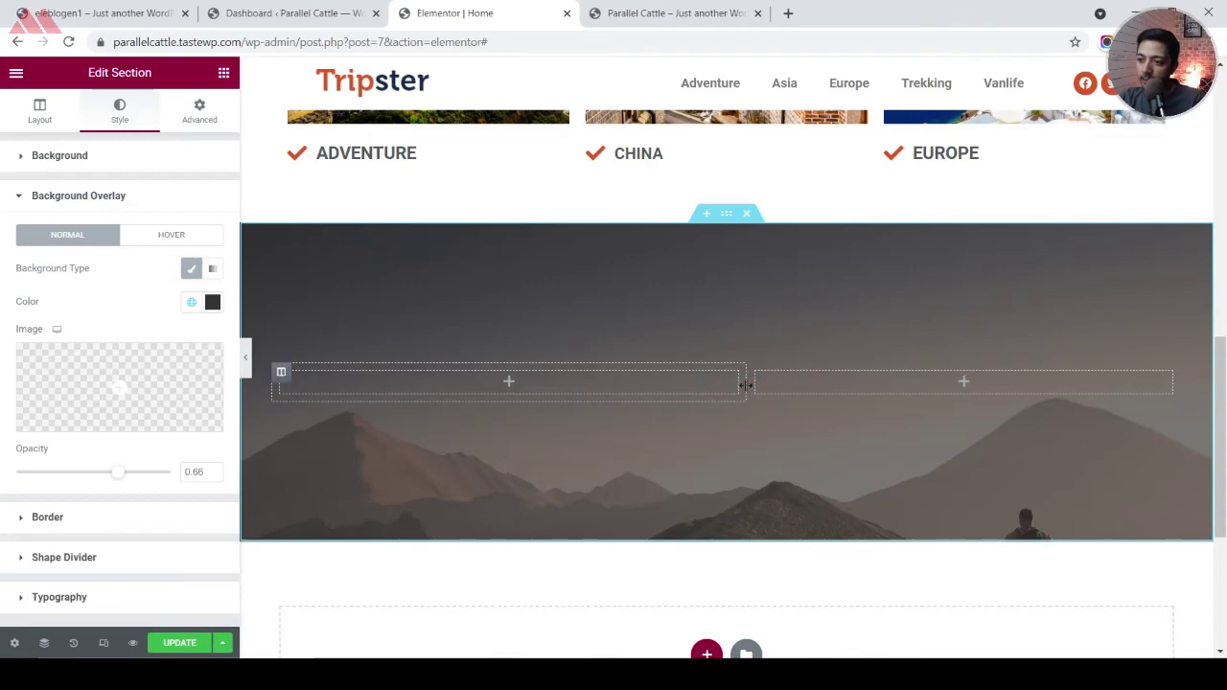
pyautogui.click(223, 75)
pyautogui.moveTo(83, 372); pyautogui.dragTo(408, 383)
# Copy the BALI cinematic video's URL from the reference site and use it as the Video widget's YouTube link in Elementor
pyautogui.click(131, 10)
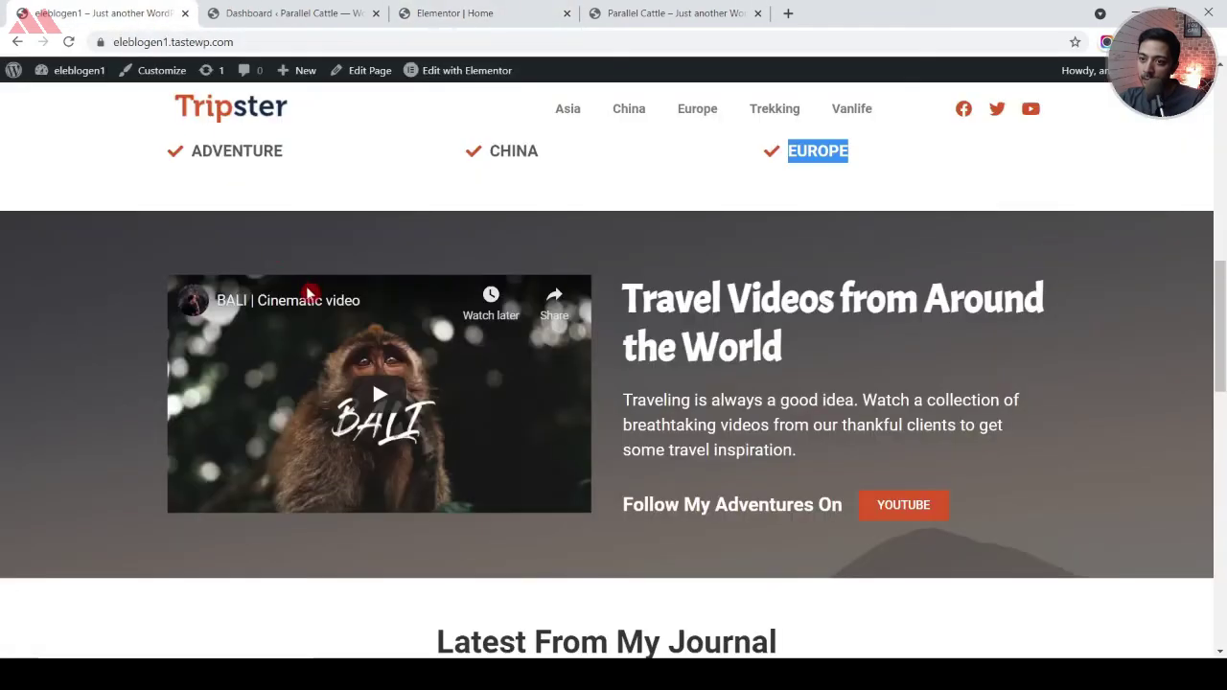
pyautogui.rightClick(308, 299)
pyautogui.click(355, 397)
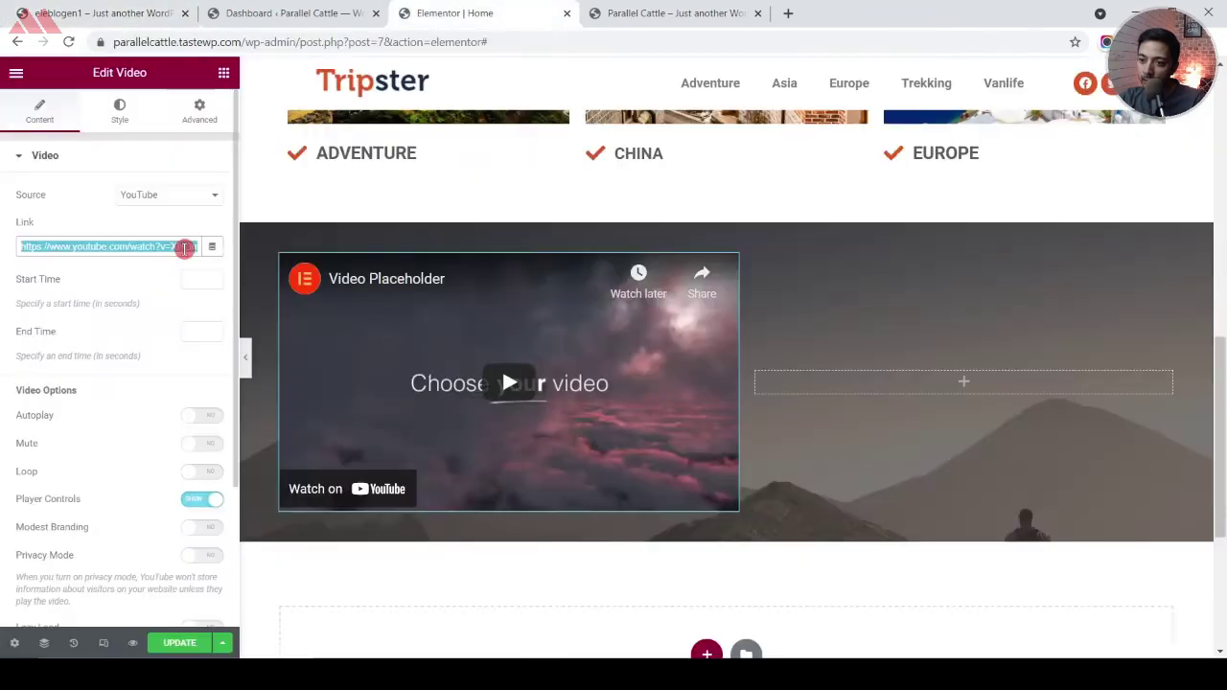
pyautogui.hotkey('ctrl', 'v')
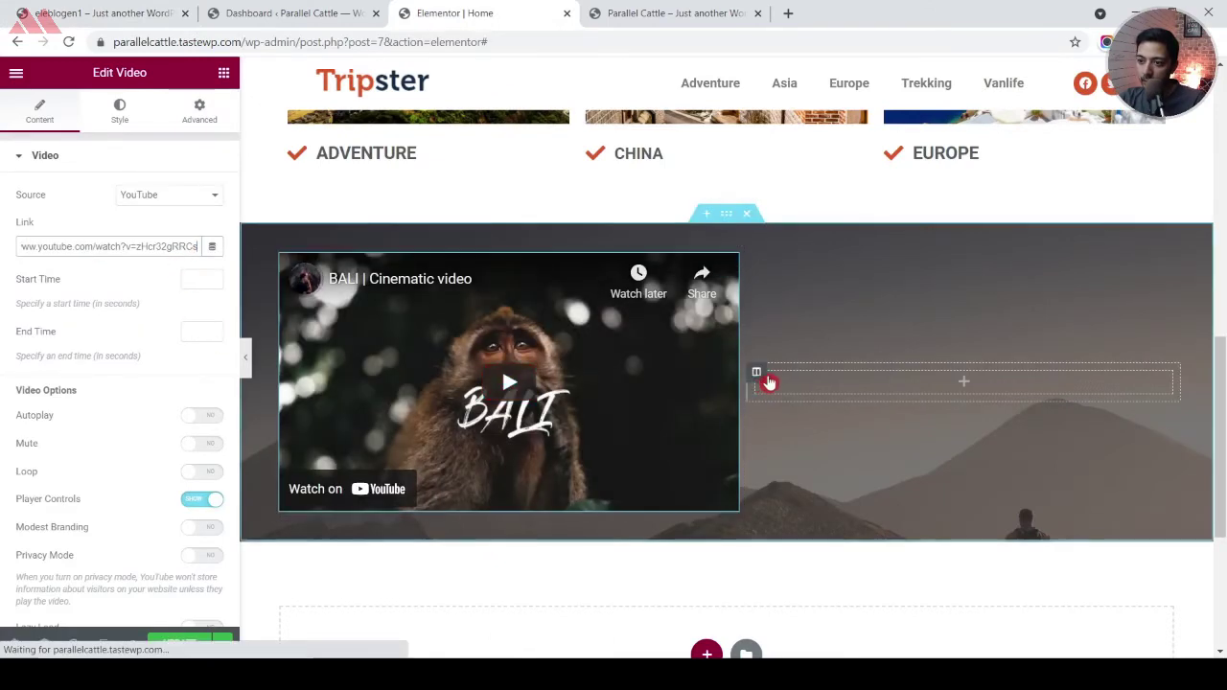
# Copy the heading text "Travel Videos from Around the World" from the reference site and return to the Elementor page
pyautogui.hotkey('ctrl', '1')
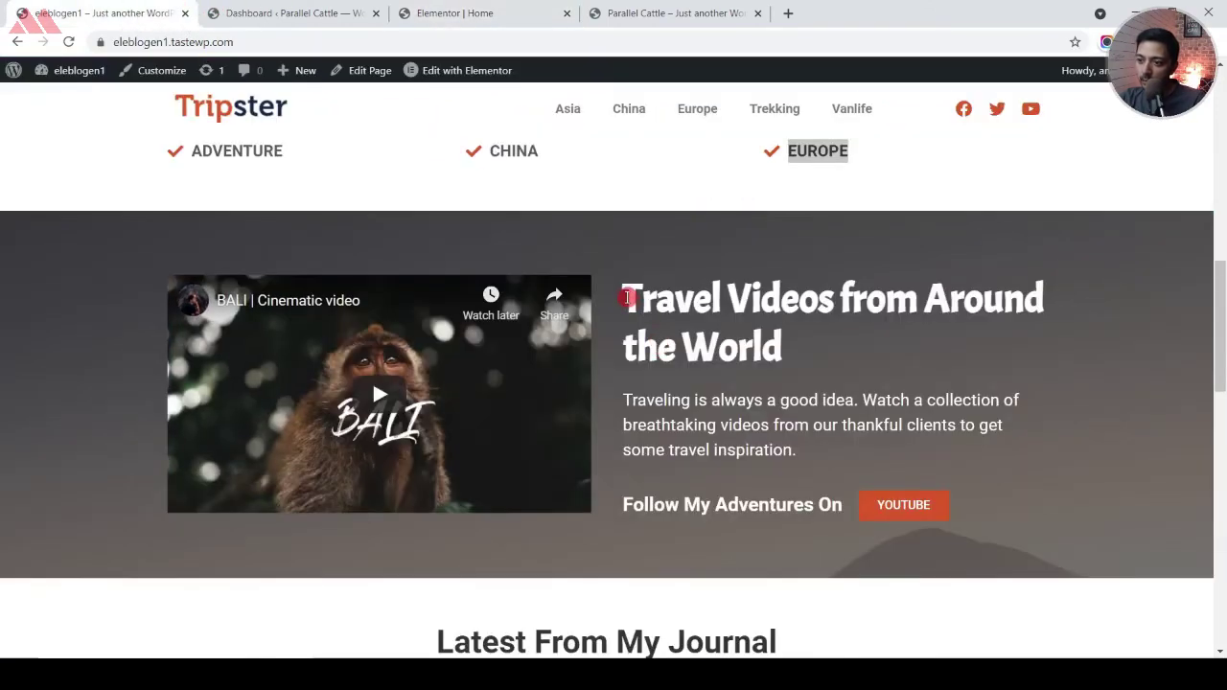
pyautogui.moveTo(625, 298); pyautogui.dragTo(725, 331)
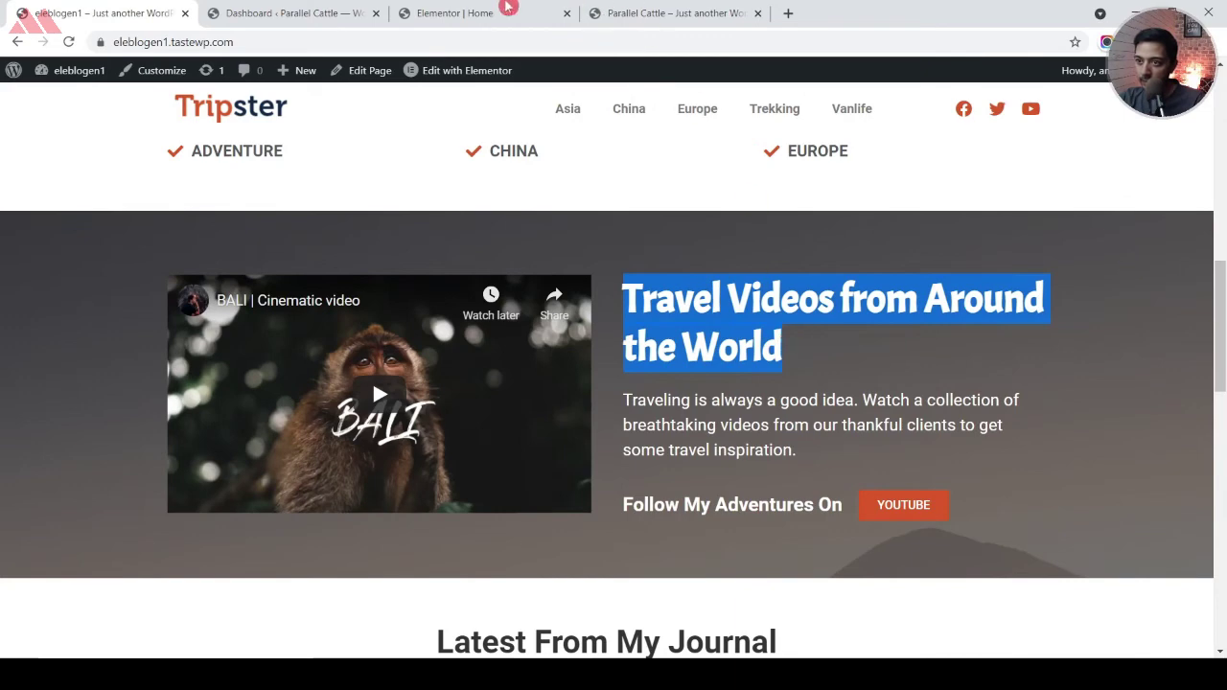
pyautogui.click(508, 8)
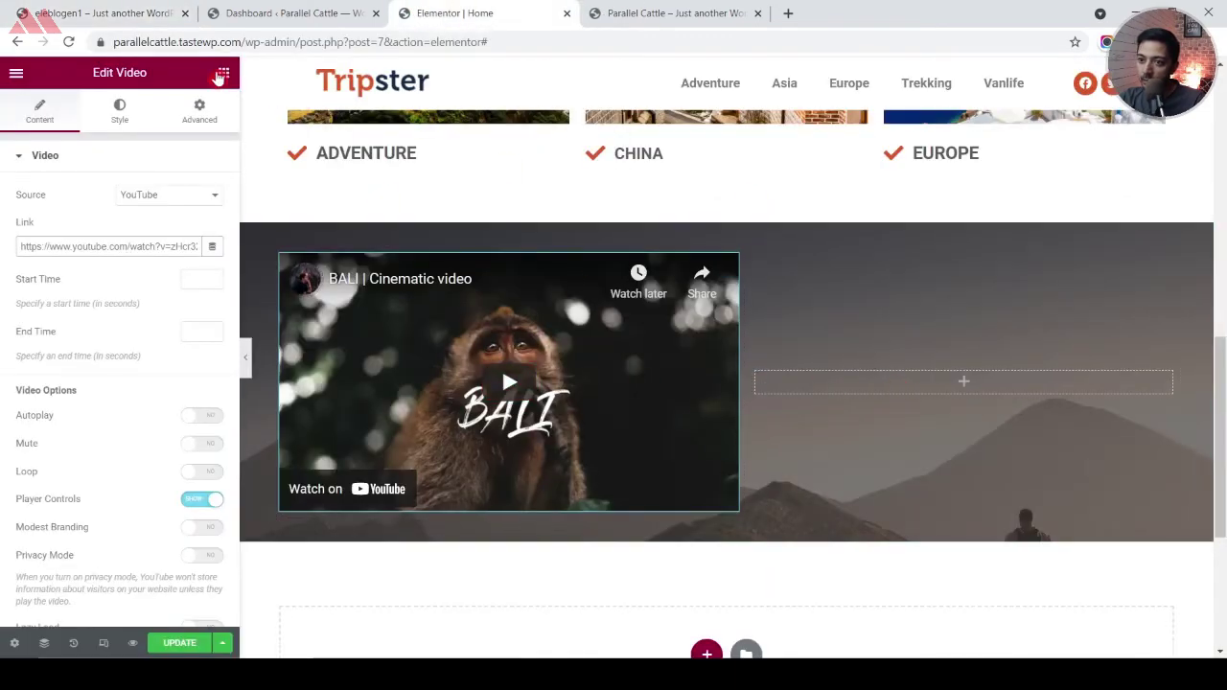
# Copy the hero heading "My Daily Travel Blog To Inspire And Get You Motivated!" into the empty column beside the video
pyautogui.click(222, 73)
pyautogui.moveTo(178, 225)
pyautogui.mouseDown()
pyautogui.moveTo(671, 305)
pyautogui.moveTo(822, 366)
pyautogui.moveTo(446, 255)
pyautogui.moveTo(176, 220)
pyautogui.mouseUp()
pyautogui.scroll(8, 897, 315)
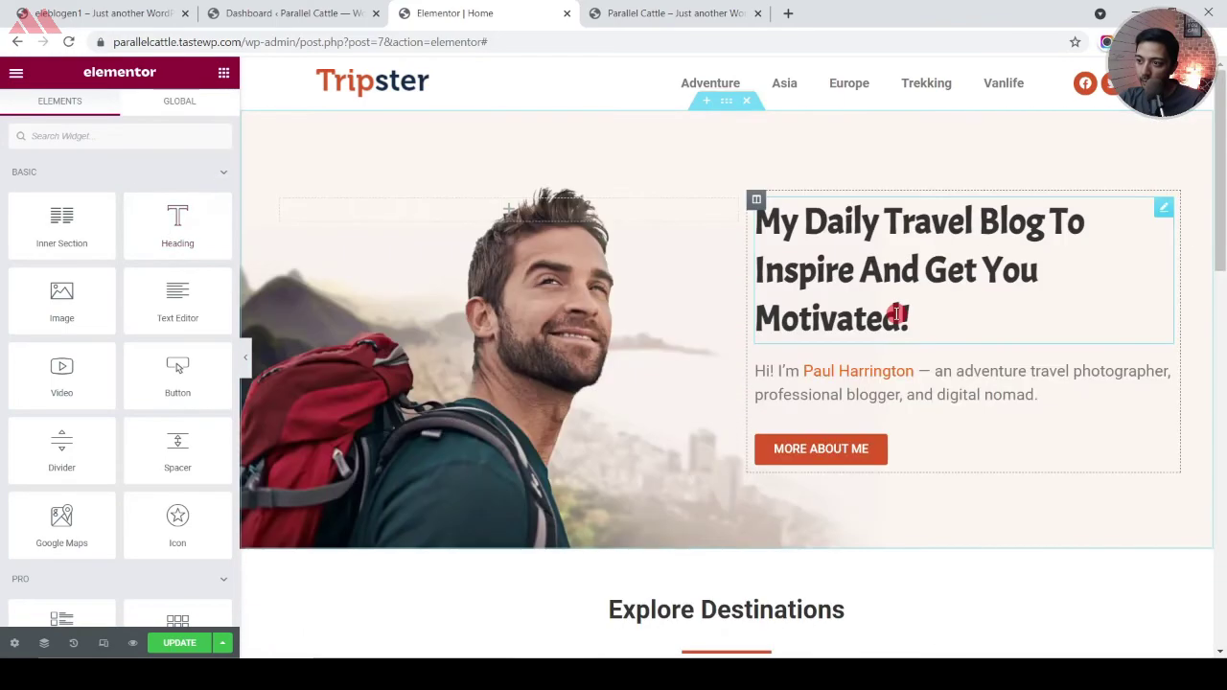
pyautogui.rightClick(874, 288)
pyautogui.click(893, 351)
pyautogui.scroll(-5, 847, 397)
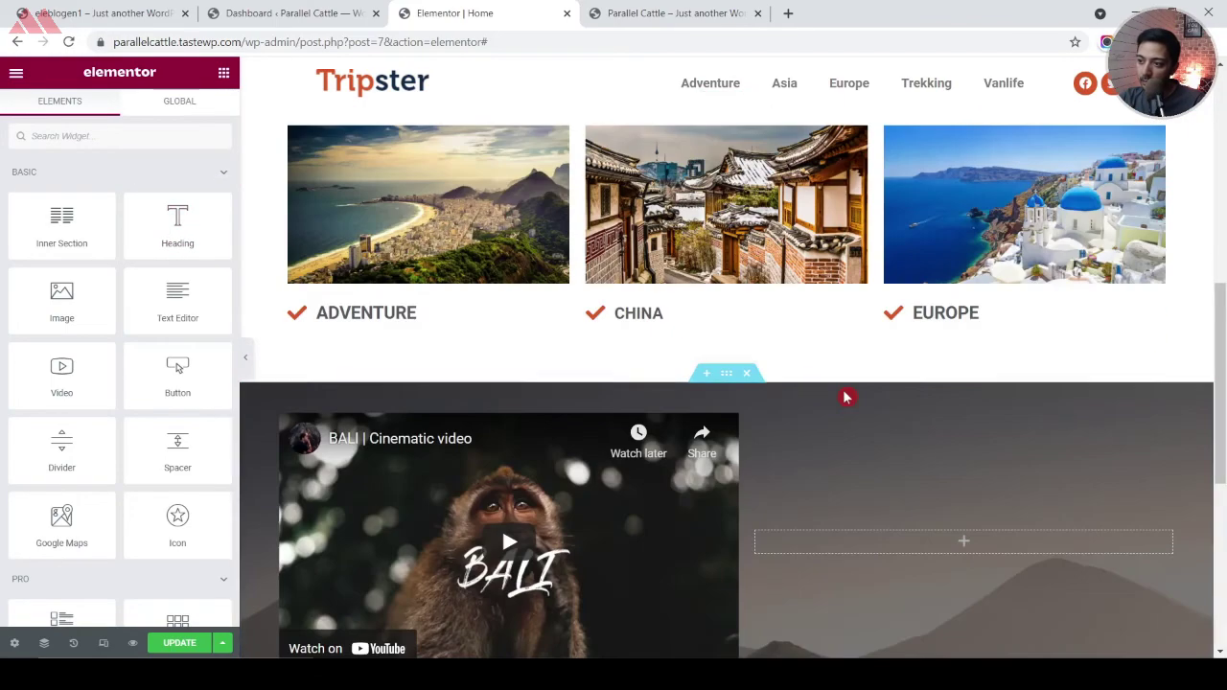
pyautogui.scroll(-2, 838, 493)
pyautogui.rightClick(962, 377)
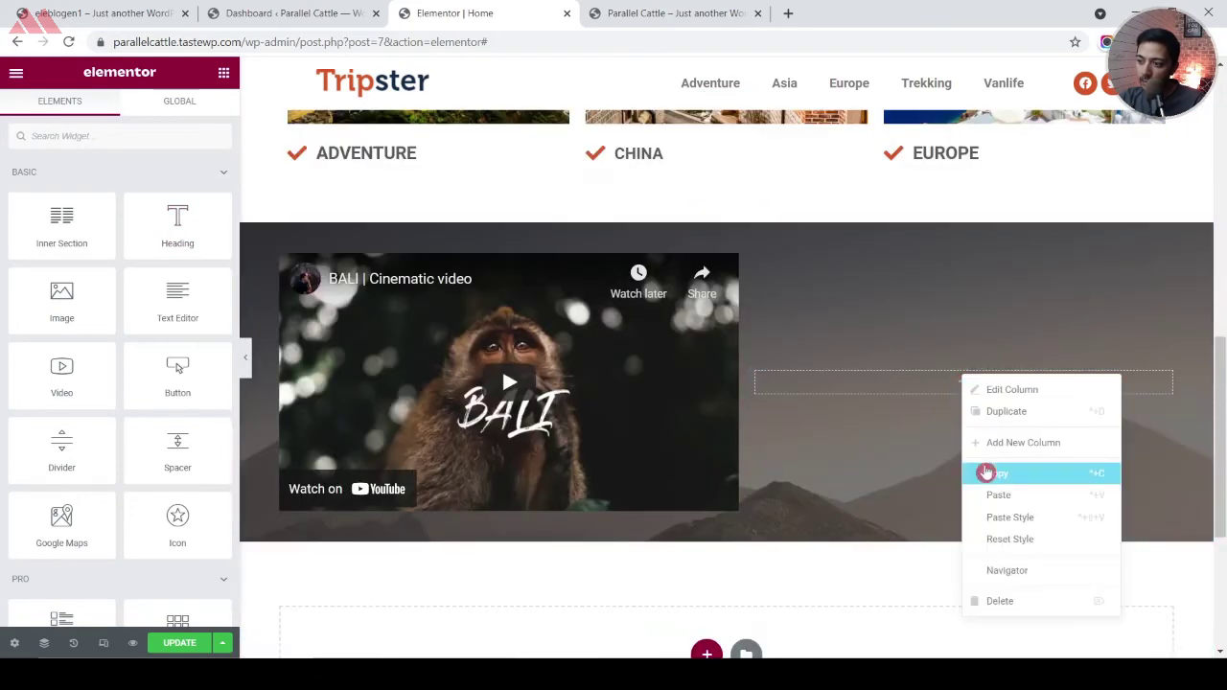
pyautogui.click(995, 495)
# Change the pasted heading's title to "Travel Videos from Around the World" and its text color to white
pyautogui.tripleClick(52, 230)
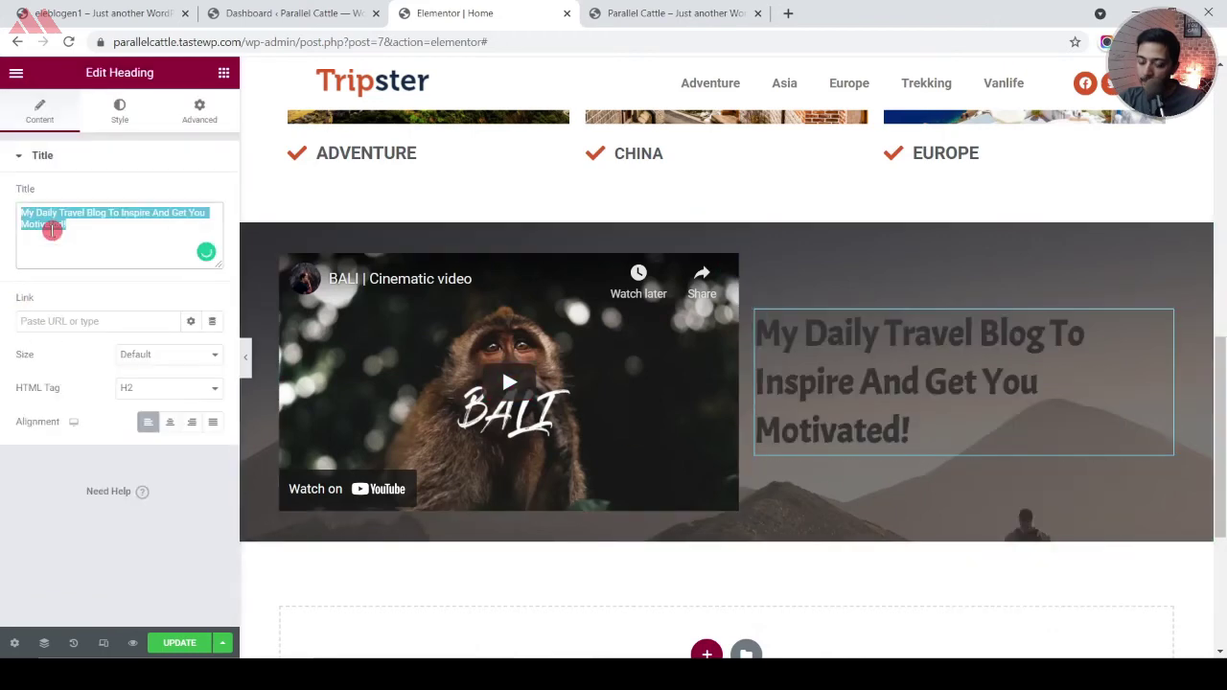
pyautogui.hotkey('ctrl', 'v')
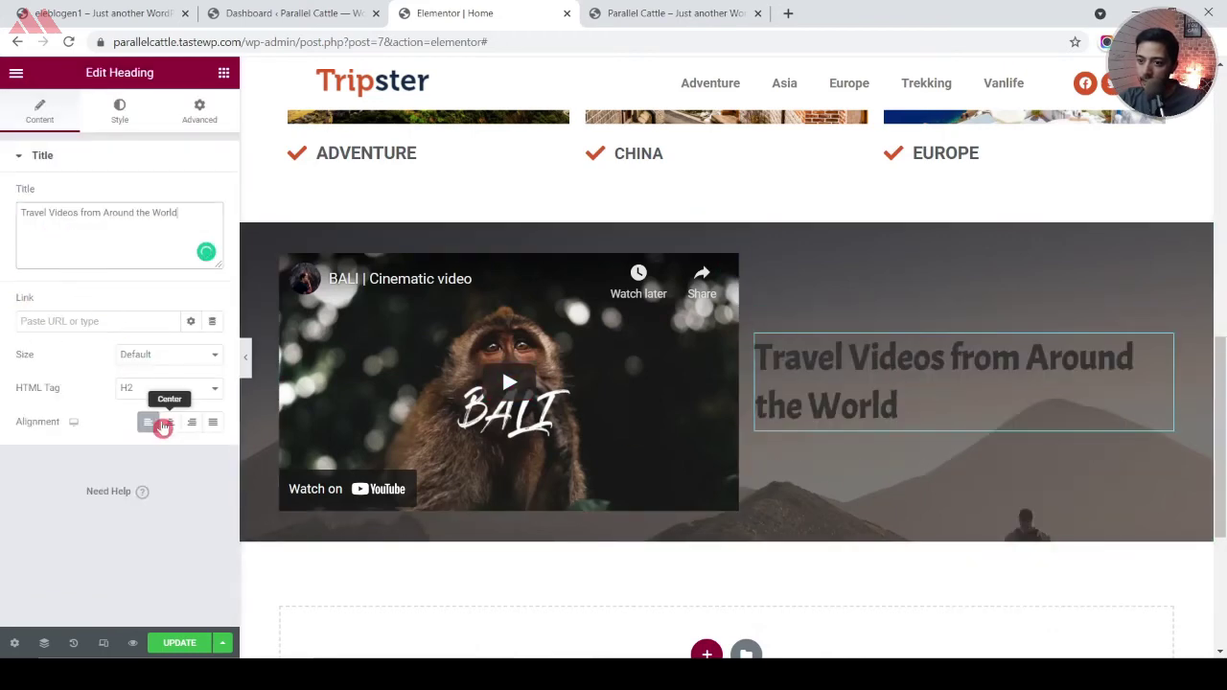
pyautogui.click(122, 118)
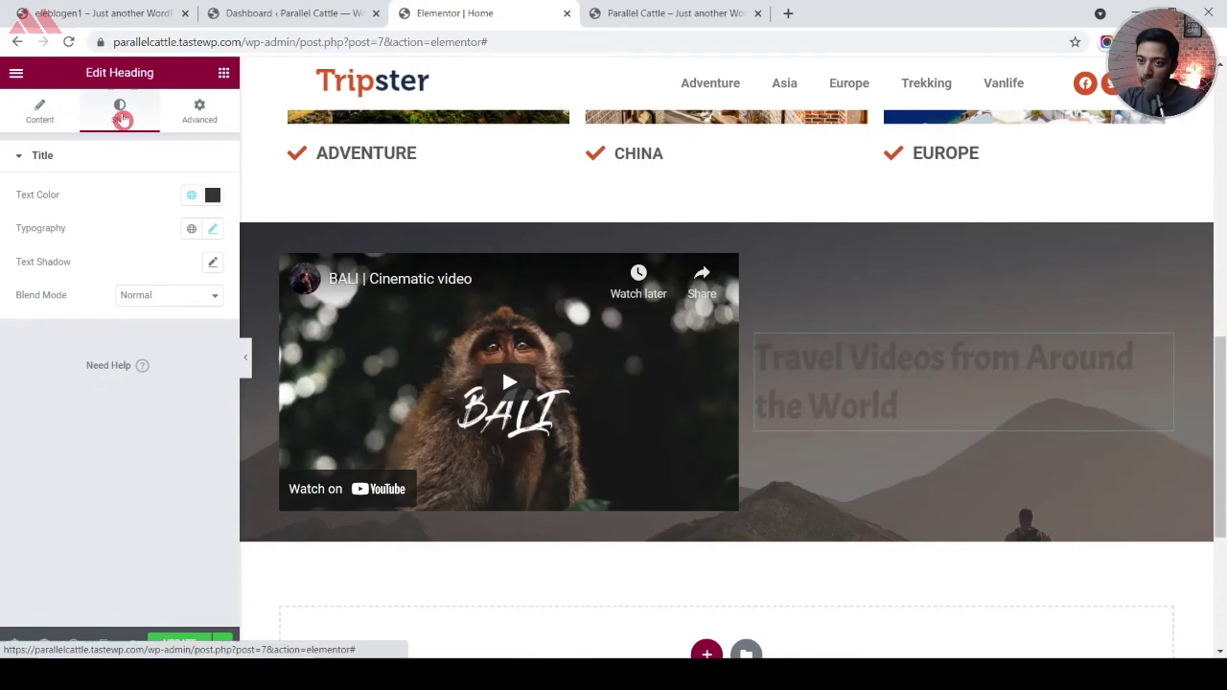
pyautogui.click(212, 195)
pyautogui.moveTo(32, 269); pyautogui.dragTo(5, 261)
pyautogui.click(64, 195)
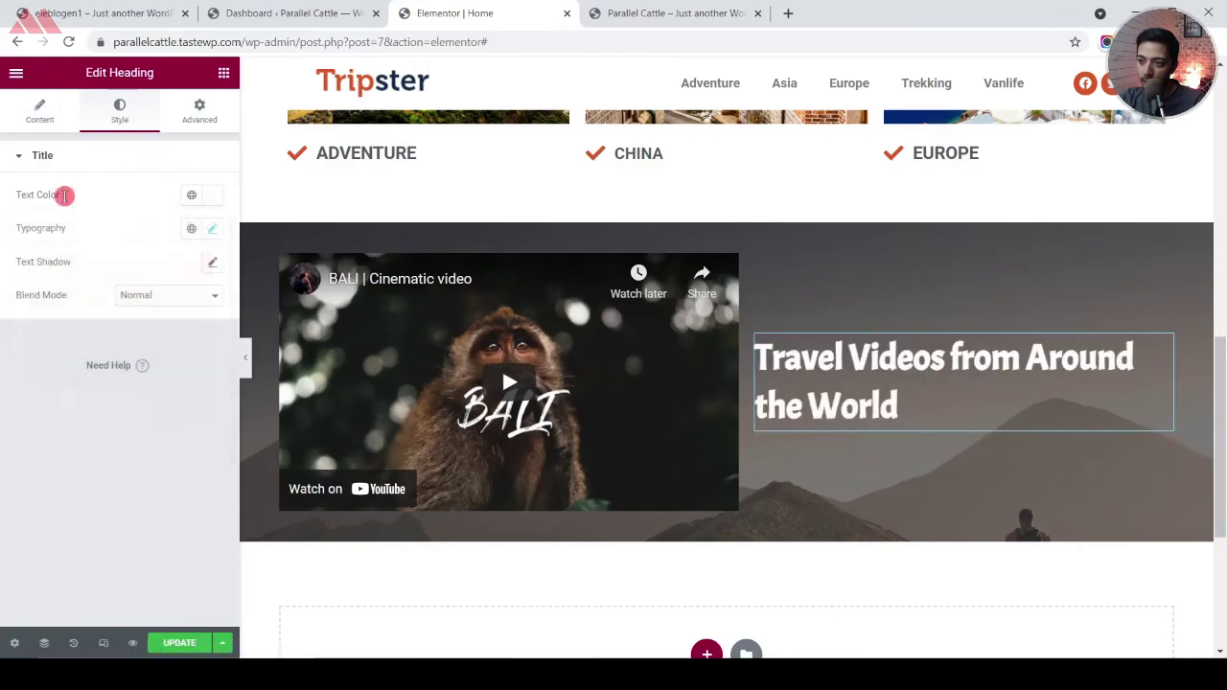
# Copy the "Traveling is always a good idea" paragraph from the reference site and return to the Elementor page
pyautogui.click(165, 6)
pyautogui.scroll(5, 735, 441)
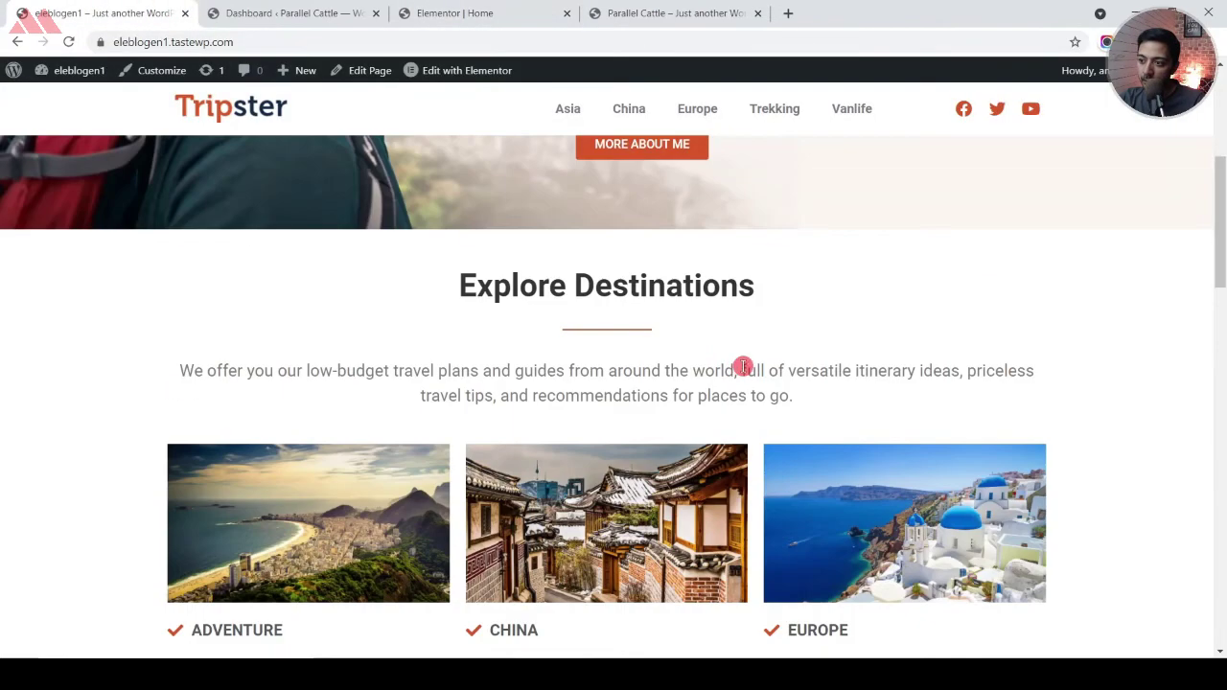
pyautogui.scroll(-5, 739, 355)
pyautogui.tripleClick(722, 422)
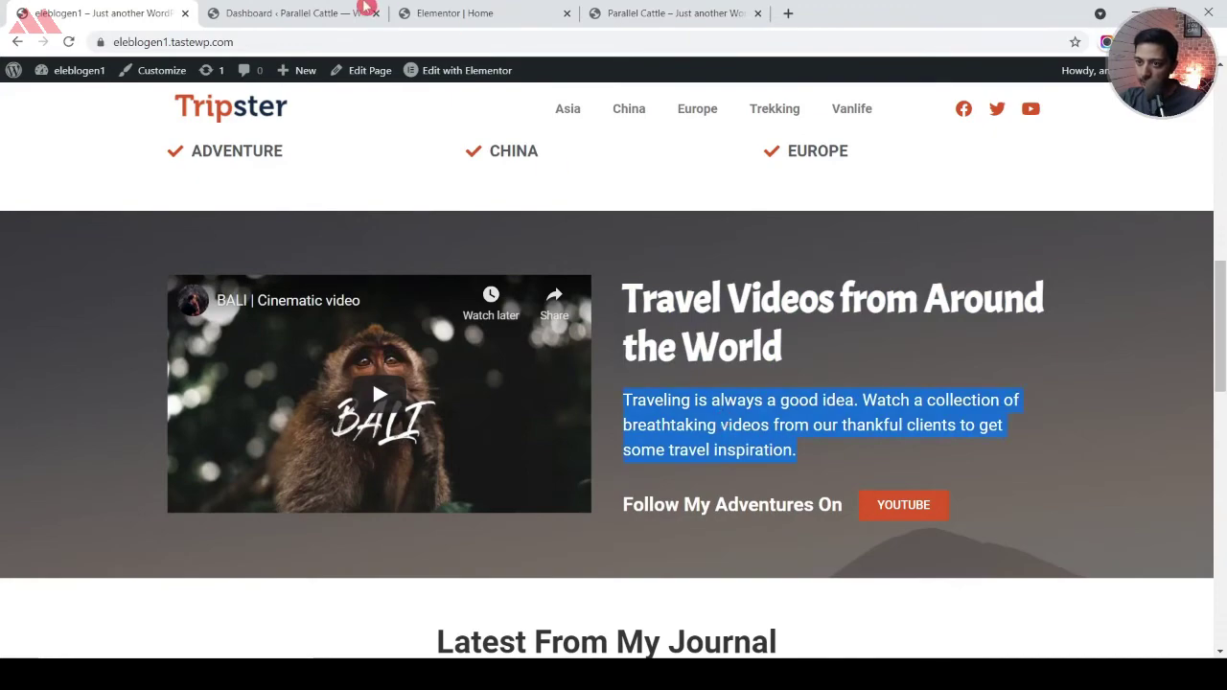
pyautogui.click(447, 12)
# Duplicate the hero's intro text widget below the travel videos heading and replace its text with the copied "Traveling is always a good idea" paragraph
pyautogui.scroll(10, 652, 183)
pyautogui.rightClick(914, 399)
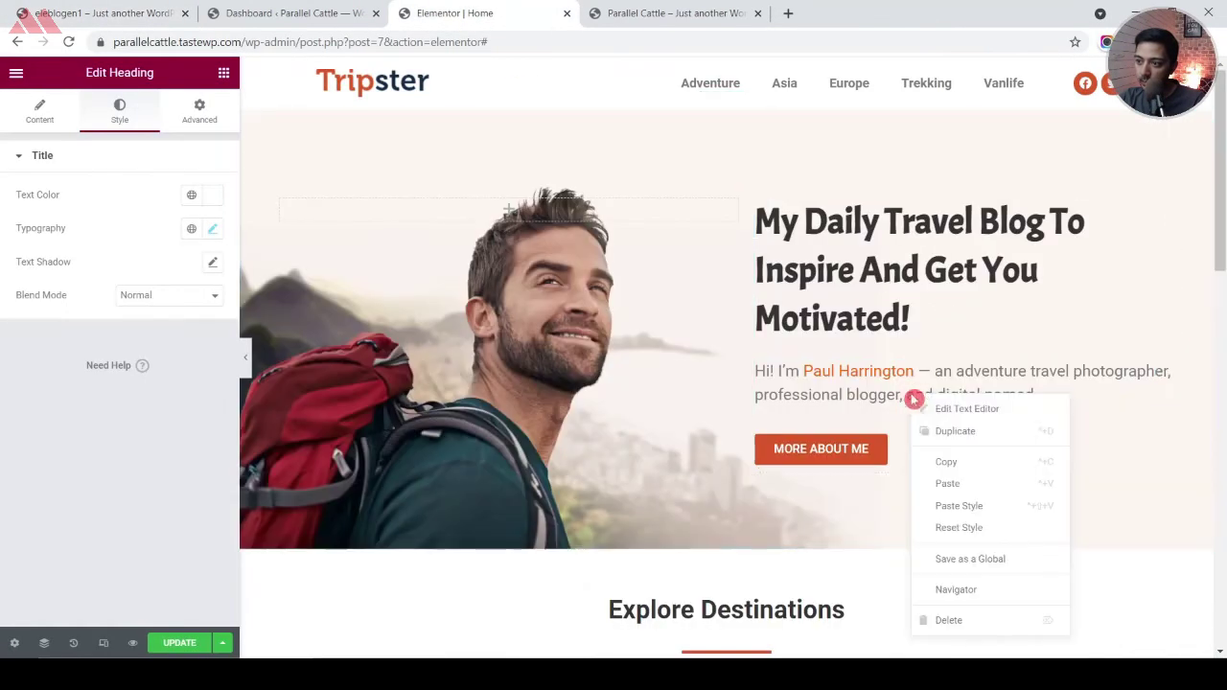
pyautogui.click(943, 467)
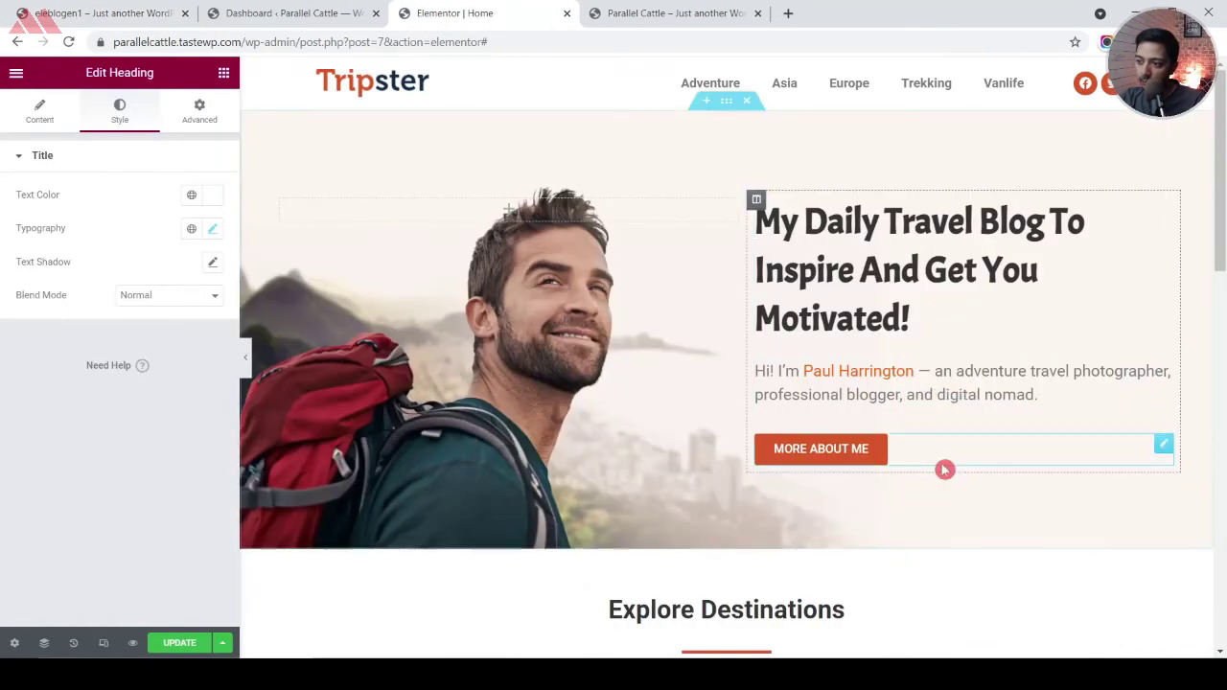
pyautogui.scroll(-10, 866, 464)
pyautogui.rightClick(856, 330)
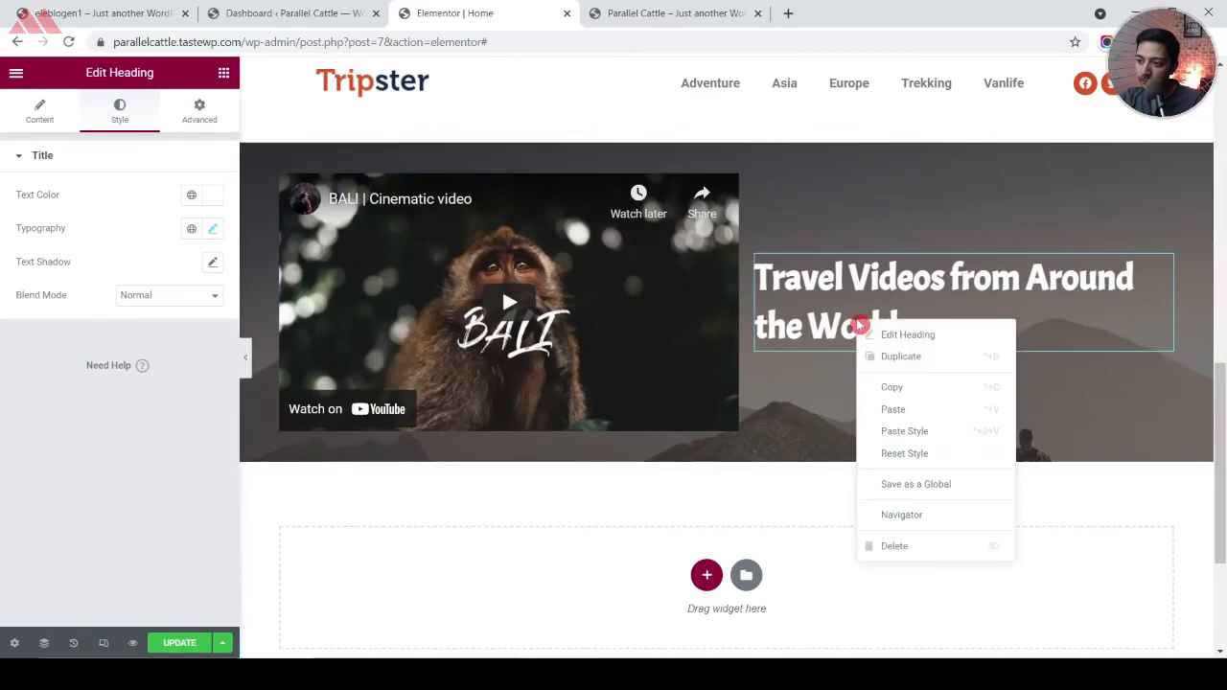
pyautogui.click(896, 412)
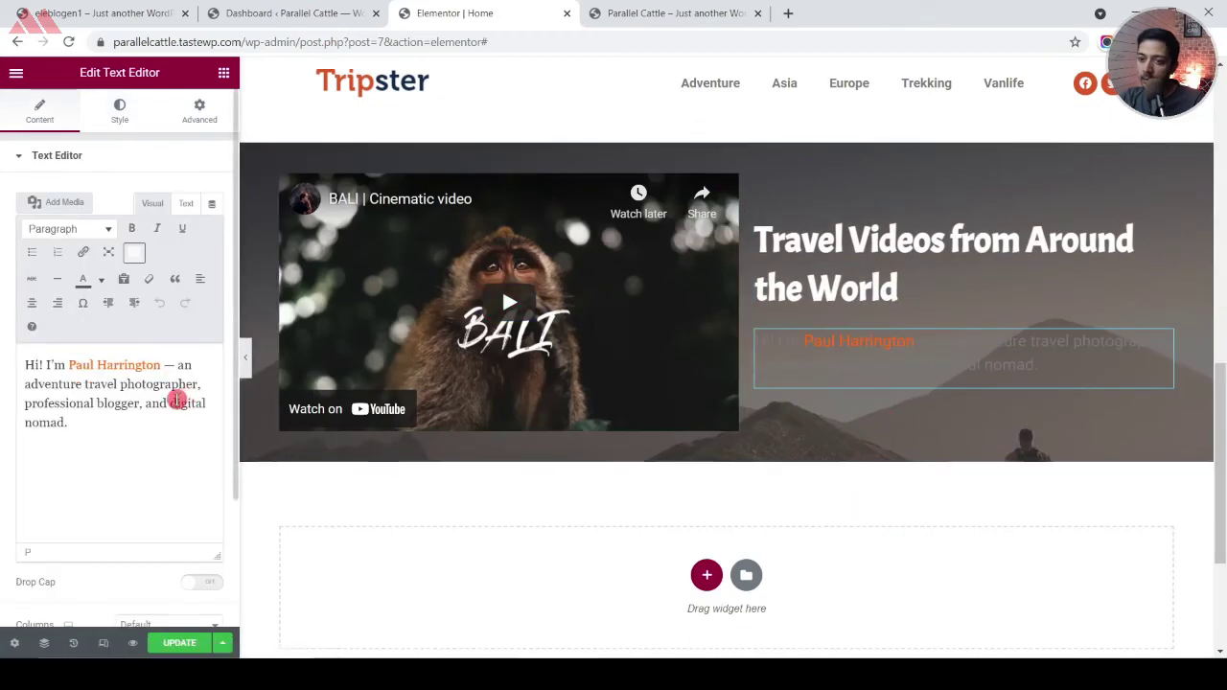
pyautogui.hotkey('ctrl', 'a')
pyautogui.hotkey('ctrl', 'v')
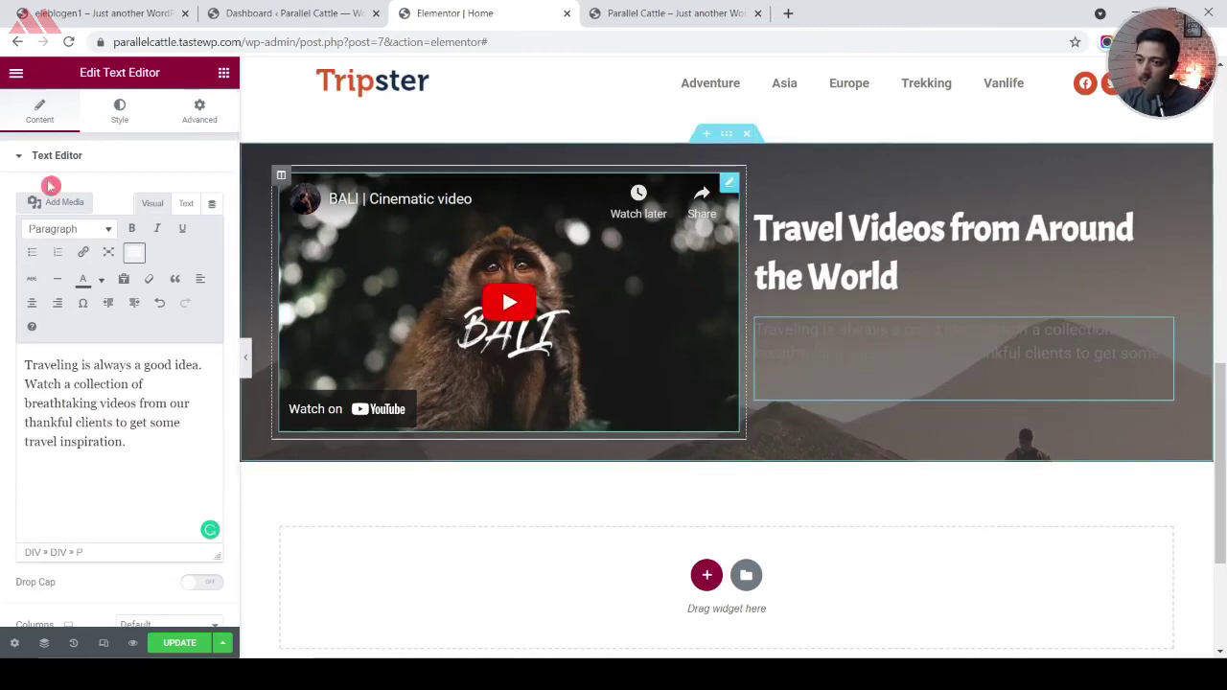
# Set the text color of the "Traveling is always a good idea" paragraph to white
pyautogui.click(119, 113)
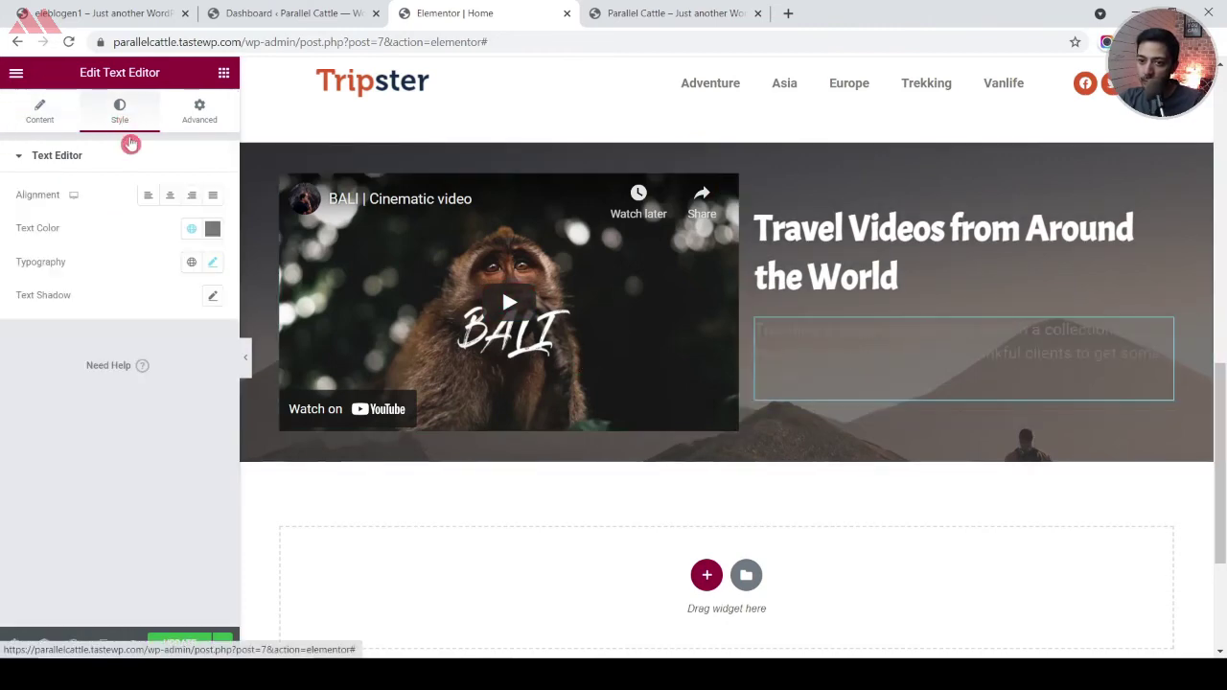
pyautogui.click(213, 228)
pyautogui.click(62, 312)
pyautogui.click(3, 278)
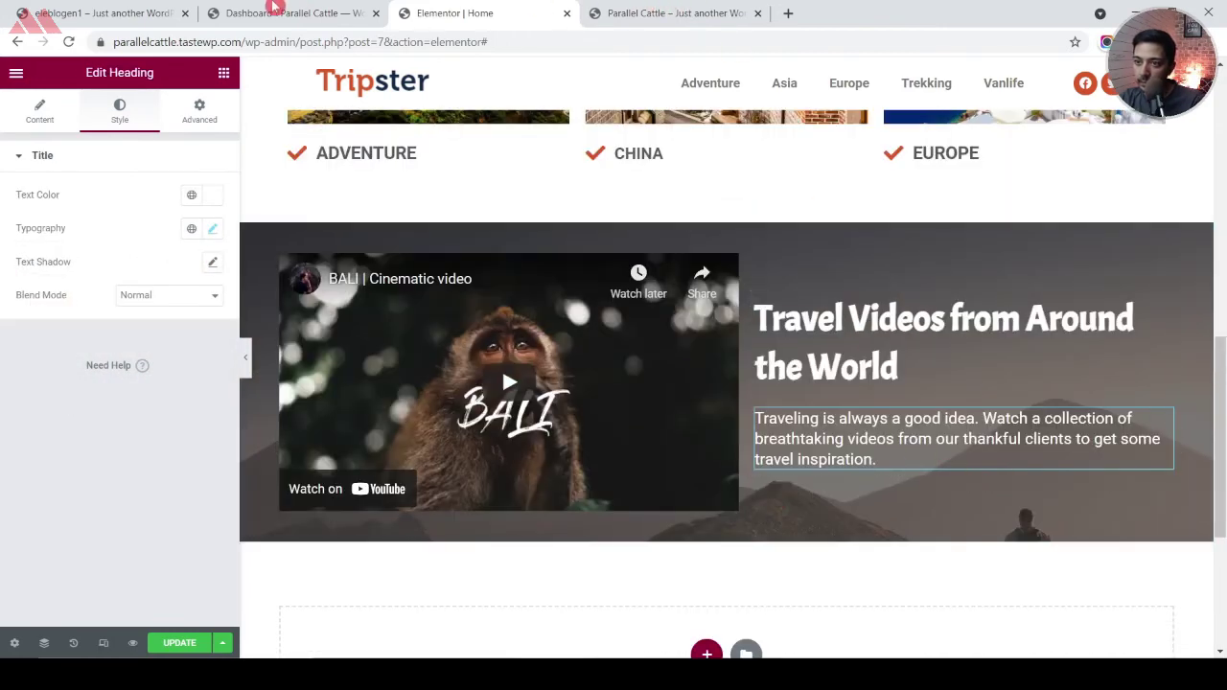
# Copy the "Follow My Adventures On" text from the reference site and return to the Elementor page
pyautogui.click(126, 10)
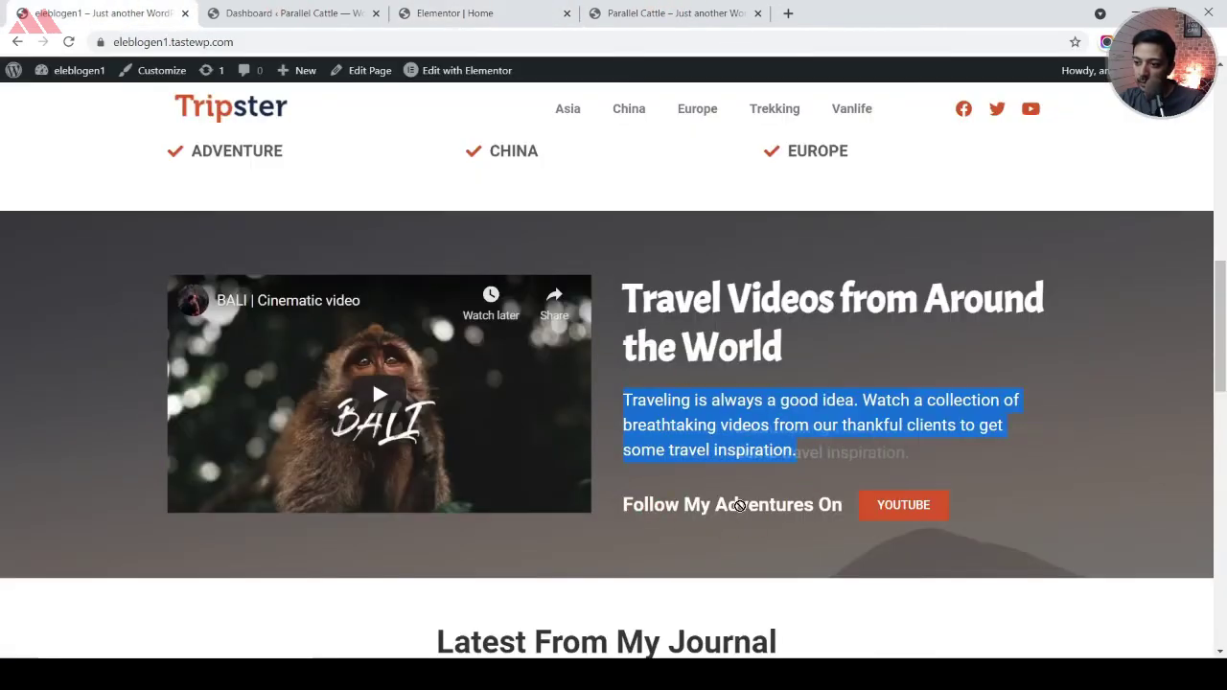
pyautogui.doubleClick(784, 506)
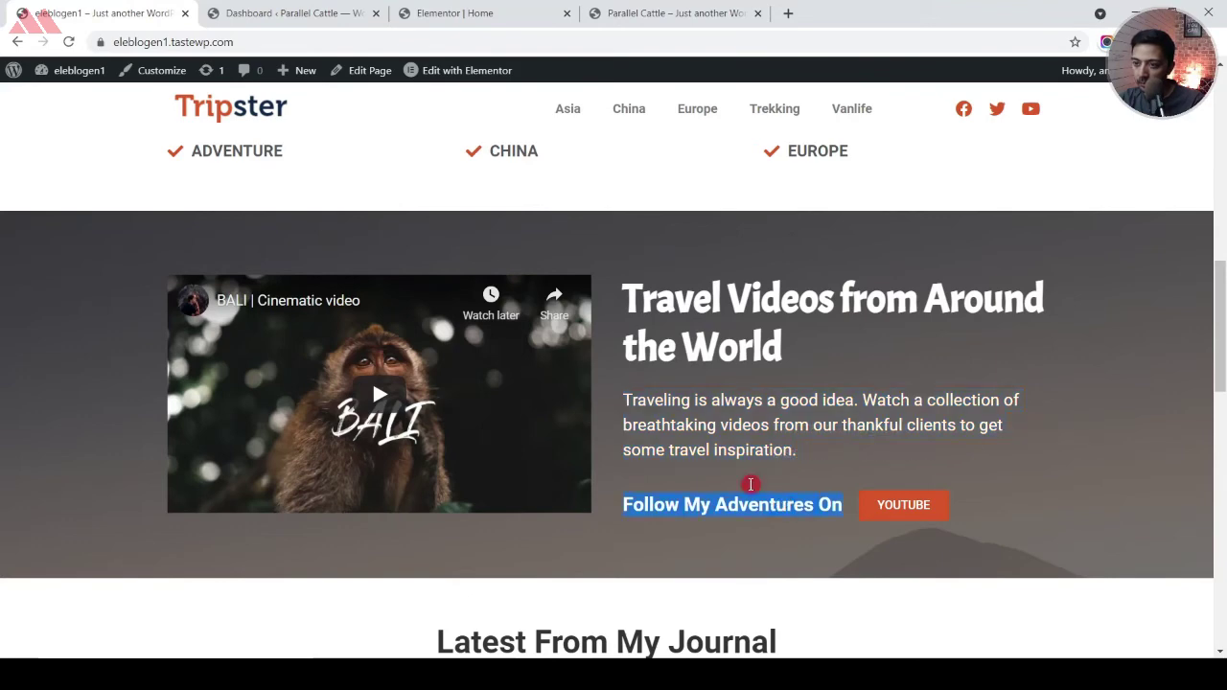
pyautogui.click(348, 8)
pyautogui.click(431, 10)
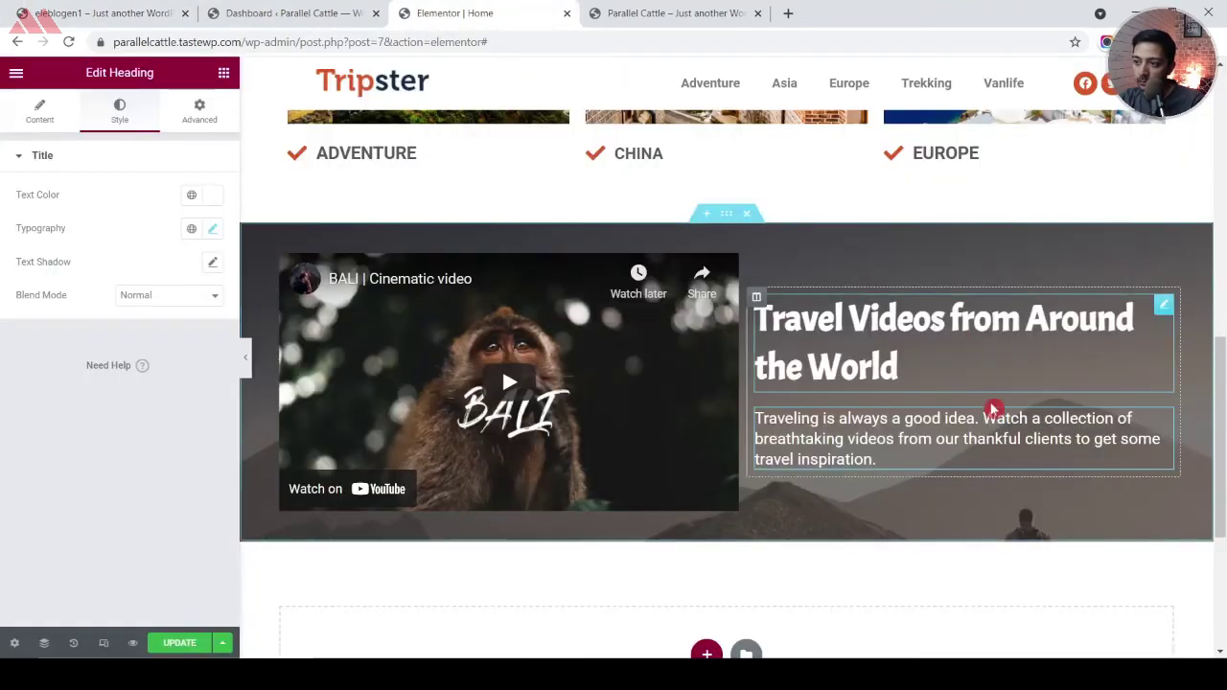
# Duplicate the travel videos paragraph and replace the copy's title with "Follow My Adventures On"
pyautogui.rightClick(1164, 425)
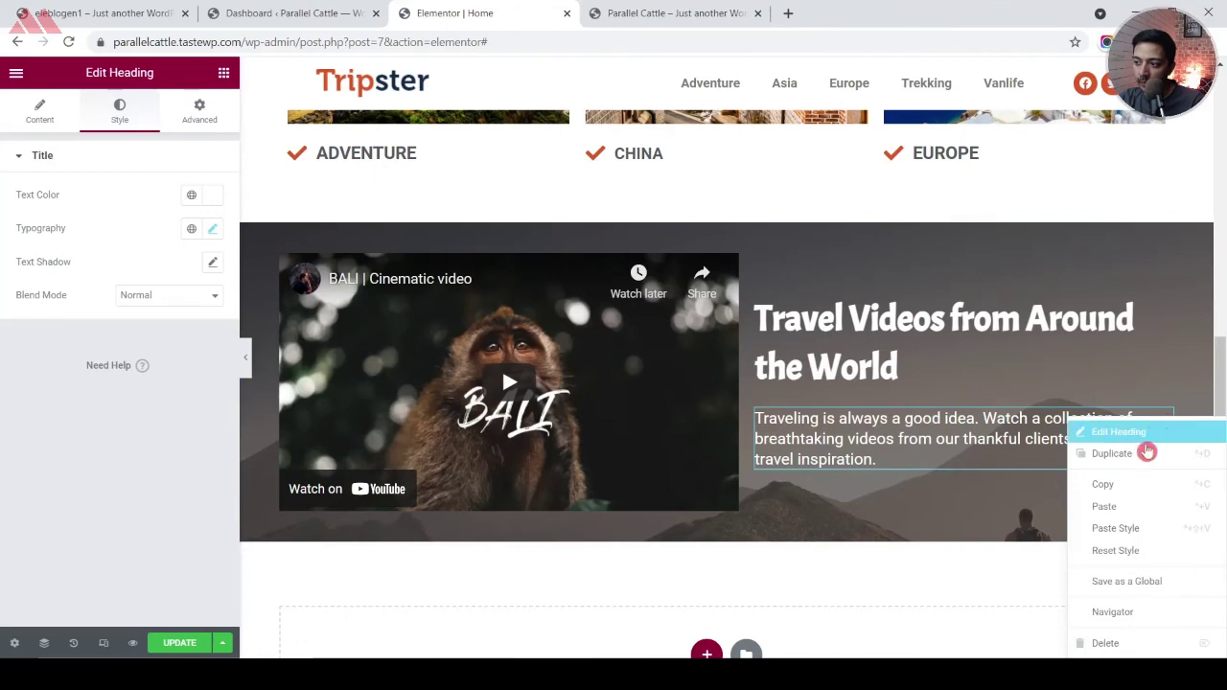
pyautogui.click(1118, 511)
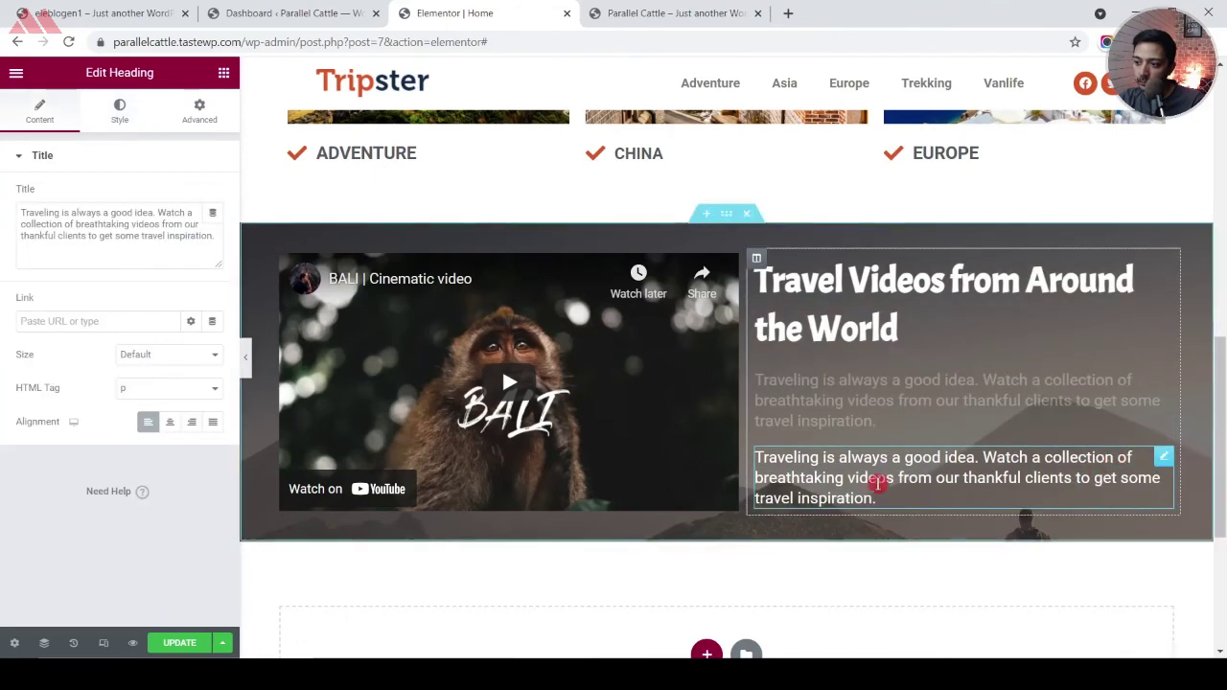
pyautogui.click(126, 228)
pyautogui.tripleClick(129, 234)
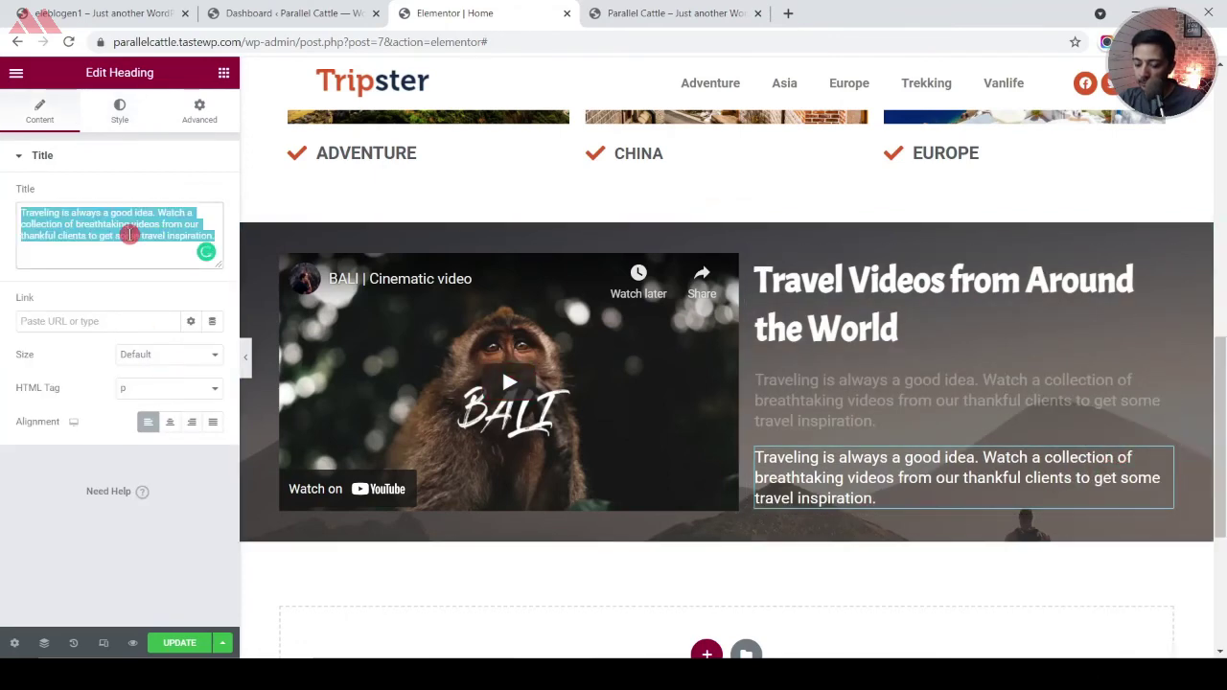
pyautogui.hotkey('ctrl', 'v')
pyautogui.click(173, 424)
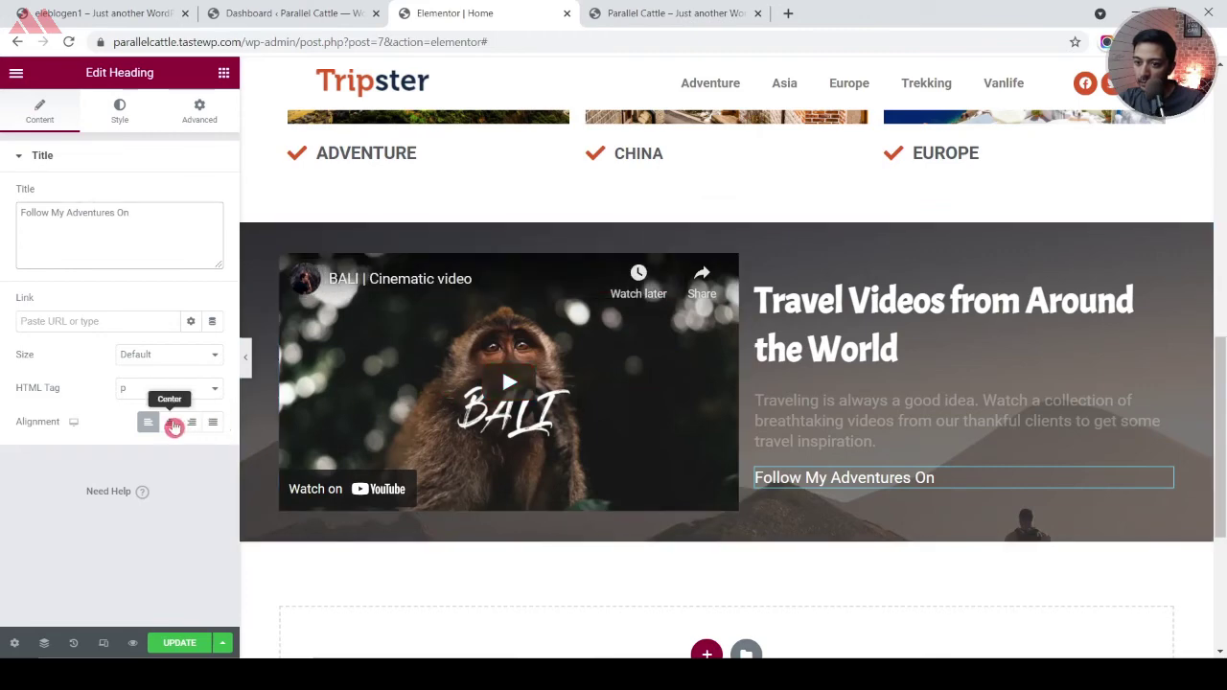
# Set the font weight of the "Follow My Adventures On" heading to Bold
pyautogui.click(191, 117)
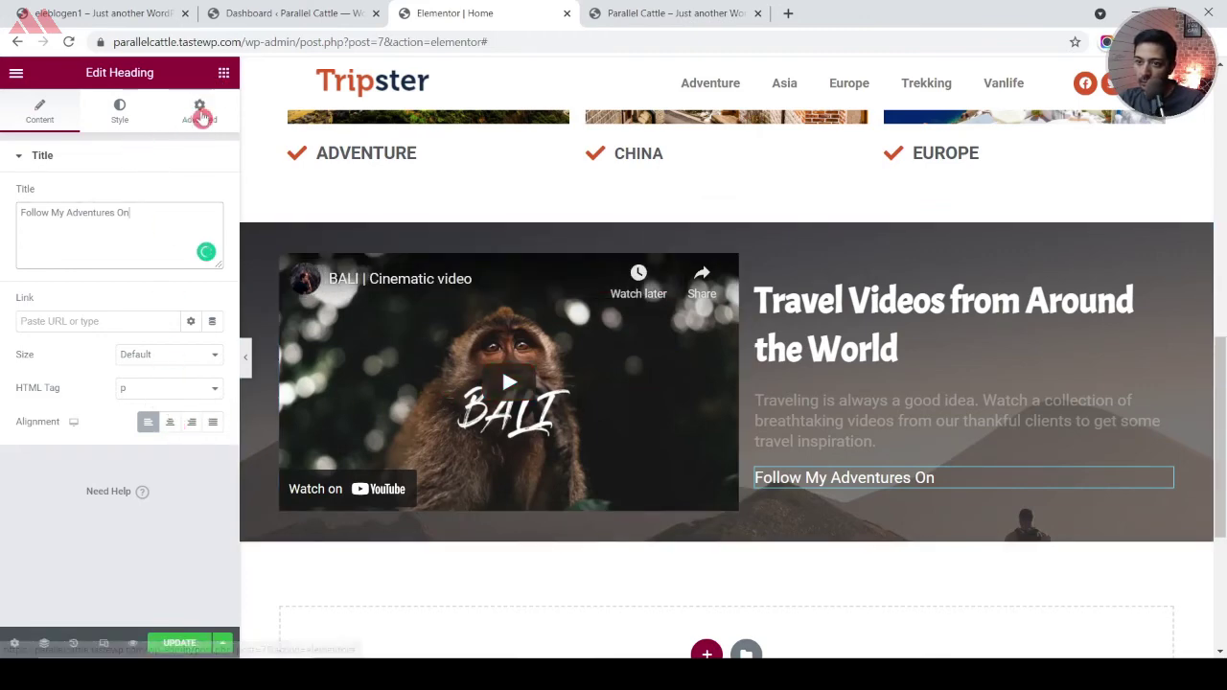
pyautogui.click(125, 115)
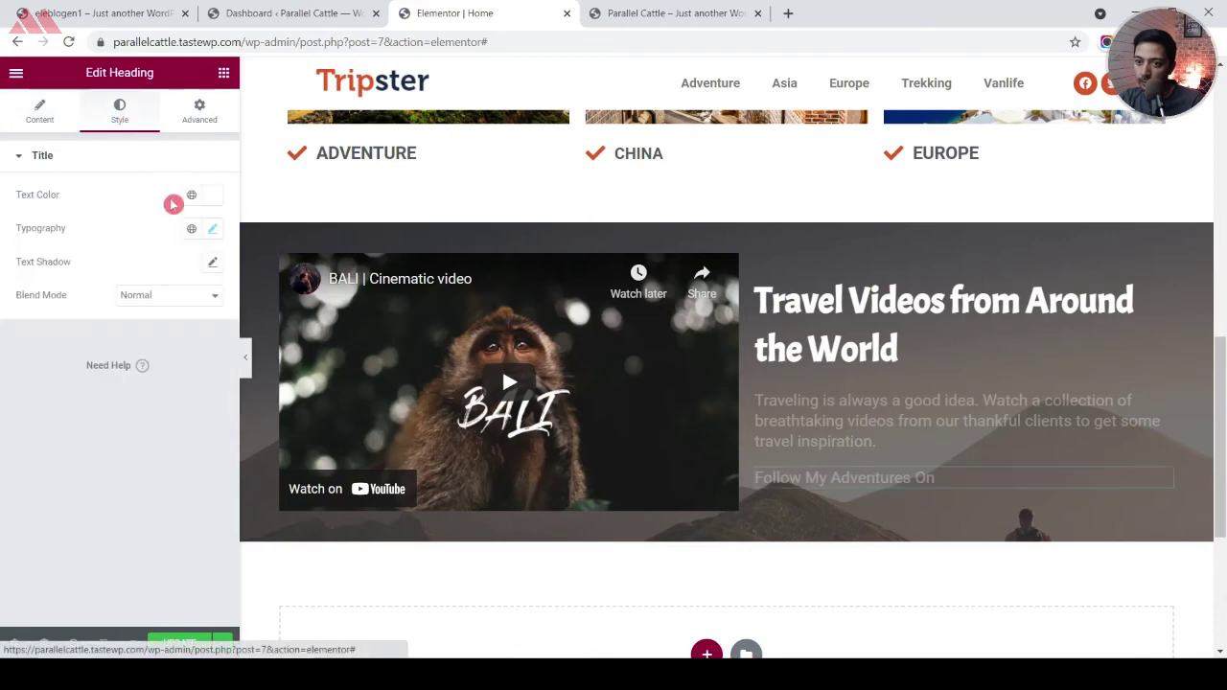
pyautogui.click(212, 229)
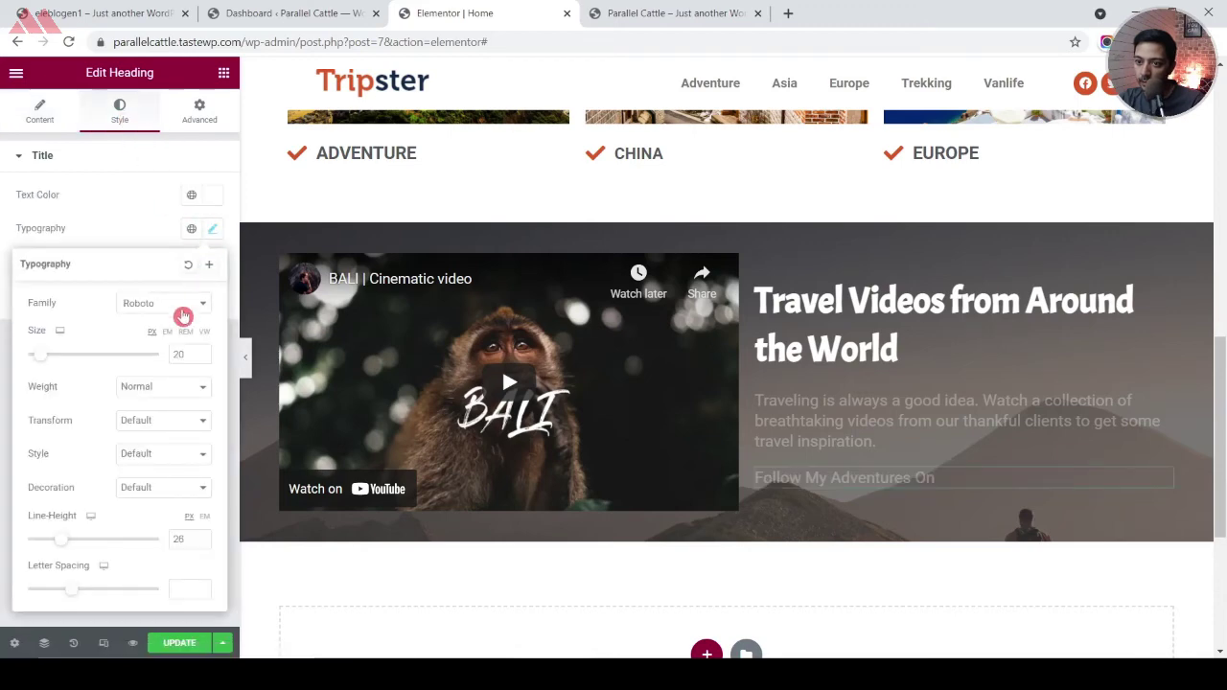
pyautogui.click(157, 399)
pyautogui.click(151, 360)
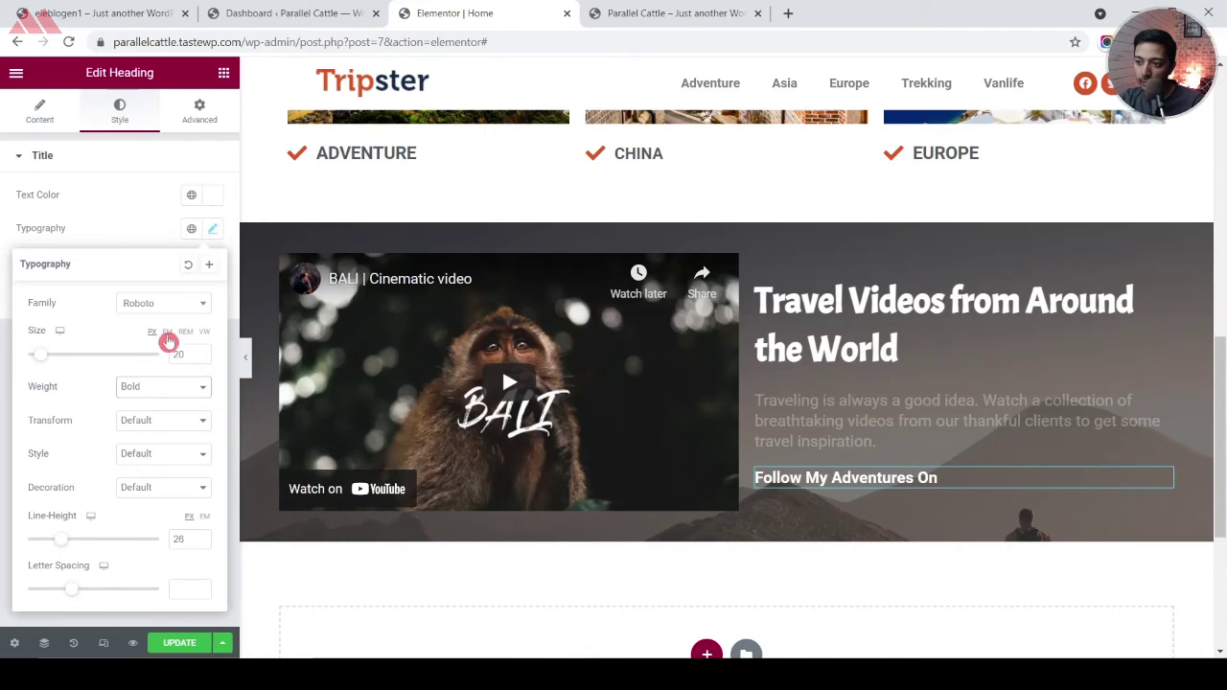
pyautogui.click(4, 364)
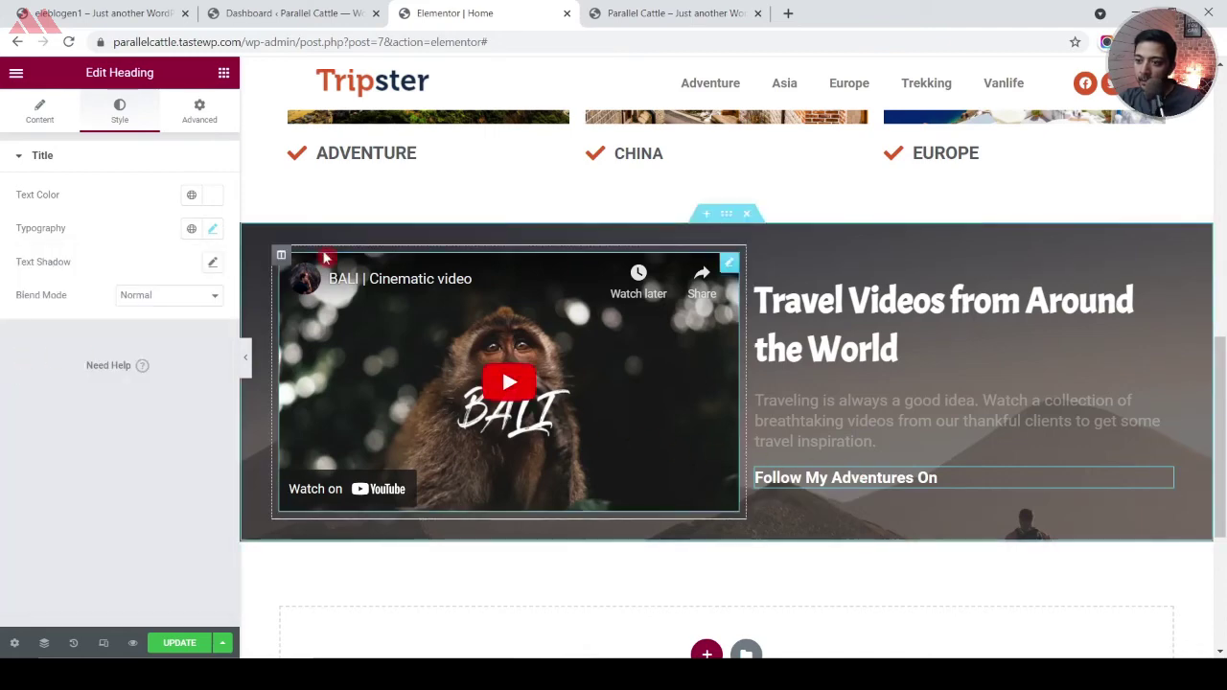
# Add a Button widget below the "Follow My Adventures On" heading and set its text to "YOUTUBE"
pyautogui.click(222, 73)
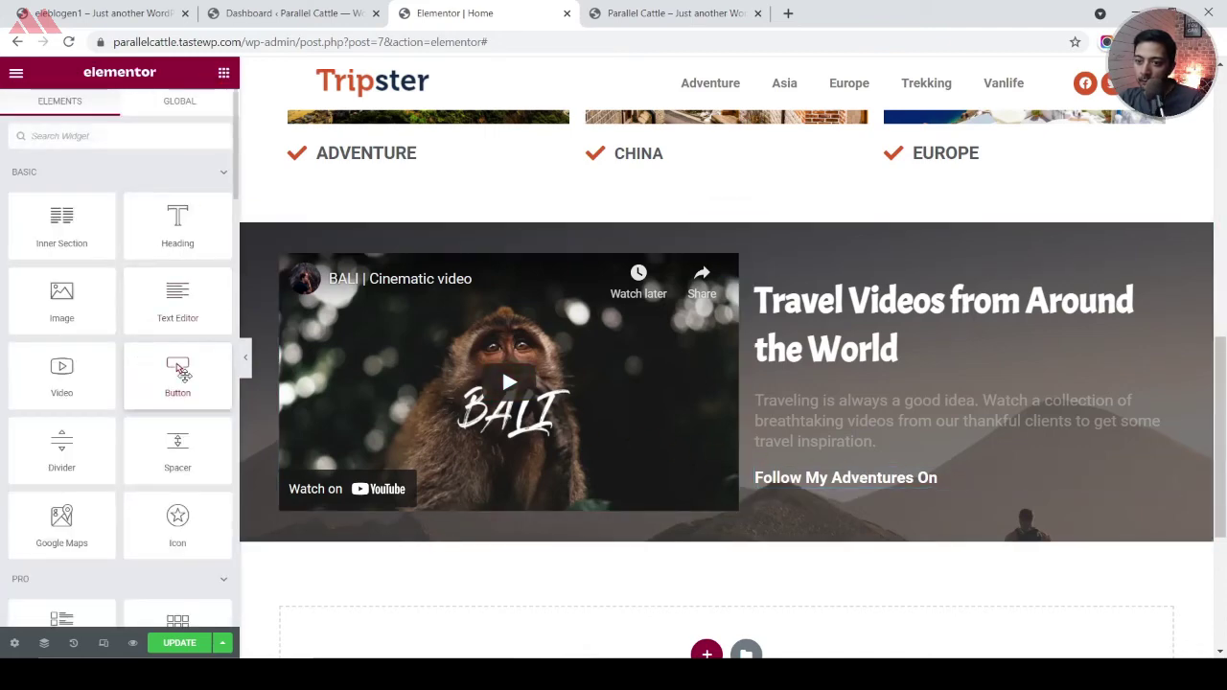
pyautogui.moveTo(177, 369); pyautogui.dragTo(828, 495)
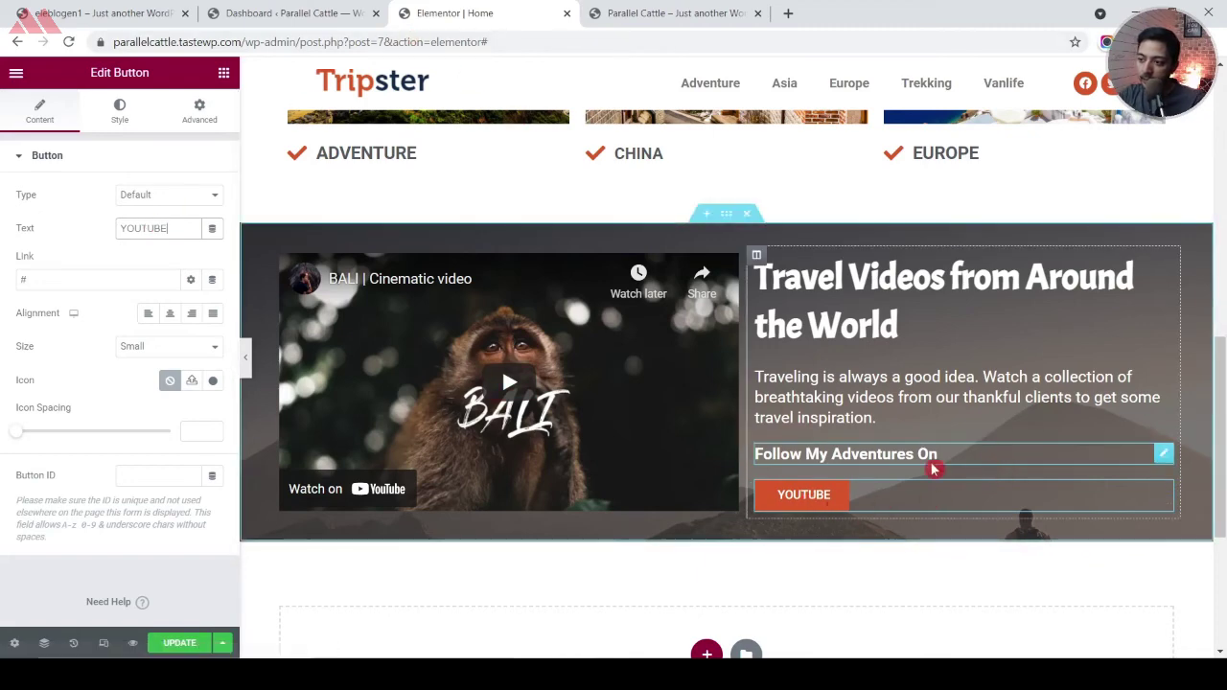
# Set the positioning width of the "Follow My Adventures On" heading to Inline (auto)
pyautogui.click(1166, 457)
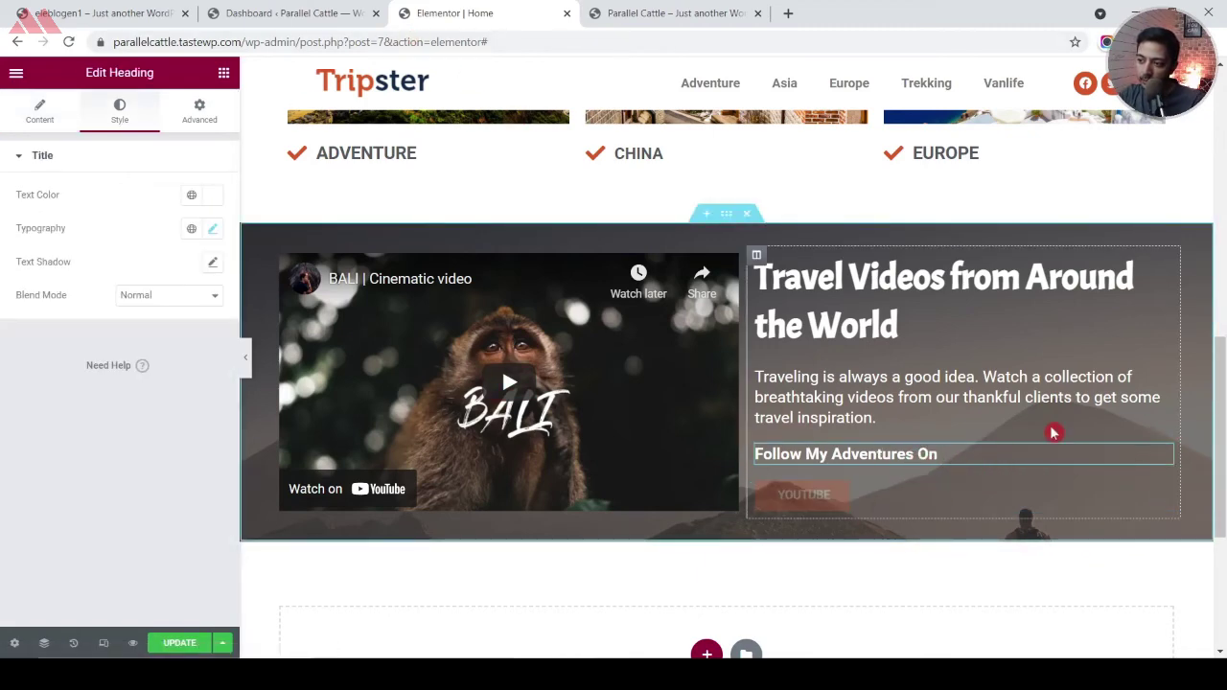
pyautogui.click(190, 117)
pyautogui.scroll(-2, 91, 563)
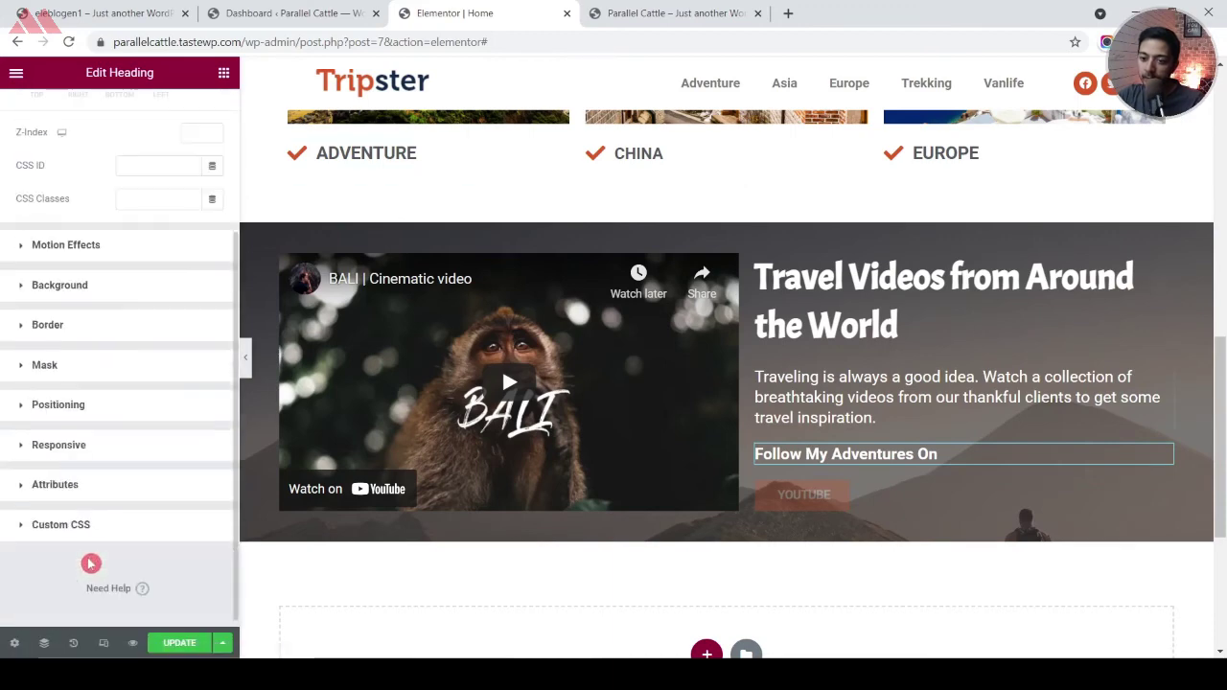
pyautogui.click(51, 413)
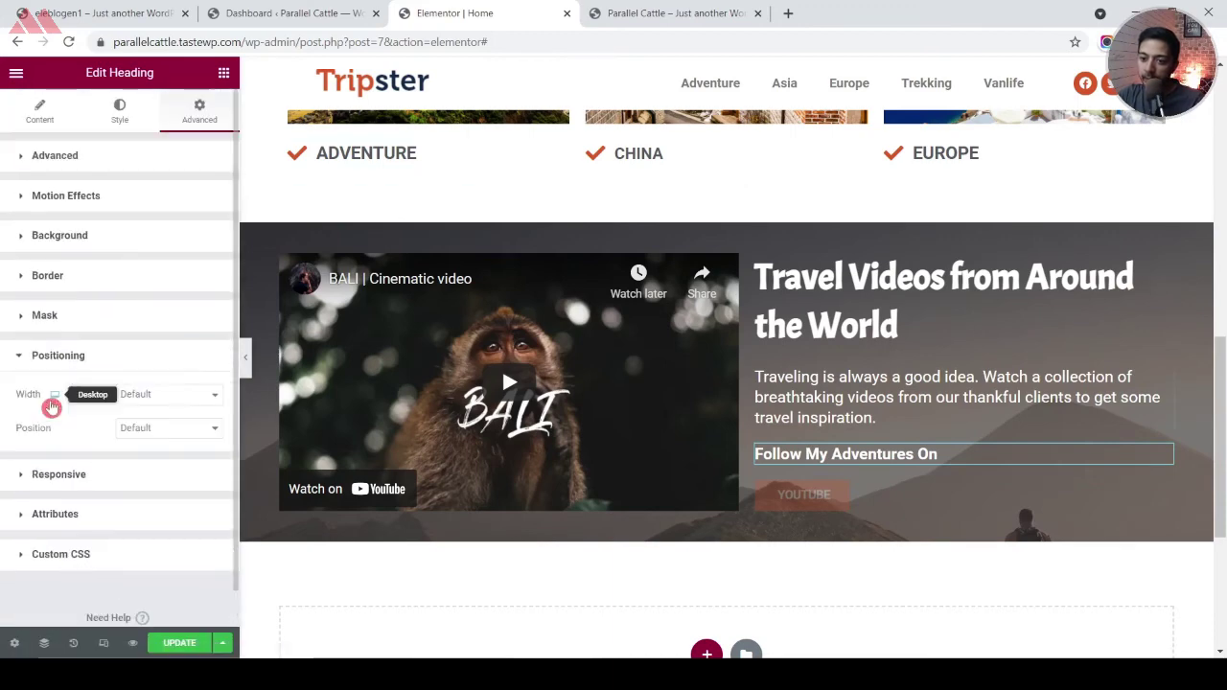
pyautogui.click(147, 433)
pyautogui.click(149, 394)
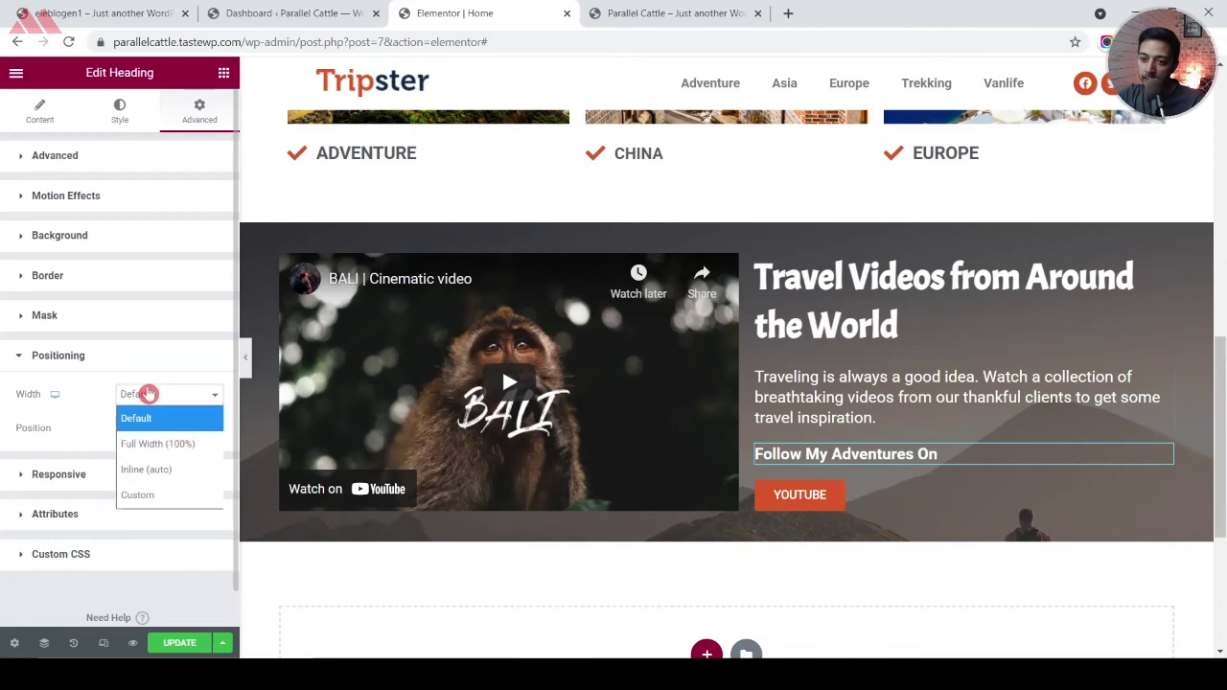
pyautogui.click(161, 469)
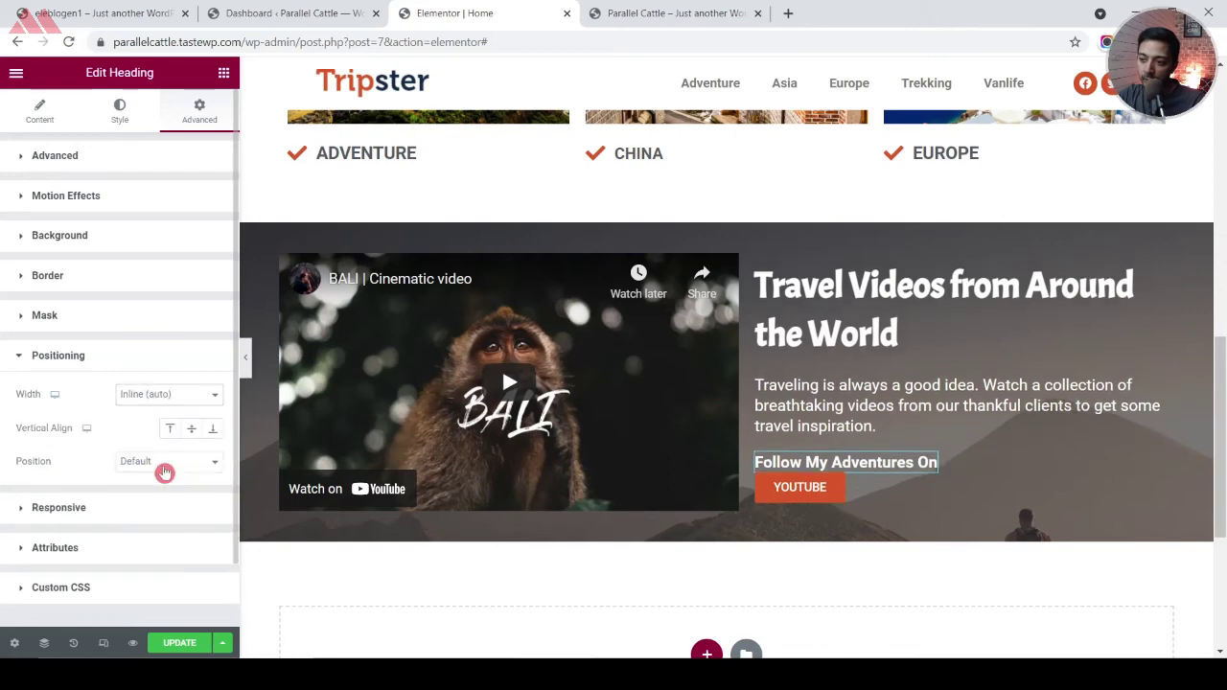
# Set the YOUTUBE button's positioning width to Inline (auto) so it sits beside the "Follow My Adventures On" heading
pyautogui.click(1162, 485)
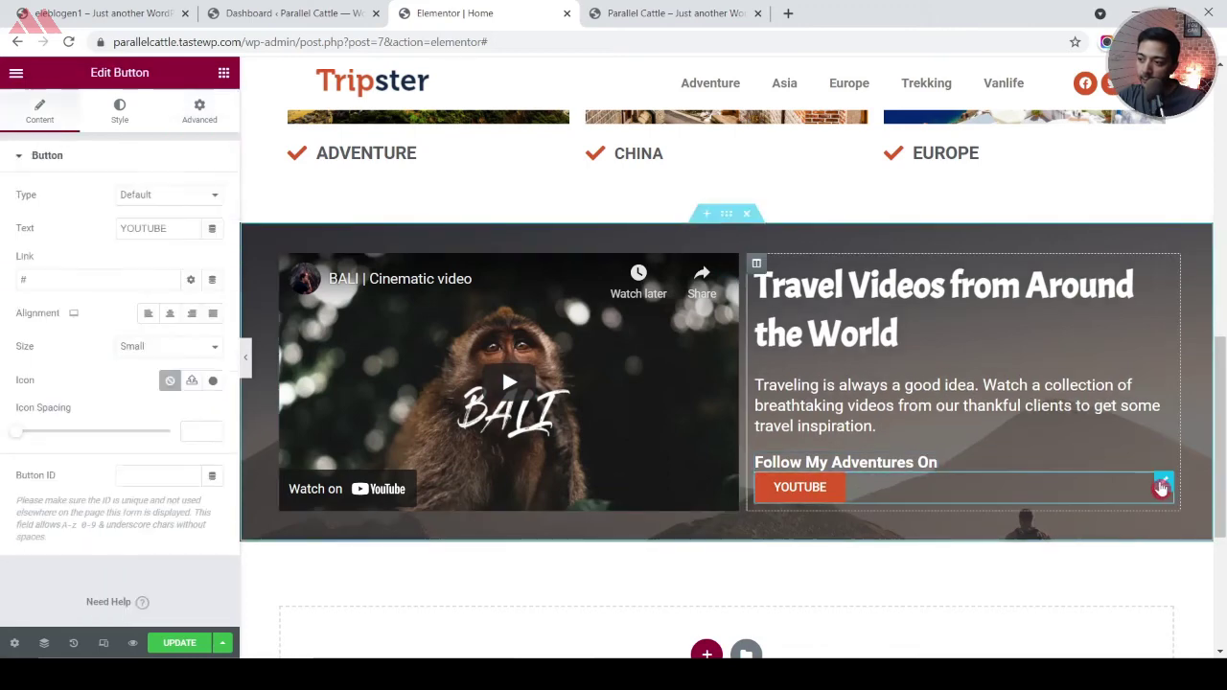
pyautogui.click(200, 111)
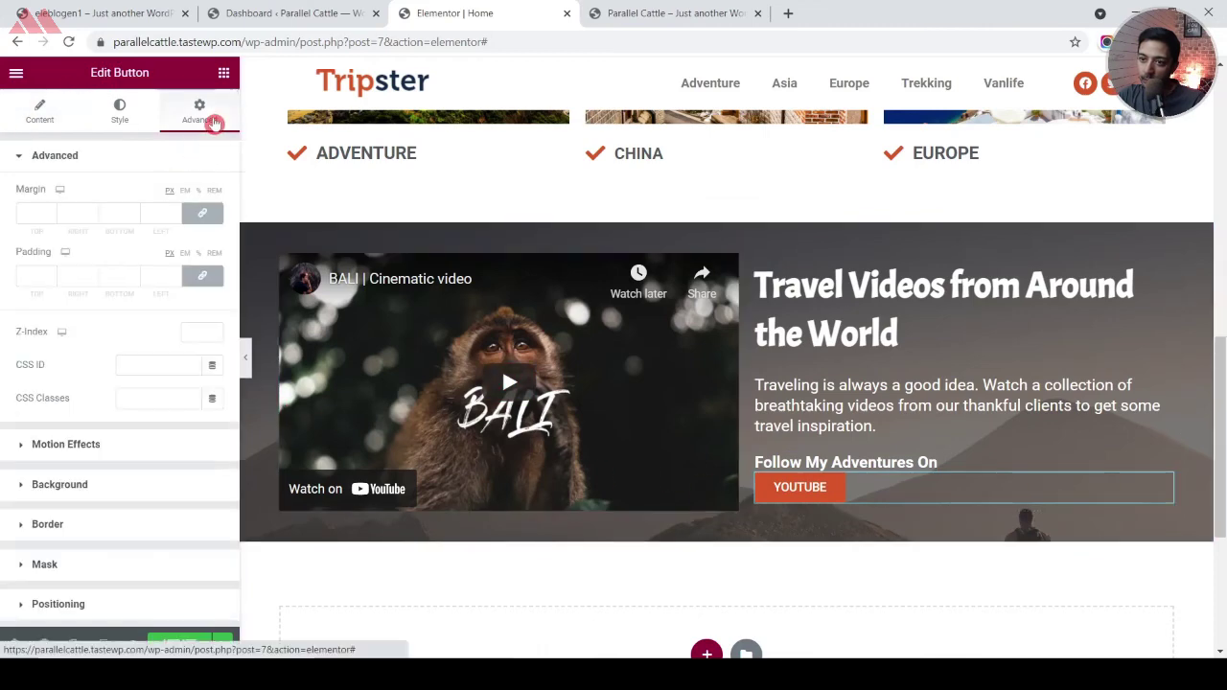
pyautogui.click(112, 602)
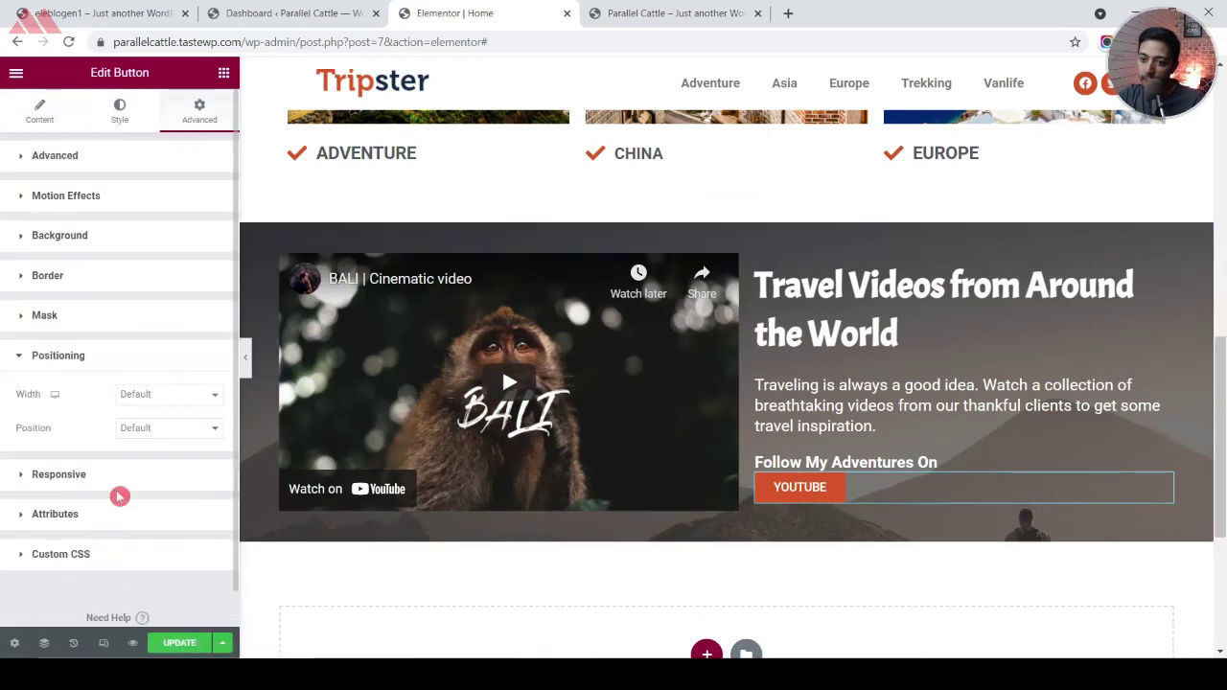
pyautogui.click(154, 397)
pyautogui.click(147, 472)
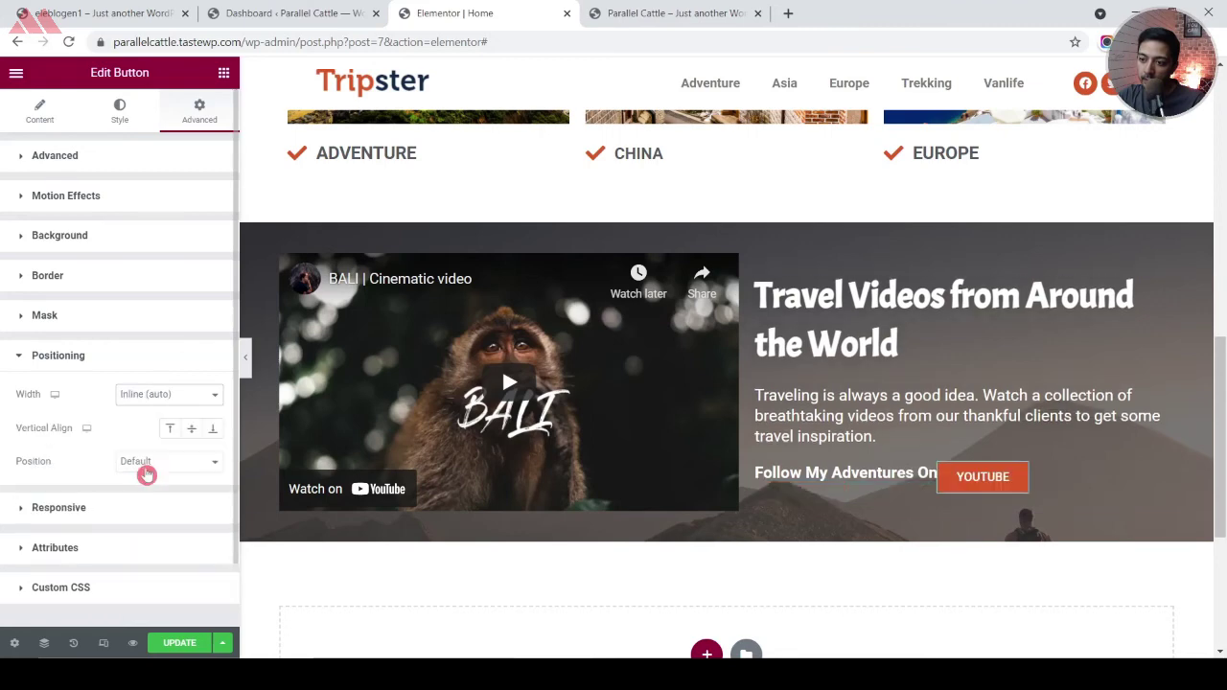
# Give the "Follow My Adventures On" heading unlinked margins of 10 px on the right and 10 px on the left
pyautogui.click(928, 475)
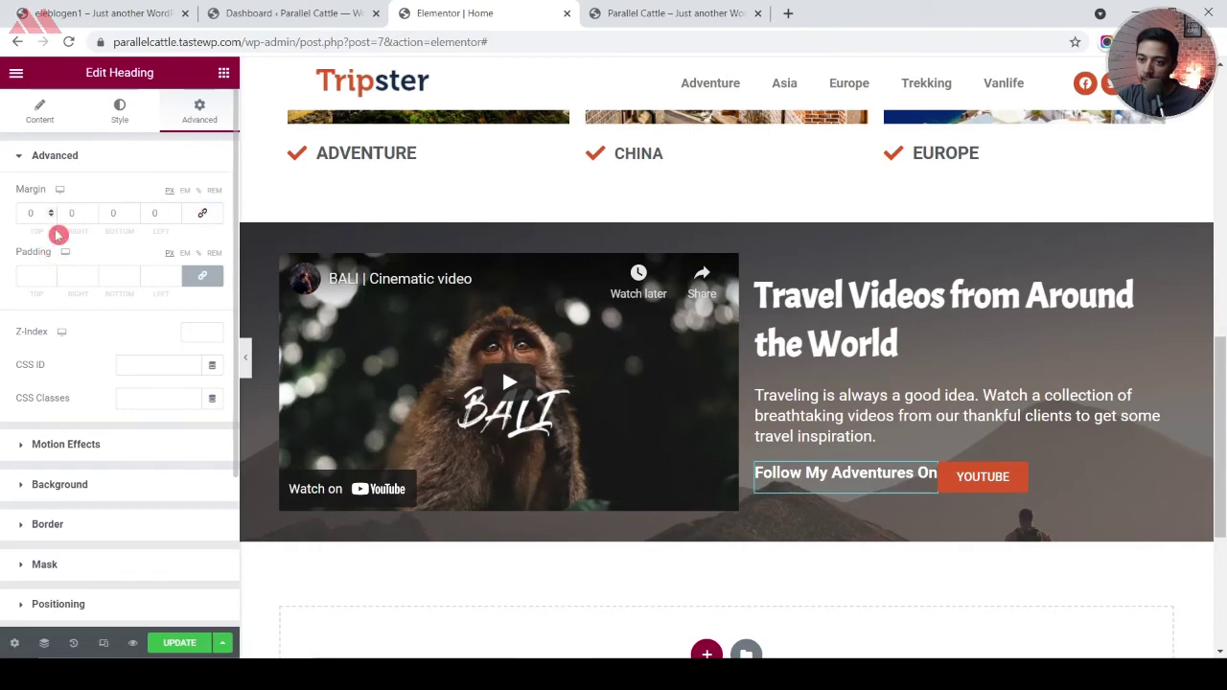
pyautogui.write('10')
pyautogui.click(154, 213)
pyautogui.write('10')
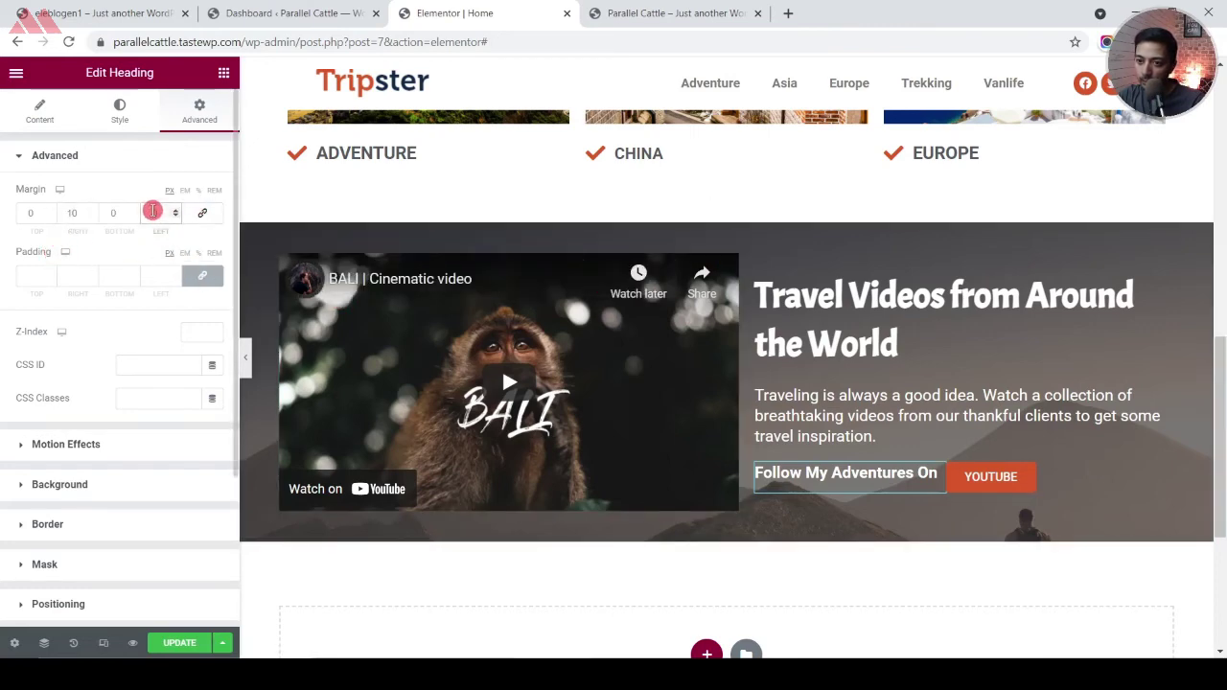
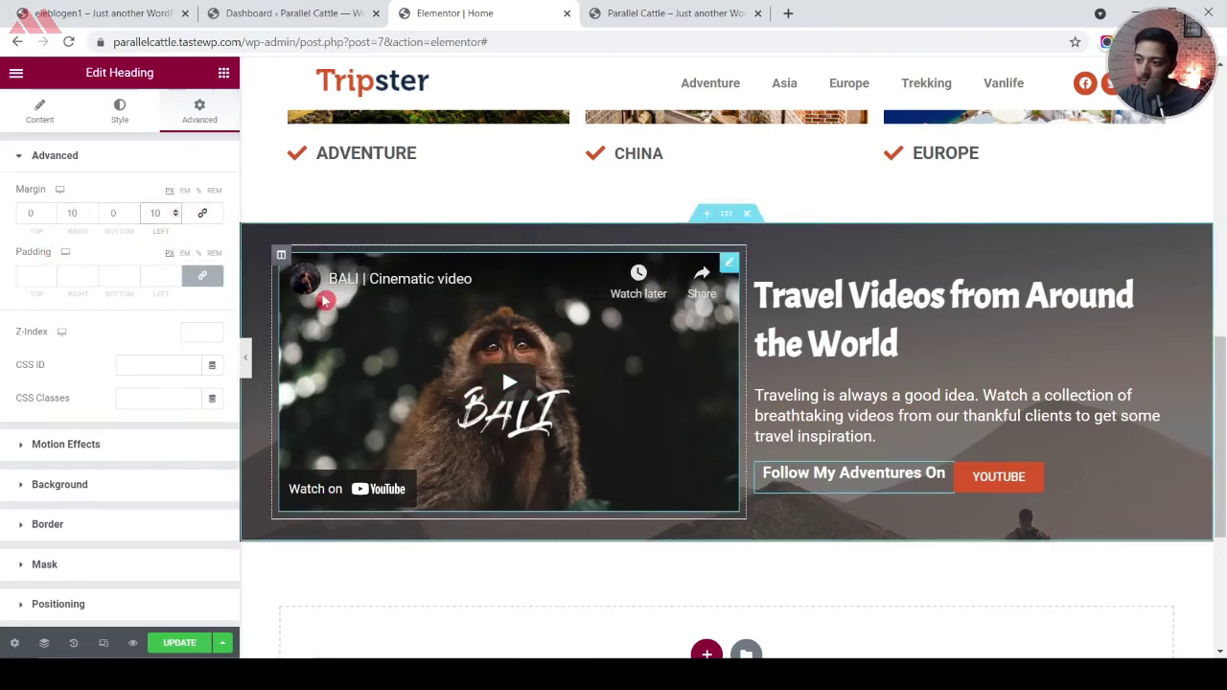
# Set the "Follow My Adventures On" heading's top margin to 4 px and its left margin to 0
pyautogui.click(32, 213)
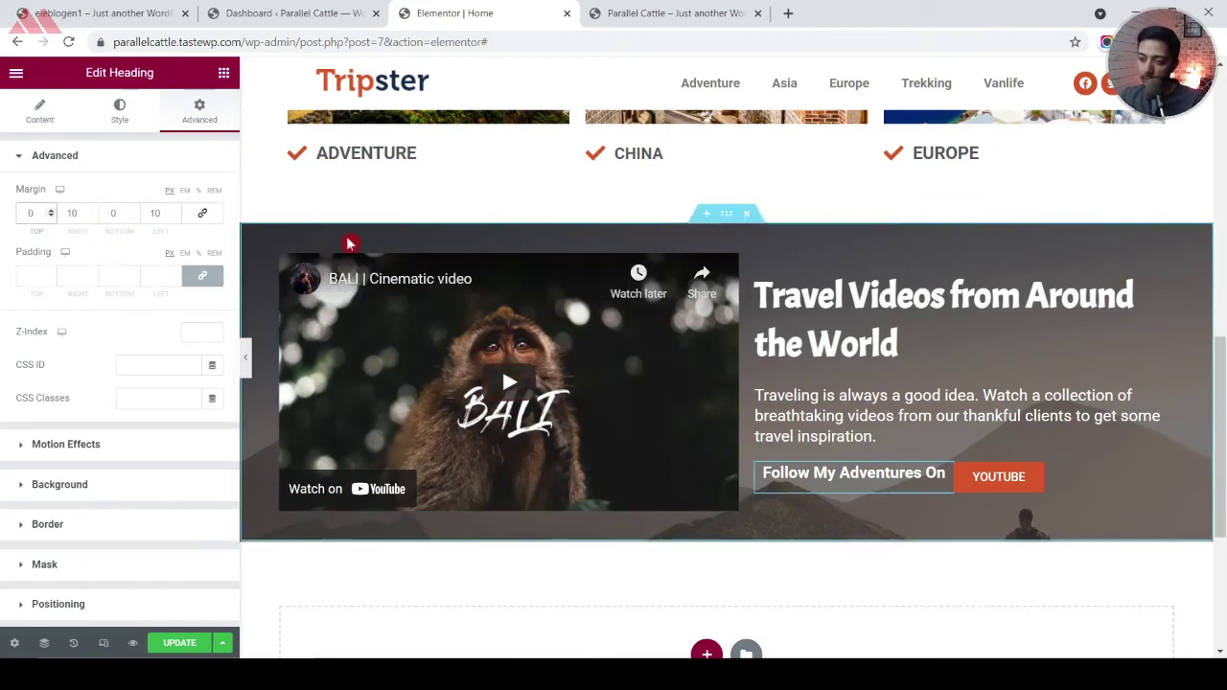
pyautogui.press('Up')
pyautogui.press('Up')
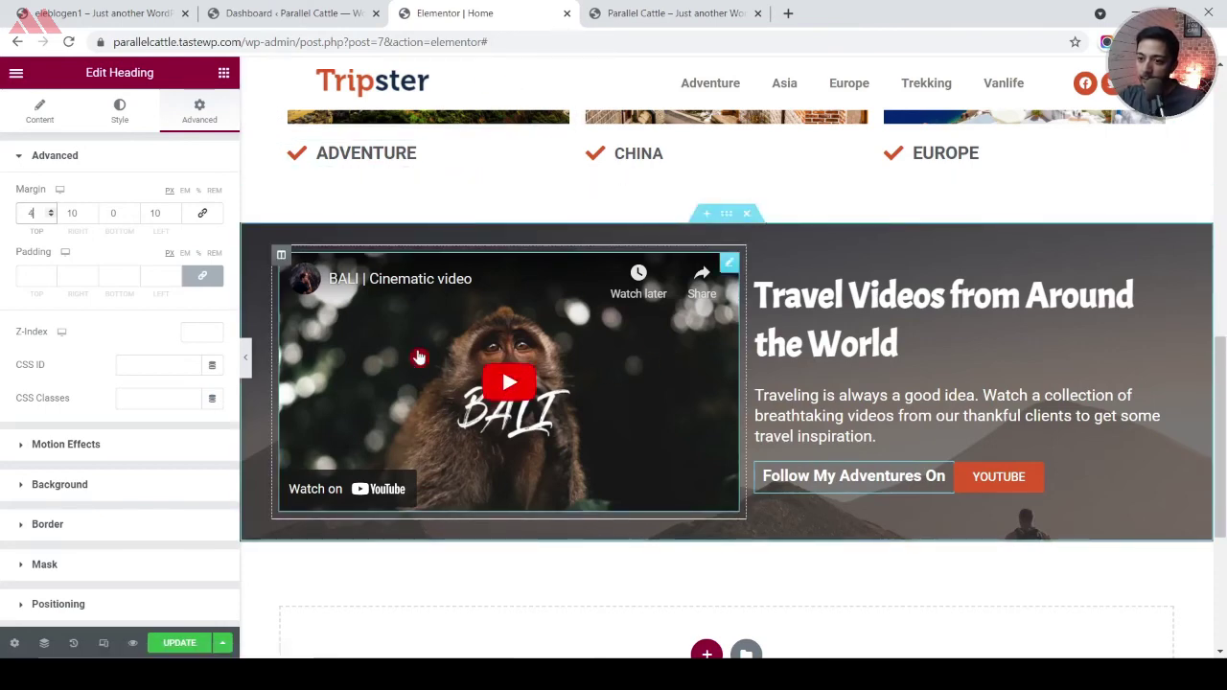
pyautogui.click(157, 215)
pyautogui.press('BackSpace')
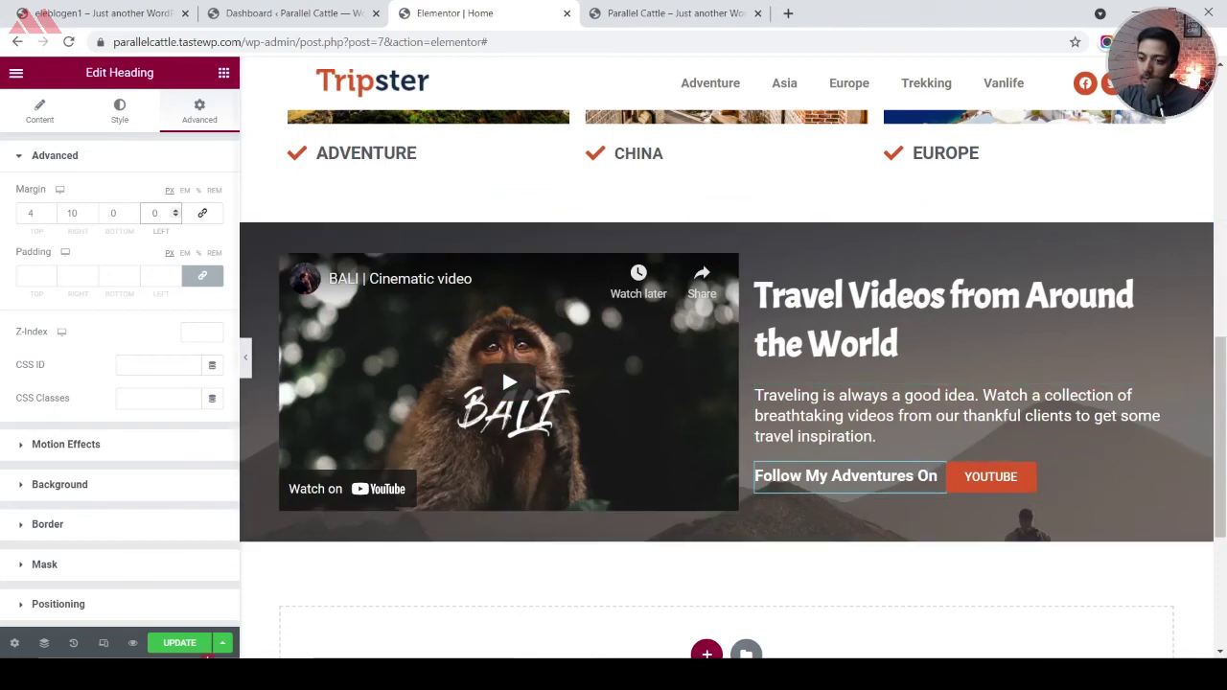
# Copy the "Latest From My Journal" heading text from the reference site and return to the Elementor page
pyautogui.click(115, 19)
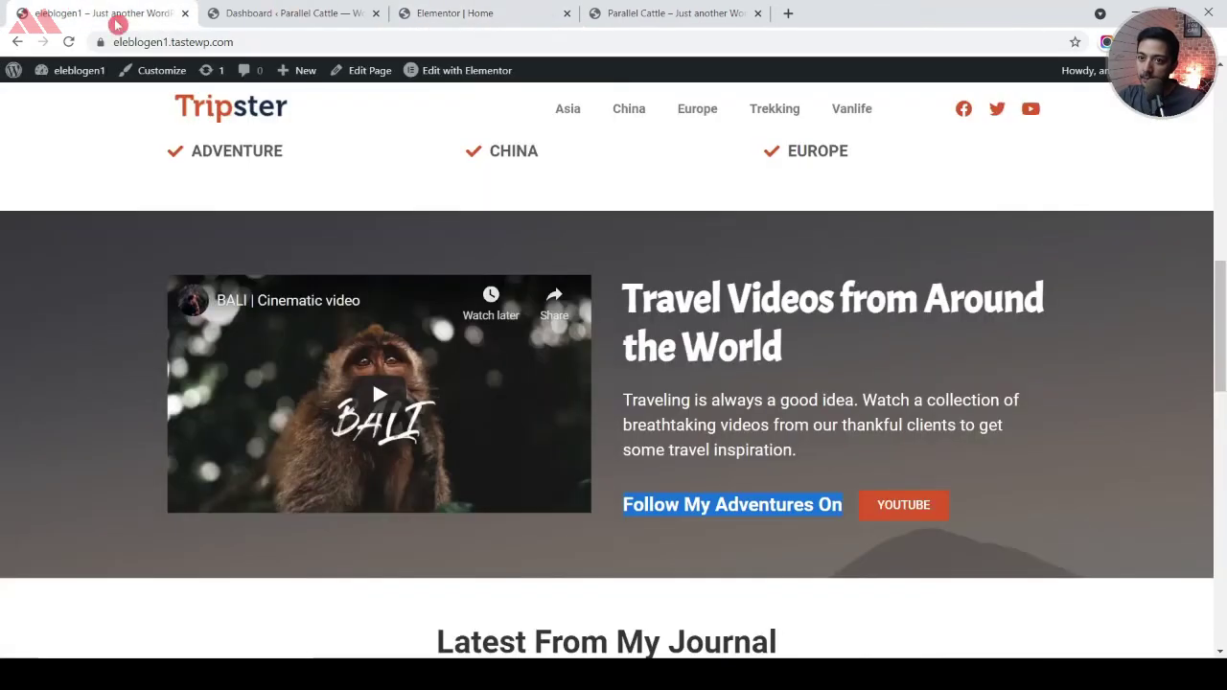
pyautogui.scroll(-3, 552, 242)
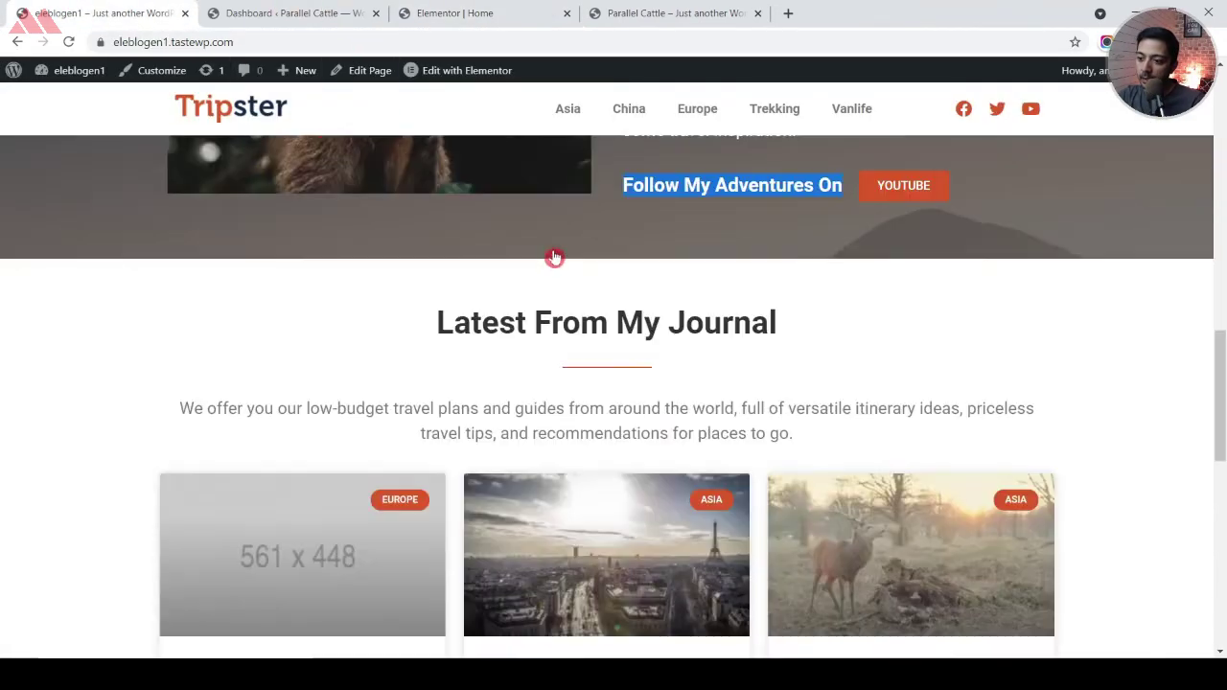
pyautogui.moveTo(439, 323); pyautogui.dragTo(812, 327)
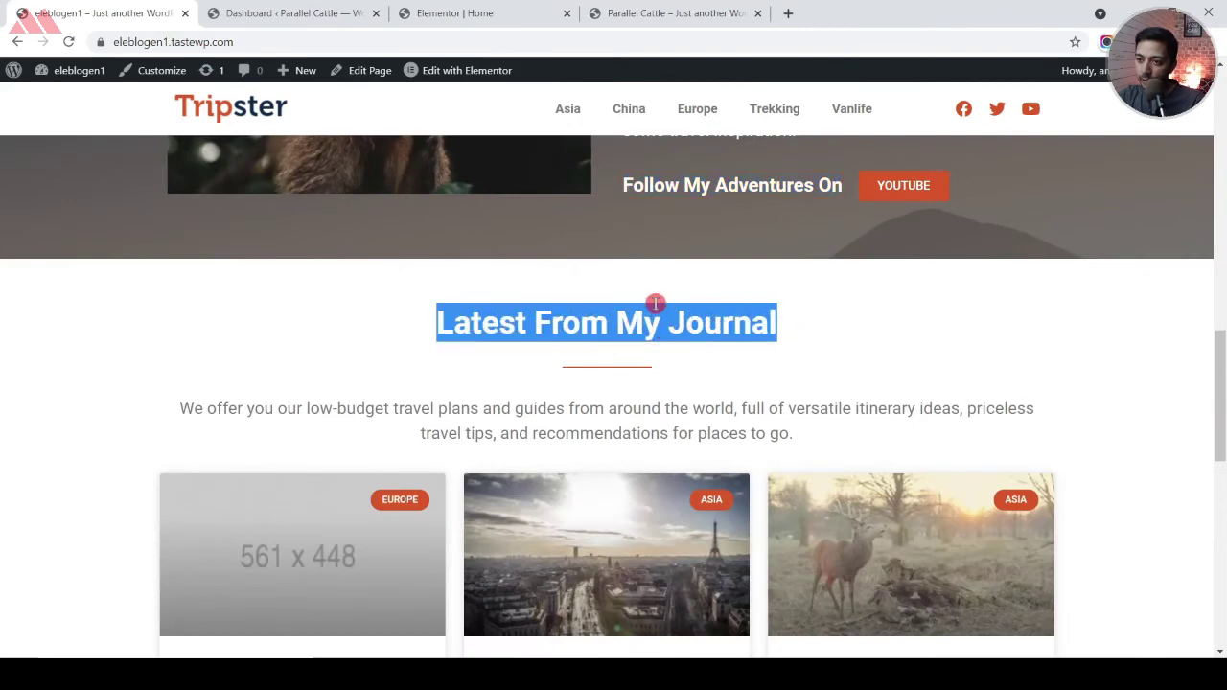
pyautogui.click(505, 10)
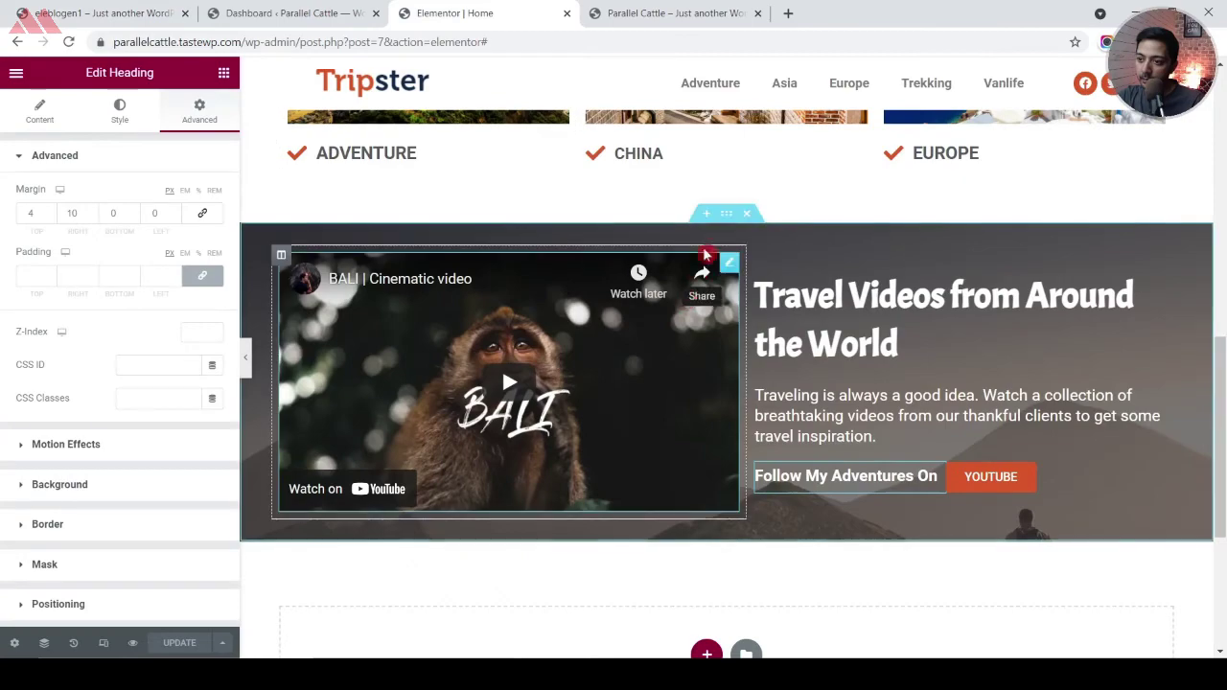
# Copy the Explore Destinations section and paste it below the travel videos section
pyautogui.scroll(5, 800, 310)
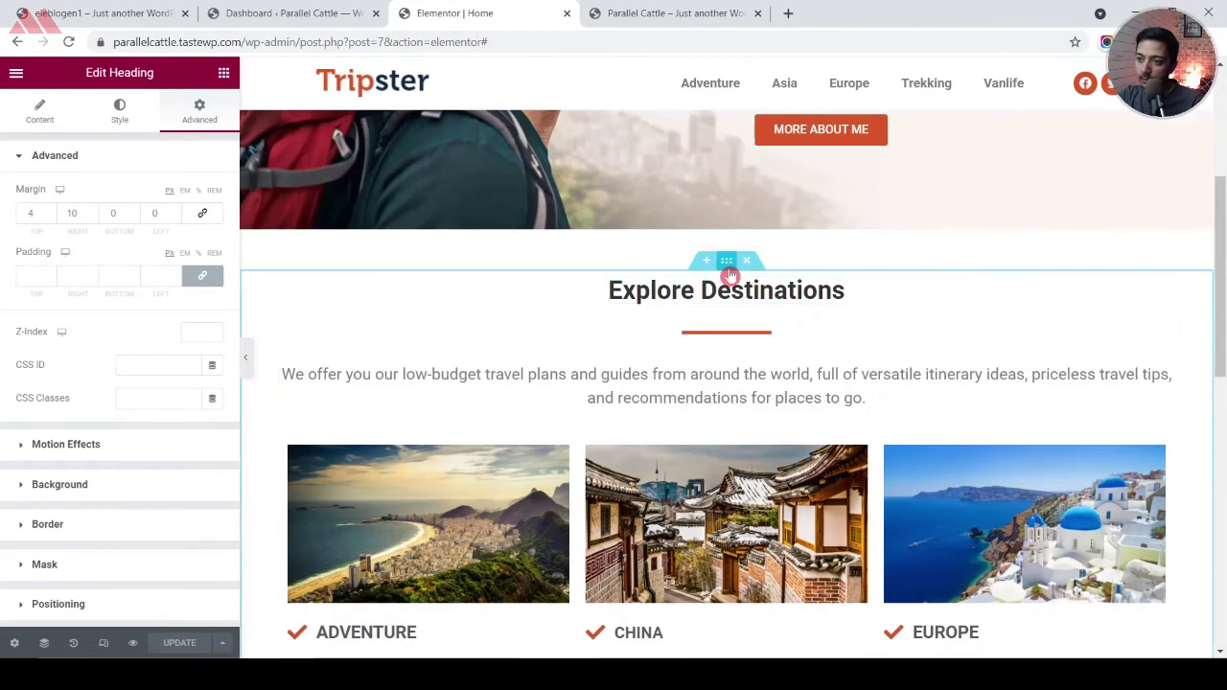
pyautogui.rightClick(727, 271)
pyautogui.click(745, 332)
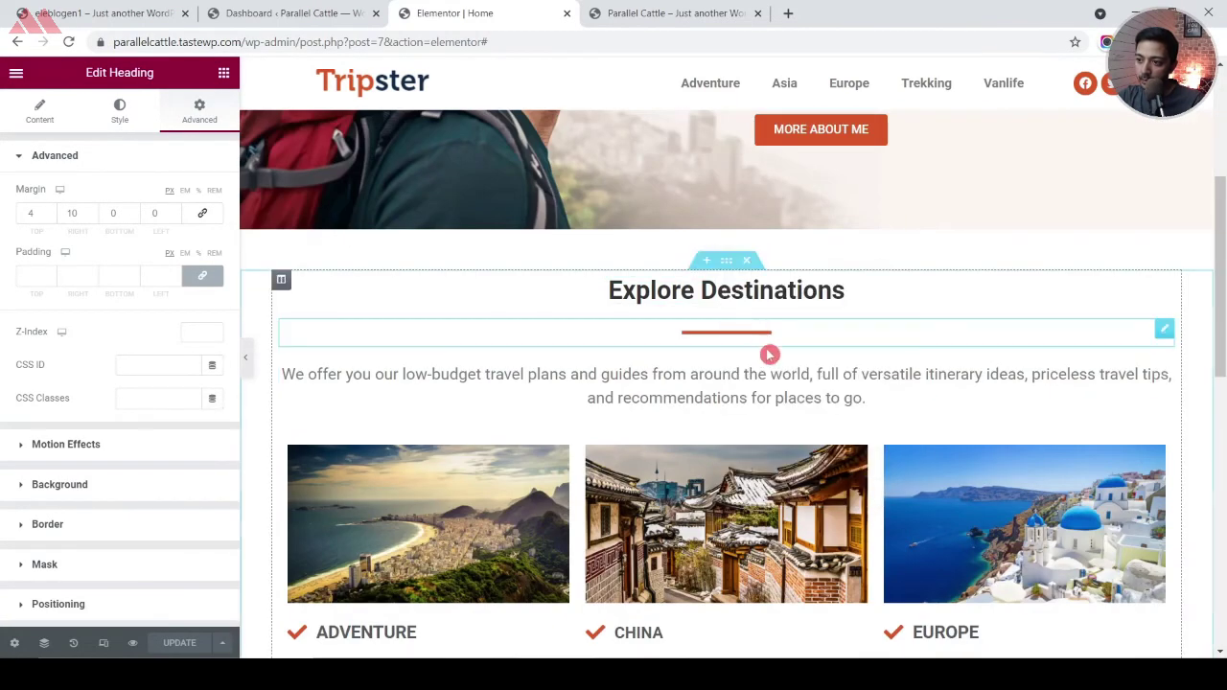
pyautogui.scroll(-5, 762, 365)
pyautogui.rightClick(727, 220)
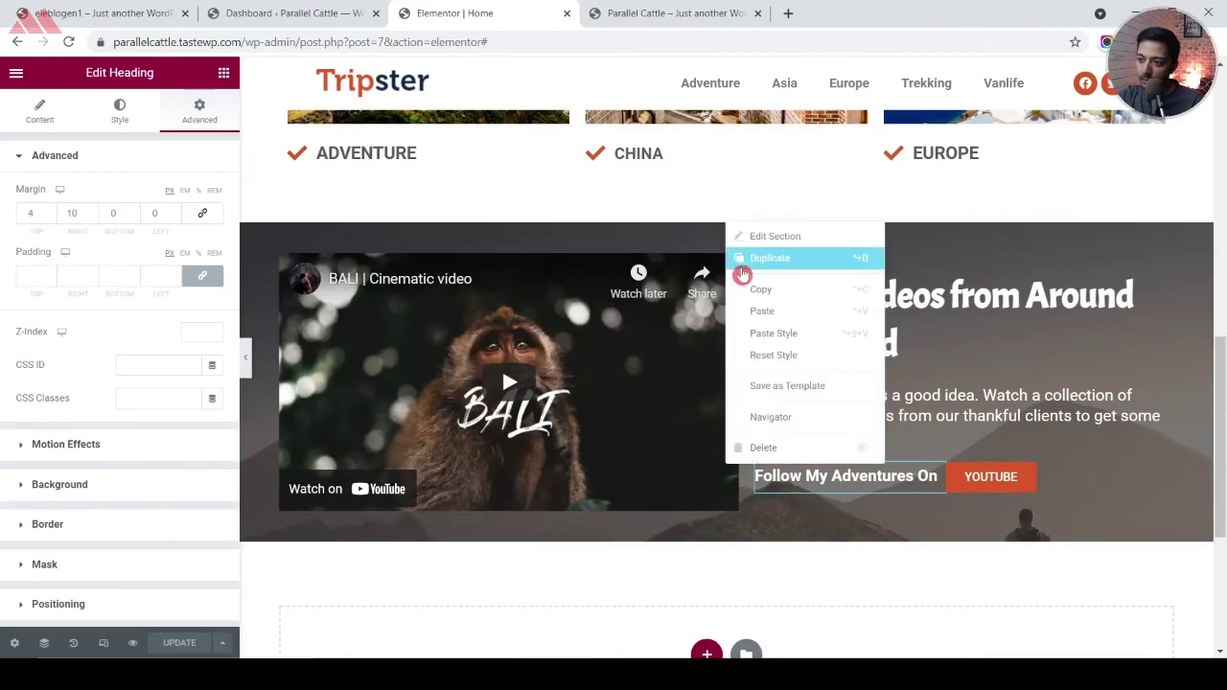
pyautogui.click(757, 352)
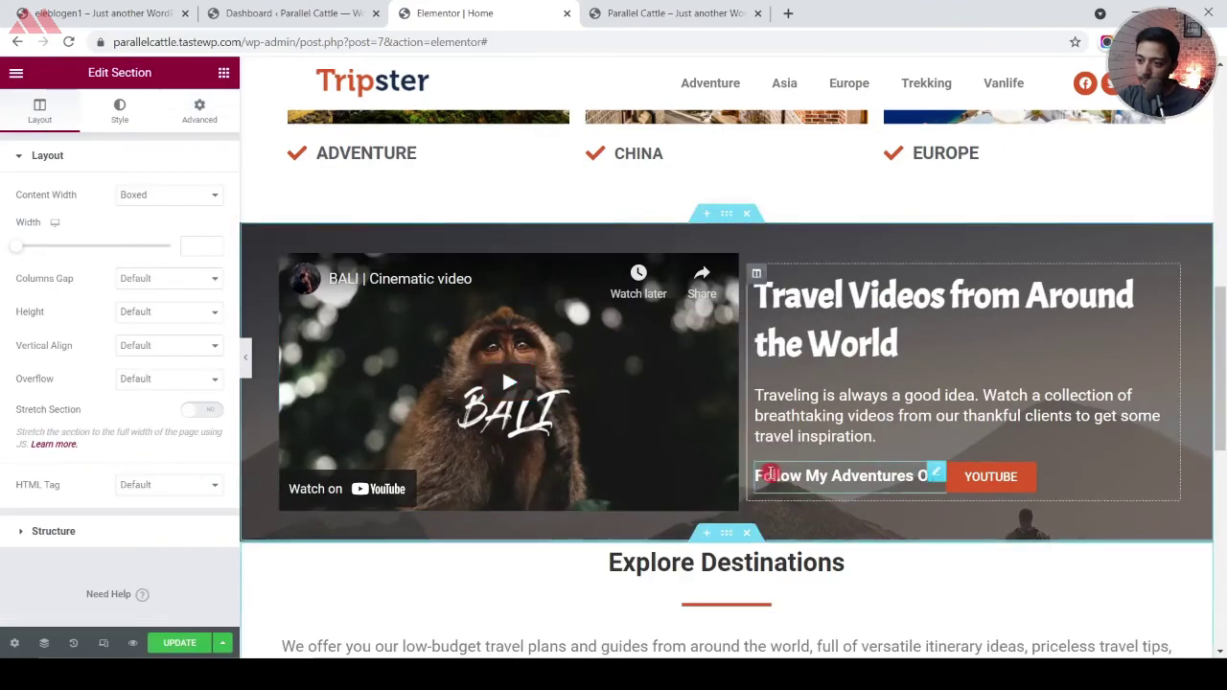
# Unlink the travel videos section's margins and set its bottom margin to 50 px
pyautogui.scroll(-3, 746, 233)
pyautogui.scroll(4, 746, 233)
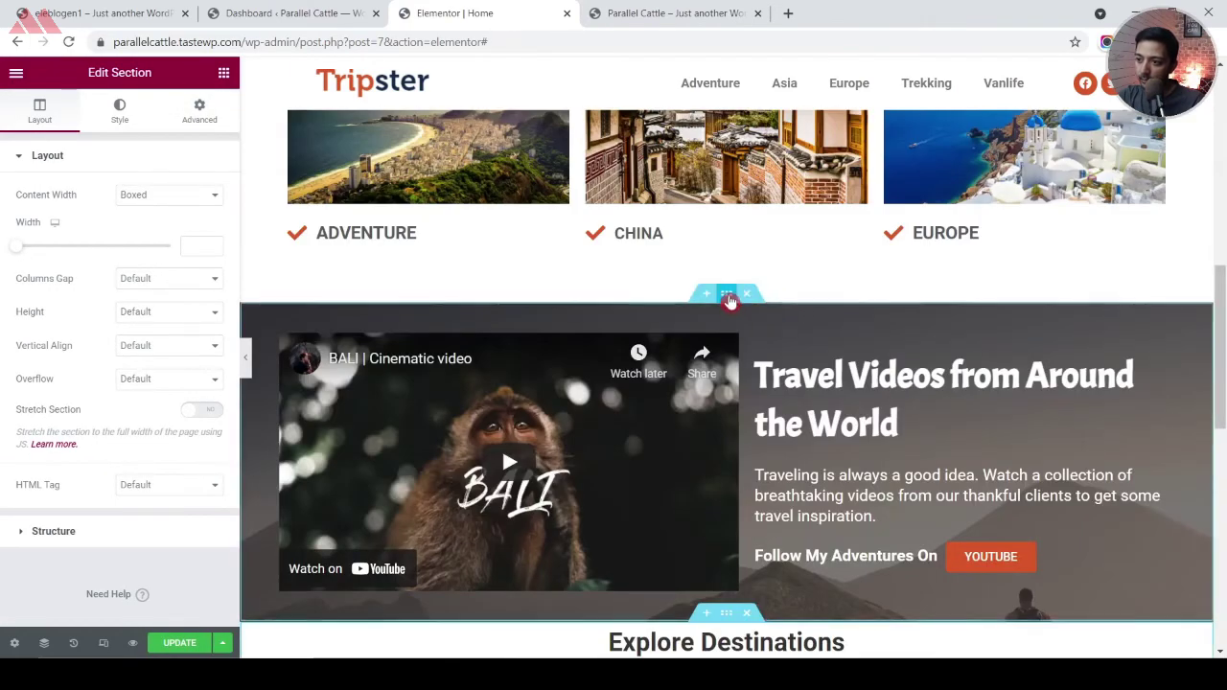
pyautogui.click(728, 294)
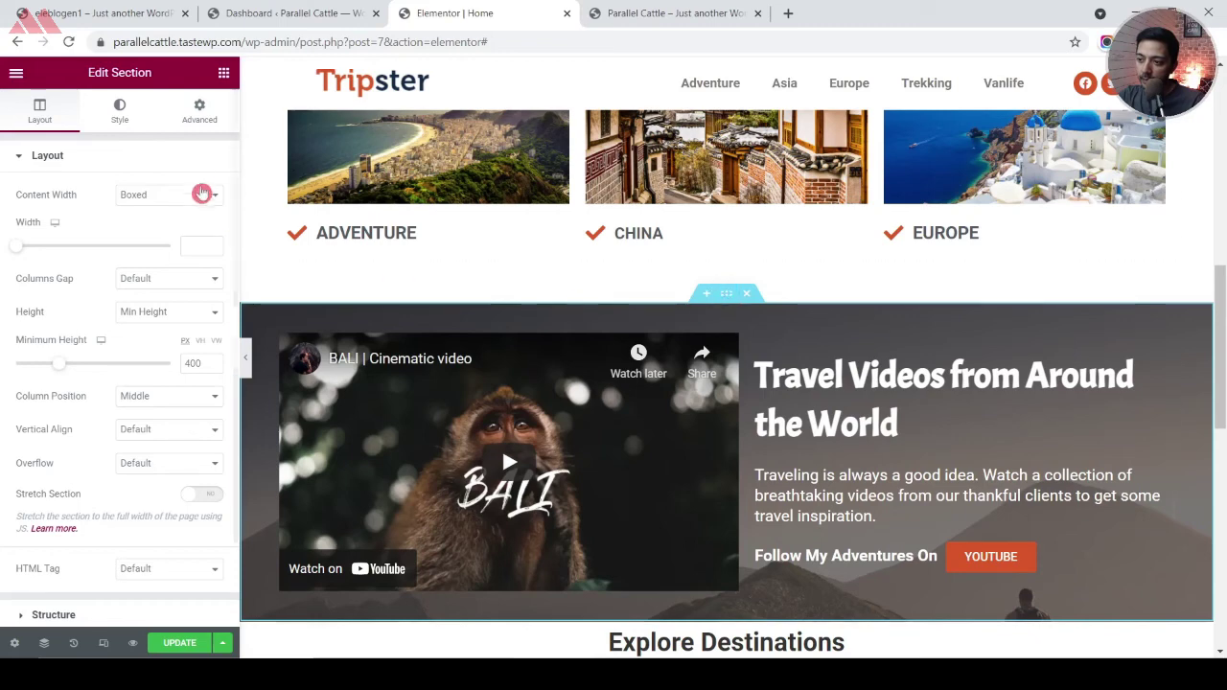
pyautogui.click(198, 115)
pyautogui.click(196, 216)
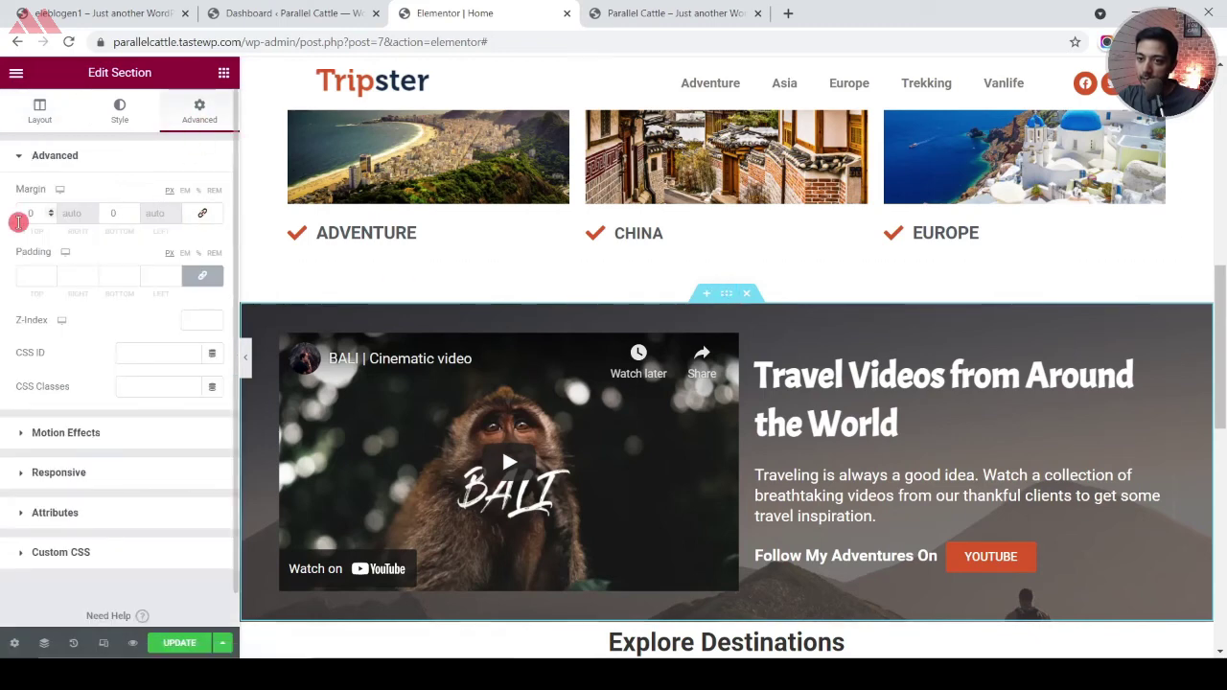
pyautogui.click(27, 218)
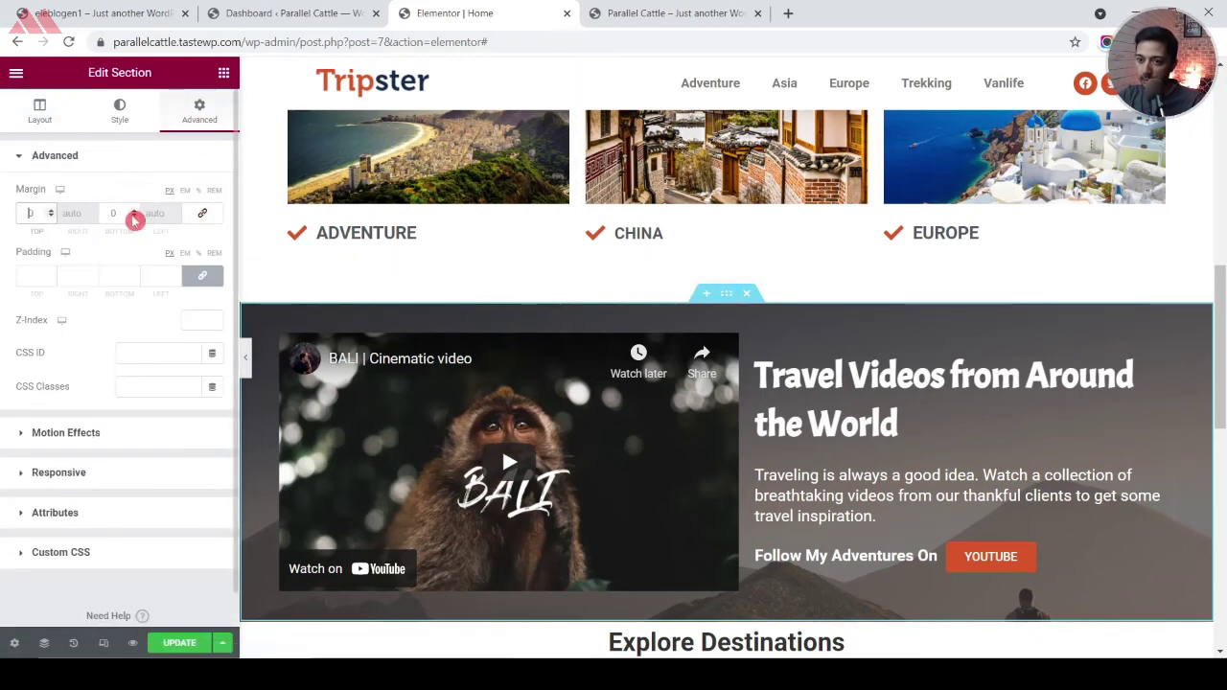
pyautogui.write('5')
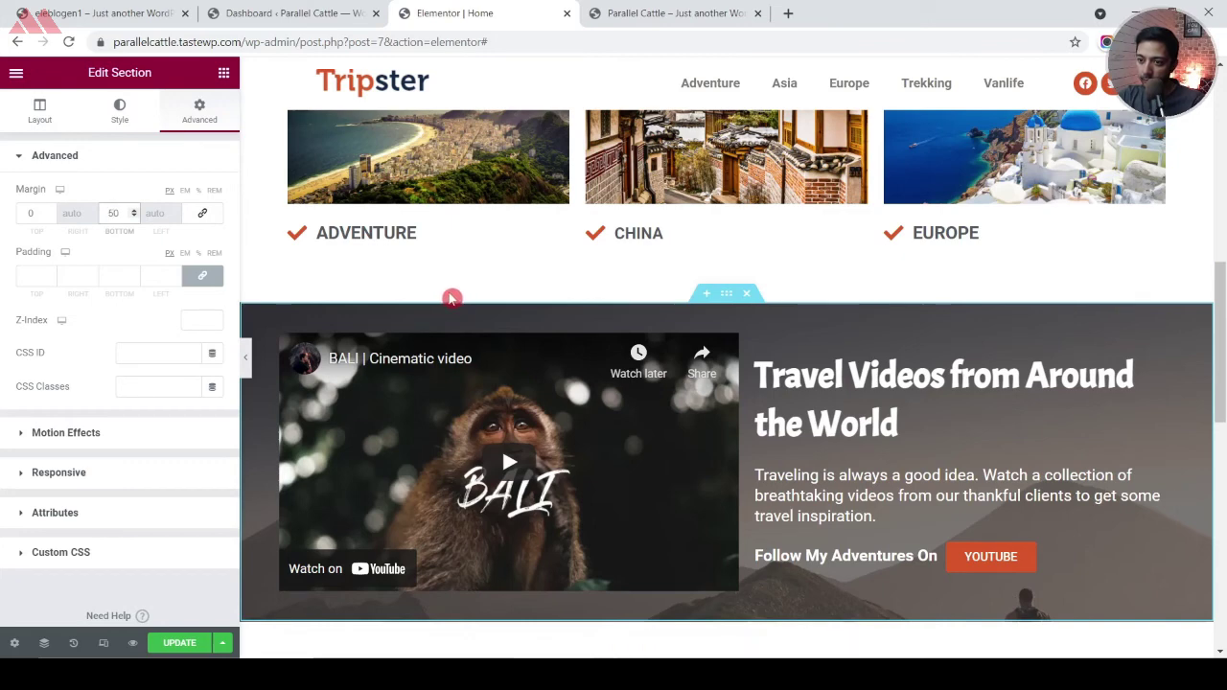
# Give the travel videos section unlinked padding of 20 px at the top and 20 px at the bottom
pyautogui.click(202, 276)
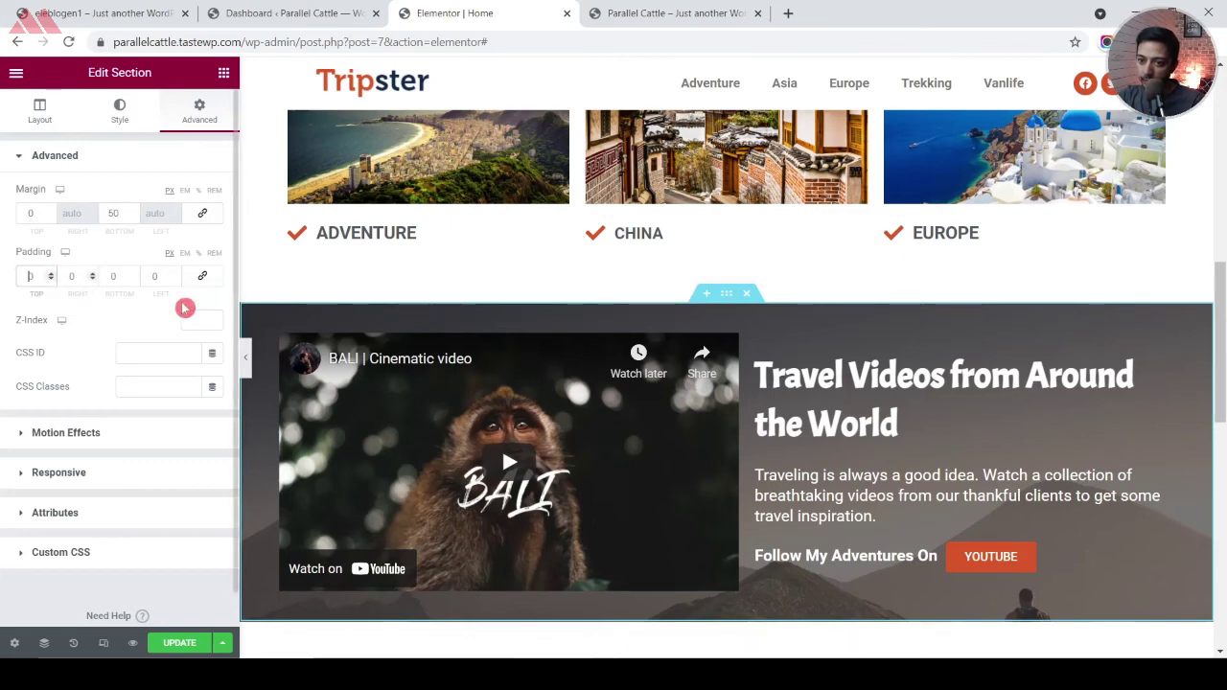
pyautogui.write('20')
pyautogui.click(115, 276)
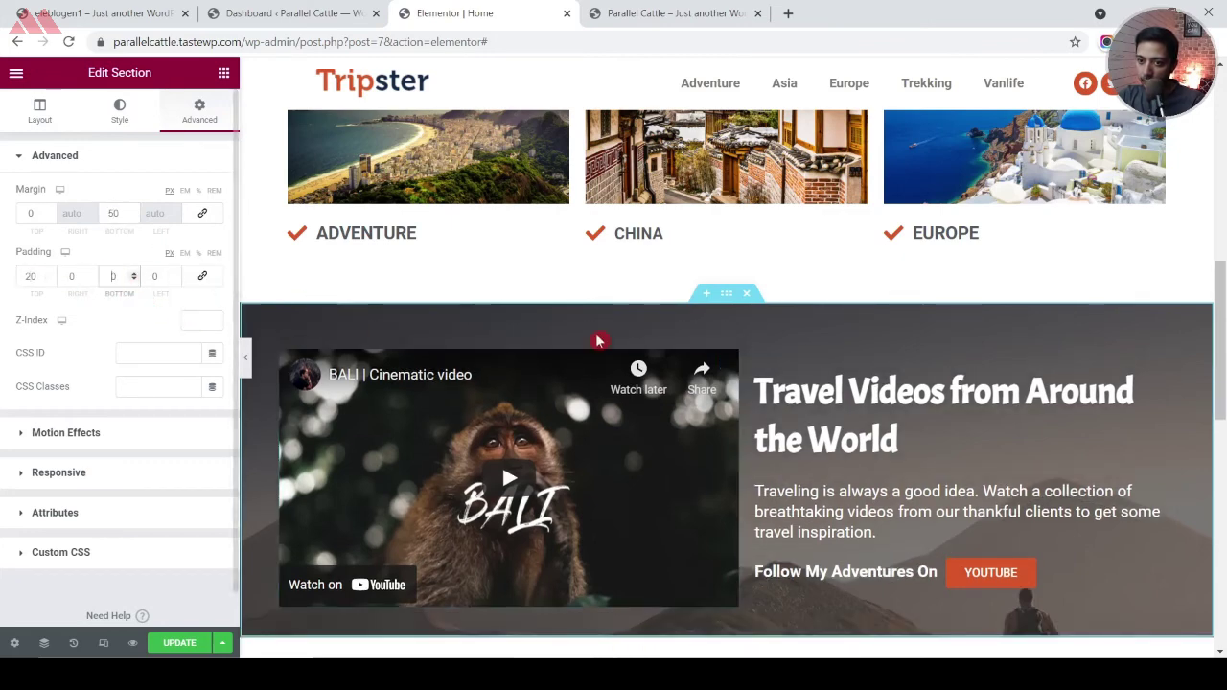
pyautogui.write('20')
# Replace the pasted section's "Explore Destinations" heading with "Latest From My Journal", matching the reference site
pyautogui.scroll(-3, 879, 376)
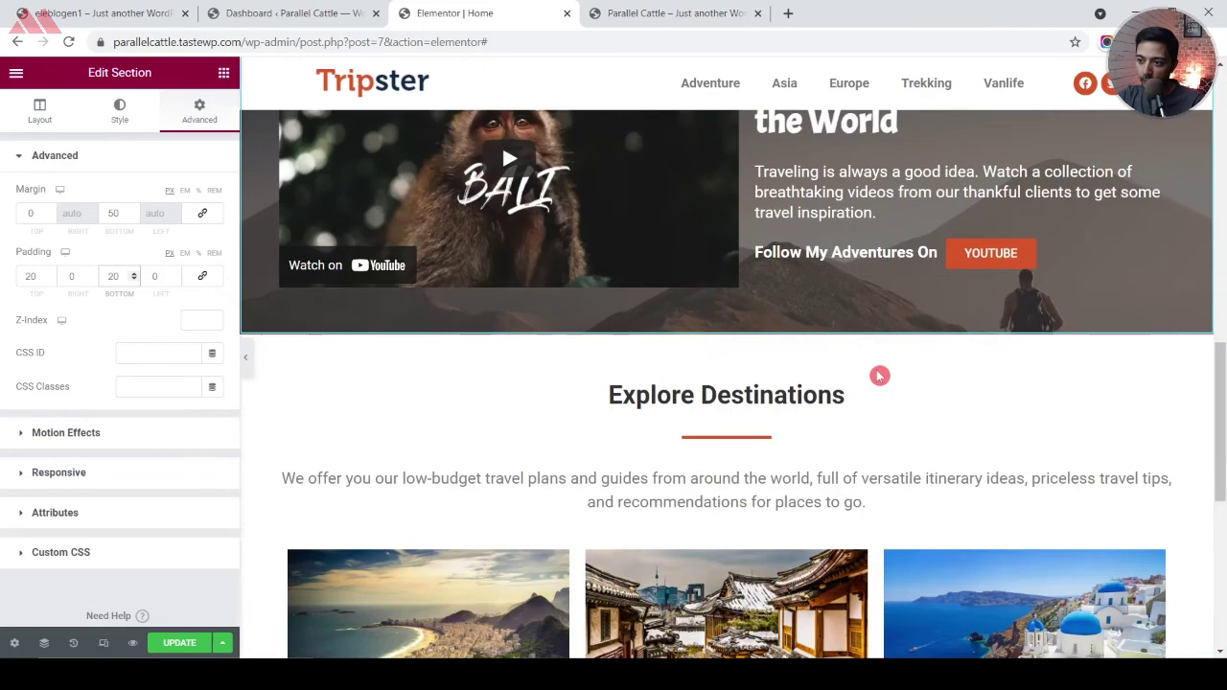
pyautogui.click(729, 391)
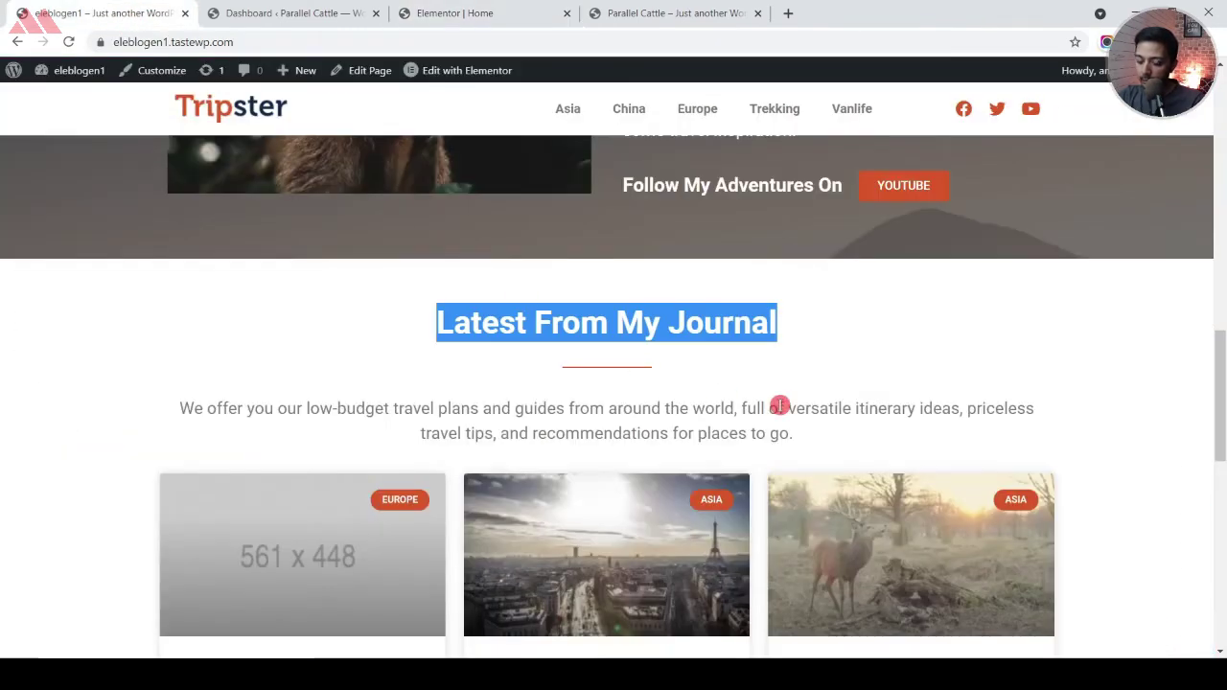
pyautogui.click(418, 10)
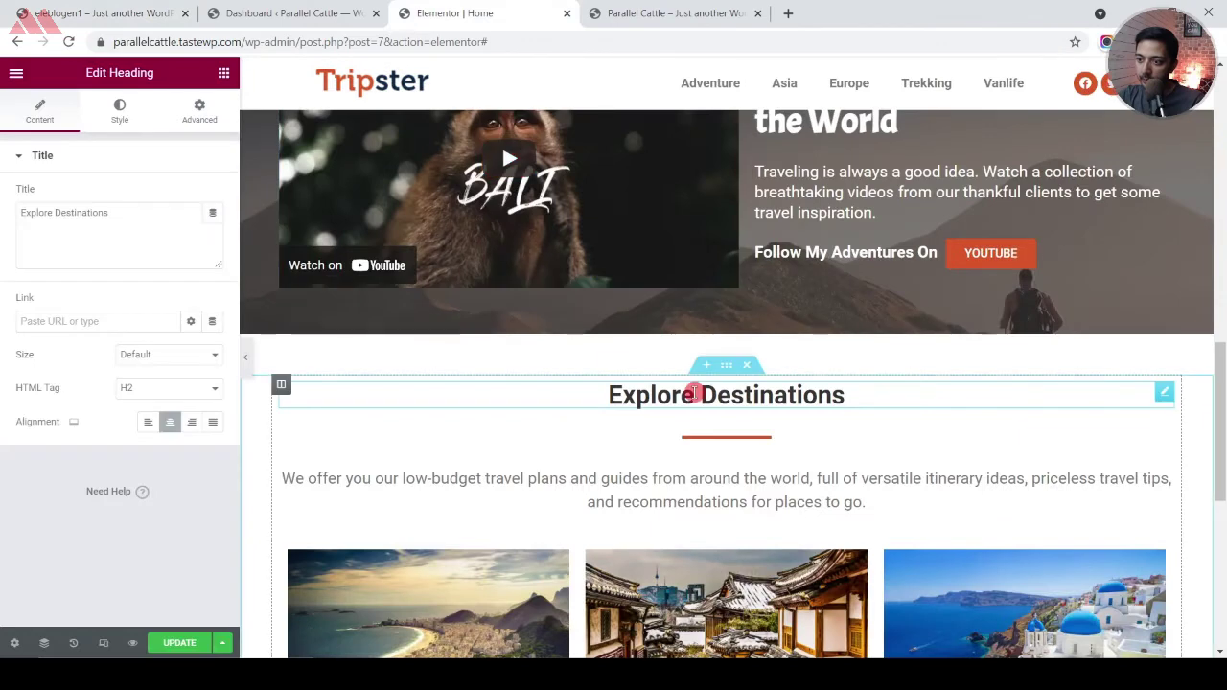
pyautogui.tripleClick(122, 233)
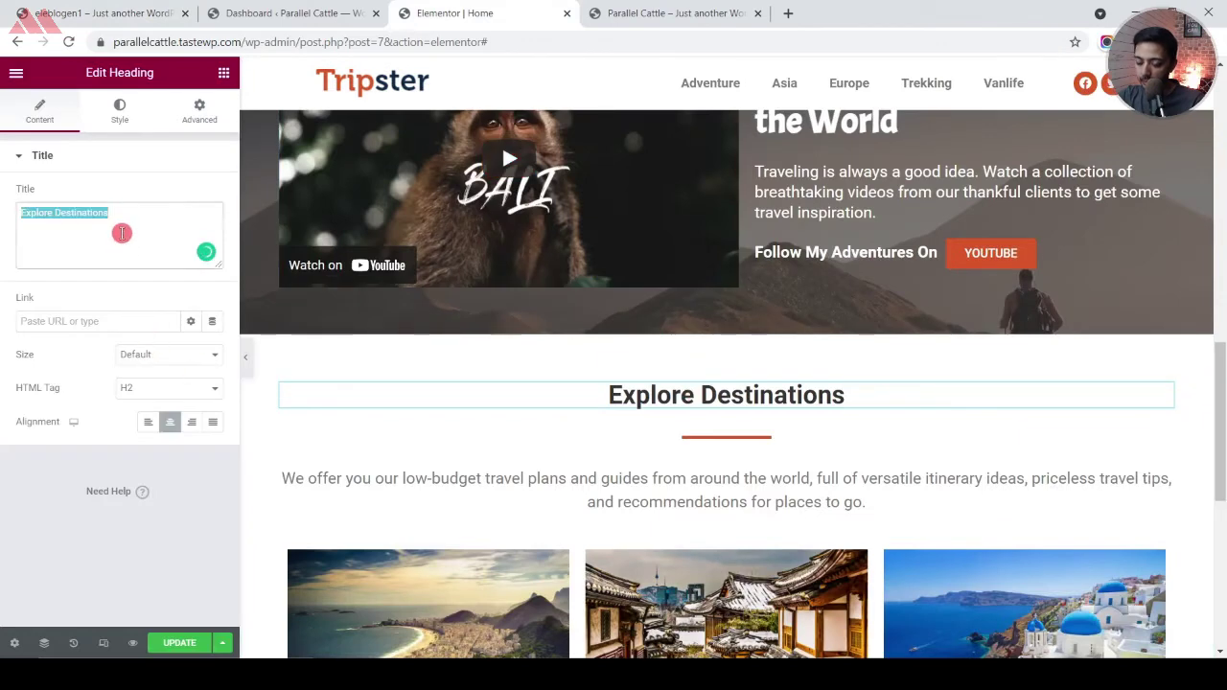
pyautogui.hotkey('ctrl', 'v')
# Delete the inner section with the three destination images from the journal section and save the page
pyautogui.scroll(-2, 532, 380)
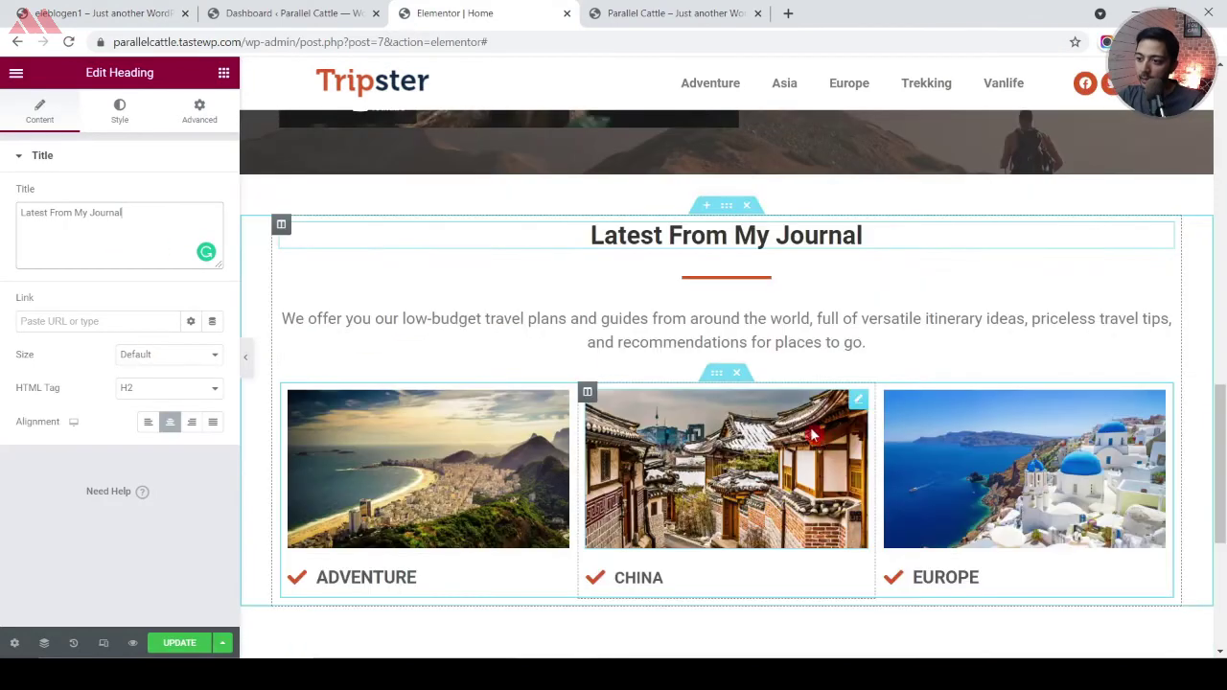
pyautogui.click(734, 375)
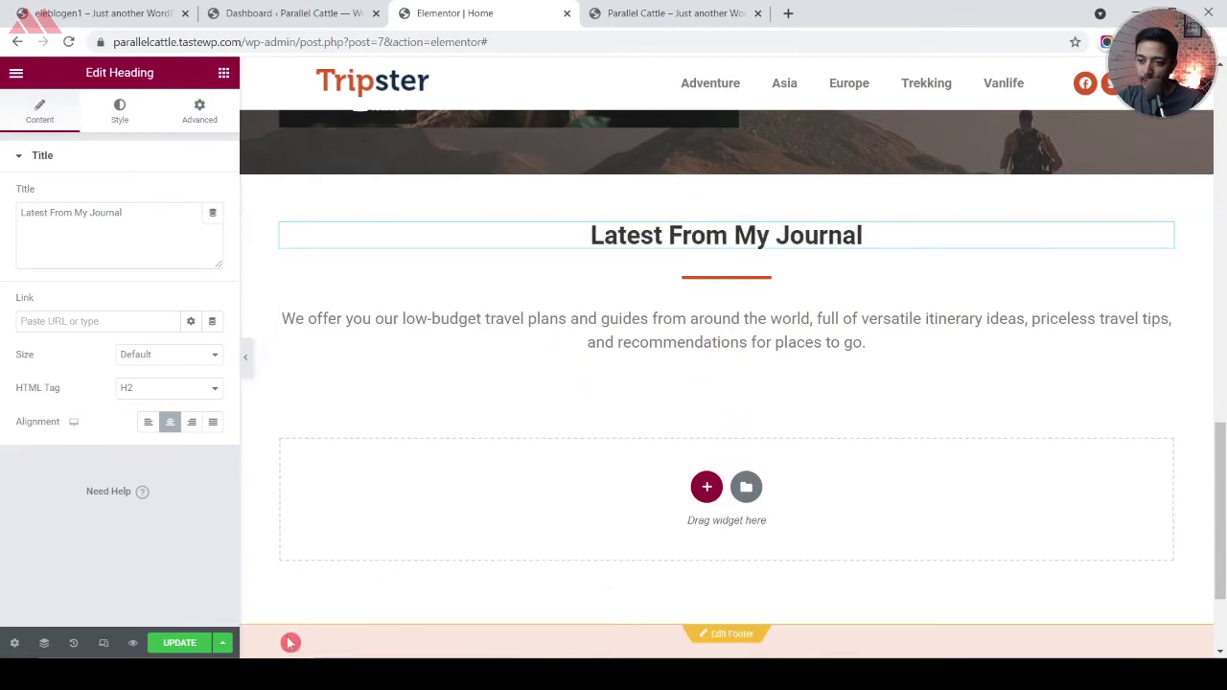
pyautogui.click(182, 644)
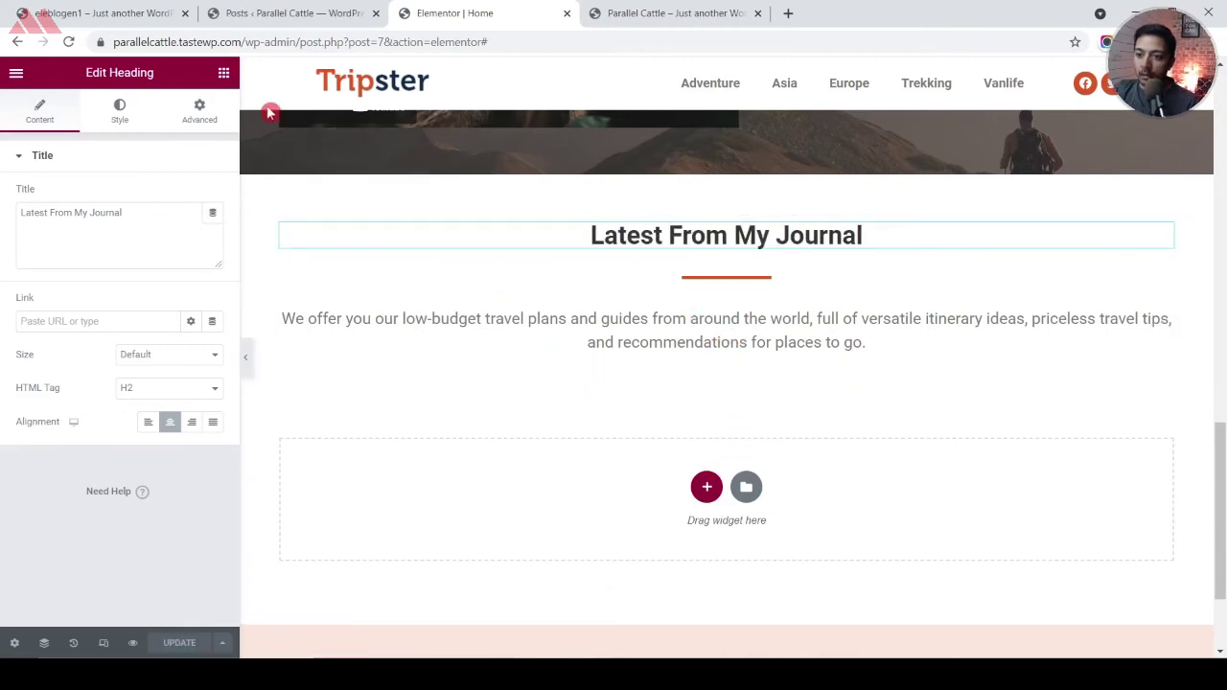
# Add a Posts widget below the journal section's description and set its skin to Cards
pyautogui.click(223, 77)
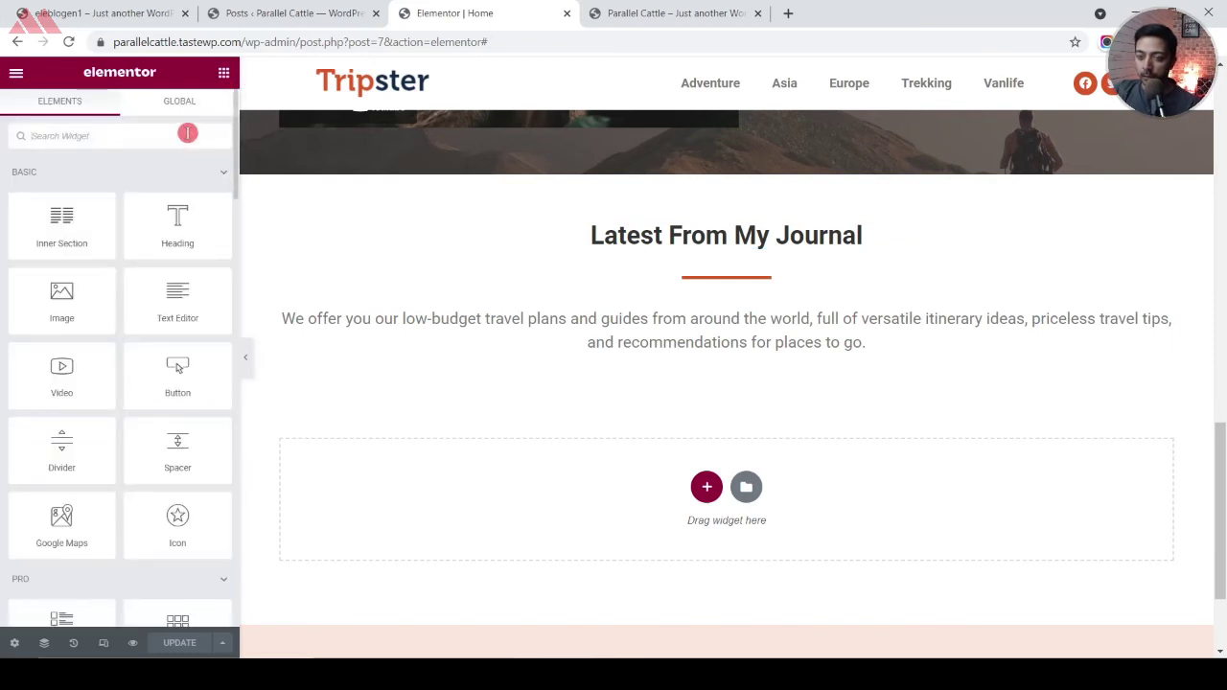
pyautogui.write('post')
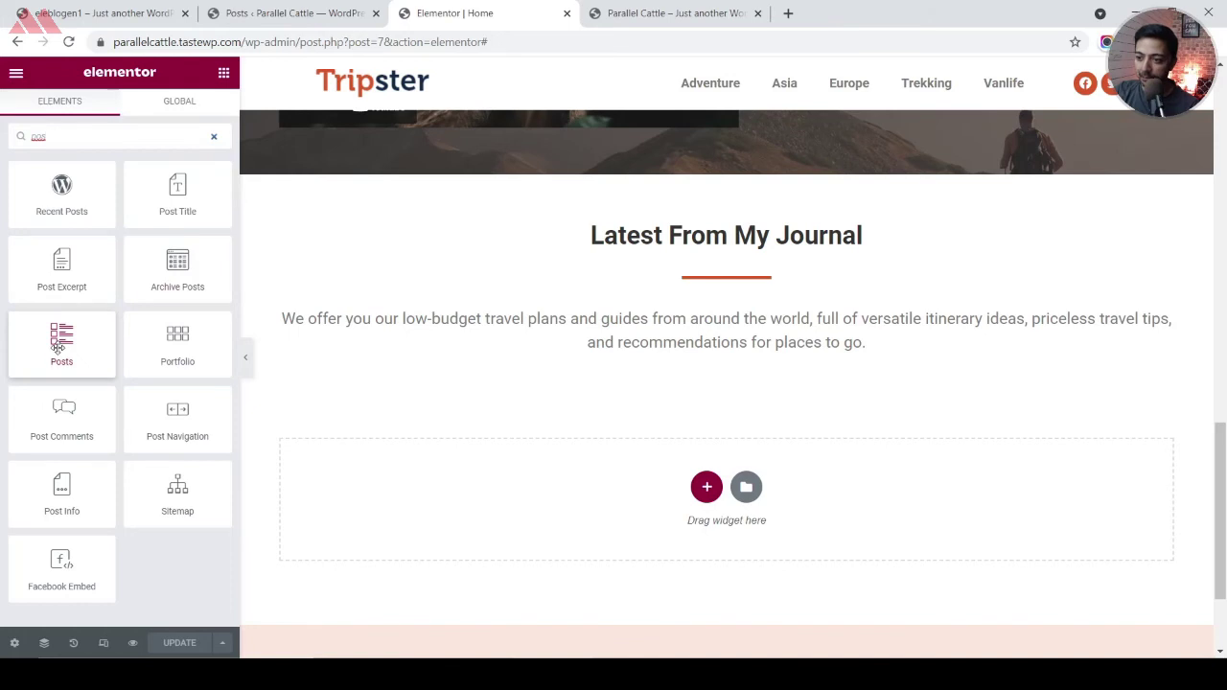
pyautogui.moveTo(62, 348); pyautogui.dragTo(518, 355)
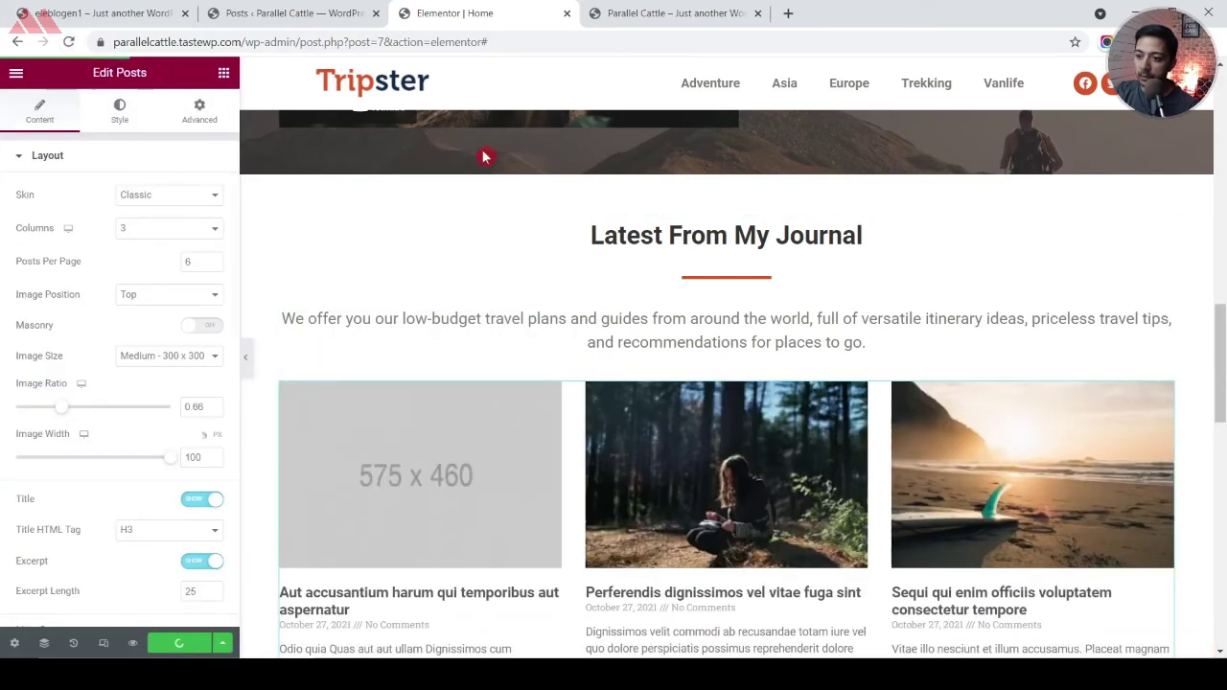
pyautogui.scroll(-2, 562, 444)
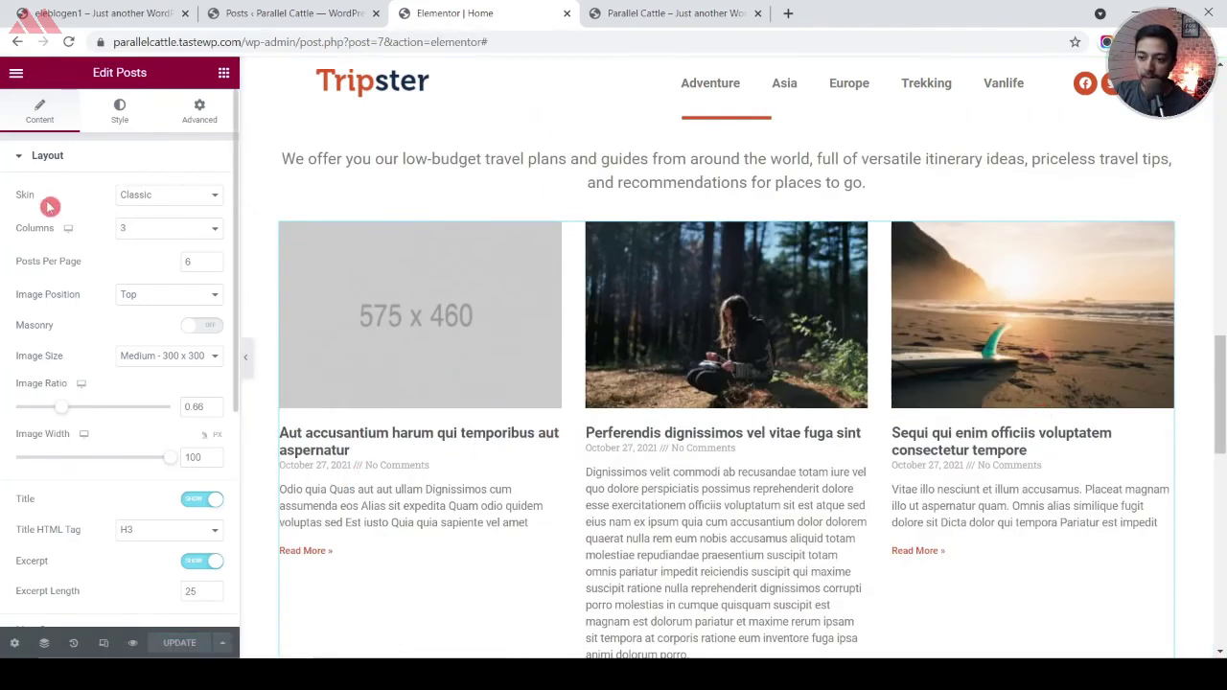
pyautogui.click(182, 207)
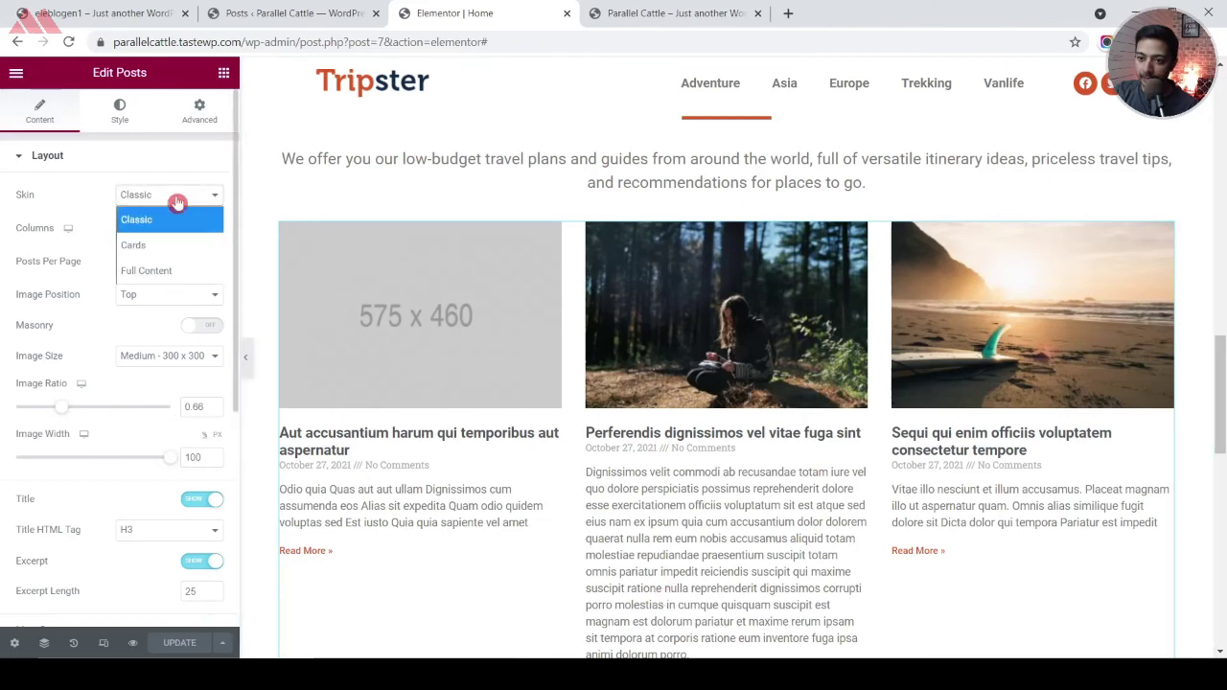
pyautogui.click(137, 246)
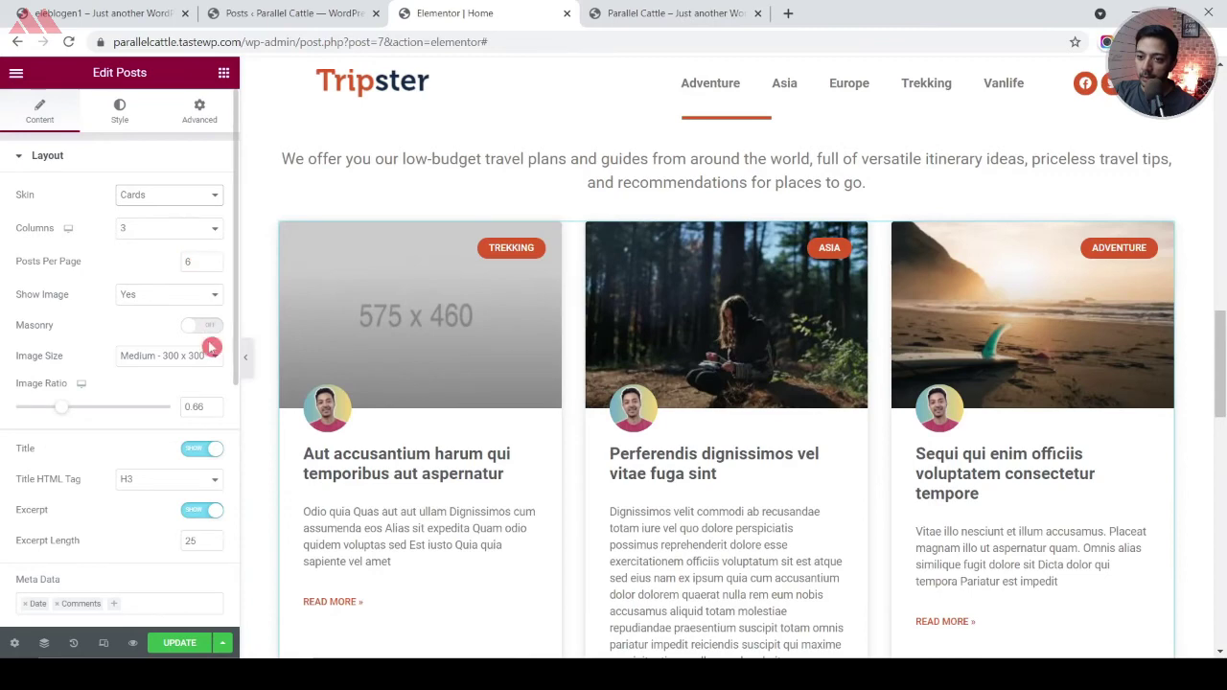
# Hide the post cards' excerpts and remove Date and Comments from their meta data
pyautogui.click(203, 508)
pyautogui.scroll(-1, 219, 477)
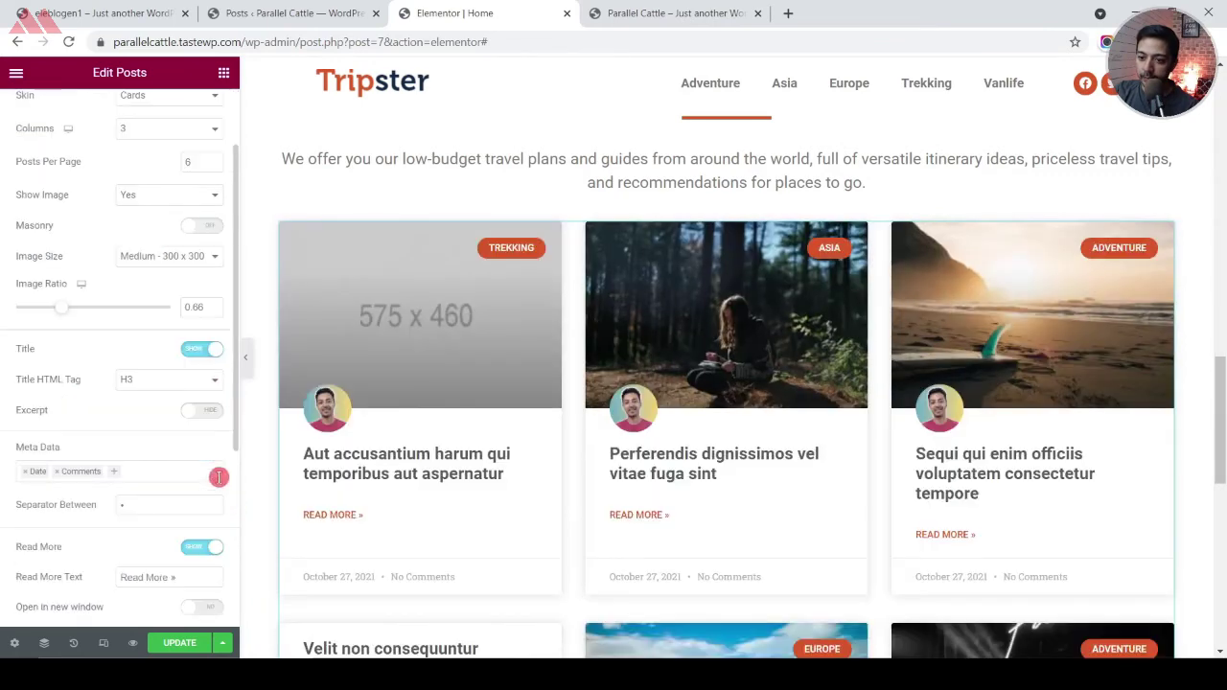
pyautogui.click(26, 471)
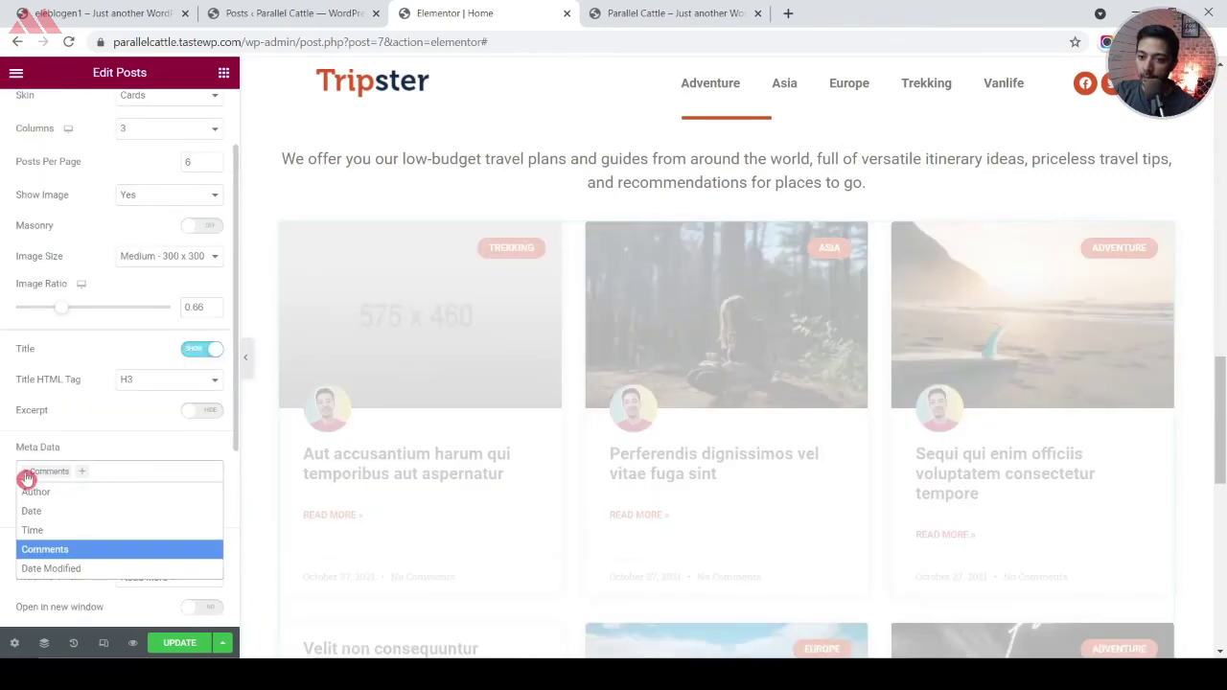
pyautogui.click(26, 472)
pyautogui.click(10, 448)
# Hide the Read More links and the author avatars on the post cards
pyautogui.scroll(-2, 16, 448)
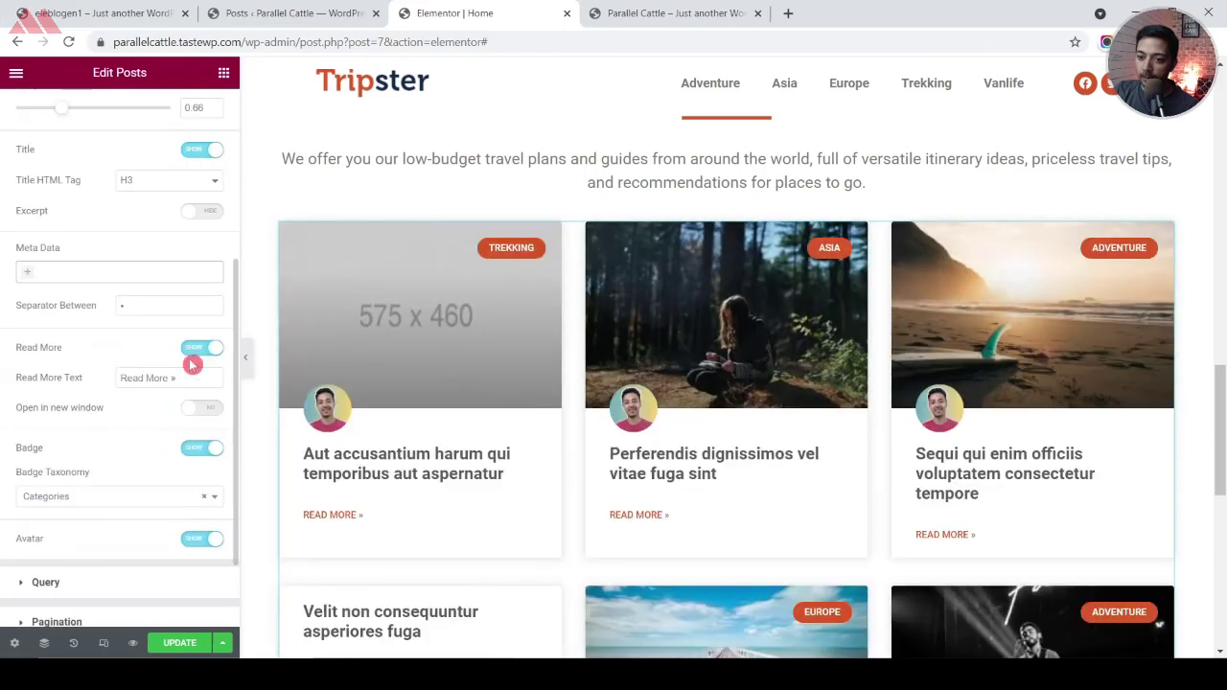
pyautogui.click(197, 349)
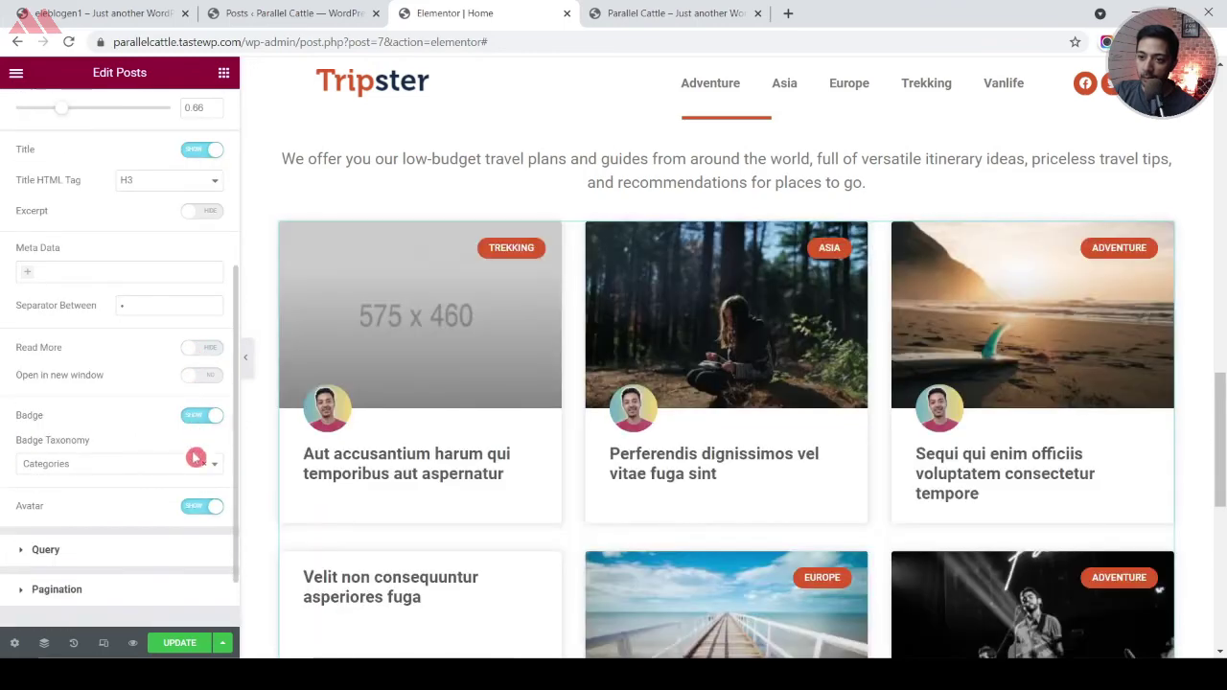
pyautogui.click(192, 518)
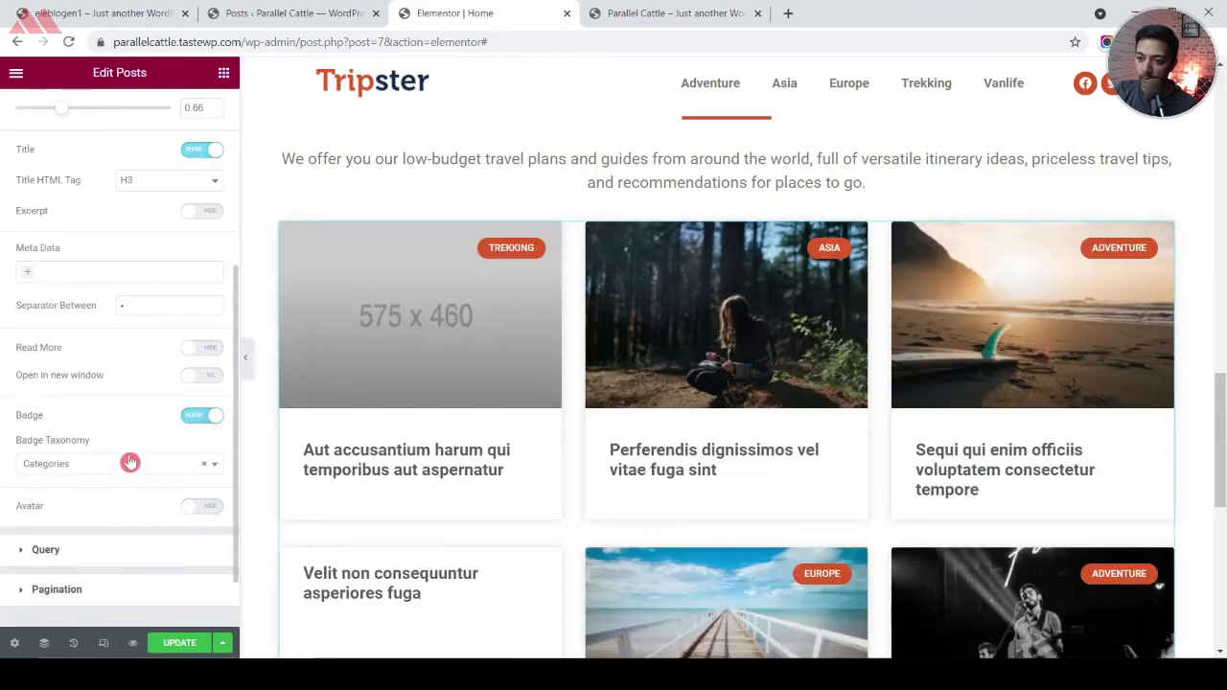
# Lower the post cards' image ratio and set the columns gap to 22 and the rows gap to 26
pyautogui.scroll(3, 141, 428)
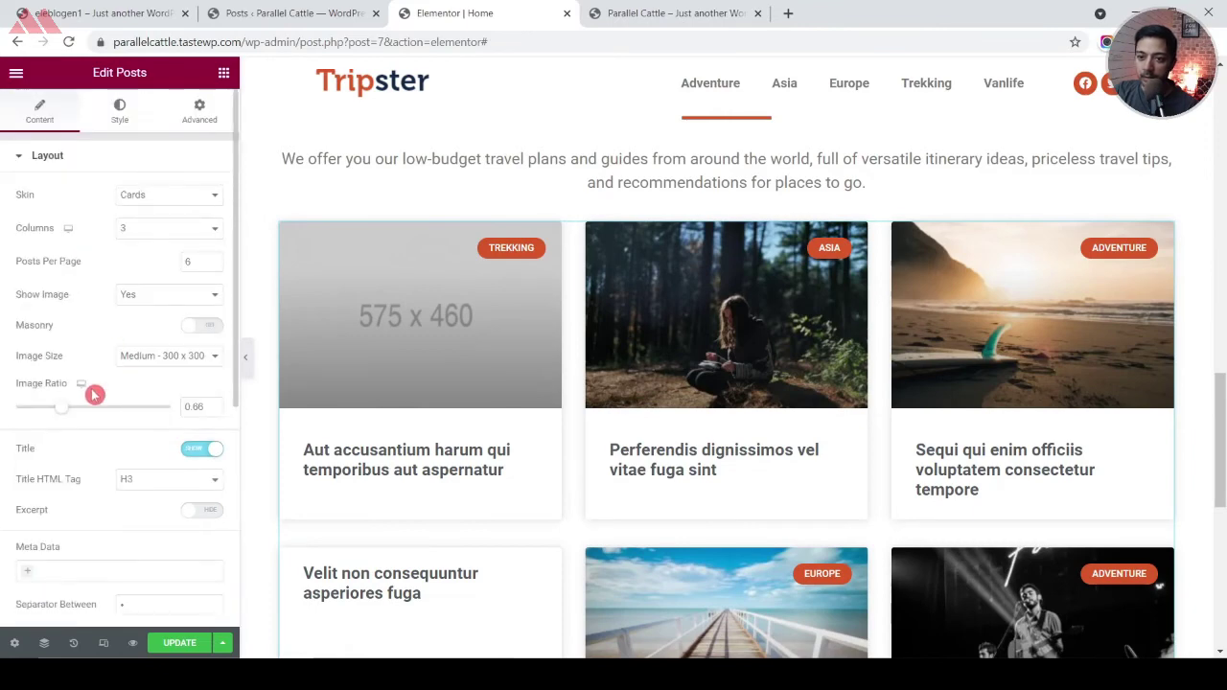
pyautogui.moveTo(65, 410); pyautogui.dragTo(53, 410)
pyautogui.click(119, 114)
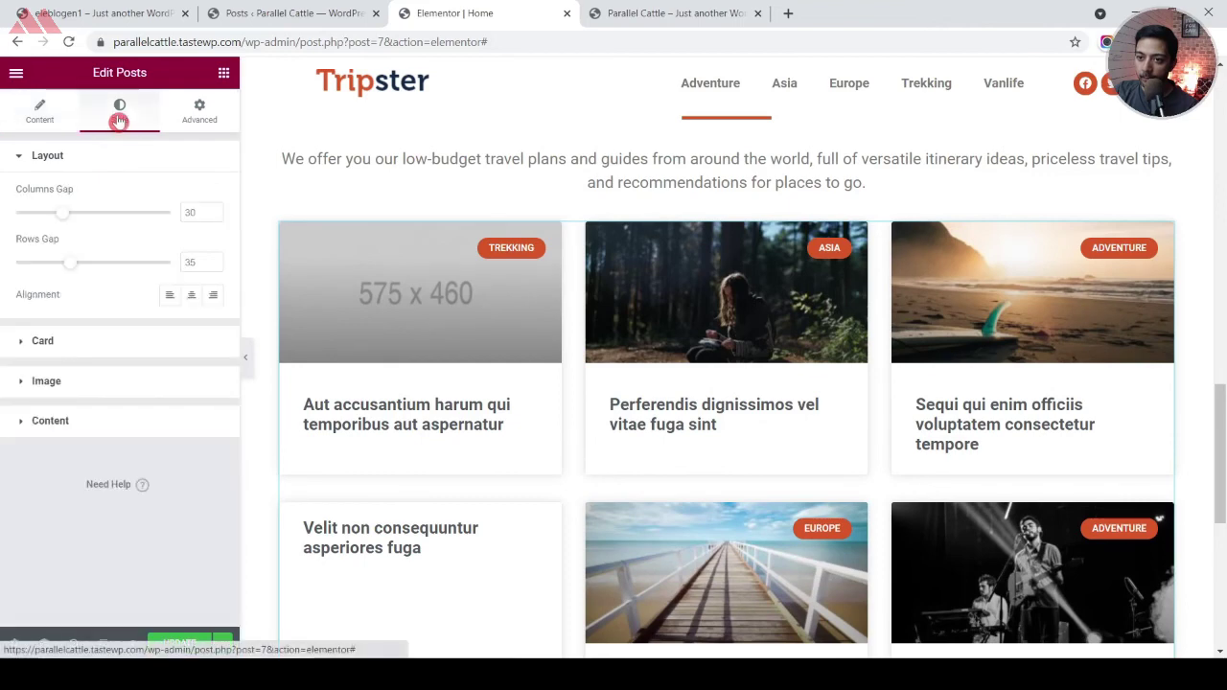
pyautogui.moveTo(73, 216); pyautogui.dragTo(51, 219)
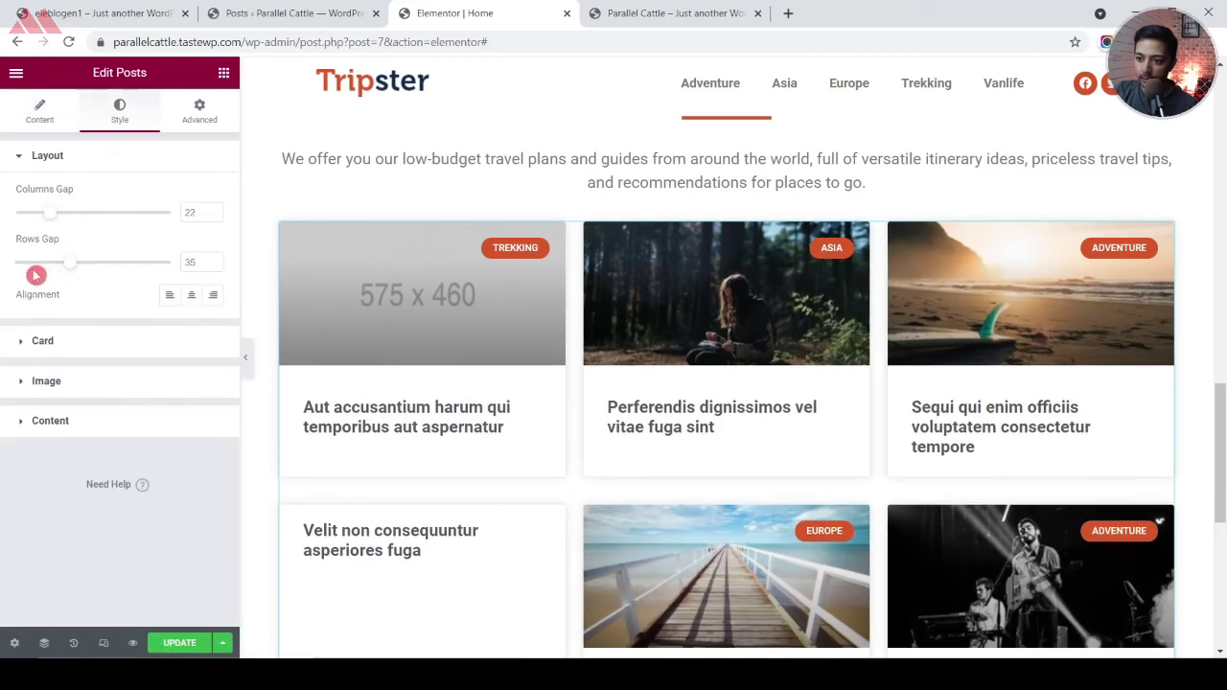
pyautogui.moveTo(68, 273); pyautogui.dragTo(55, 268)
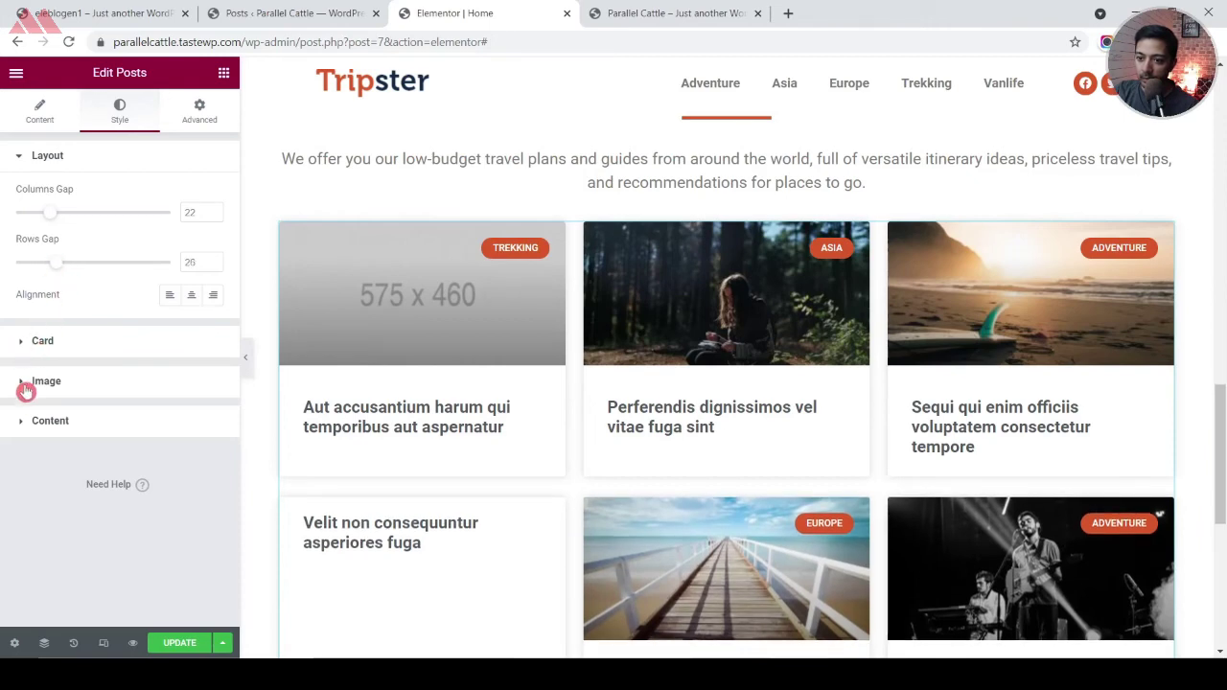
# Set the spacing of the post card titles to 8
pyautogui.click(24, 424)
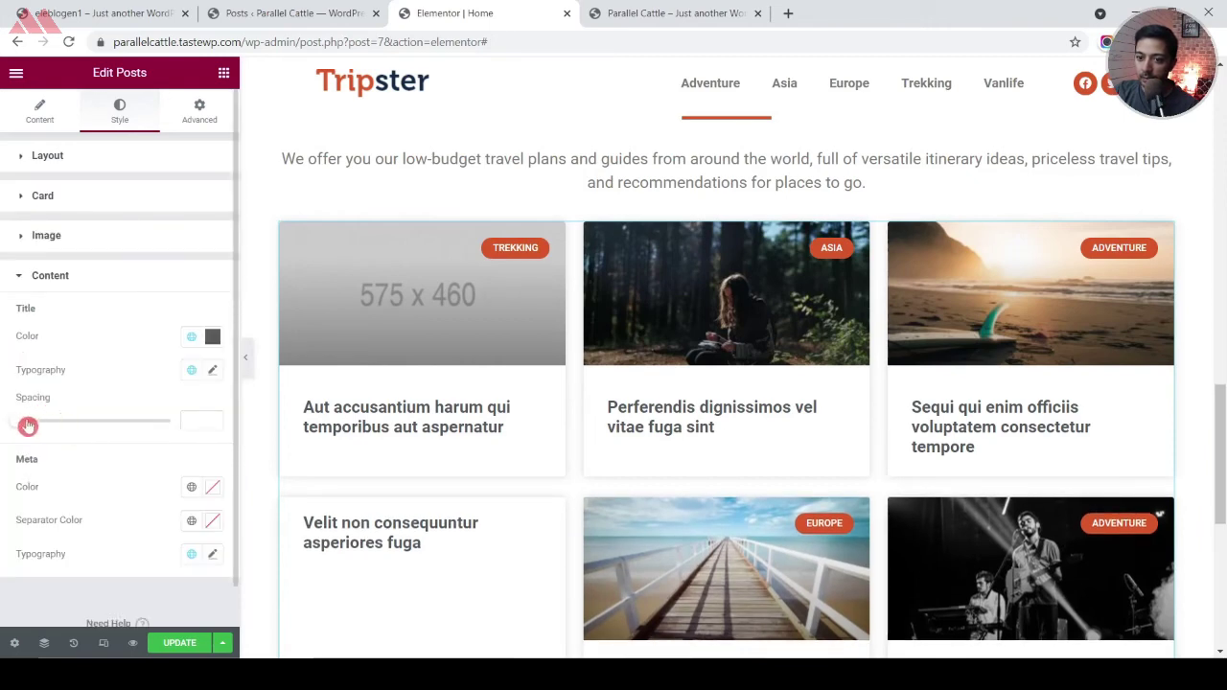
pyautogui.moveTo(22, 425)
pyautogui.mouseDown()
pyautogui.moveTo(41, 424)
pyautogui.moveTo(30, 428)
pyautogui.mouseUp()
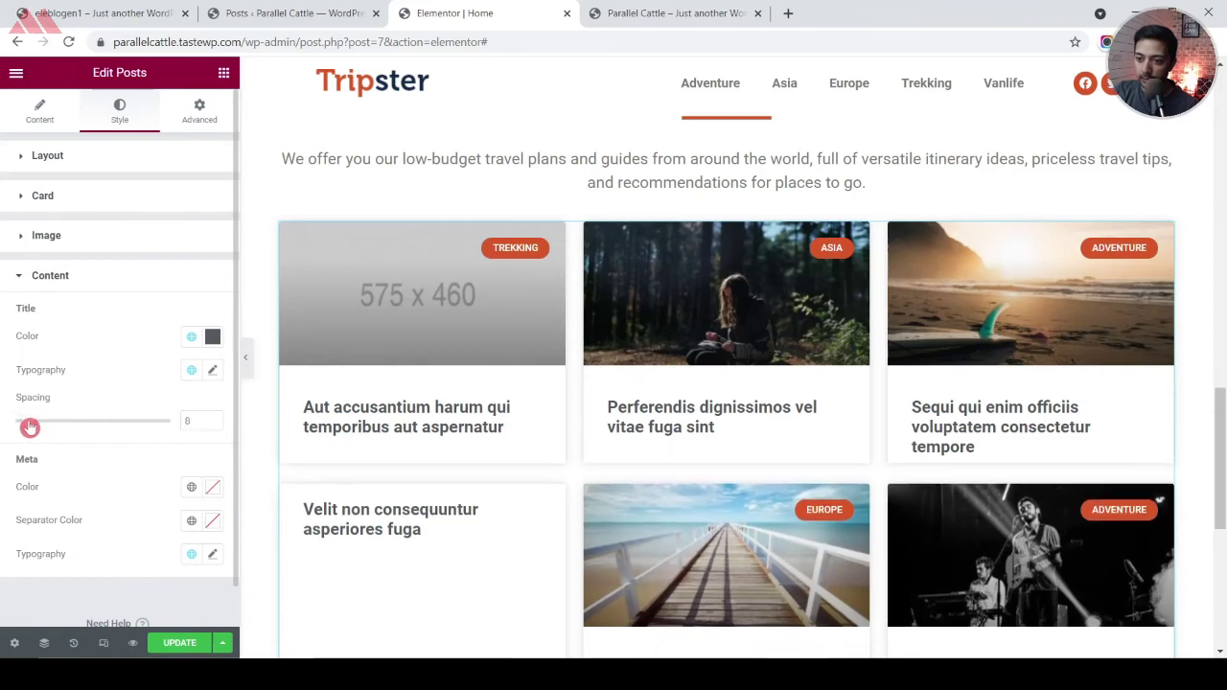
# Set the image spacing of the post cards to 8 and update the home page
pyautogui.click(42, 236)
pyautogui.moveTo(43, 300); pyautogui.dragTo(14, 303)
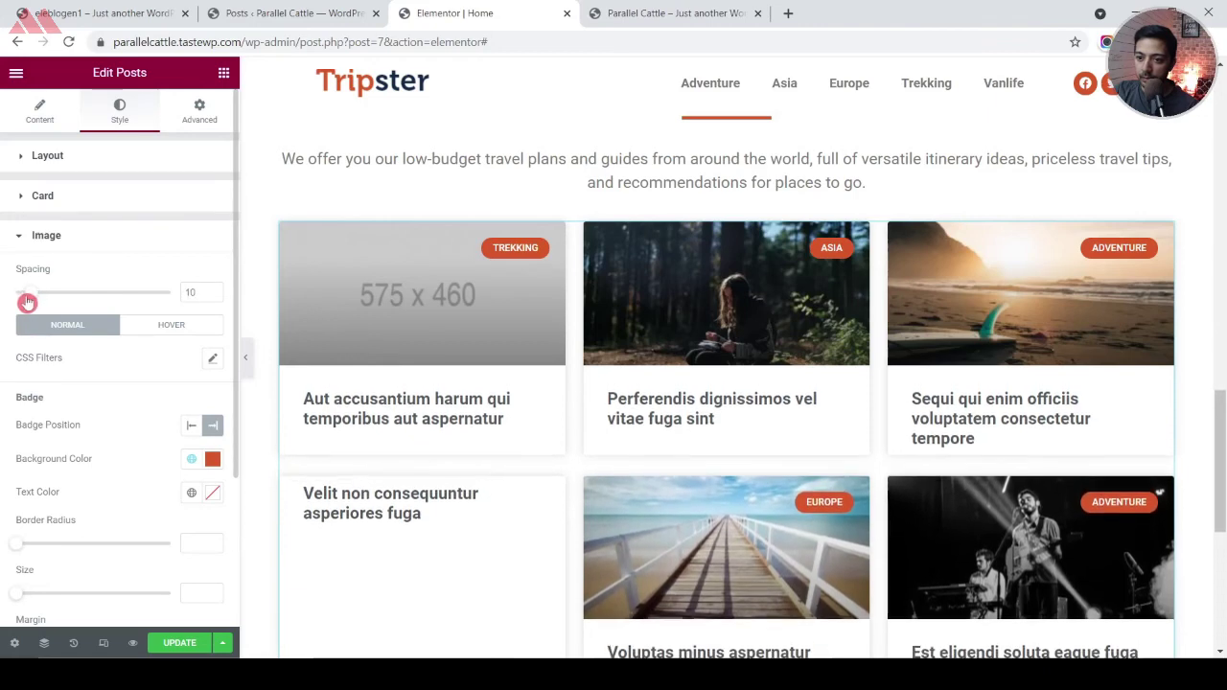
pyautogui.moveTo(14, 302); pyautogui.dragTo(25, 303)
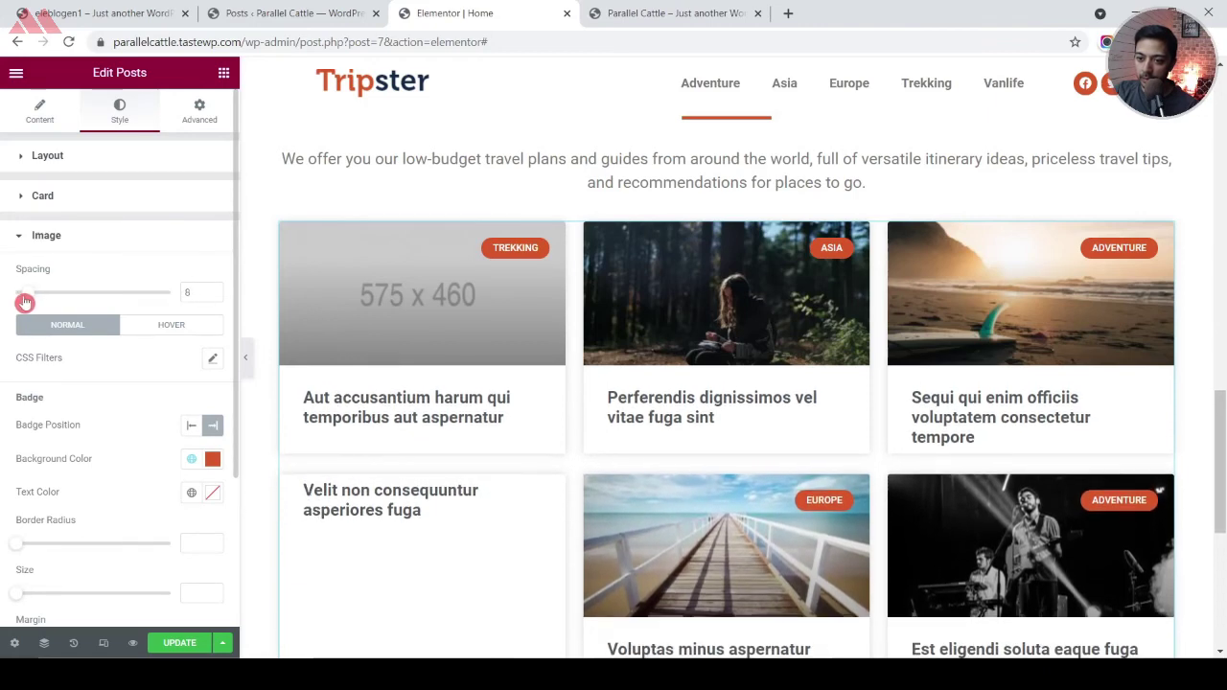
pyautogui.scroll(-3, 795, 326)
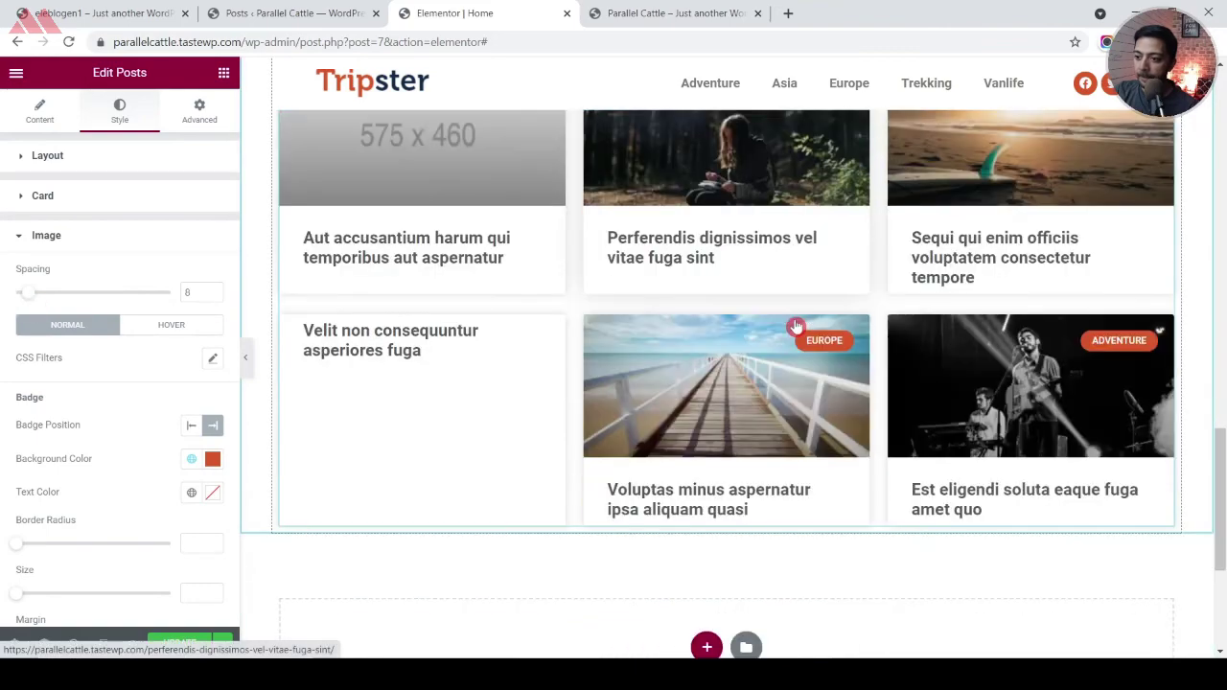
pyautogui.scroll(5, 795, 326)
pyautogui.scroll(-2, 795, 326)
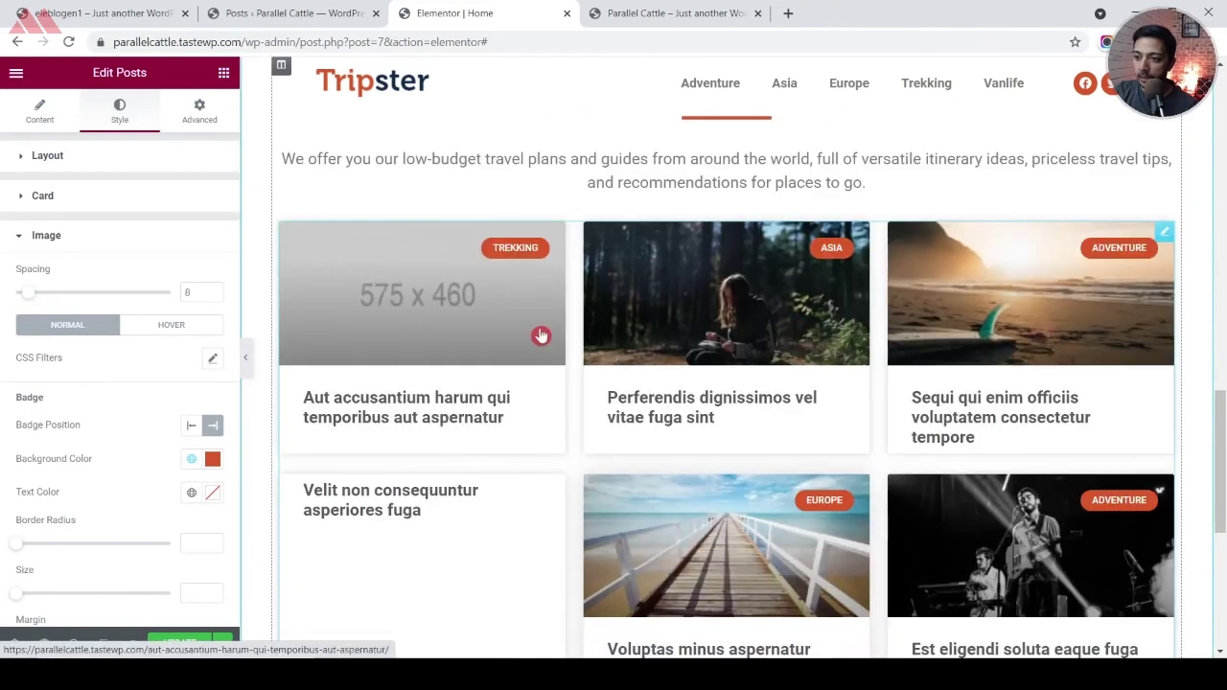
pyautogui.scroll(-3, 624, 417)
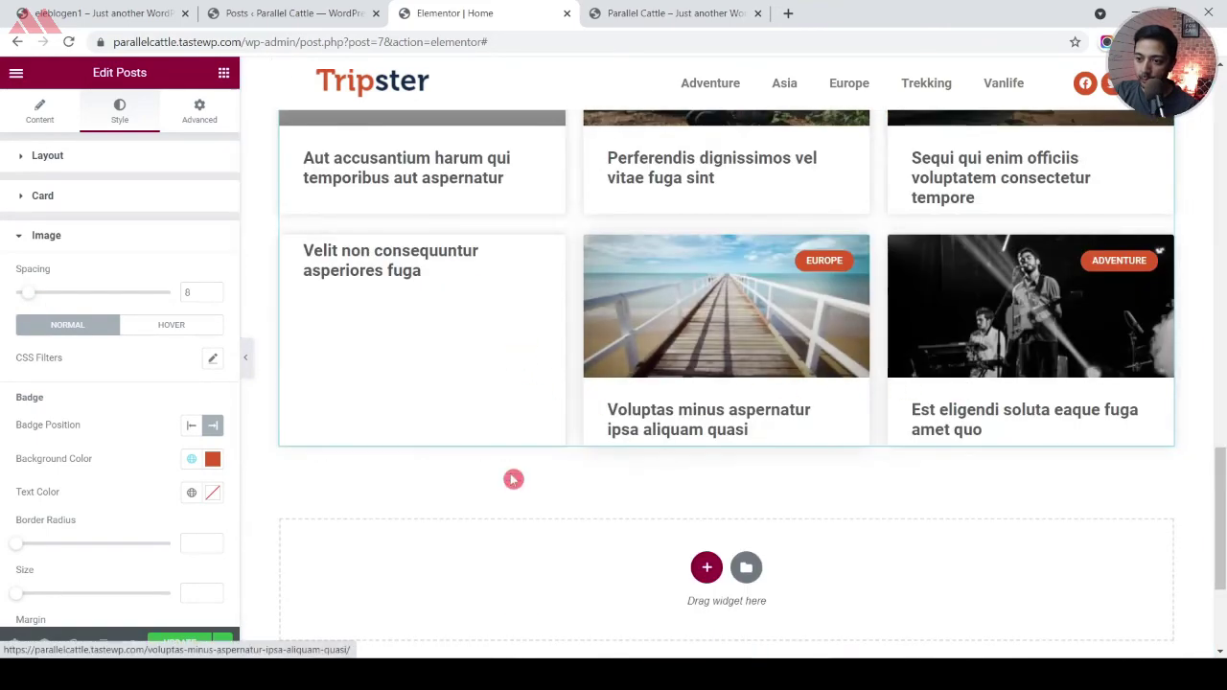
pyautogui.click(198, 639)
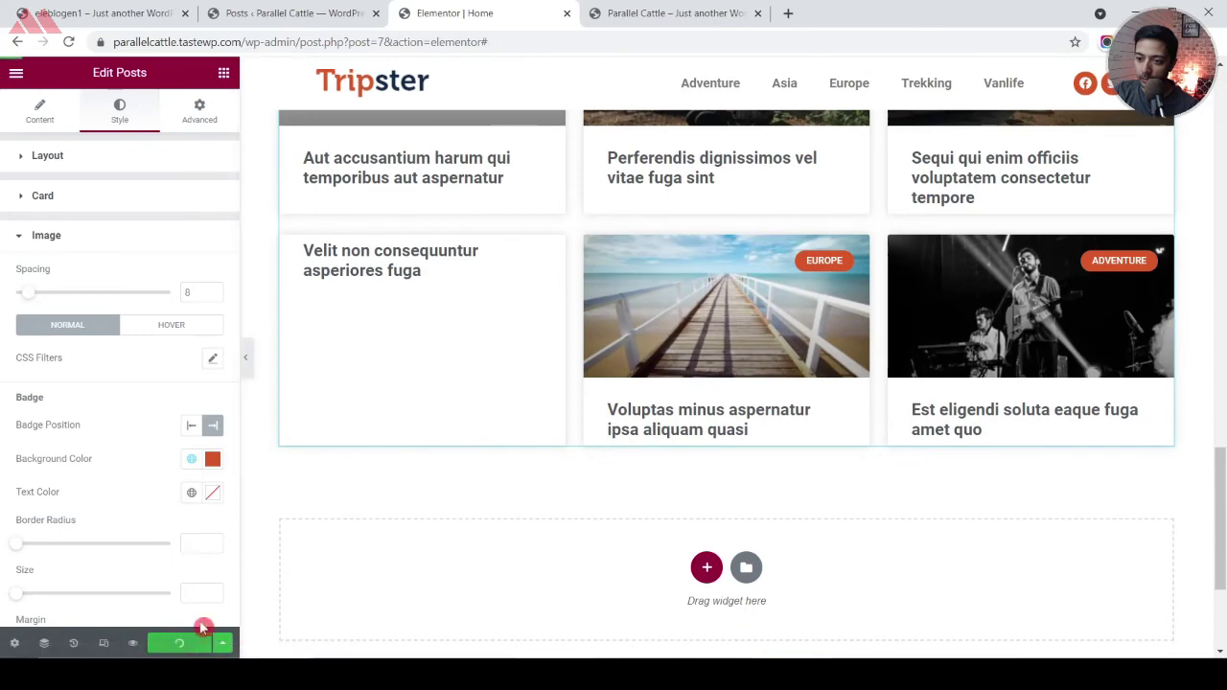
pyautogui.click(48, 113)
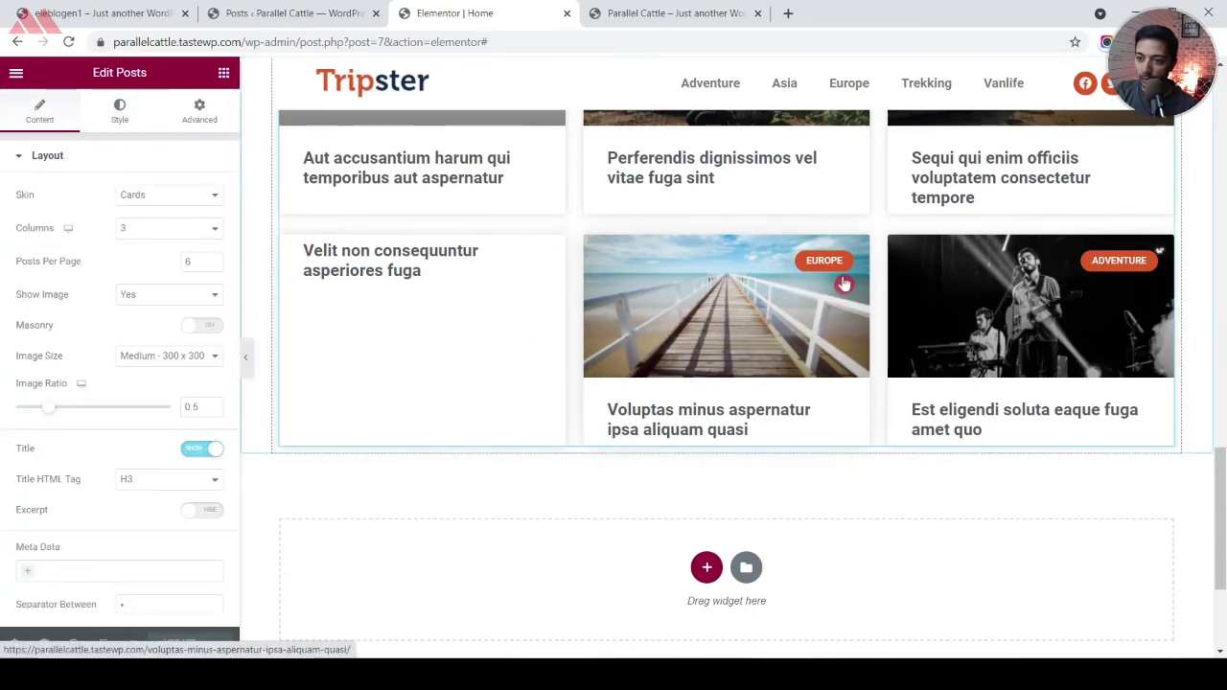
pyautogui.scroll(2, 777, 350)
pyautogui.scroll(2, 777, 351)
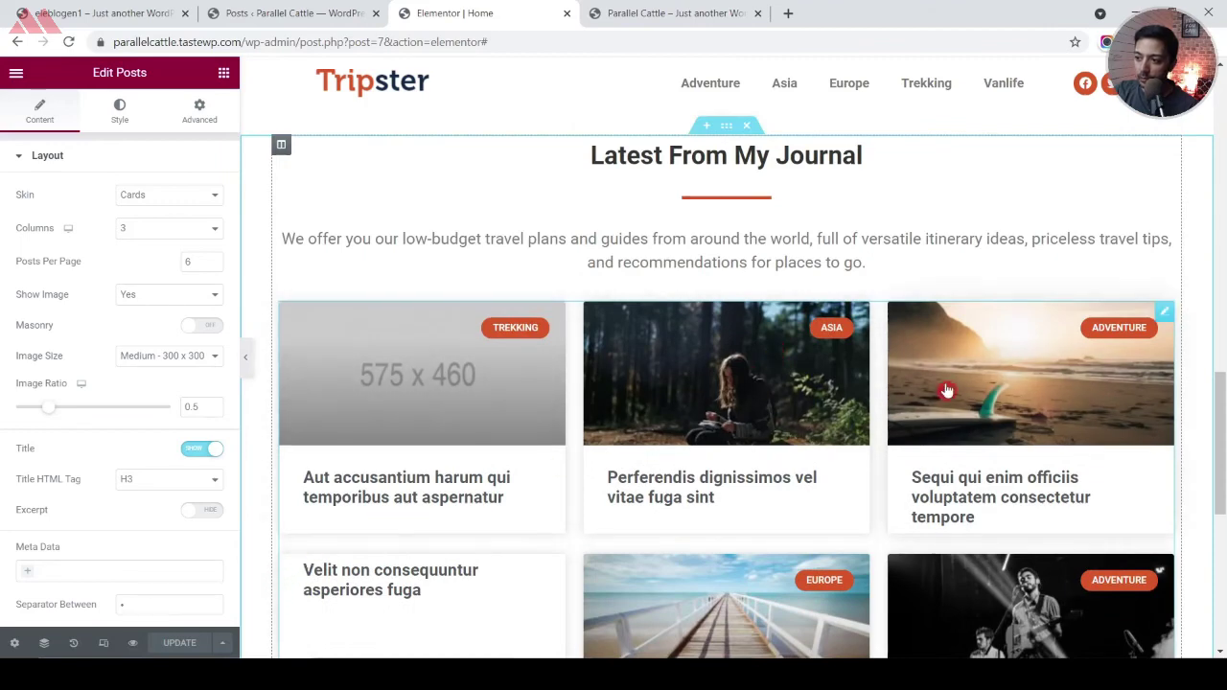
pyautogui.scroll(-3, 946, 390)
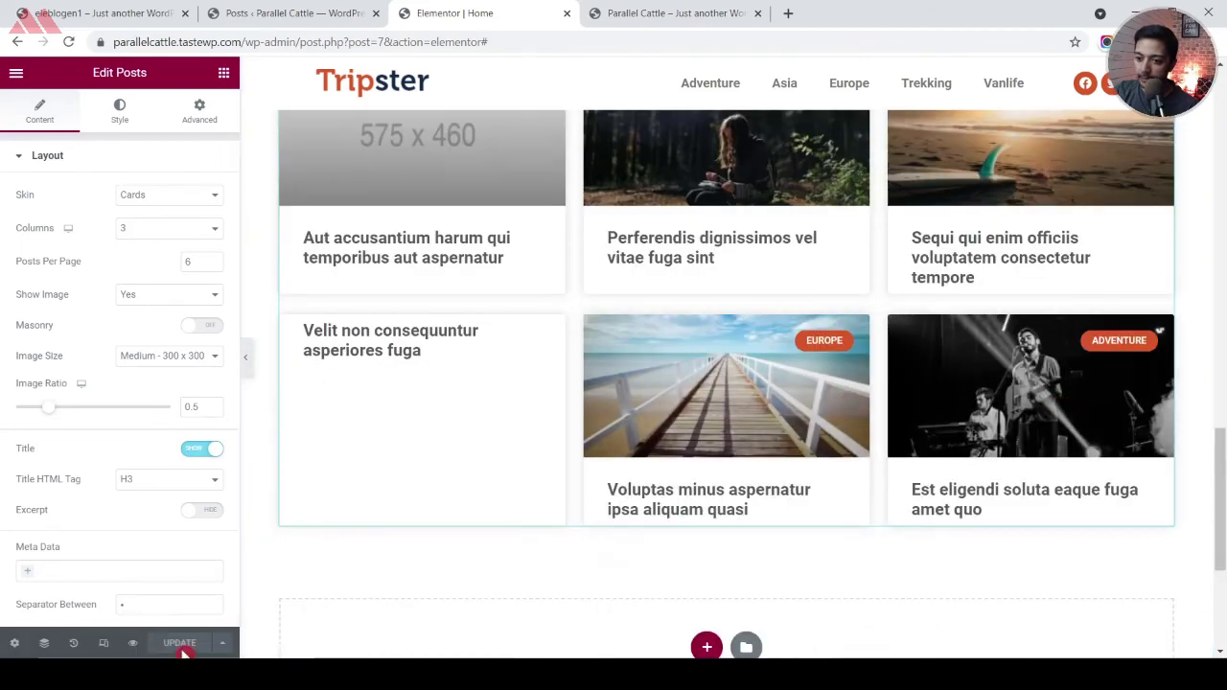
pyautogui.click(188, 648)
# Find the newsletter section on the reference site and select its "Subscribe to Newsletter" heading for copying
pyautogui.click(128, 10)
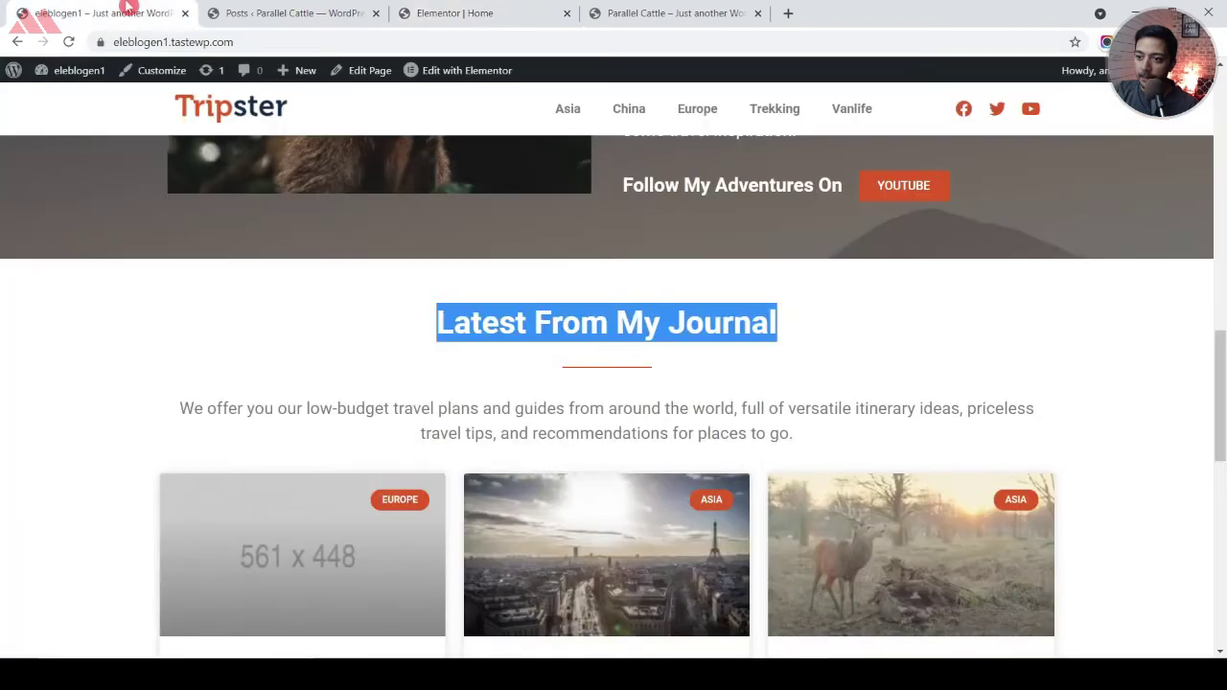
pyautogui.scroll(-7, 878, 380)
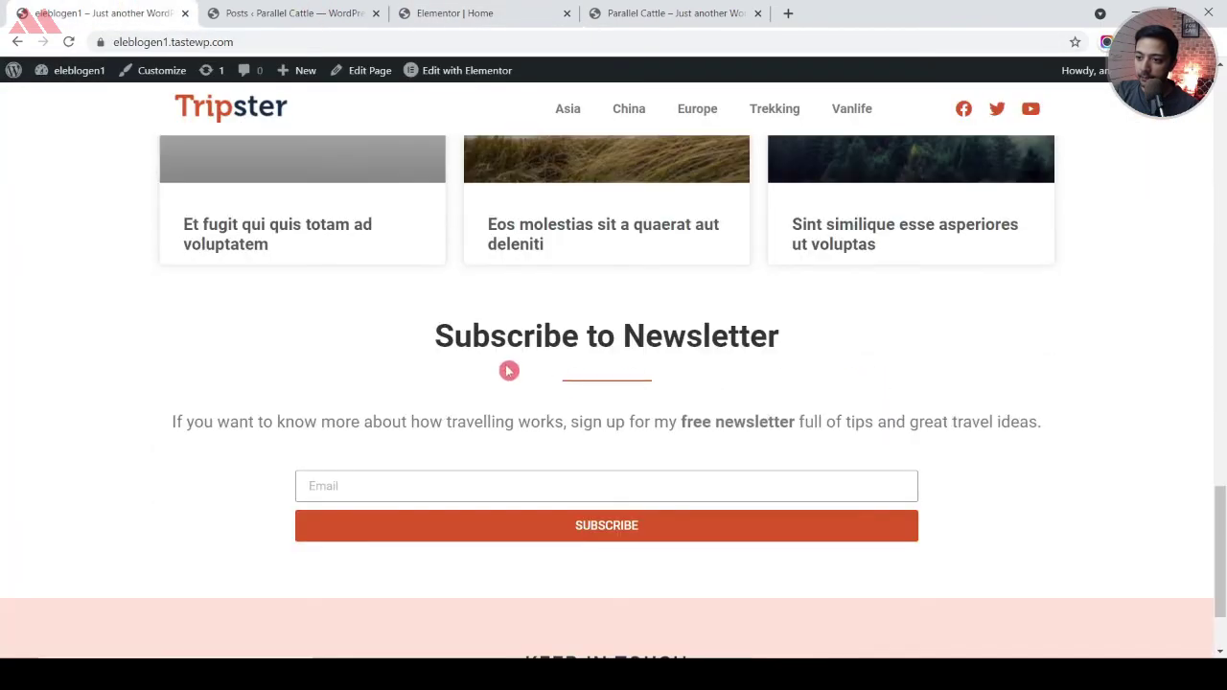
pyautogui.moveTo(429, 334); pyautogui.dragTo(784, 335)
pyautogui.rightClick(737, 336)
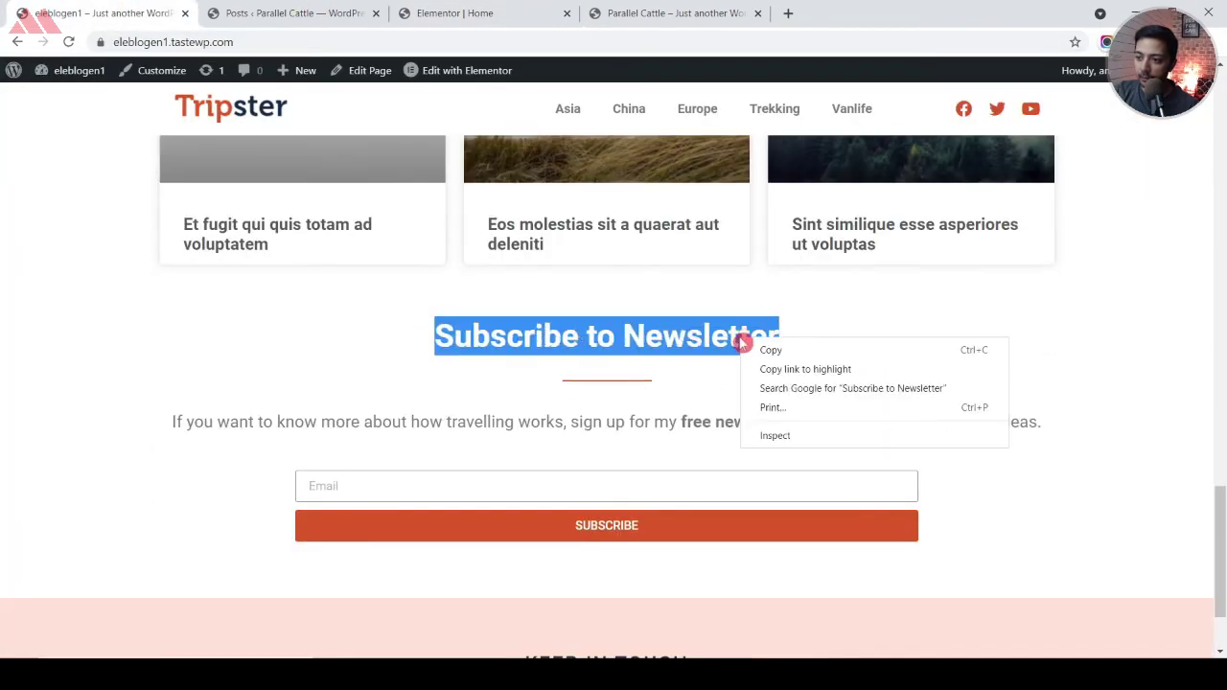
pyautogui.click(707, 346)
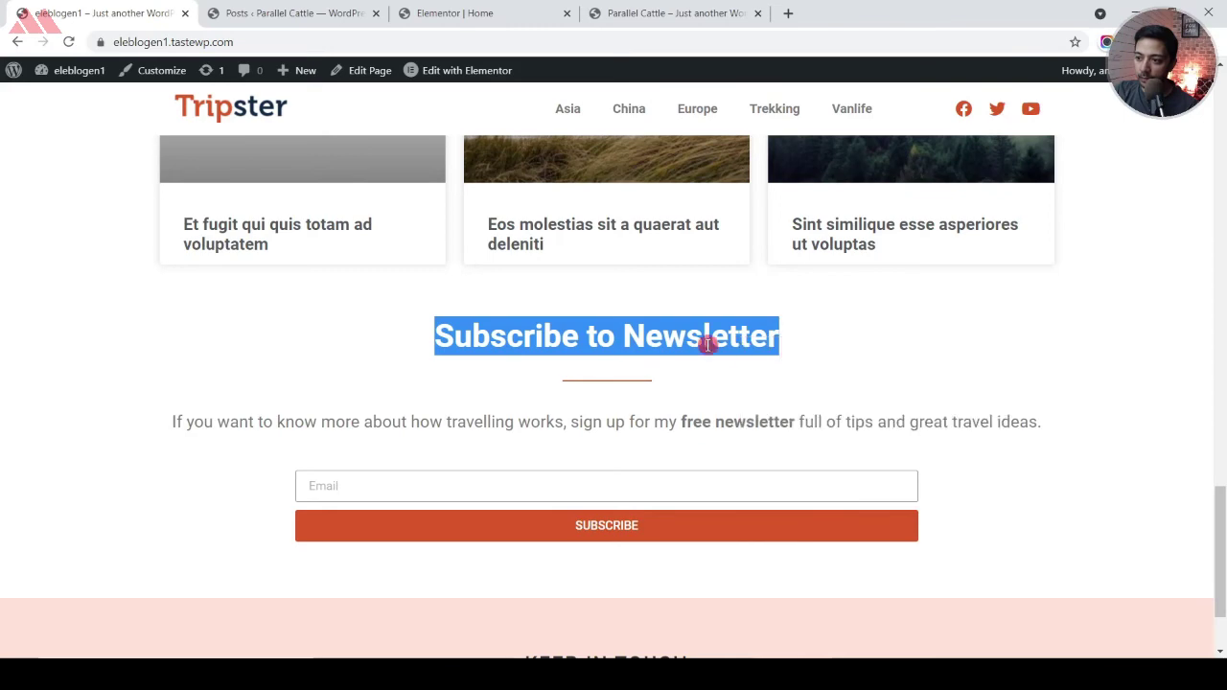
pyautogui.click(303, 8)
pyautogui.click(418, 9)
pyautogui.click(135, 9)
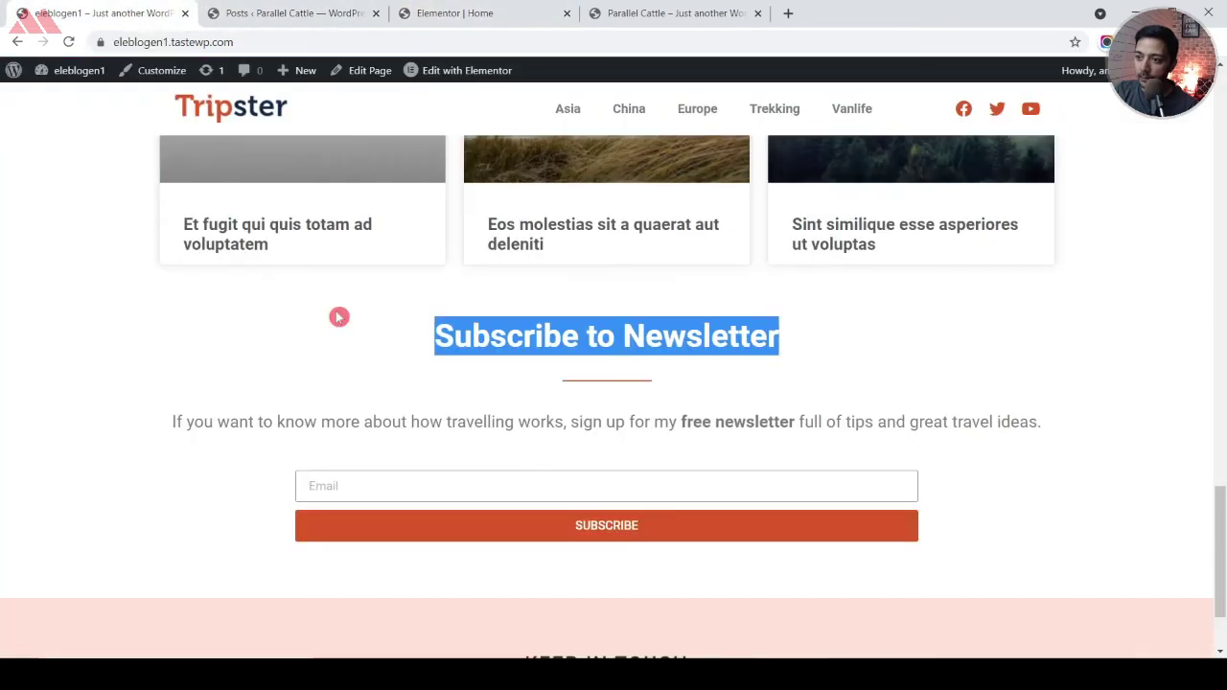
pyautogui.click(480, 8)
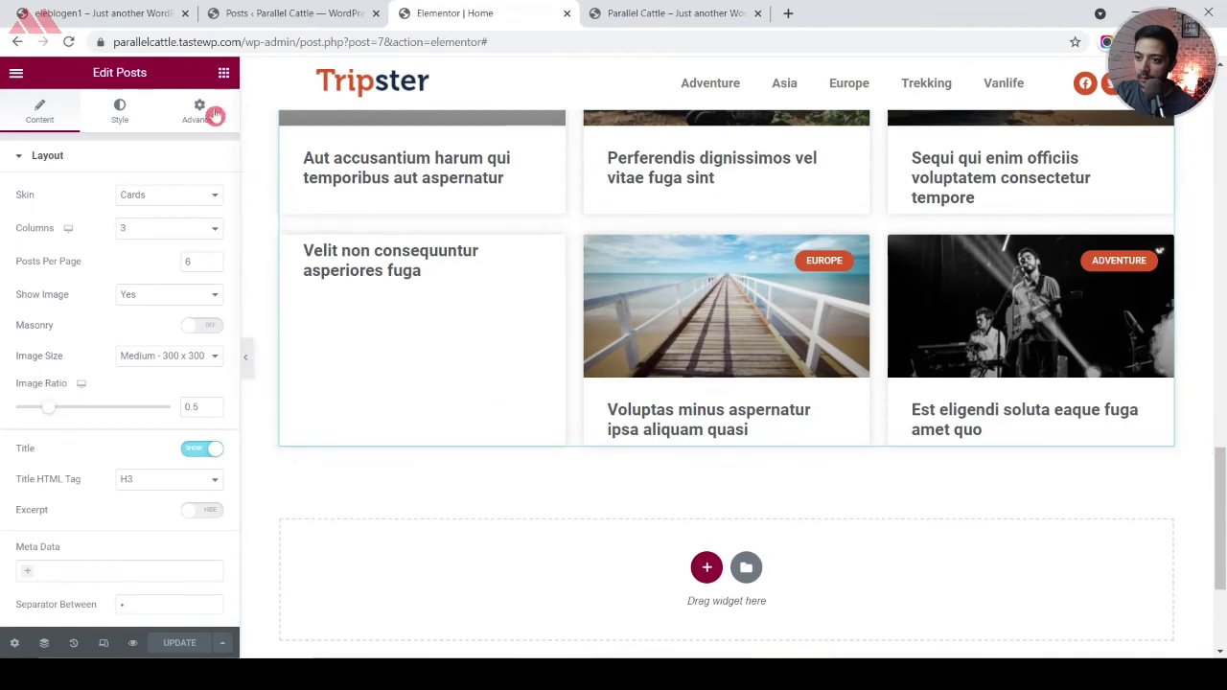
# Copy the "Latest From My Journal" heading widget and paste it below the Posts widget
pyautogui.click(223, 73)
pyautogui.moveTo(202, 230)
pyautogui.mouseDown()
pyautogui.moveTo(559, 413)
pyautogui.moveTo(178, 230)
pyautogui.mouseUp()
pyautogui.scroll(3, 718, 433)
pyautogui.scroll(1, 747, 349)
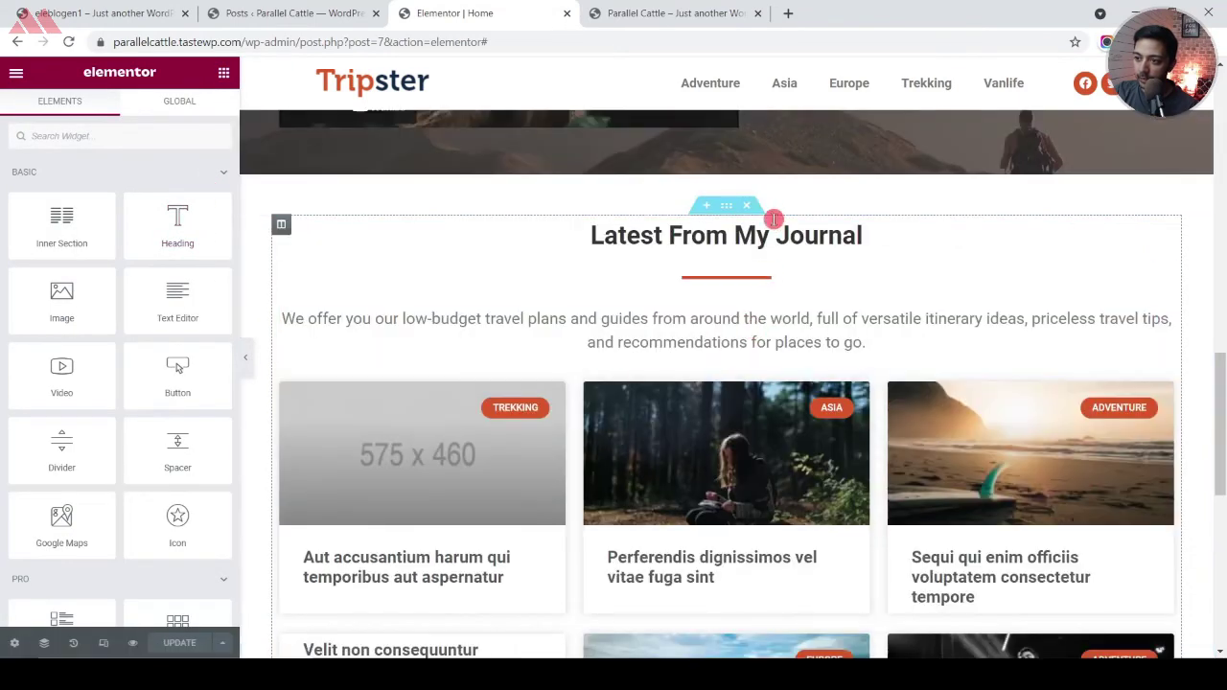
pyautogui.rightClick(1163, 236)
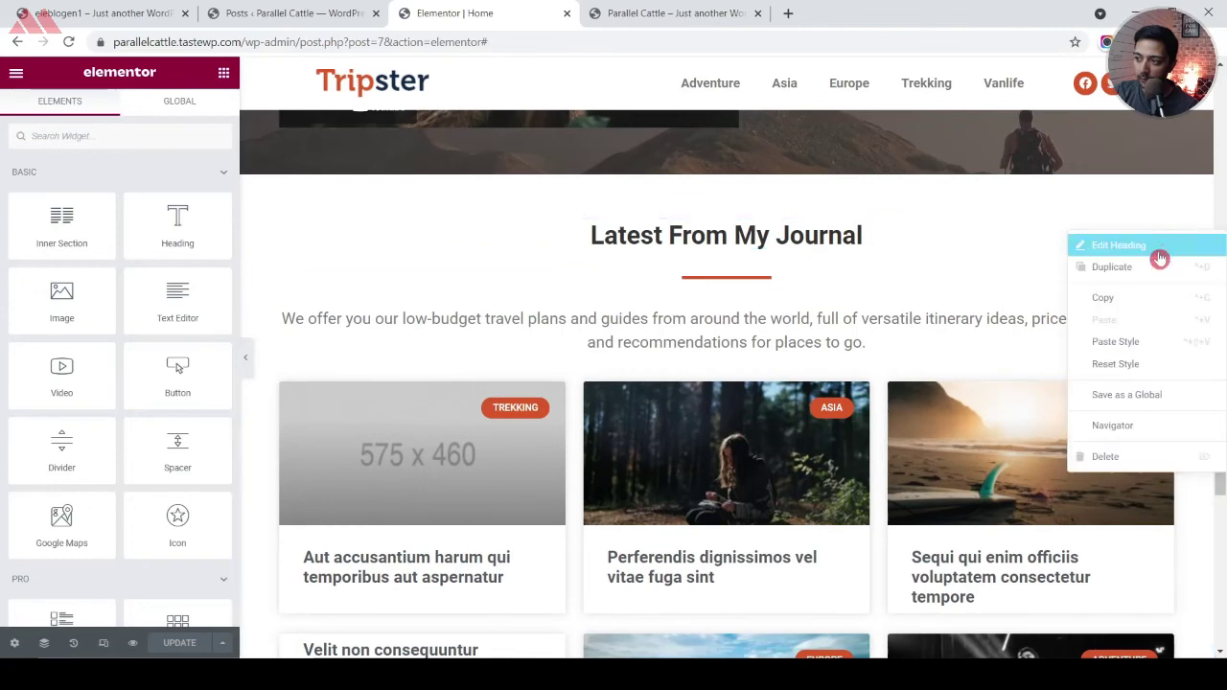
pyautogui.click(1118, 301)
pyautogui.scroll(-5, 775, 403)
pyautogui.rightClick(719, 352)
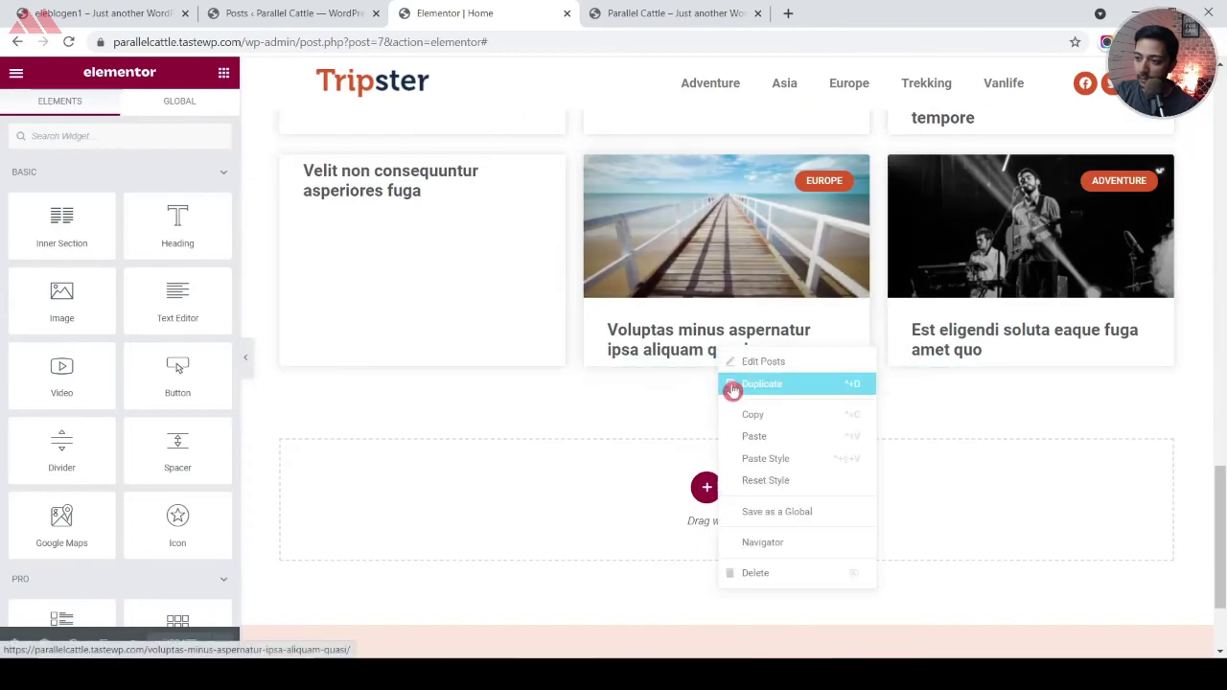
pyautogui.click(751, 433)
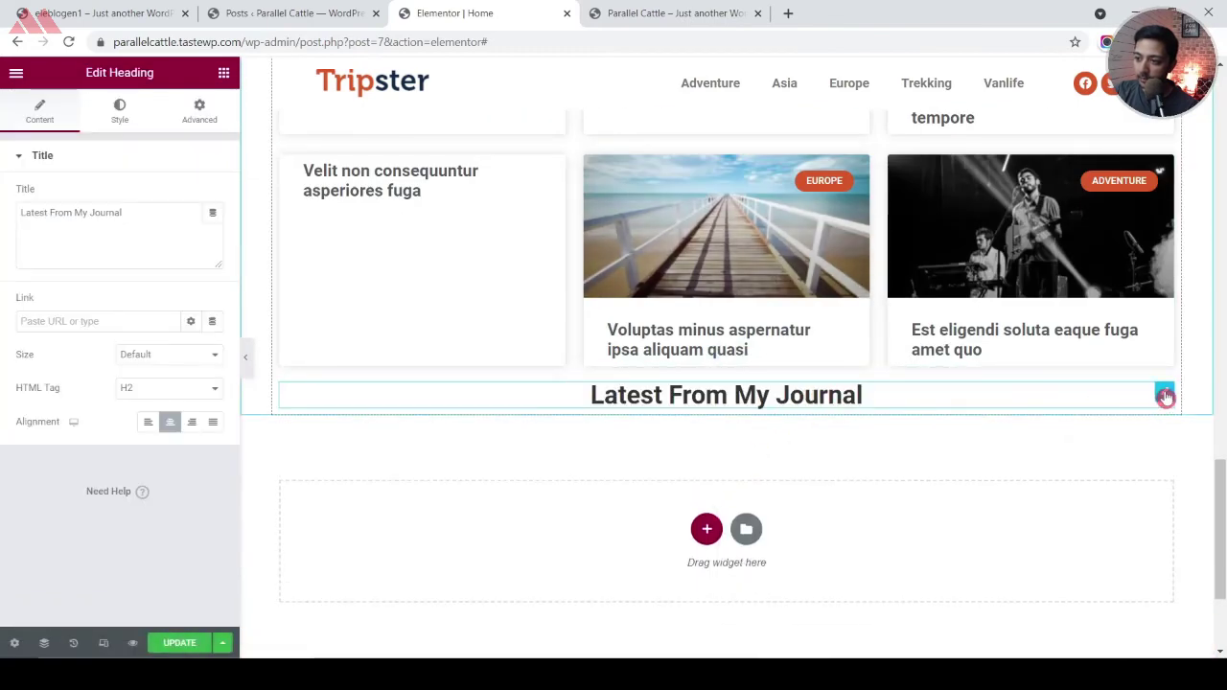
# Set the pasted heading's top margin to 50 px and compare its spacing with the reference site
pyautogui.click(199, 114)
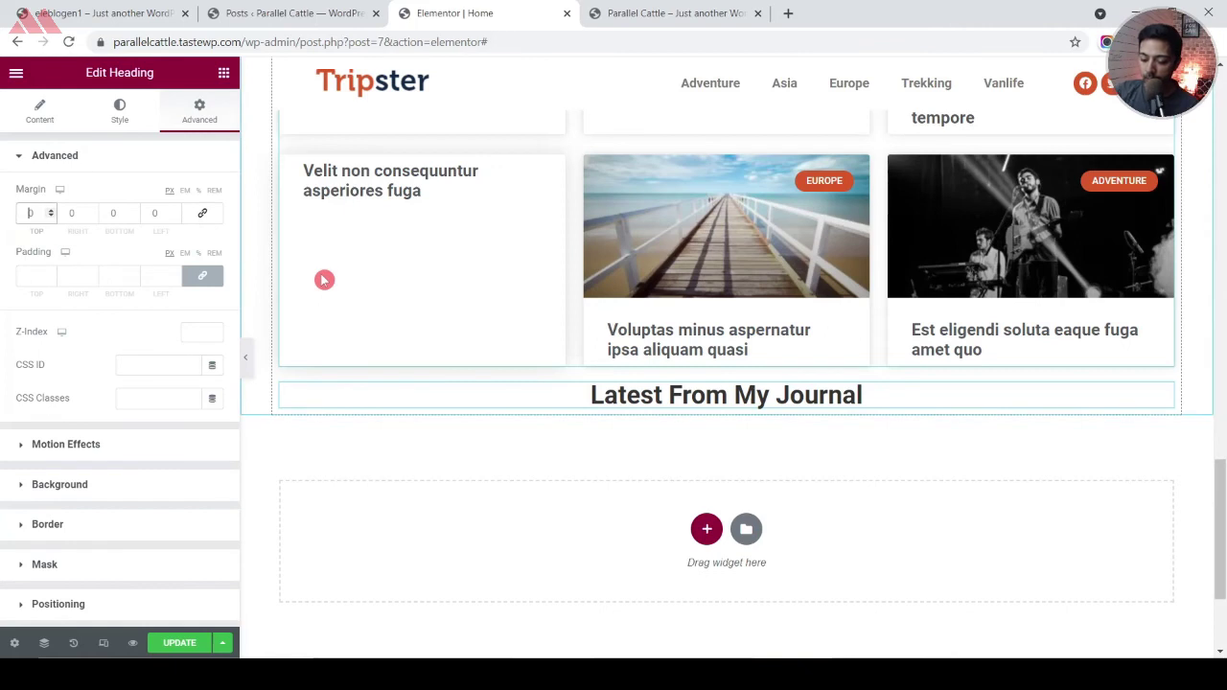
pyautogui.write('50')
pyautogui.press('BackSpace')
pyautogui.press('BackSpace')
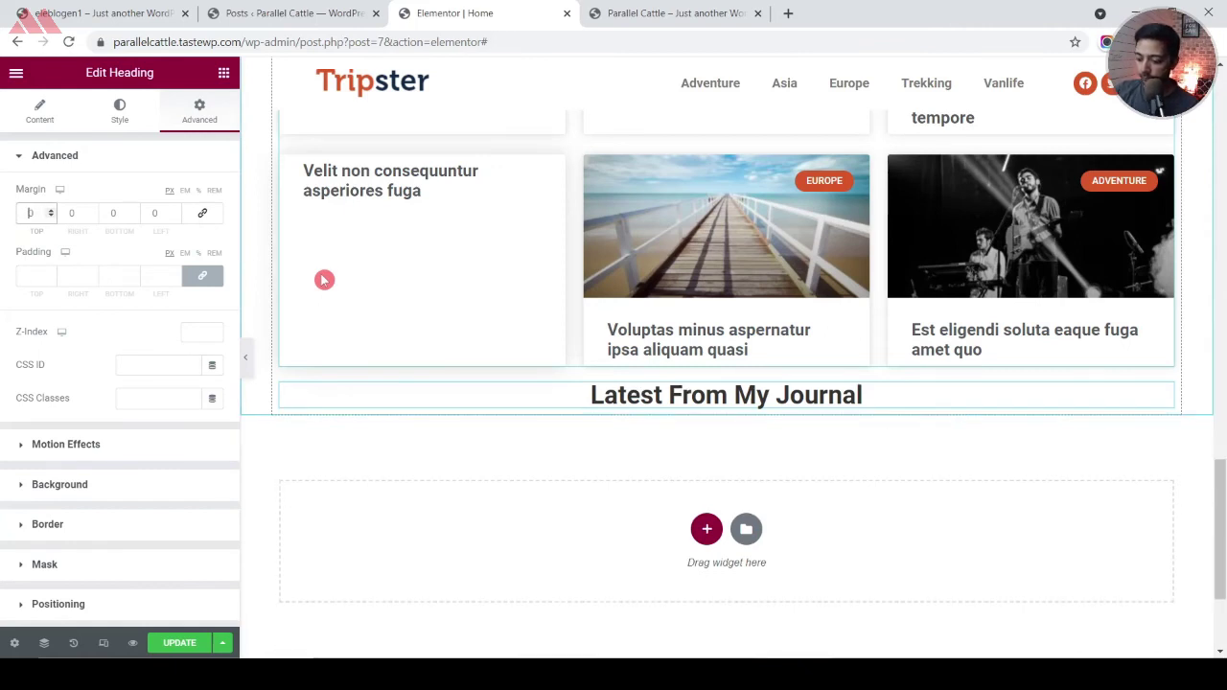
pyautogui.write('40')
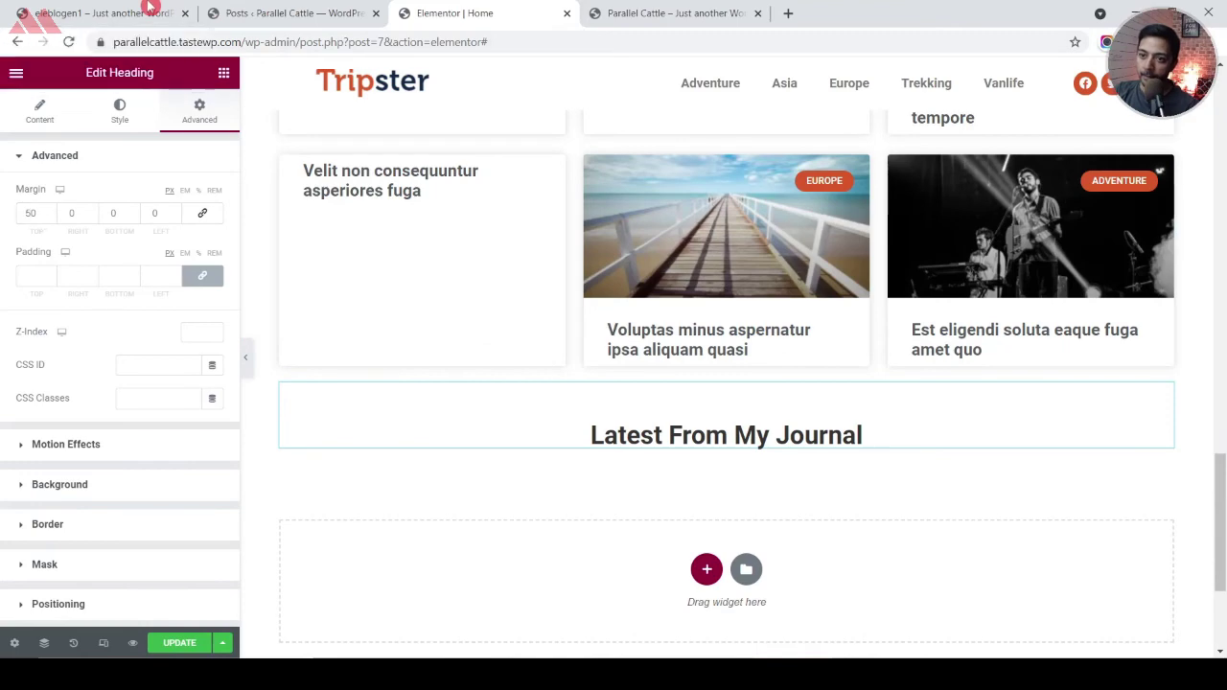
pyautogui.click(152, 8)
pyautogui.click(441, 13)
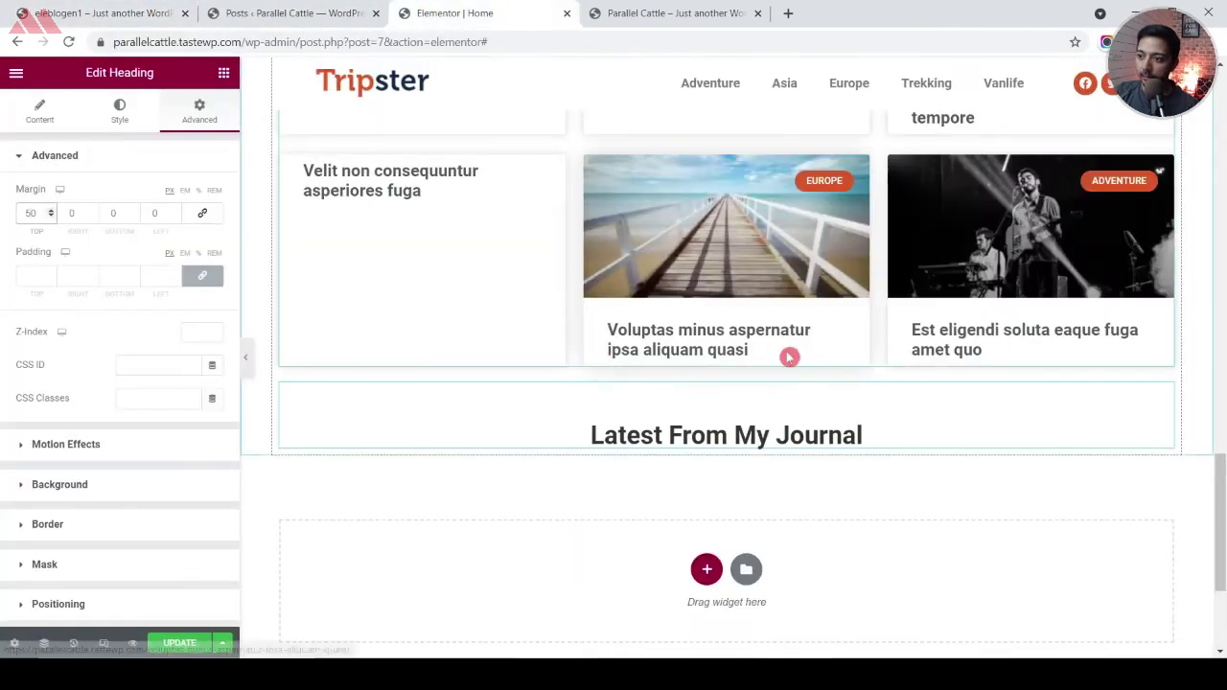
# Copy the divider from the journal section and paste it below the duplicated heading
pyautogui.scroll(3, 786, 317)
pyautogui.rightClick(767, 199)
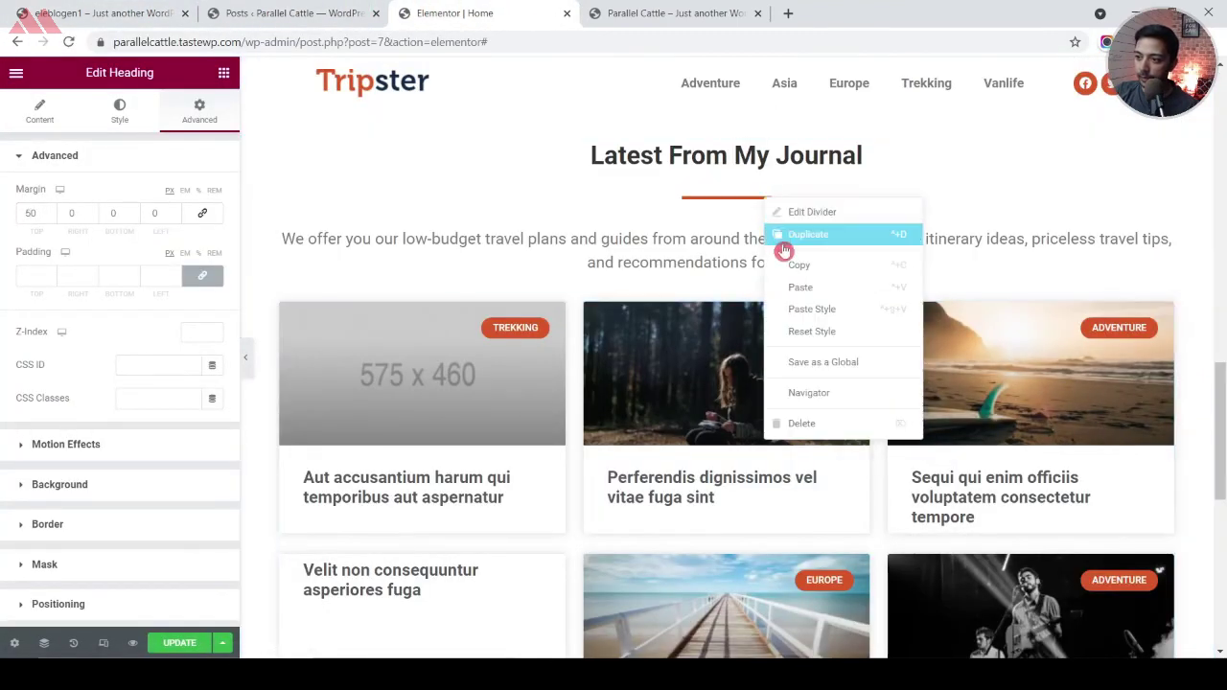
pyautogui.click(781, 246)
pyautogui.scroll(-1, 822, 387)
pyautogui.rightClick(745, 383)
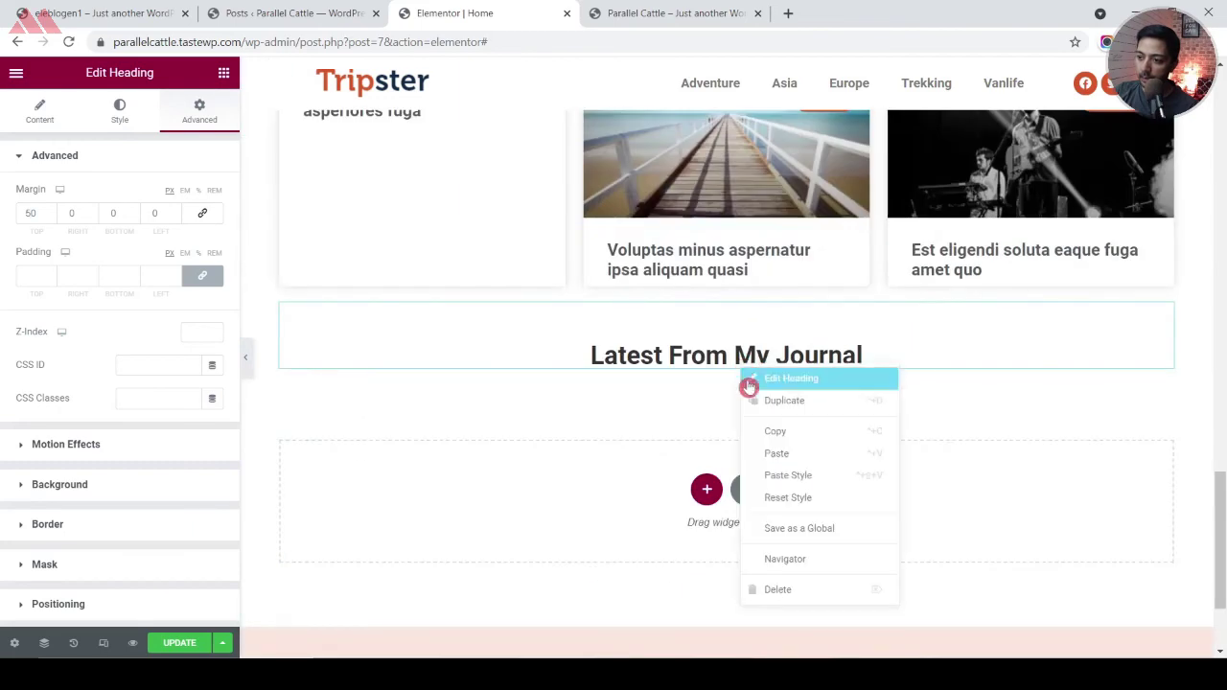
pyautogui.click(767, 450)
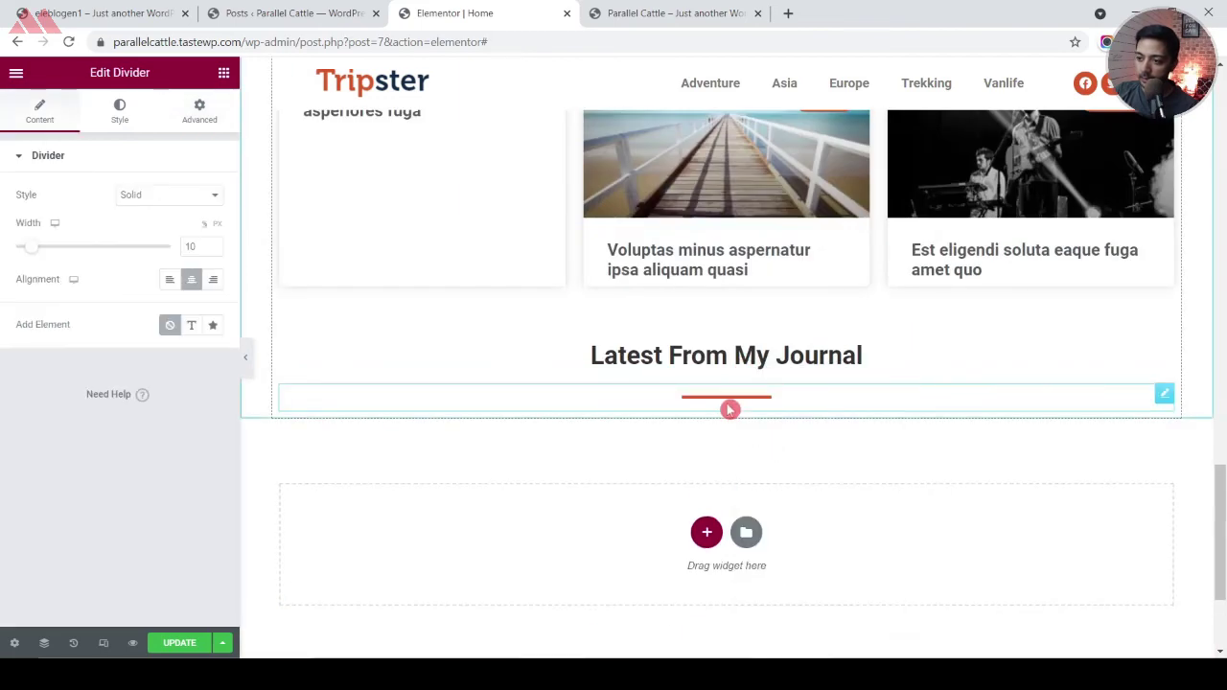
# Copy the "Subscribe to Newsletter" text from the reference site and return to the Elementor editor
pyautogui.hotkey('ctrl', '1')
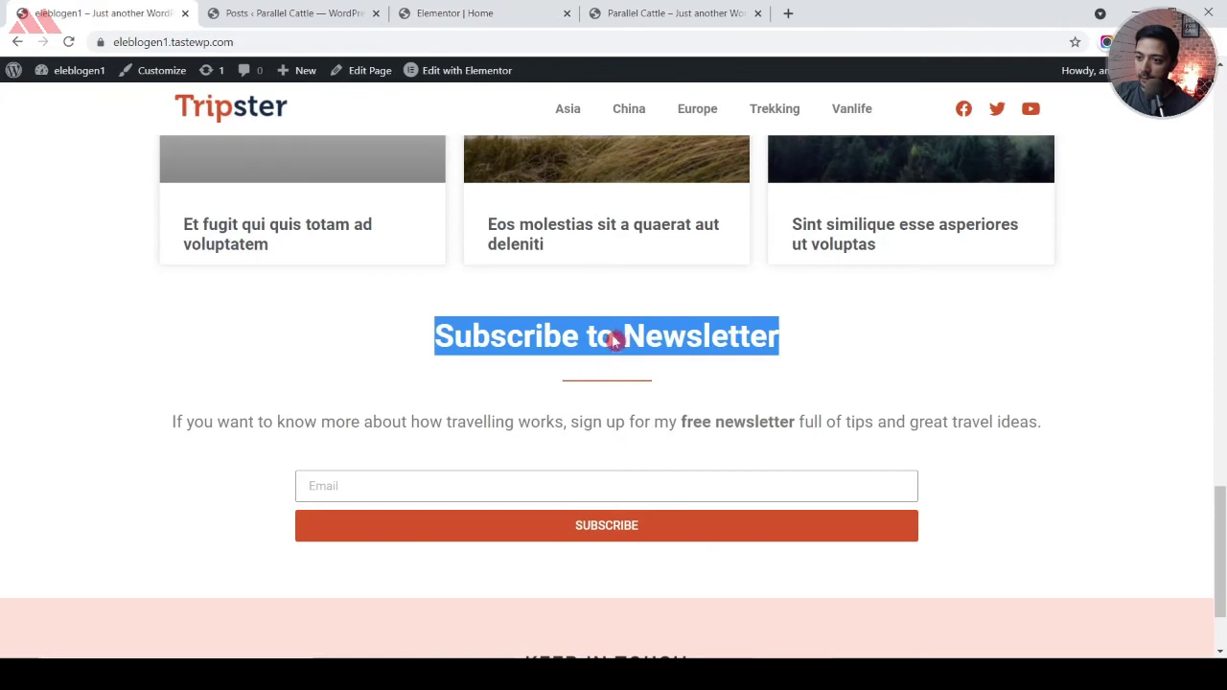
pyautogui.rightClick(615, 340)
pyautogui.click(633, 349)
pyautogui.click(453, 12)
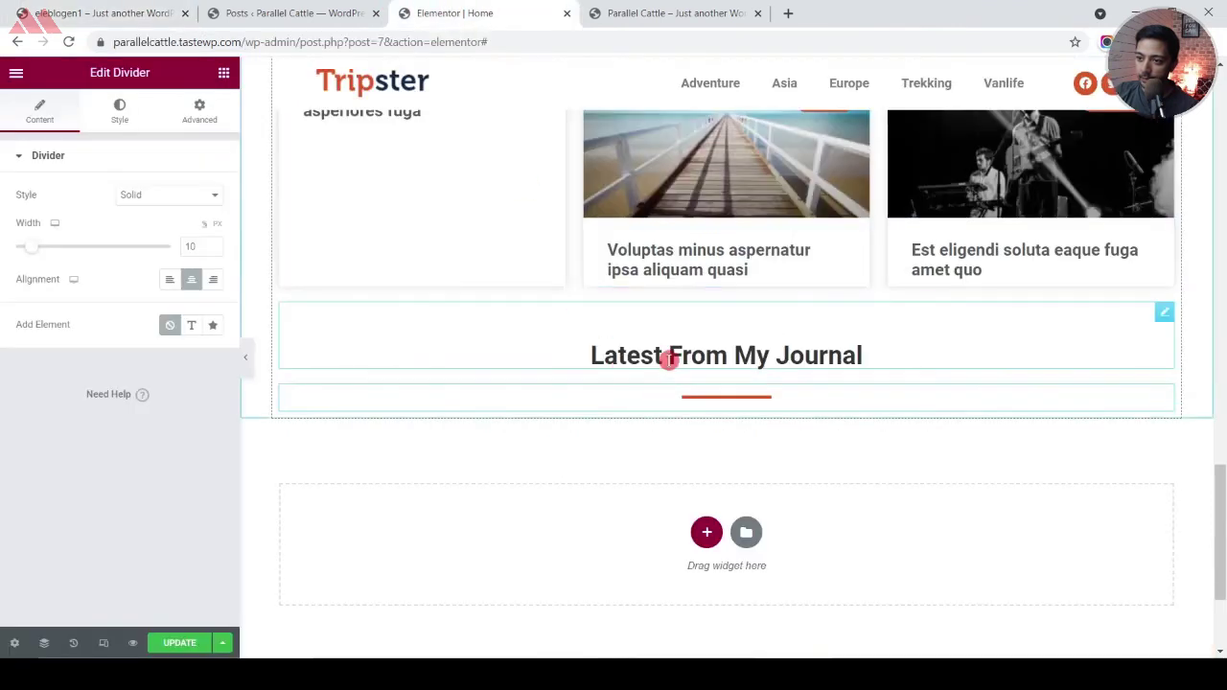
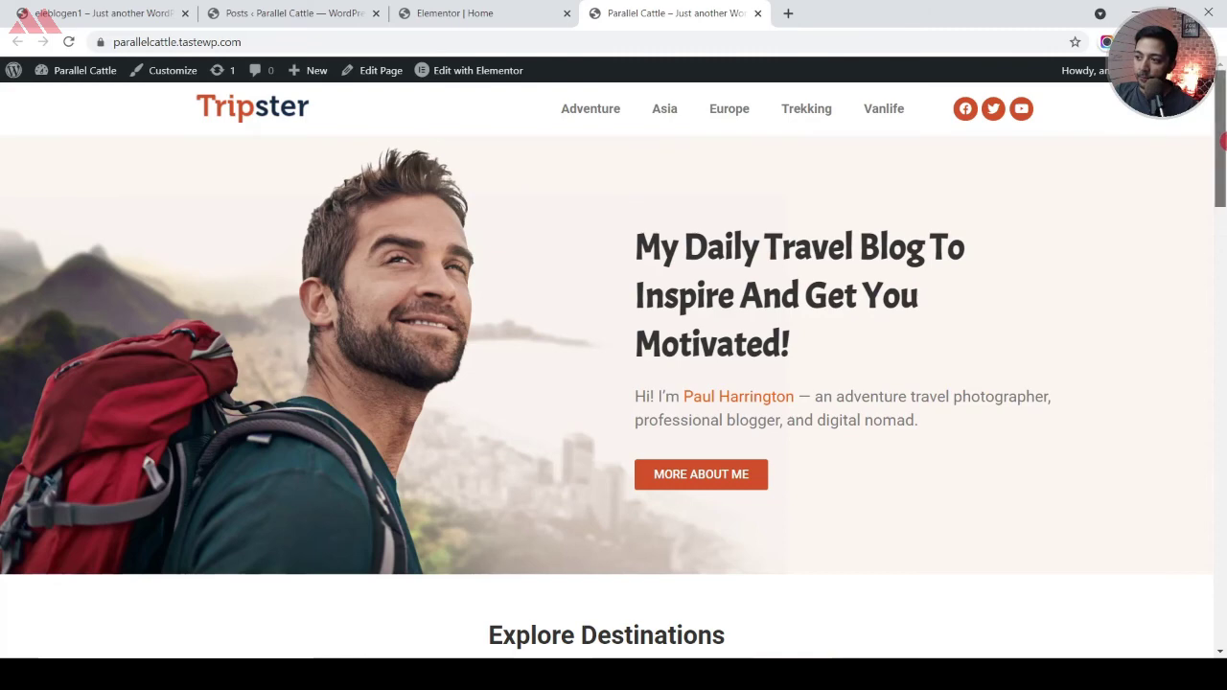
# Review the published home page's sections and the Adventure category archive on the live site
pyautogui.moveTo(1223, 156); pyautogui.dragTo(1220, 253)
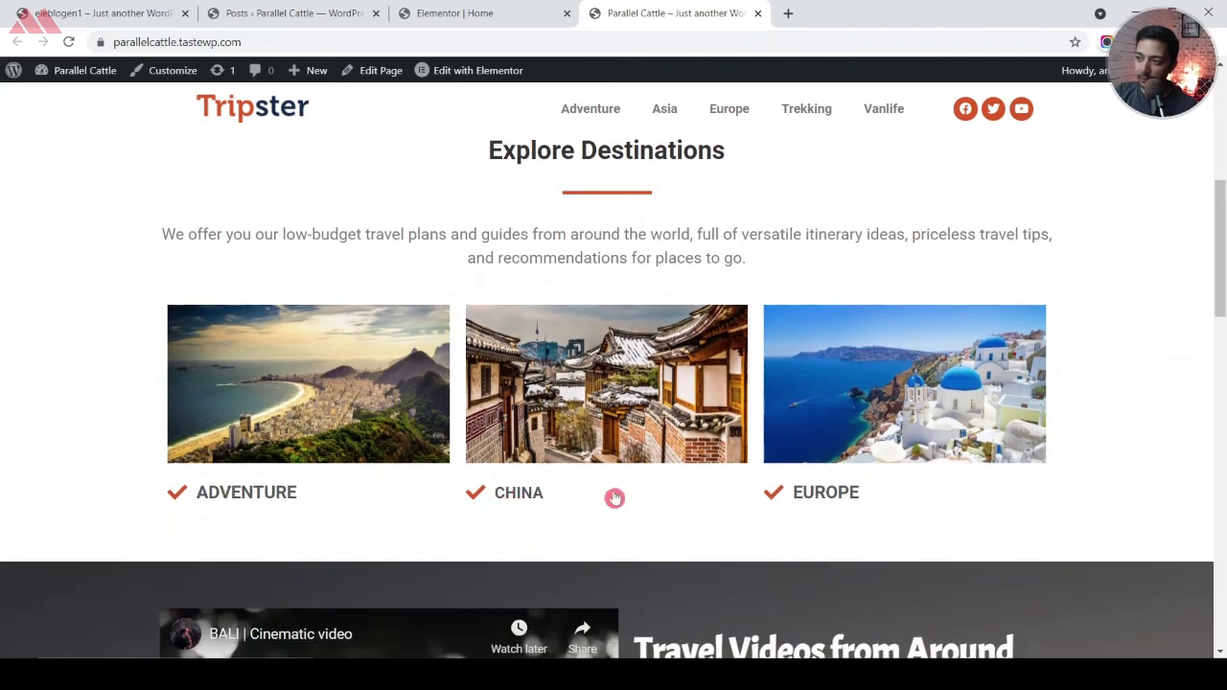
pyautogui.moveTo(1224, 241); pyautogui.dragTo(1223, 348)
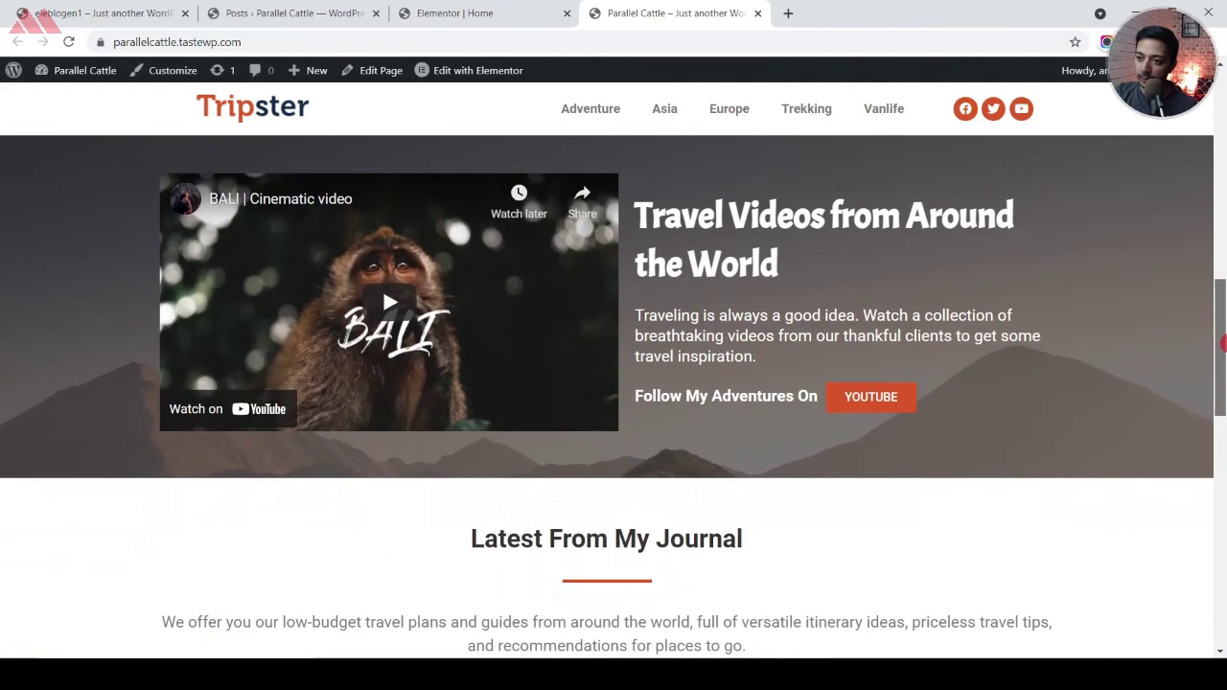
pyautogui.moveTo(1224, 305); pyautogui.dragTo(1221, 529)
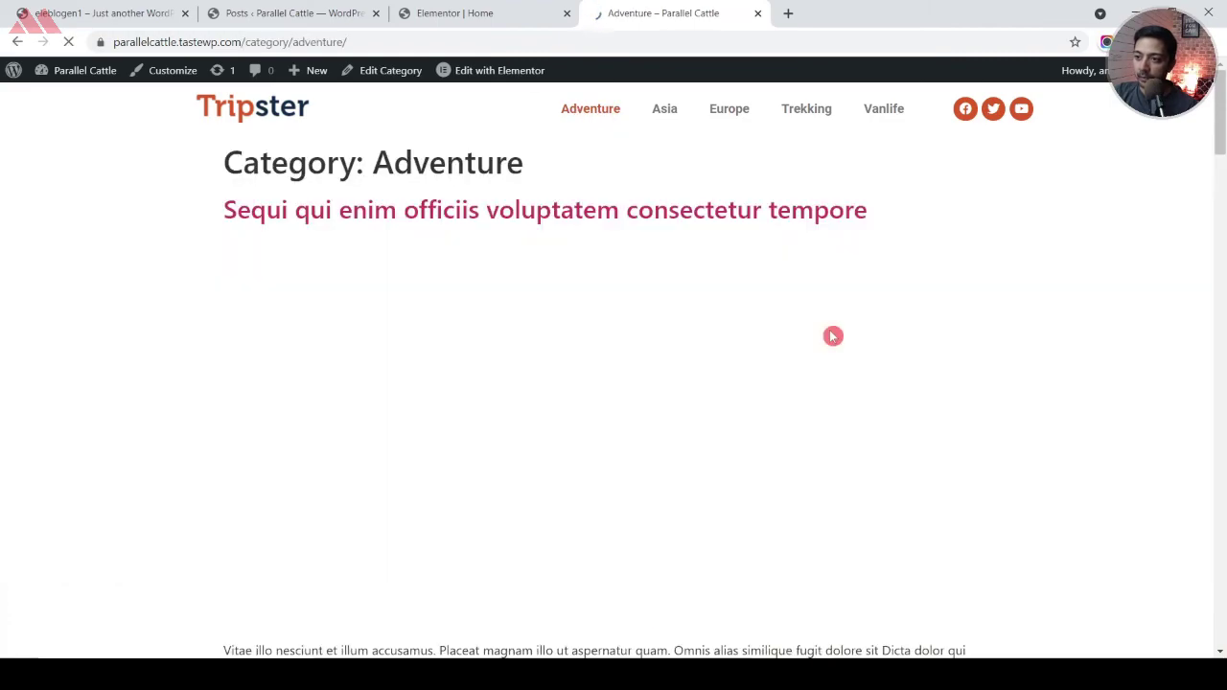
pyautogui.scroll(-5, 969, 299)
pyautogui.scroll(5, 967, 316)
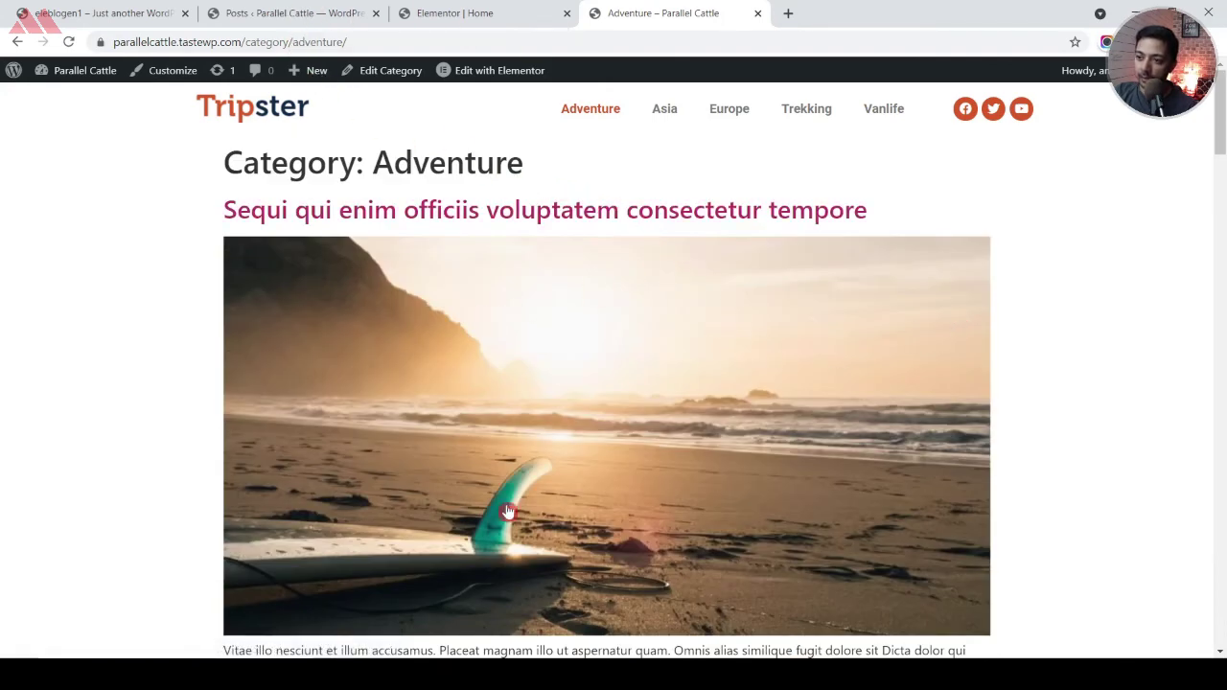
# Leave the Elementor editor of the home page and exit to the WordPress dashboard
pyautogui.click(490, 11)
pyautogui.click(17, 74)
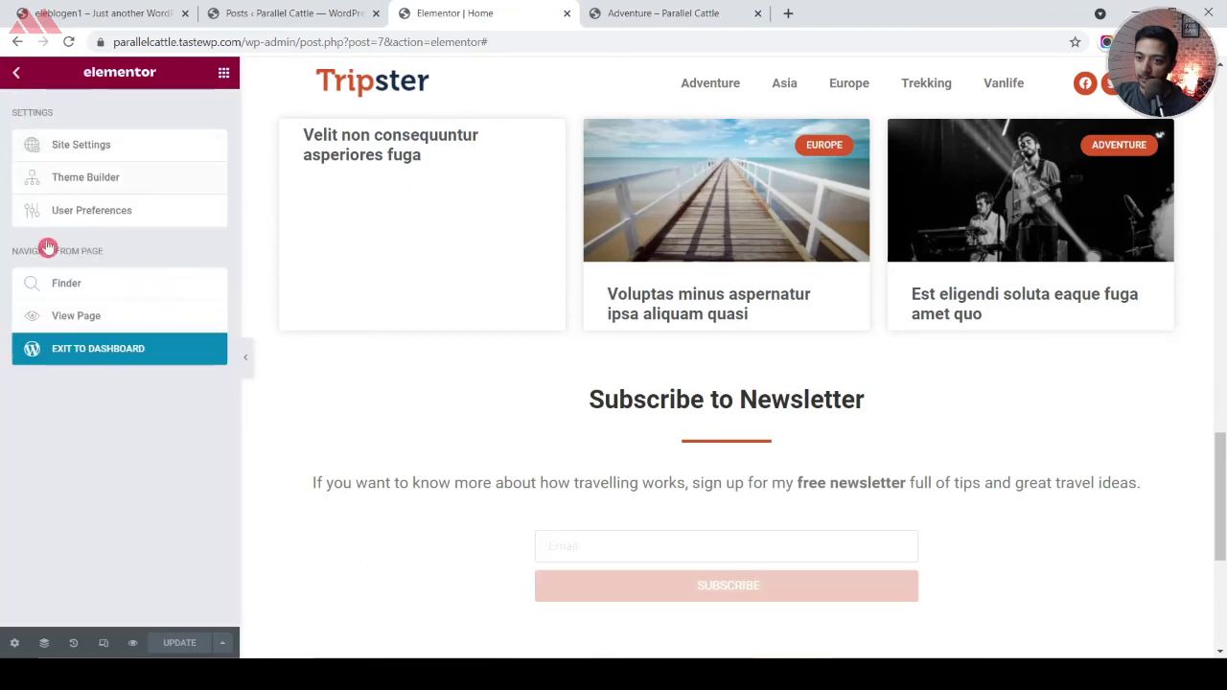
pyautogui.click(69, 362)
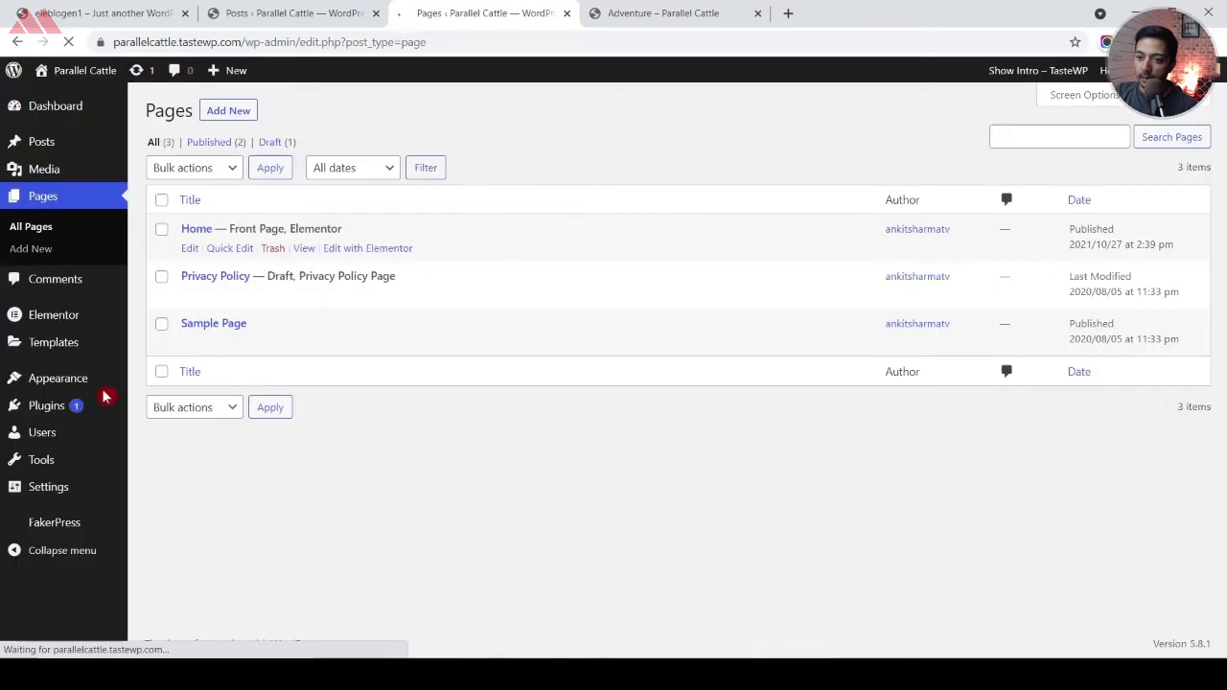
# Open the Theme Builder, create an Archive template, and insert the first library block with a three-column post grid
pyautogui.moveTo(48, 356)
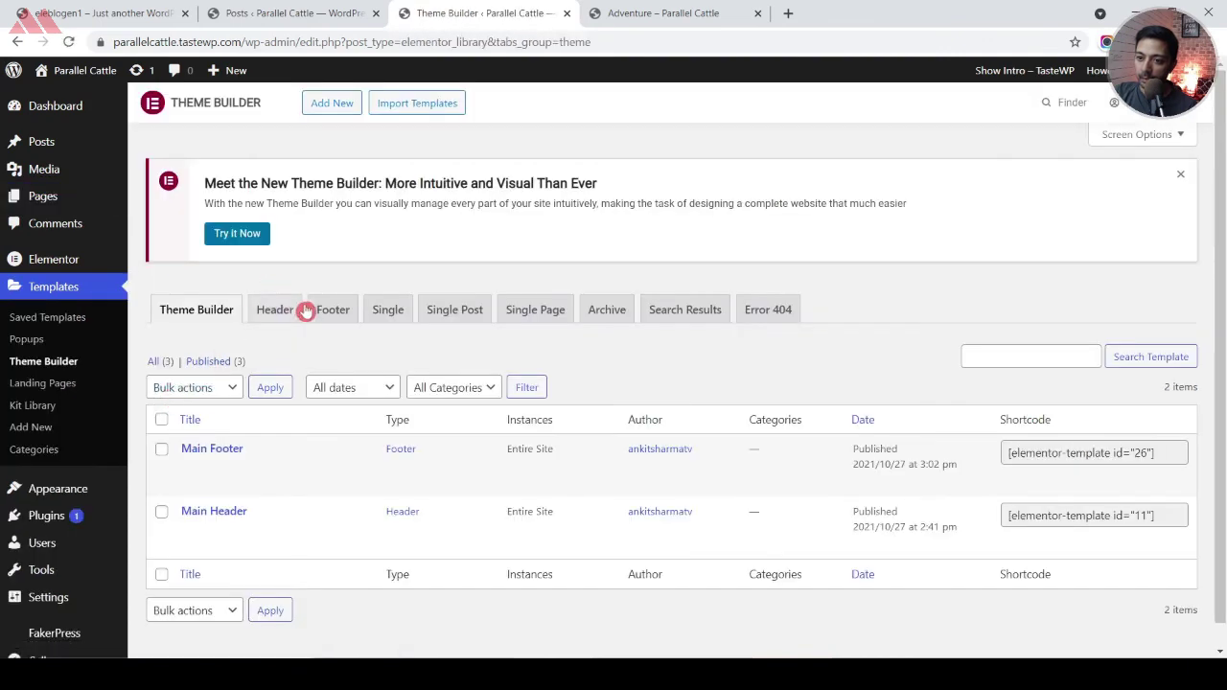
pyautogui.click(240, 234)
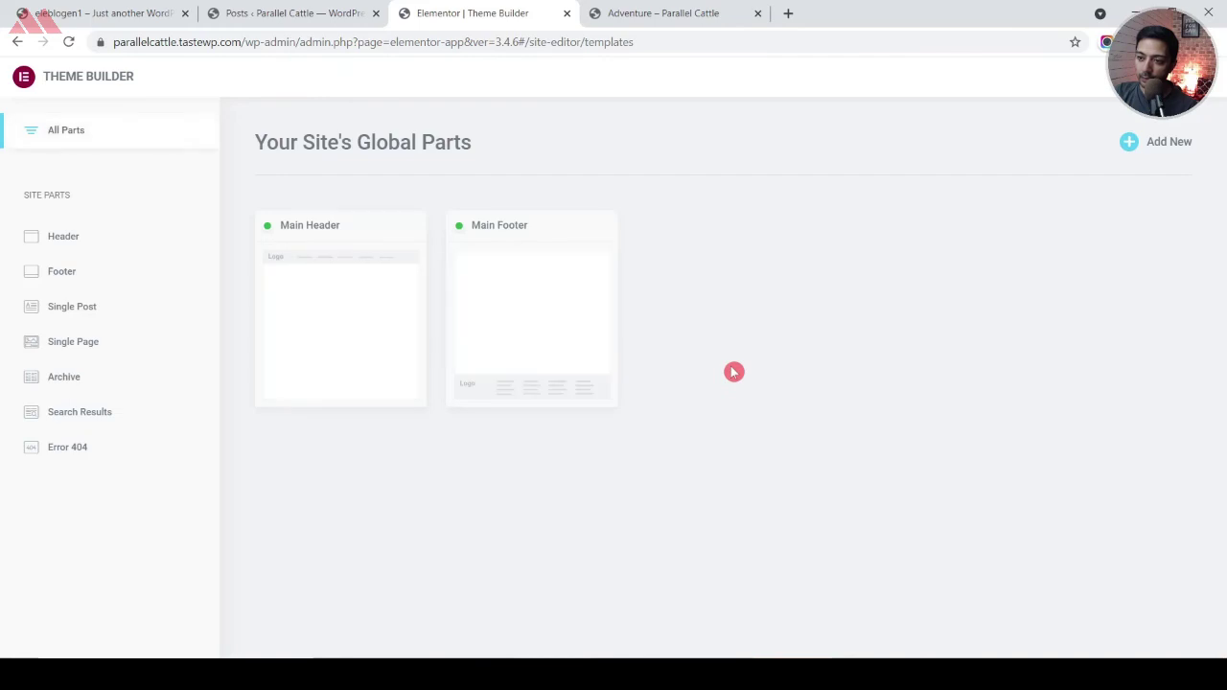
pyautogui.click(64, 380)
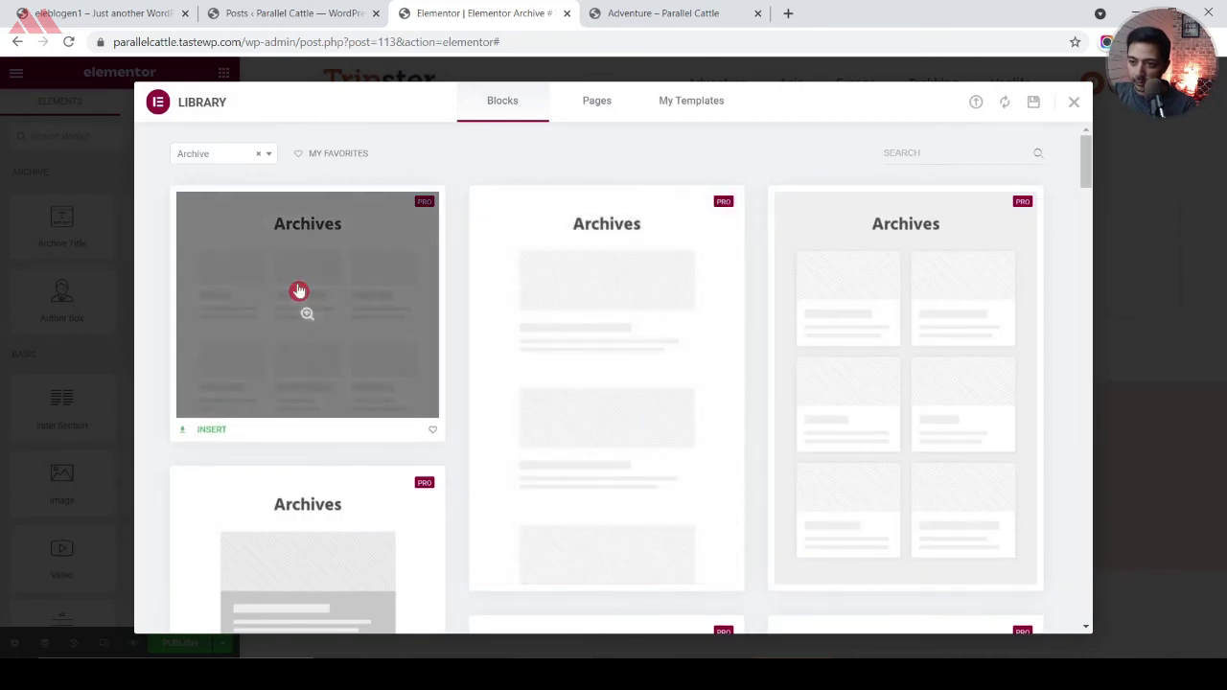
pyautogui.click(302, 296)
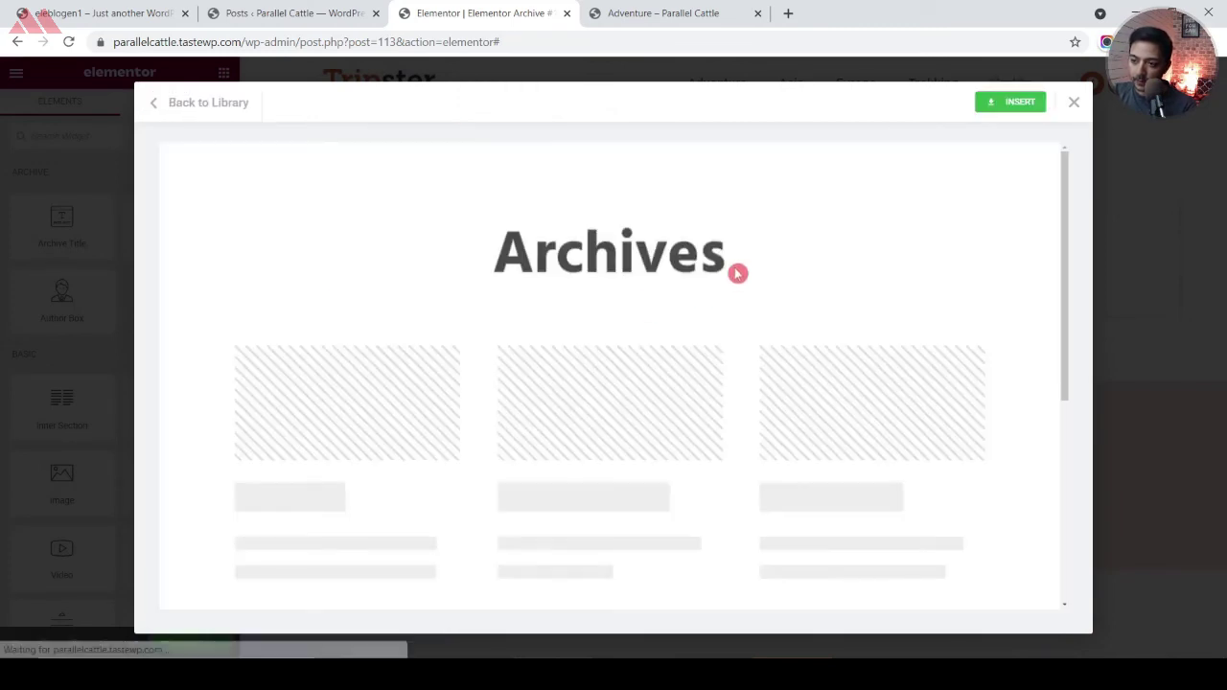
pyautogui.click(1022, 103)
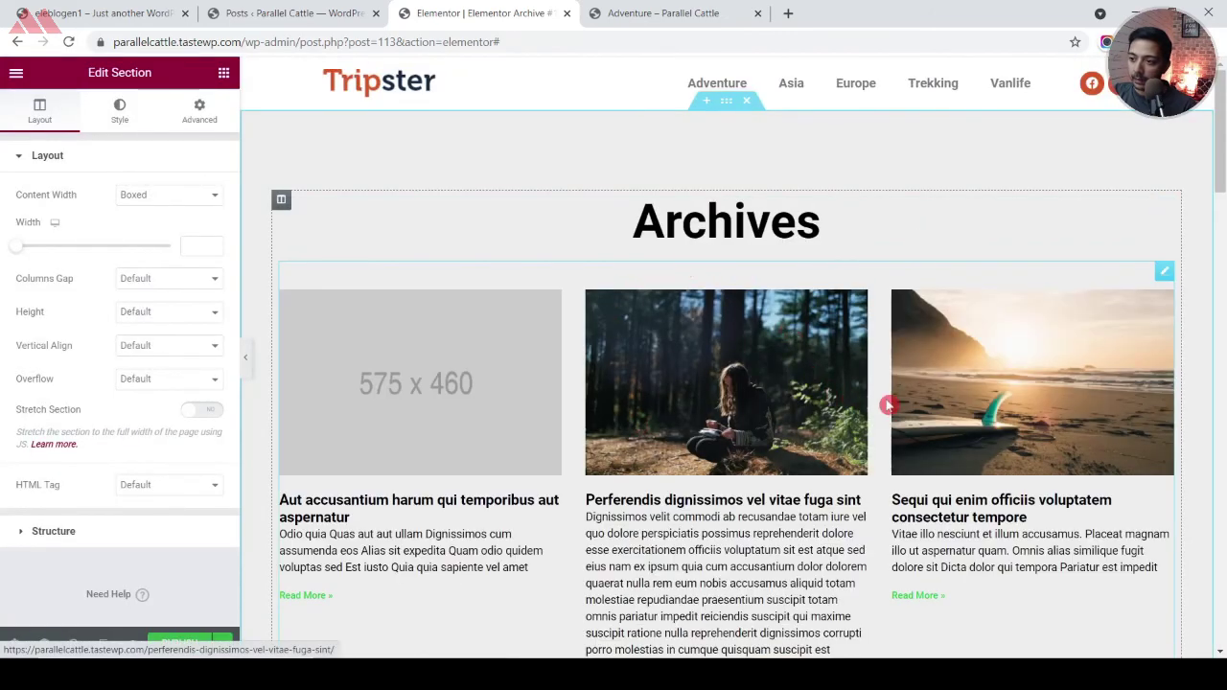
# Switch the Archive Posts widget to the Cards skin and remove Comments and Date from its meta data
pyautogui.click(1165, 272)
pyautogui.click(153, 199)
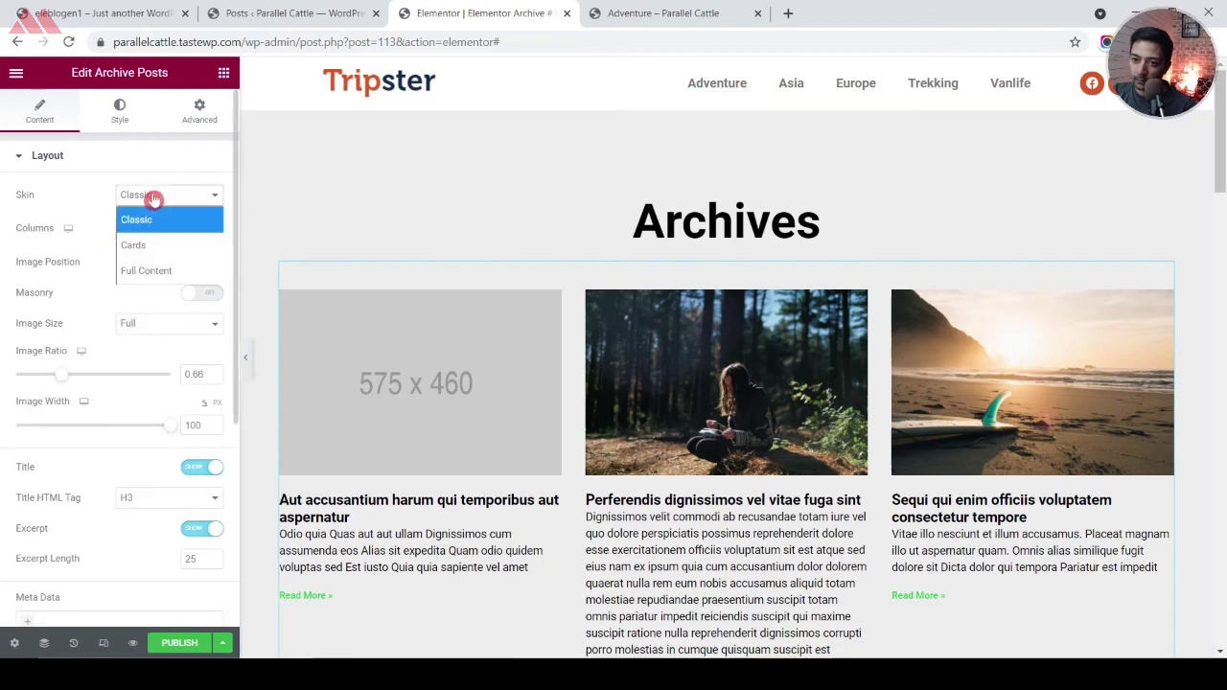
pyautogui.click(141, 230)
pyautogui.scroll(-2, 119, 413)
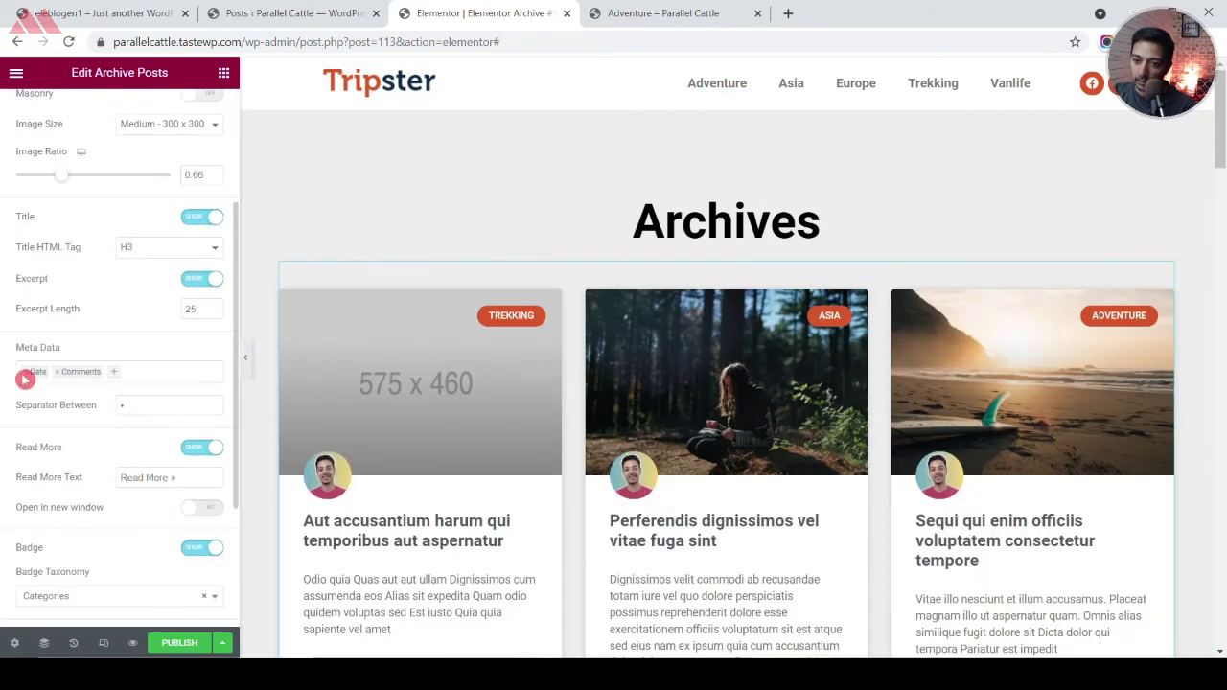
pyautogui.click(46, 379)
pyautogui.click(56, 372)
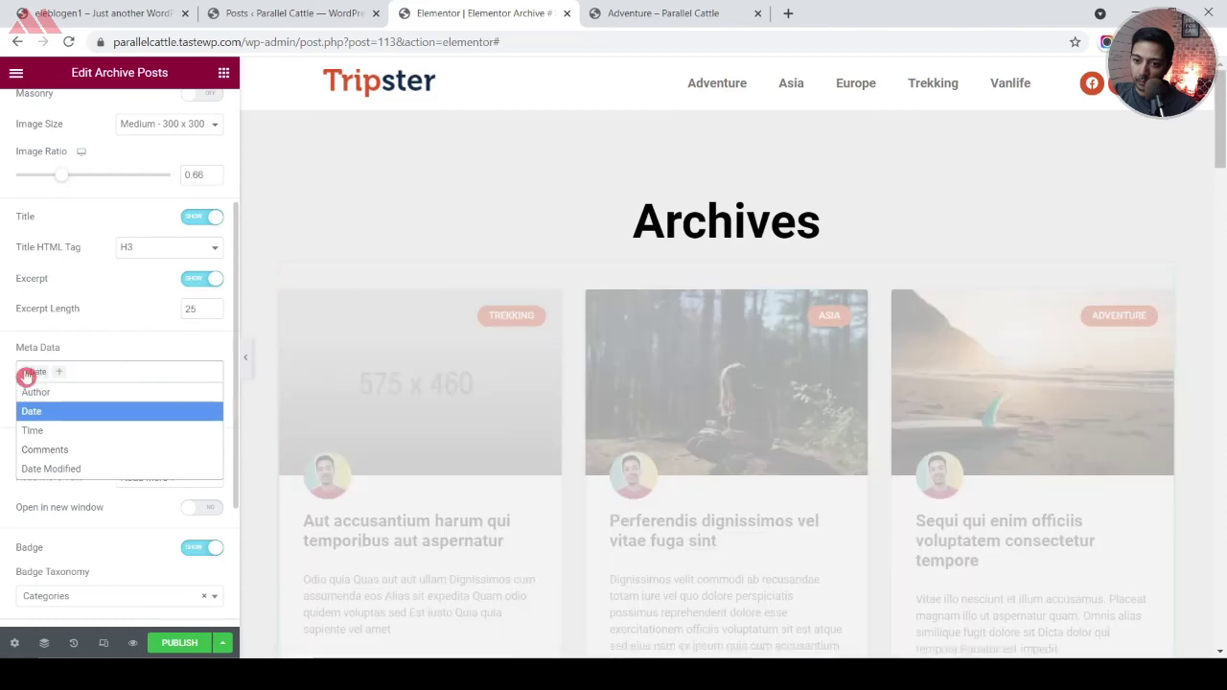
pyautogui.click(23, 371)
pyautogui.scroll(-1, 150, 273)
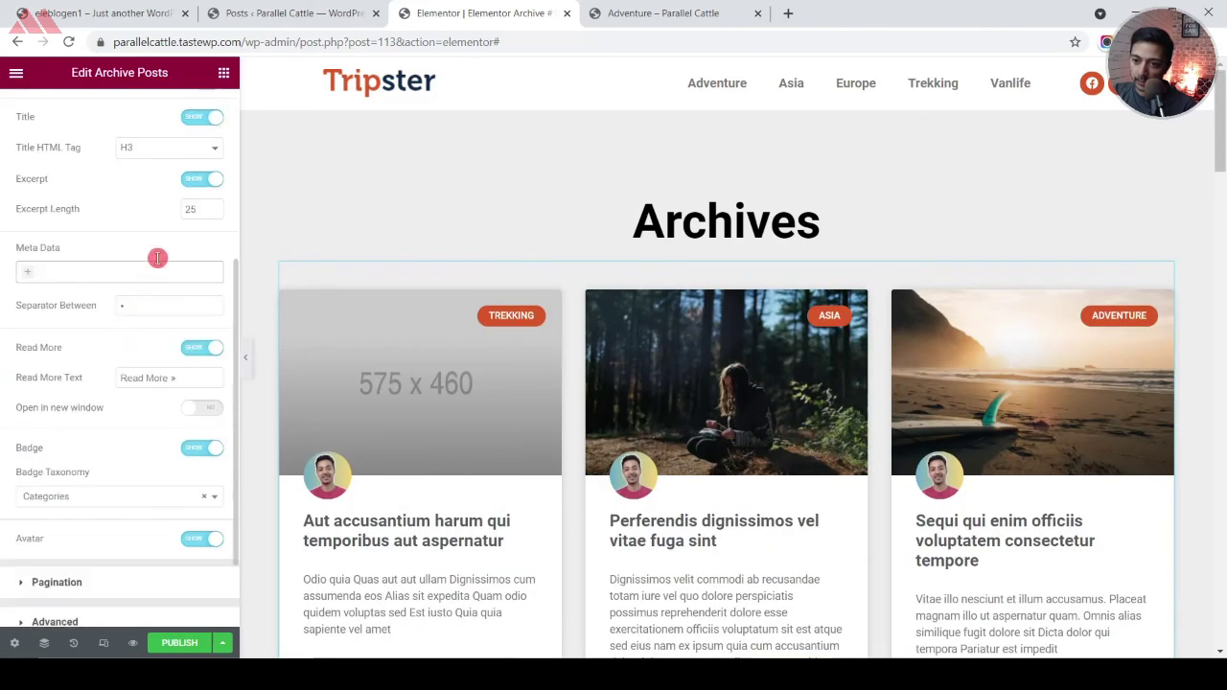
# Hide the excerpt, badge, avatar and Read More link on the archive post cards
pyautogui.click(198, 184)
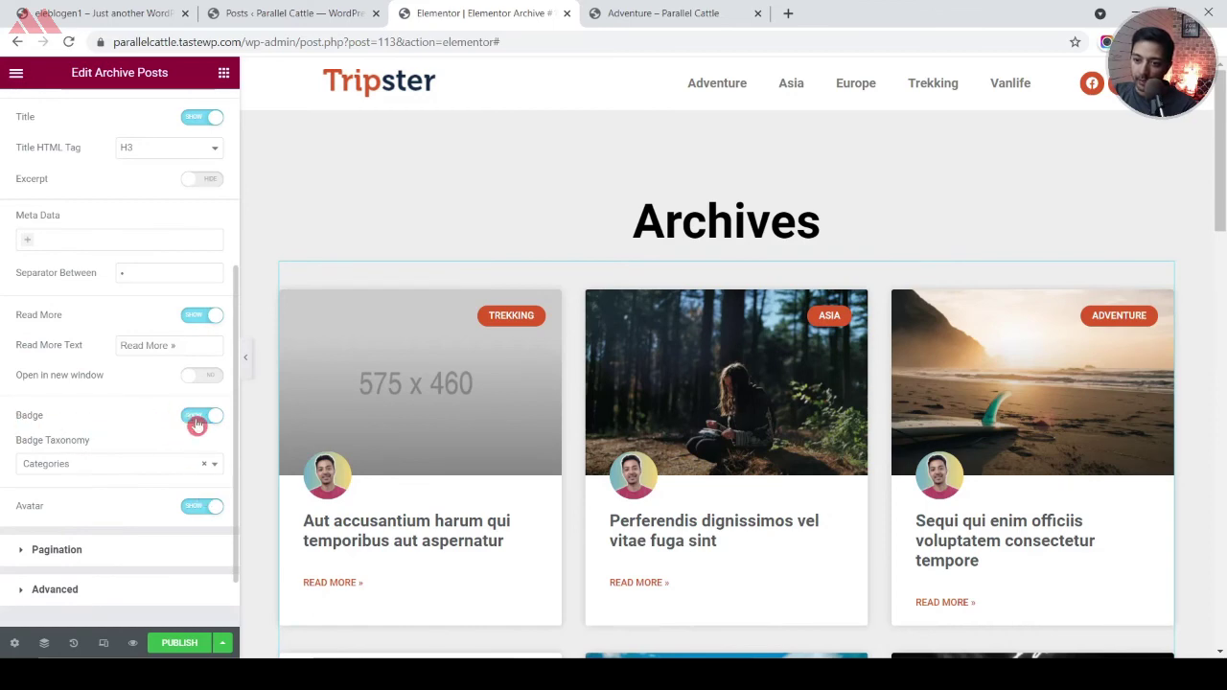
pyautogui.click(196, 418)
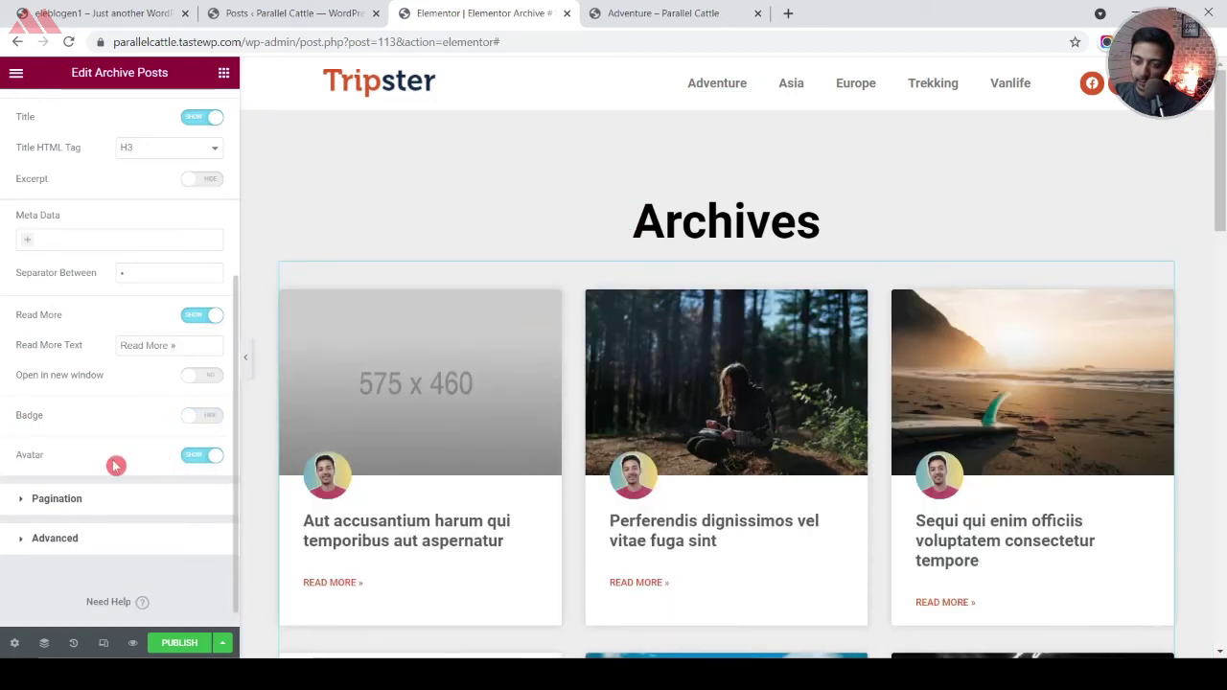
pyautogui.click(199, 462)
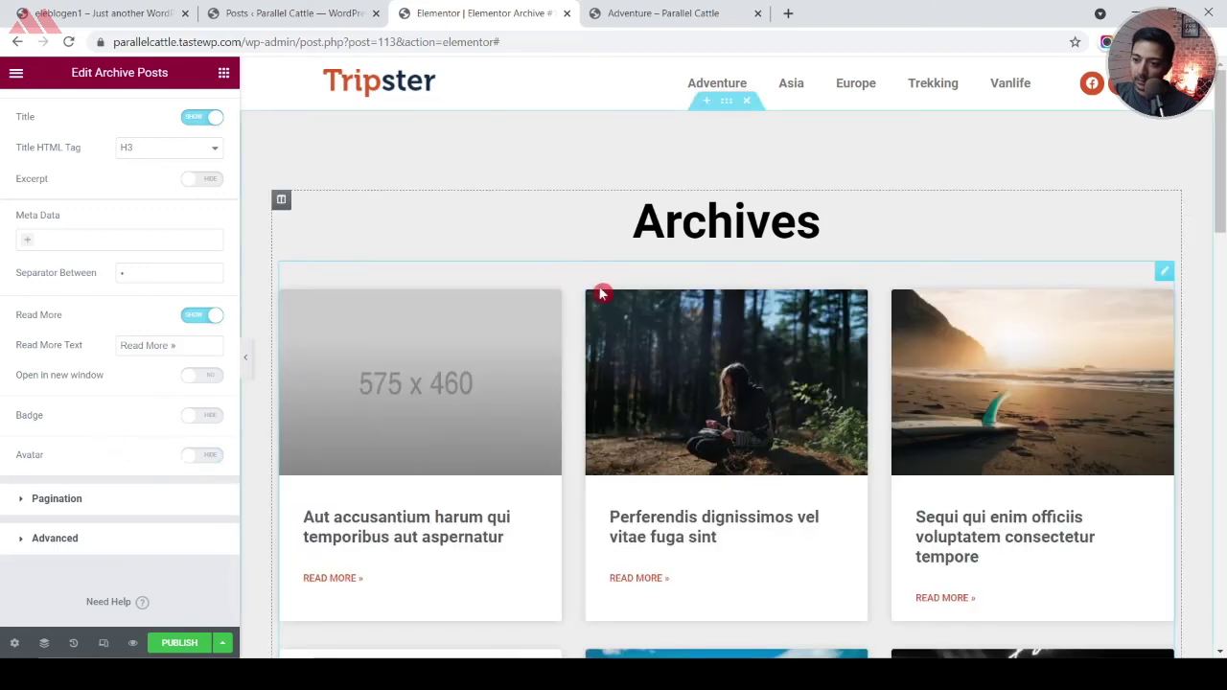
pyautogui.scroll(-4, 594, 297)
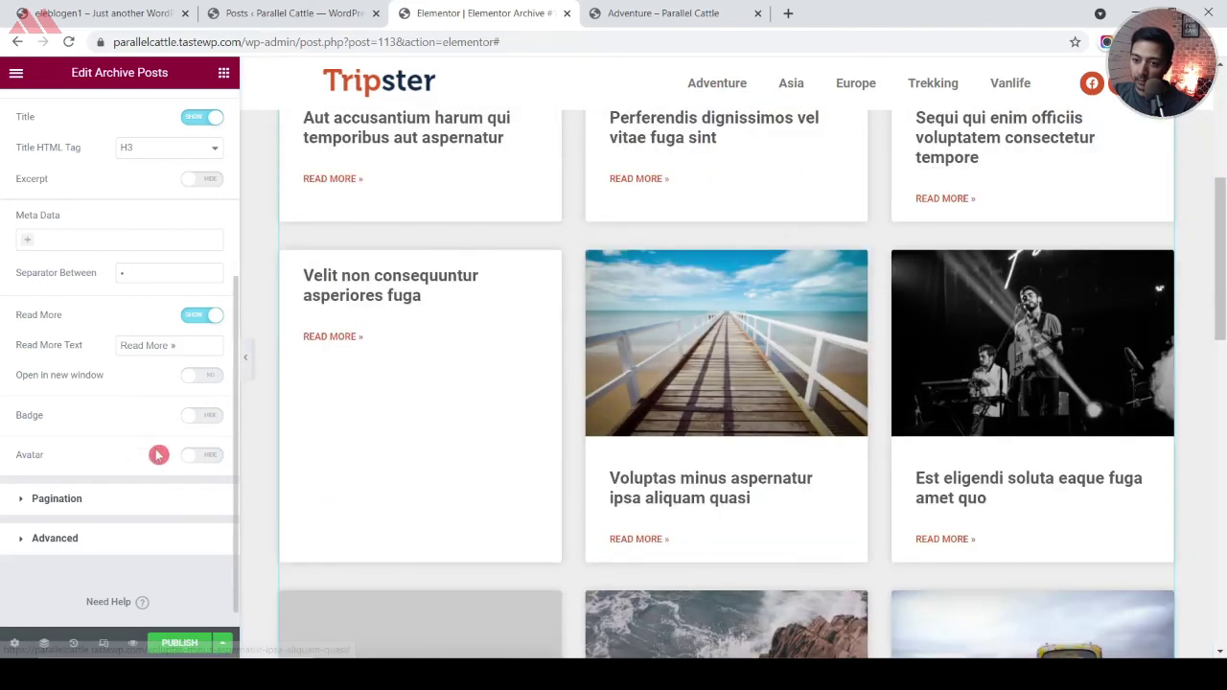
pyautogui.click(196, 322)
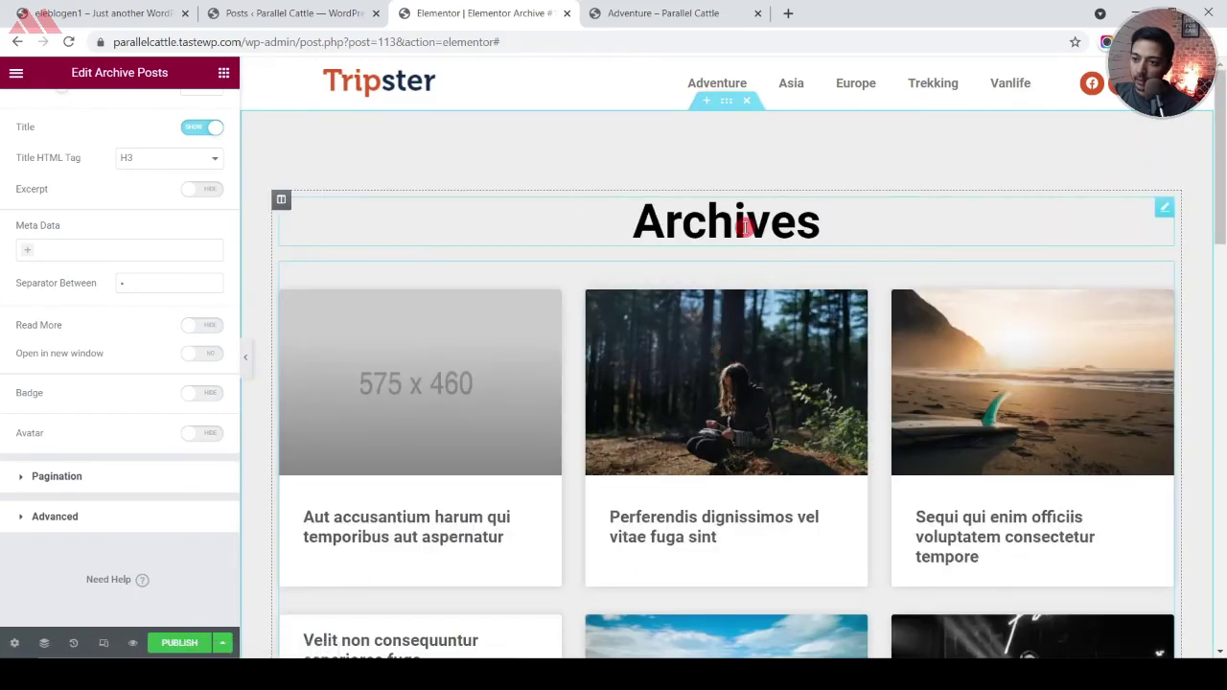
# Set the archive section's padding to 0 px on all sides
pyautogui.click(729, 102)
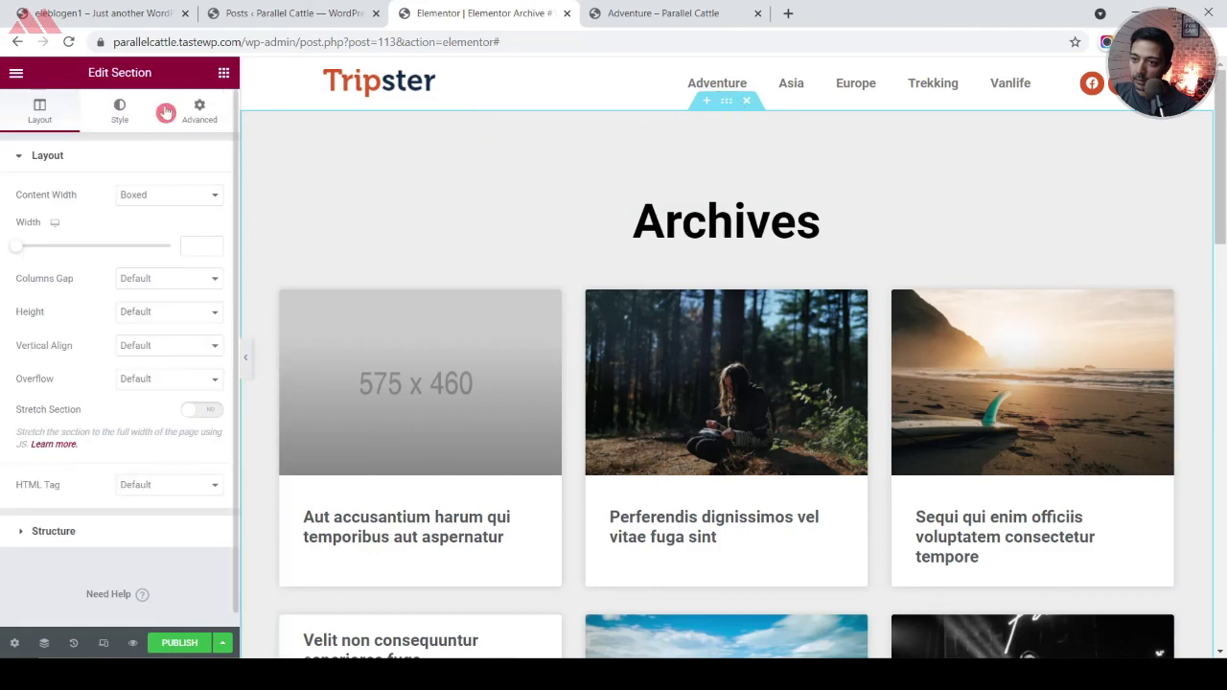
pyautogui.click(200, 111)
pyautogui.click(202, 276)
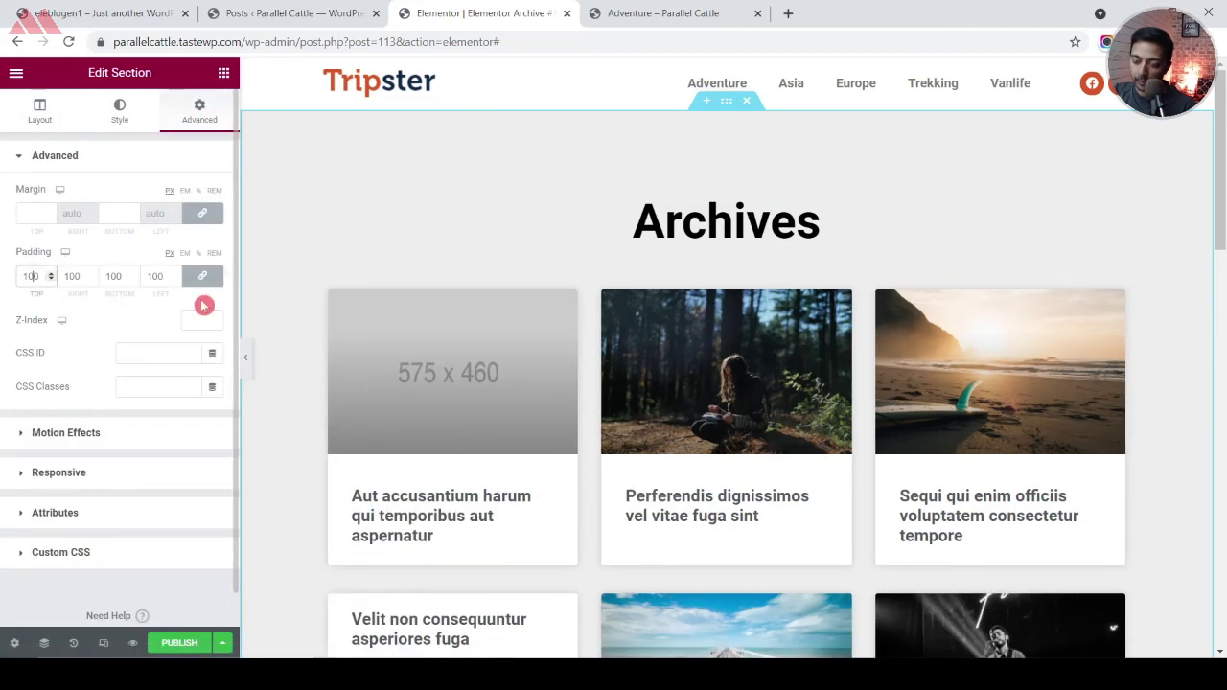
pyautogui.press('BackSpace')
pyautogui.press('BackSpace')
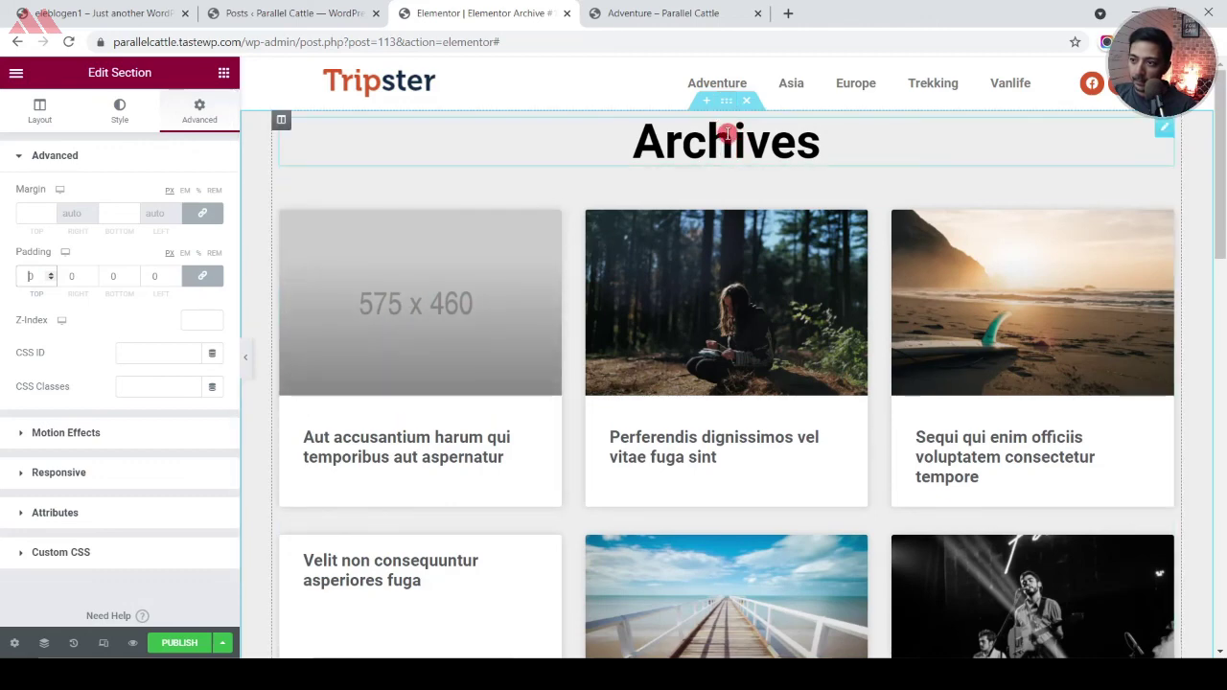
# Copy the Archives title and add a new single-column section above the archive section
pyautogui.rightClick(1164, 127)
pyautogui.click(1140, 192)
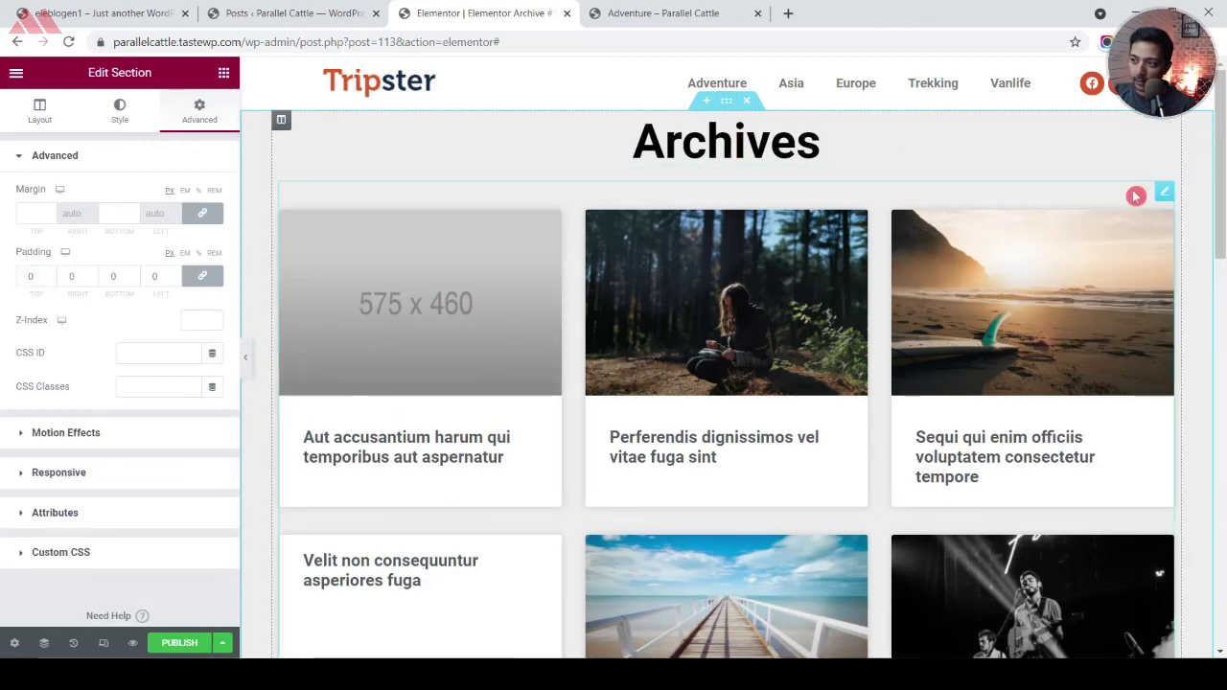
pyautogui.click(707, 101)
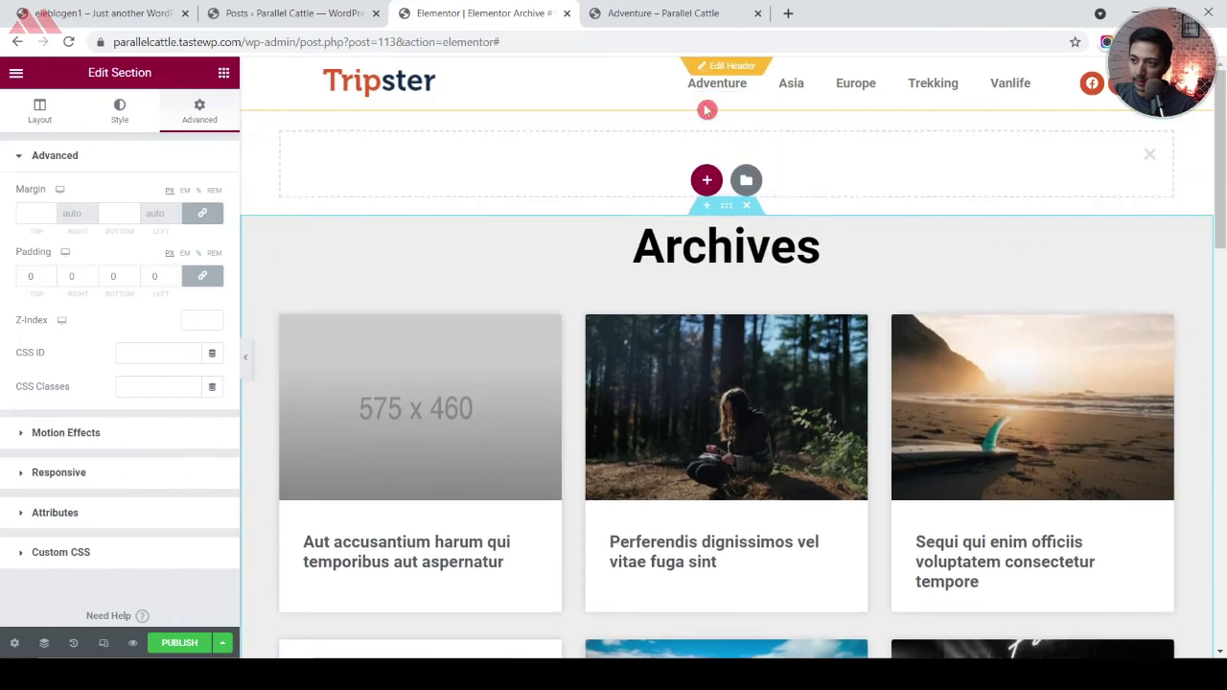
pyautogui.click(706, 181)
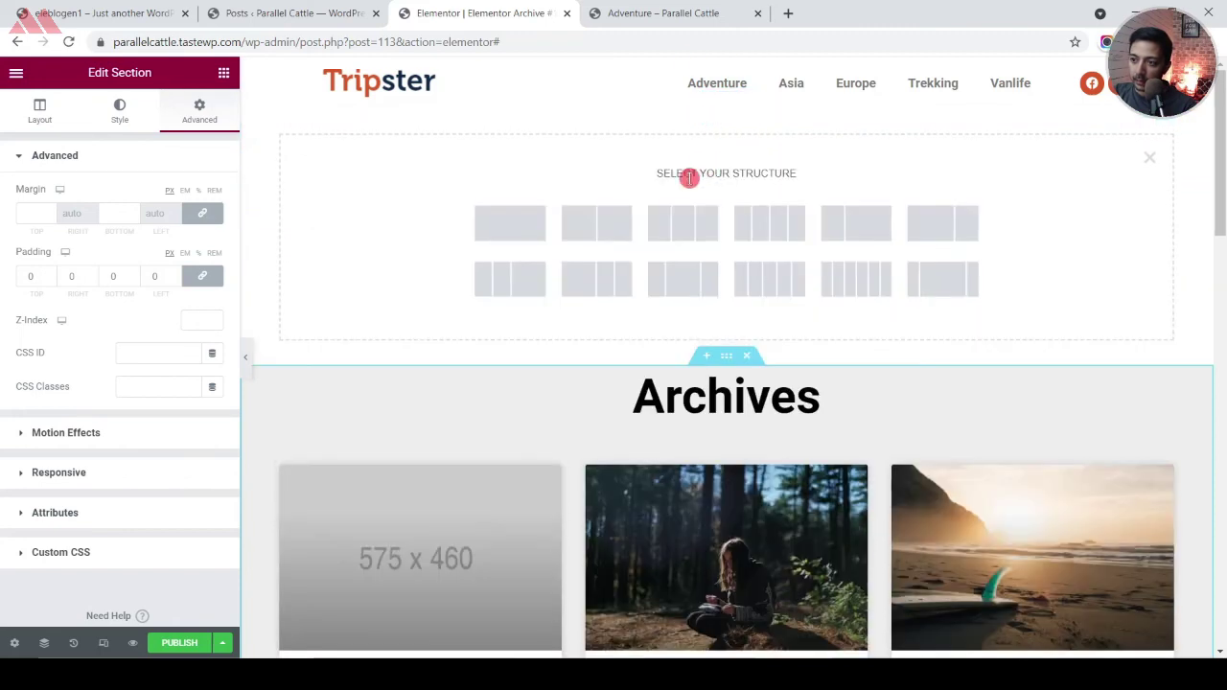
pyautogui.click(530, 219)
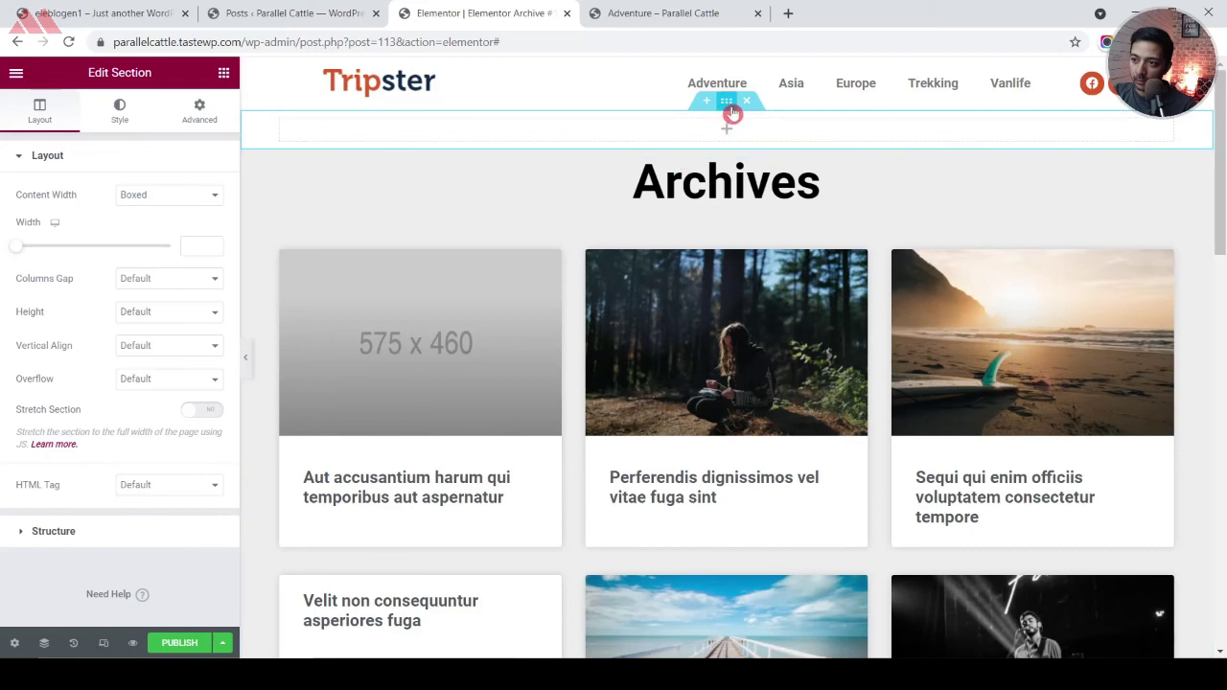
# Give the new section above the archive a minimum height of 200 px
pyautogui.click(167, 314)
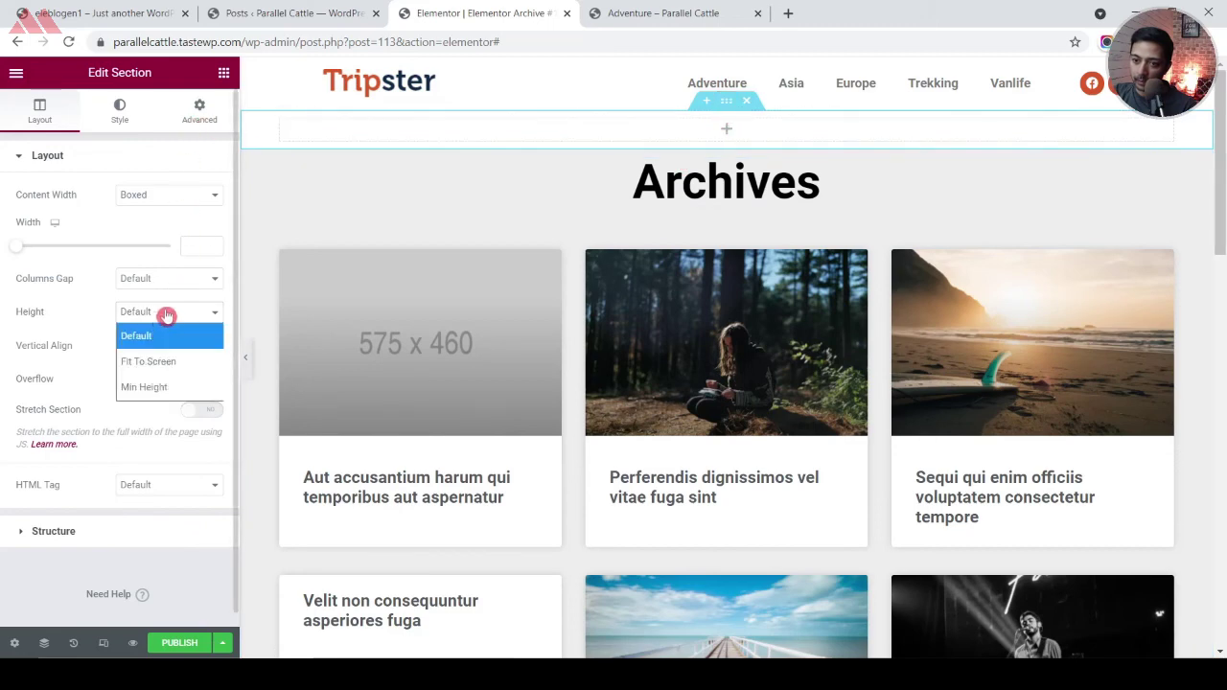
pyautogui.click(155, 386)
pyautogui.write('200')
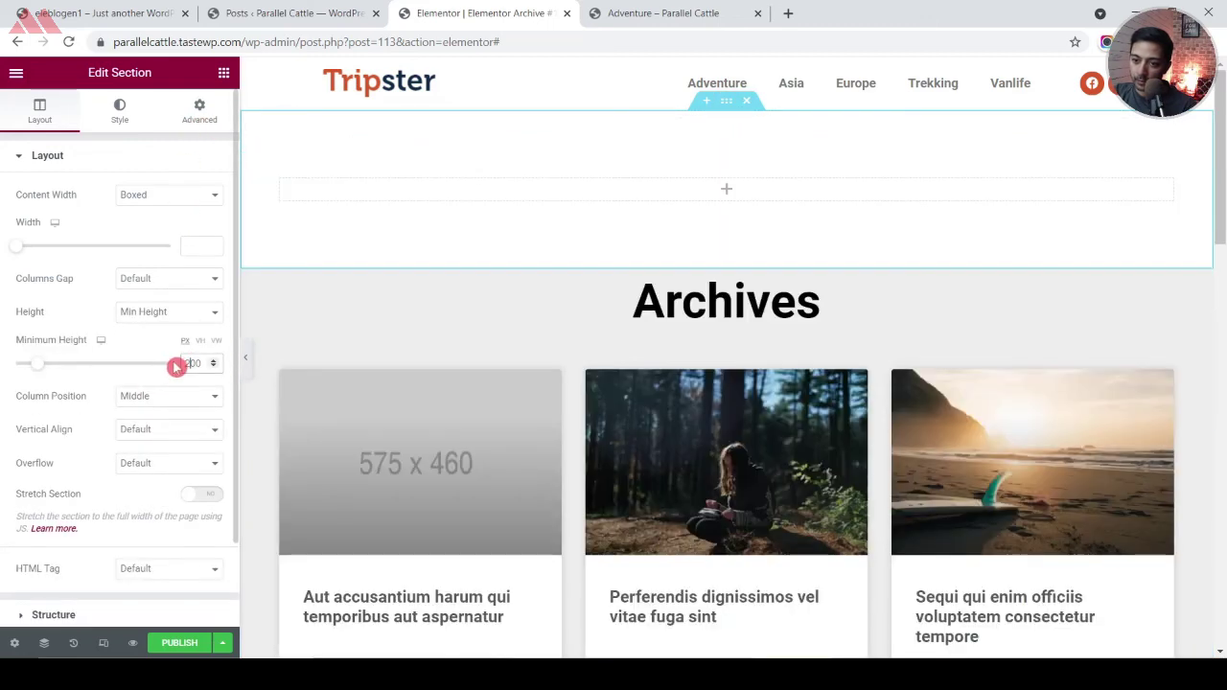
# Give the new section a classic background using the about-bg-copyright.jpg image from the media library
pyautogui.click(125, 108)
pyautogui.click(149, 228)
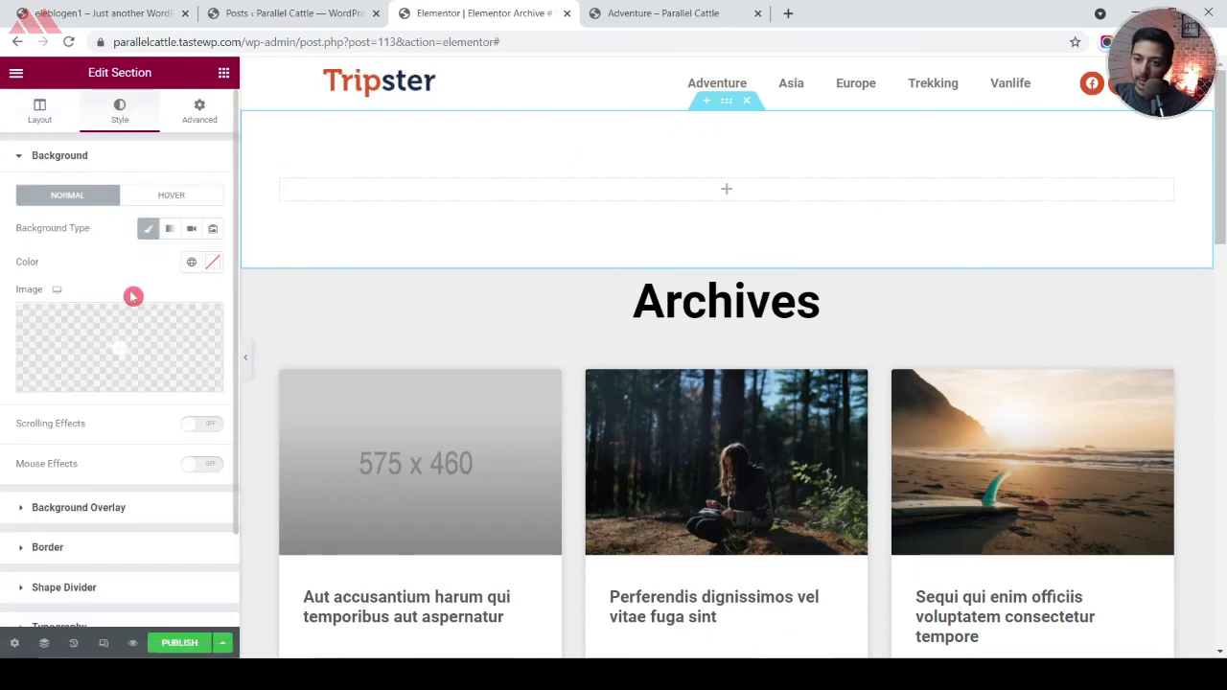
pyautogui.click(118, 328)
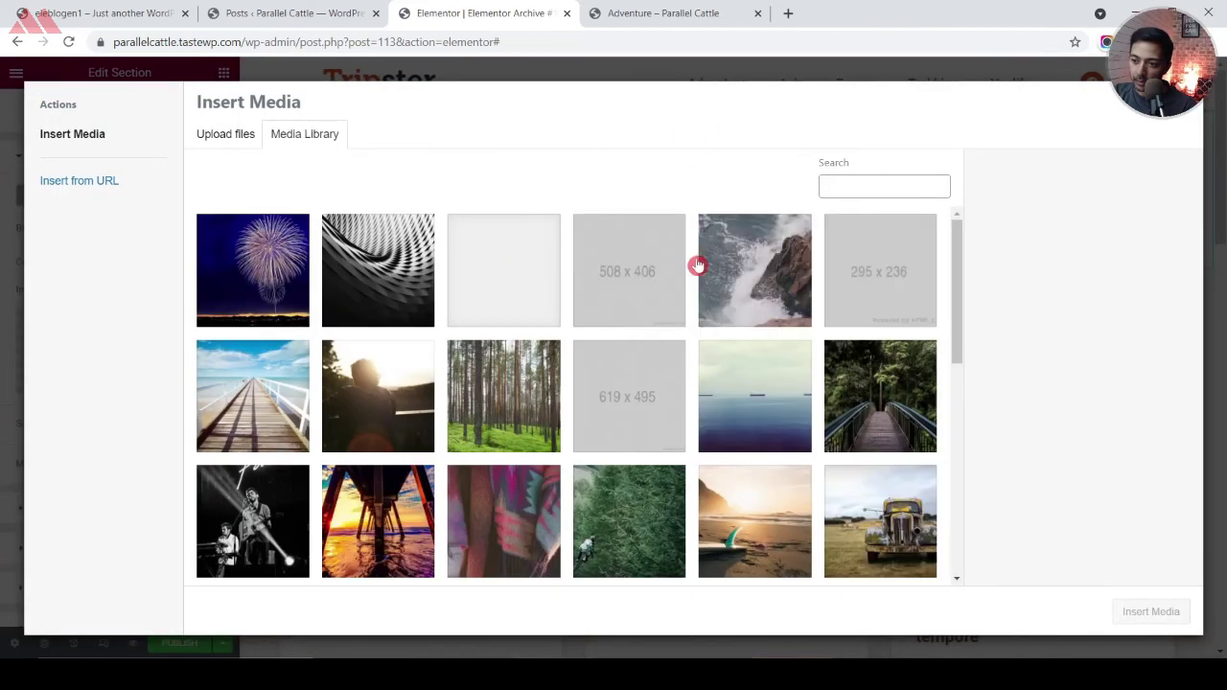
pyautogui.scroll(-5, 699, 263)
pyautogui.click(515, 439)
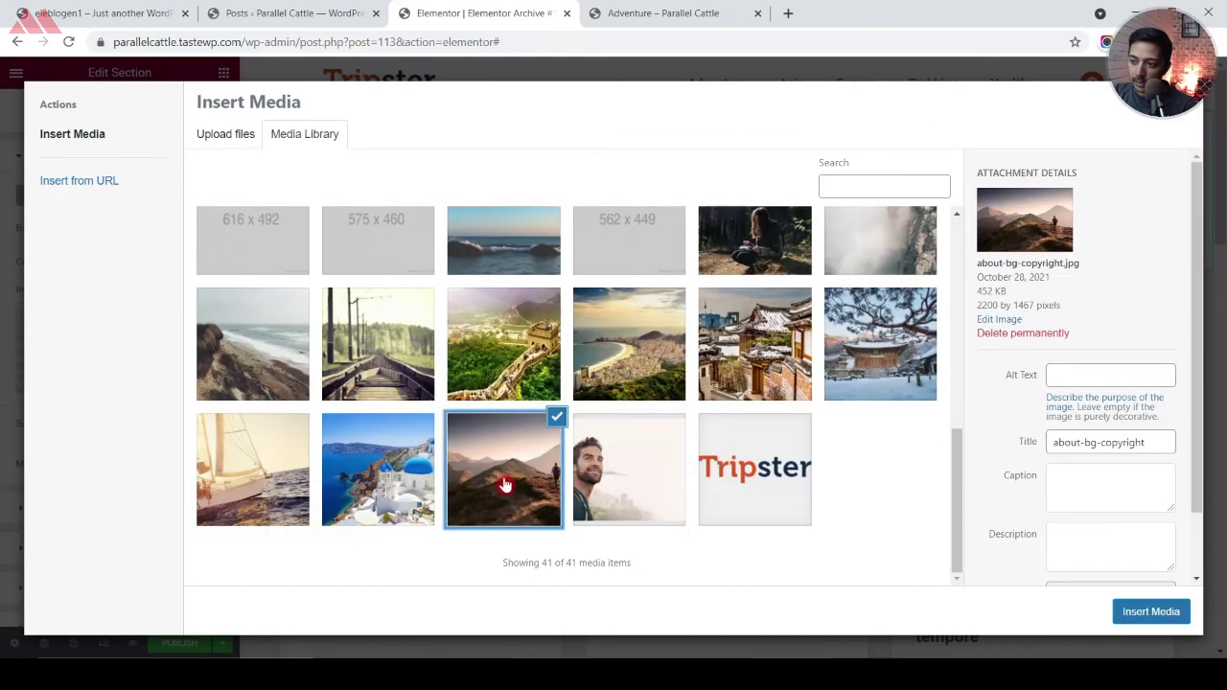
pyautogui.click(1110, 612)
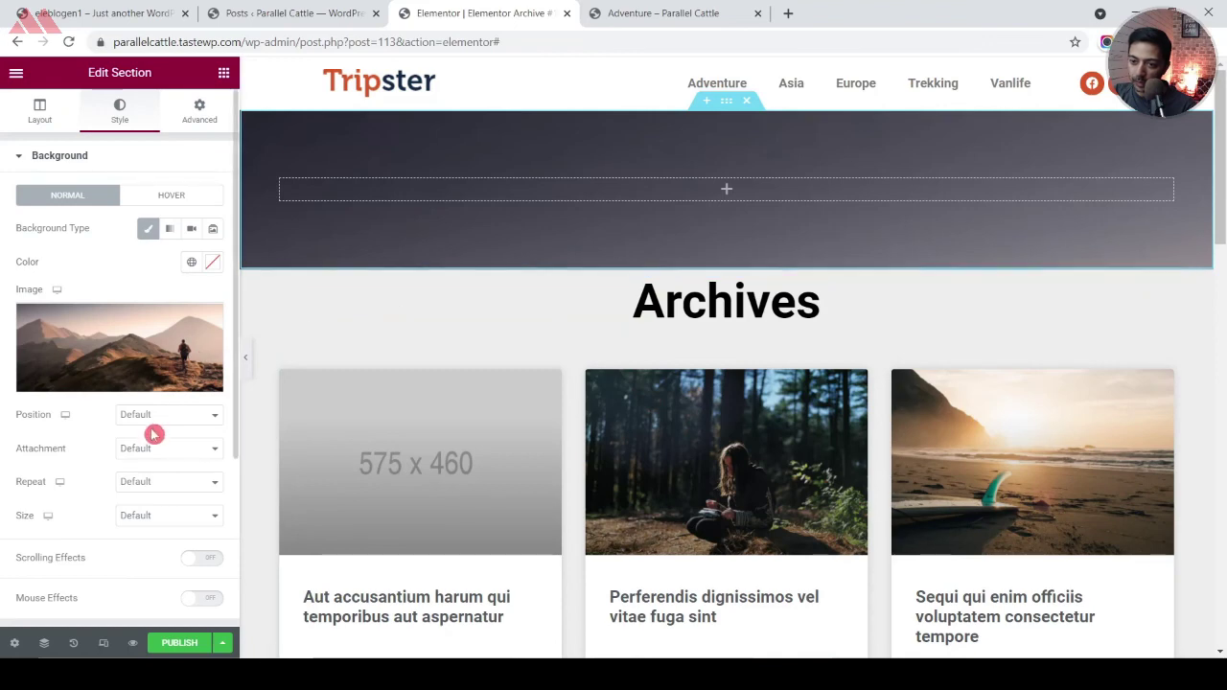
# Try the Bottom Center and Top Center background positions, and set the section's image position to Center Left
pyautogui.click(151, 416)
pyautogui.click(163, 324)
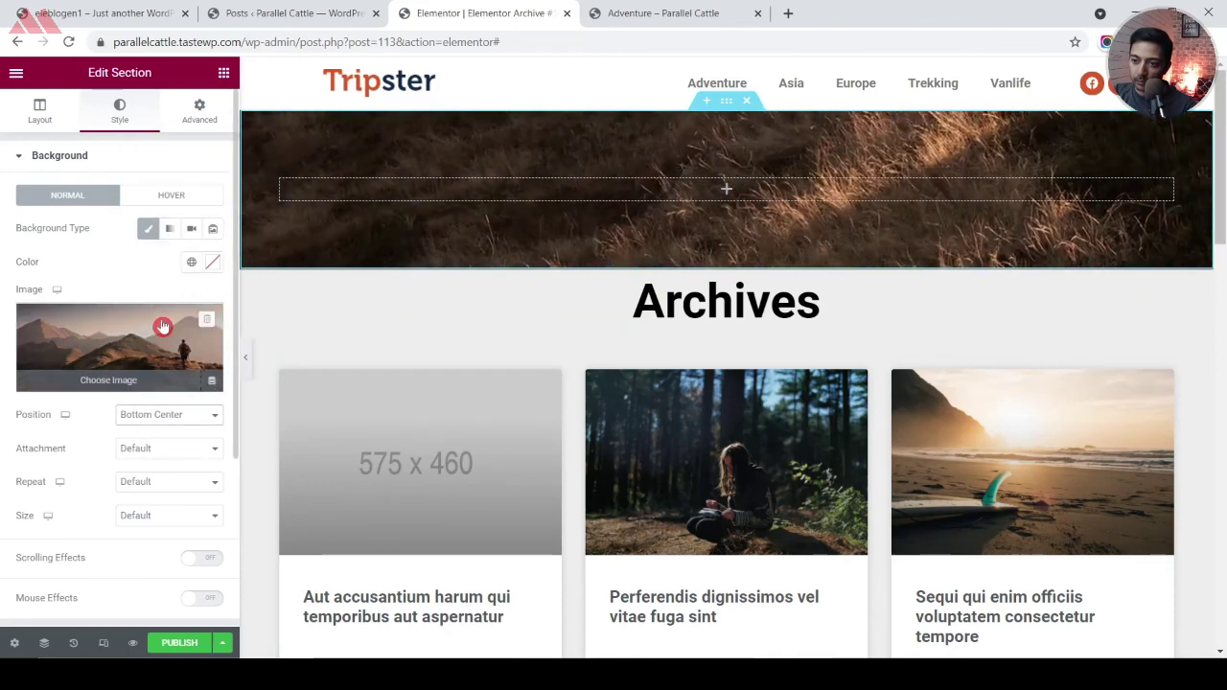
pyautogui.click(154, 417)
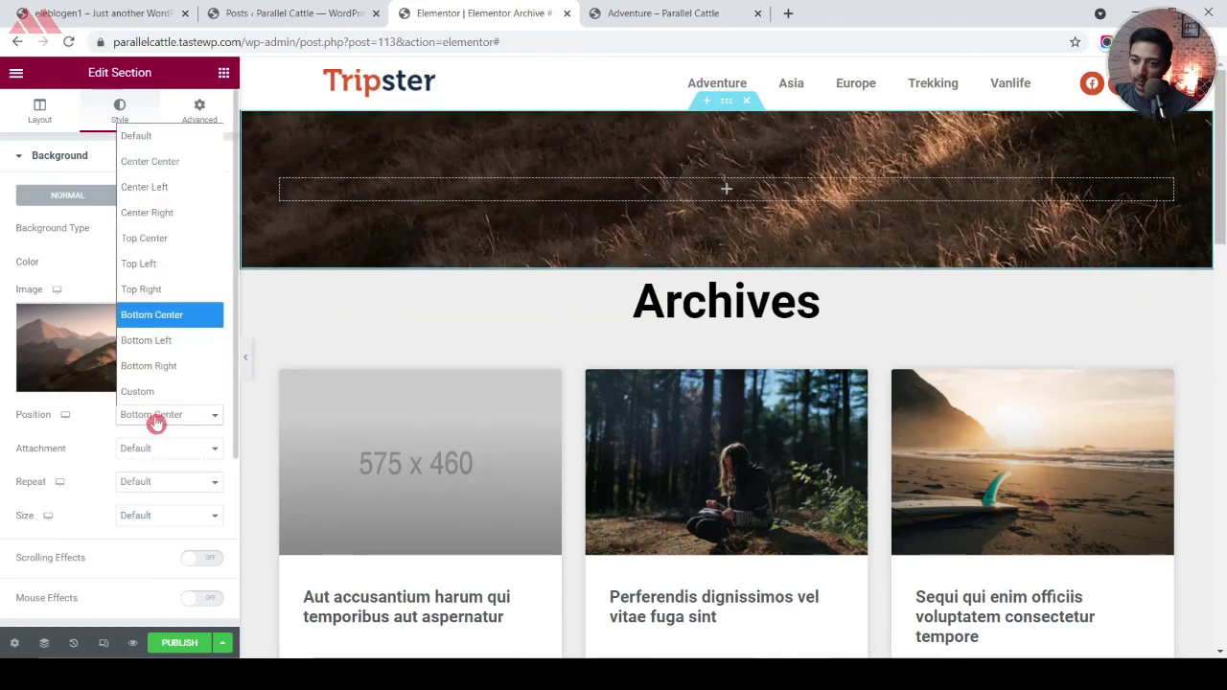
pyautogui.click(161, 241)
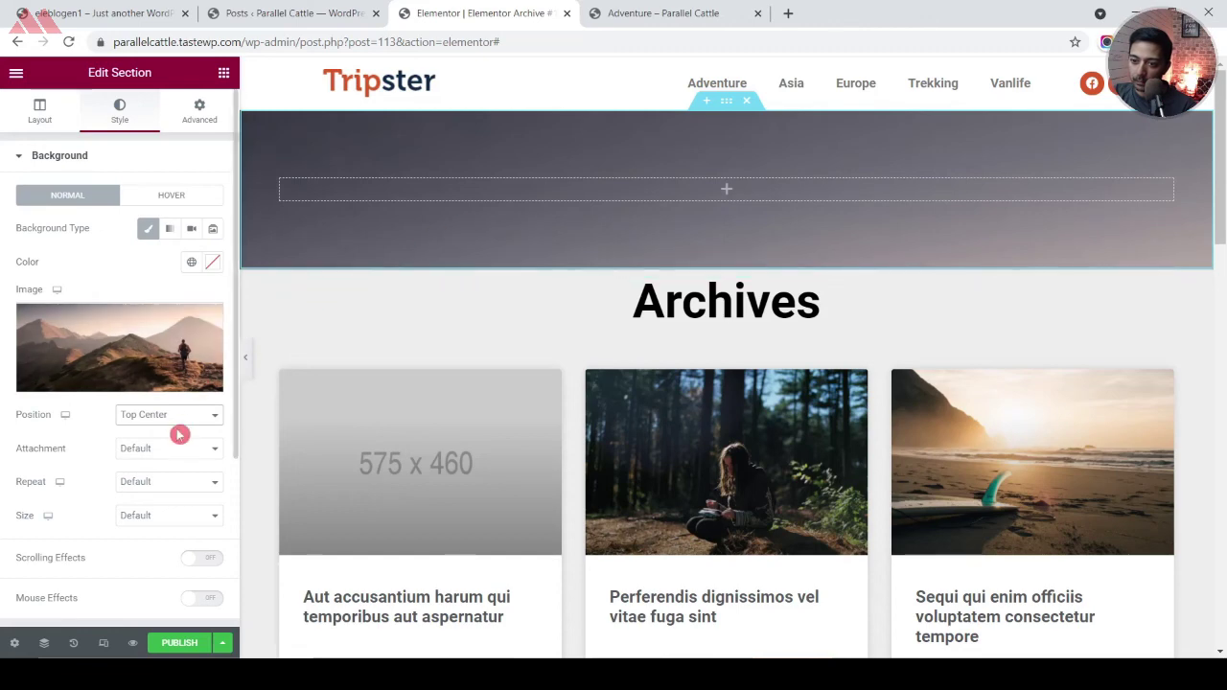
pyautogui.click(178, 422)
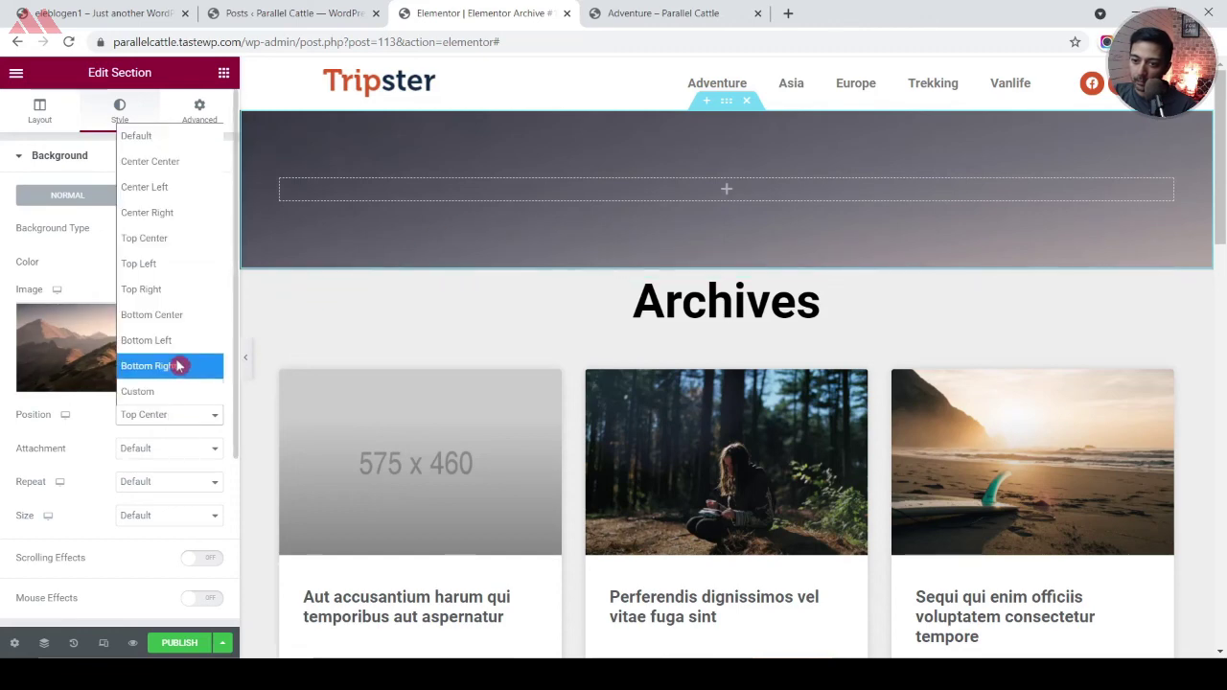
pyautogui.click(170, 188)
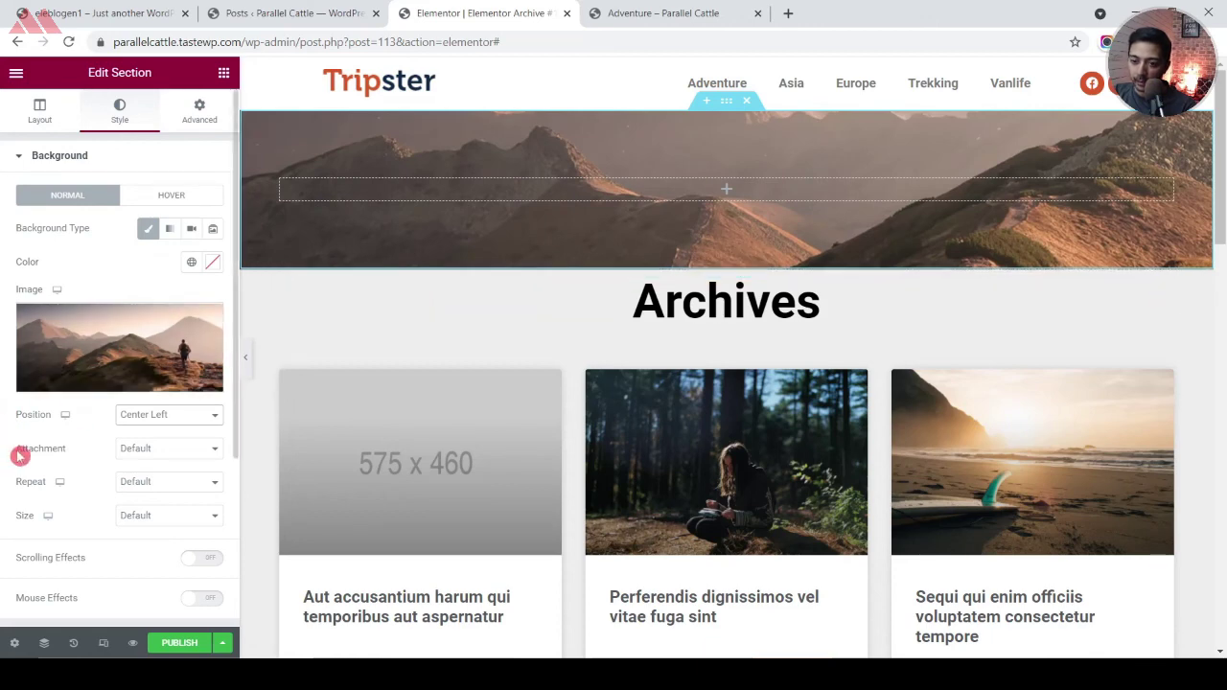
# Add a classic background overlay to the section using the global Accent color
pyautogui.scroll(-3, 13, 438)
pyautogui.click(74, 396)
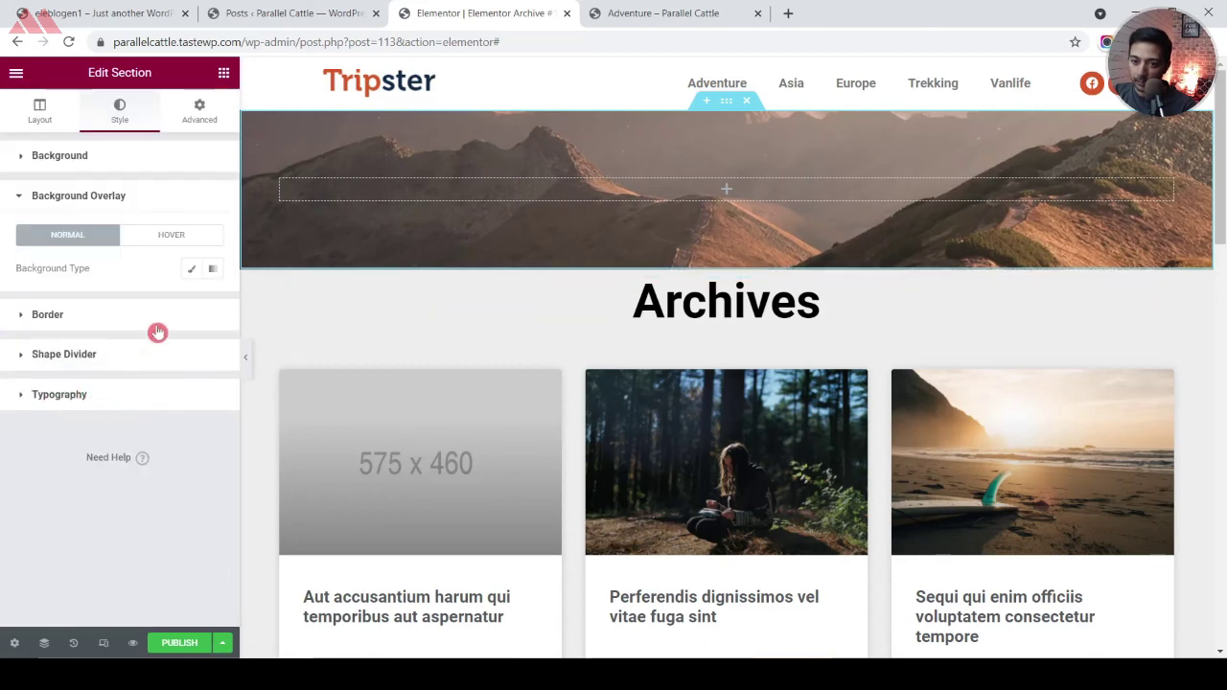
pyautogui.click(187, 272)
pyautogui.click(191, 303)
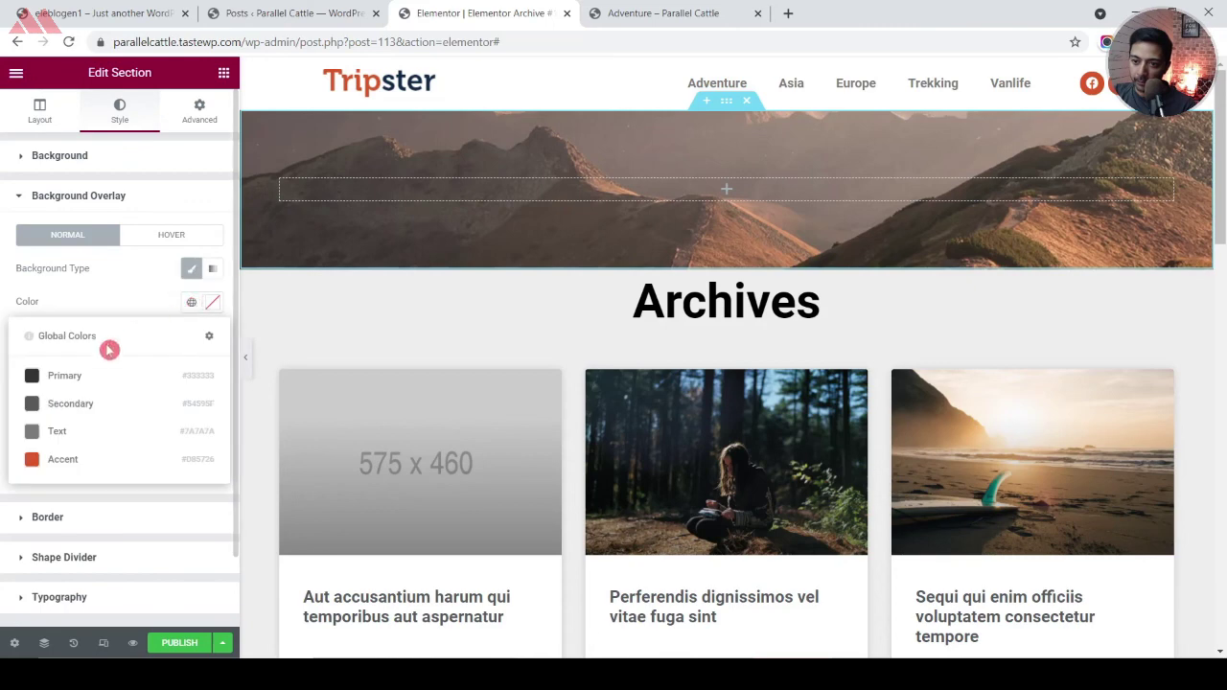
pyautogui.click(42, 460)
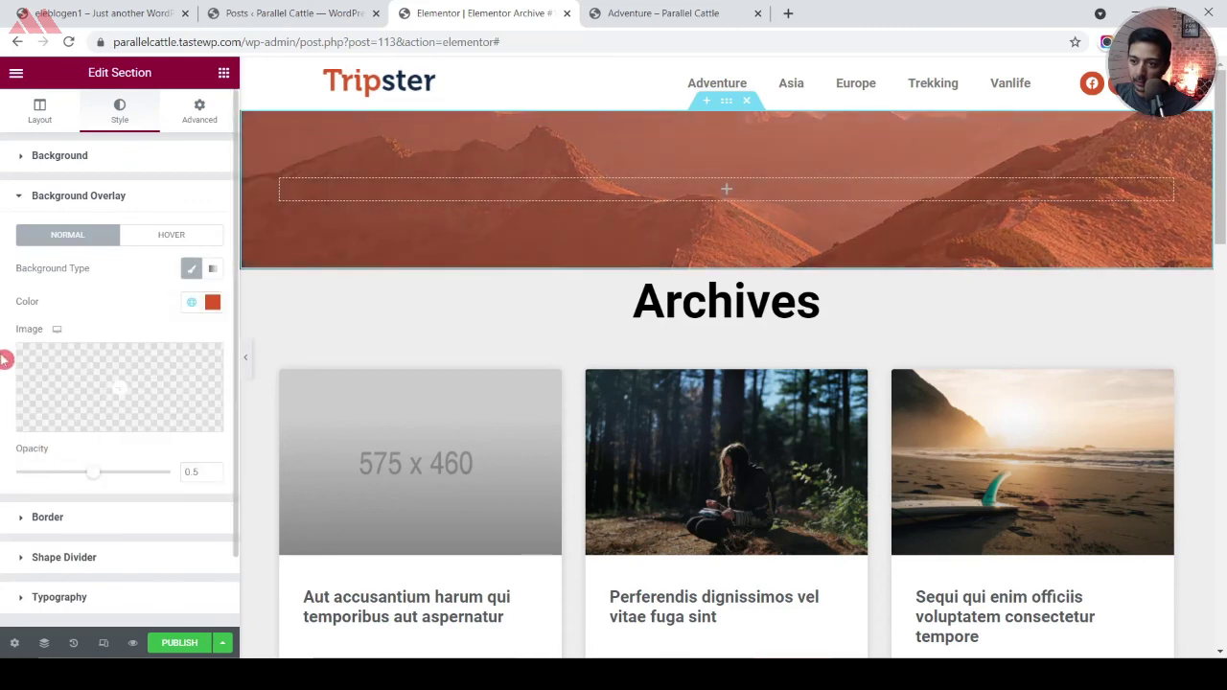
# Paste the copied Archive Title into the banner section's column and delete the original title above the post grid
pyautogui.rightClick(729, 192)
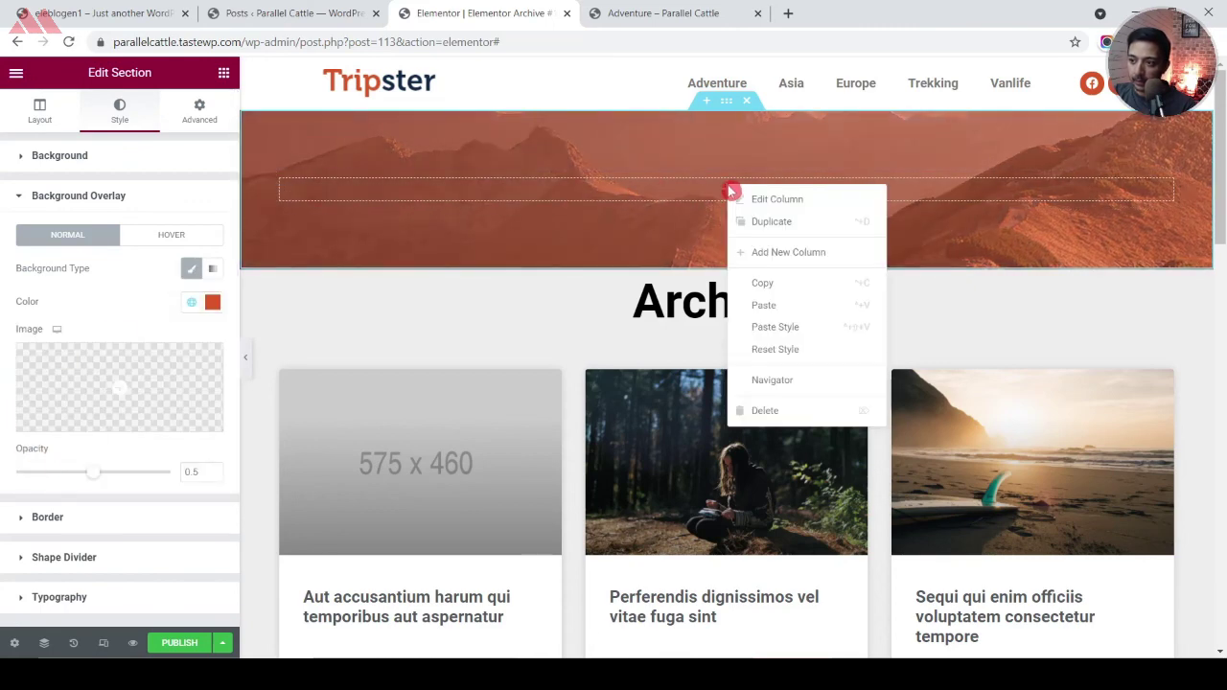
pyautogui.click(769, 304)
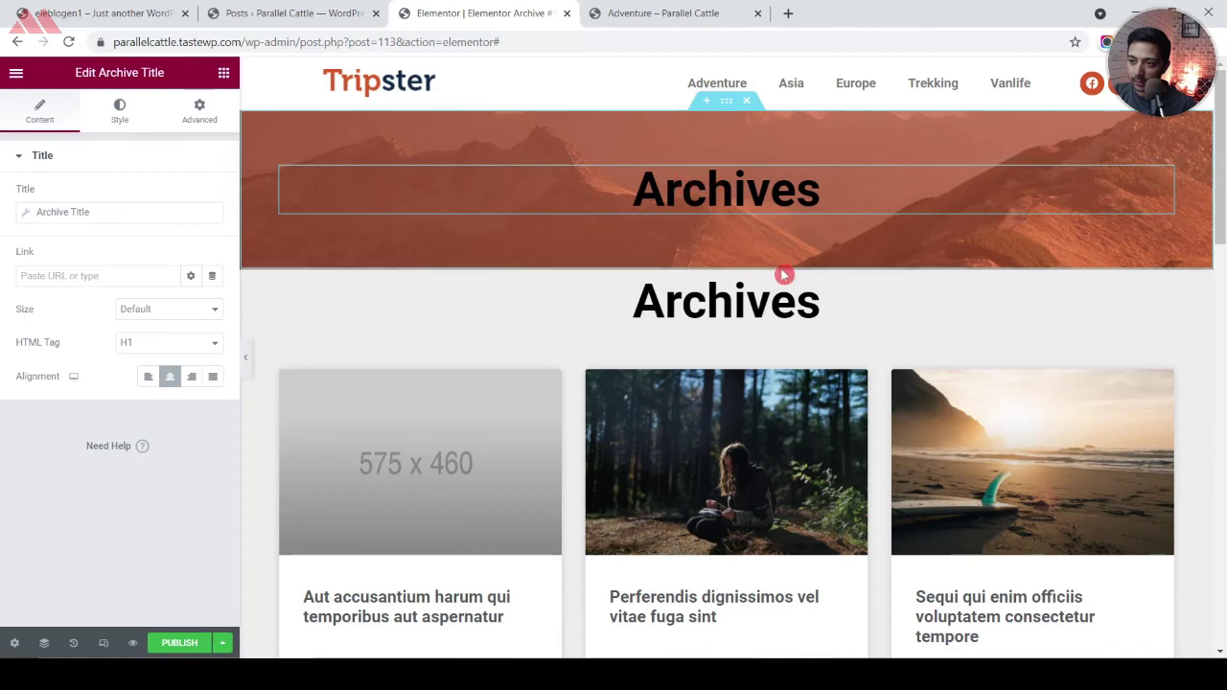
pyautogui.rightClick(1160, 289)
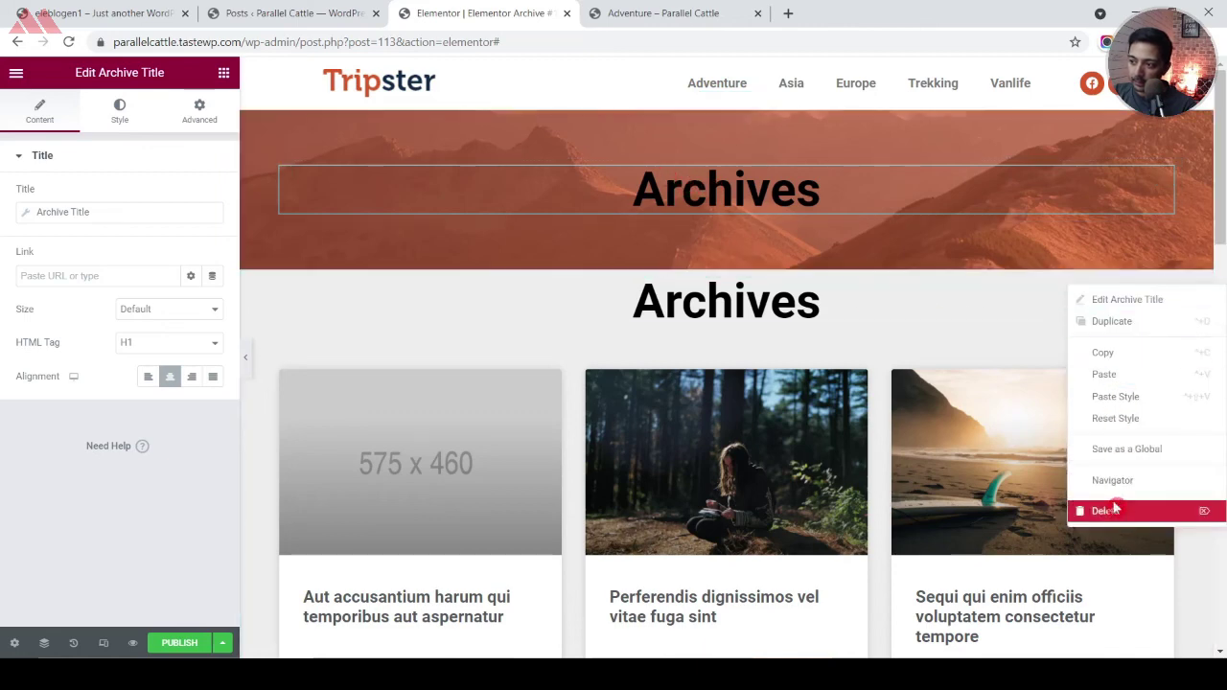
pyautogui.click(1097, 505)
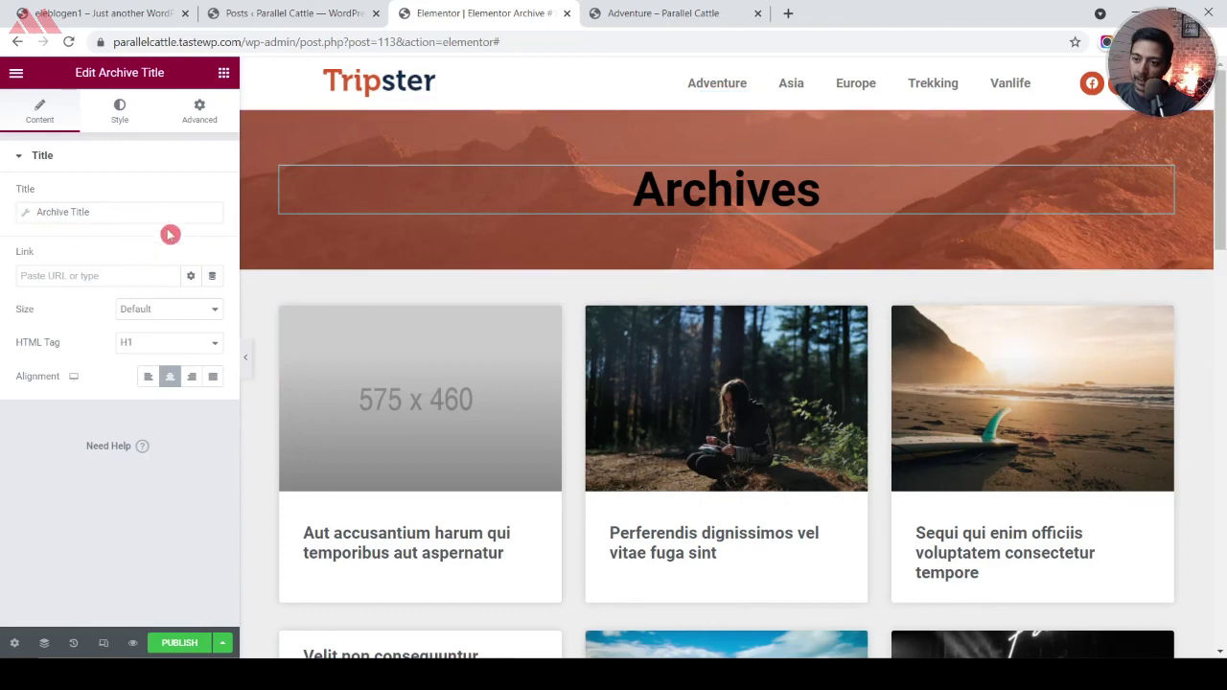
# Set the banner Archive Title's text color to white
pyautogui.click(118, 108)
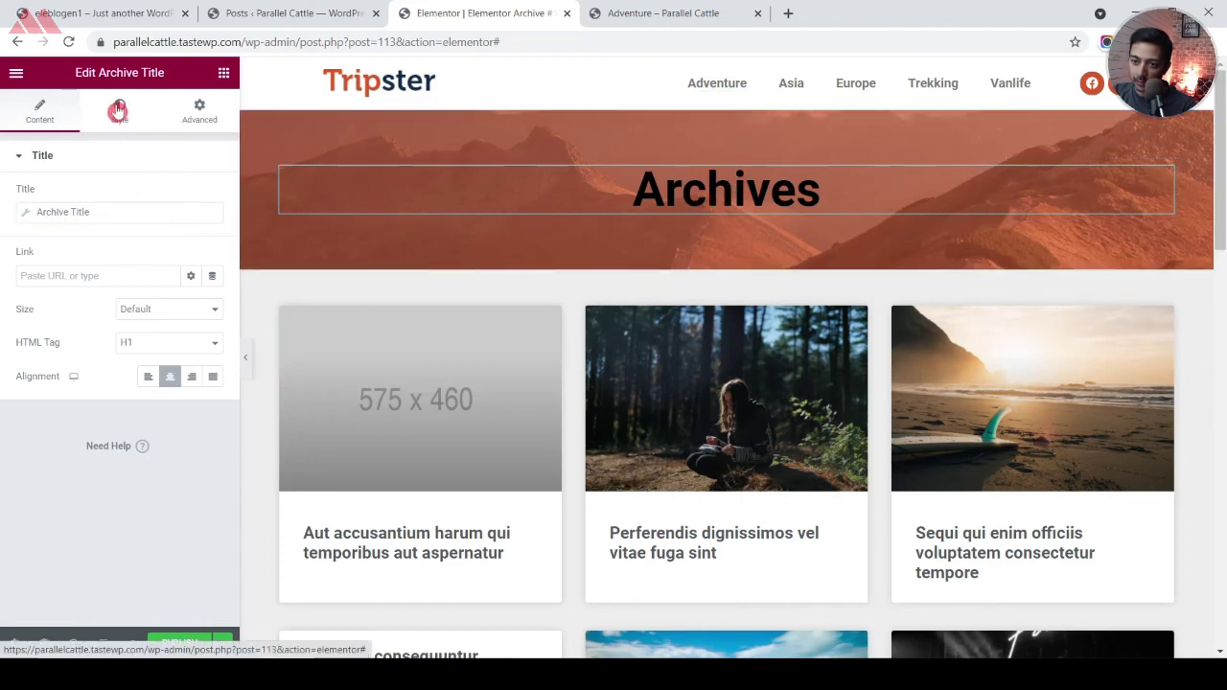
pyautogui.click(212, 195)
pyautogui.click(92, 290)
pyautogui.press('Escape')
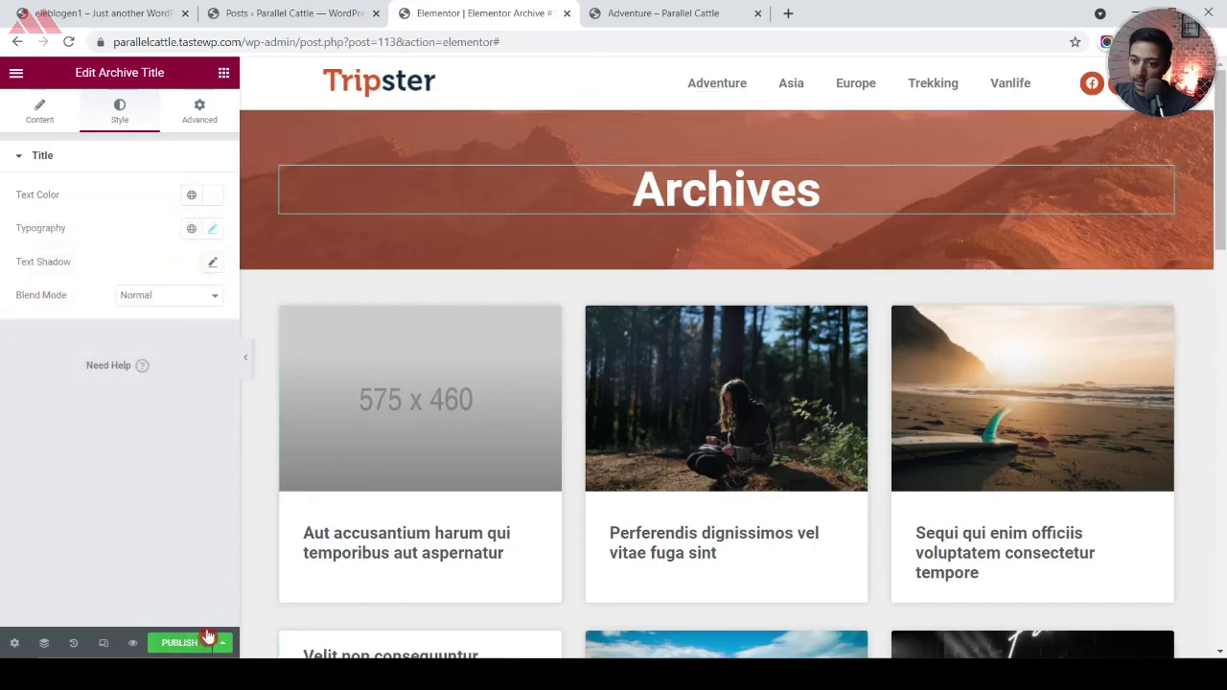
# Publish the archive template with the display condition Include All Archives
pyautogui.click(180, 649)
pyautogui.click(600, 449)
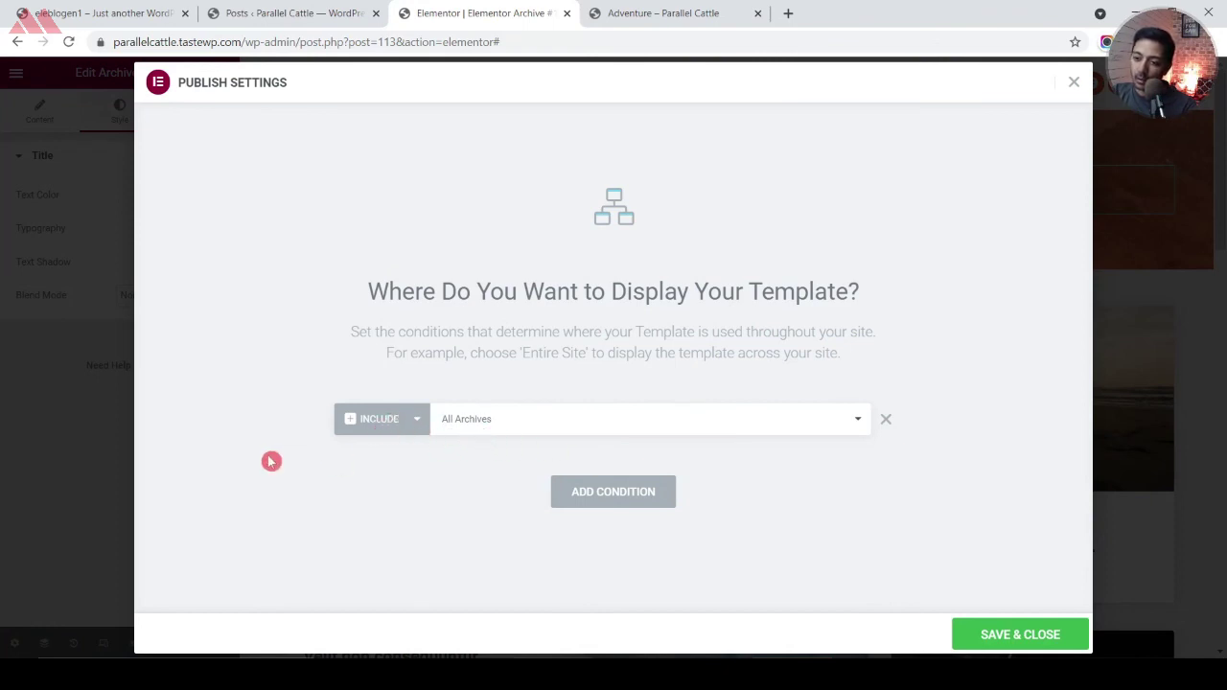
pyautogui.click(1003, 635)
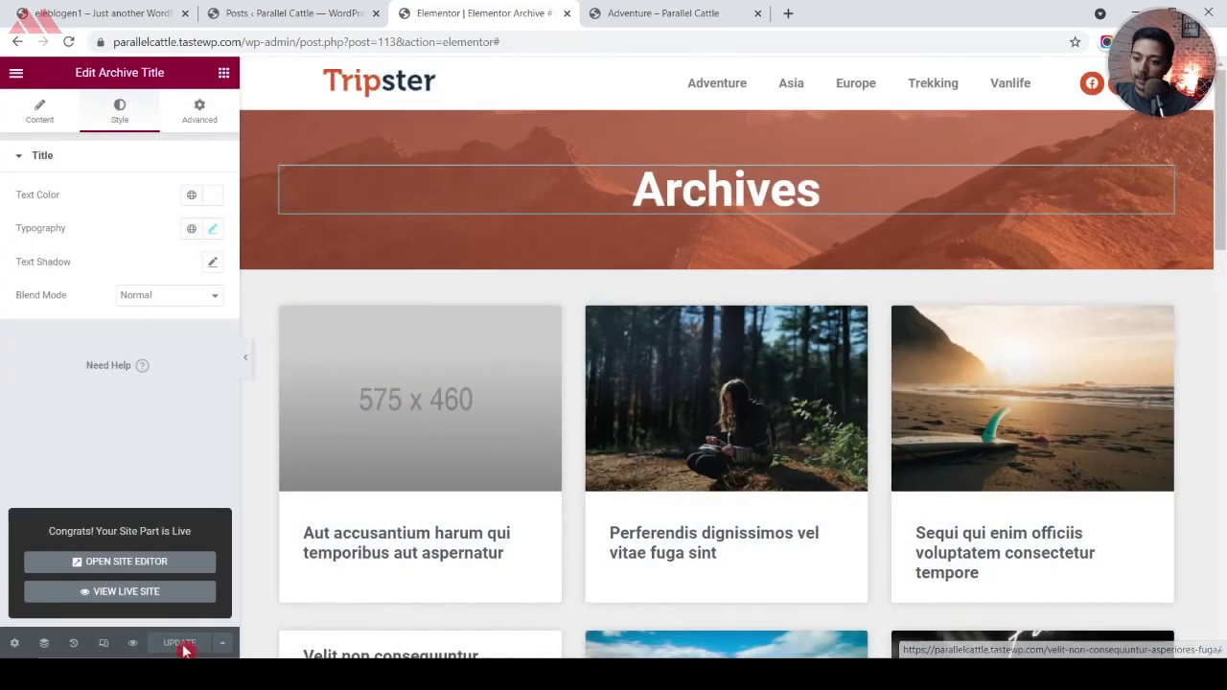
# Reload the live Adventure category page and check its banner and post card grid
pyautogui.click(625, 12)
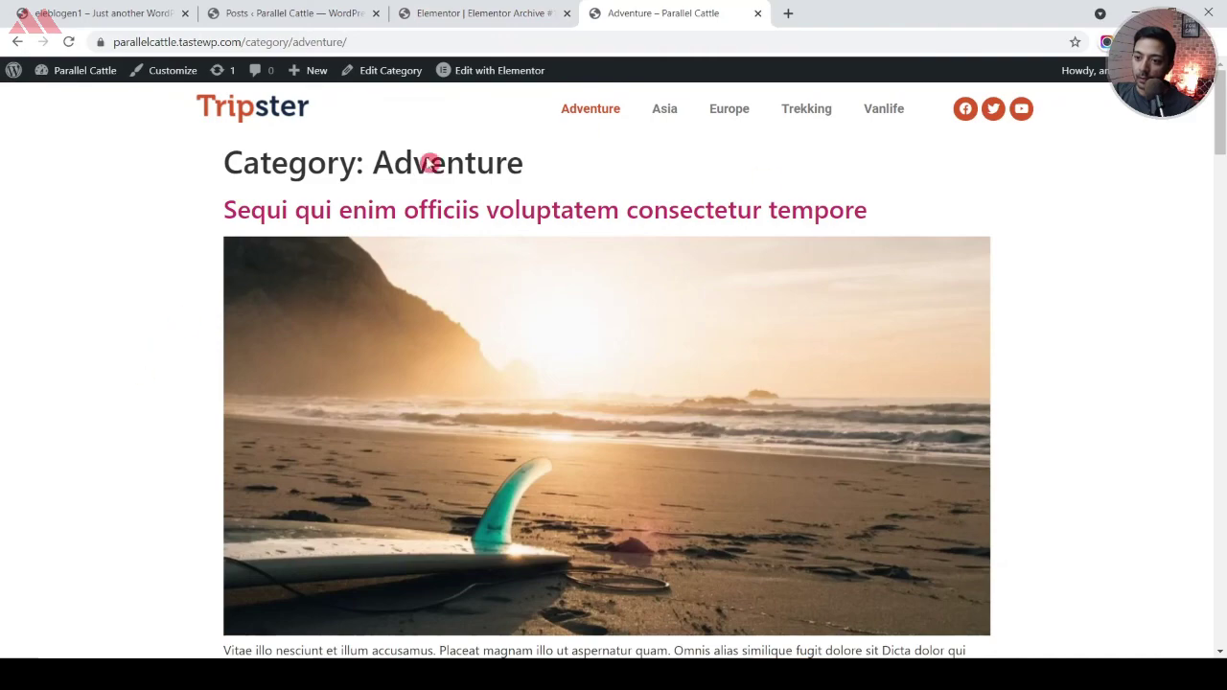
pyautogui.scroll(-15, 1024, 475)
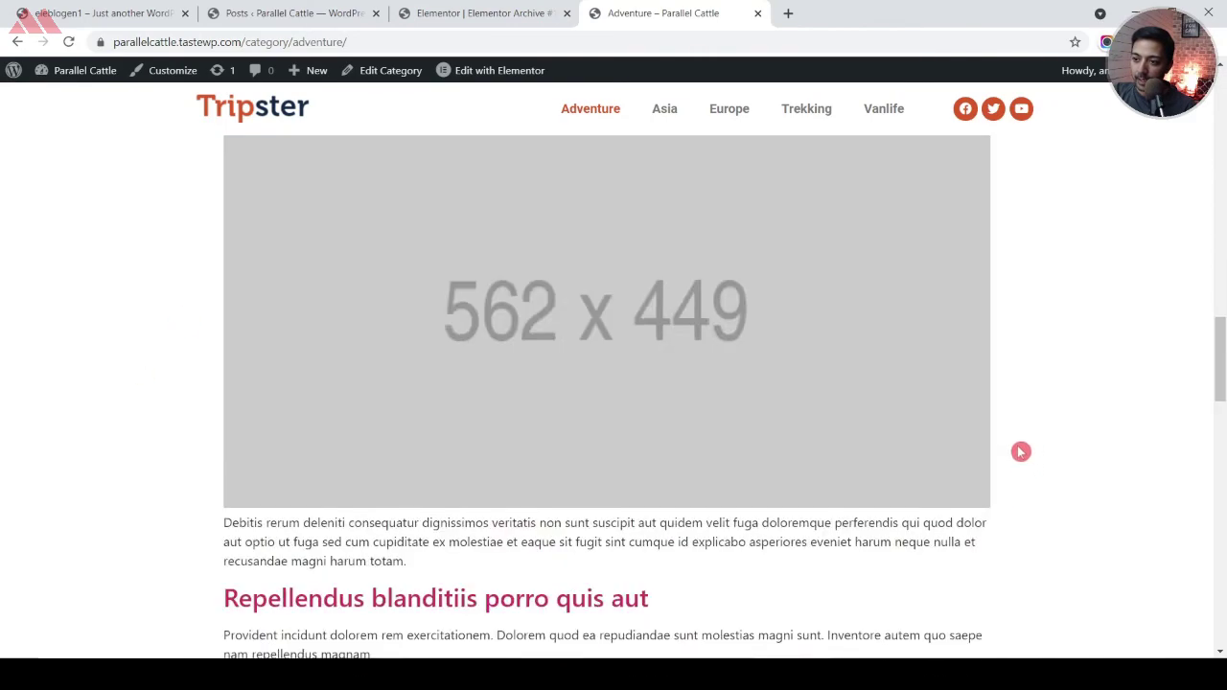
pyautogui.click(67, 44)
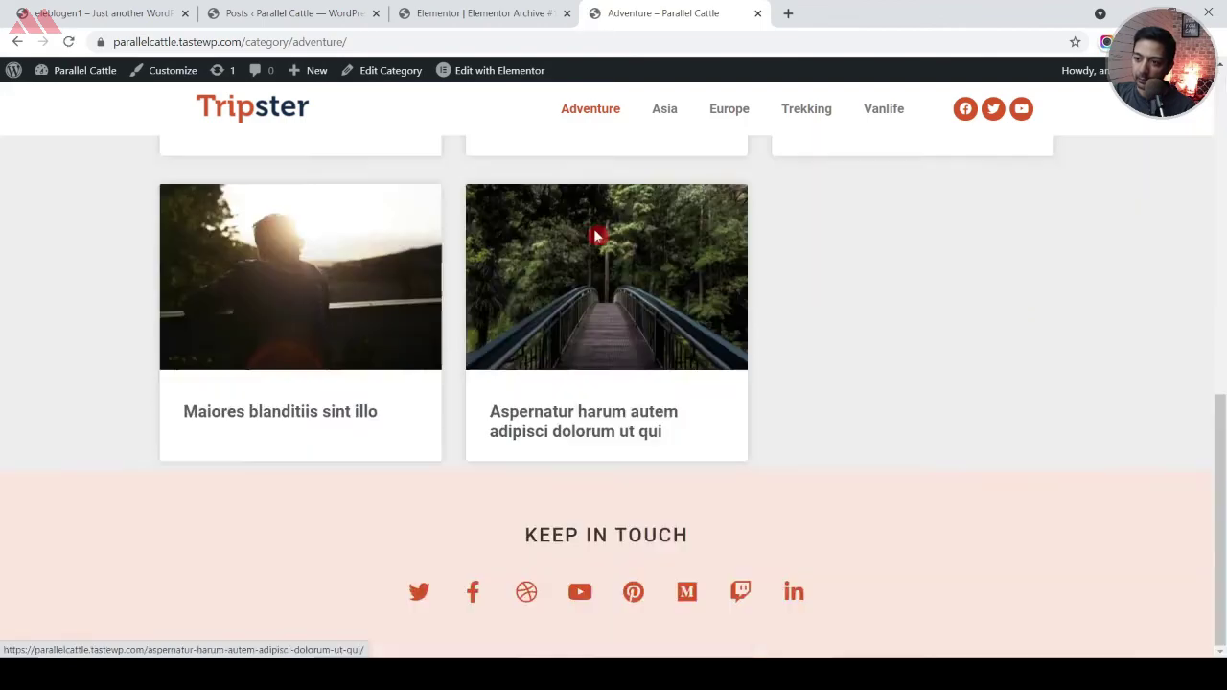
pyautogui.scroll(15, 412, 315)
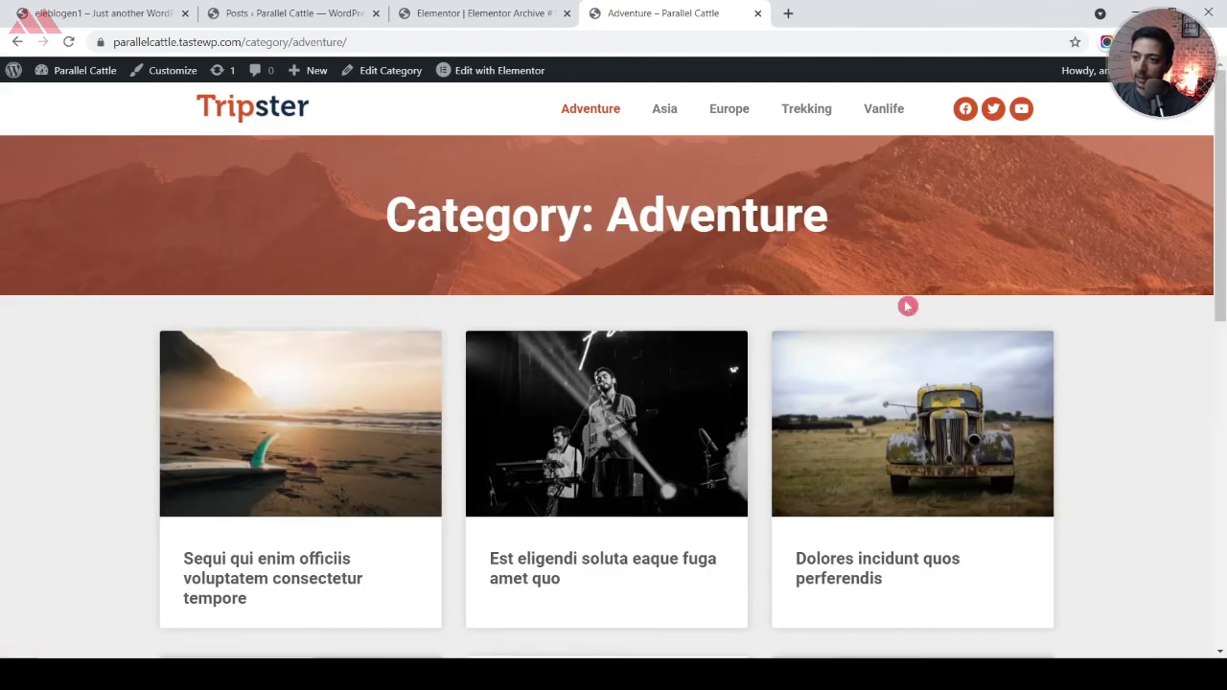
pyautogui.click(1216, 438)
pyautogui.scroll(10, 1190, 430)
# Open the post "Sequi qui enim officiis voluptatem consectetur tempore" from the category grid and look through its page layout
pyautogui.click(476, 424)
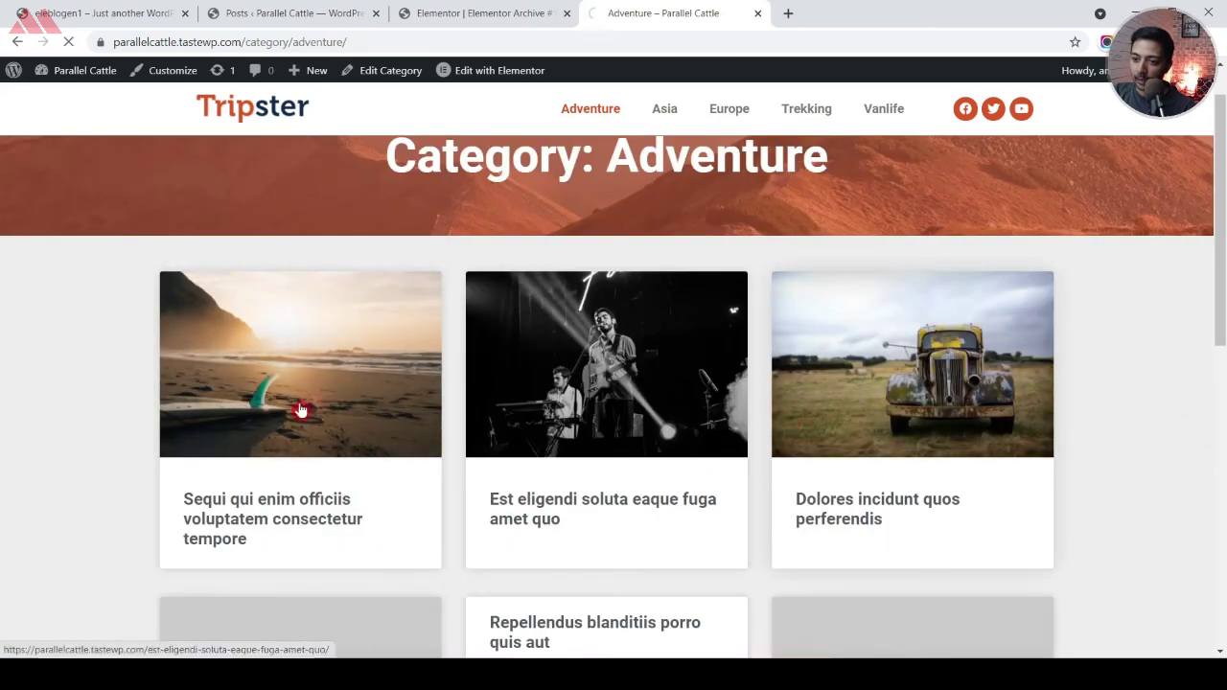
pyautogui.click(237, 405)
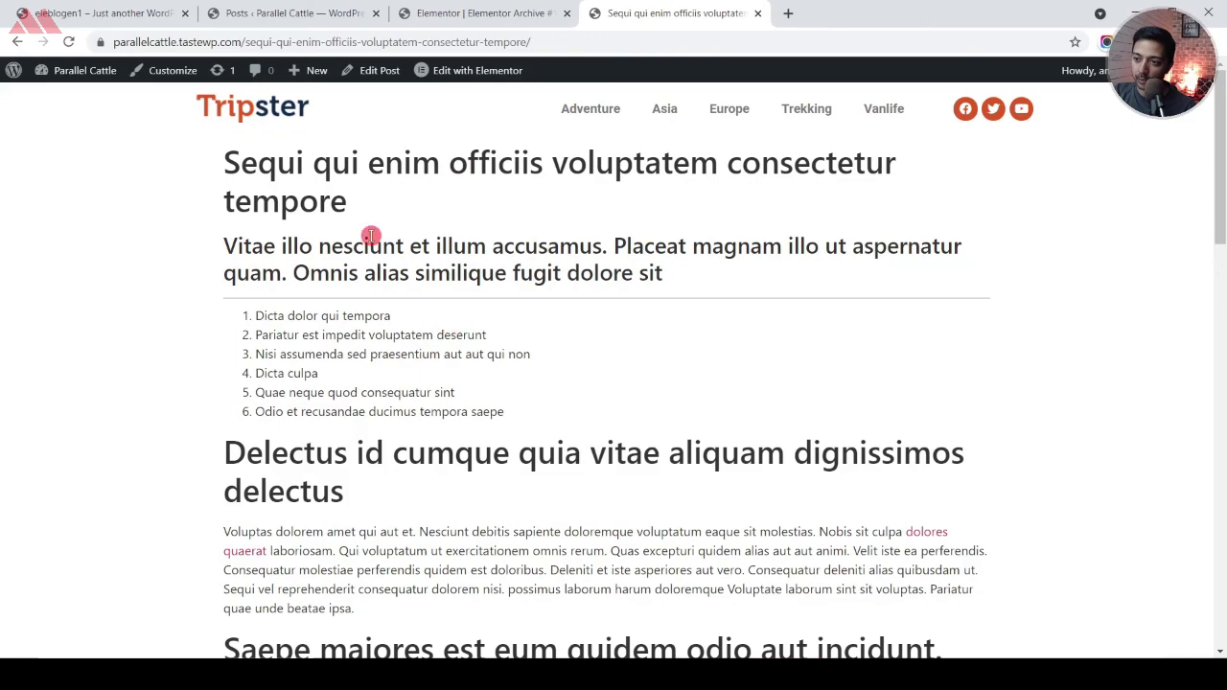
pyautogui.scroll(-15, 413, 537)
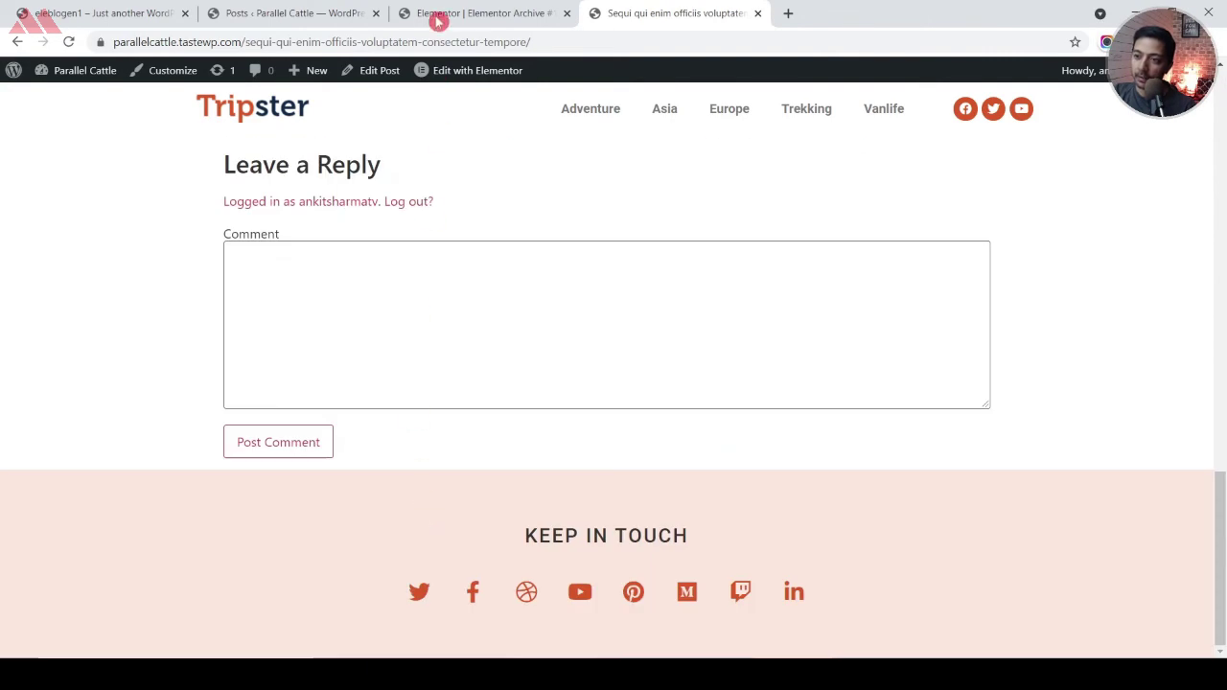
# Exit the archive template to the Theme Builder and add a new Single Post template
pyautogui.click(438, 19)
pyautogui.click(16, 75)
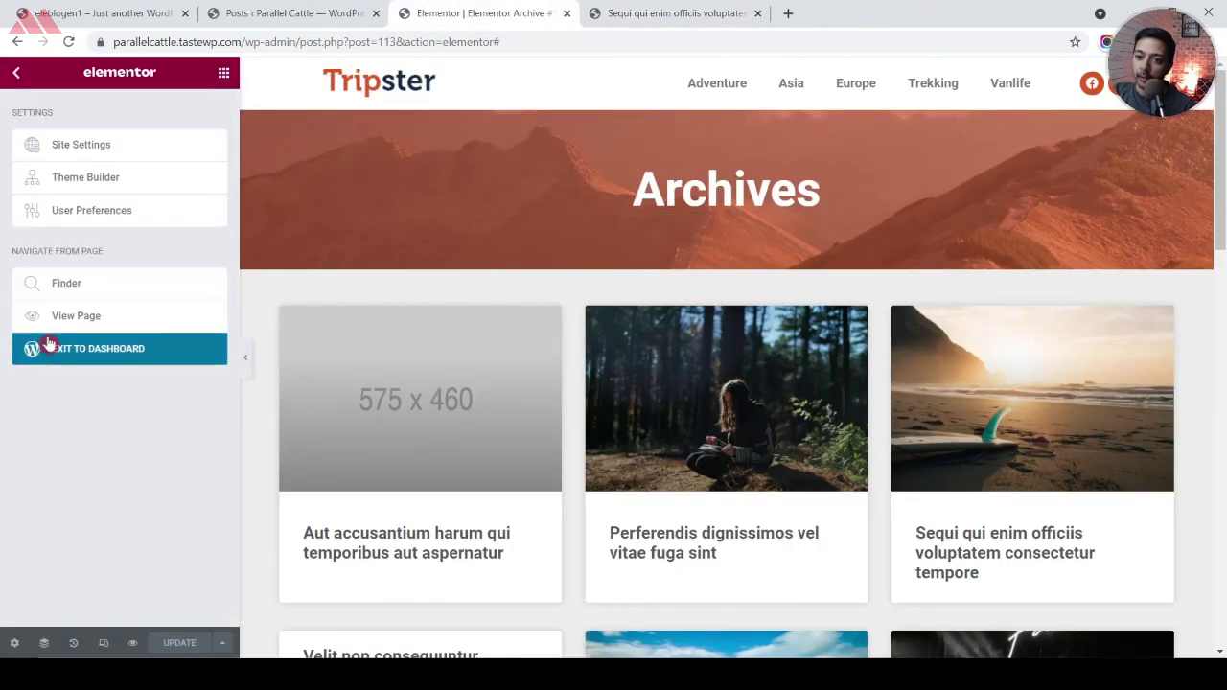
pyautogui.click(142, 354)
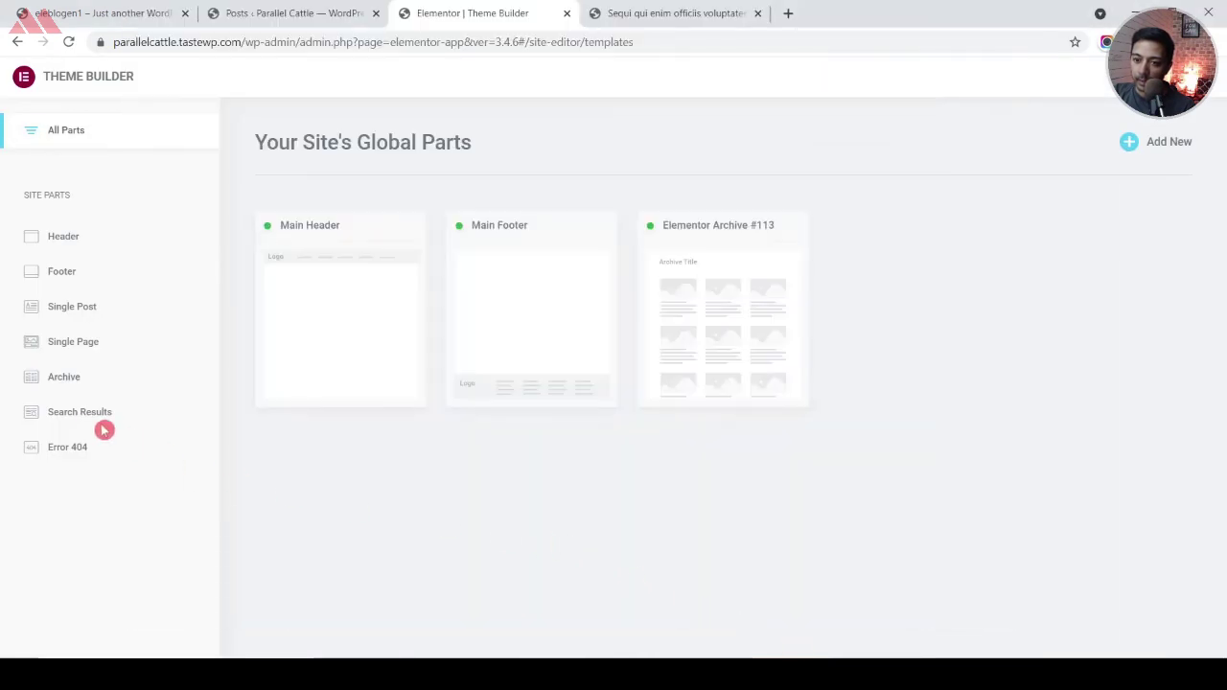
pyautogui.click(79, 311)
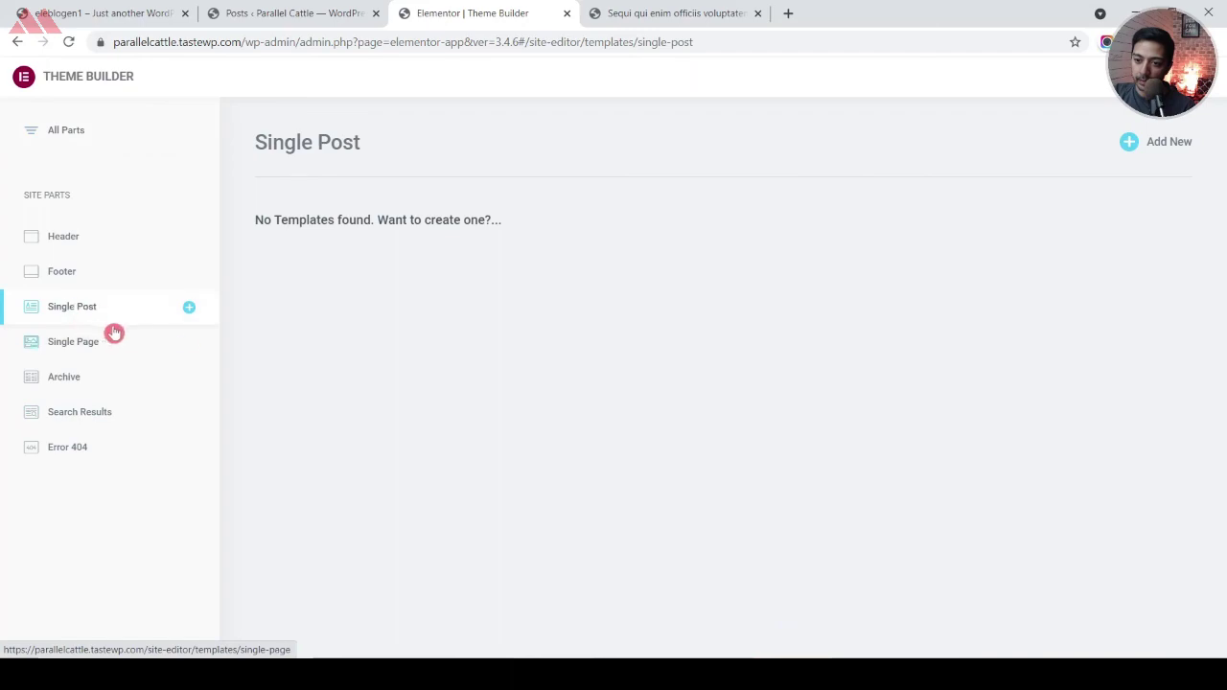
pyautogui.click(190, 309)
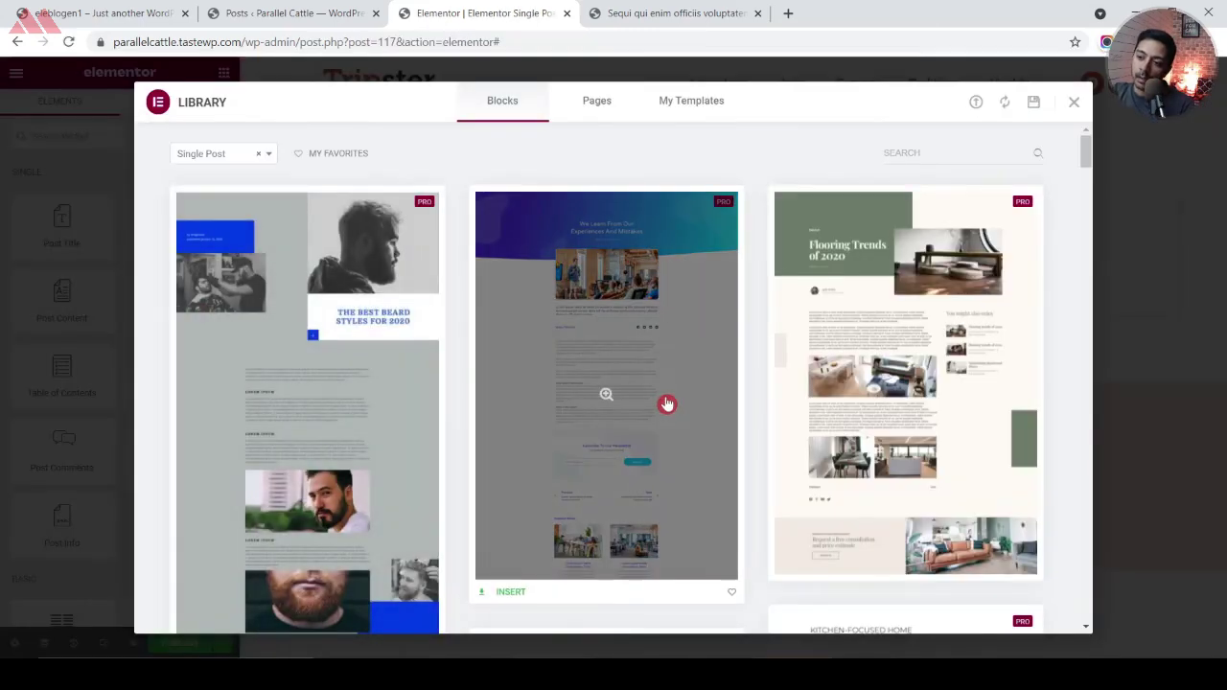
# Insert the "12 Tips To Protect Your Company Website From Hackers" single post block from the library, importing its document settings
pyautogui.scroll(-6, 665, 406)
pyautogui.scroll(-10, 688, 413)
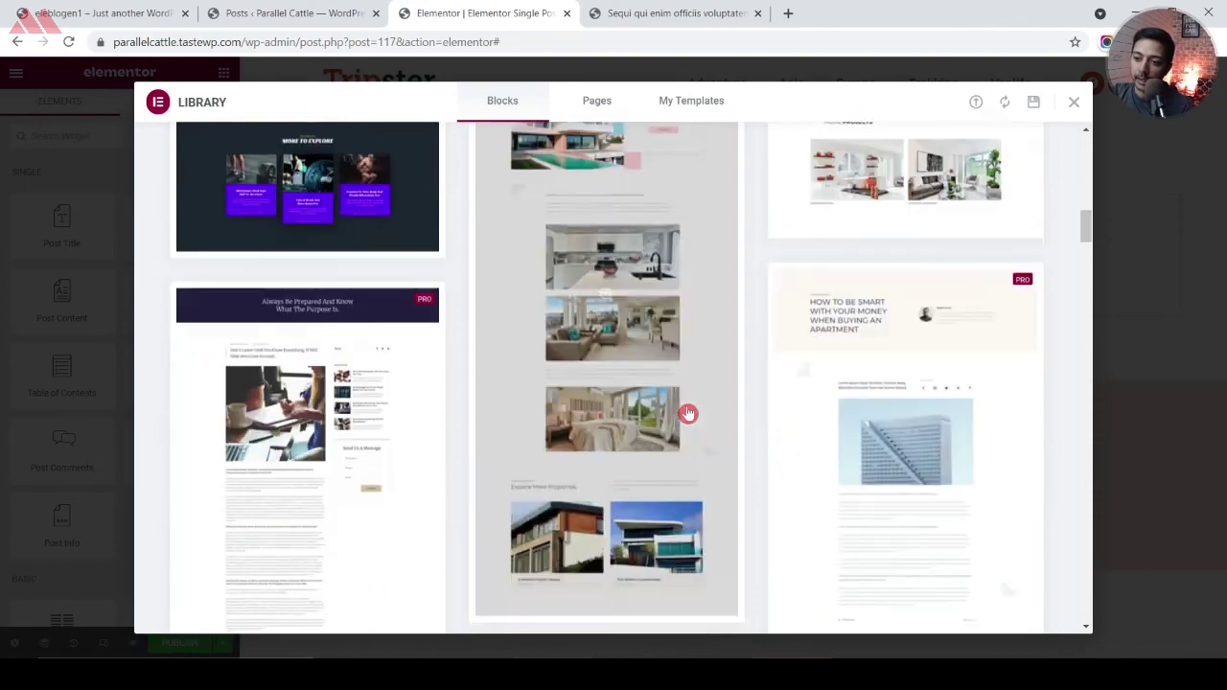
pyautogui.scroll(-10, 690, 413)
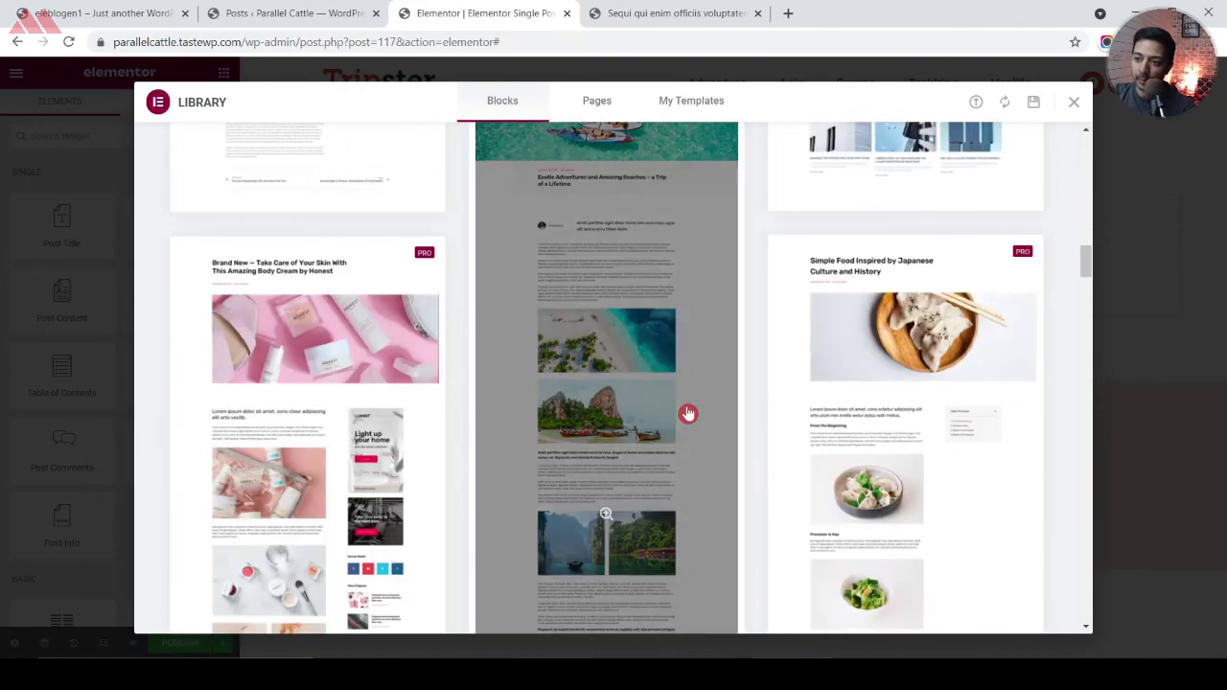
pyautogui.scroll(-6, 689, 412)
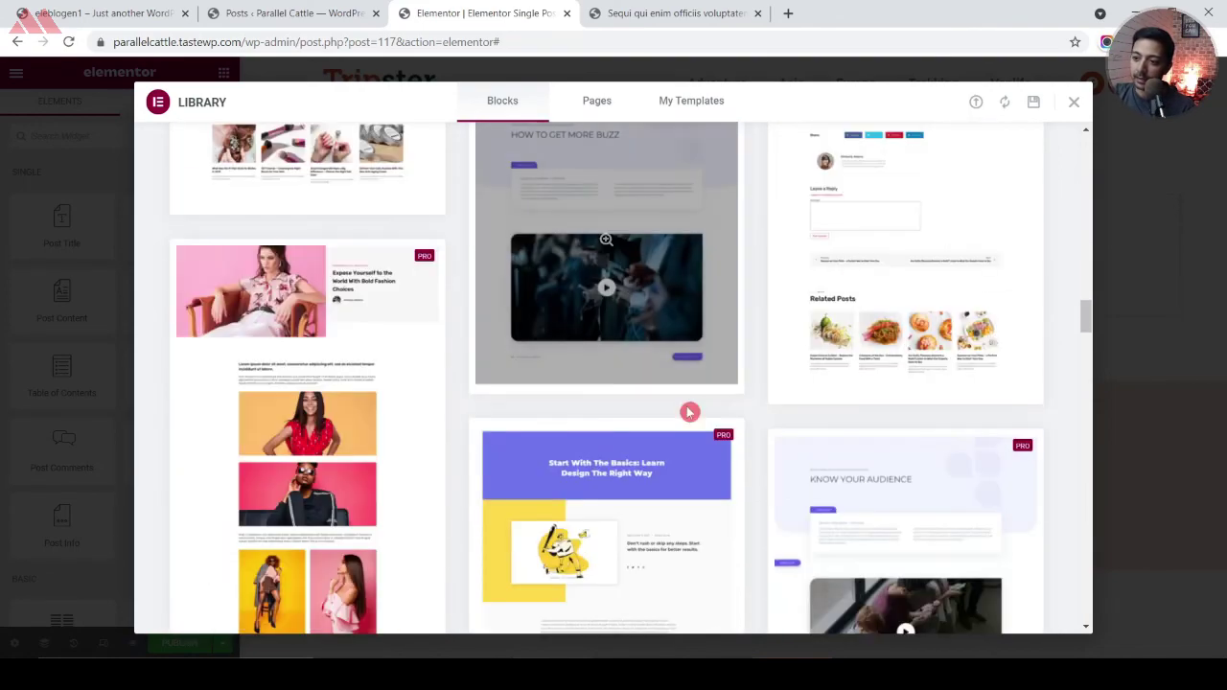
pyautogui.scroll(-8, 690, 413)
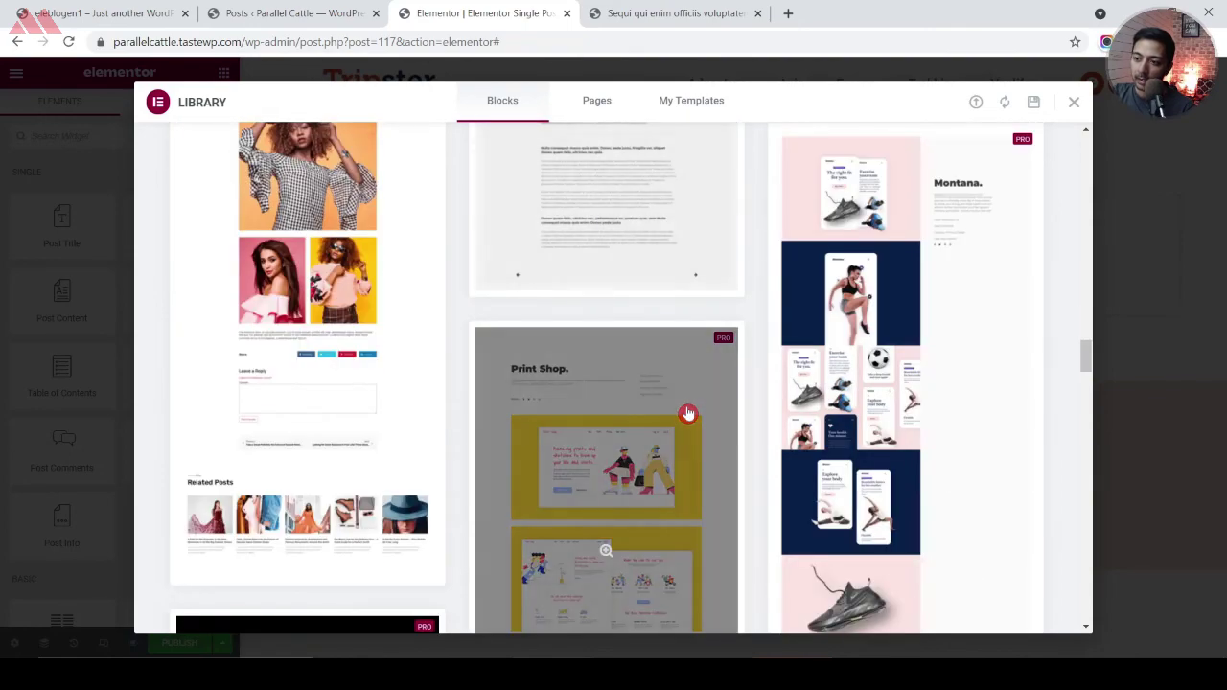
pyautogui.scroll(-3, 688, 412)
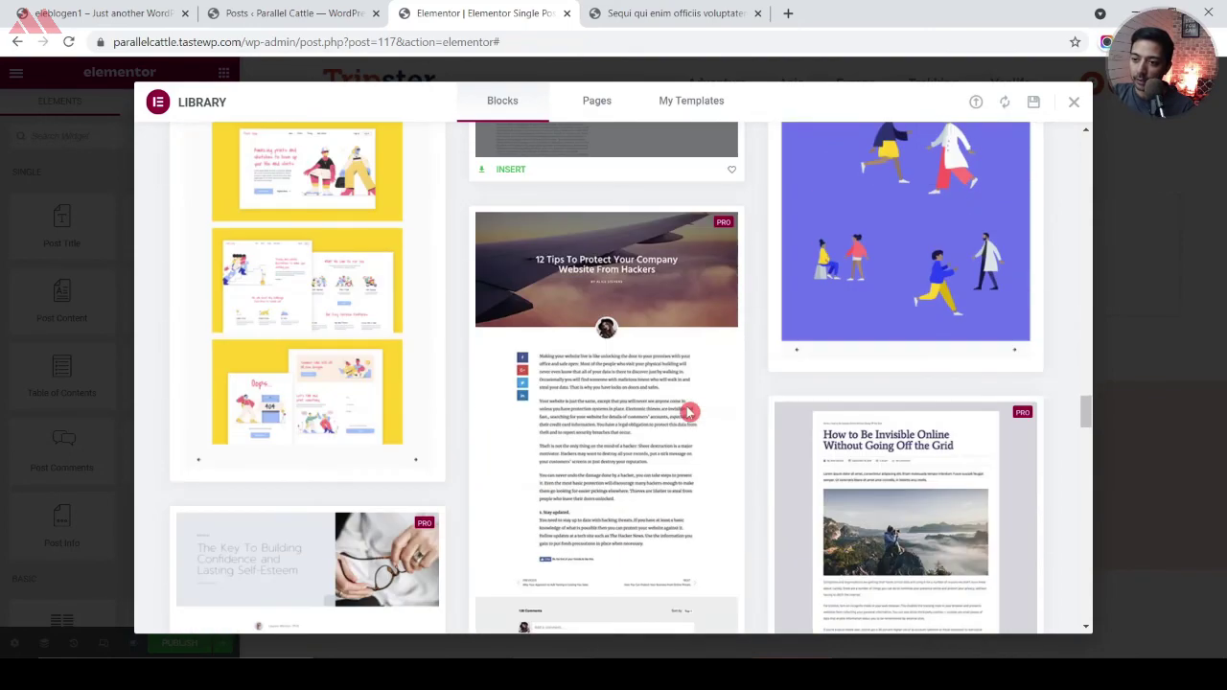
pyautogui.scroll(-2, 654, 368)
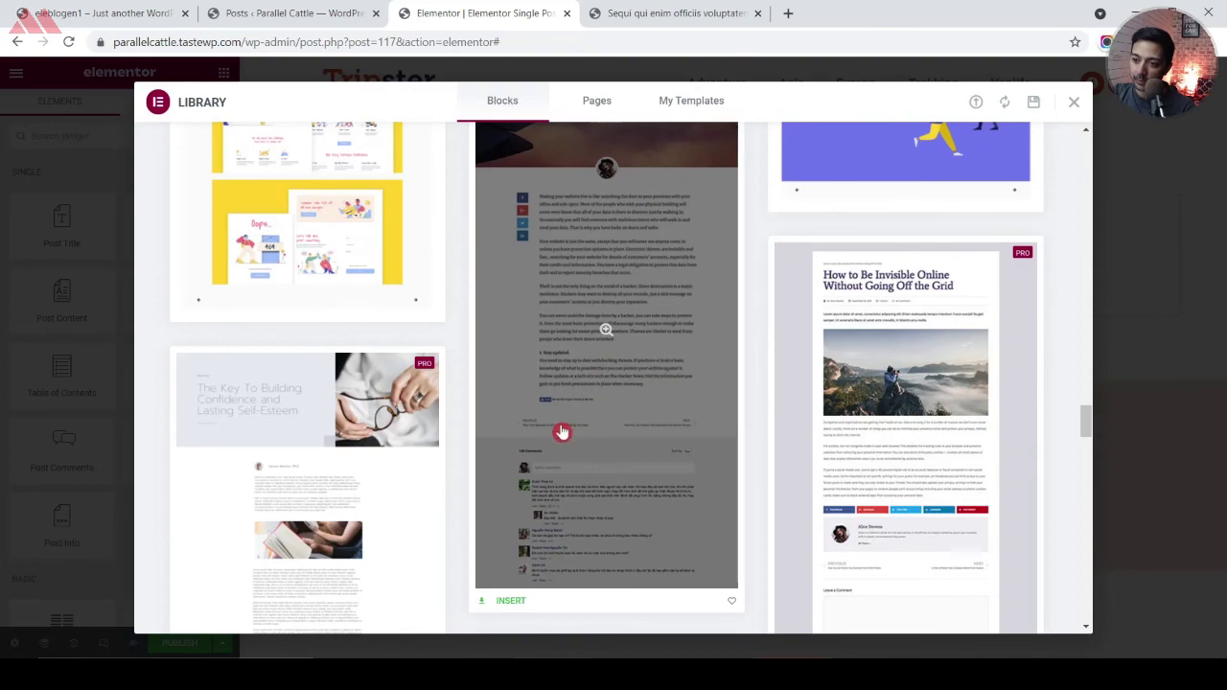
pyautogui.click(511, 601)
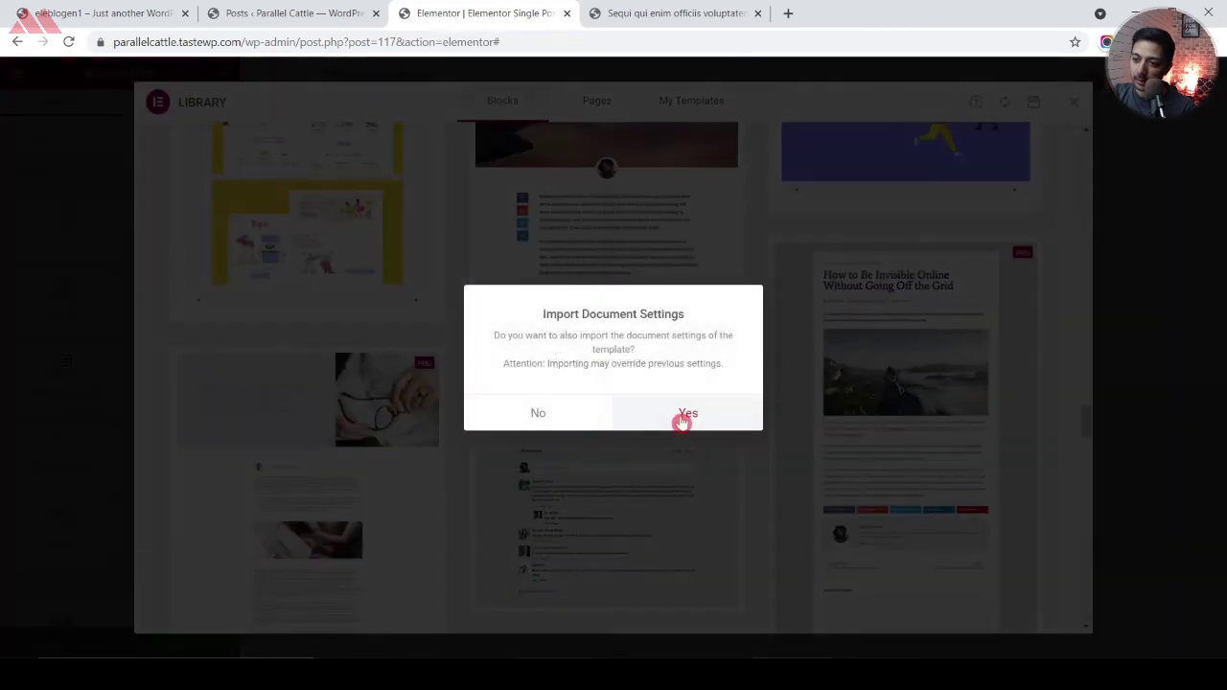
pyautogui.click(682, 420)
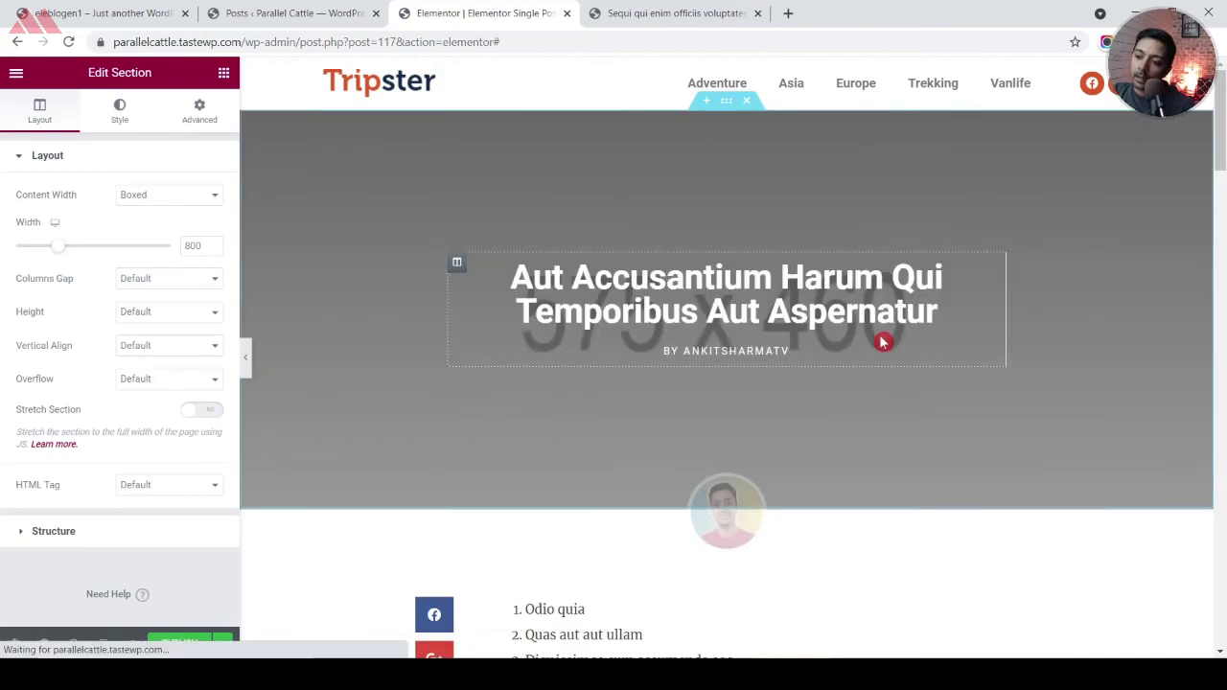
# Look through the inserted single post layout and publish the template with the display condition Include All Singular
pyautogui.scroll(-4, 849, 265)
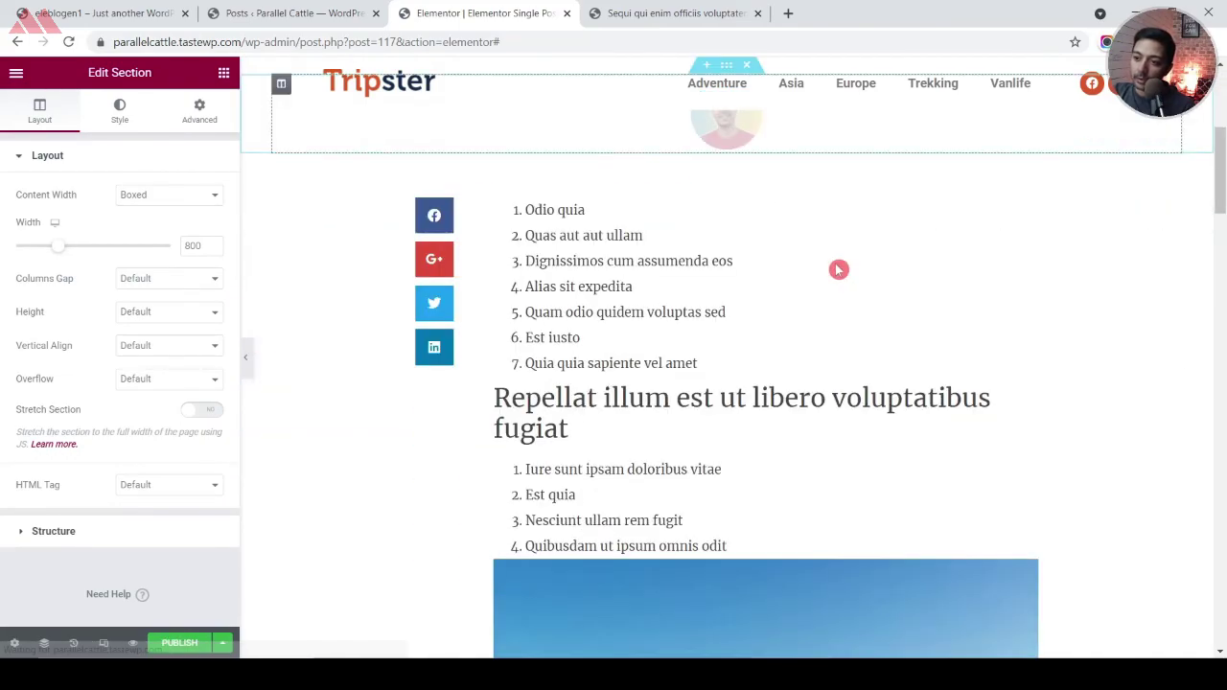
pyautogui.scroll(-10, 822, 307)
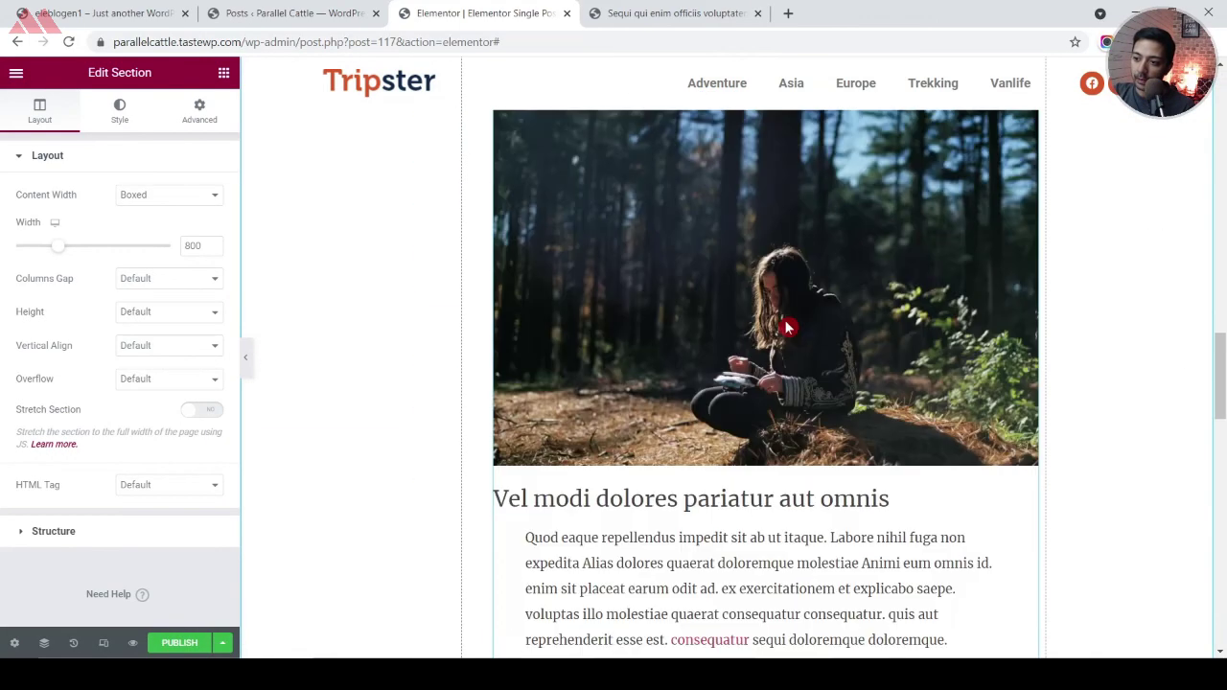
pyautogui.scroll(-15, 786, 328)
pyautogui.scroll(-5, 555, 377)
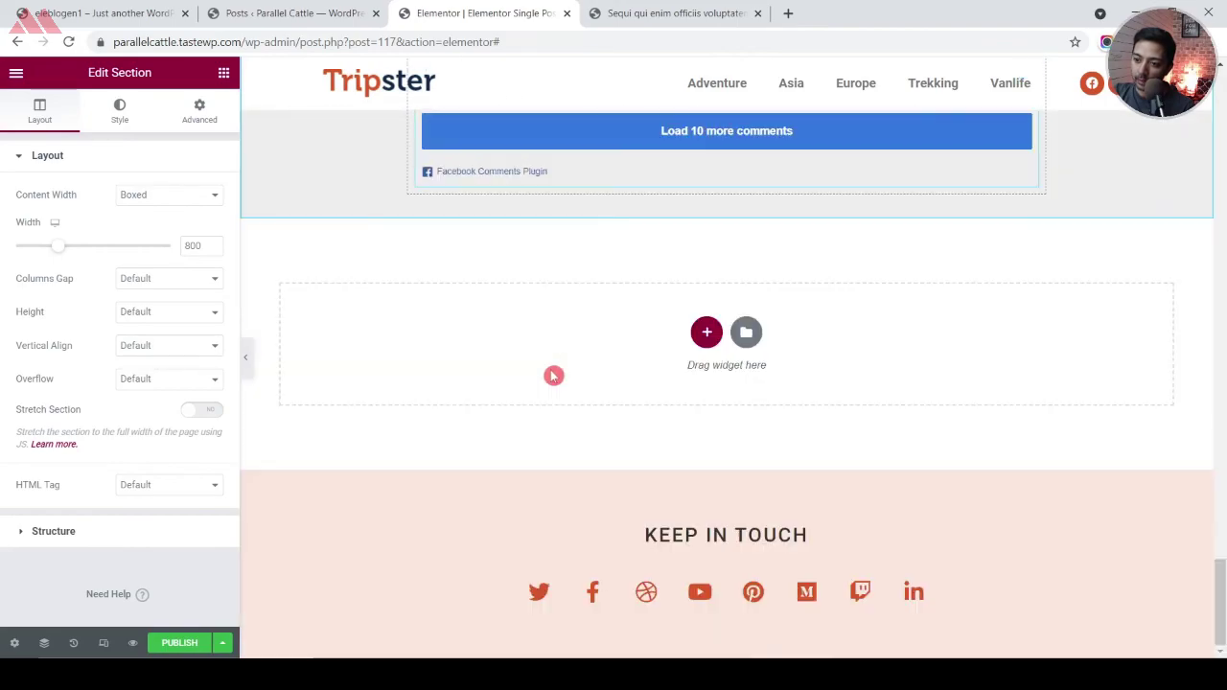
pyautogui.scroll(20, 614, 392)
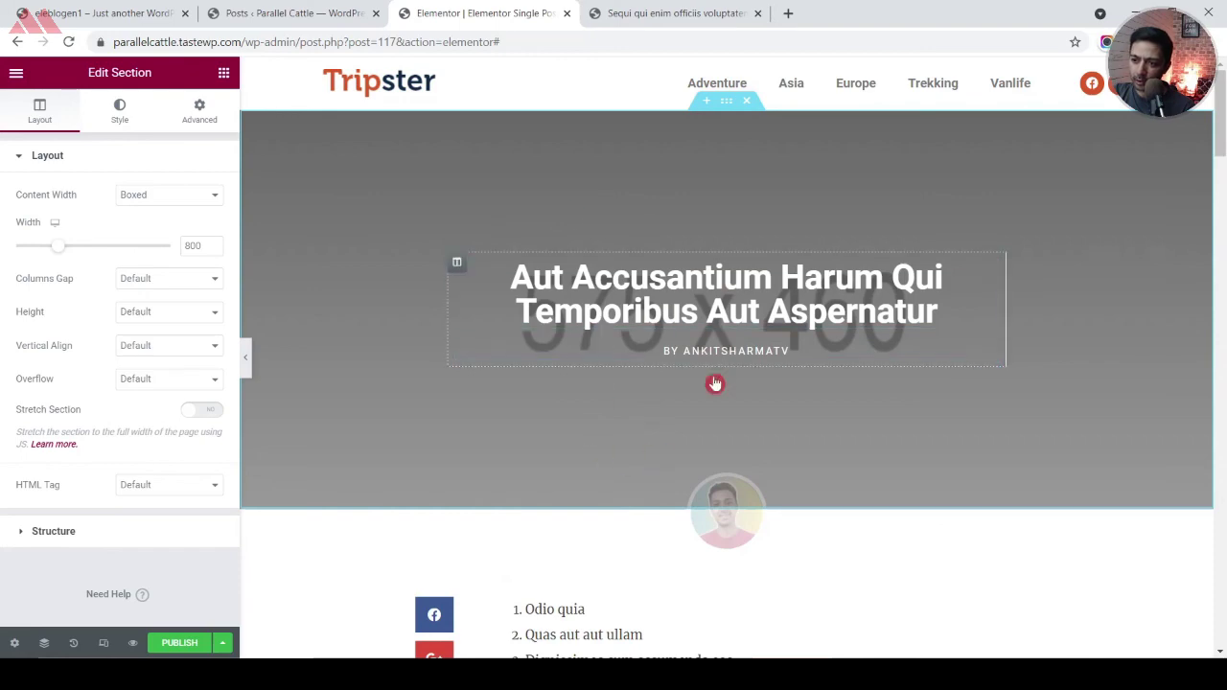
pyautogui.click(202, 643)
pyautogui.click(596, 452)
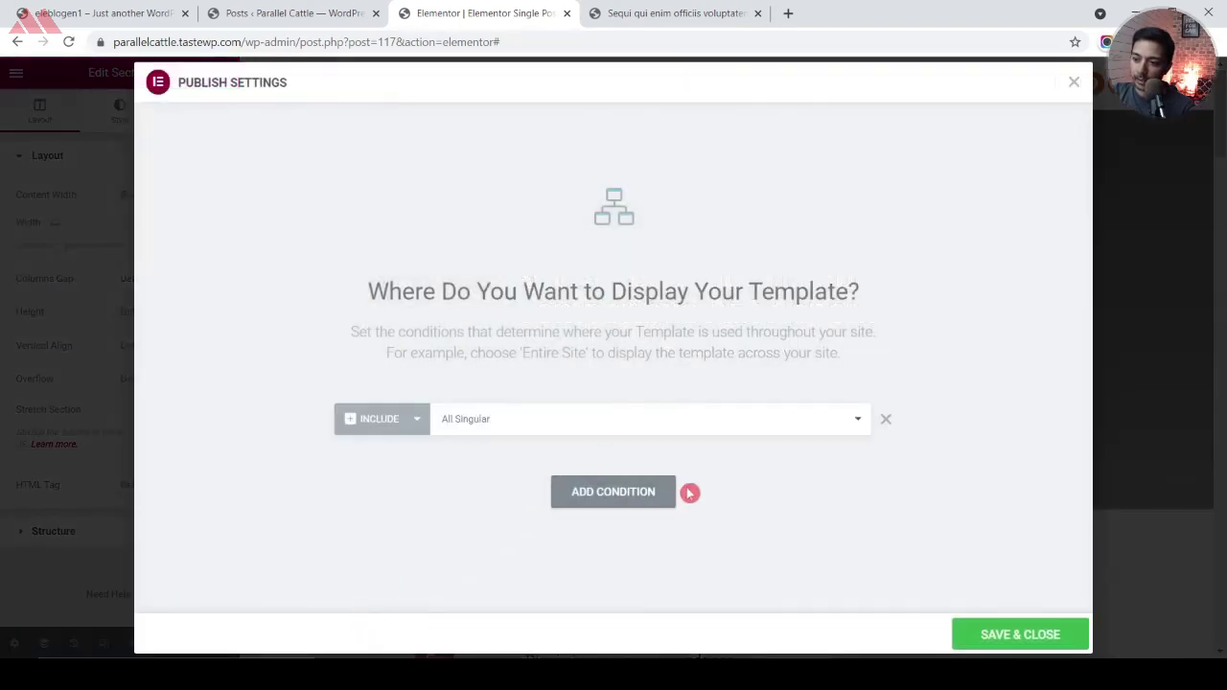
pyautogui.click(513, 432)
pyautogui.click(513, 433)
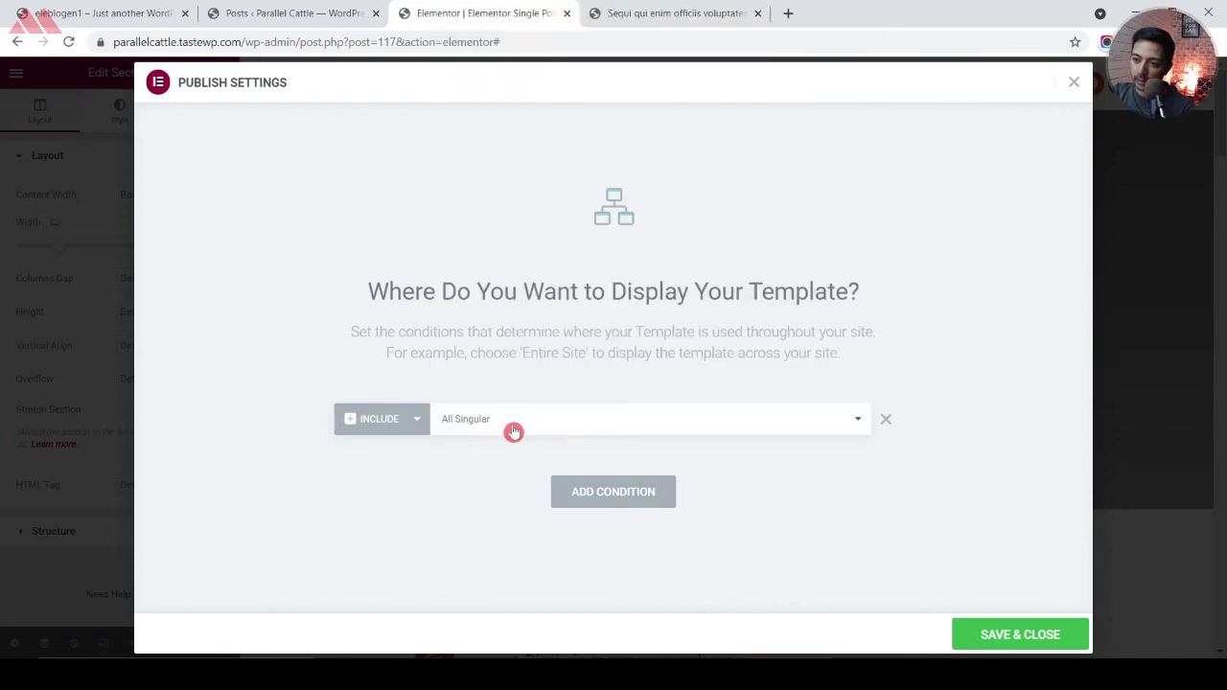
pyautogui.click(994, 640)
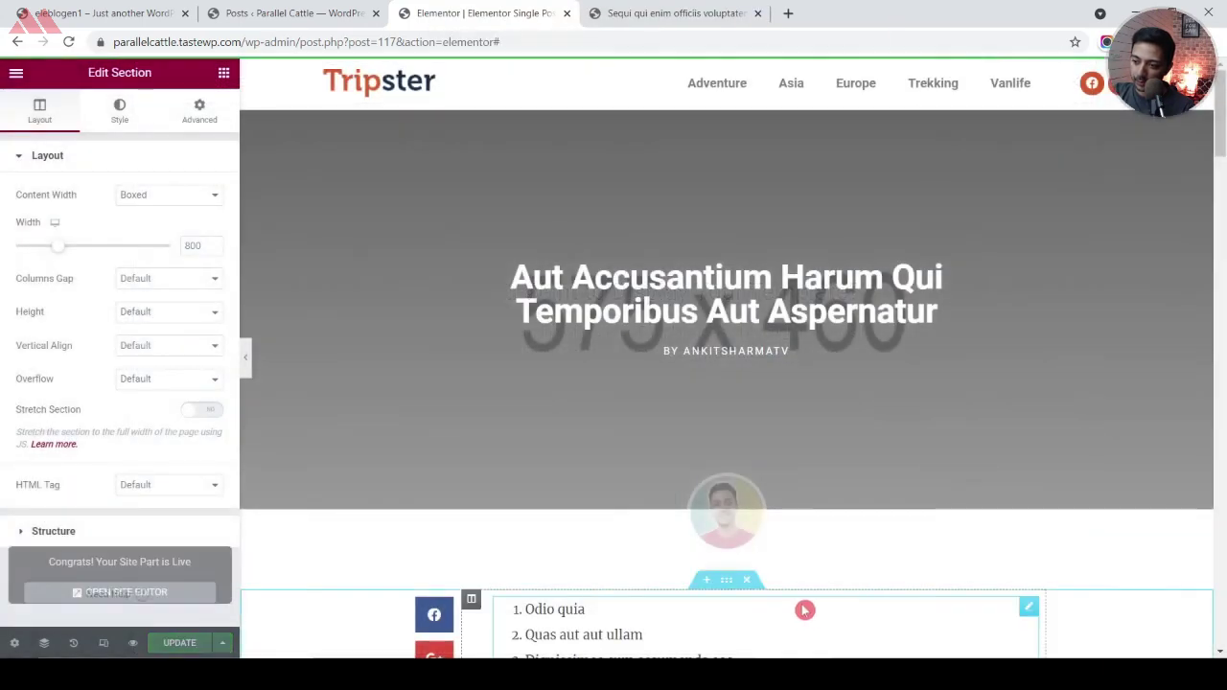
# Reload the live post "Sequi qui enim officiis voluptatem consectetur tempore" and check its title banner, share buttons, body text and comments area
pyautogui.click(680, 11)
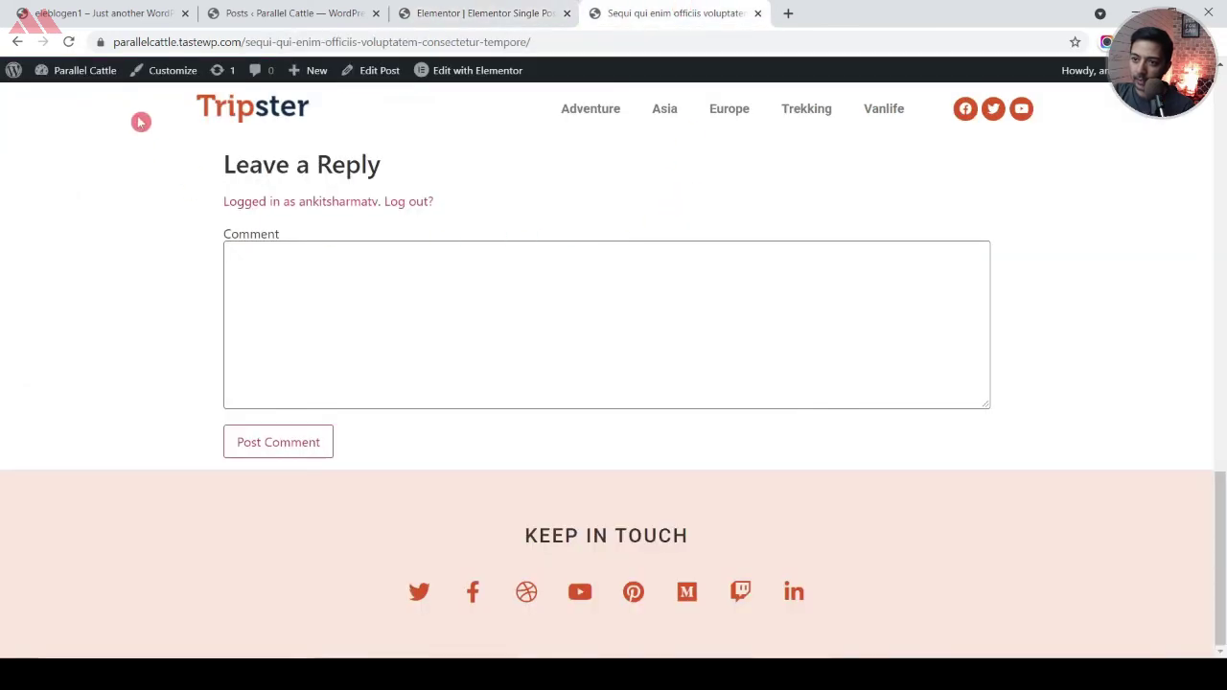
pyautogui.scroll(20, 564, 242)
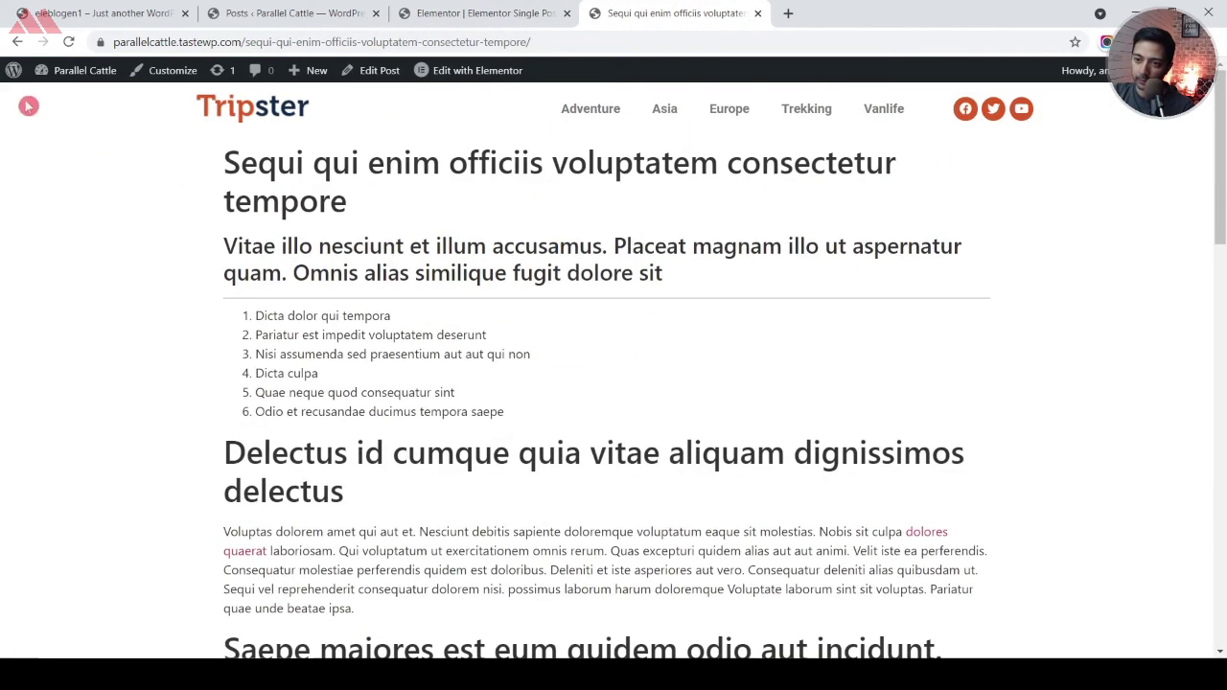
pyautogui.click(68, 41)
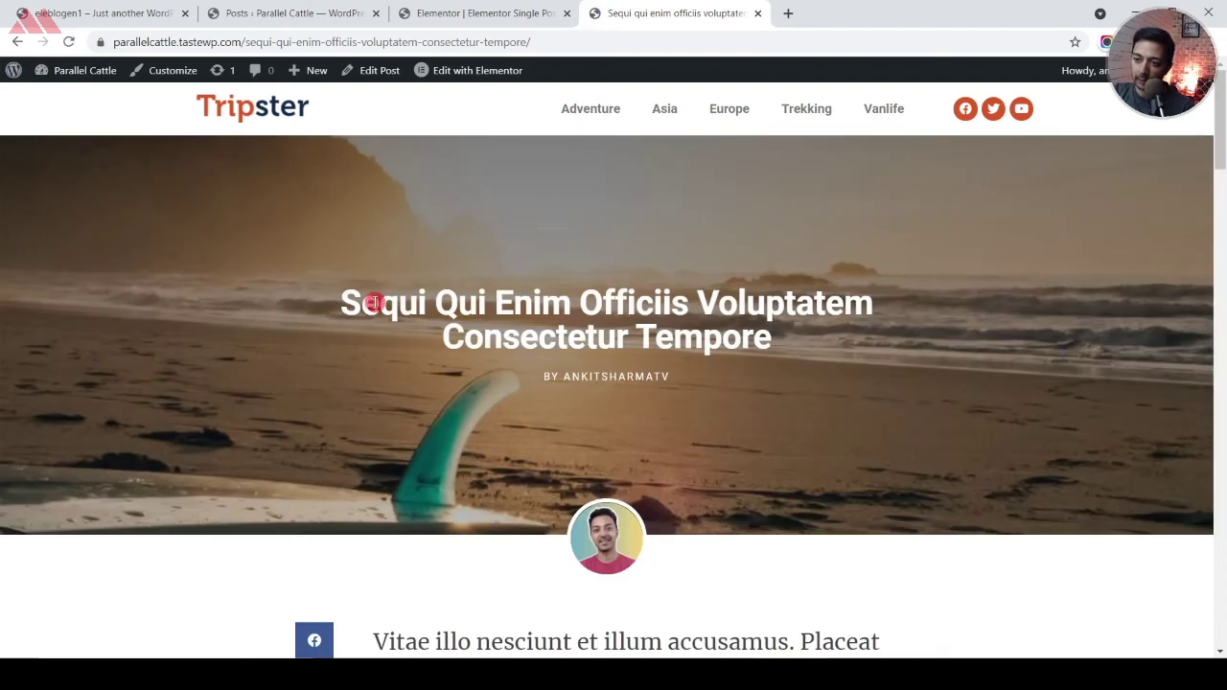
pyautogui.moveTo(362, 303); pyautogui.dragTo(787, 304)
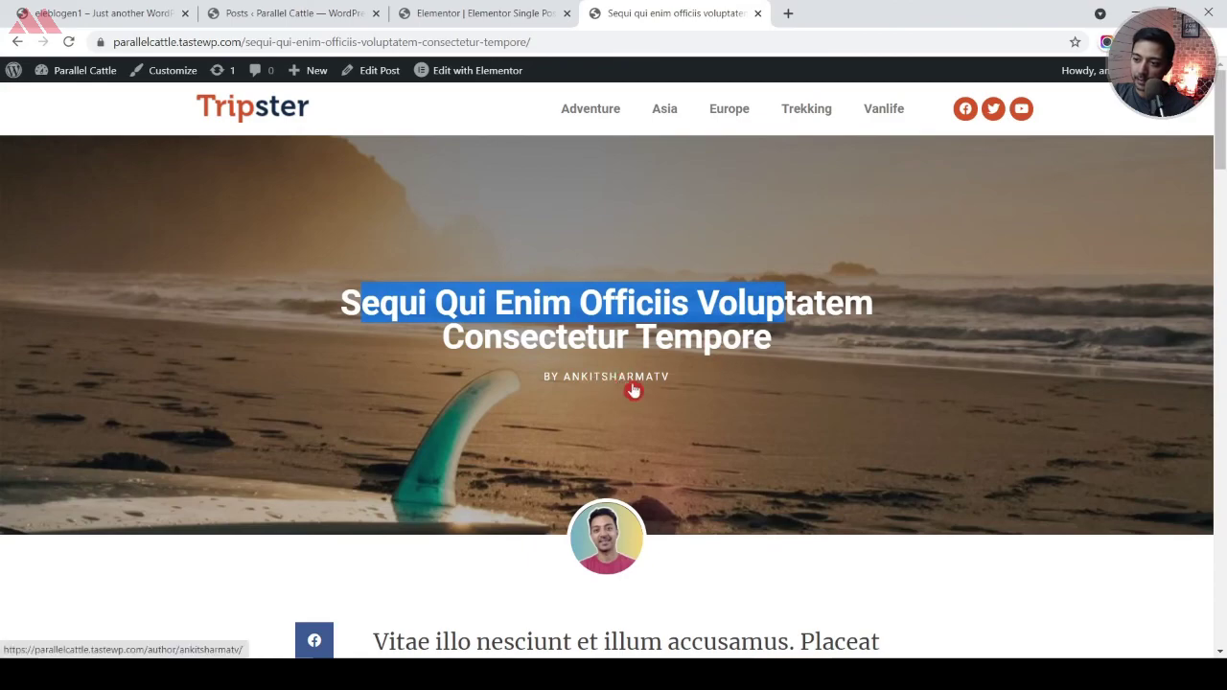
pyautogui.scroll(-4, 707, 400)
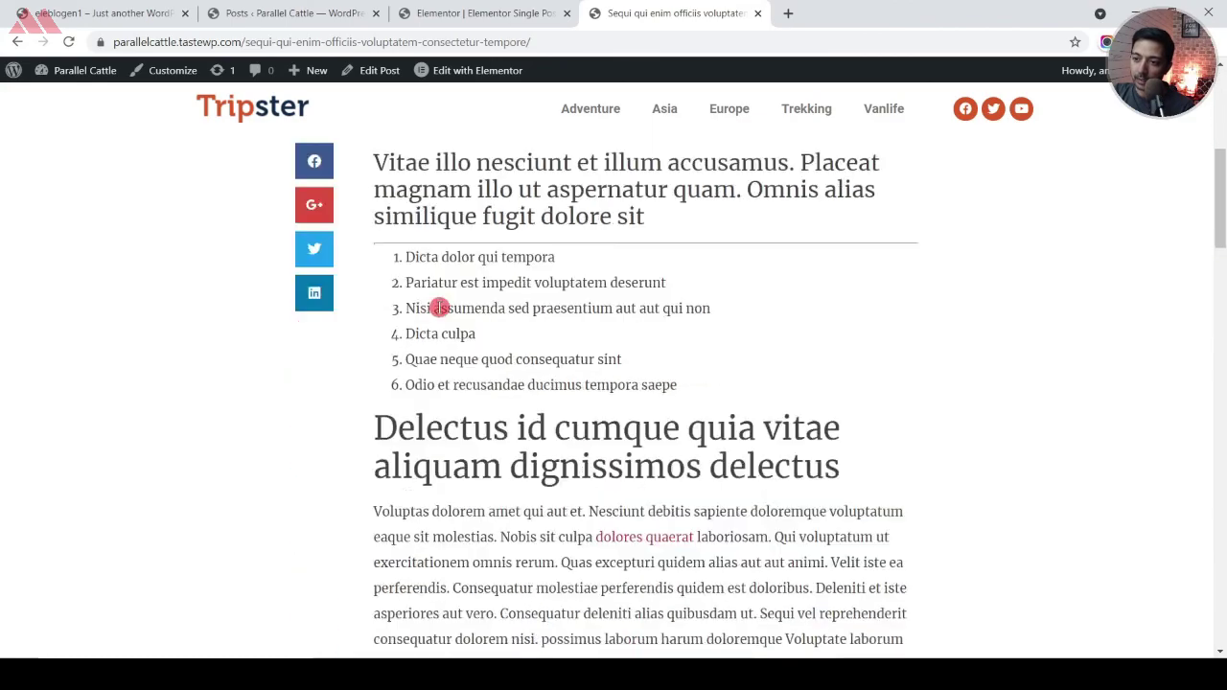
pyautogui.scroll(-20, 460, 307)
pyautogui.scroll(8, 505, 325)
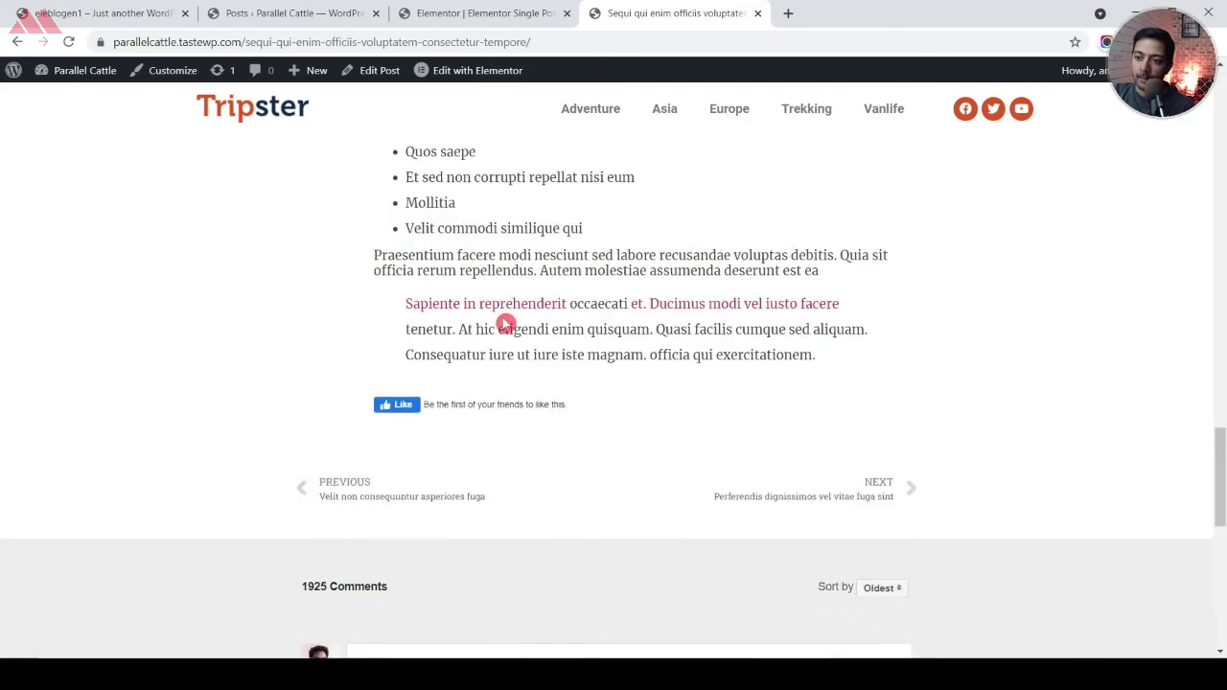
pyautogui.scroll(15, 505, 326)
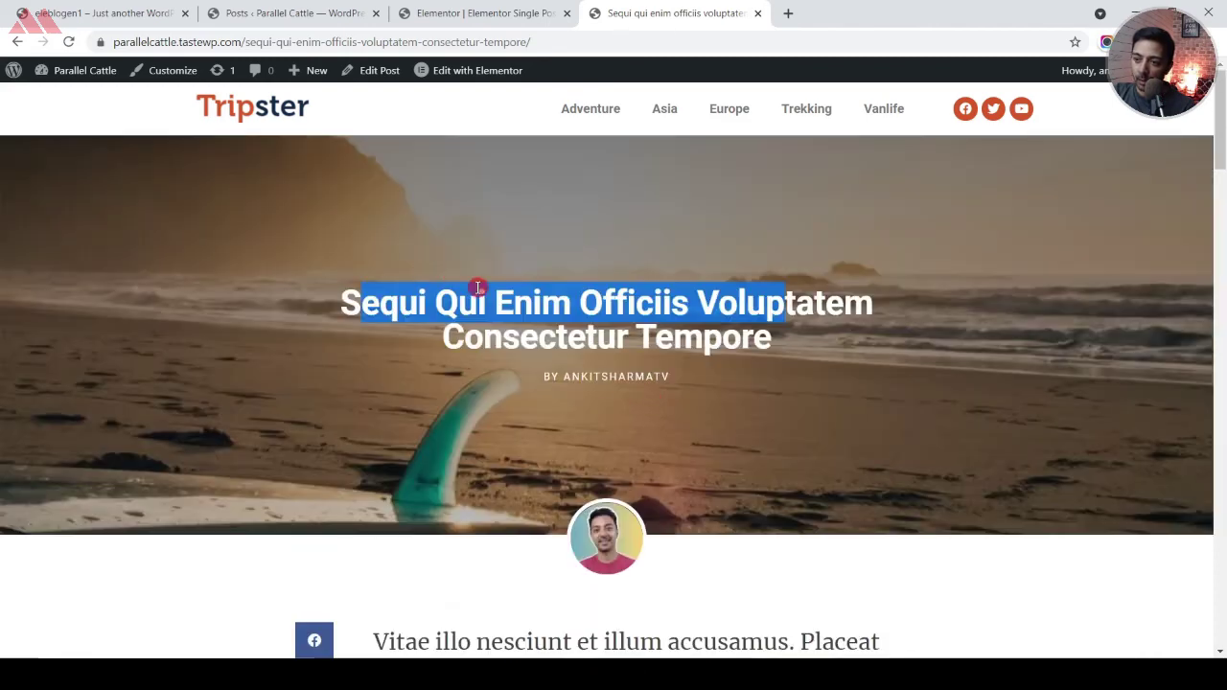
pyautogui.click(484, 289)
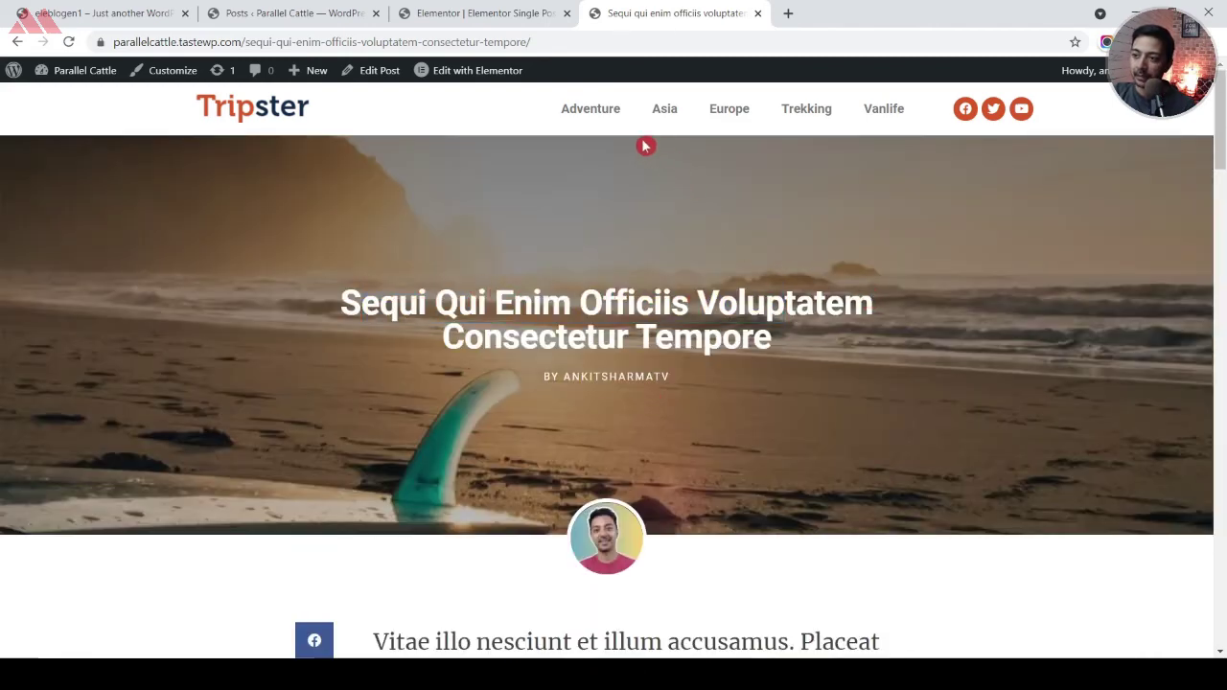
# Go to the live homepage, open the Asia post under "Latest From My Journal" and look through its layout down to the footer
pyautogui.click(669, 111)
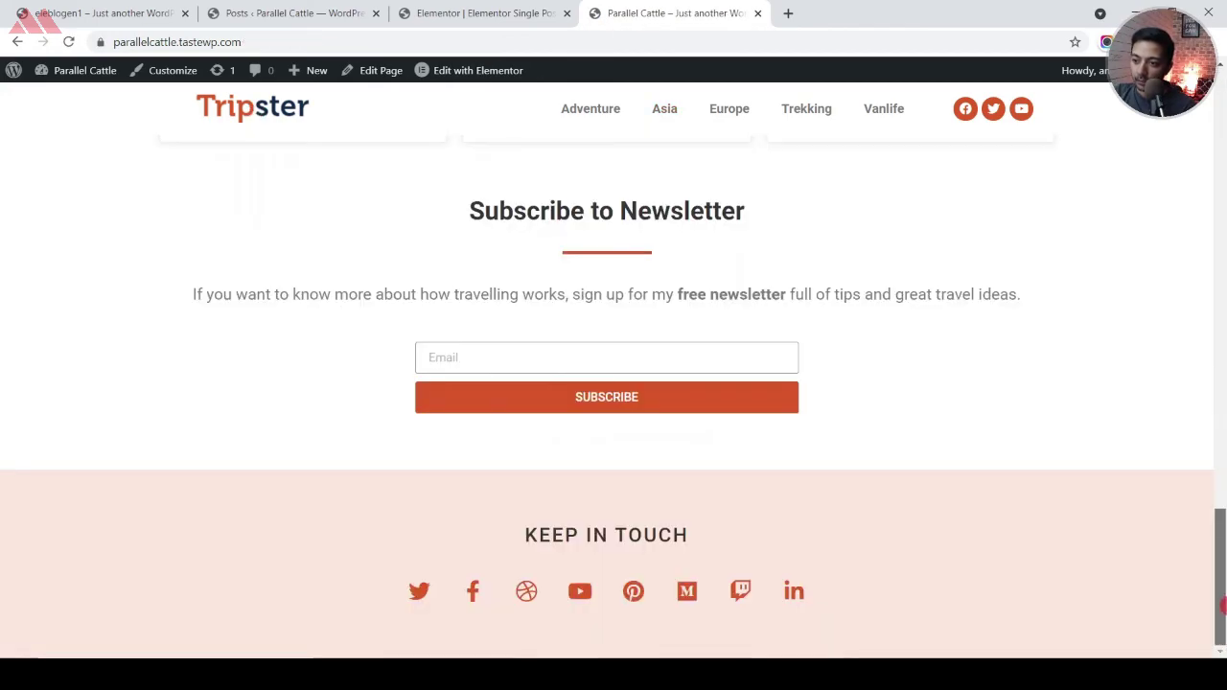
pyautogui.scroll(10, 1224, 611)
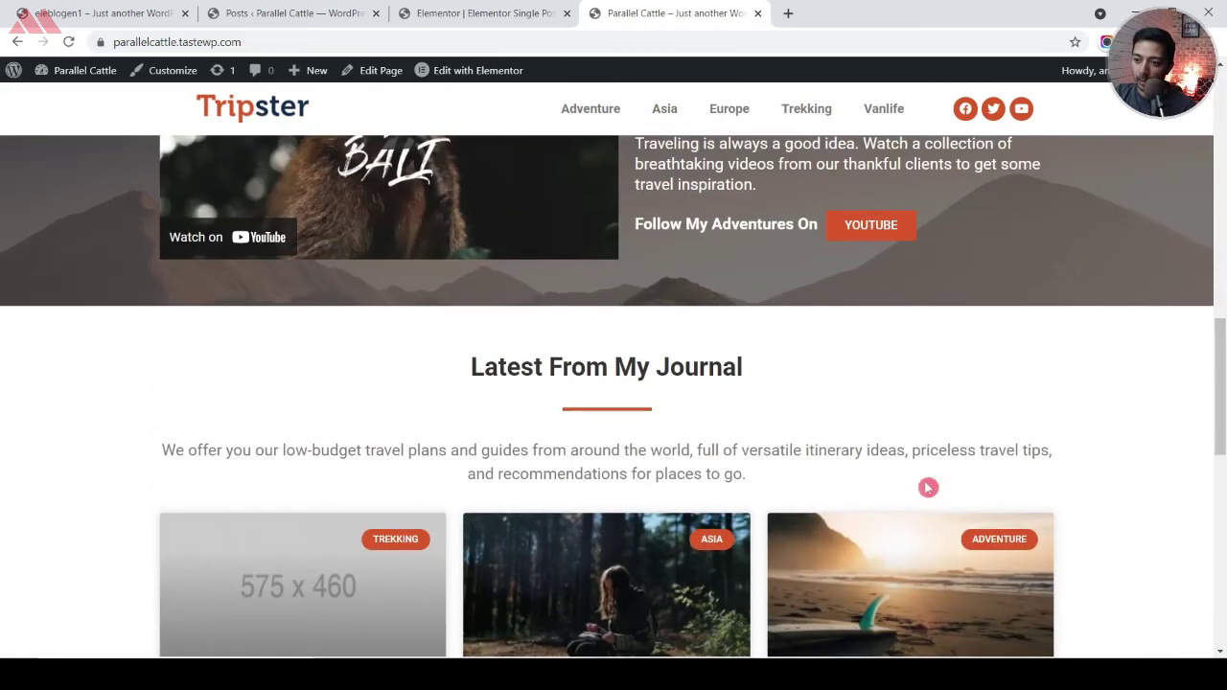
pyautogui.click(610, 572)
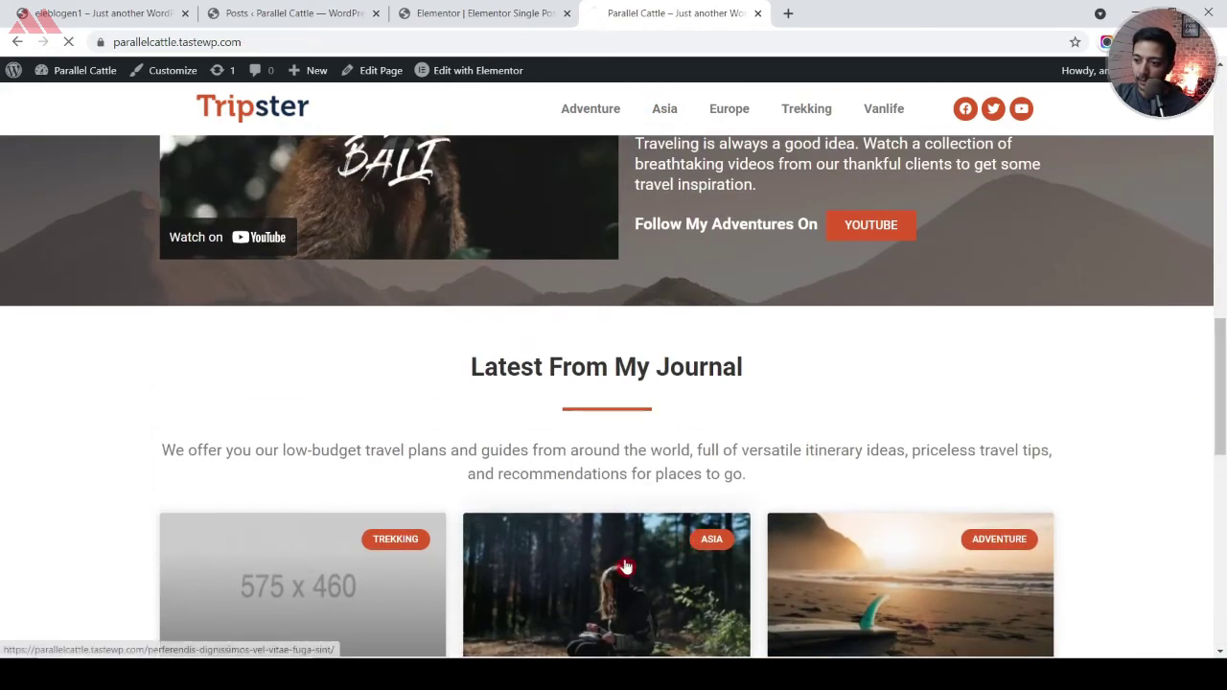
pyautogui.scroll(-10, 649, 502)
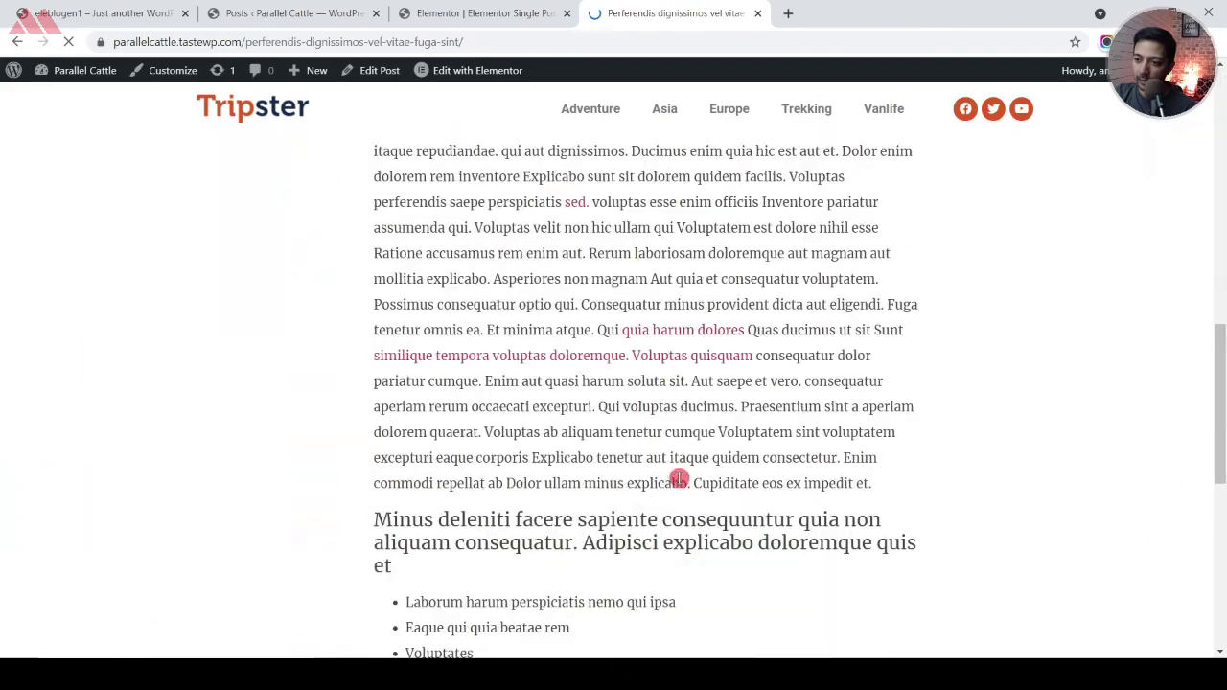
pyautogui.scroll(-15, 701, 495)
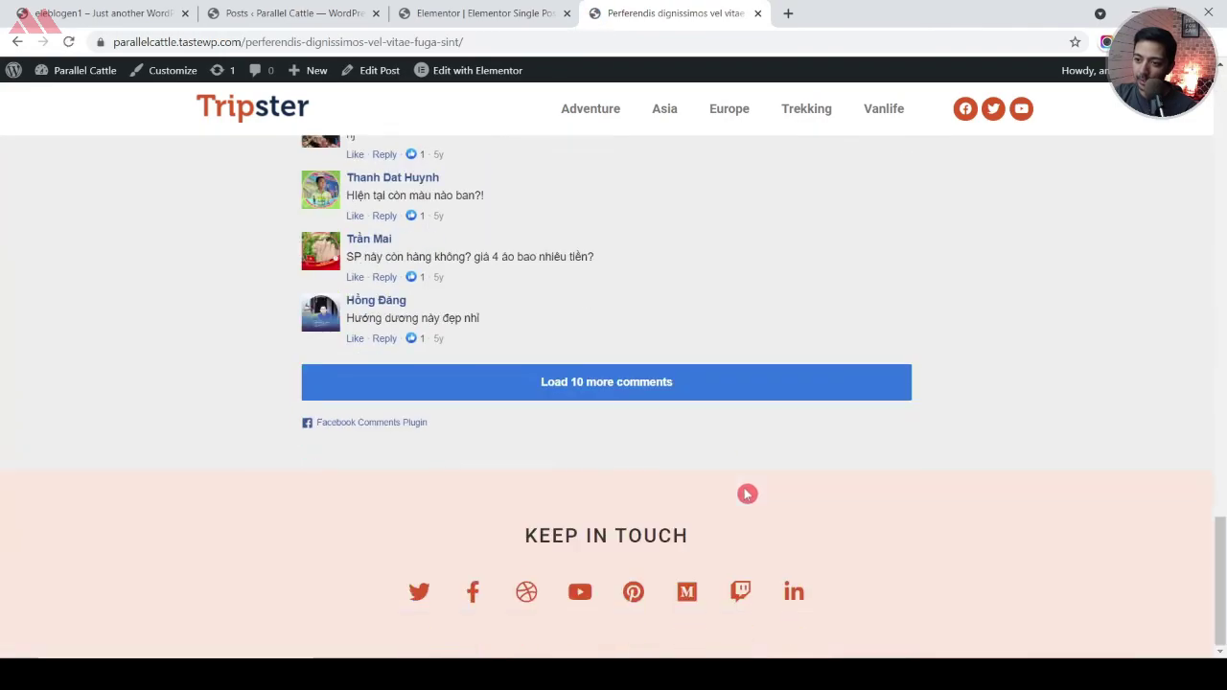